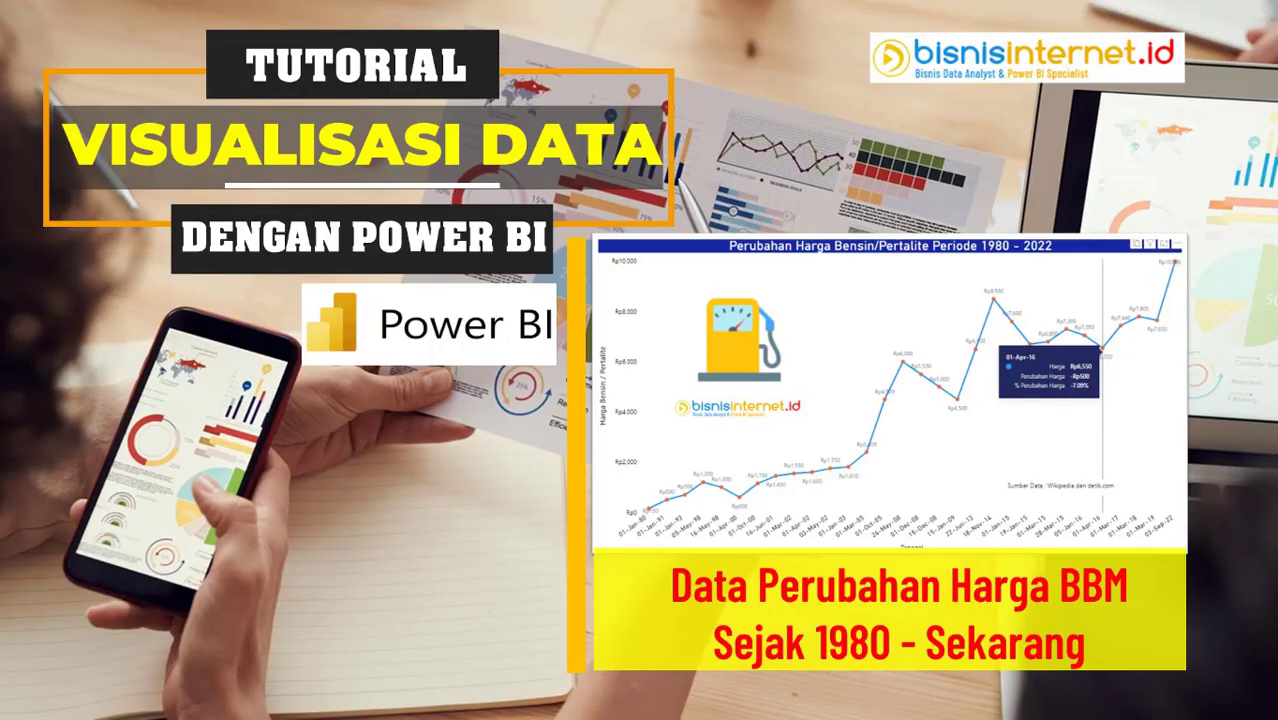
# Open the Harga BBM Indonesia spreadsheet from the saved list, then switch to the Wikipedia fuel price article
pyautogui.click(40, 100)
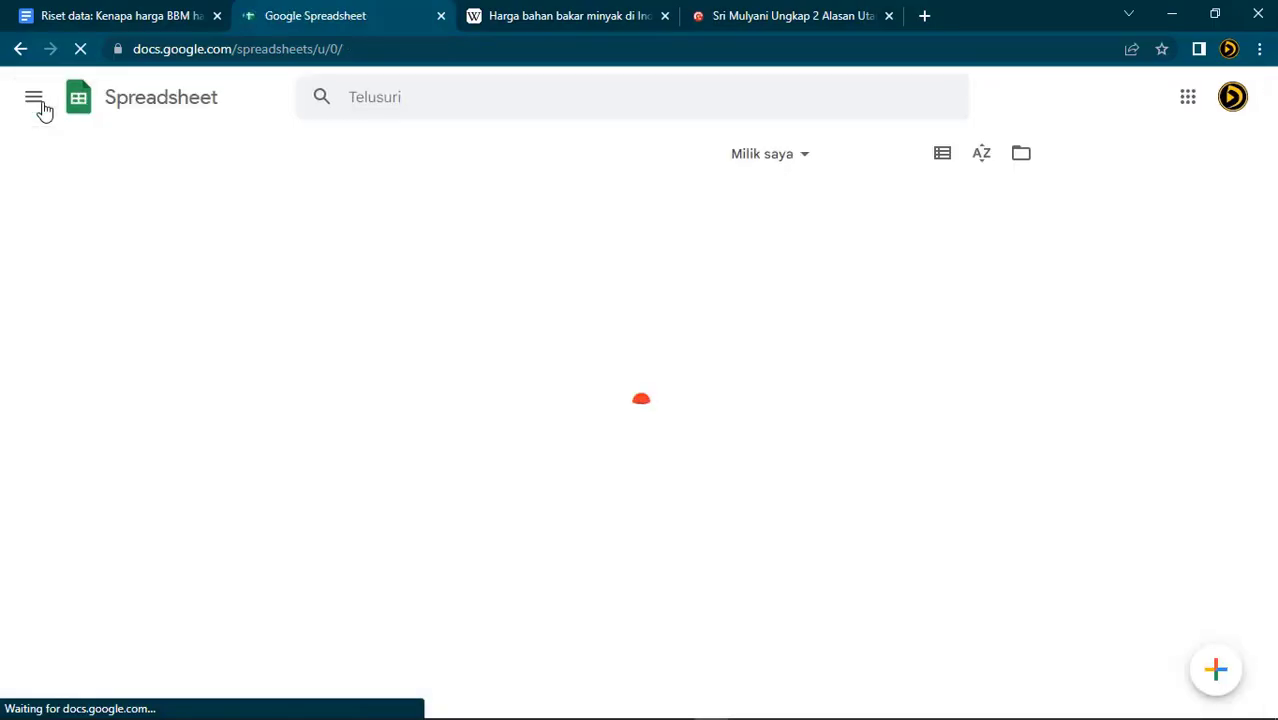
pyautogui.click(303, 271)
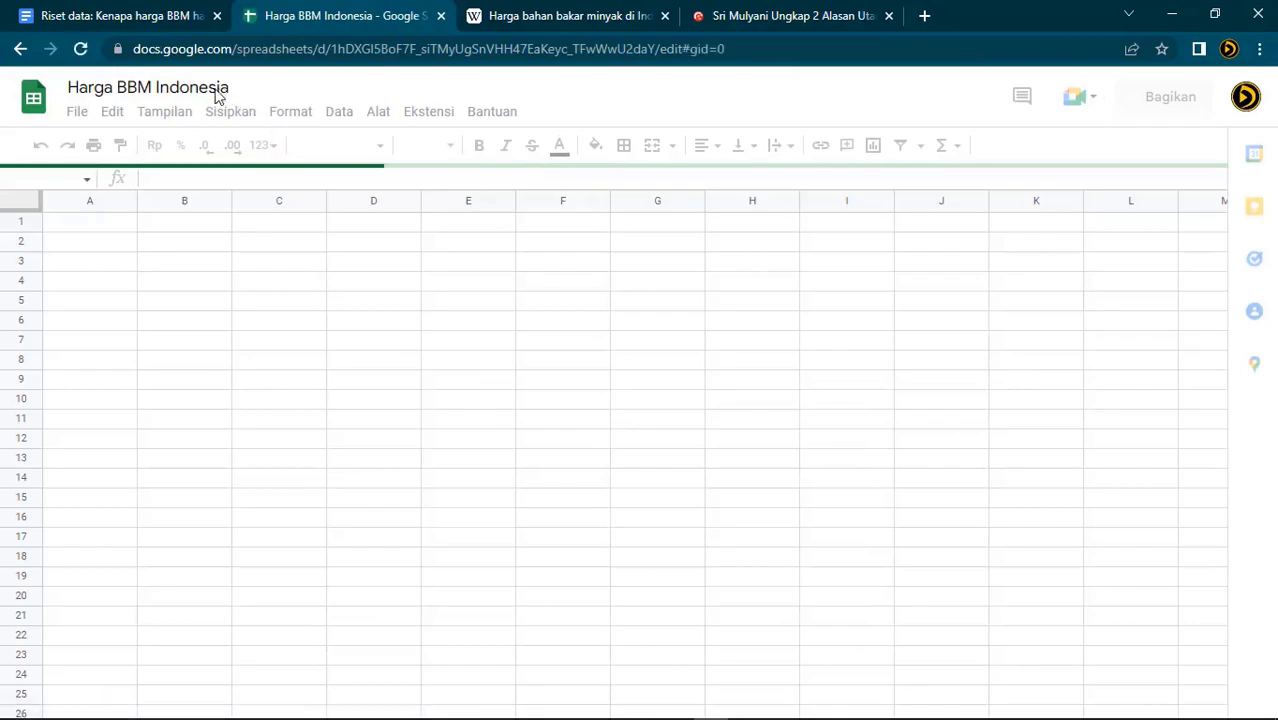
pyautogui.click(555, 16)
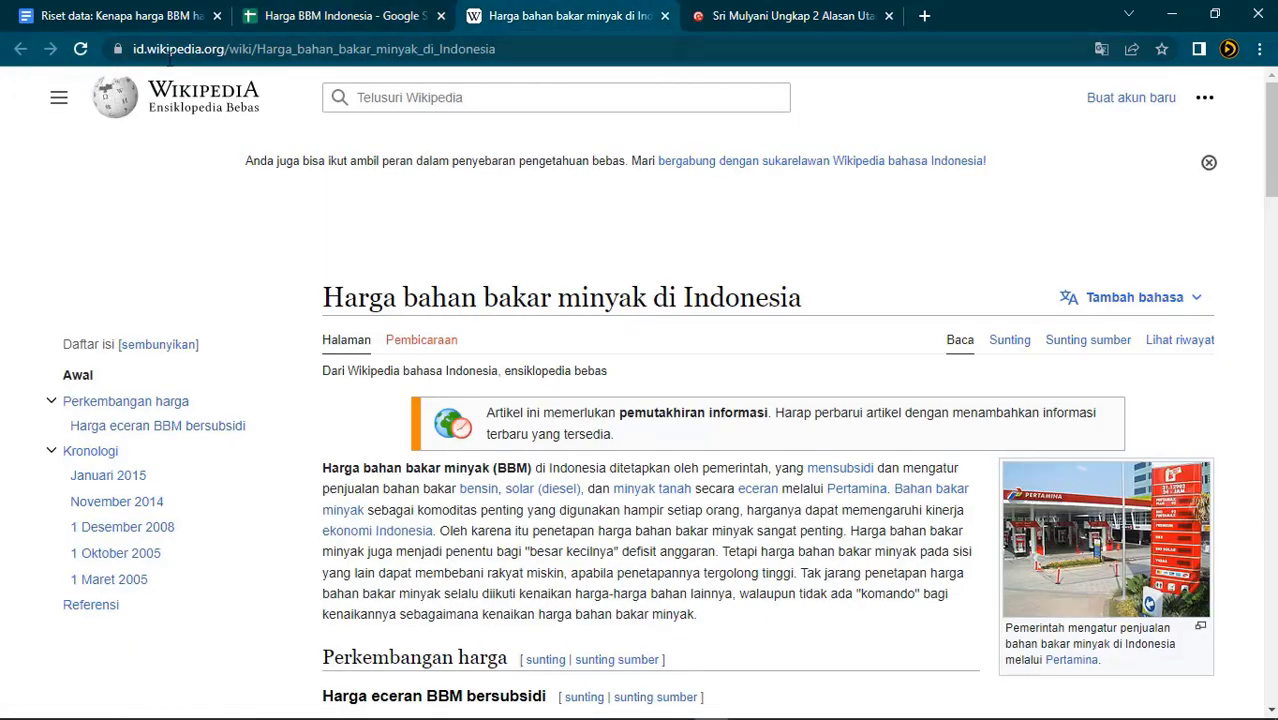
# Select and copy the Harga eceran BBM bersubsidi table down to the 1980 row, then return to the spreadsheet
pyautogui.scroll(-6, 640, 395)
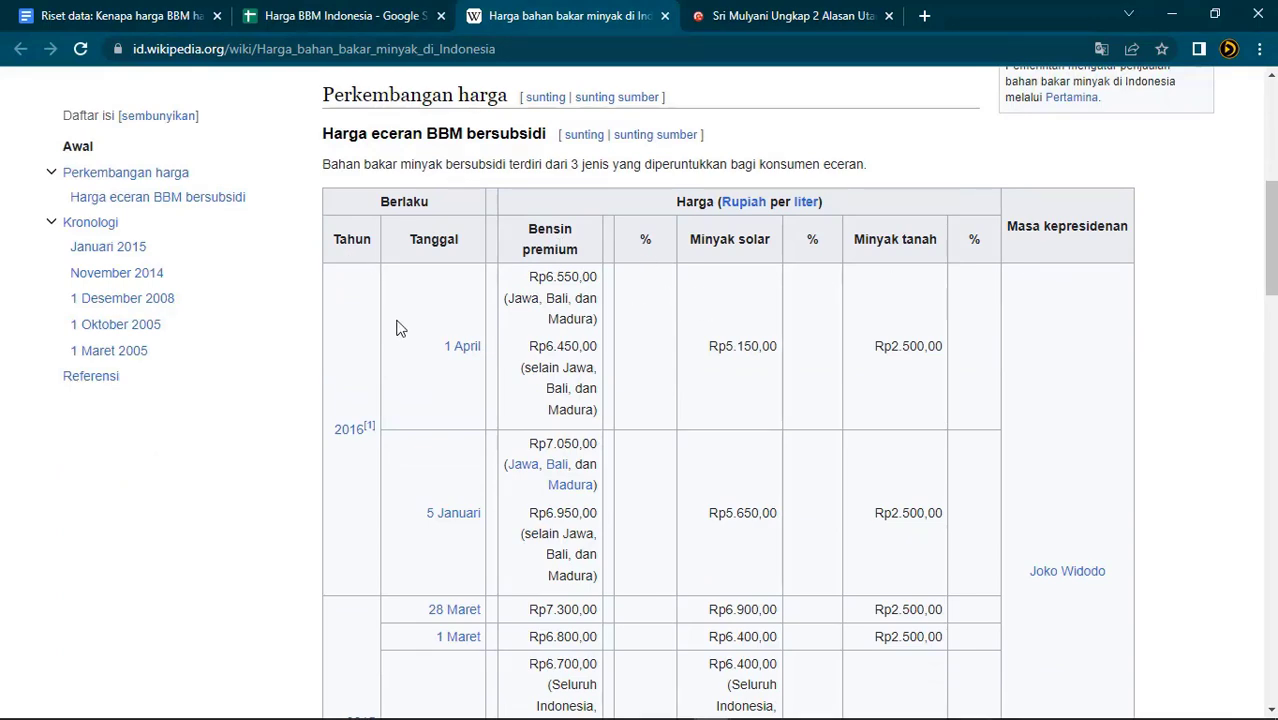
pyautogui.scroll(-15, 435, 347)
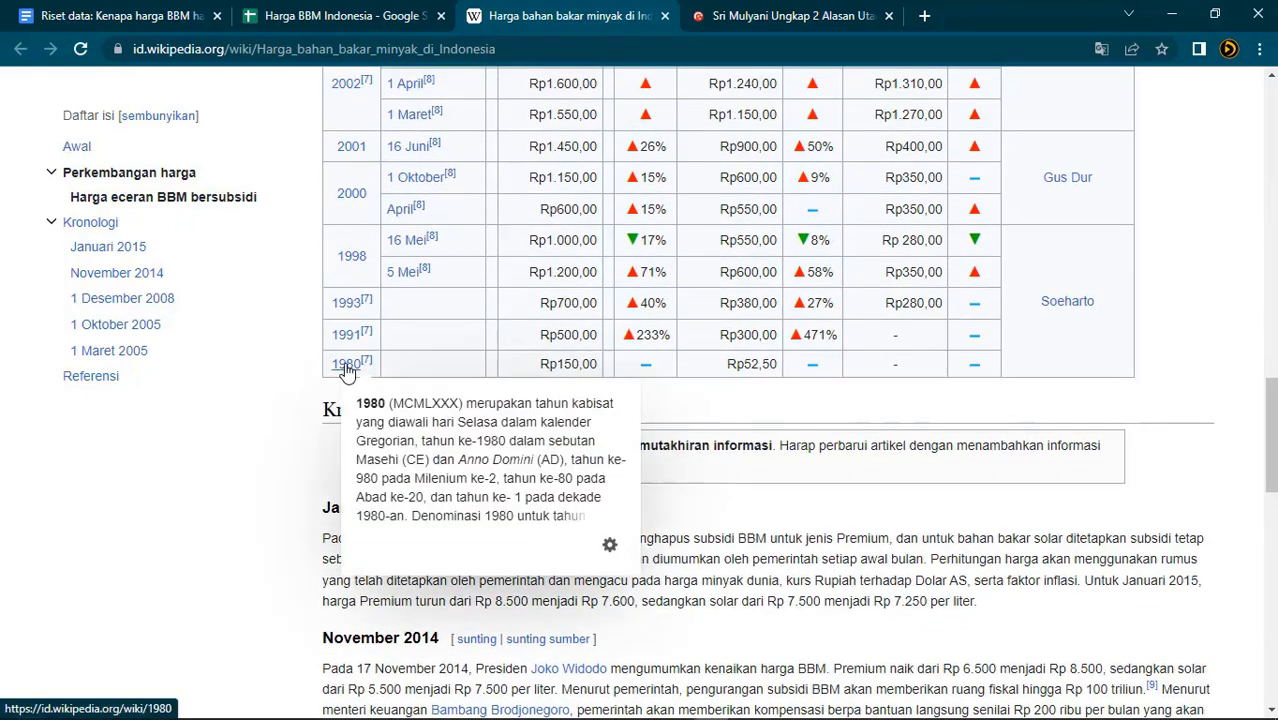
pyautogui.scroll(1, 625, 420)
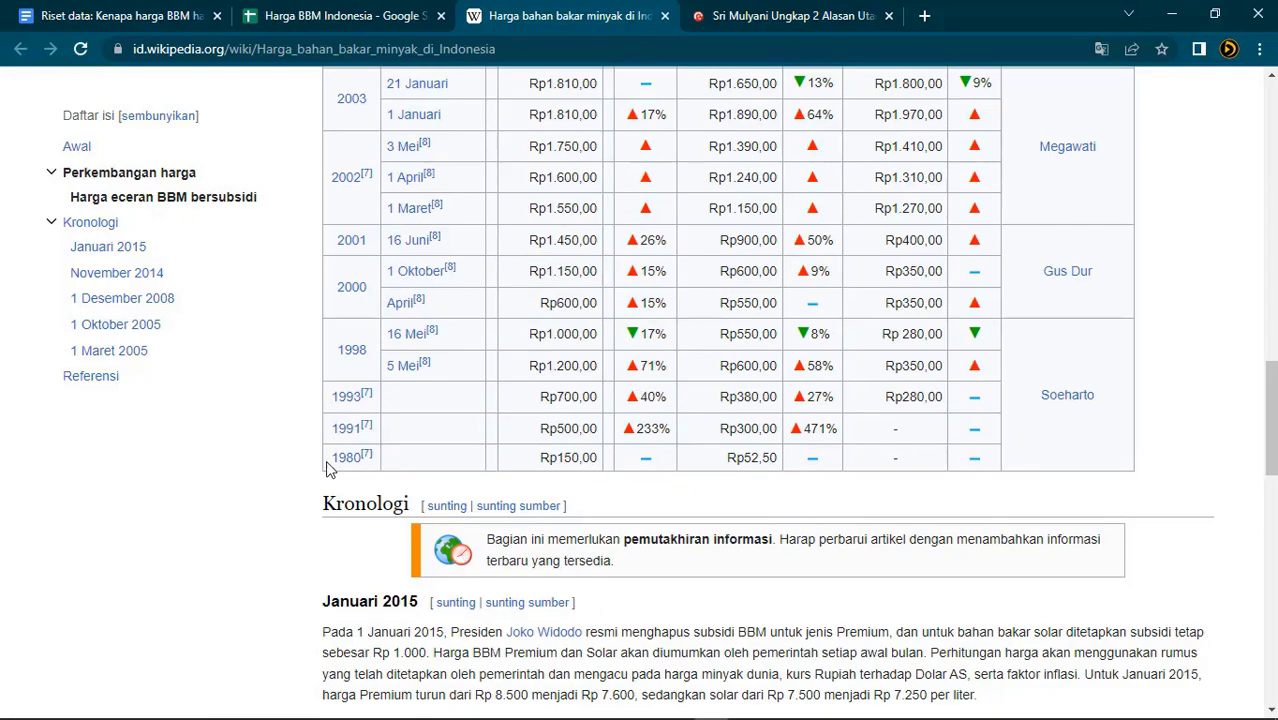
pyautogui.scroll(6, 383, 316)
pyautogui.scroll(5, 385, 314)
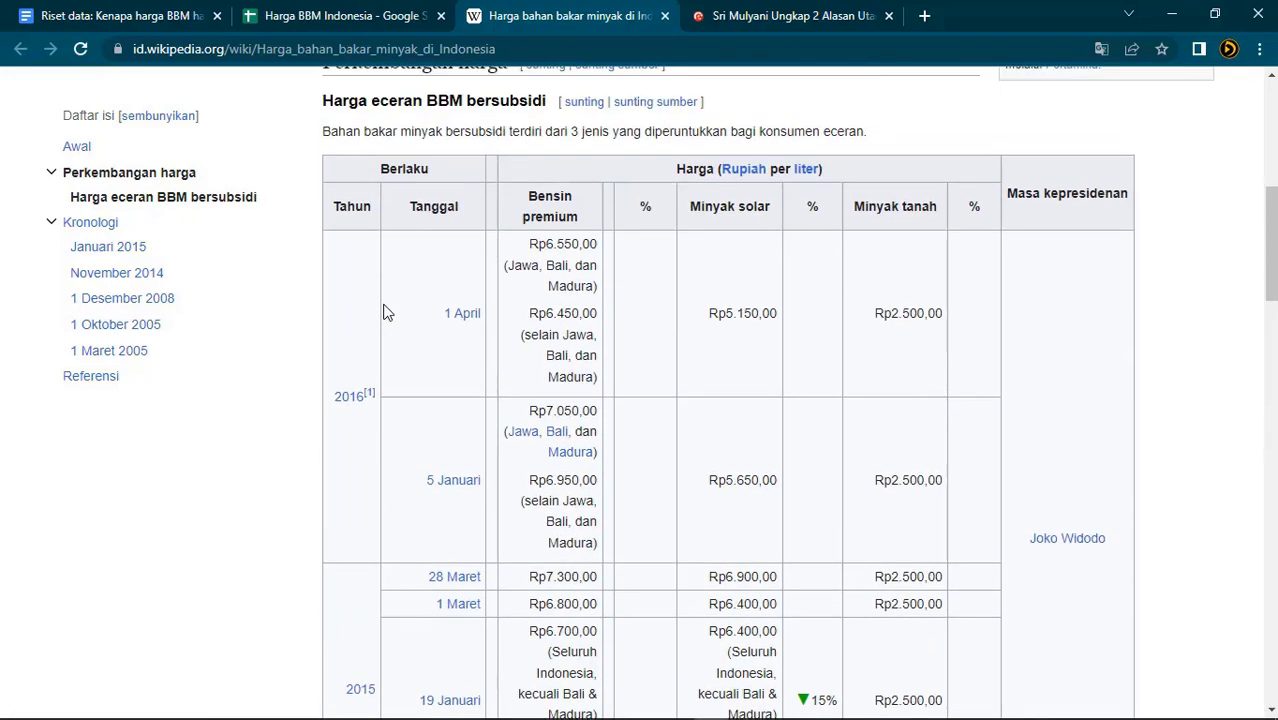
pyautogui.moveTo(350, 310); pyautogui.dragTo(497, 562)
pyautogui.click(1190, 338)
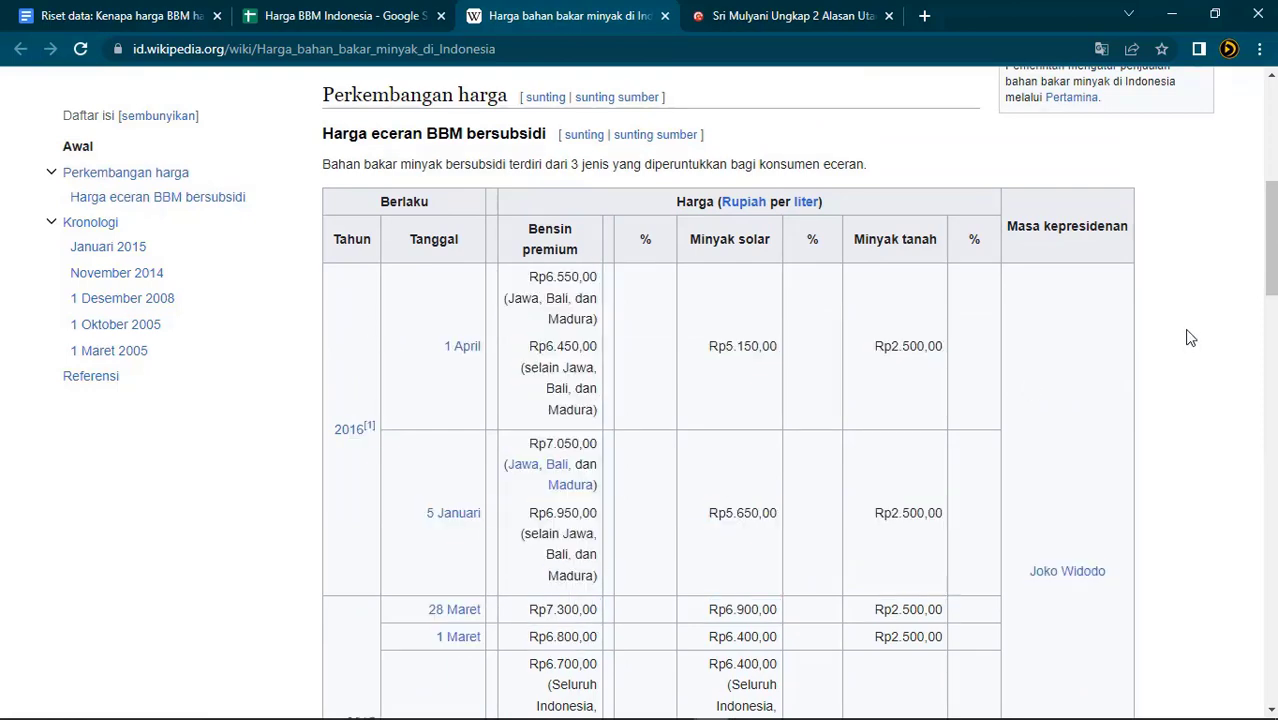
pyautogui.scroll(-1, 1190, 338)
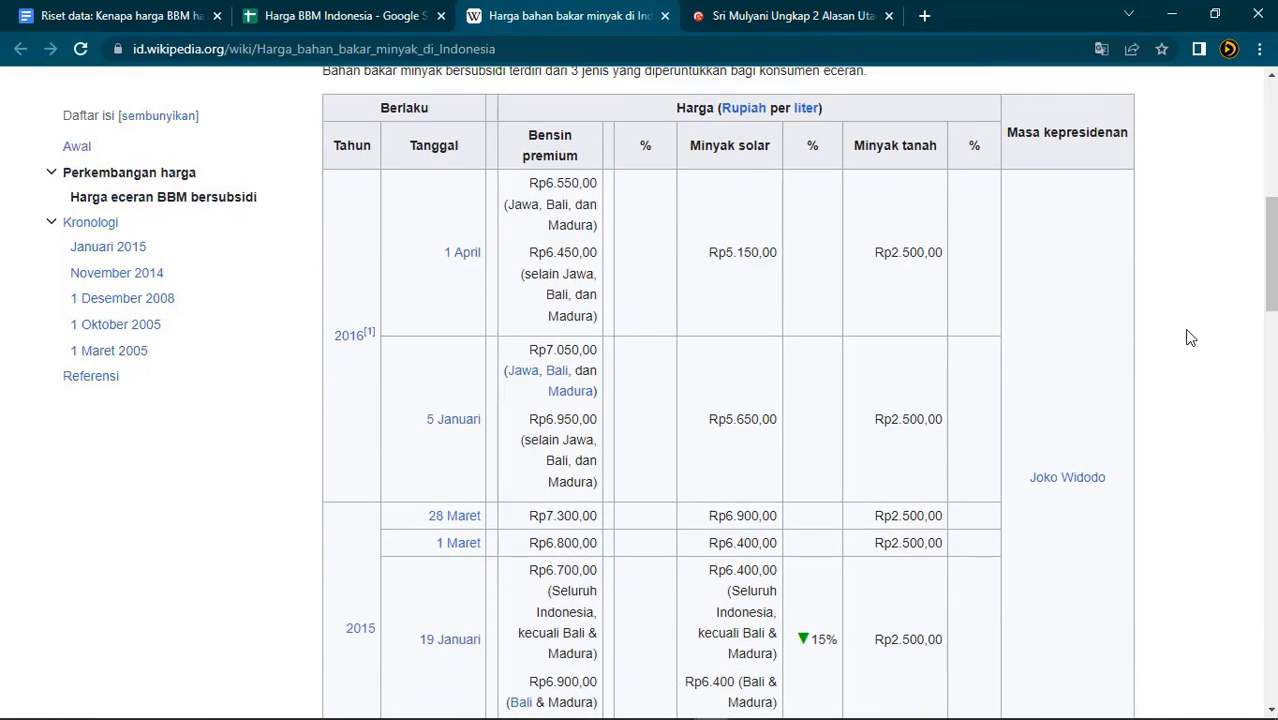
pyautogui.scroll(1, 1190, 338)
pyautogui.moveTo(351, 216); pyautogui.dragTo(993, 572)
pyautogui.moveTo(403, 712)
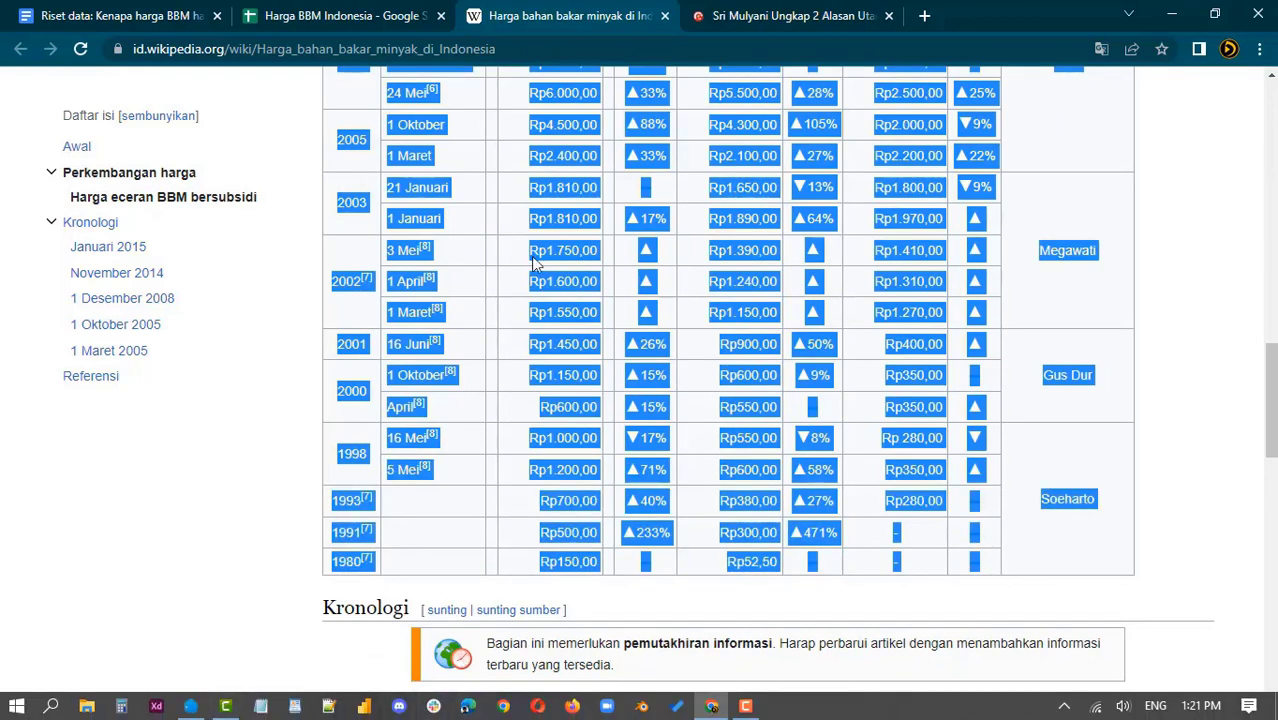
pyautogui.click(326, 20)
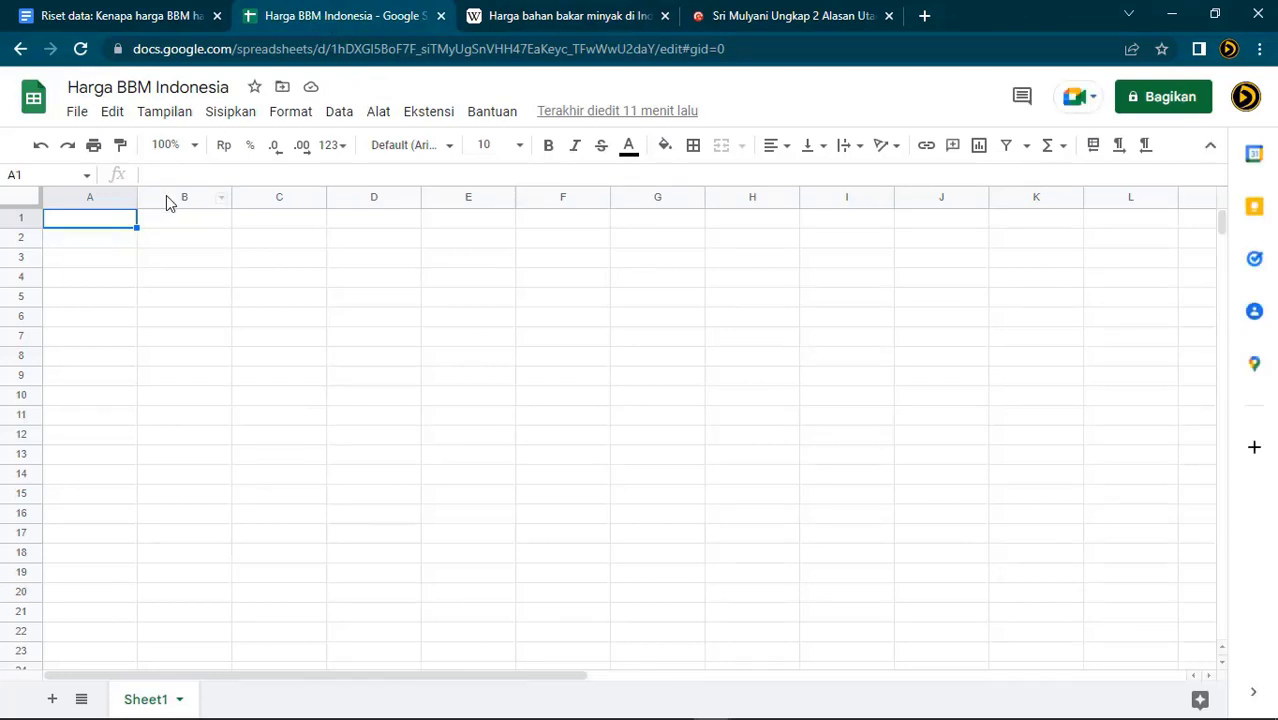
# Paste the fuel price table at A1, autofit column B and widen column C
pyautogui.hotkey('ctrl', 'v')
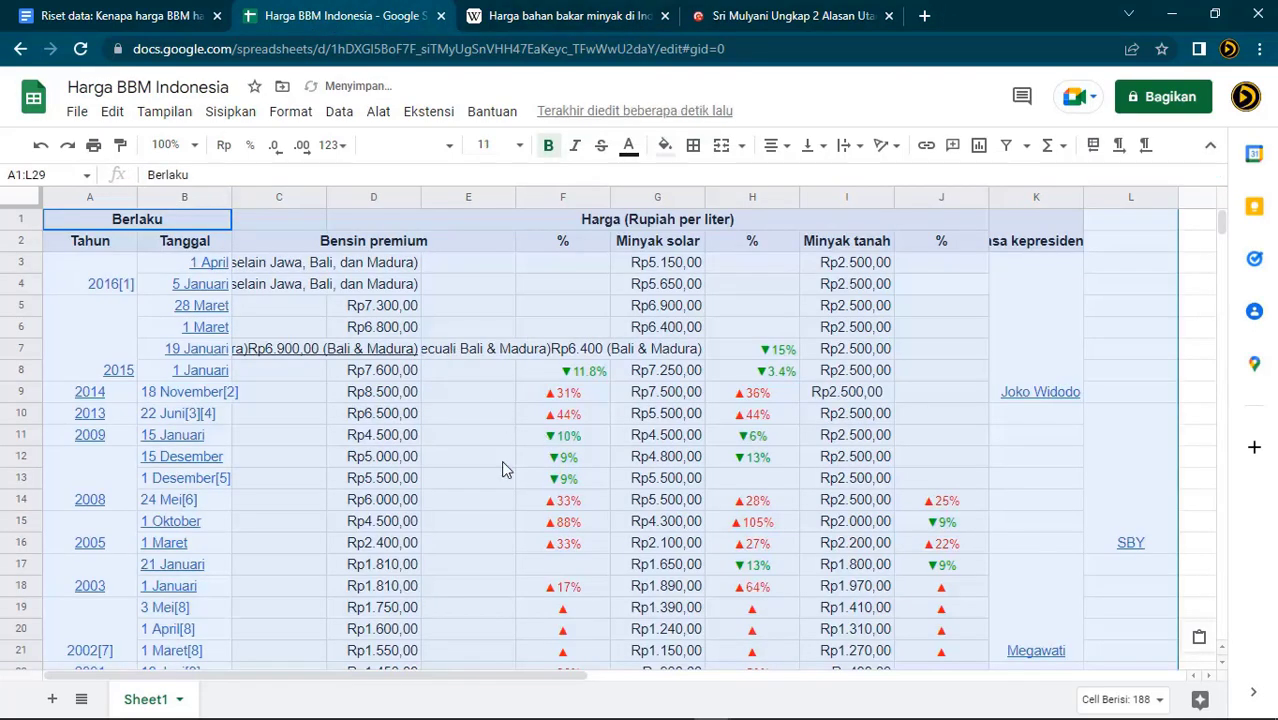
pyautogui.click(300, 456)
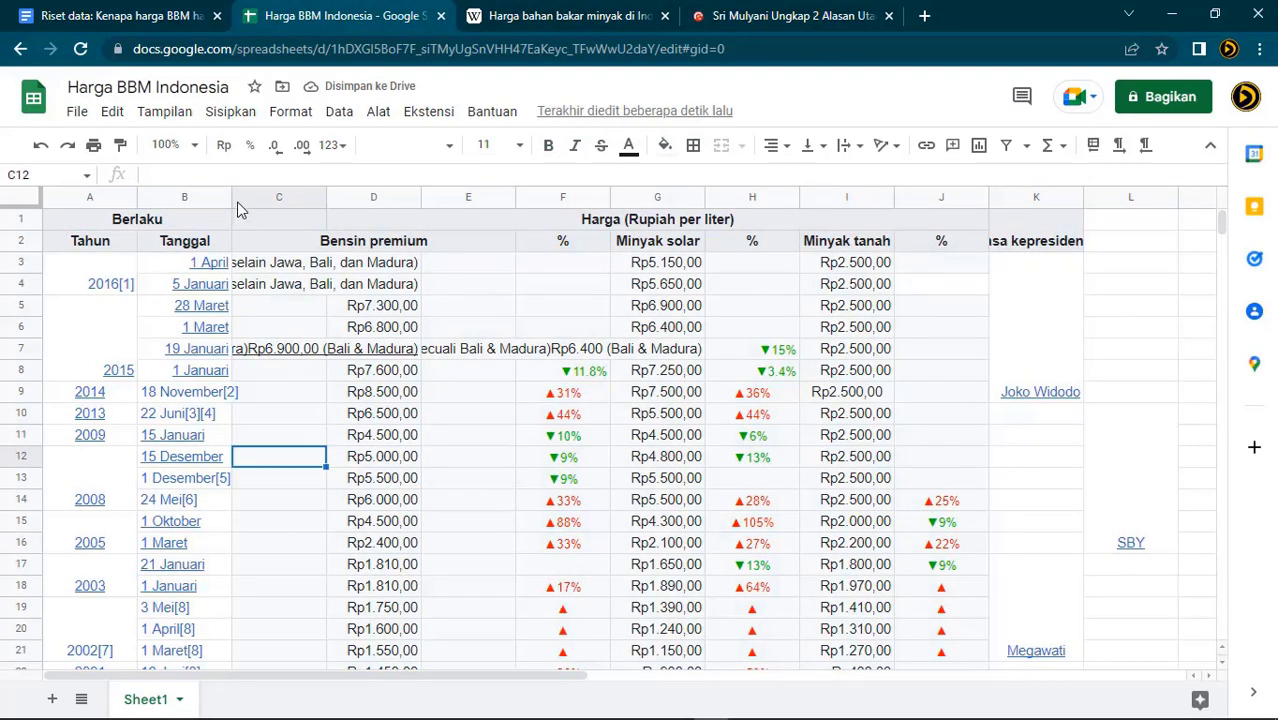
pyautogui.doubleClick(231, 196)
pyautogui.click(405, 369)
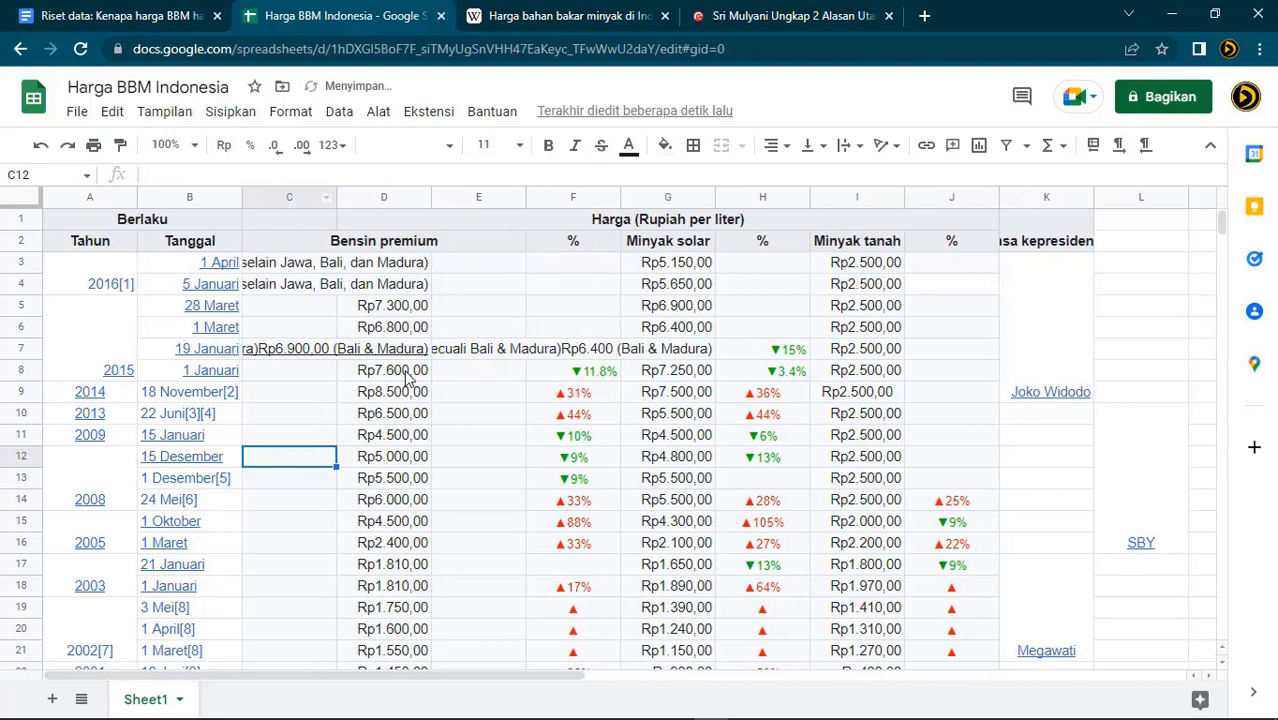
pyautogui.moveTo(338, 200); pyautogui.dragTo(392, 194)
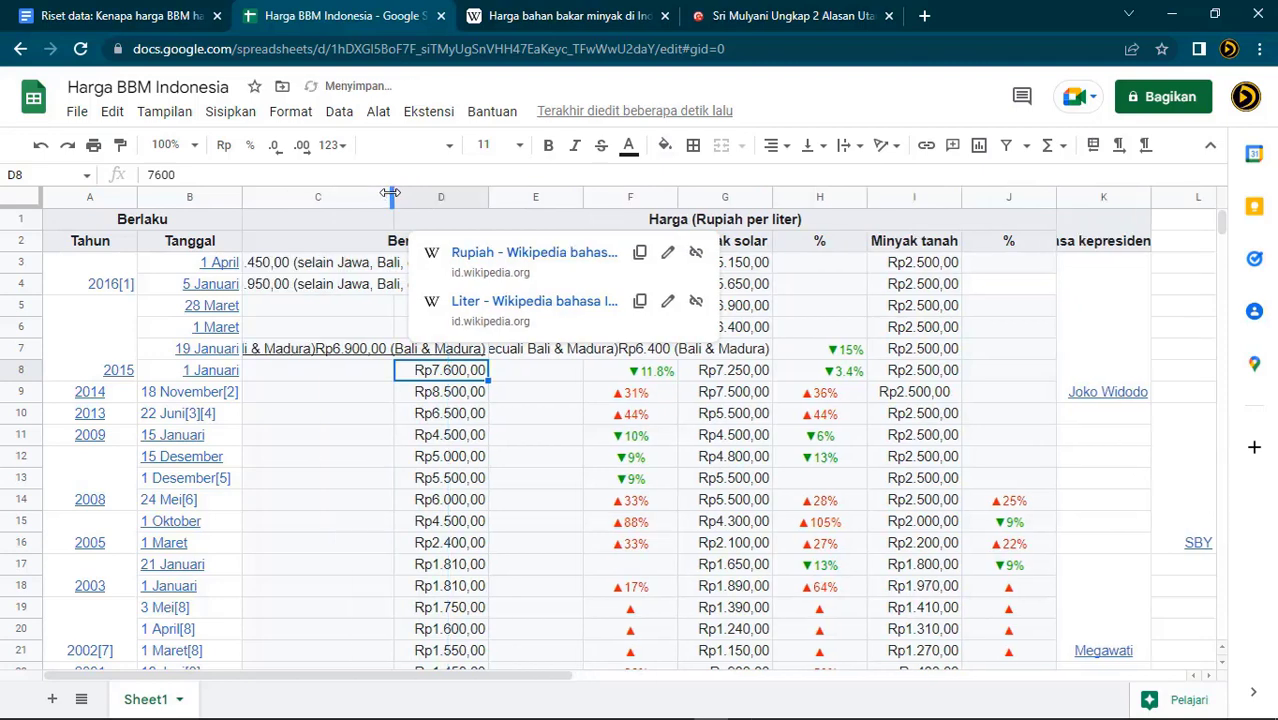
pyautogui.click(313, 497)
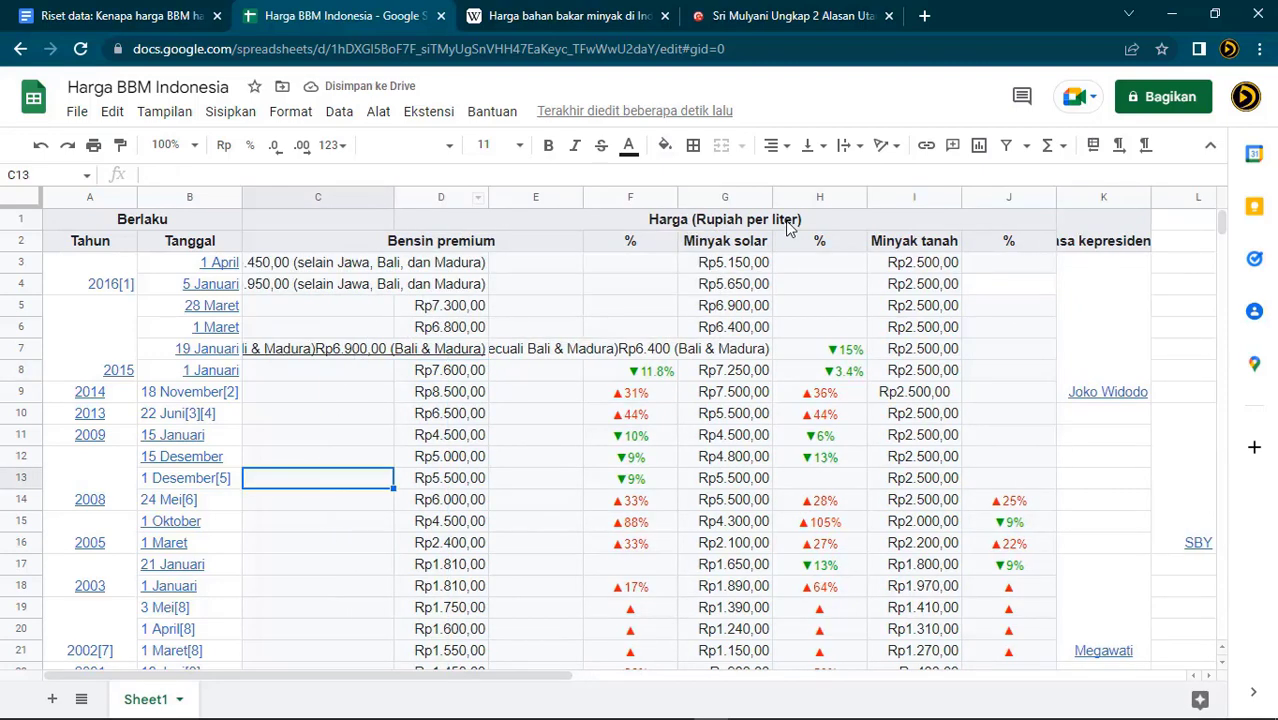
pyautogui.click(725, 198)
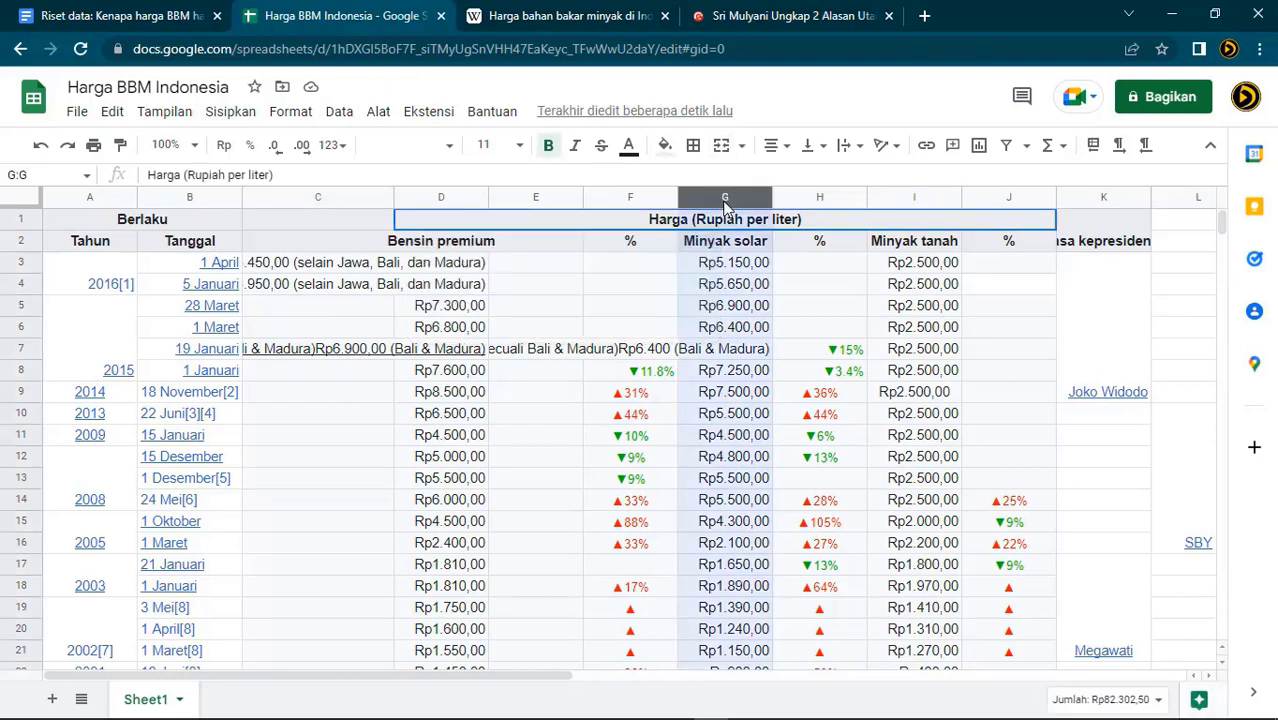
pyautogui.click(543, 352)
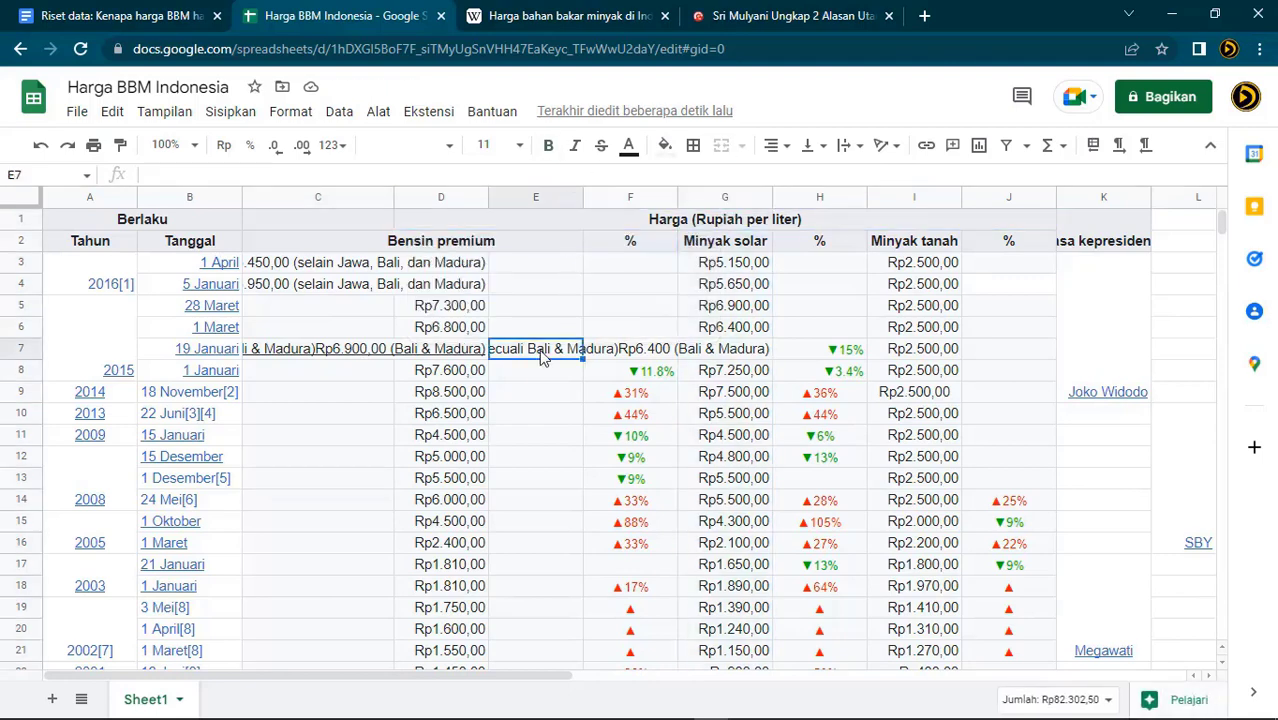
# Delete the Berlaku / Harga header row at the top of the sheet
pyautogui.click(17, 218)
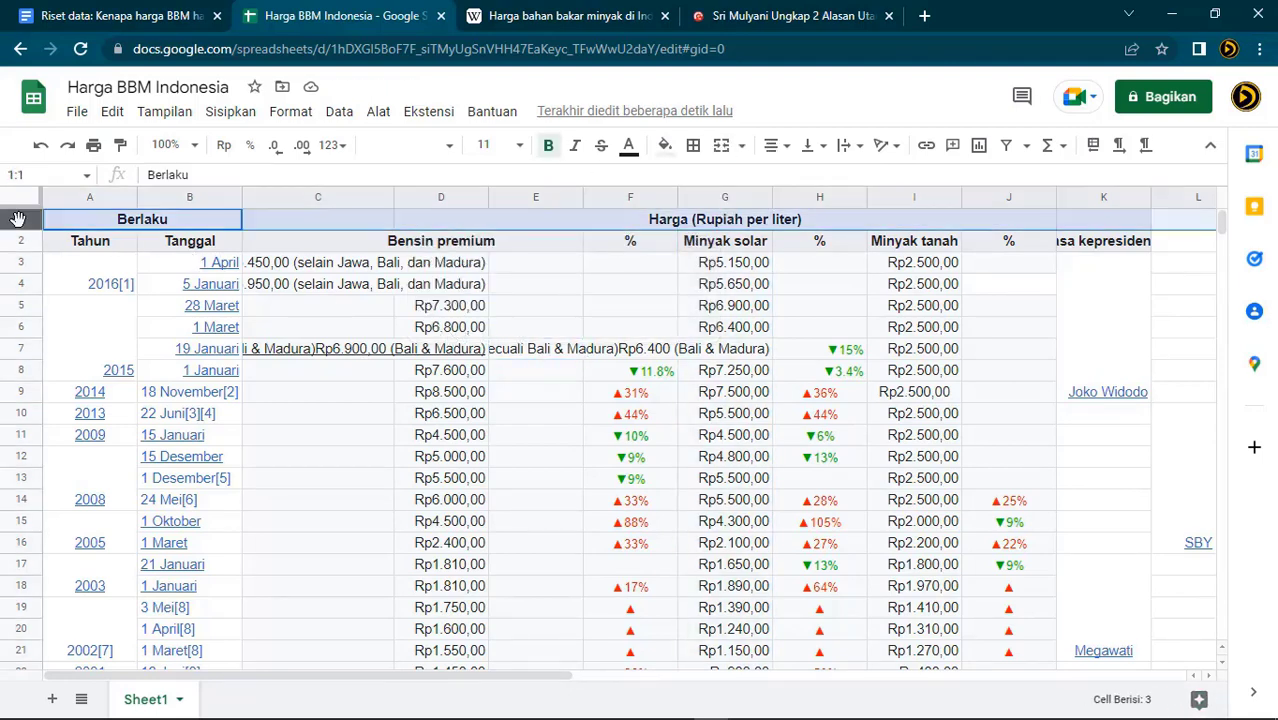
pyautogui.rightClick(17, 218)
pyautogui.click(17, 218)
pyautogui.rightClick(17, 218)
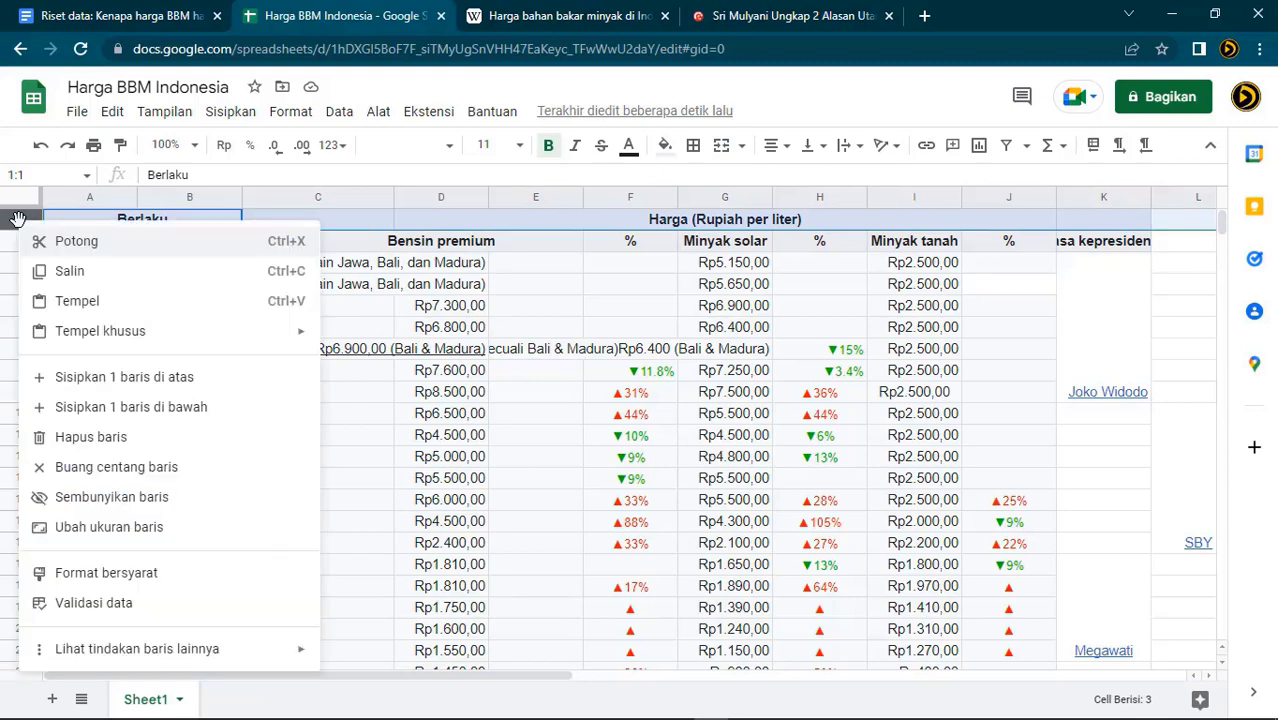
pyautogui.click(126, 443)
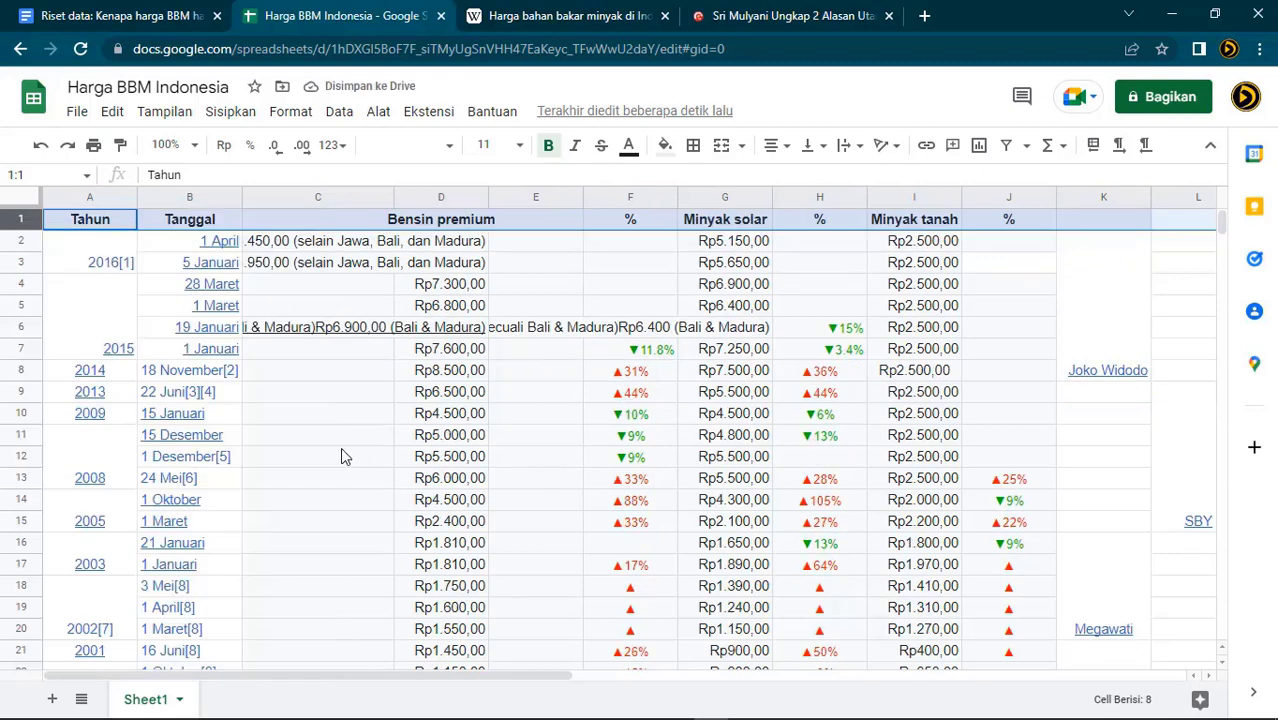
# Move the Tahun column so it sits after the Tanggal column
pyautogui.click(96, 197)
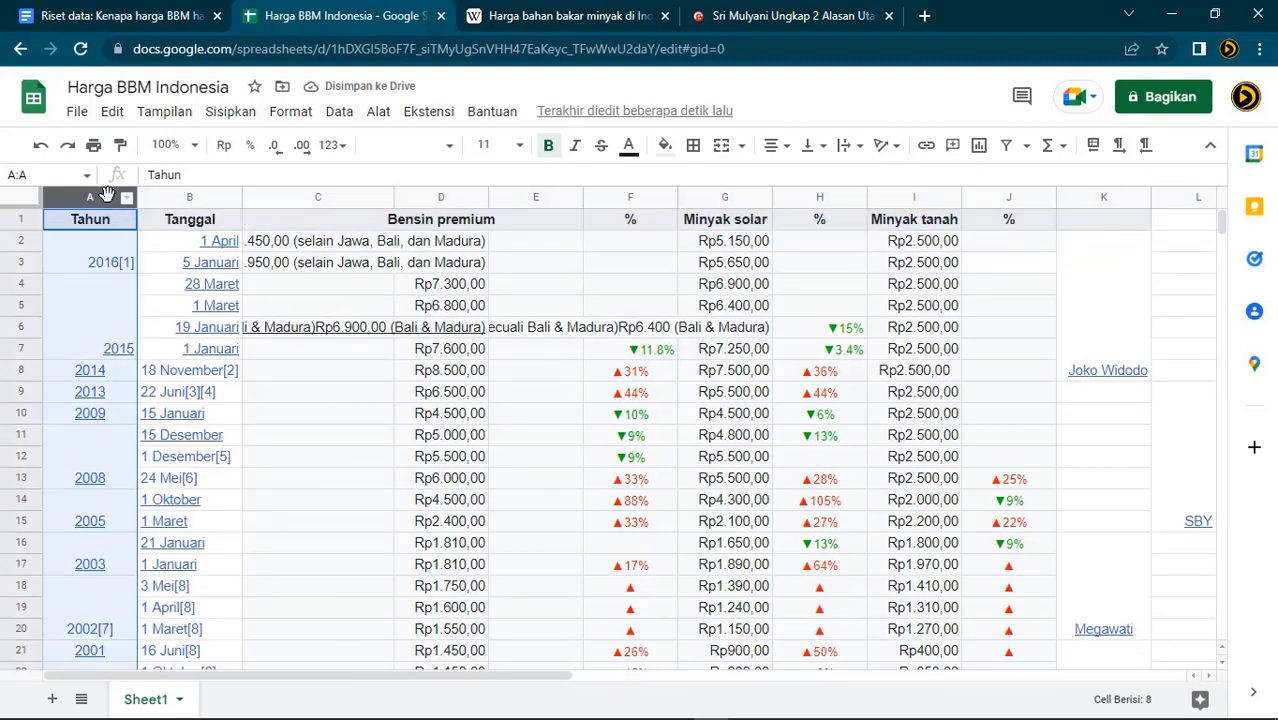
pyautogui.moveTo(97, 195); pyautogui.dragTo(242, 191)
pyautogui.click(332, 465)
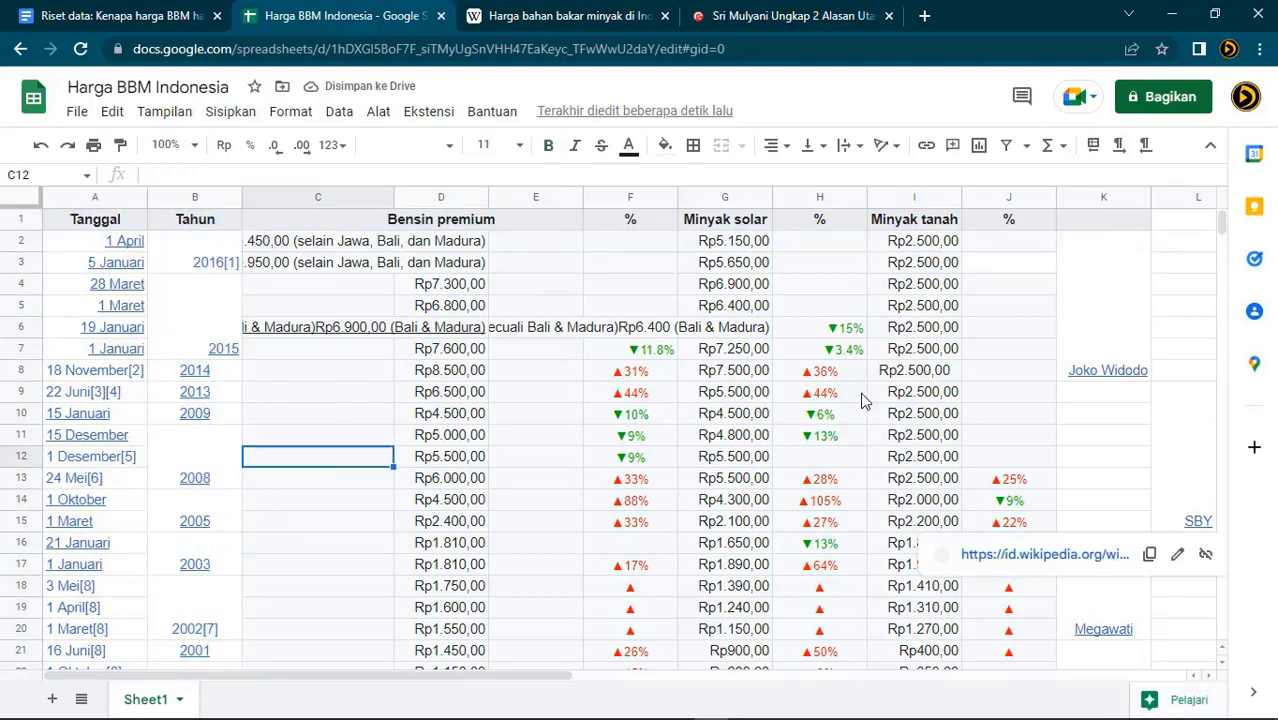
# Delete columns E and F, then clear the contents of columns E to J
pyautogui.moveTo(539, 197); pyautogui.dragTo(613, 196)
pyautogui.rightClick(613, 197)
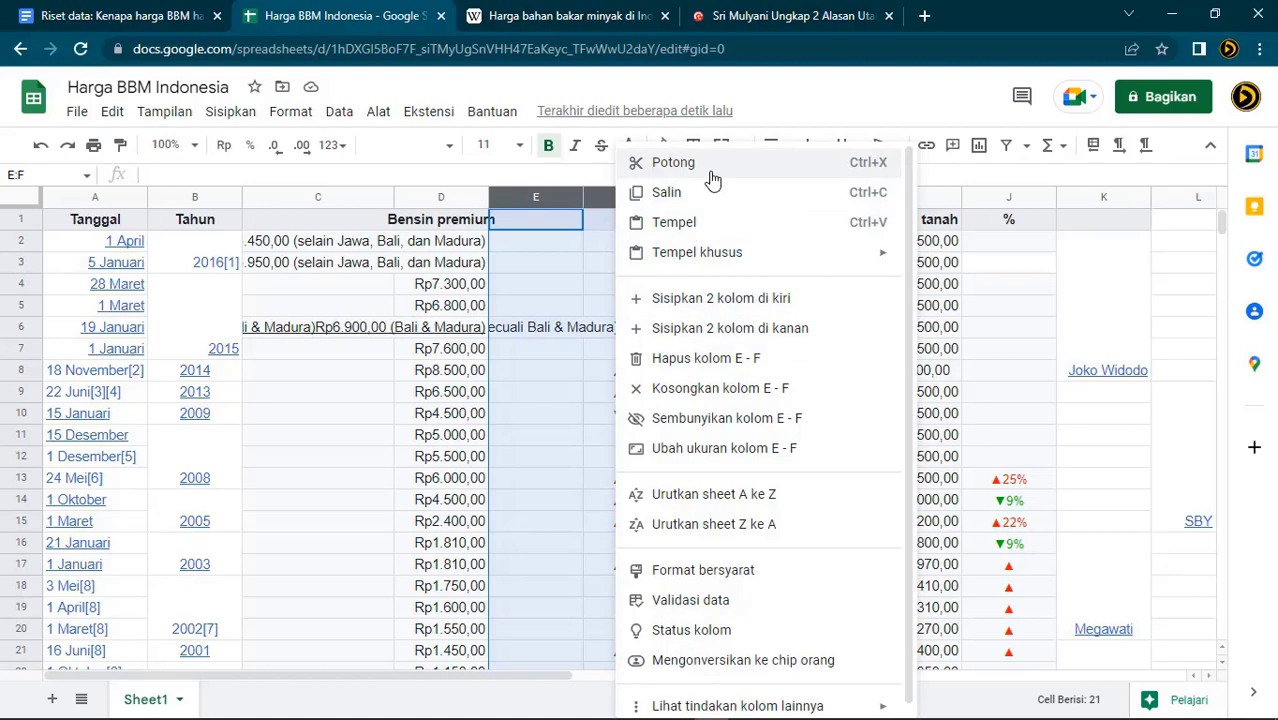
pyautogui.click(707, 359)
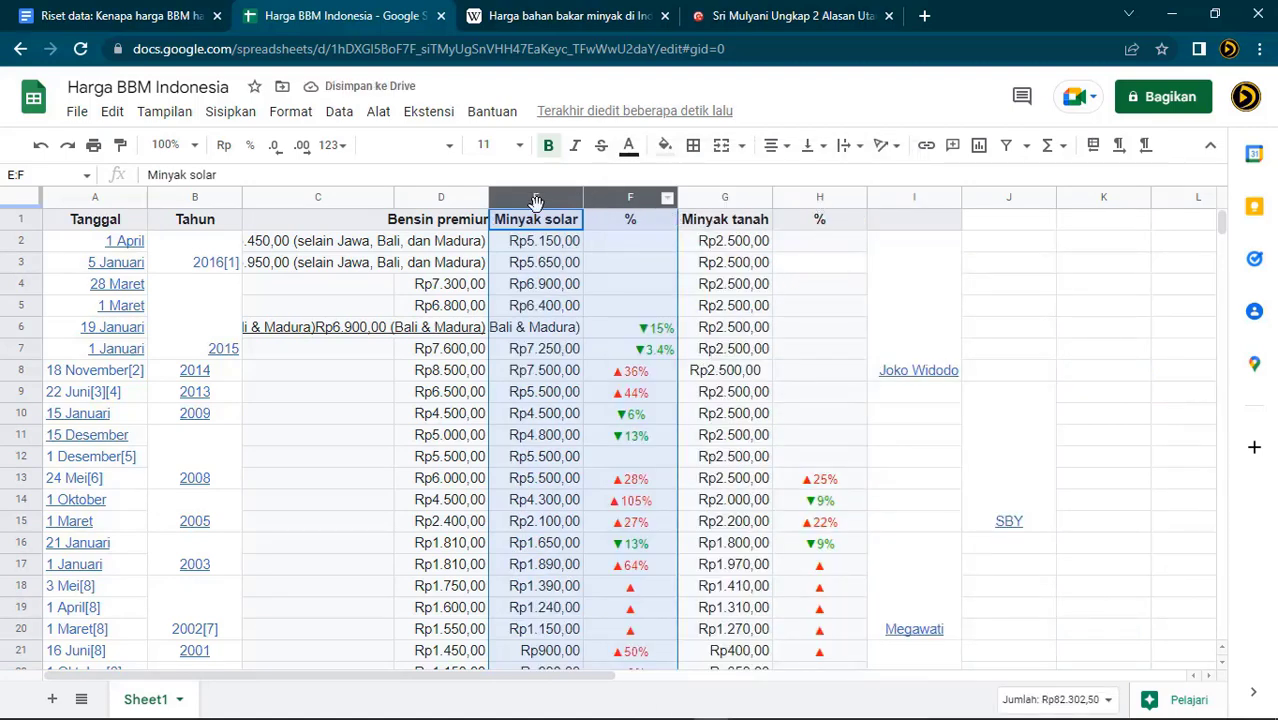
pyautogui.moveTo(535, 198); pyautogui.dragTo(560, 205)
pyautogui.hotkey('shift', 'Right')
pyautogui.hotkey('shift', 'Right')
pyautogui.hotkey('shift', 'Right')
pyautogui.hotkey('shift', 'Right')
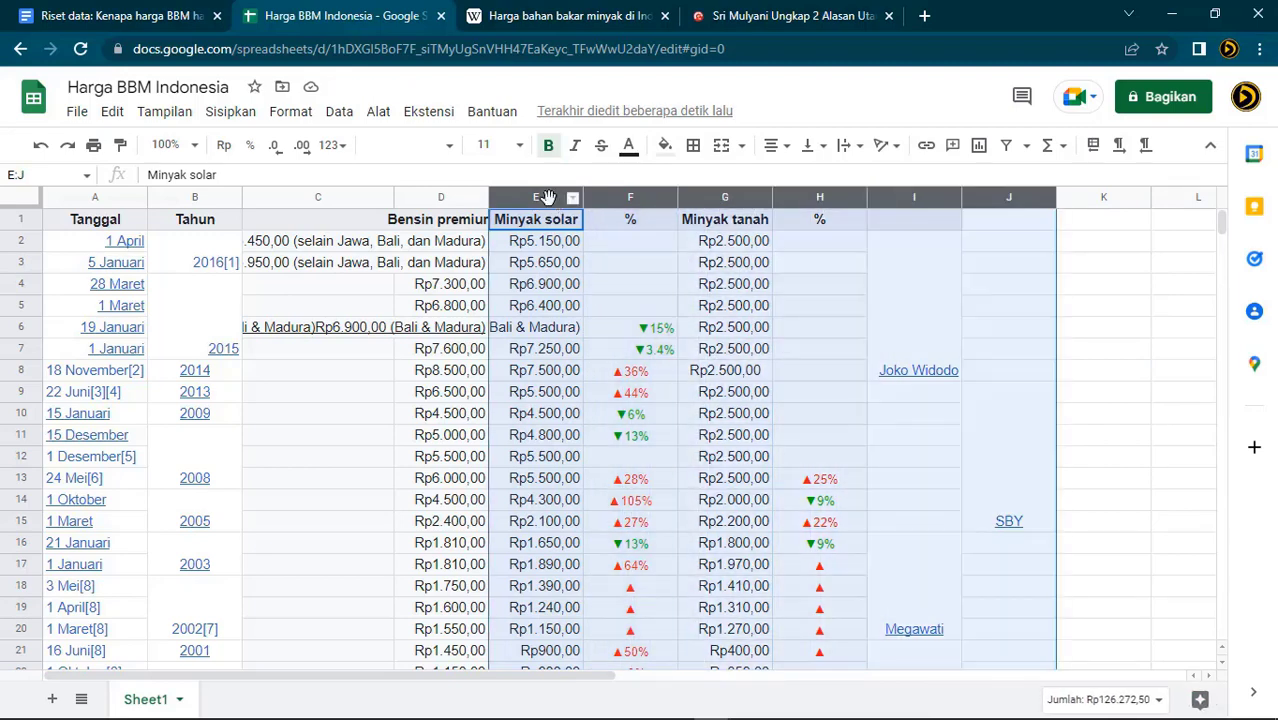
pyautogui.rightClick(555, 203)
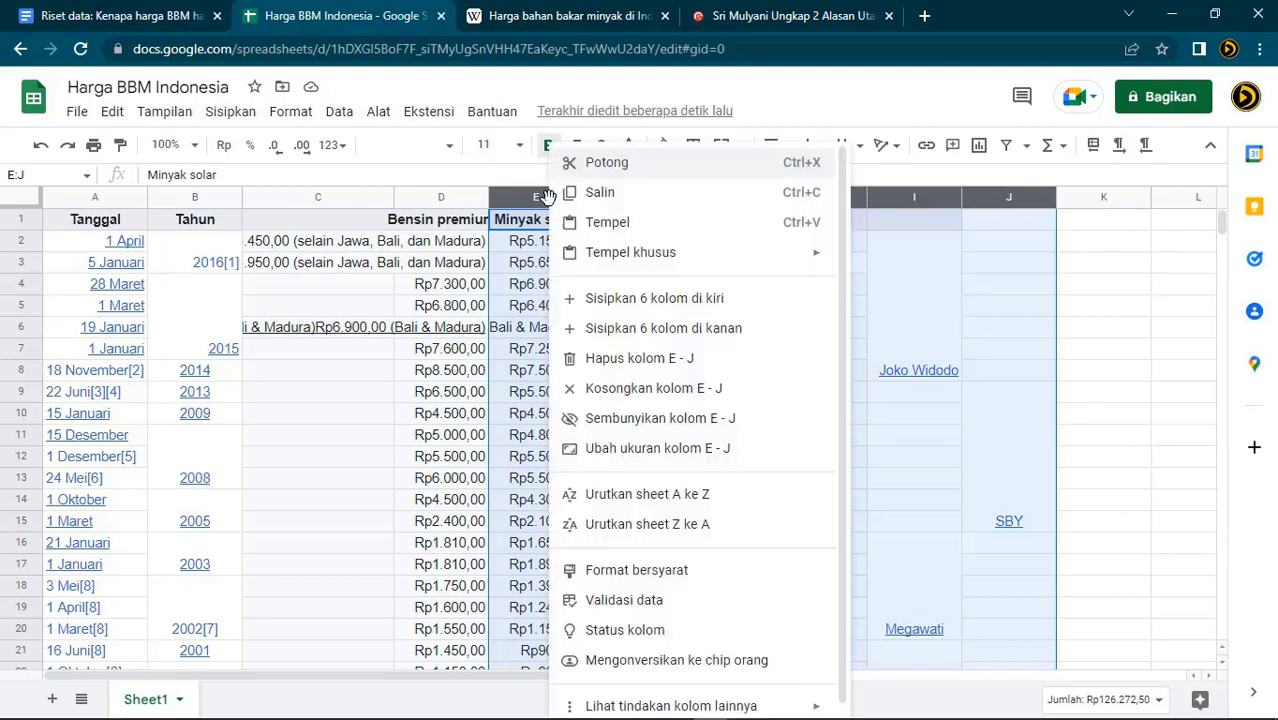
pyautogui.click(660, 366)
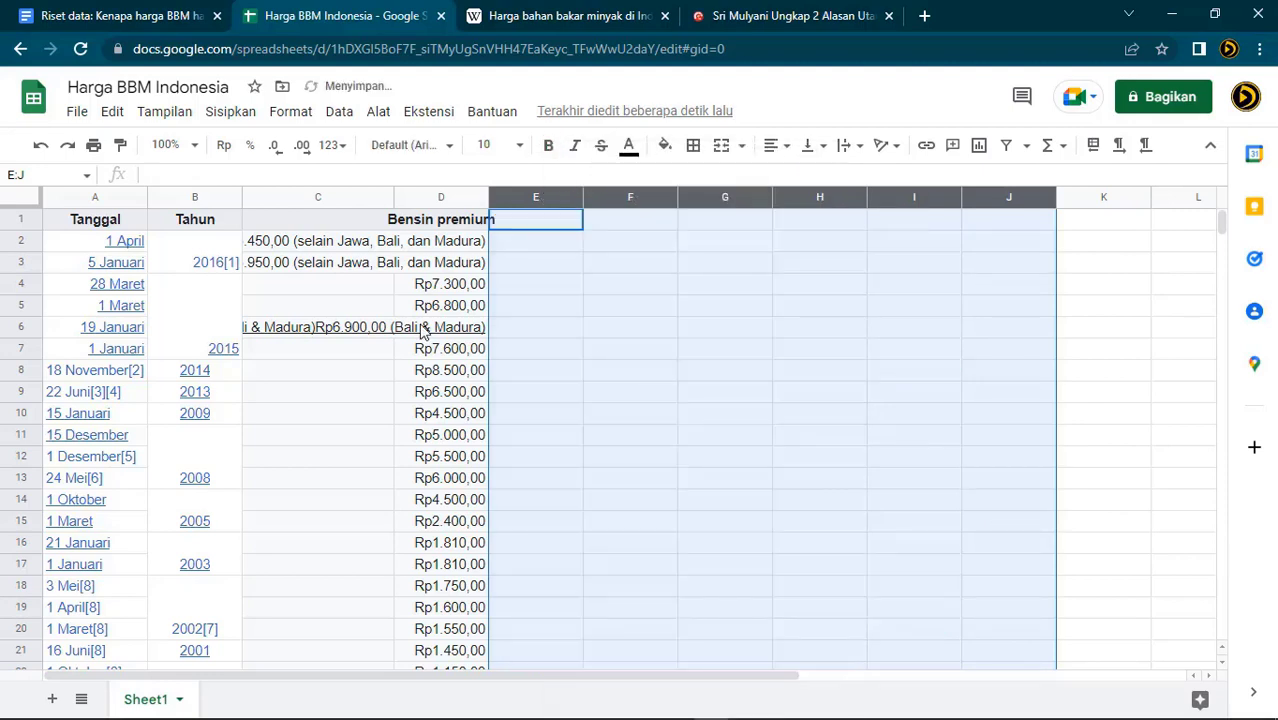
pyautogui.click(337, 246)
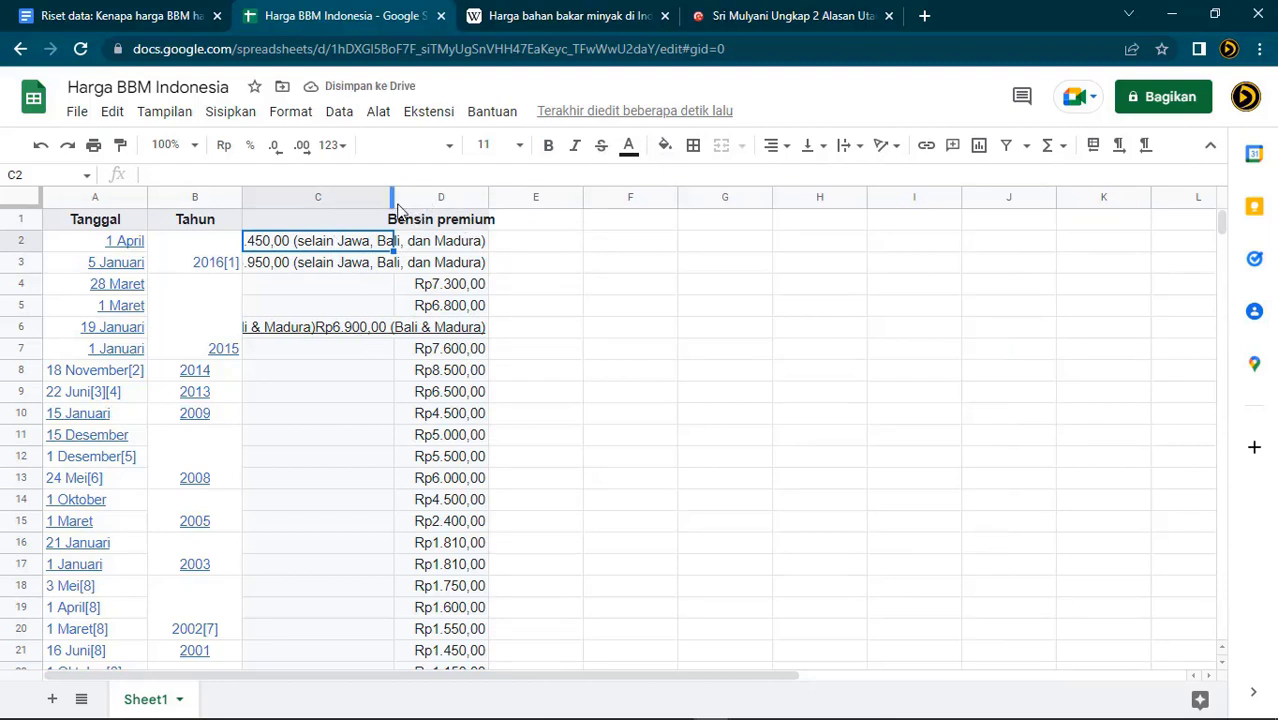
# Insert a new empty column C and give it the header Date
pyautogui.click(328, 458)
pyautogui.click(449, 226)
pyautogui.click(323, 224)
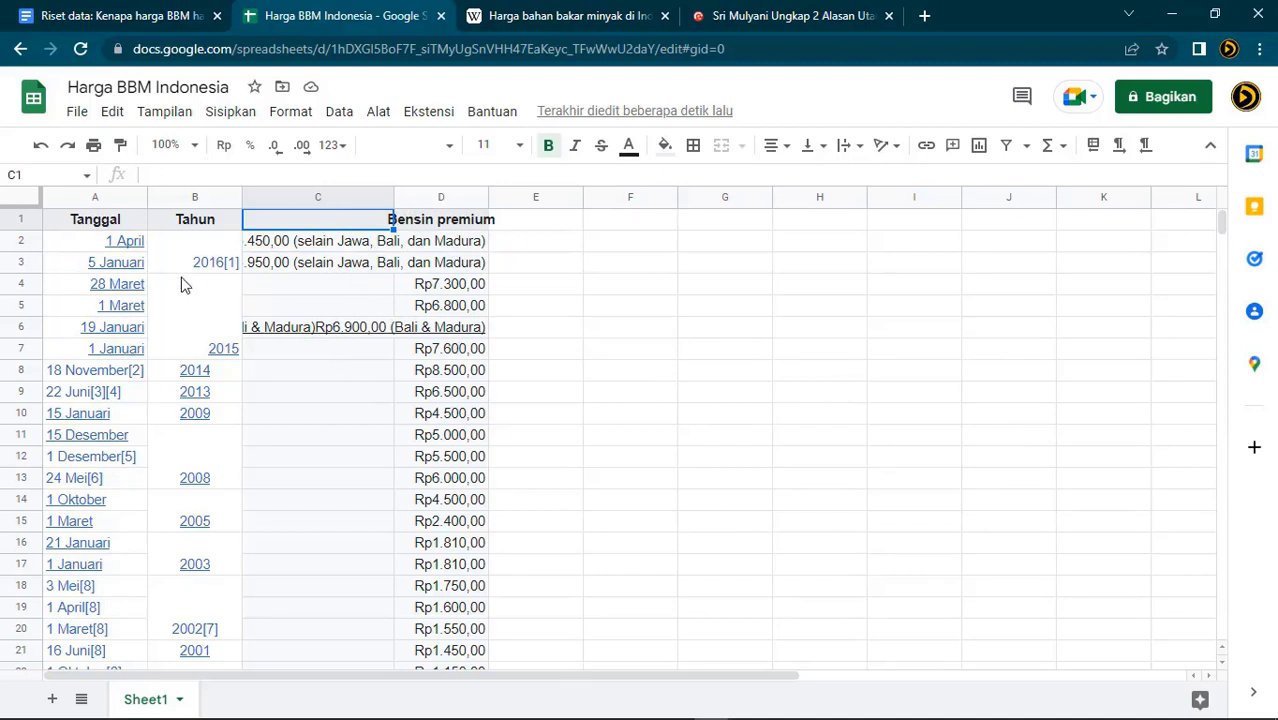
pyautogui.click(343, 196)
pyautogui.rightClick(343, 196)
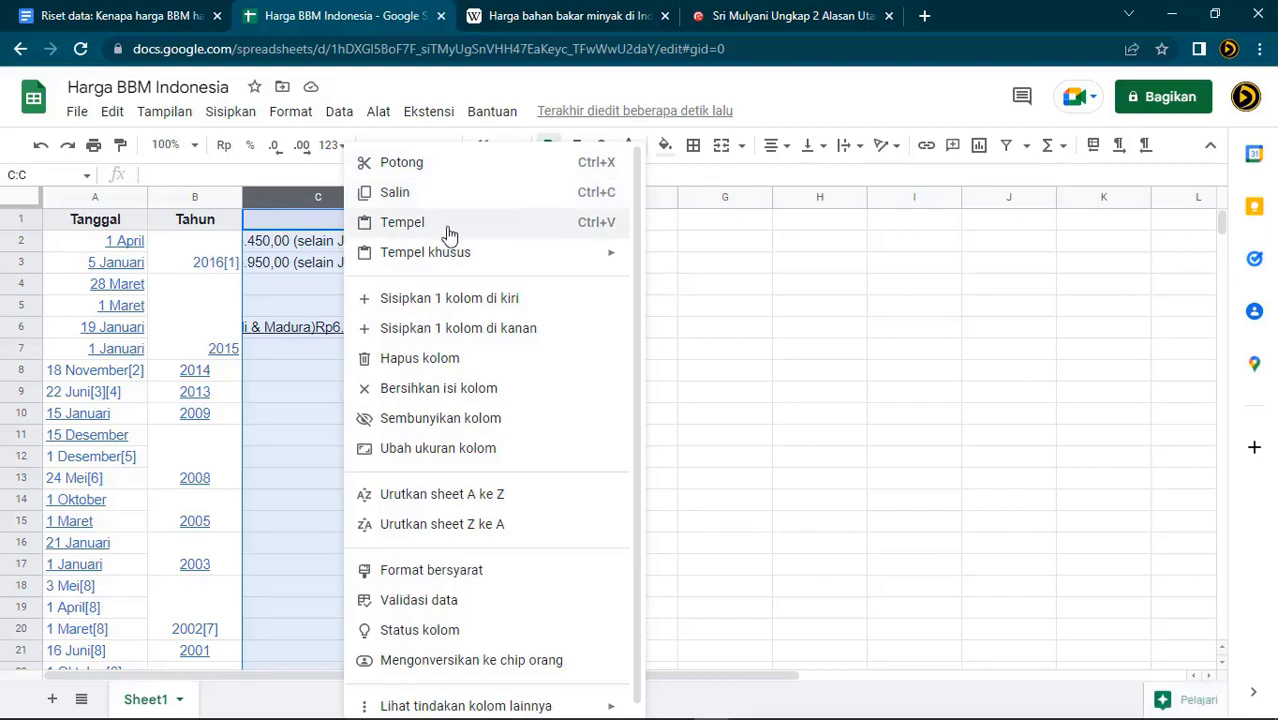
pyautogui.click(450, 298)
pyautogui.click(293, 226)
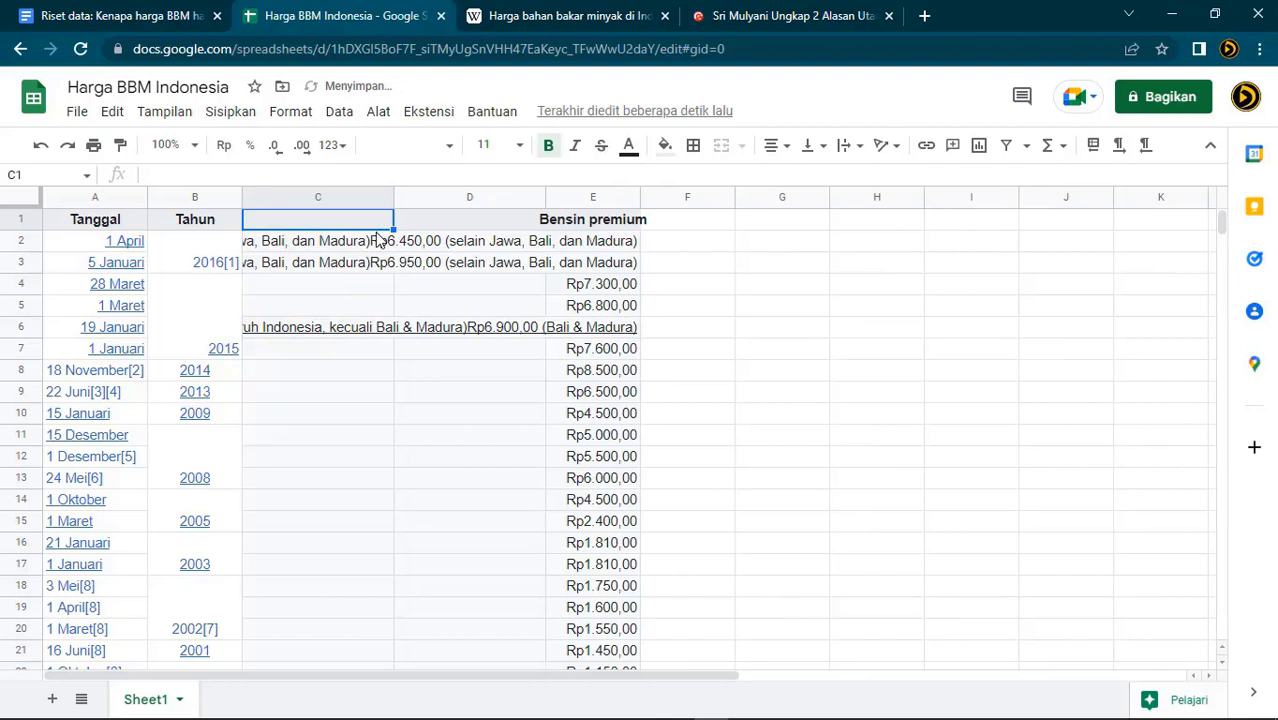
pyautogui.write('Date')
pyautogui.press('Return')
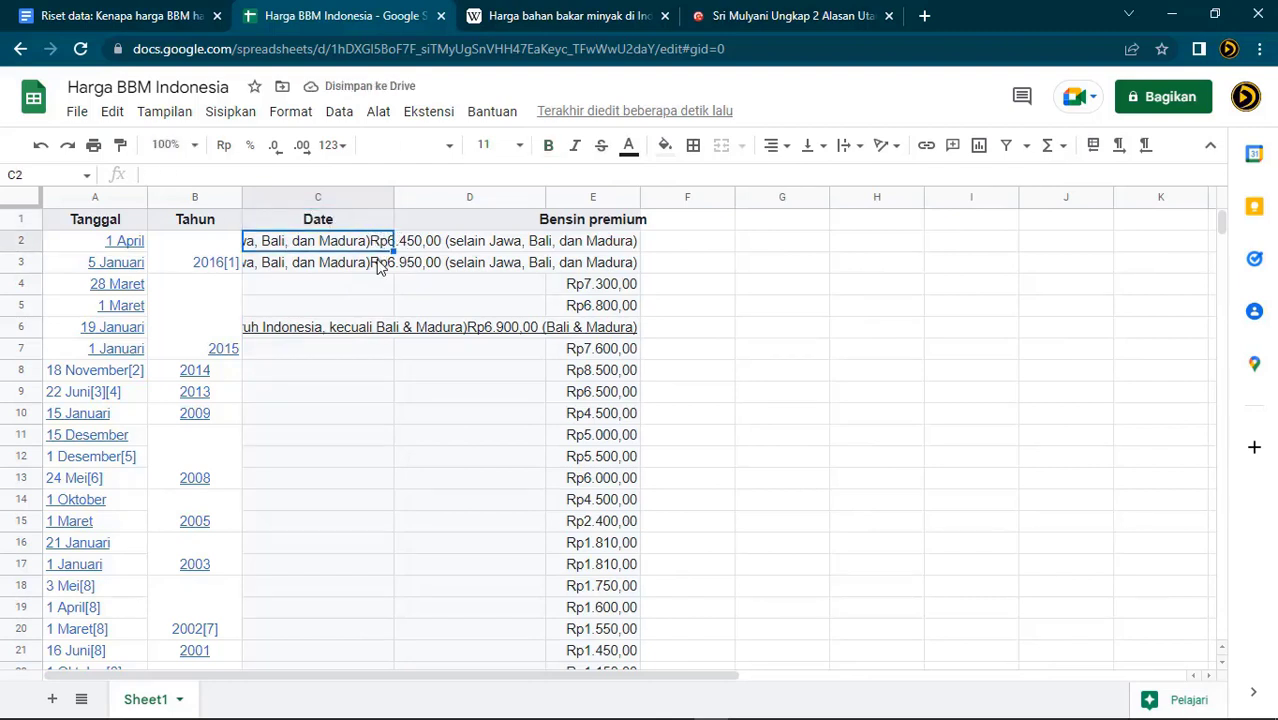
# Left-align the price in E2 and paint its plain formatting onto all of column E
pyautogui.click(451, 246)
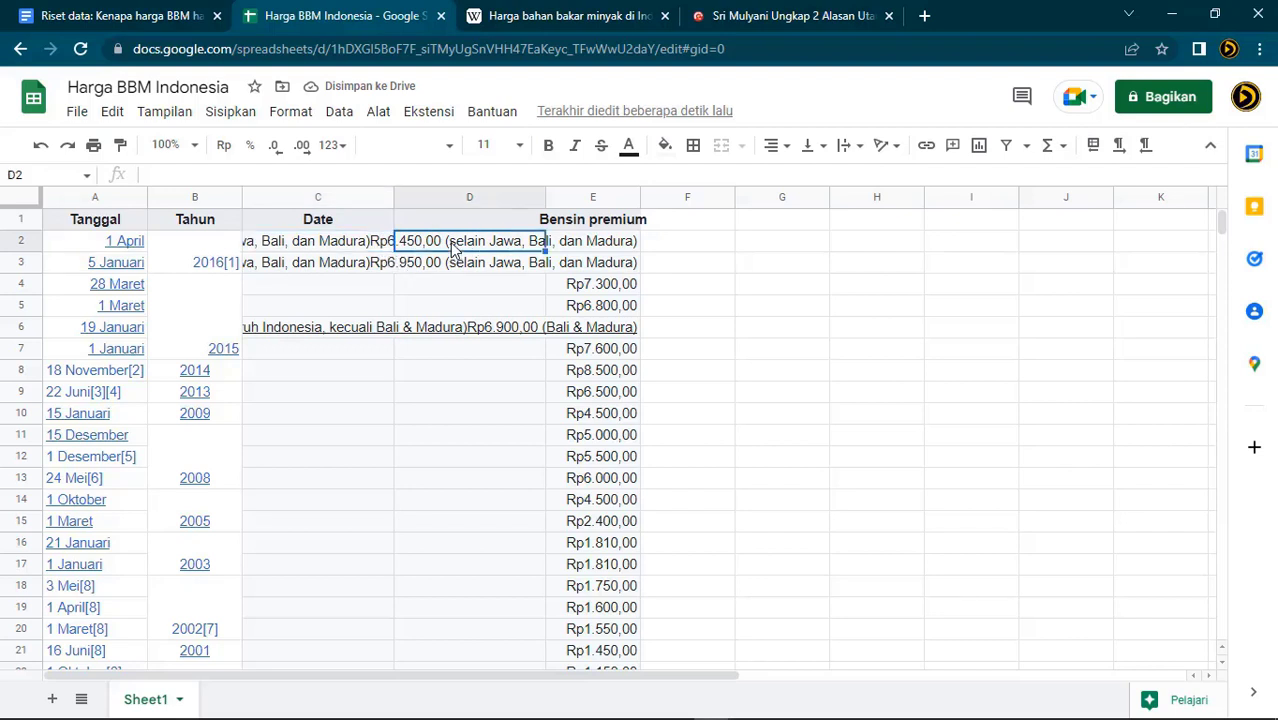
pyautogui.click(605, 245)
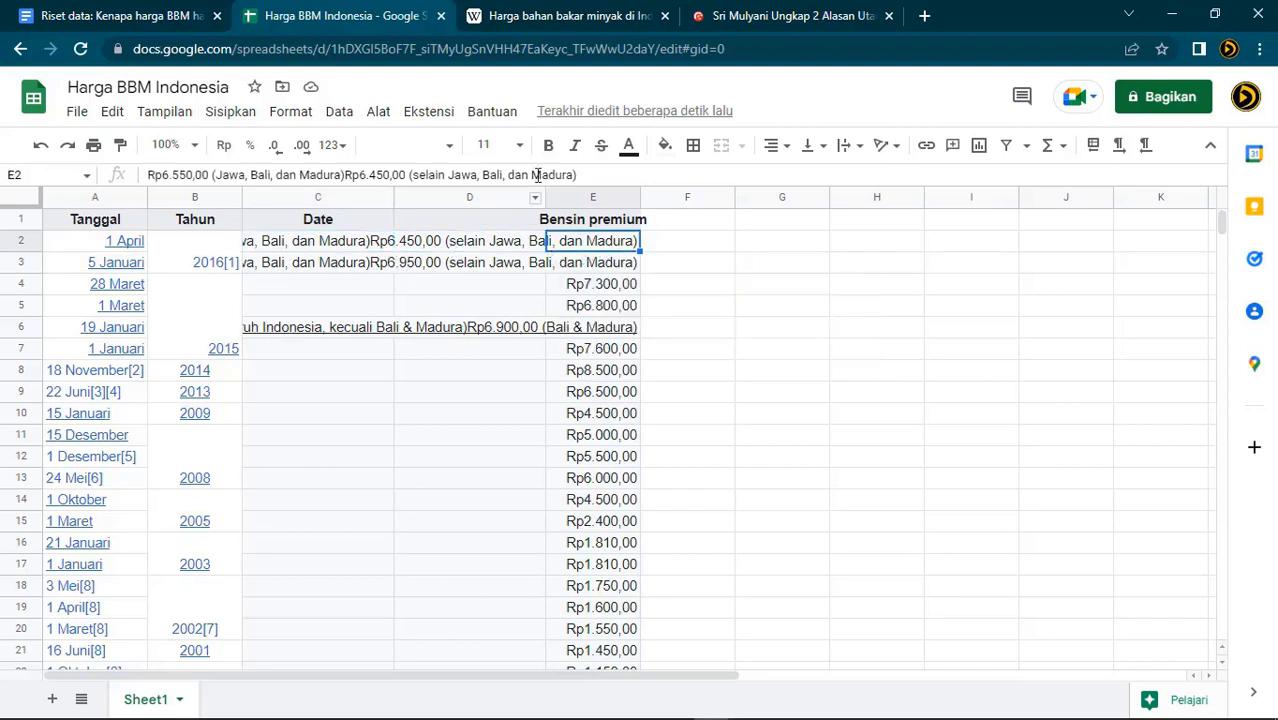
pyautogui.click(776, 145)
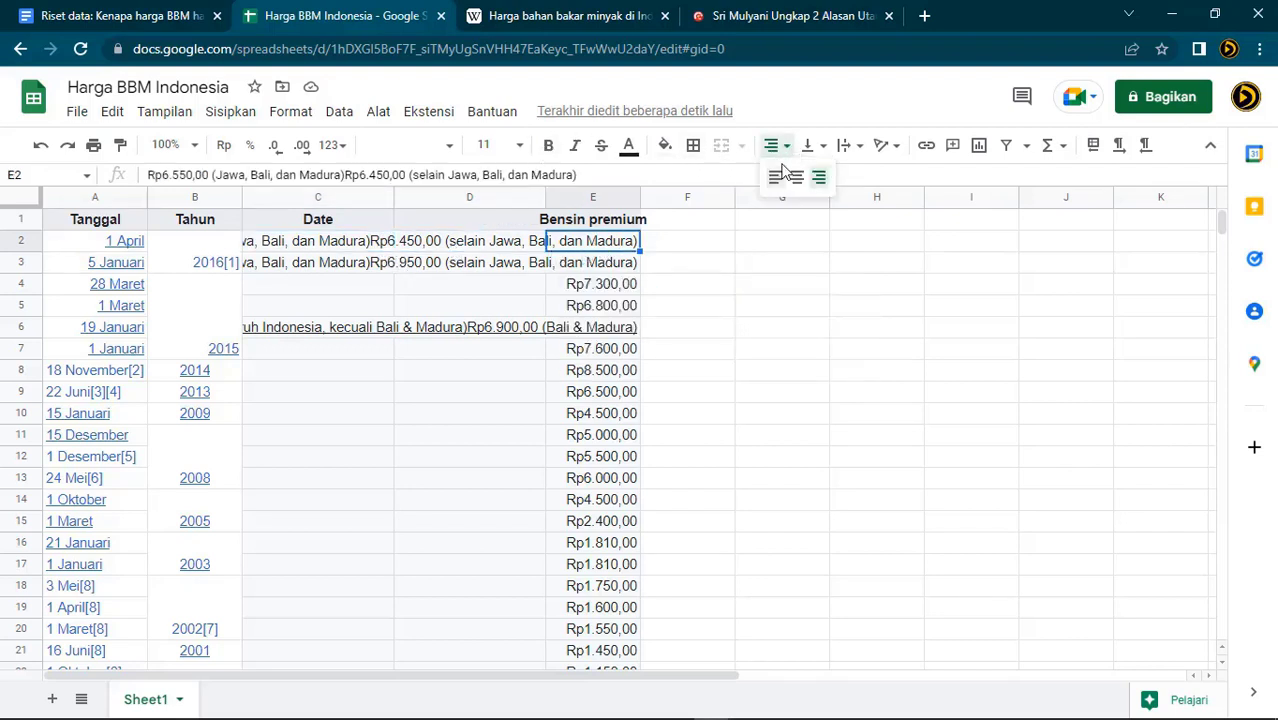
pyautogui.click(776, 180)
pyautogui.click(121, 147)
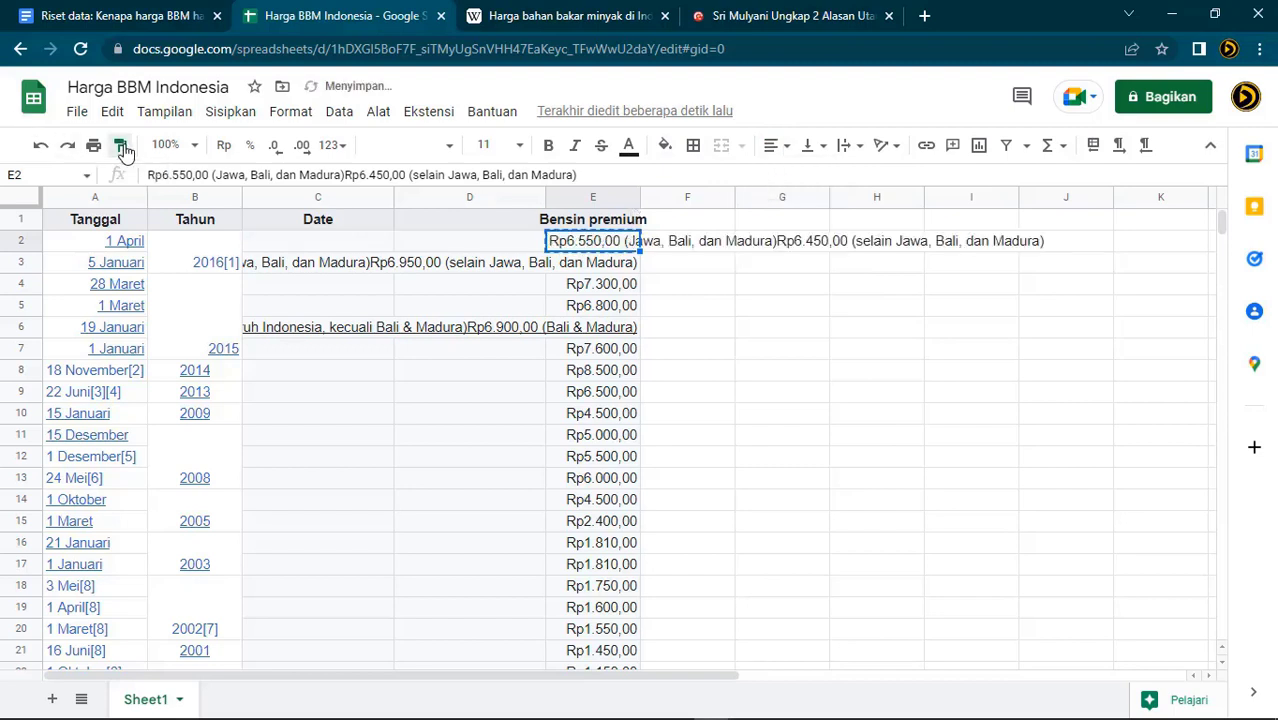
pyautogui.click(583, 197)
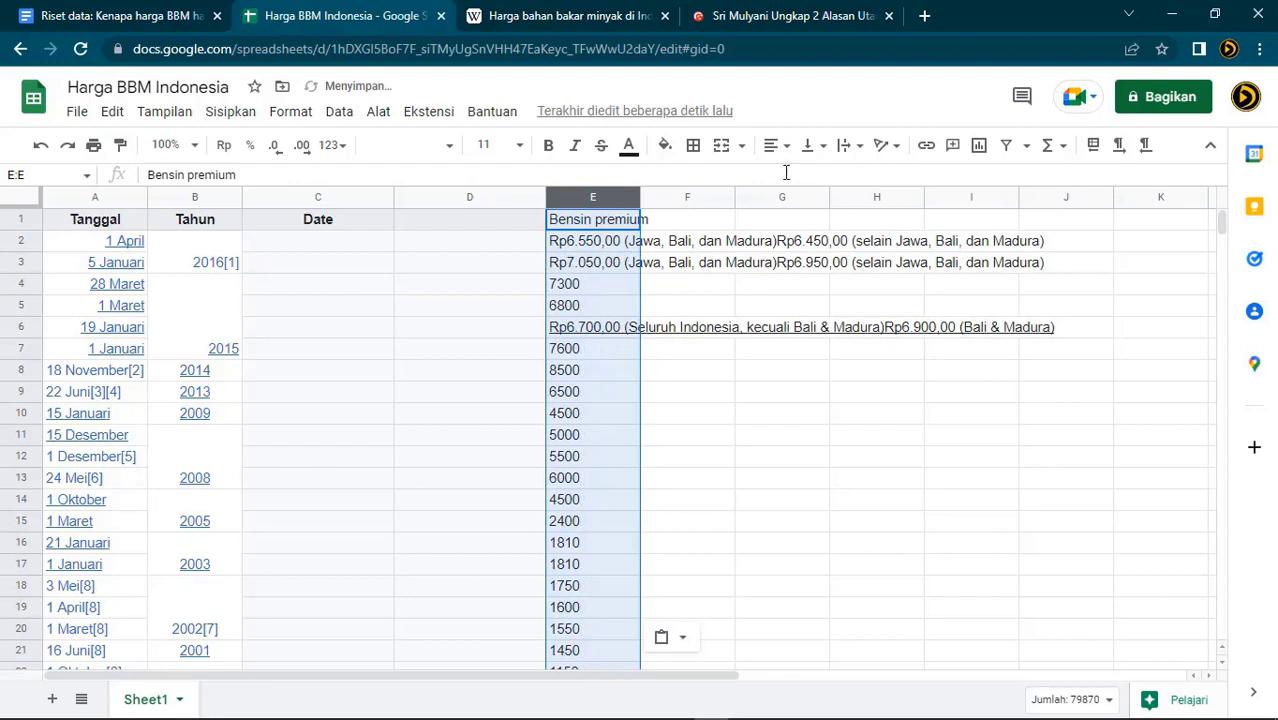
pyautogui.click(772, 146)
# Enter 1 April 2016 in C2 and format it as a numeric date (Angka > Tanggal)
pyautogui.click(743, 421)
pyautogui.click(951, 444)
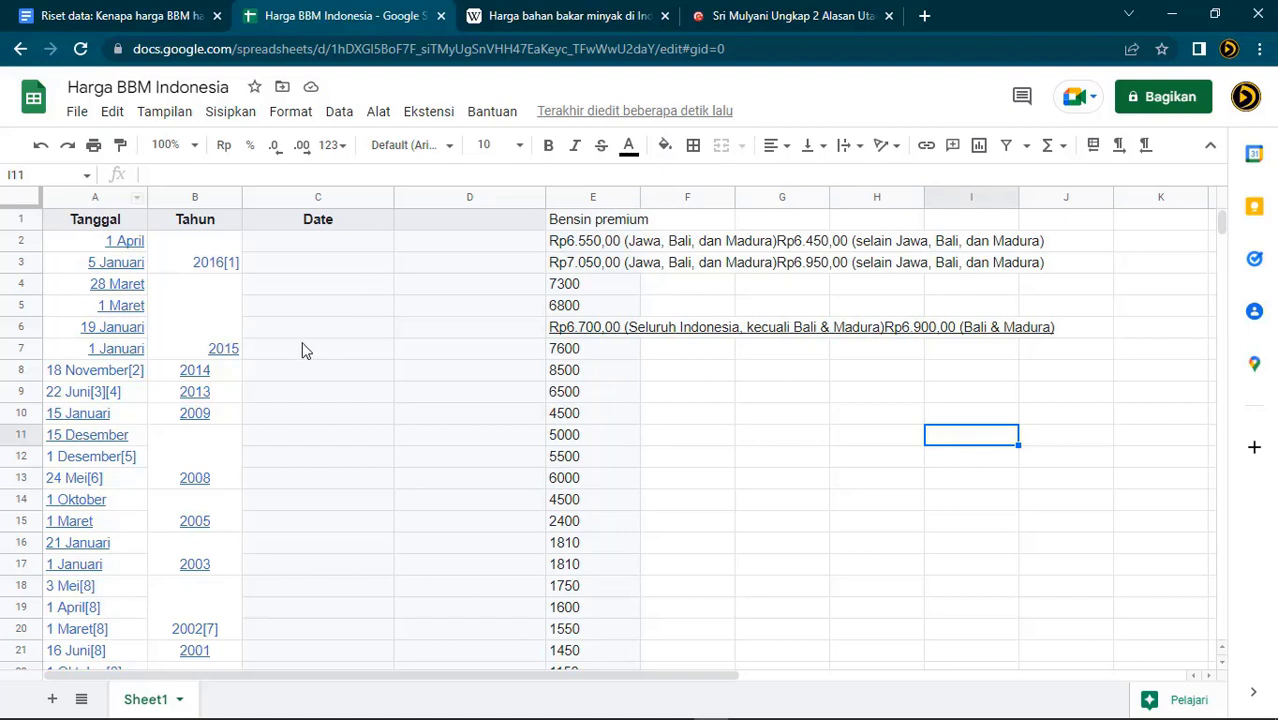
pyautogui.click(166, 262)
pyautogui.click(285, 245)
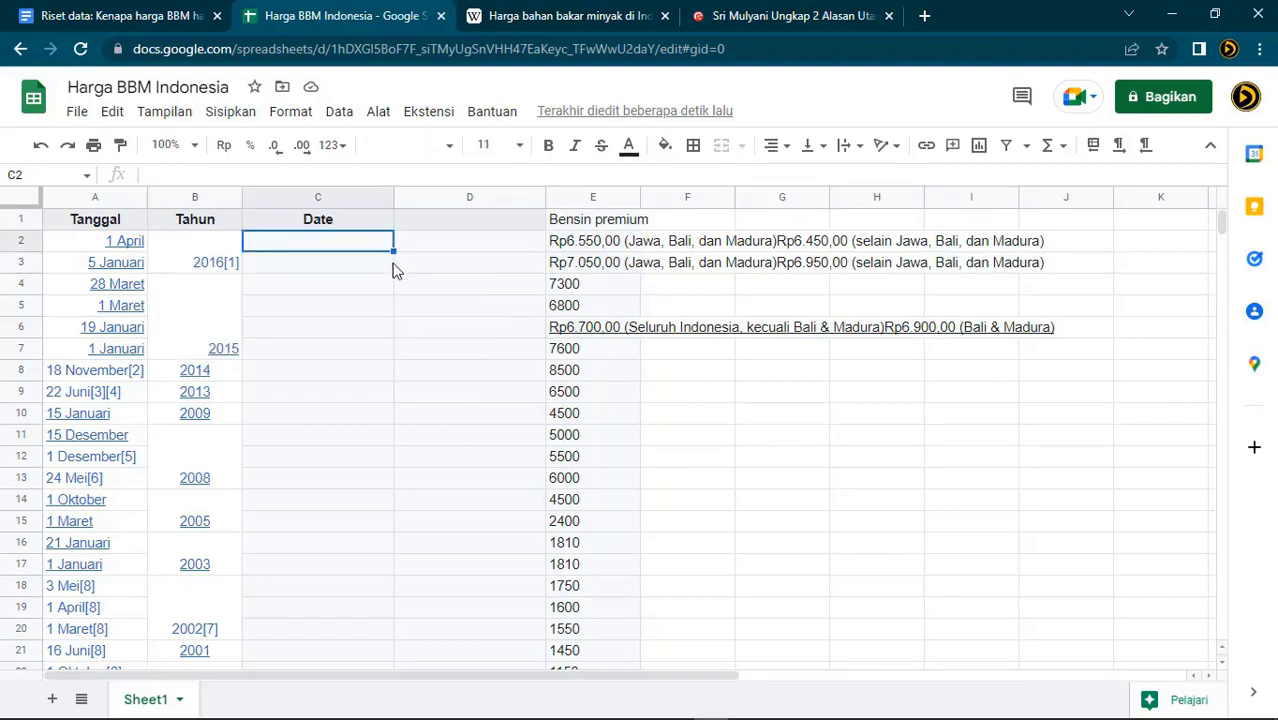
pyautogui.write('1 April 2016')
pyautogui.press('Return')
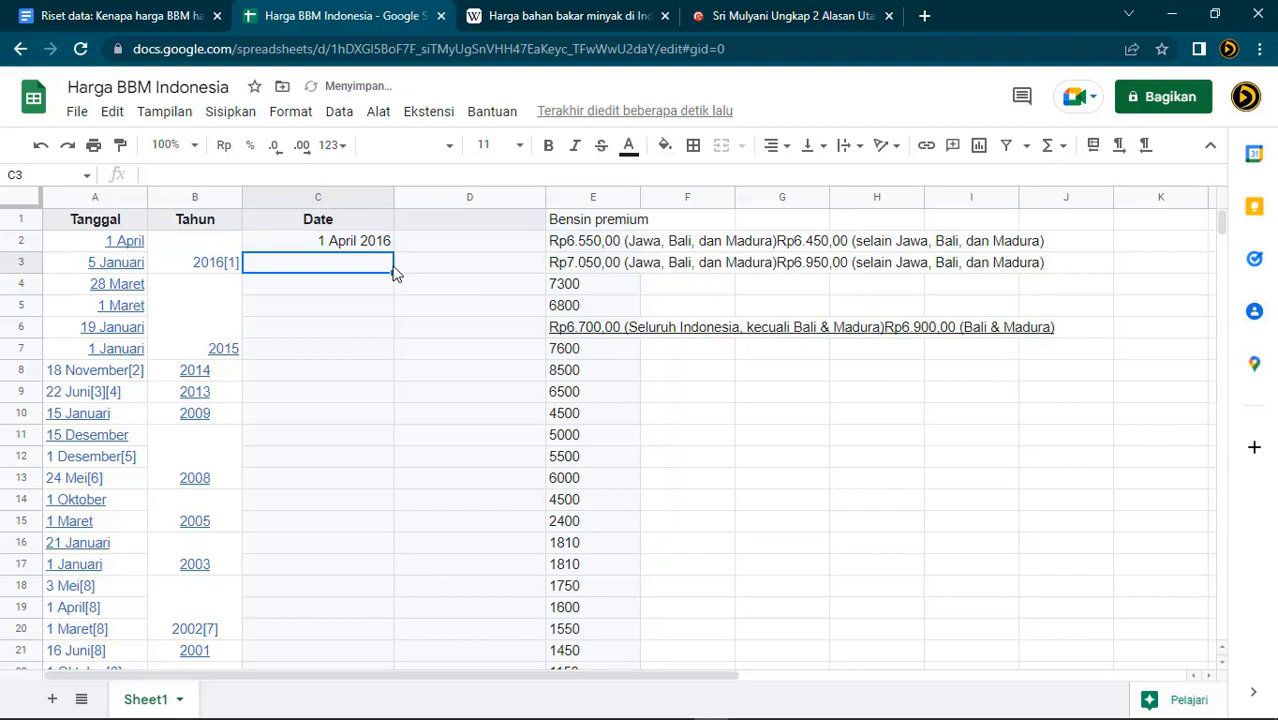
pyautogui.click(362, 243)
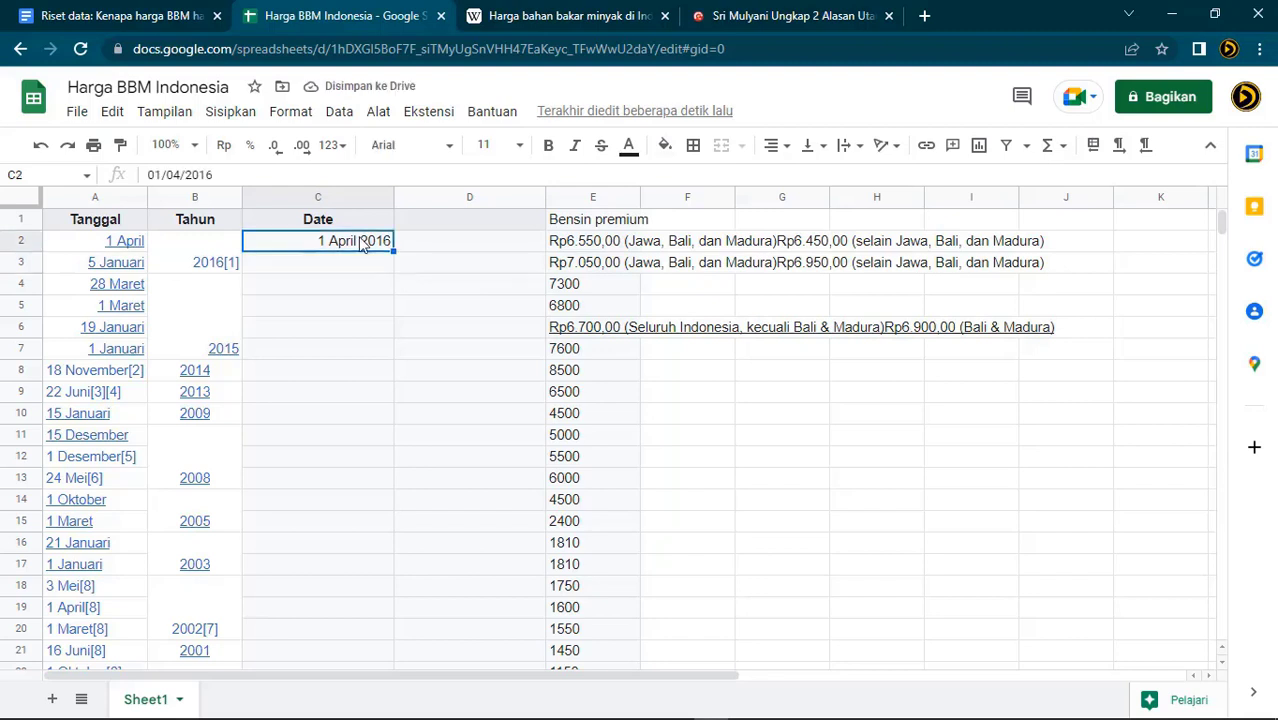
pyautogui.click(293, 111)
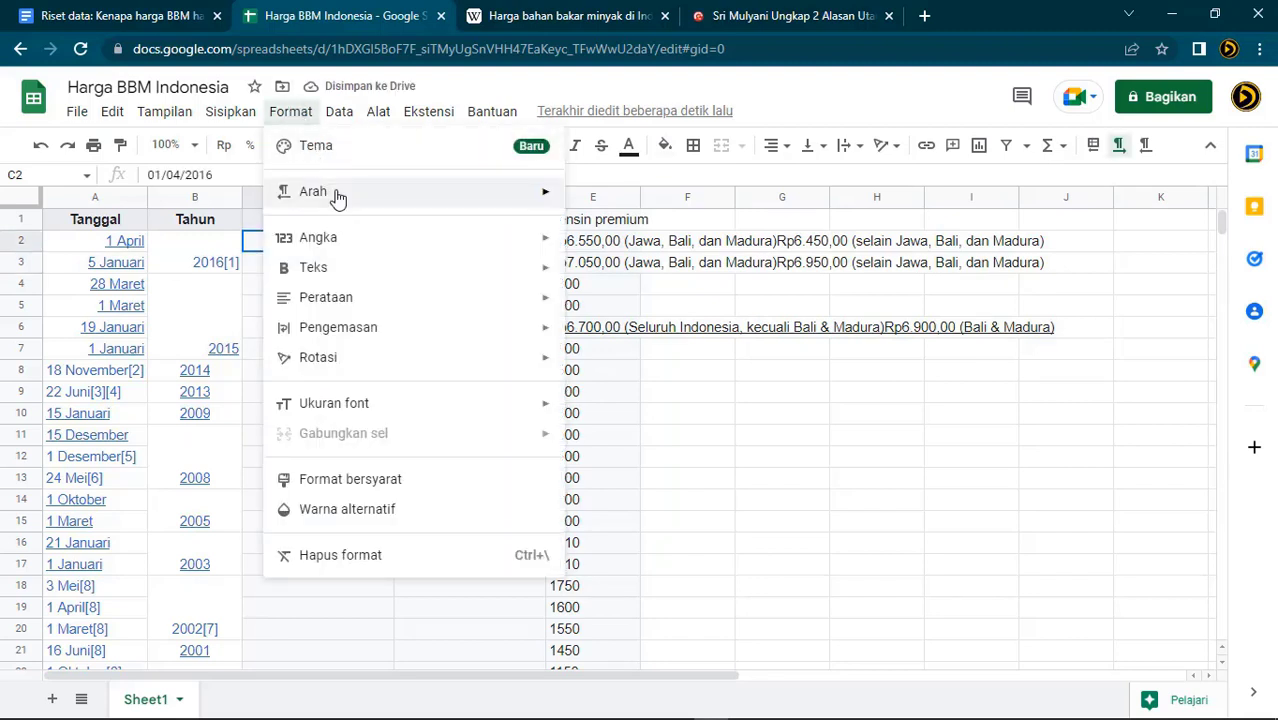
pyautogui.moveTo(338, 197)
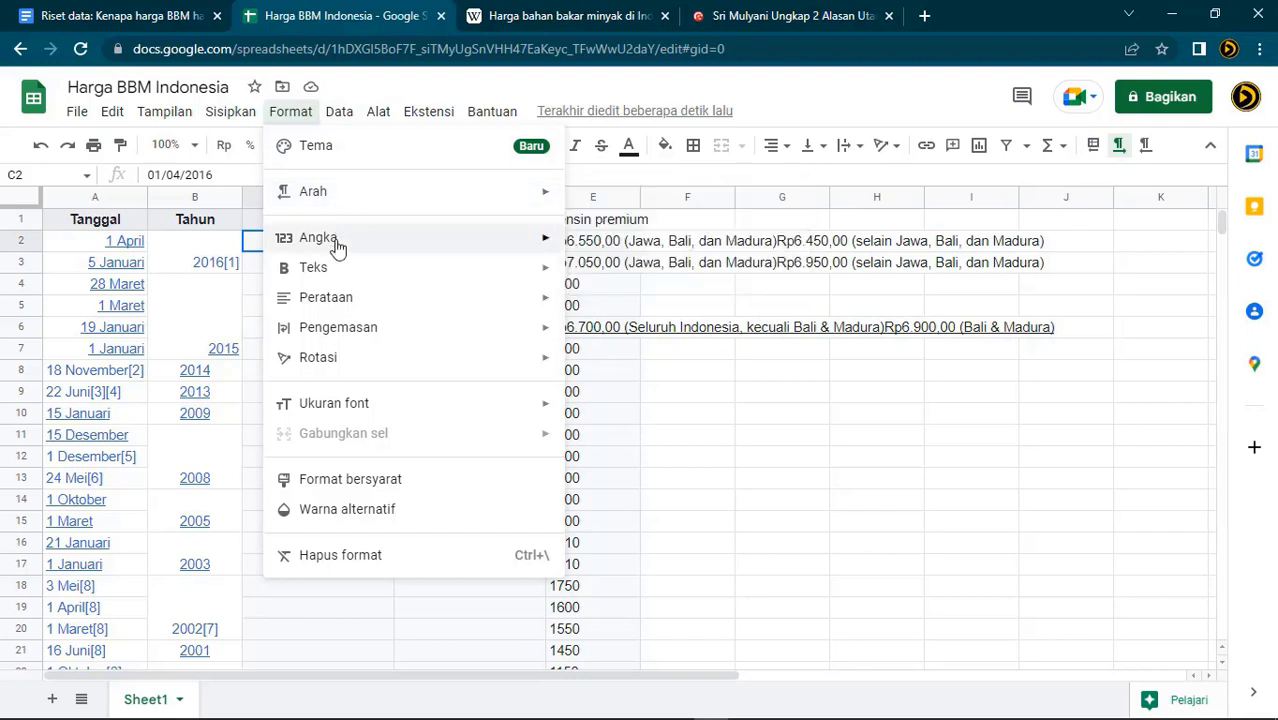
pyautogui.moveTo(338, 245)
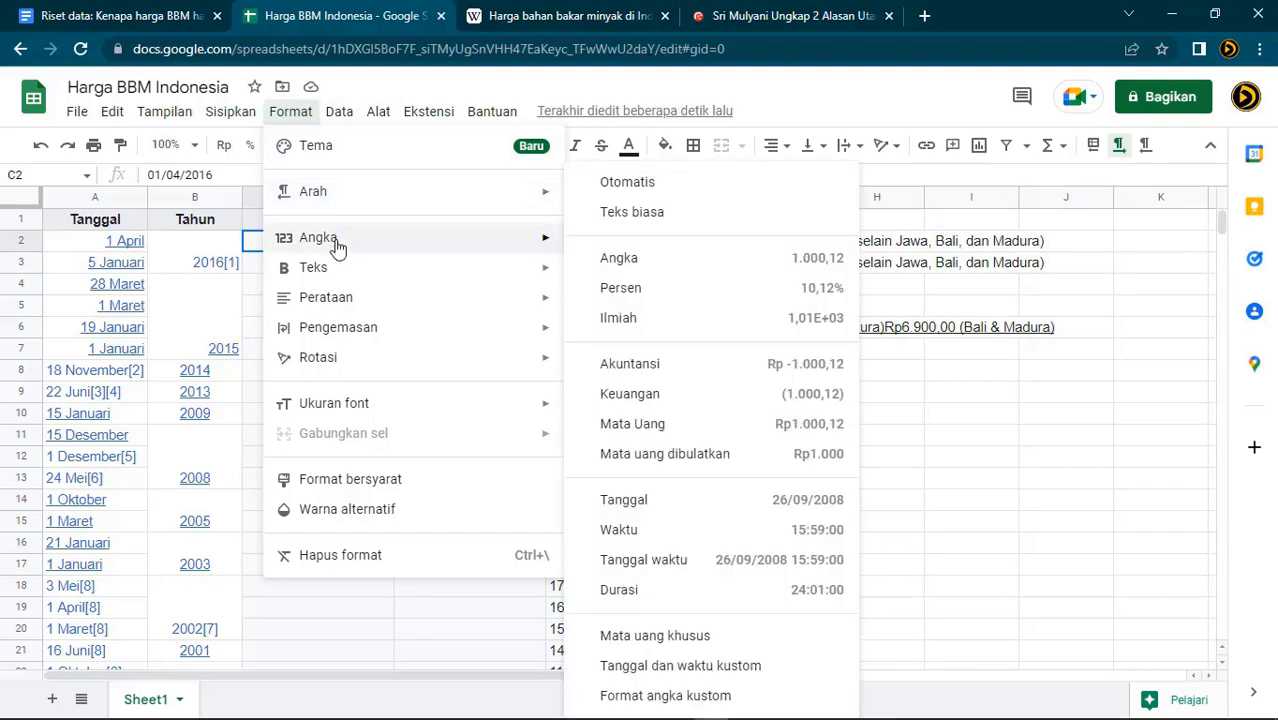
pyautogui.click(684, 511)
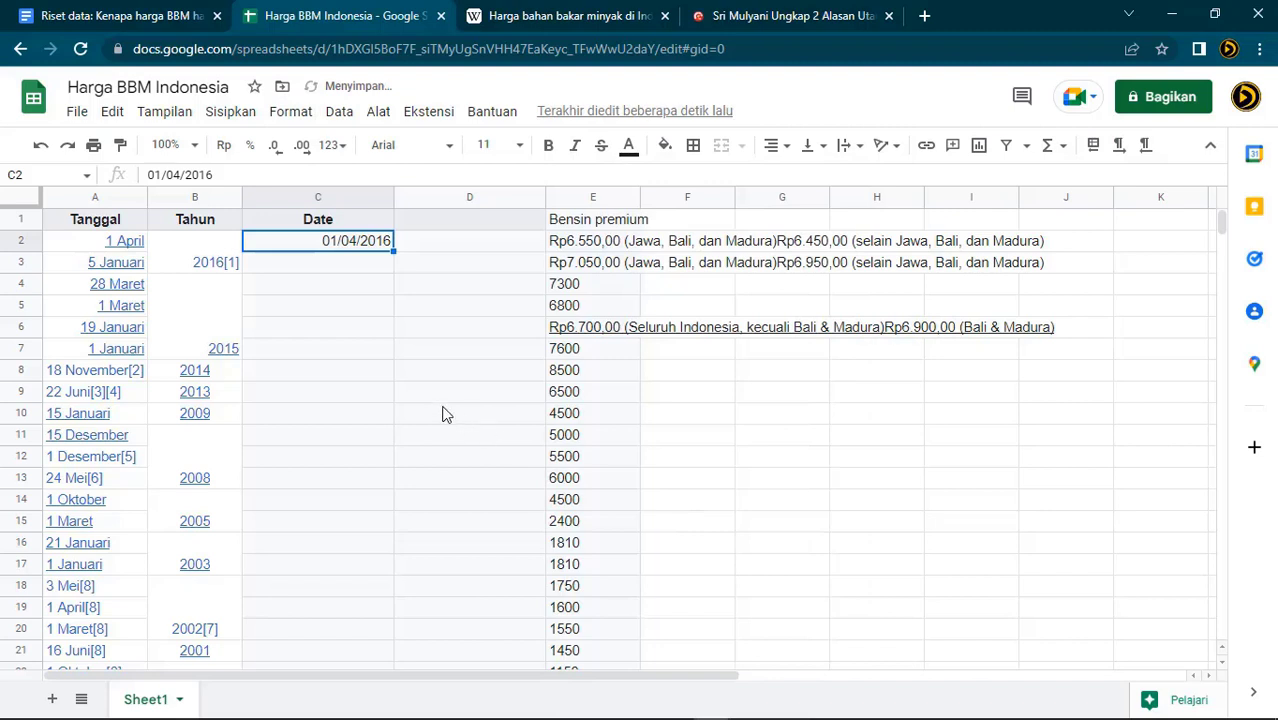
# Enter 5 Januari 2016 in C3 and paint C2's date format onto it
pyautogui.click(341, 270)
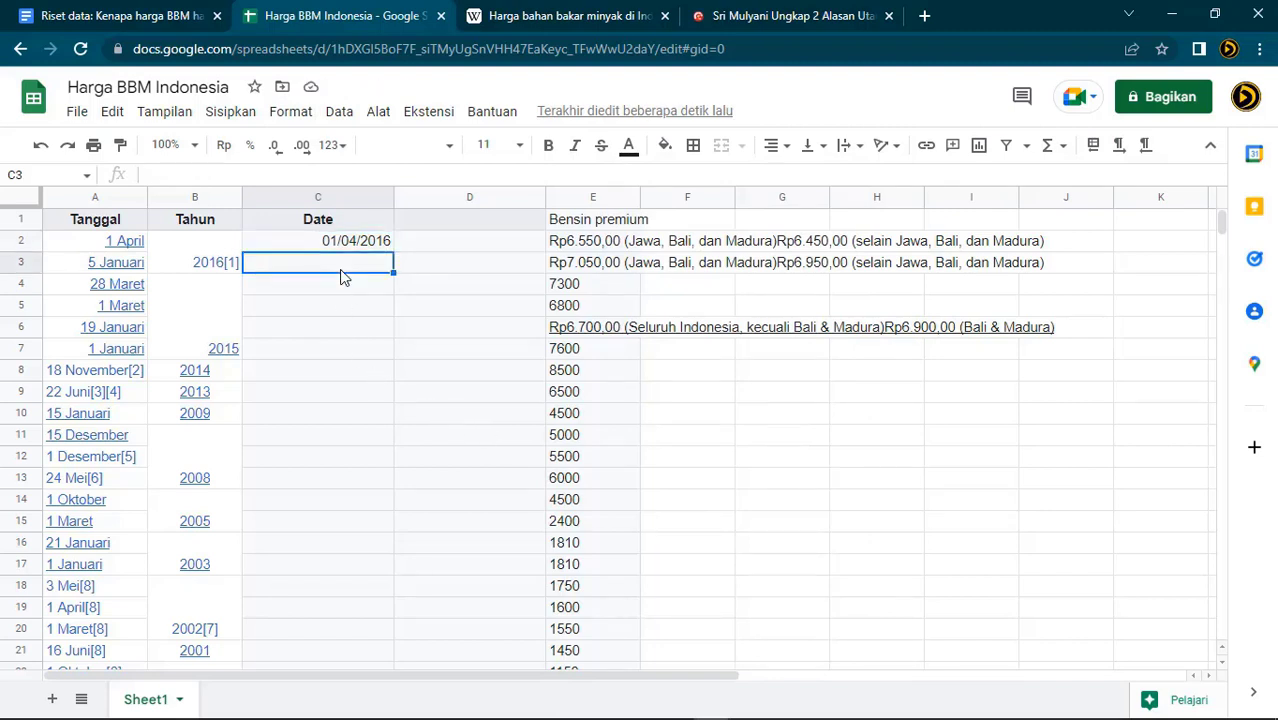
pyautogui.write('05')
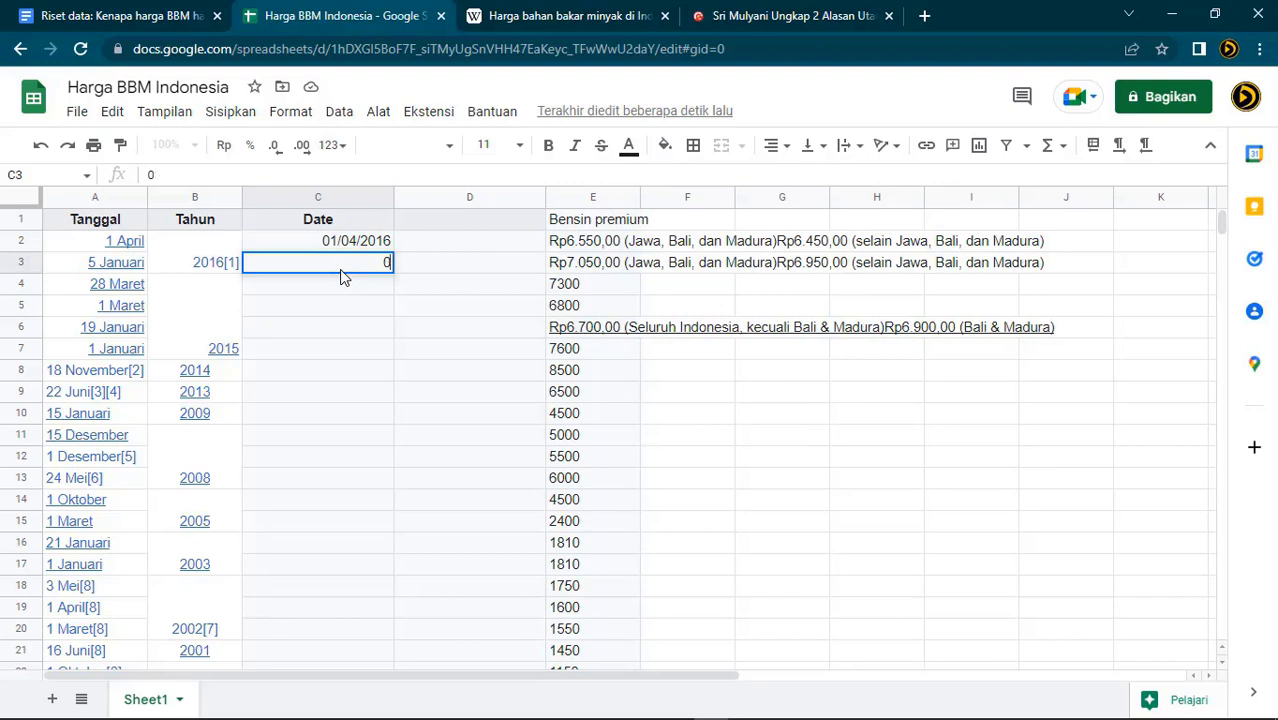
pyautogui.write('nuari 2016')
pyautogui.press('Return')
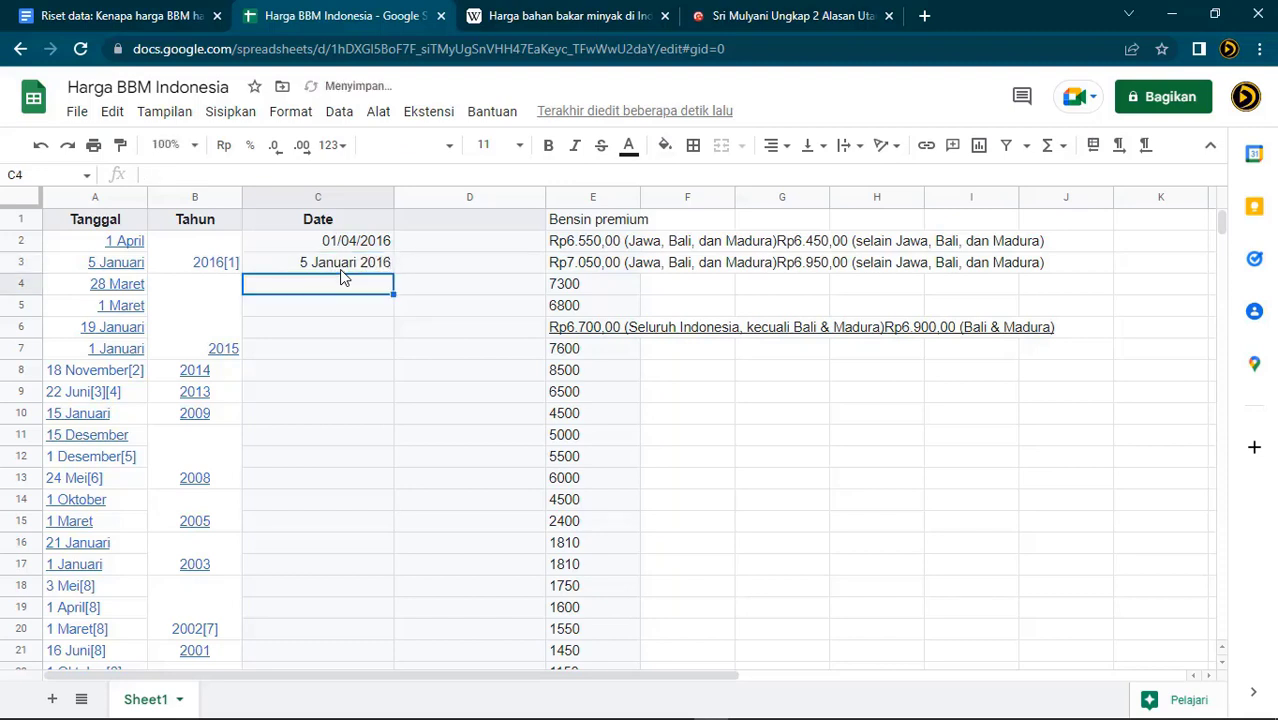
pyautogui.click(358, 246)
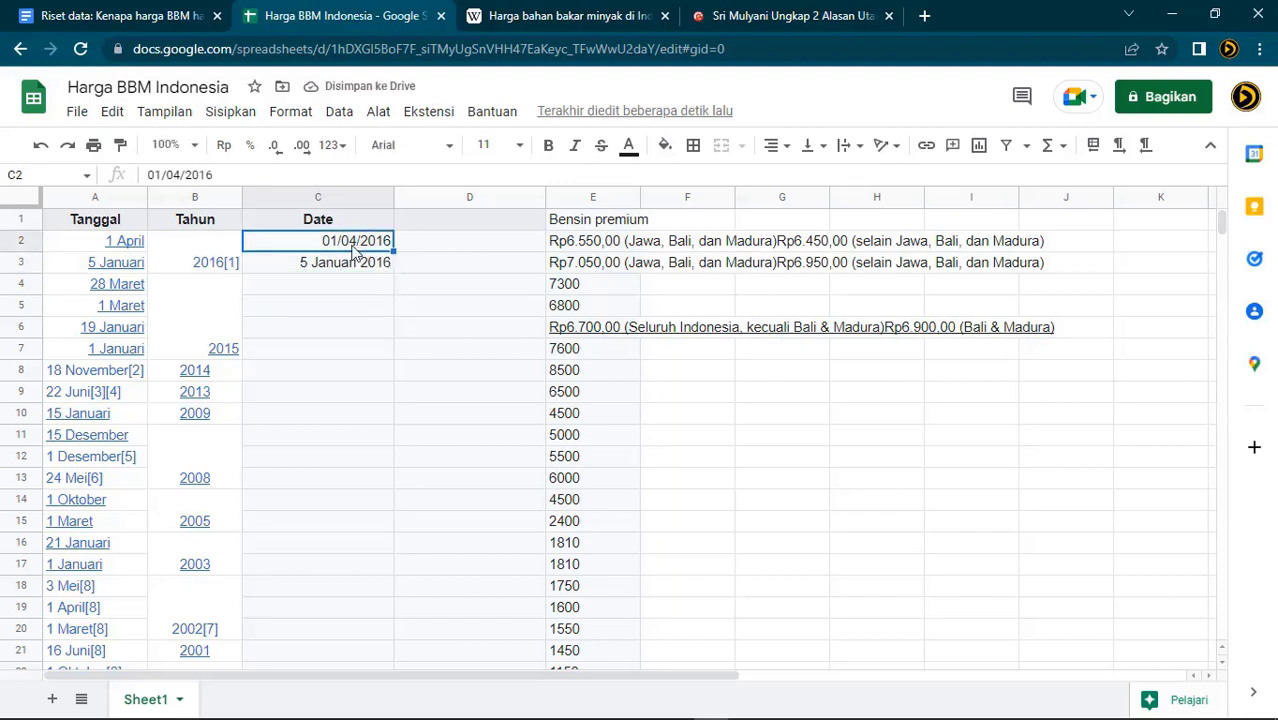
pyautogui.click(120, 148)
pyautogui.click(352, 264)
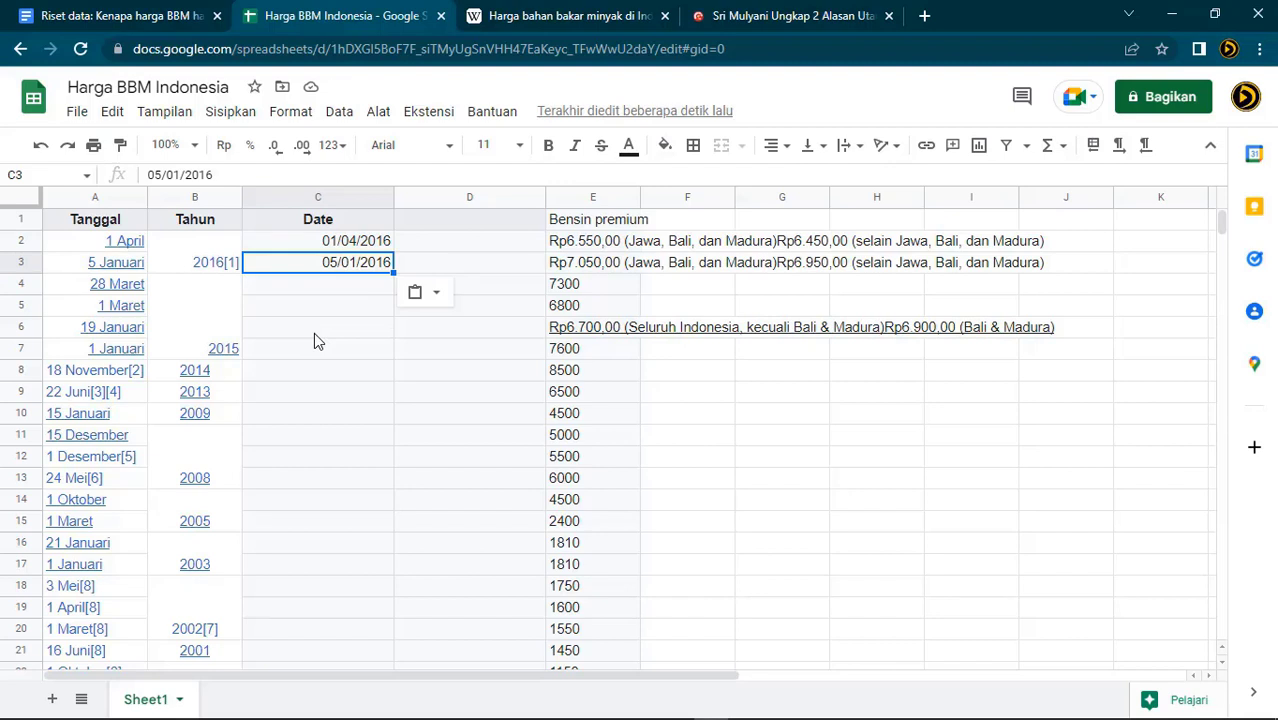
pyautogui.click(191, 297)
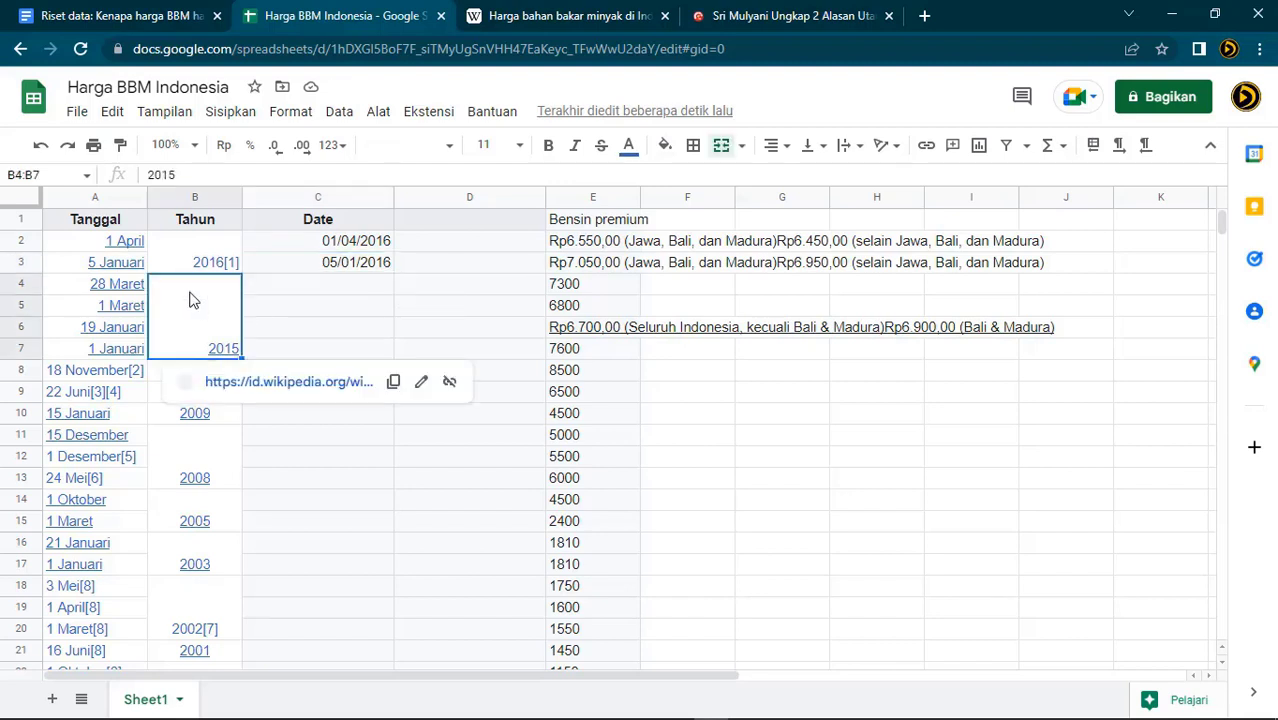
pyautogui.click(328, 282)
pyautogui.click(112, 290)
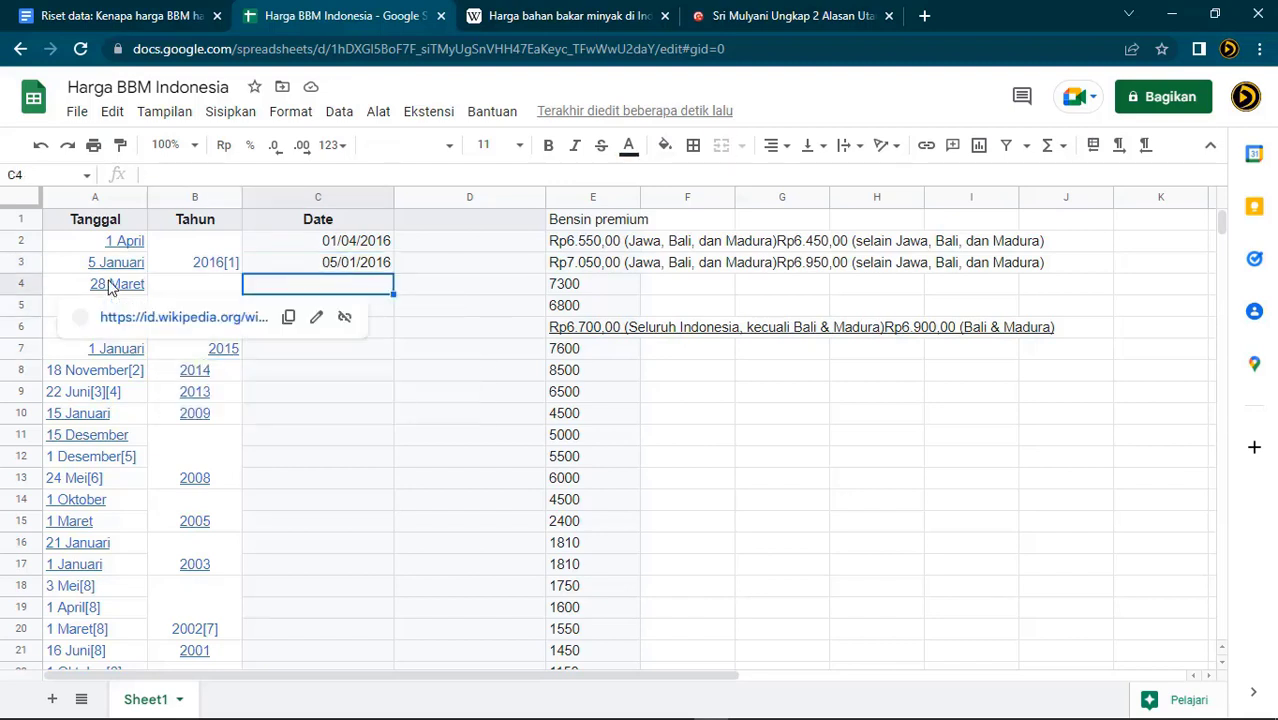
# Copy the four dates from A4:A7 into C4:C7
pyautogui.moveTo(112, 290); pyautogui.dragTo(97, 352)
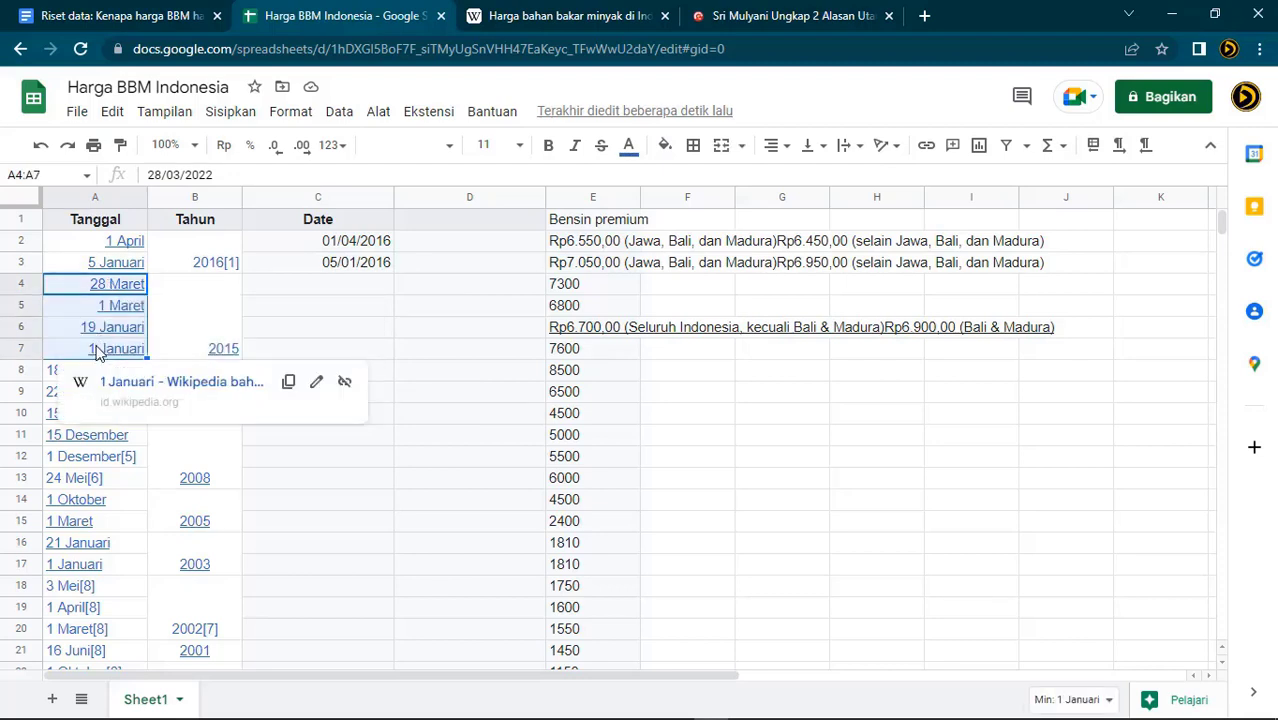
pyautogui.hotkey('ctrl', 'c')
pyautogui.click(297, 289)
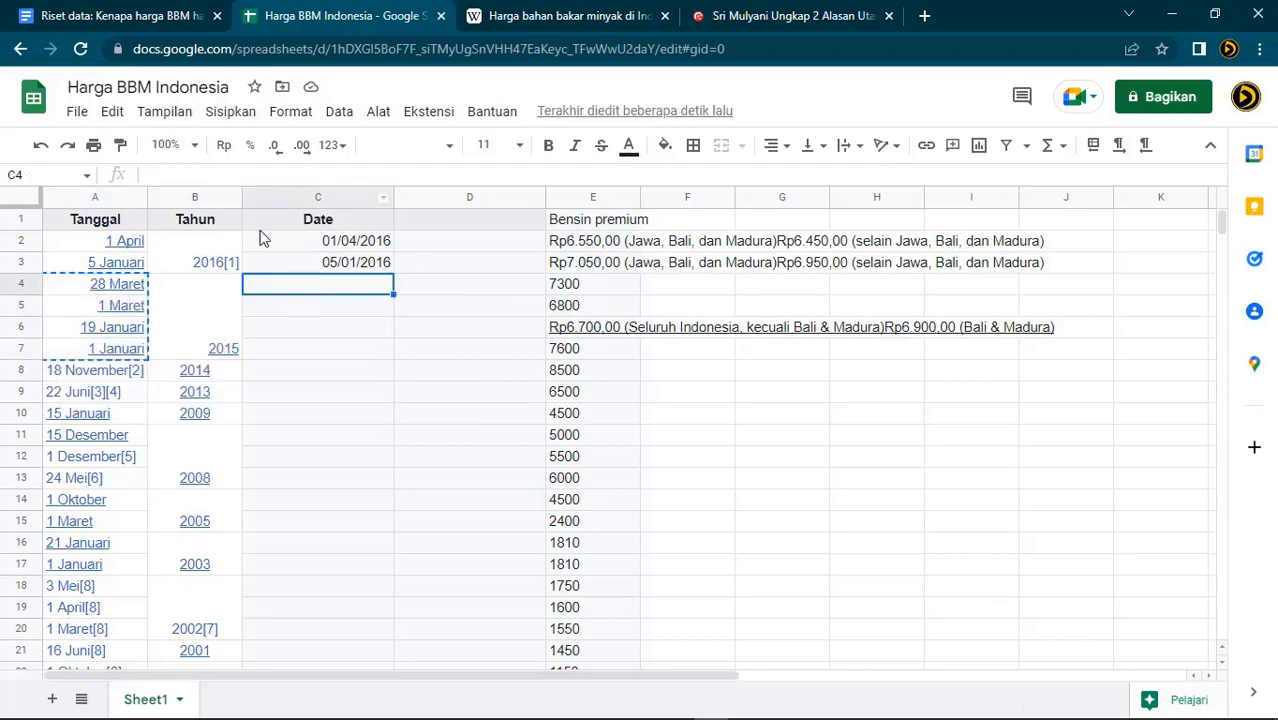
pyautogui.hotkey('ctrl', 'v')
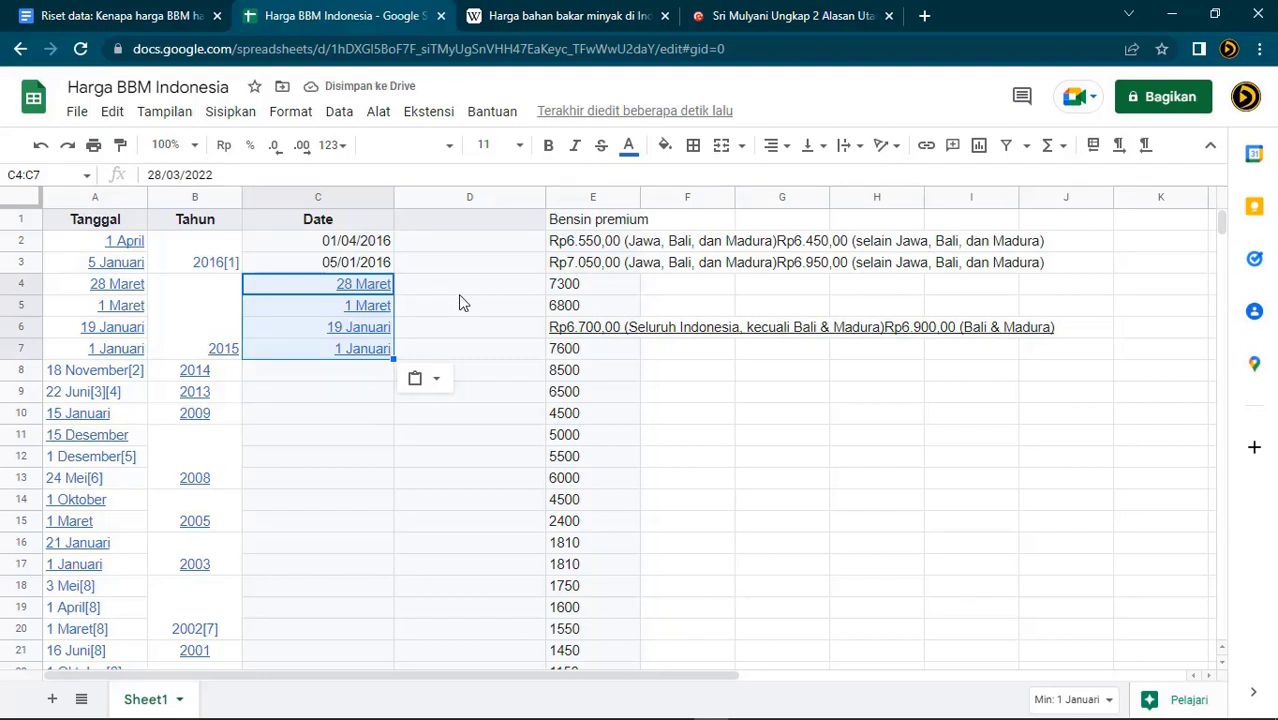
pyautogui.click(445, 287)
# Correct the year of each date in C4 to C7 to 2015
pyautogui.click(320, 289)
pyautogui.click(246, 175)
pyautogui.press('BackSpace')
pyautogui.write('15')
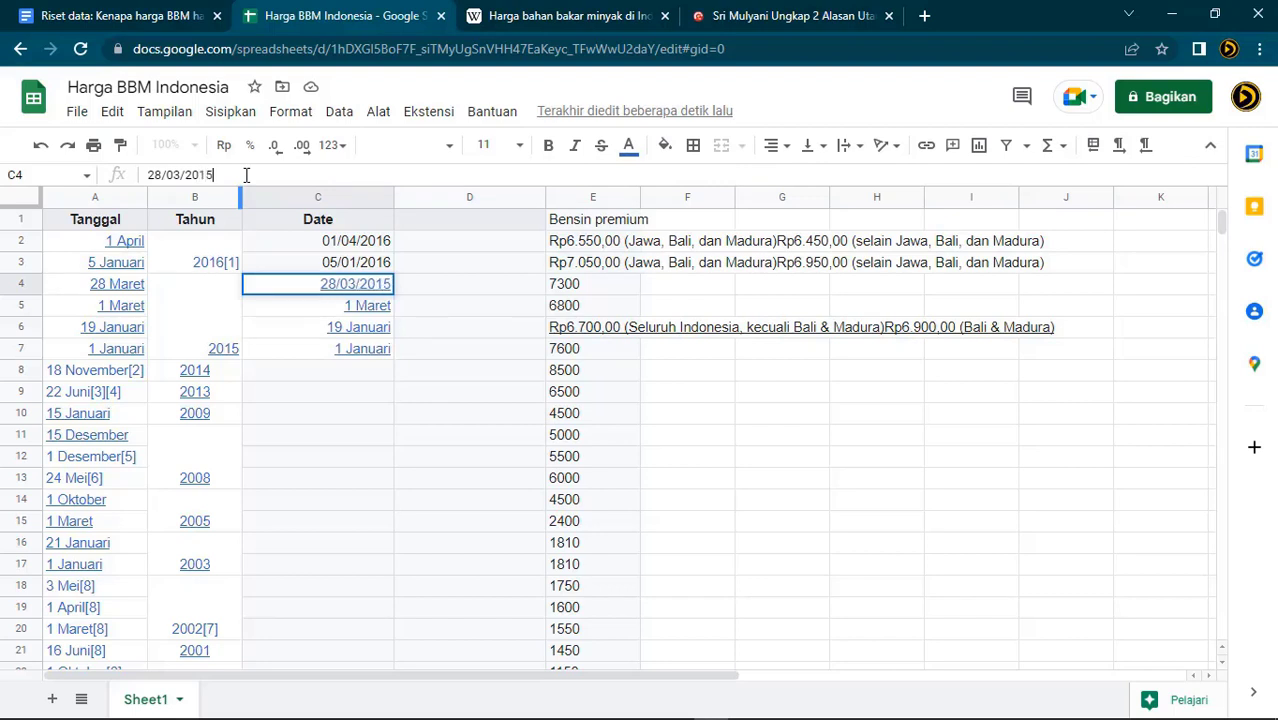
pyautogui.press('Return')
pyautogui.click(246, 175)
pyautogui.press('BackSpace')
pyautogui.press('BackSpace')
pyautogui.write('15')
pyautogui.press('Return')
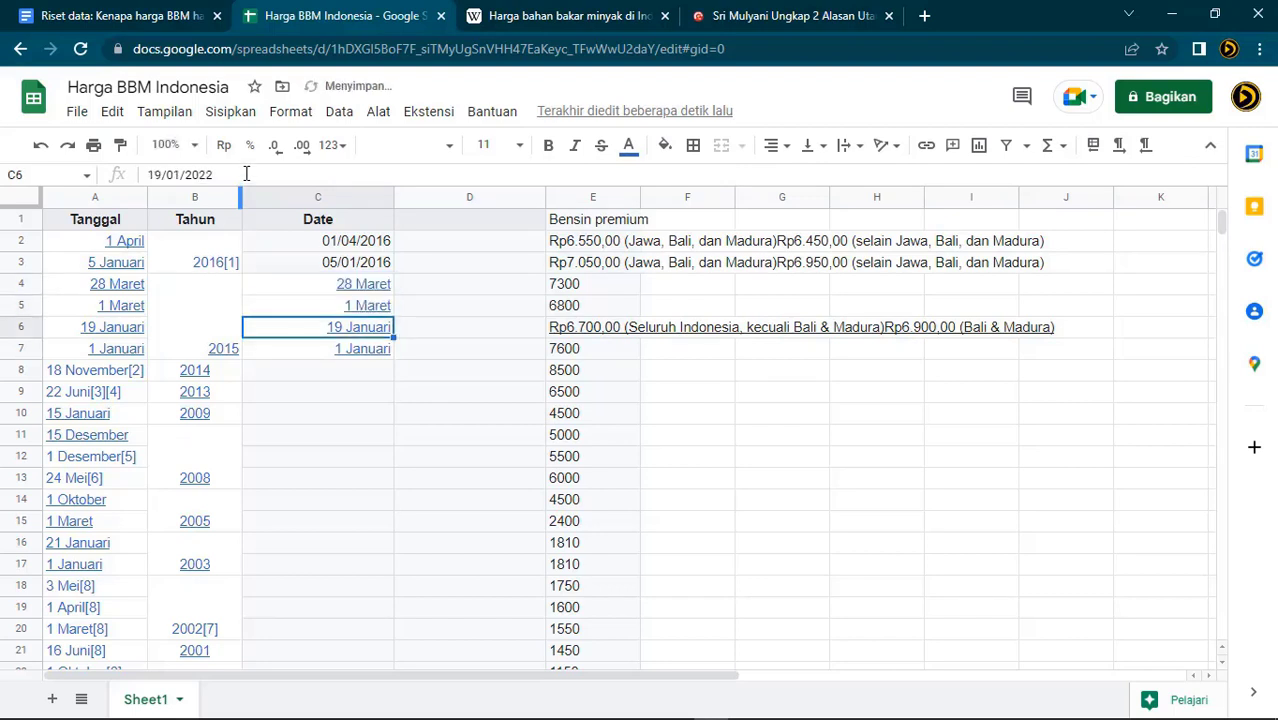
pyautogui.click(246, 175)
pyautogui.press('BackSpace')
pyautogui.press('BackSpace')
pyautogui.write('15')
pyautogui.press('Return')
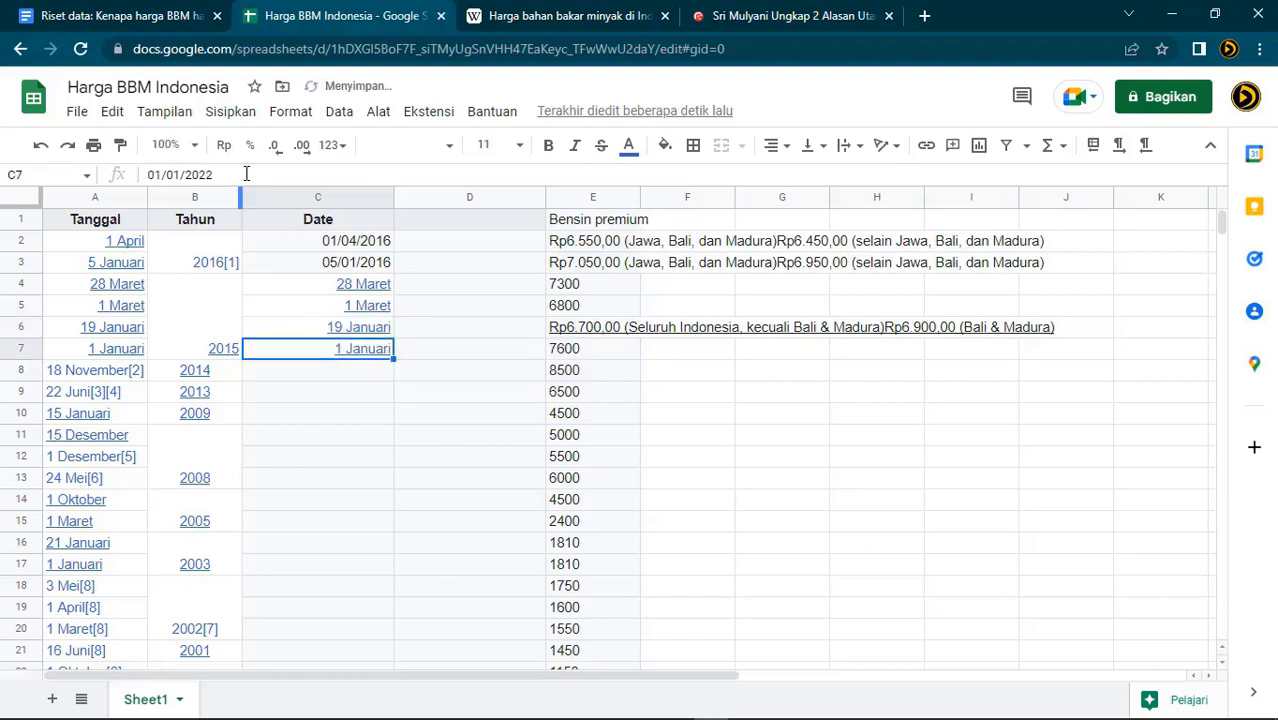
pyautogui.click(246, 174)
pyautogui.press('BackSpace')
pyautogui.press('BackSpace')
pyautogui.write('15')
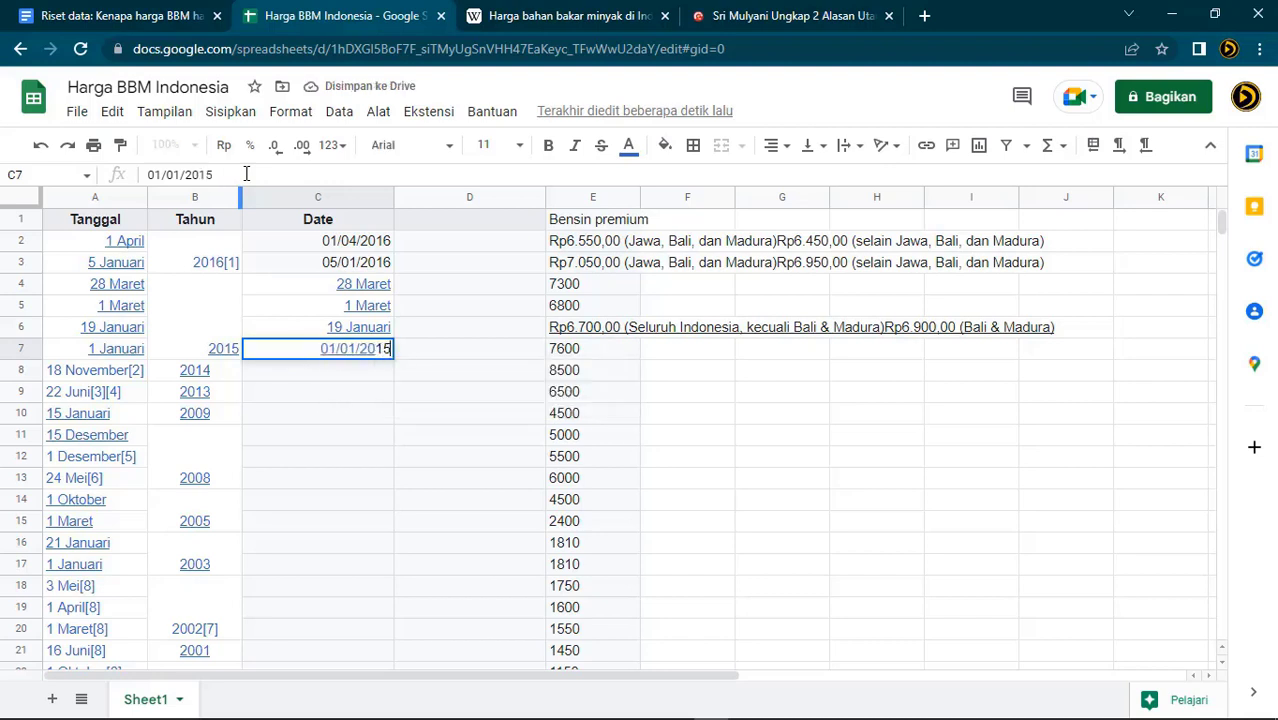
pyautogui.press('Return')
# Paint C3's numeric date format onto C4:C7
pyautogui.moveTo(283, 285); pyautogui.dragTo(280, 342)
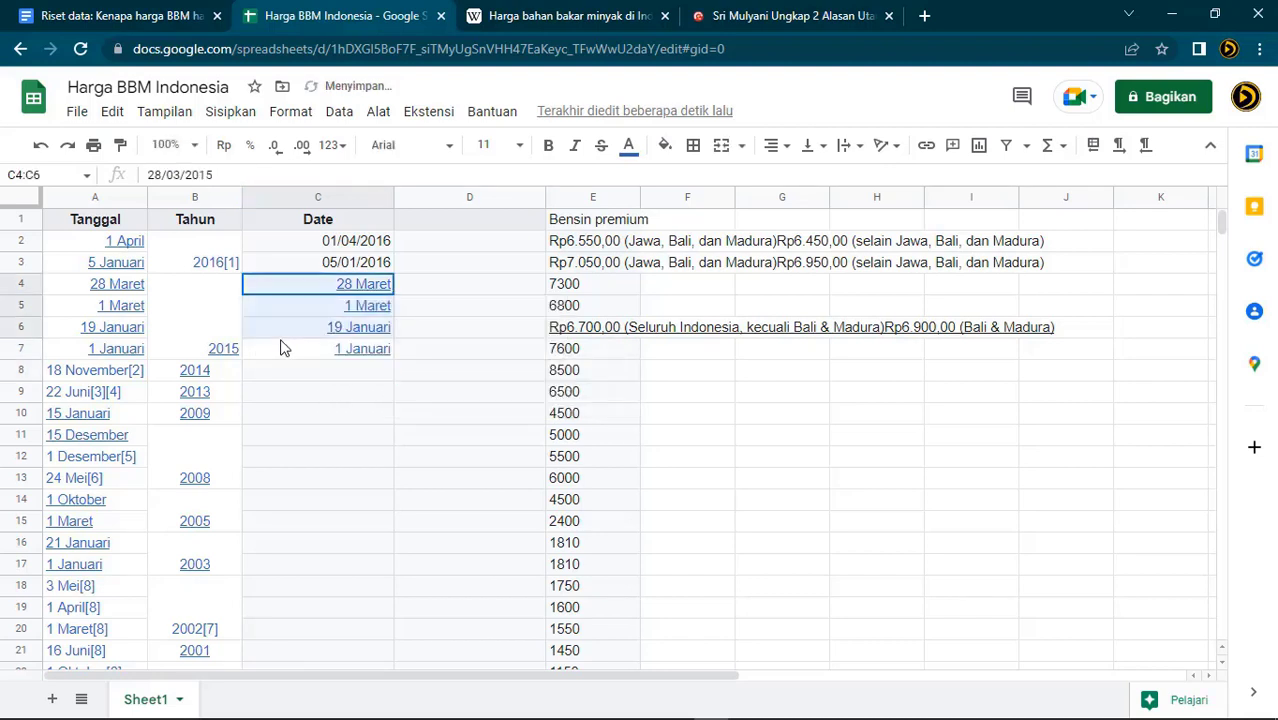
pyautogui.click(284, 262)
pyautogui.click(120, 145)
pyautogui.moveTo(271, 284); pyautogui.dragTo(277, 343)
# Widen column A and change A8 to 18 November 2014 without its footnote marker
pyautogui.click(368, 450)
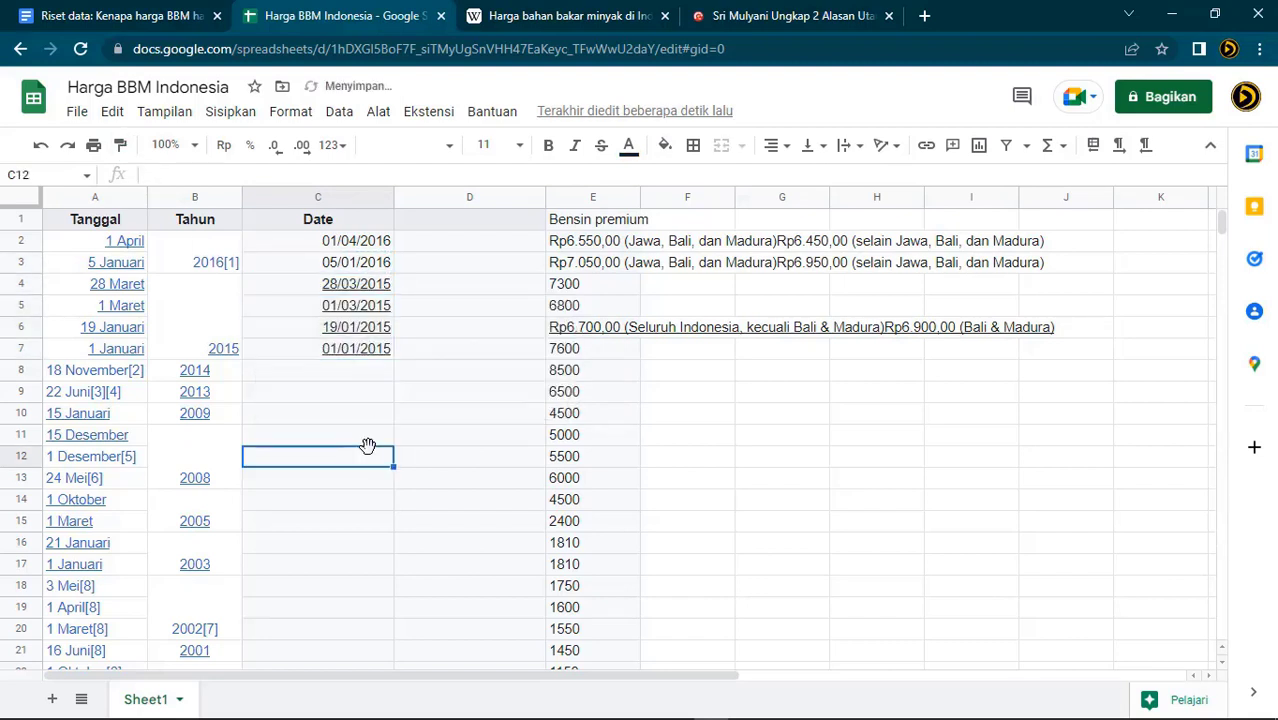
pyautogui.click(223, 371)
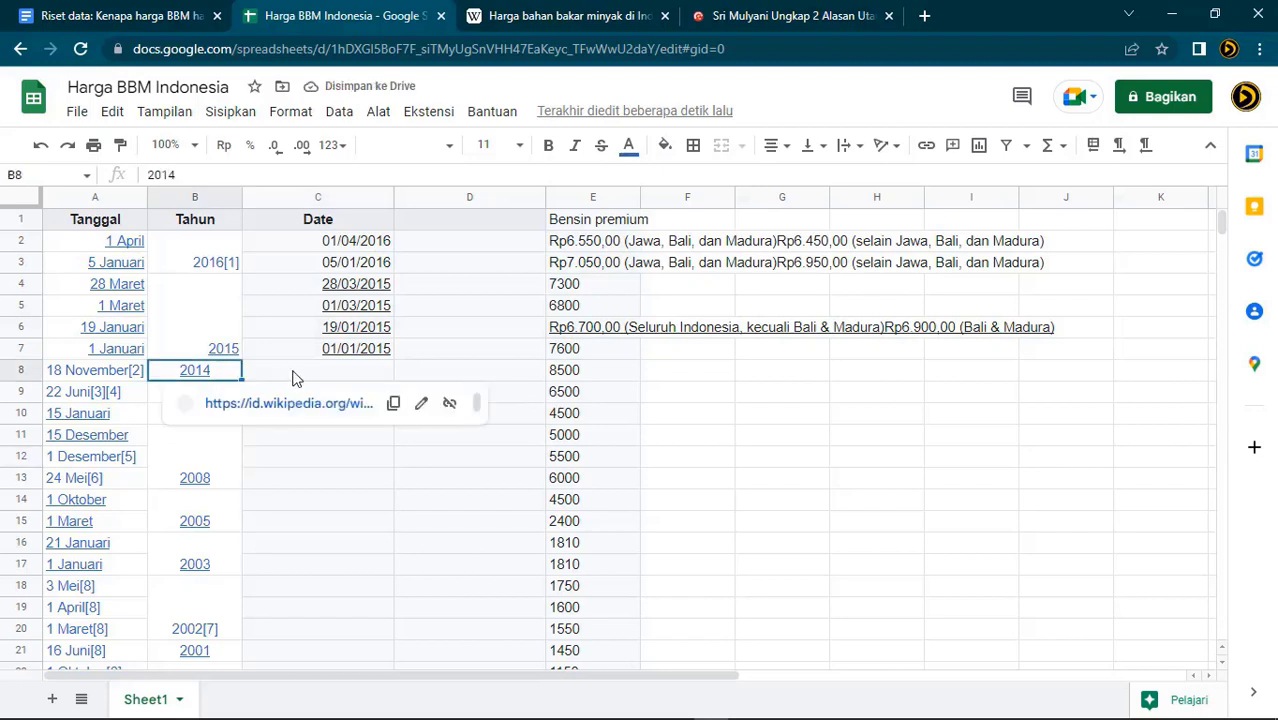
pyautogui.click(68, 372)
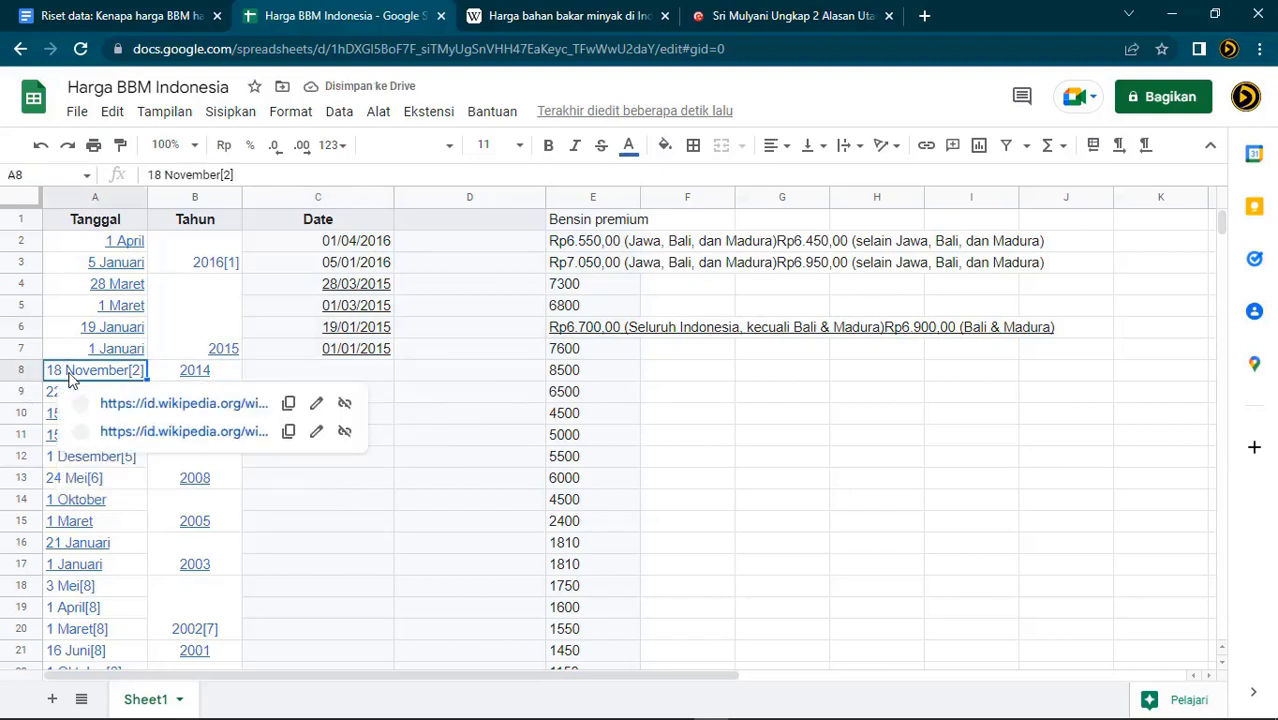
pyautogui.click(255, 177)
pyautogui.press('BackSpace')
pyautogui.press('BackSpace')
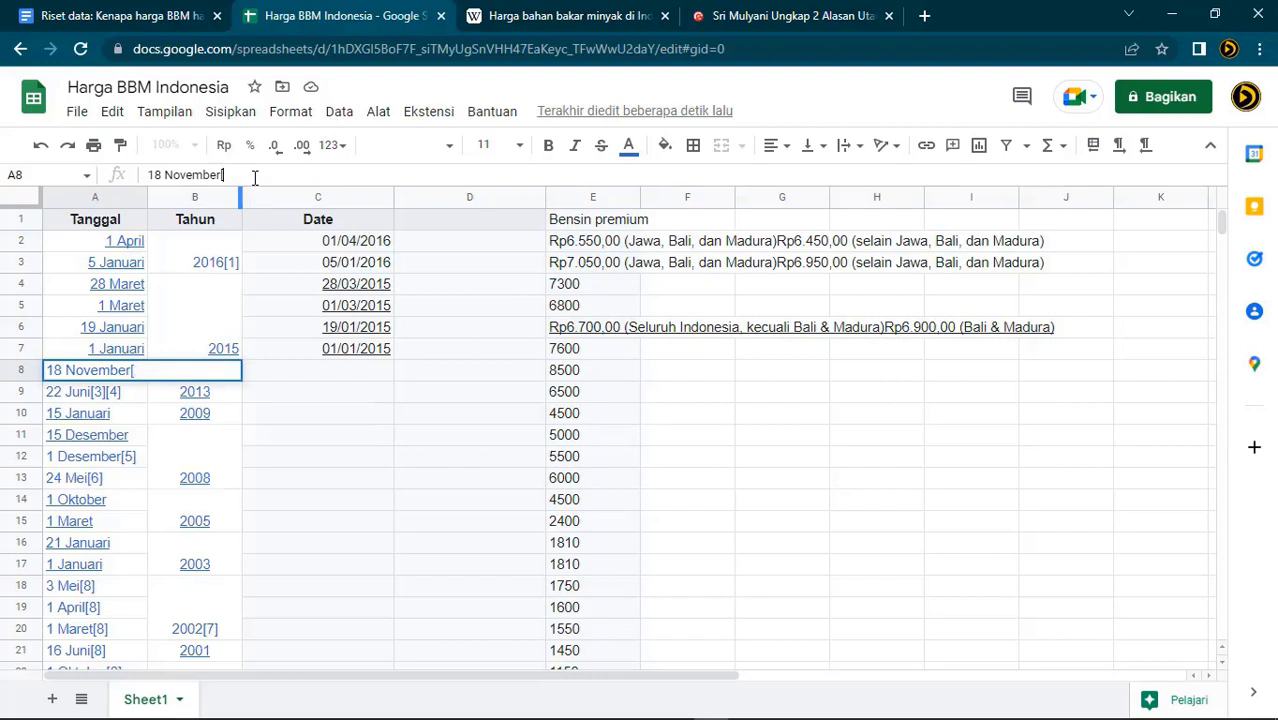
pyautogui.write('2015')
pyautogui.press('Return')
pyautogui.press('Up')
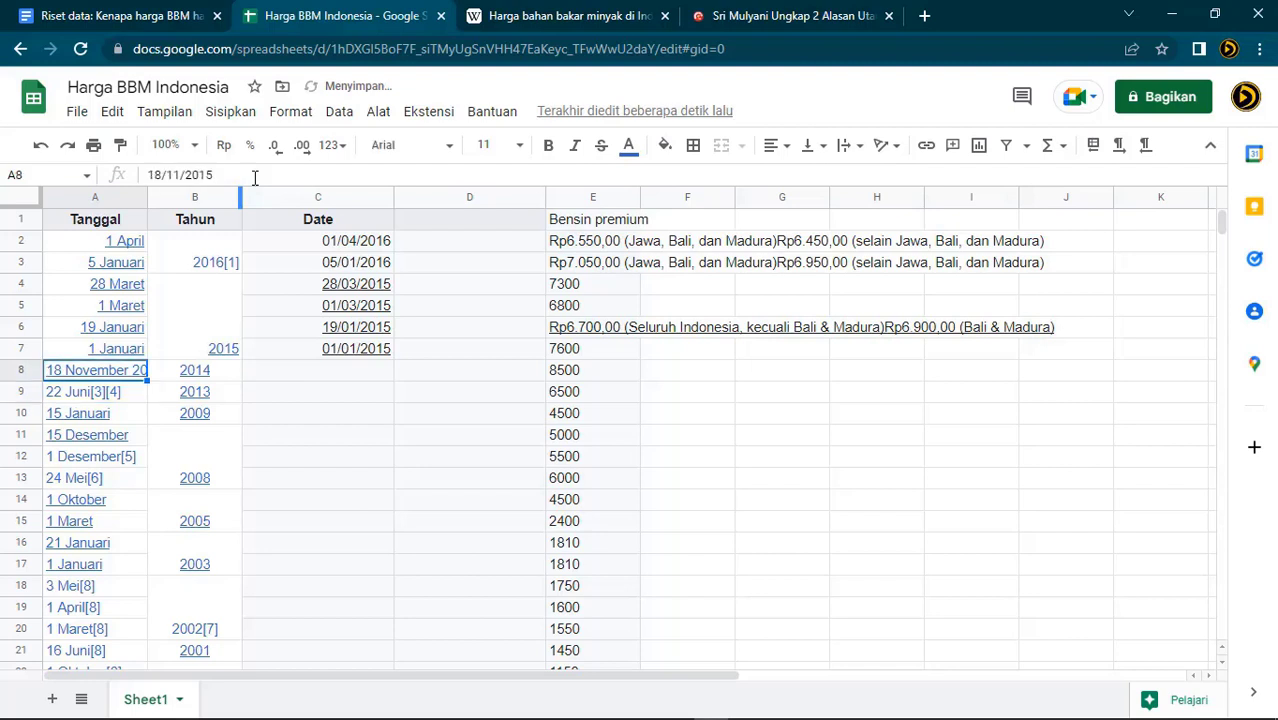
pyautogui.moveTo(145, 196); pyautogui.dragTo(176, 196)
pyautogui.click(268, 176)
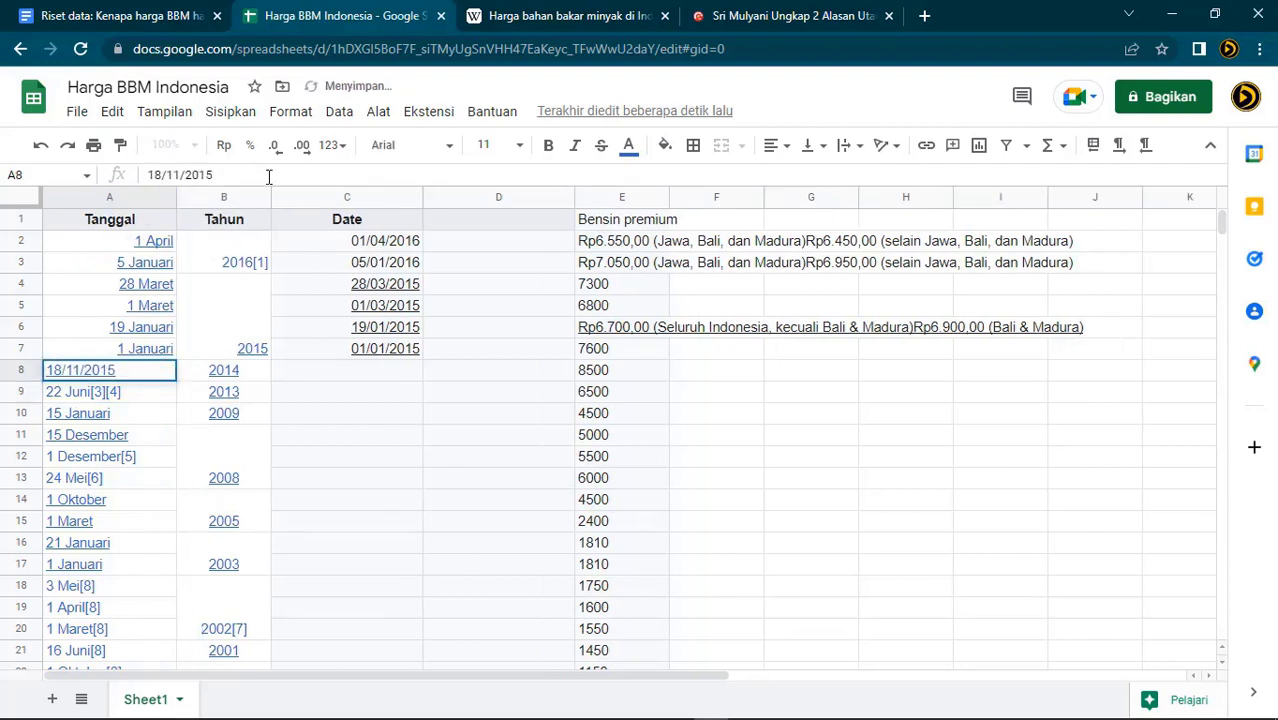
pyautogui.write('4')
pyautogui.press('Return')
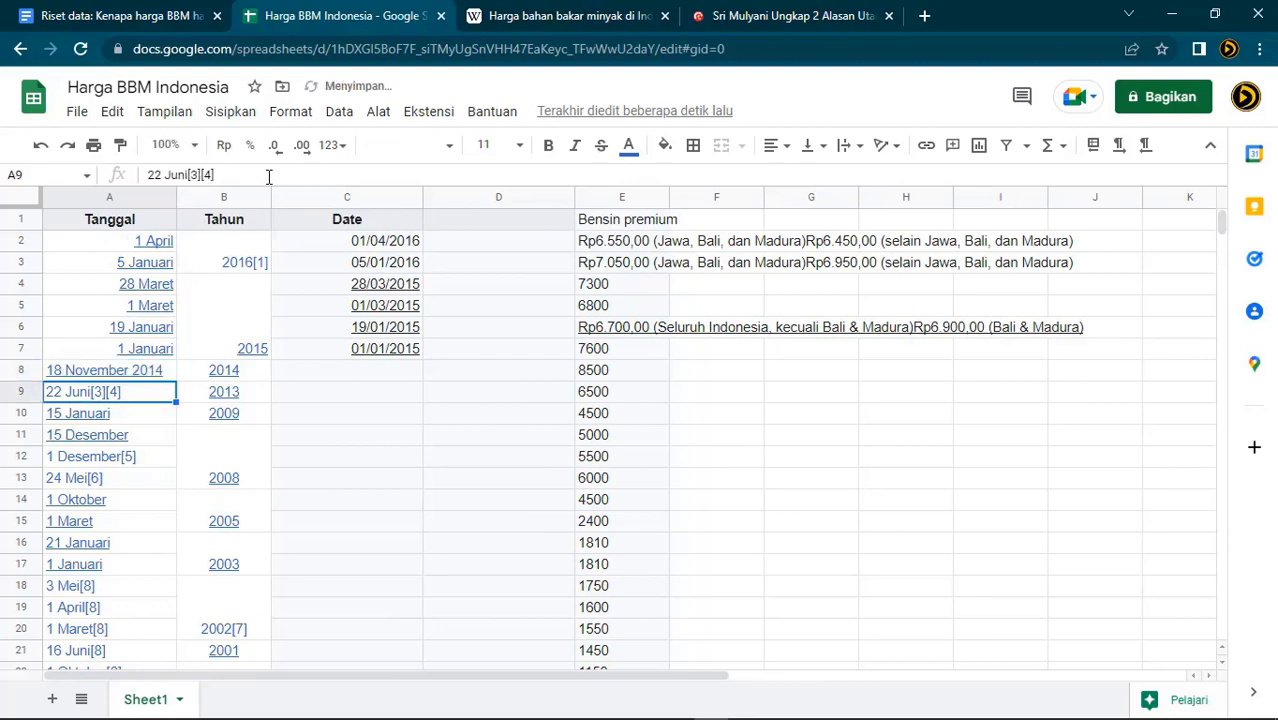
# Change A9 to 22 Juni 2013, removing its [3][4] footnote markers
pyautogui.click(268, 176)
pyautogui.press('BackSpace')
pyautogui.press('BackSpace')
pyautogui.press('BackSpace')
pyautogui.press('BackSpace')
pyautogui.press('BackSpace')
pyautogui.press('BackSpace')
pyautogui.write('2013')
pyautogui.press('Return')
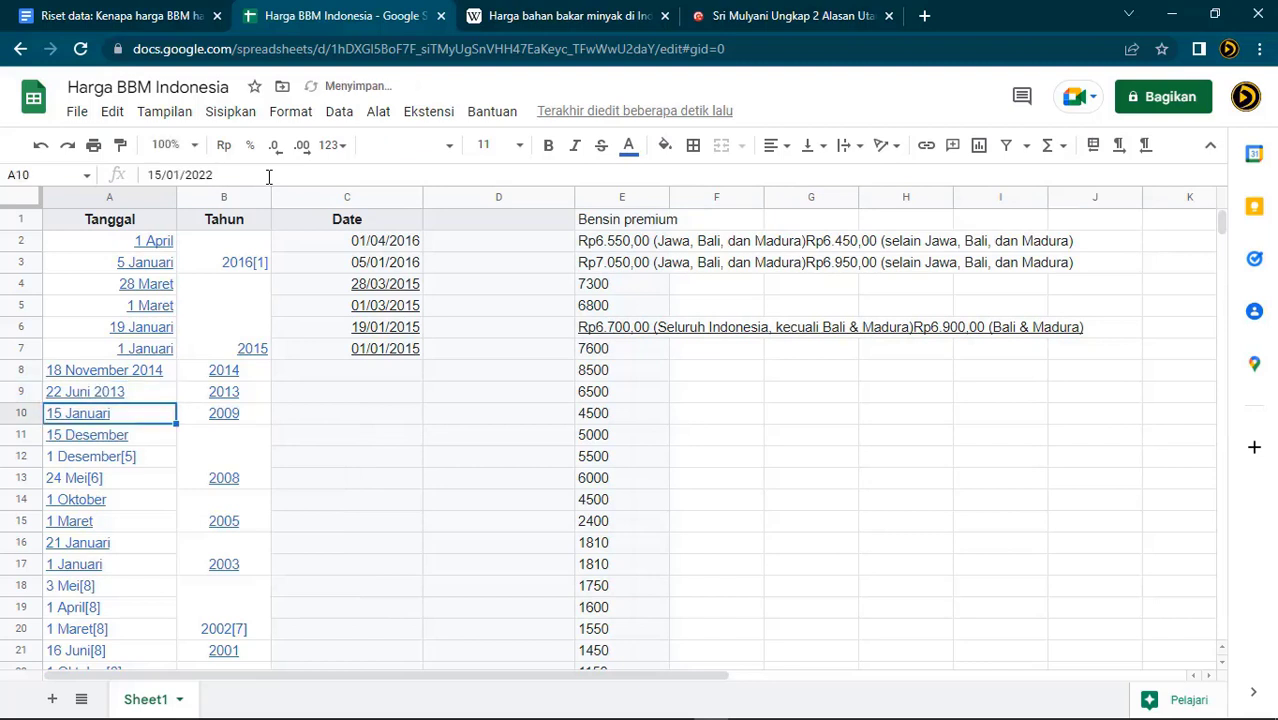
# Set A10's year to 2009 and A11's date to 15/12/2008
pyautogui.click(268, 176)
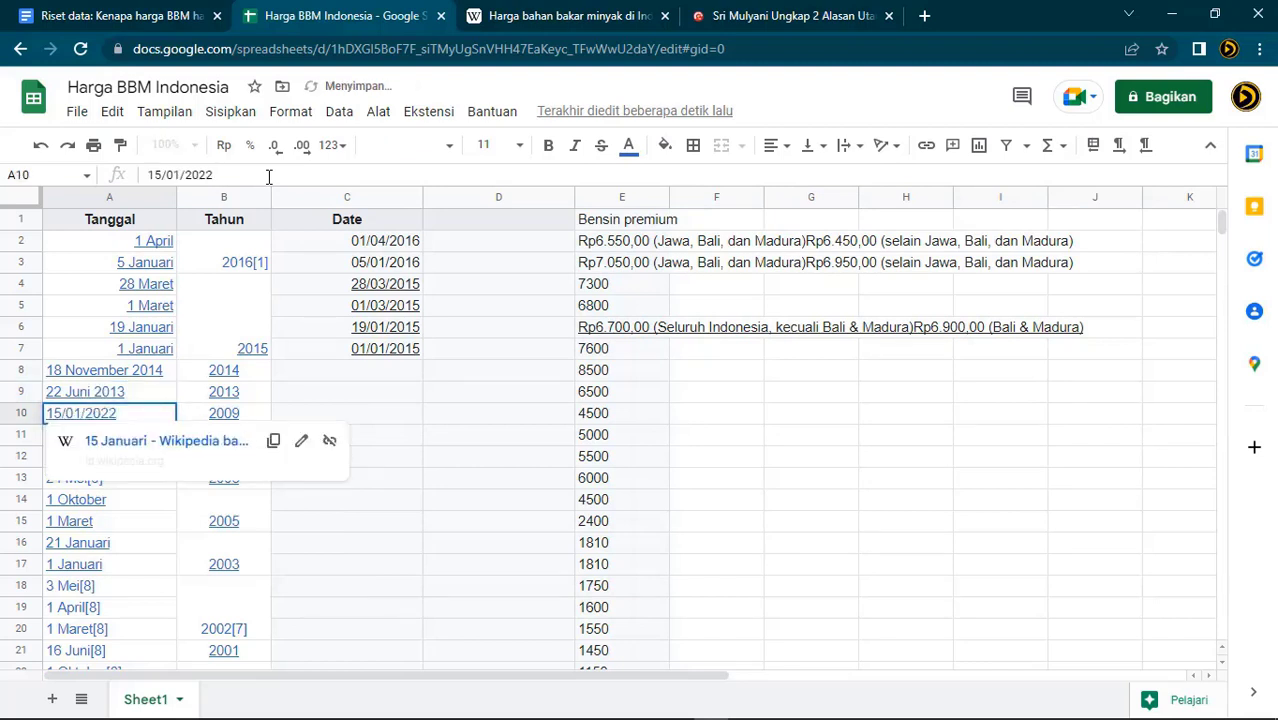
pyautogui.press('BackSpace')
pyautogui.press('BackSpace')
pyautogui.write('19')
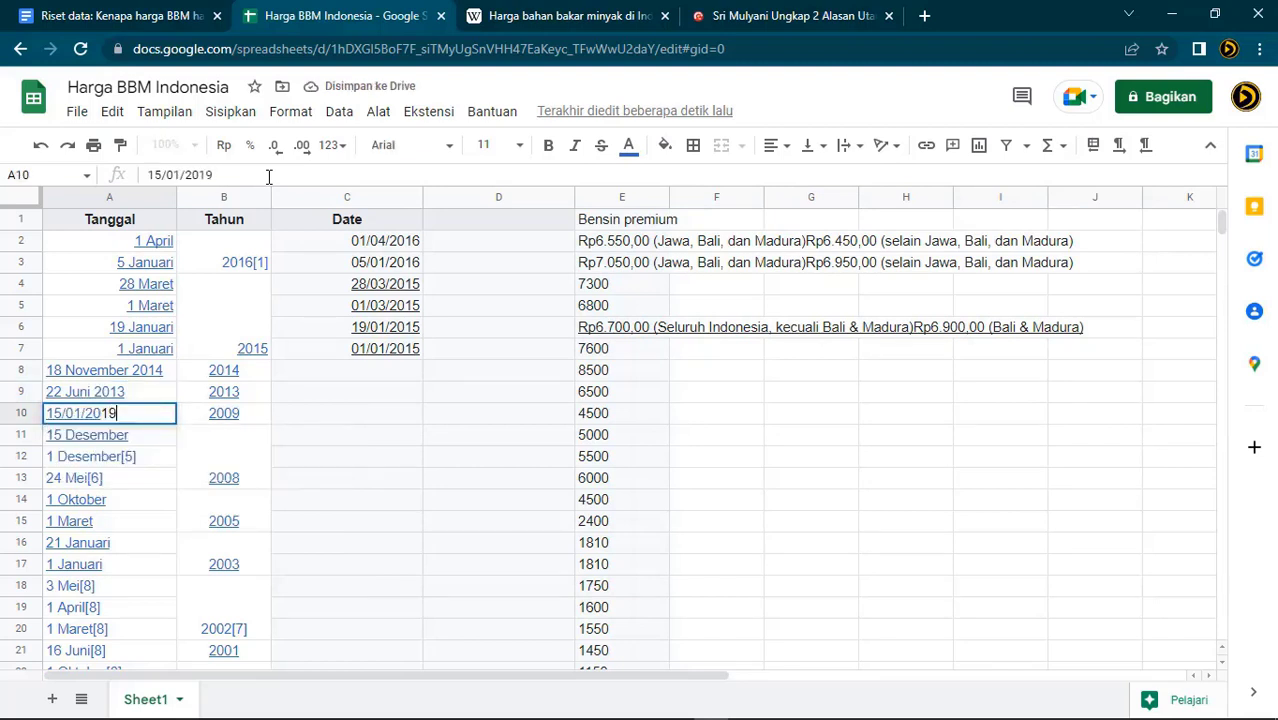
pyautogui.press('BackSpace')
pyautogui.press('BackSpace')
pyautogui.write('0')
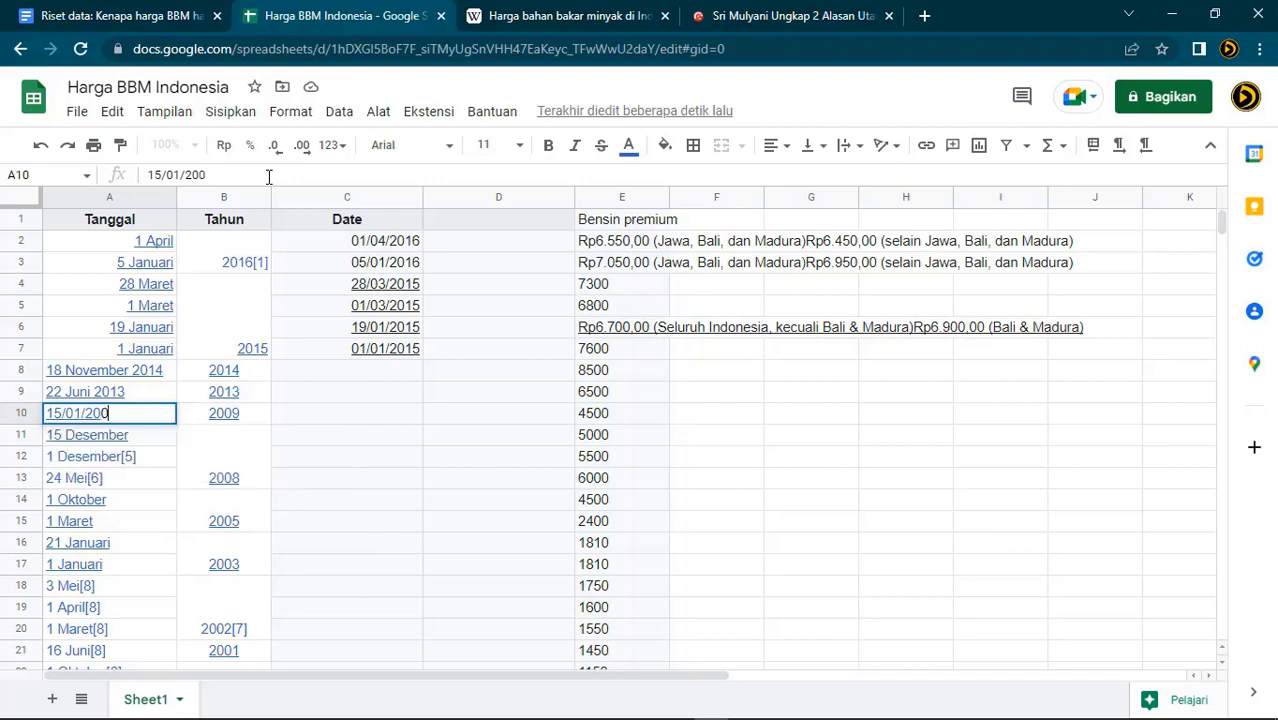
pyautogui.write('9')
pyautogui.press('Return')
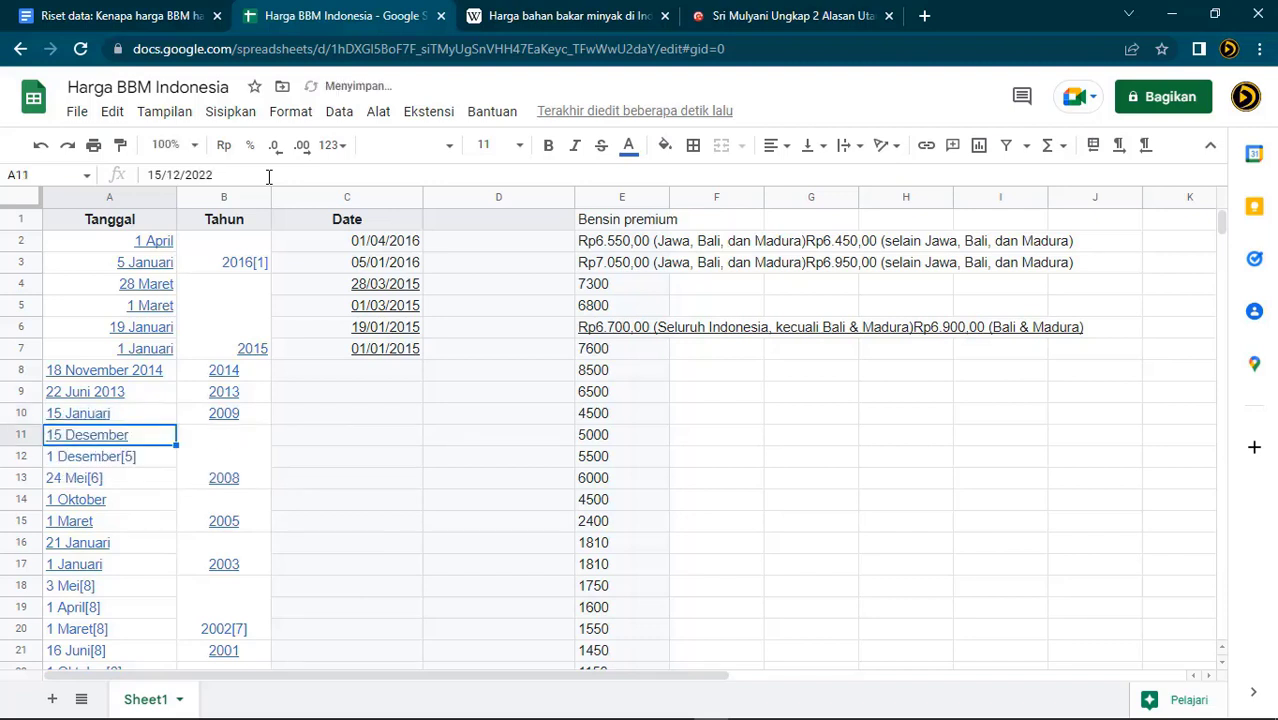
pyautogui.press('Return')
pyautogui.press('BackSpace')
pyautogui.write('008')
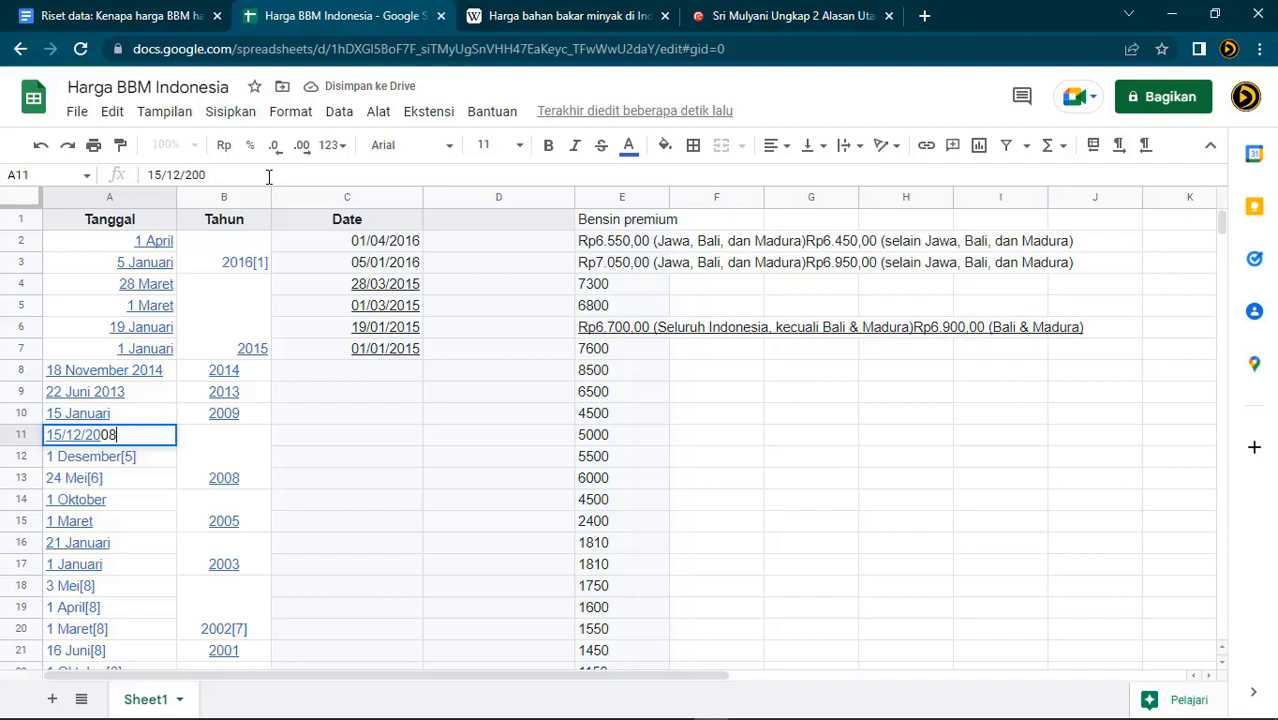
pyautogui.press('Return')
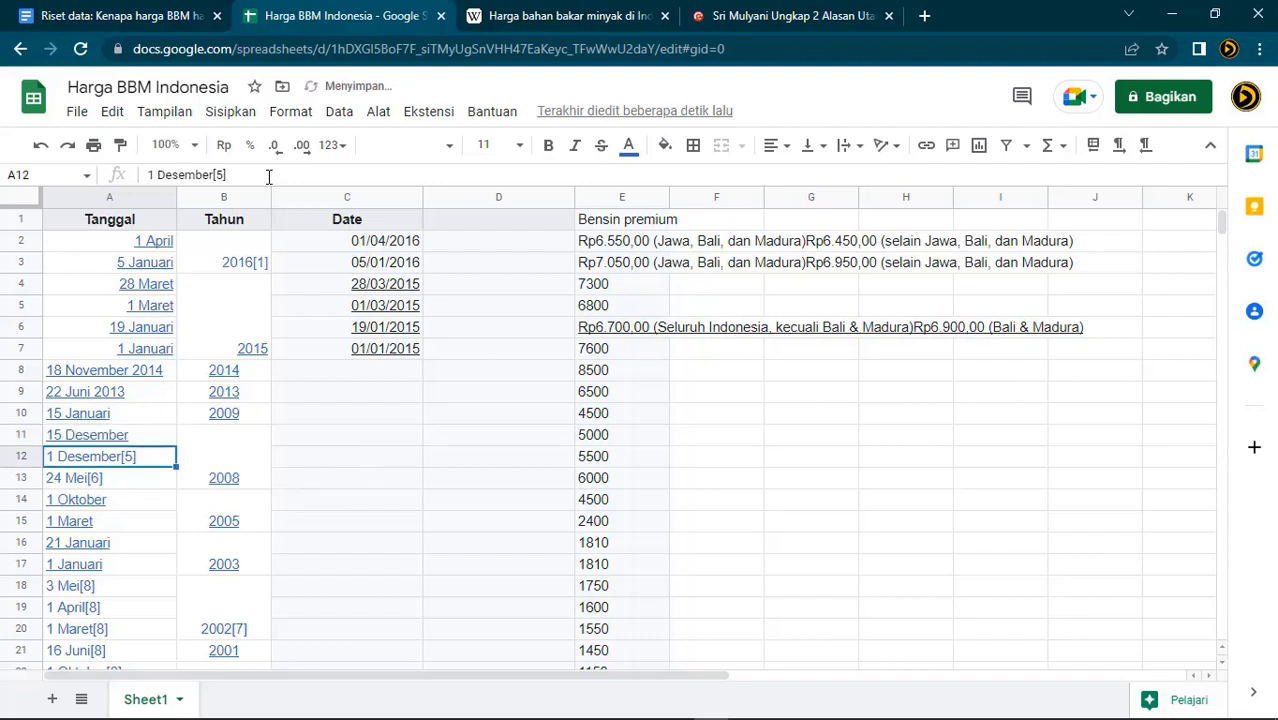
# Remove the [5] footnote from A12 and pick up C7's date formatting with Paint format
pyautogui.press('Return')
pyautogui.press('BackSpace')
pyautogui.press('BackSpace')
pyautogui.press('BackSpace')
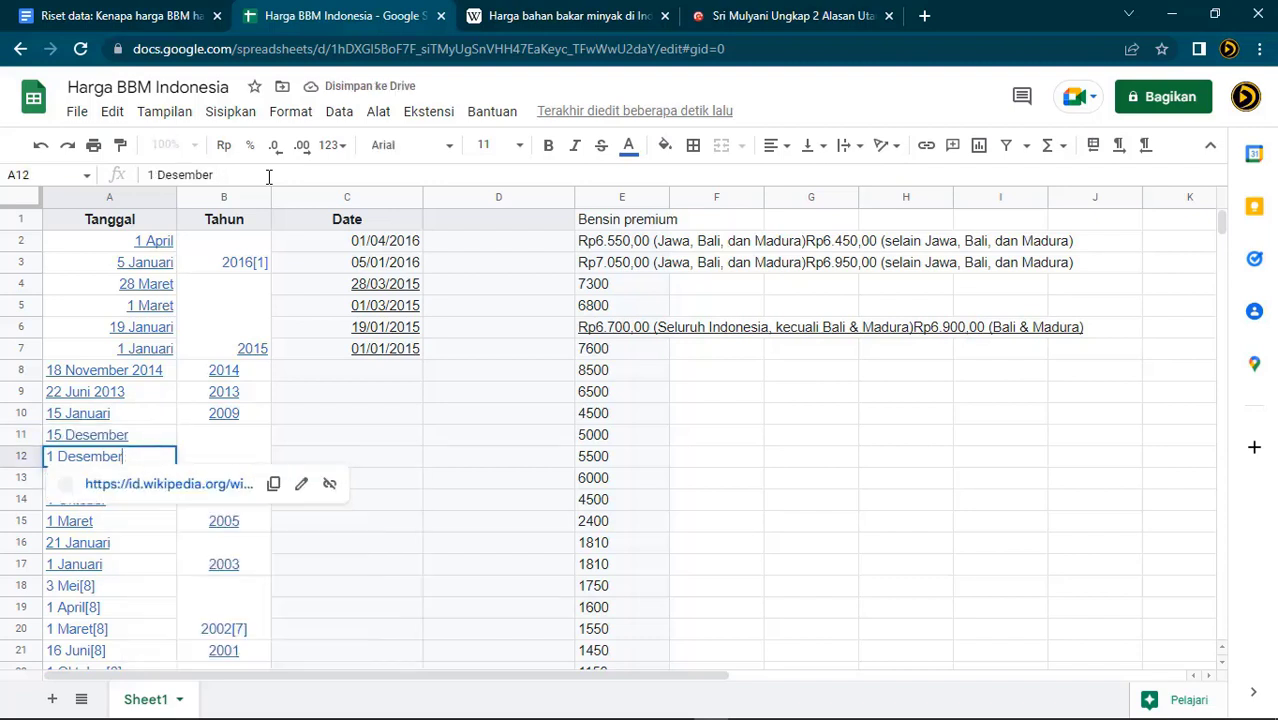
pyautogui.click(388, 357)
pyautogui.click(120, 145)
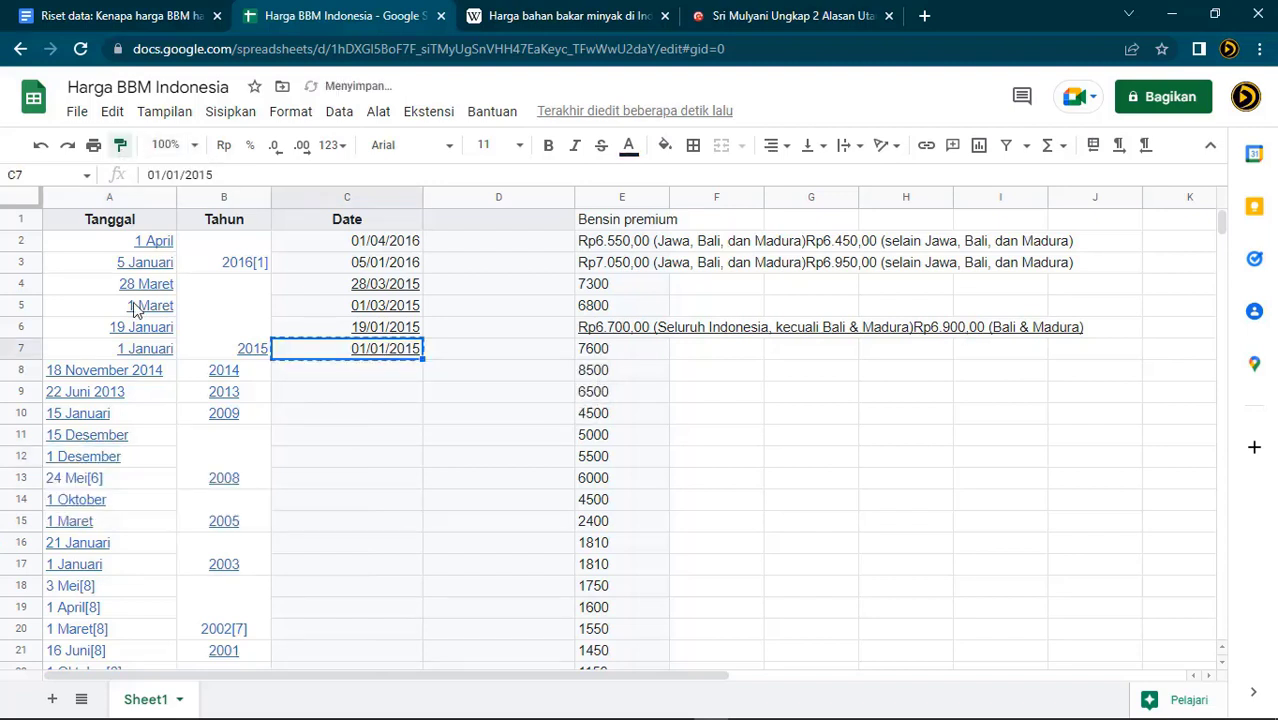
# Copy the date format onto A8:A12, correct A12 to 01/12/2015, and set A13 to 24 Mei 2008
pyautogui.moveTo(128, 376); pyautogui.dragTo(120, 456)
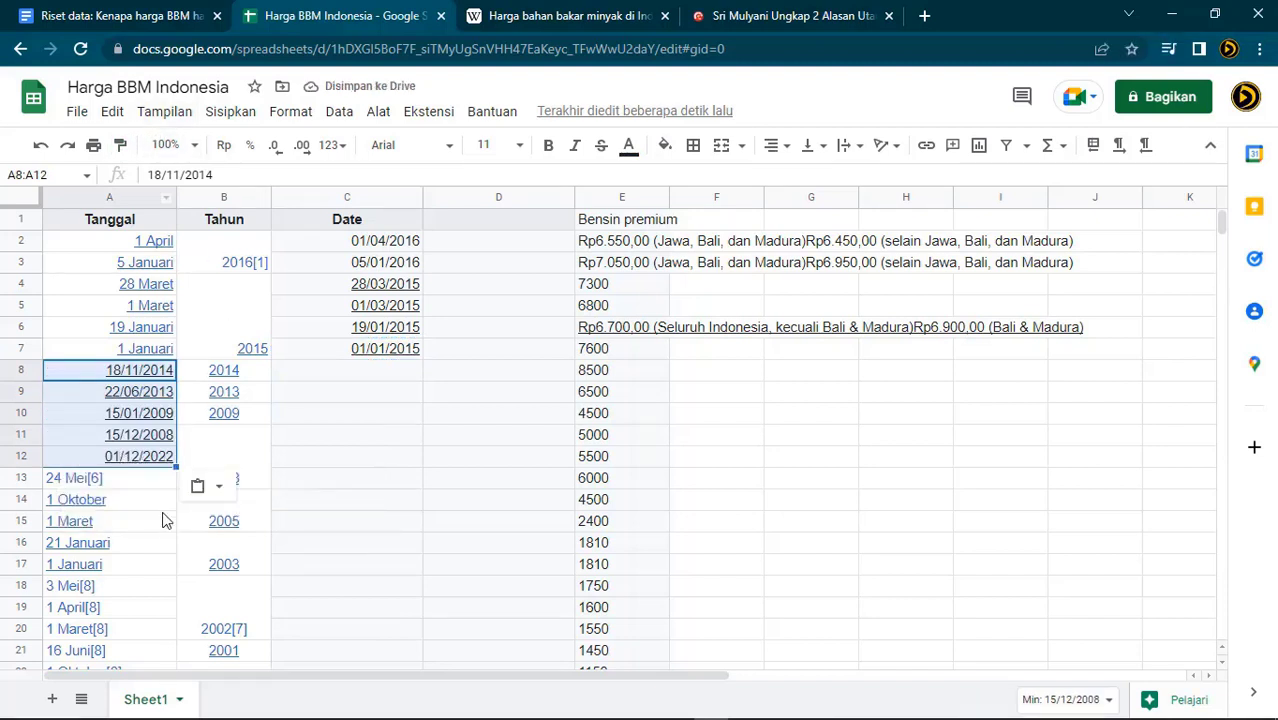
pyautogui.click(143, 460)
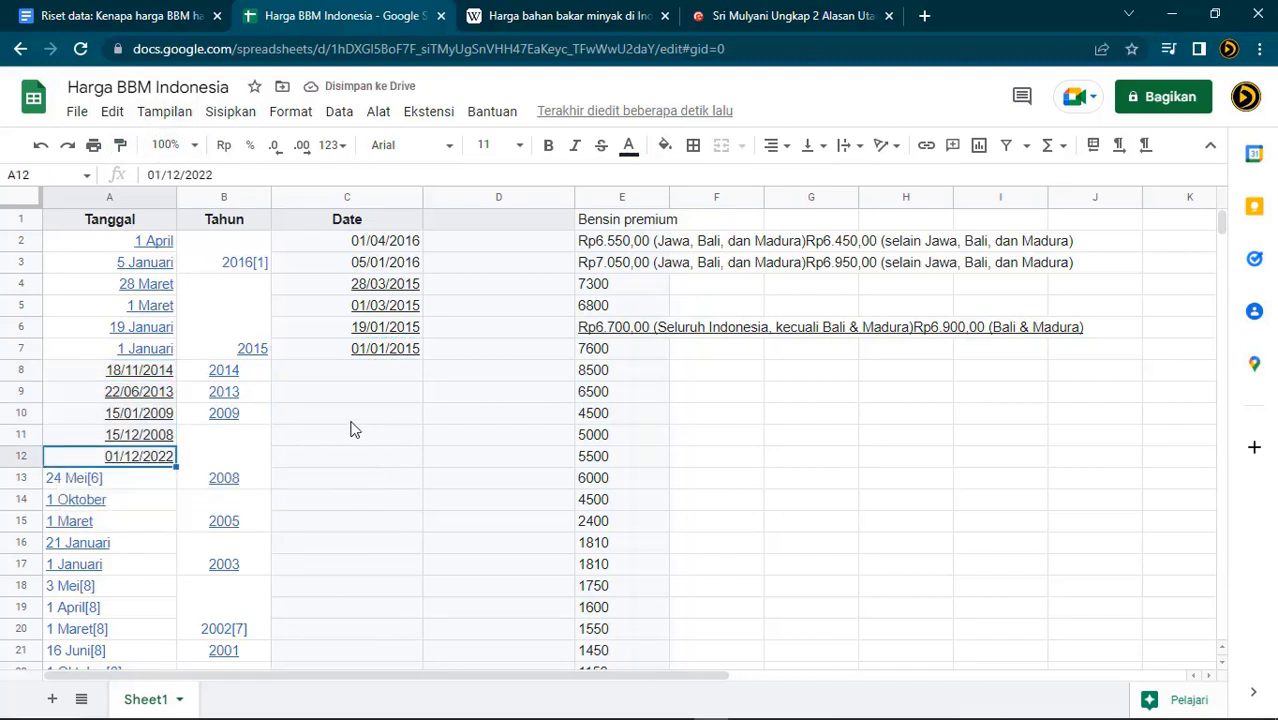
pyautogui.click(237, 173)
pyautogui.press('BackSpace')
pyautogui.press('BackSpace')
pyautogui.write('15')
pyautogui.press('Return')
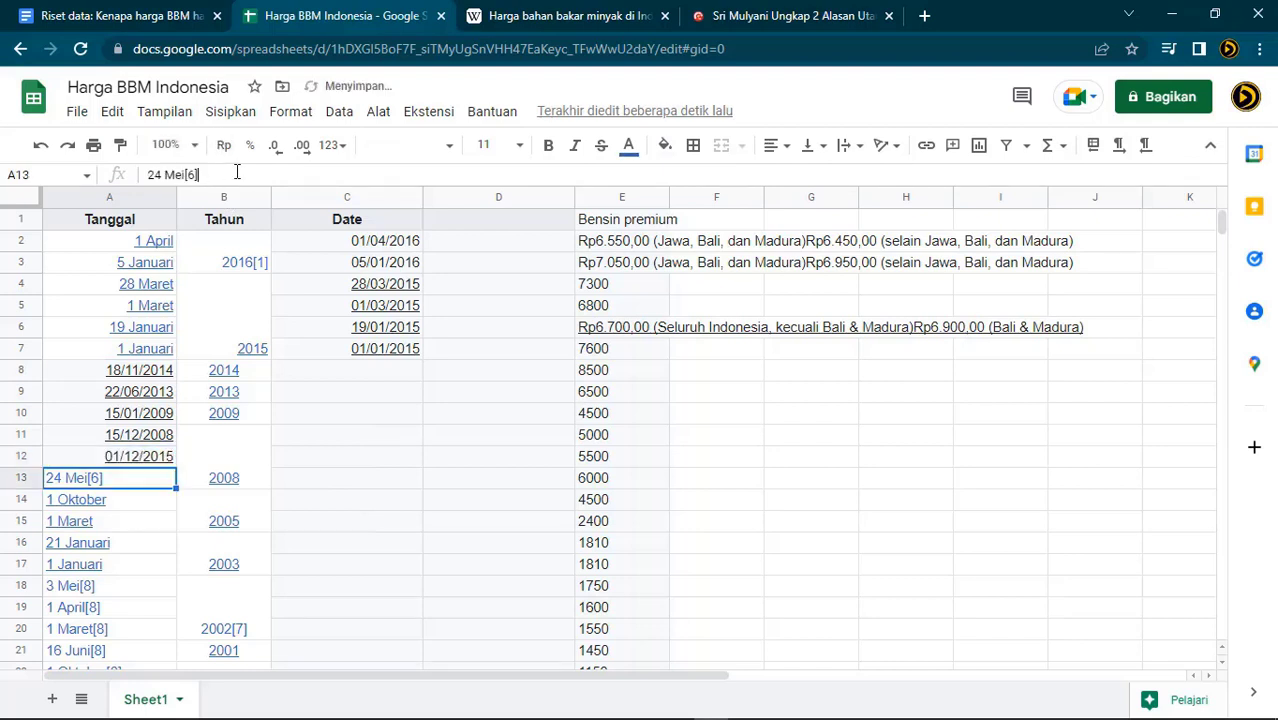
pyautogui.click(237, 173)
pyautogui.press('BackSpace')
pyautogui.press('BackSpace')
pyautogui.press('BackSpace')
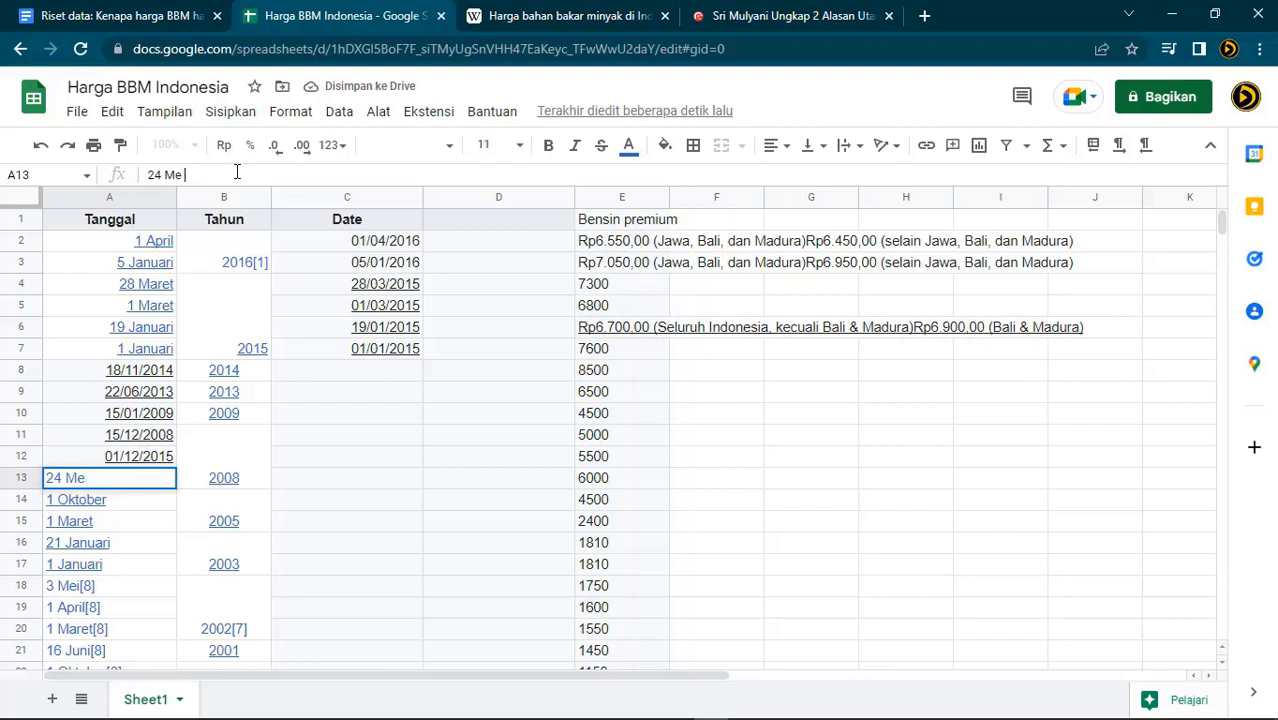
pyautogui.write('Mei 2008')
pyautogui.press('Return')
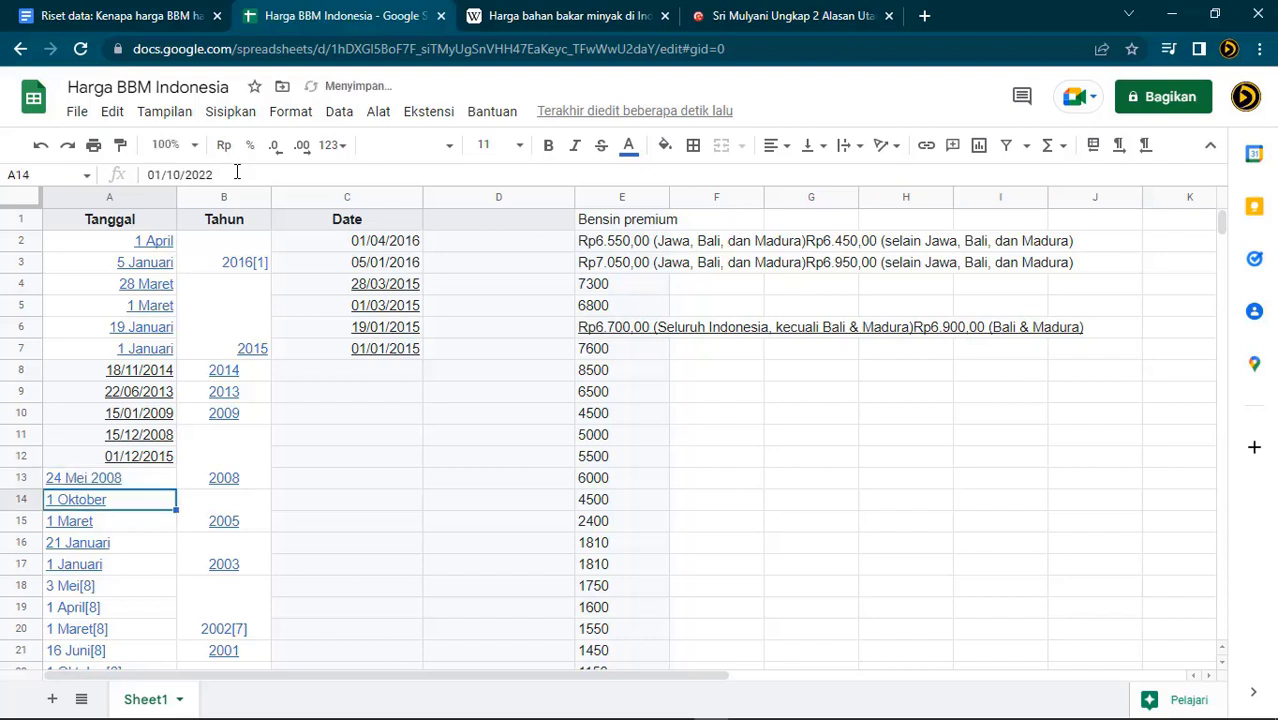
# Correct A14's stored date to 01/10/2005 and fix the year of A15's date
pyautogui.scroll(-2, 337, 557)
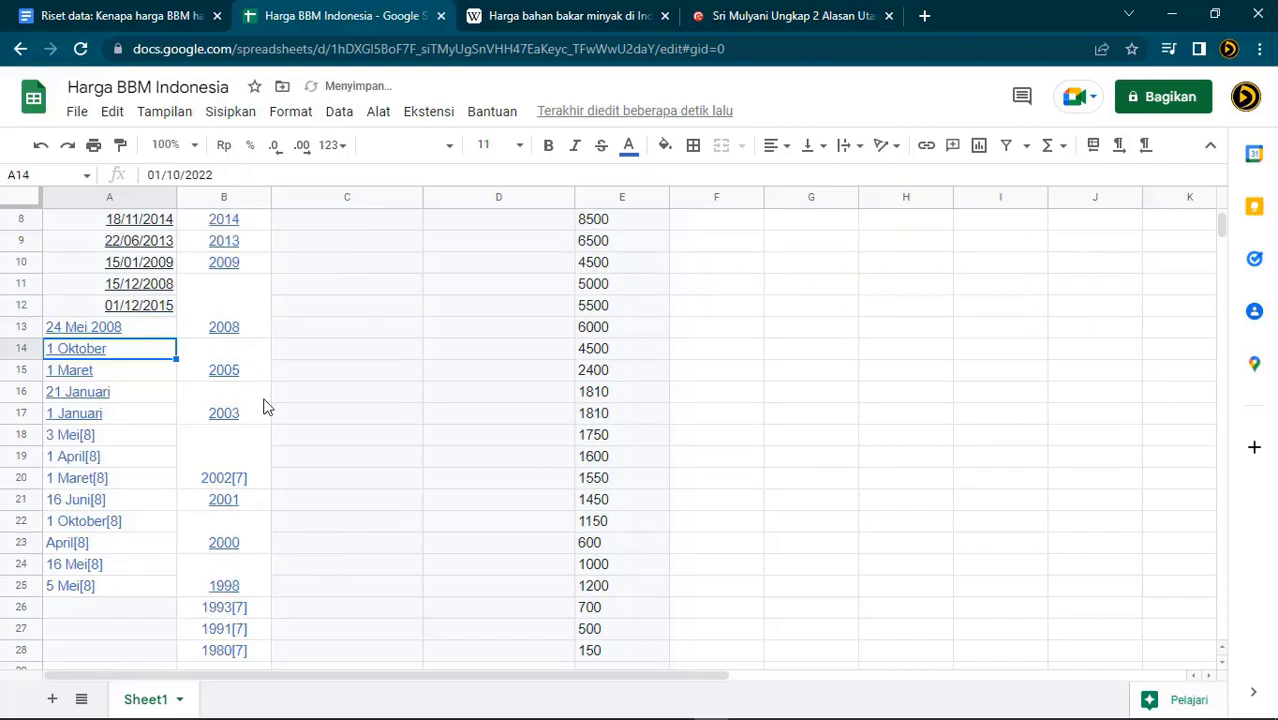
pyautogui.click(226, 175)
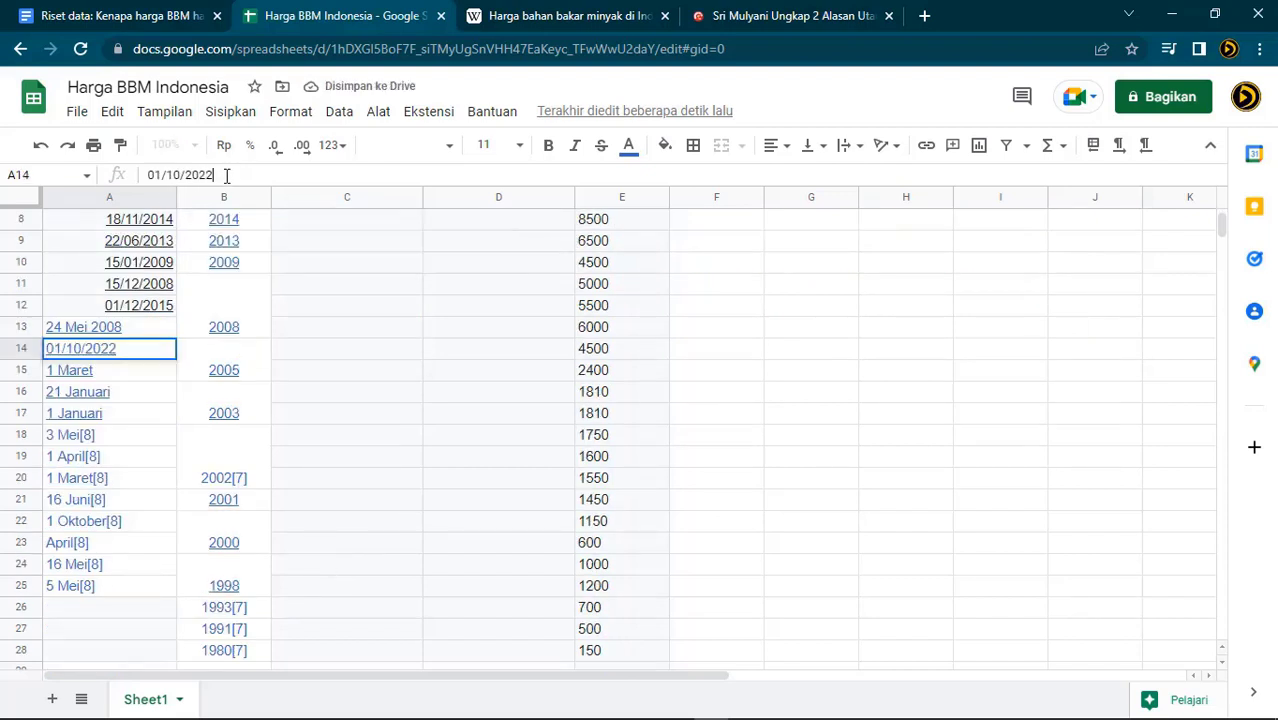
pyautogui.press('BackSpace')
pyautogui.press('BackSpace')
pyautogui.write('05')
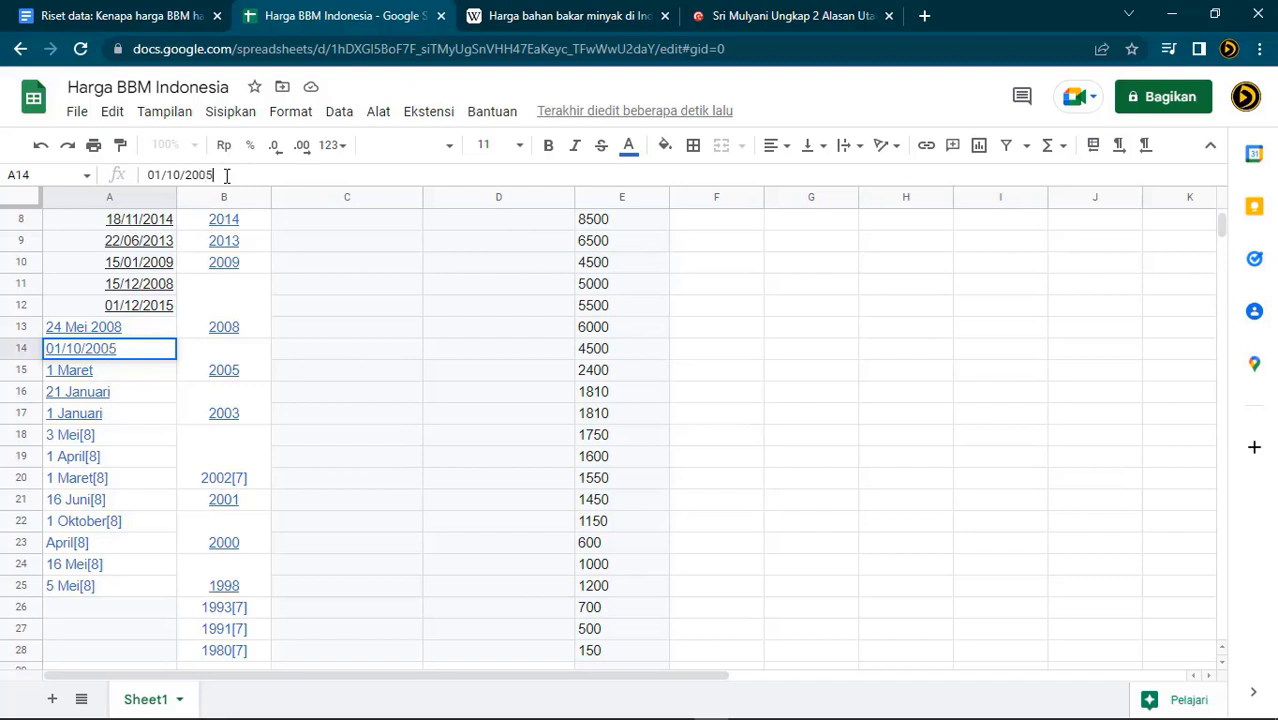
pyautogui.press('Return')
pyautogui.click(226, 175)
pyautogui.press('BackSpace')
pyautogui.press('BackSpace')
pyautogui.write('01/2')
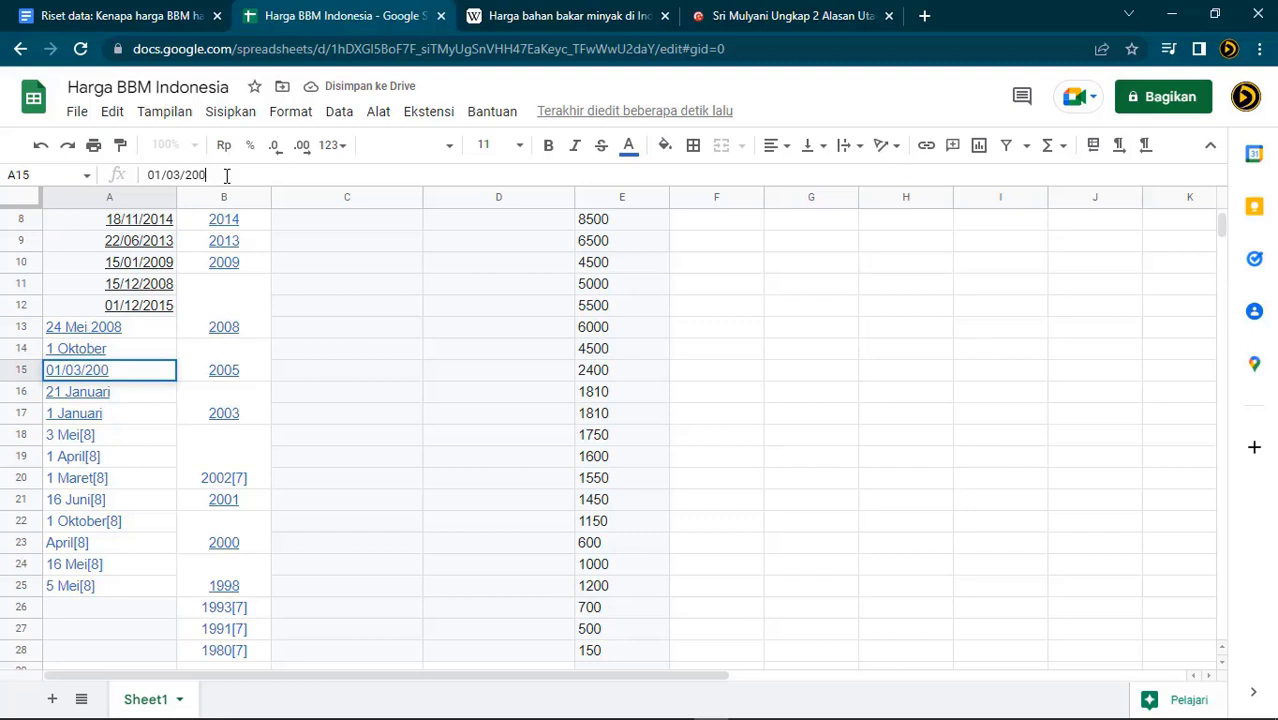
pyautogui.write('0')
pyautogui.press('Return')
# Fix the wrong years in the stored dates of A16 and A17
pyautogui.click(226, 175)
pyautogui.press('BackSpace')
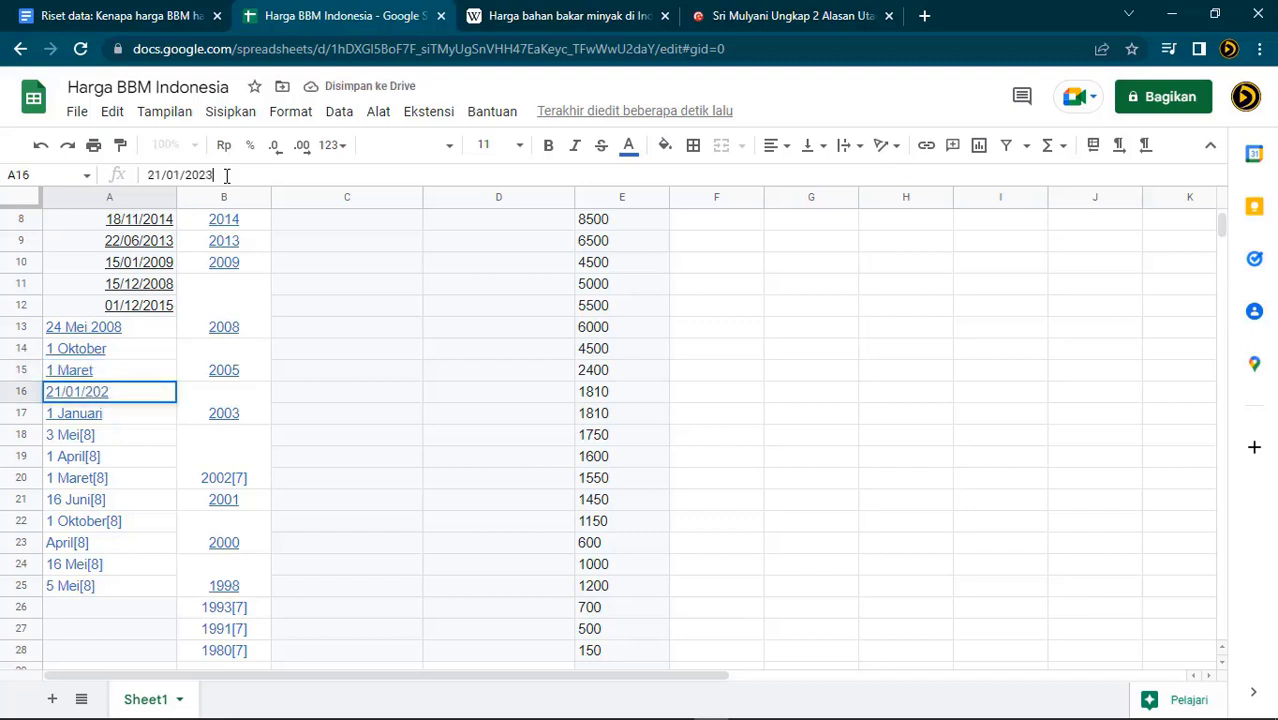
pyautogui.press('Return')
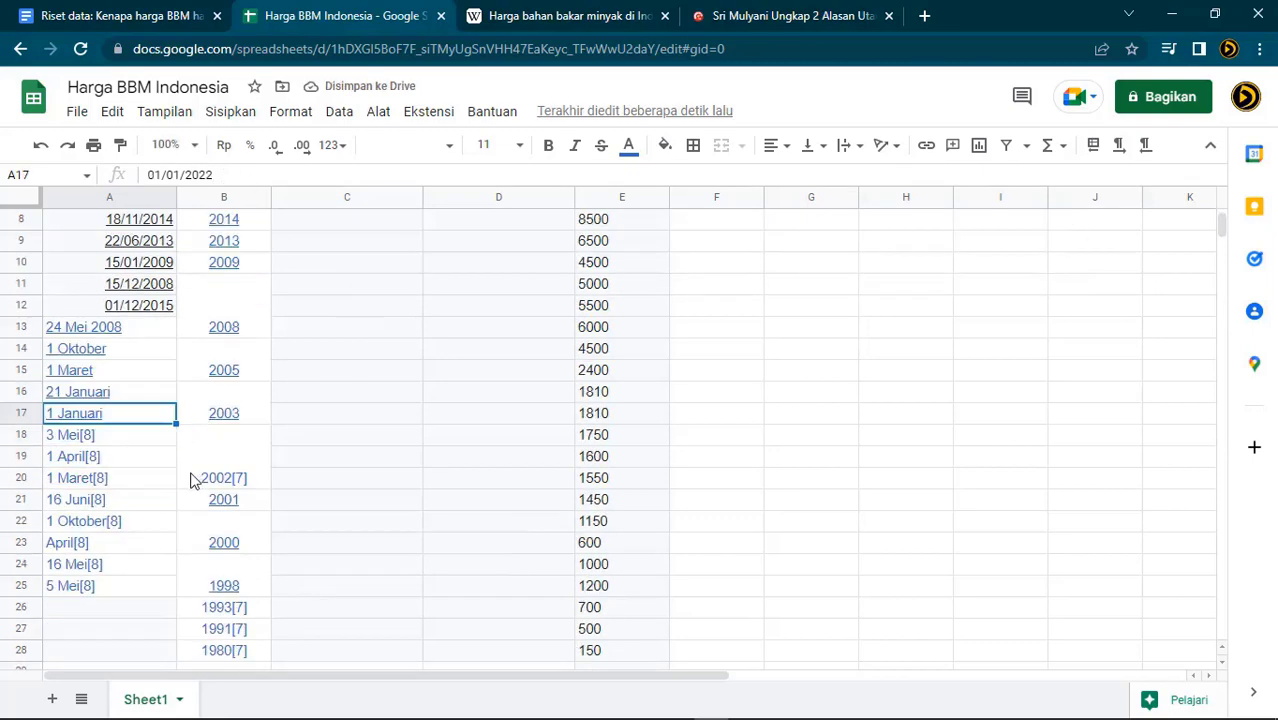
pyautogui.click(245, 174)
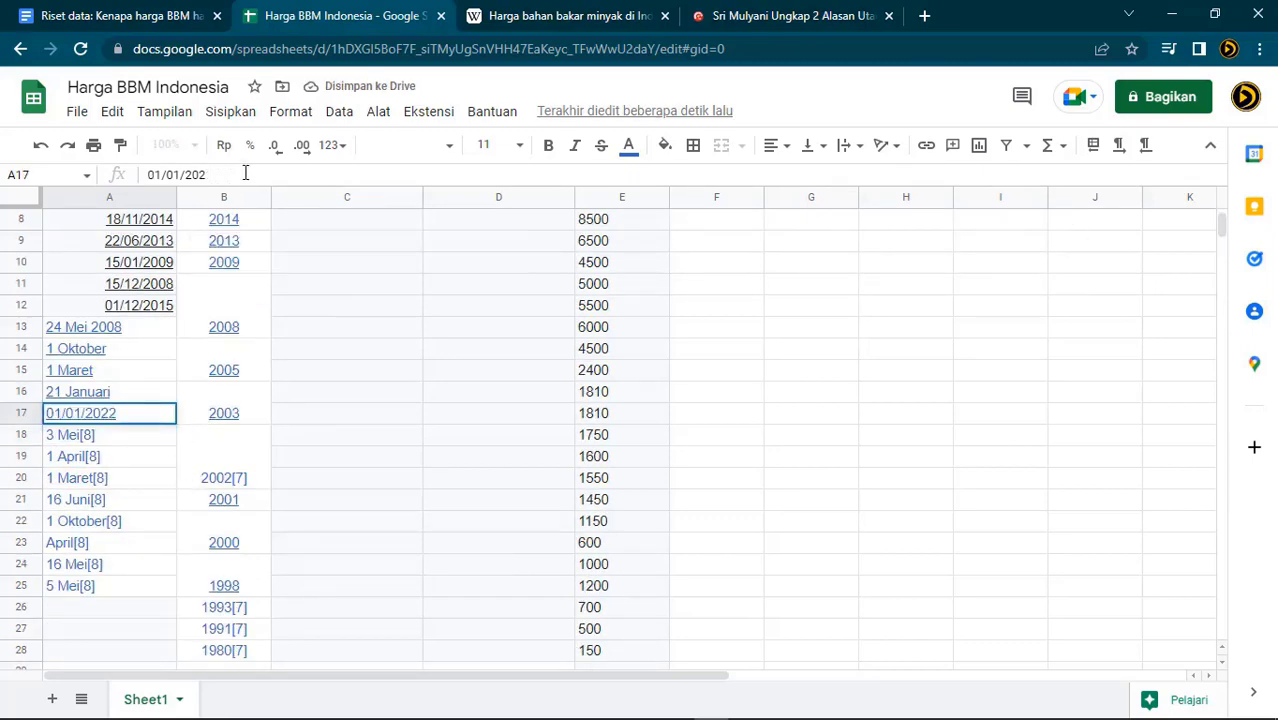
pyautogui.write('3')
pyautogui.press('Return')
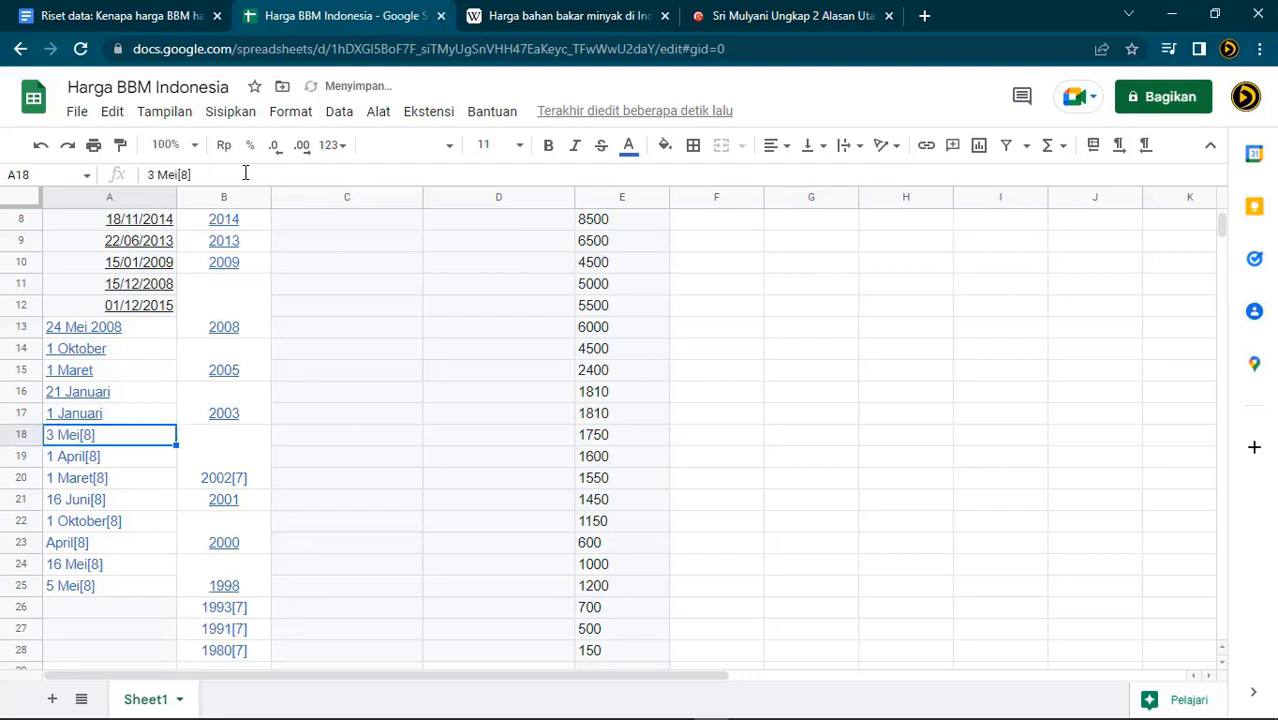
# Remove the footnotes so A18–A20 read 3 Mei 2002, 1 April 2002 and 1 Maret 2002
pyautogui.click(245, 174)
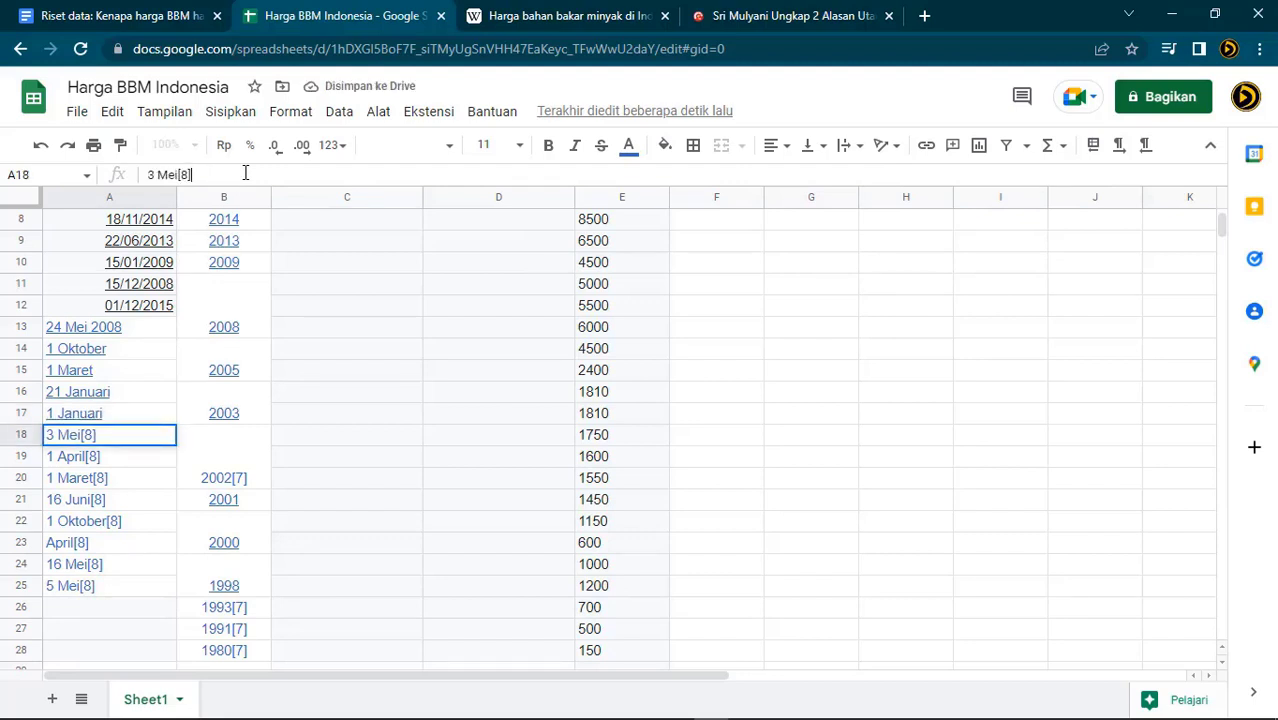
pyautogui.press('BackSpace')
pyautogui.press('BackSpace')
pyautogui.write('20')
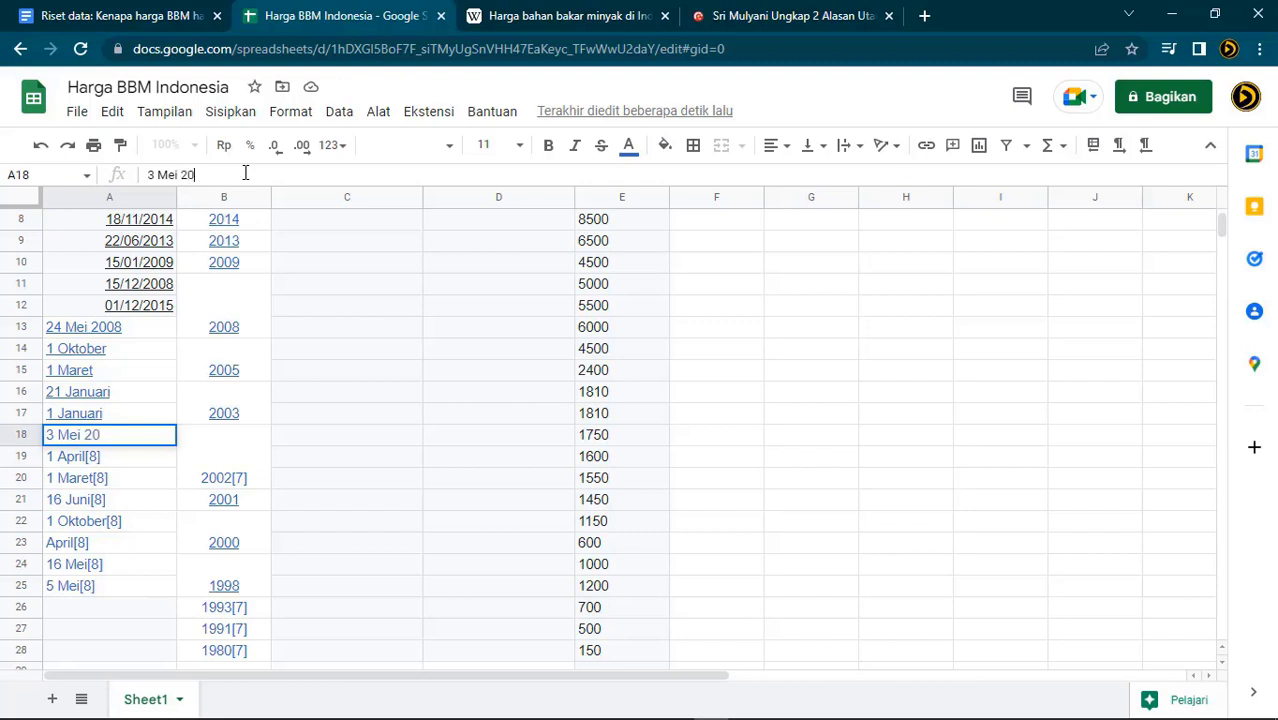
pyautogui.write('02')
pyautogui.press('Return')
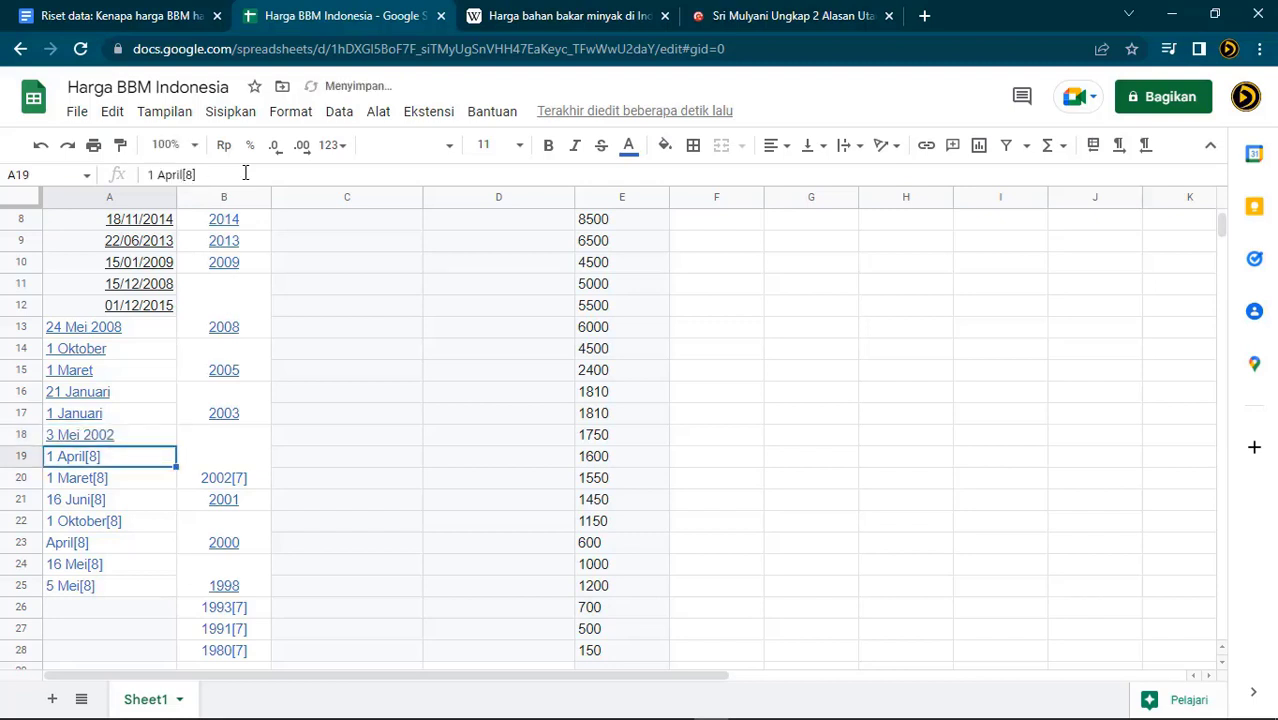
pyautogui.press('Return')
pyautogui.press('BackSpace')
pyautogui.press('BackSpace')
pyautogui.press('BackSpace')
pyautogui.write('2002')
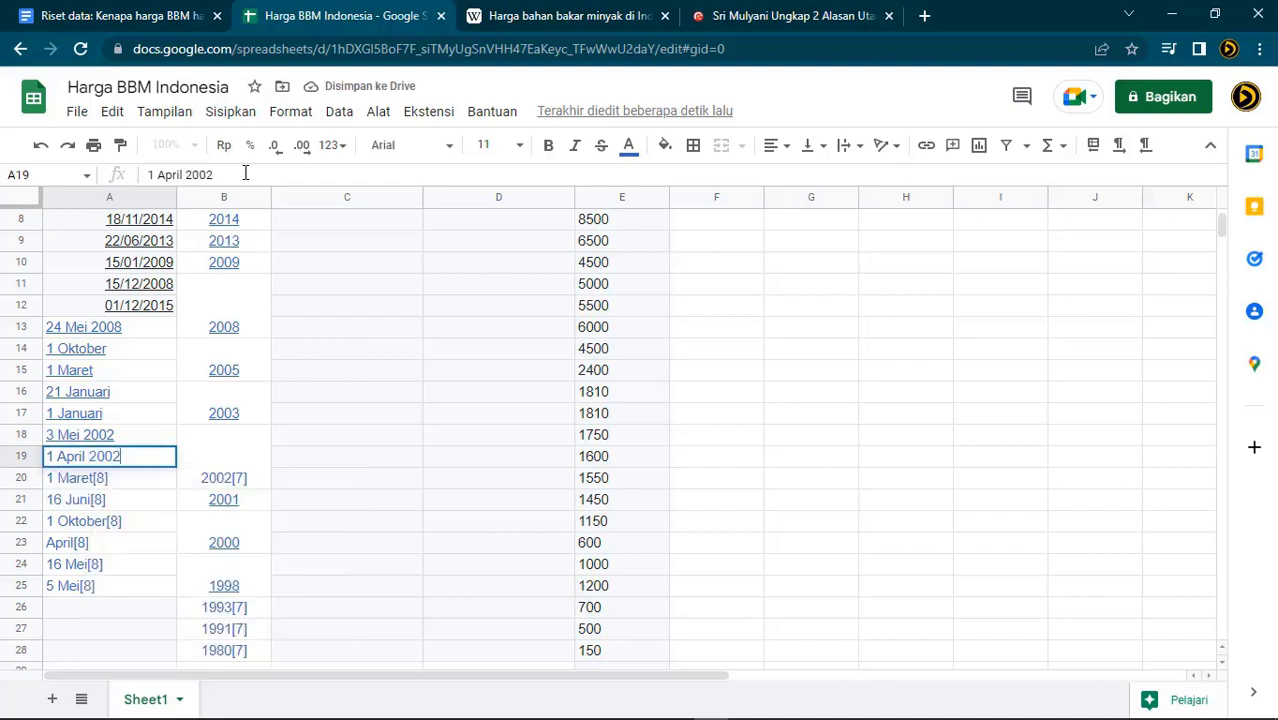
pyautogui.press('Return')
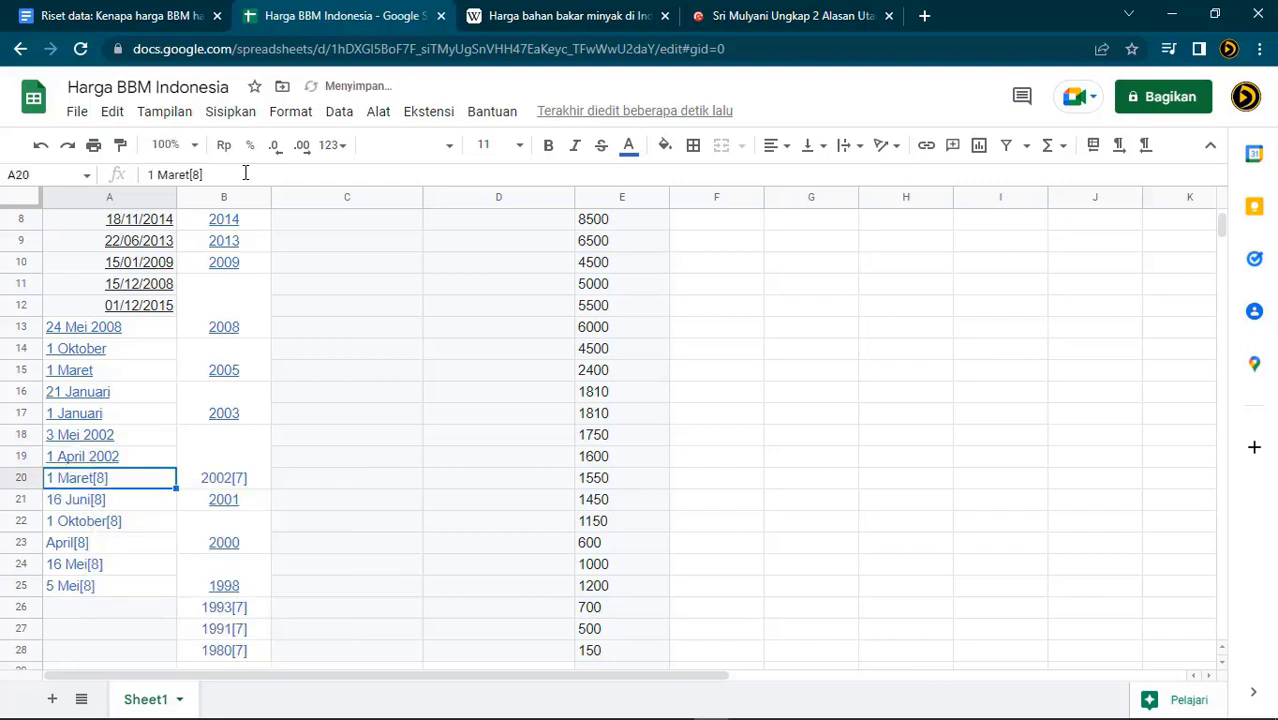
pyautogui.click(245, 174)
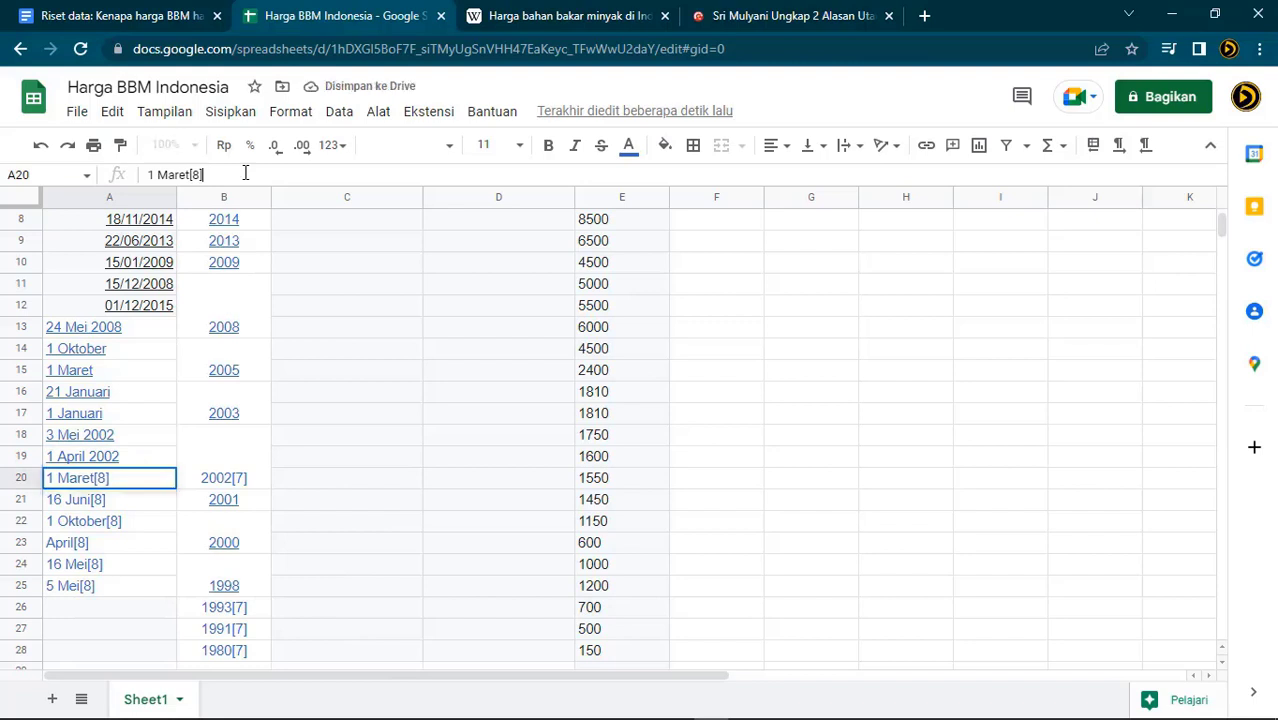
pyautogui.press('BackSpace')
pyautogui.press('BackSpace')
pyautogui.write('2002')
pyautogui.press('Return')
# Remove the [8] footnotes so A21 and A22 read 16 Juni 2001 and 1 Oktober 2000
pyautogui.click(245, 174)
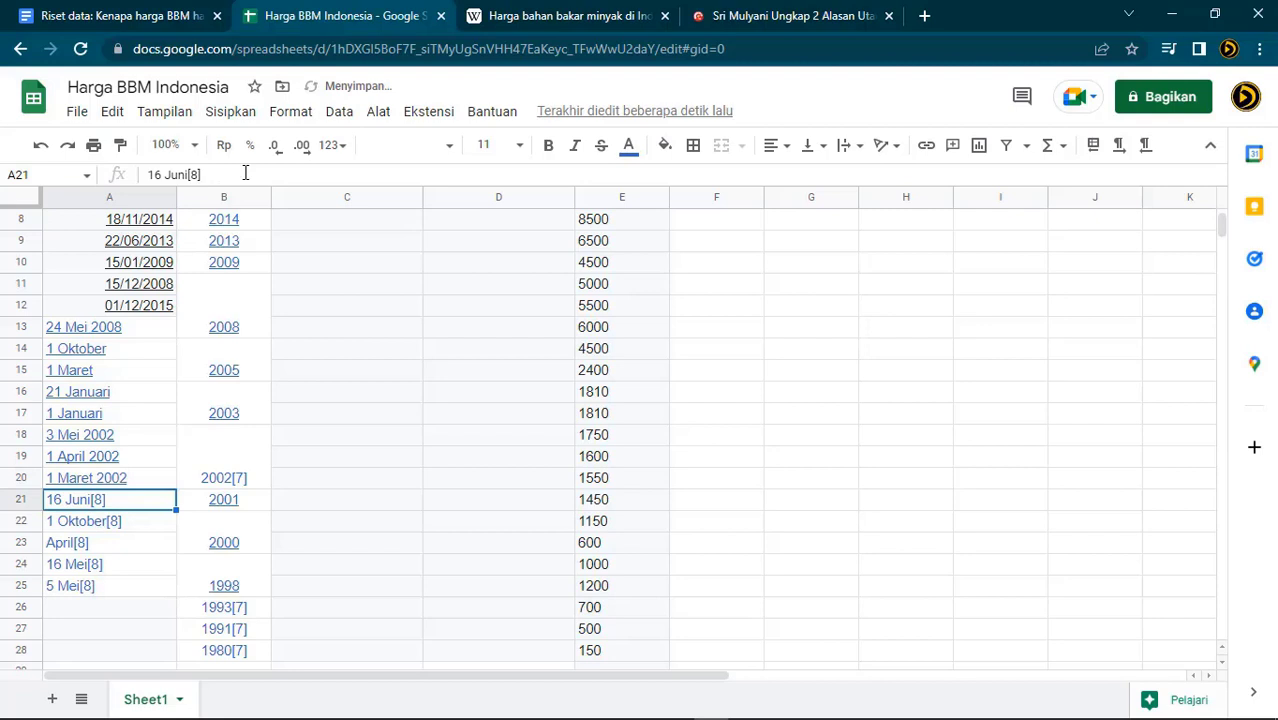
pyautogui.press('BackSpace')
pyautogui.press('BackSpace')
pyautogui.press('BackSpace')
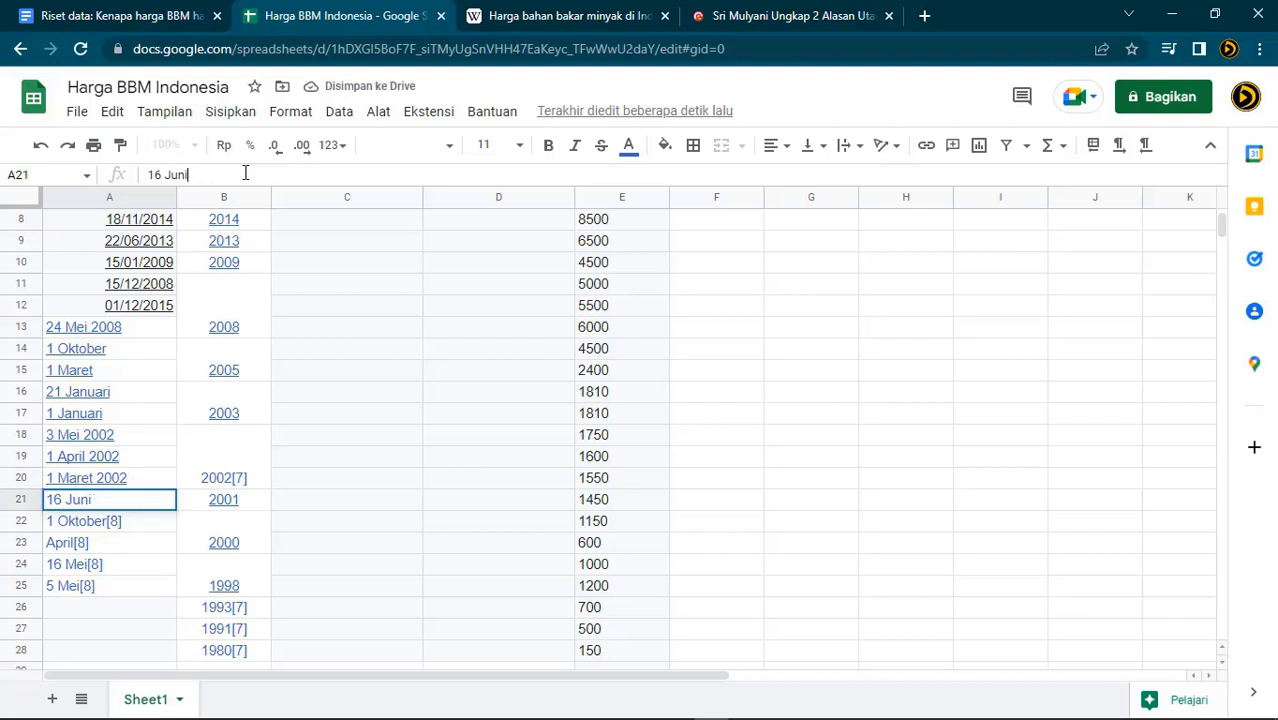
pyautogui.write('2001')
pyautogui.press('Return')
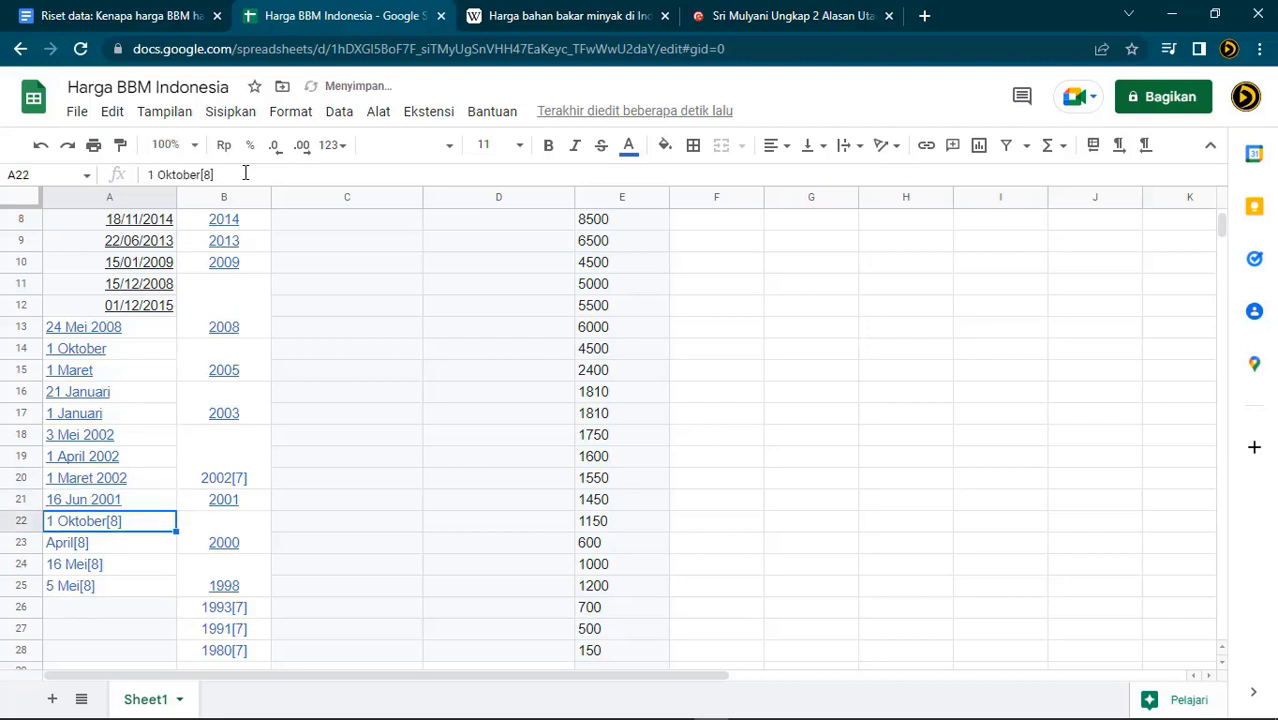
pyautogui.click(245, 174)
pyautogui.press('BackSpace')
pyautogui.press('BackSpace')
pyautogui.press('BackSpace')
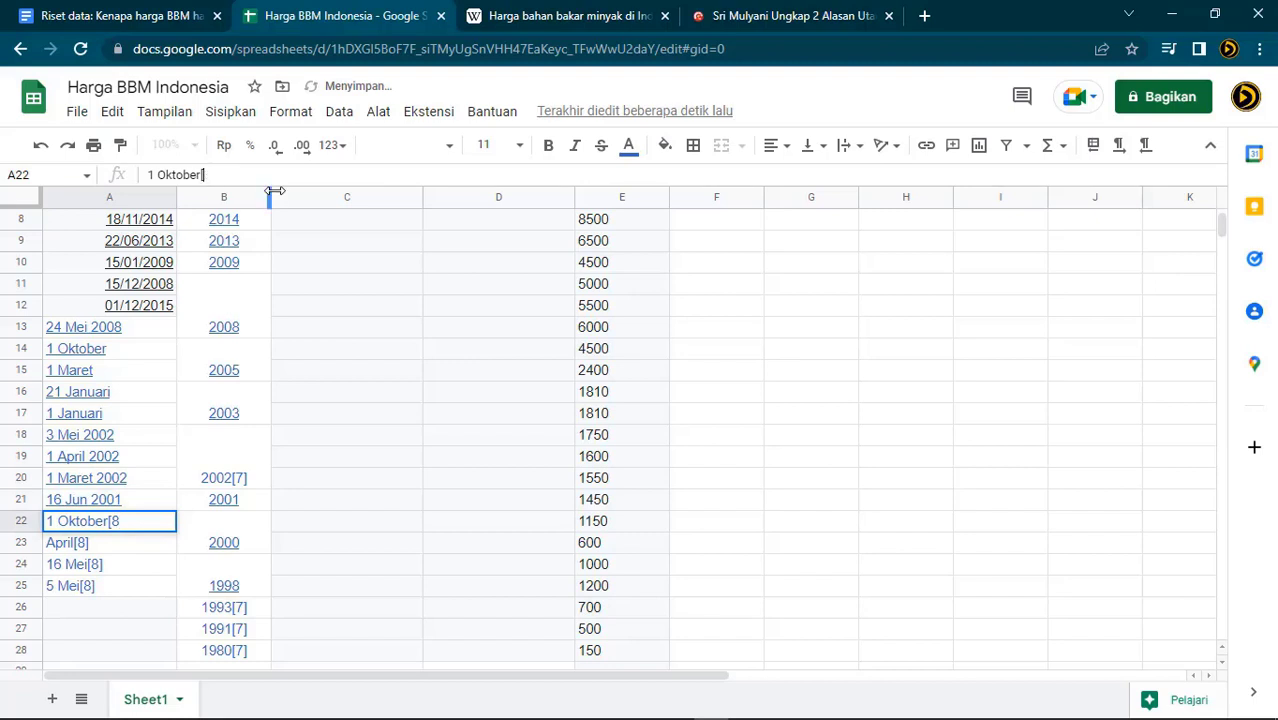
pyautogui.write('2000')
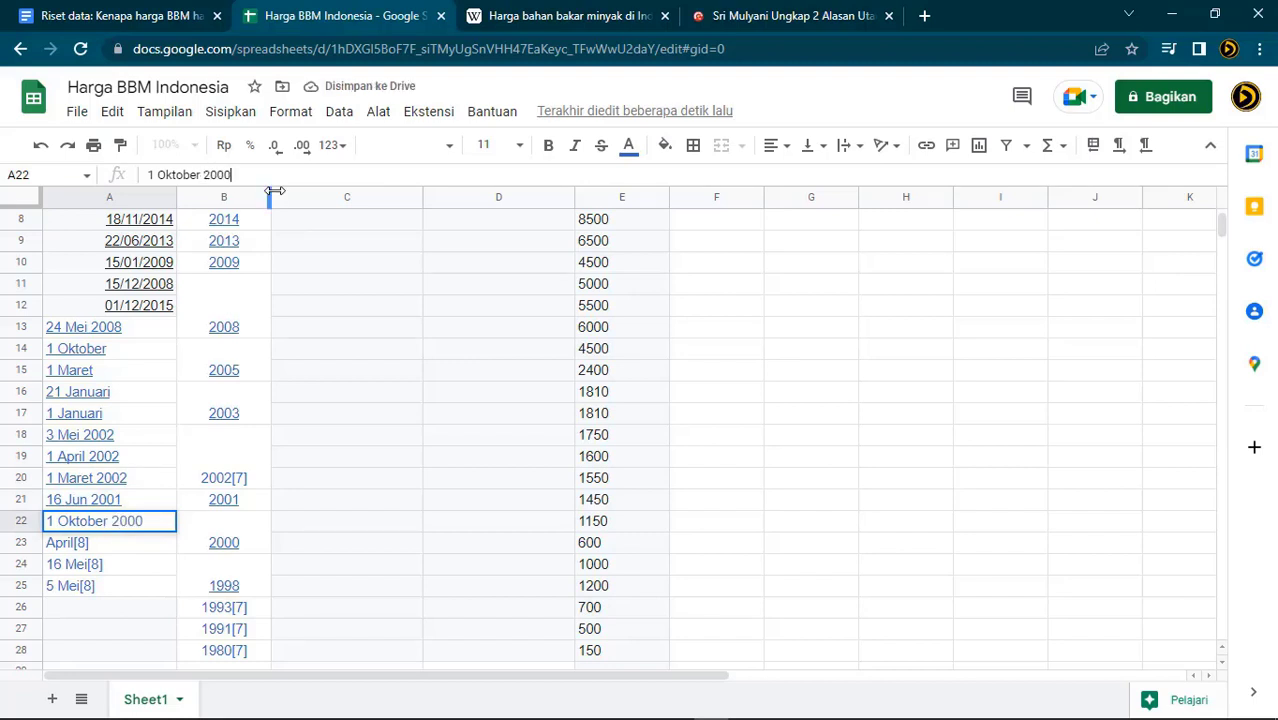
pyautogui.press('Return')
pyautogui.click(274, 191)
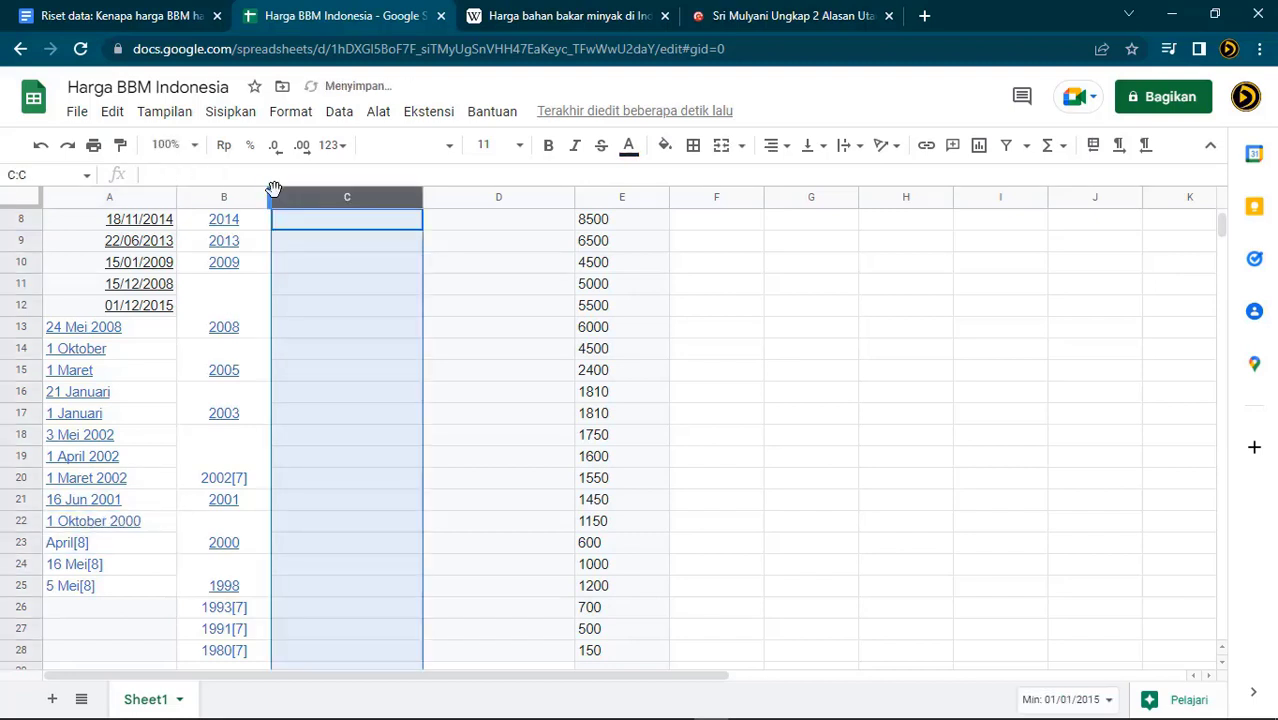
pyautogui.click(115, 508)
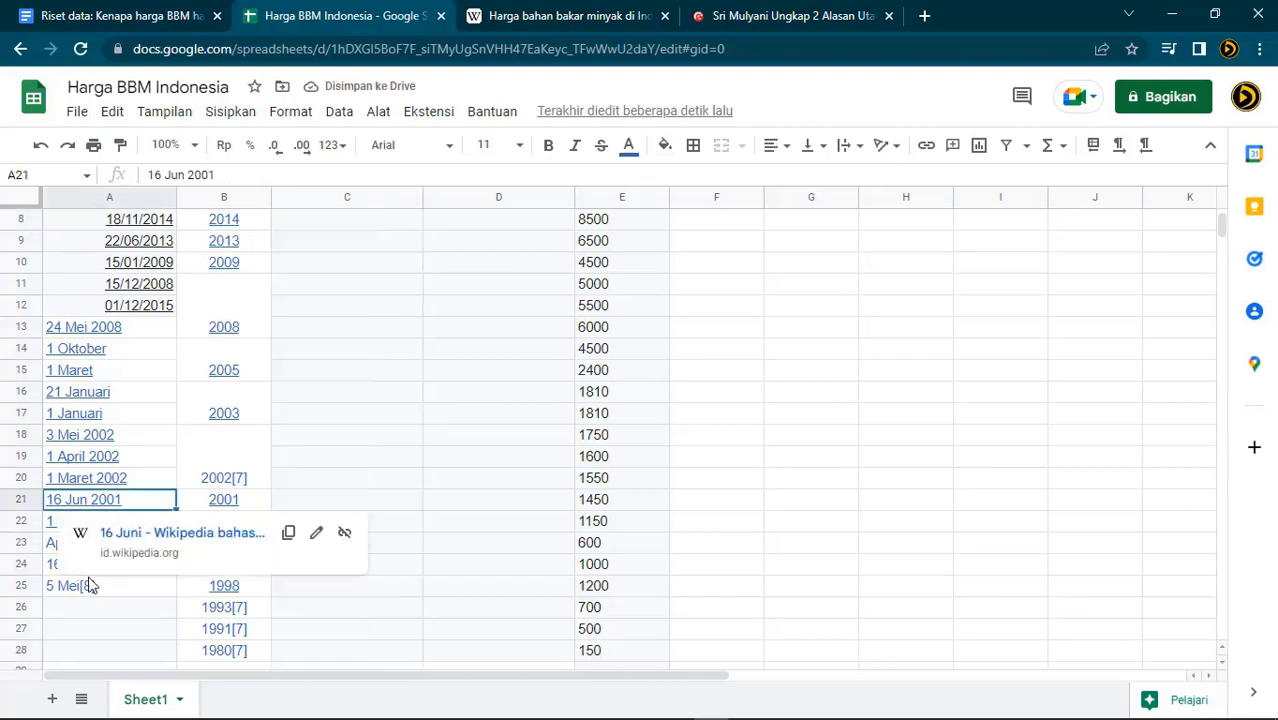
pyautogui.click(113, 586)
# Remove the [8] footnotes so A23–A25 read April 2000, 16 Mei 1998 and 5 Mei 1998
pyautogui.click(110, 546)
pyautogui.click(250, 173)
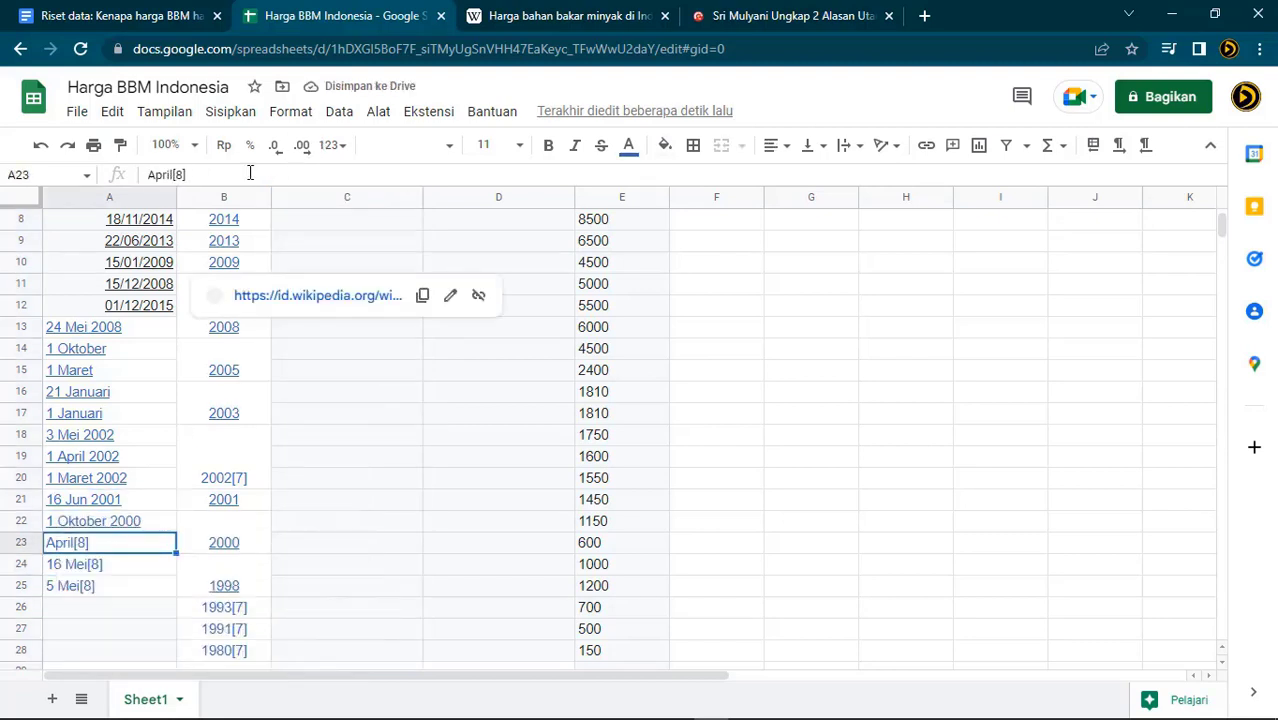
pyautogui.press('BackSpace')
pyautogui.press('BackSpace')
pyautogui.write('2000')
pyautogui.press('Return')
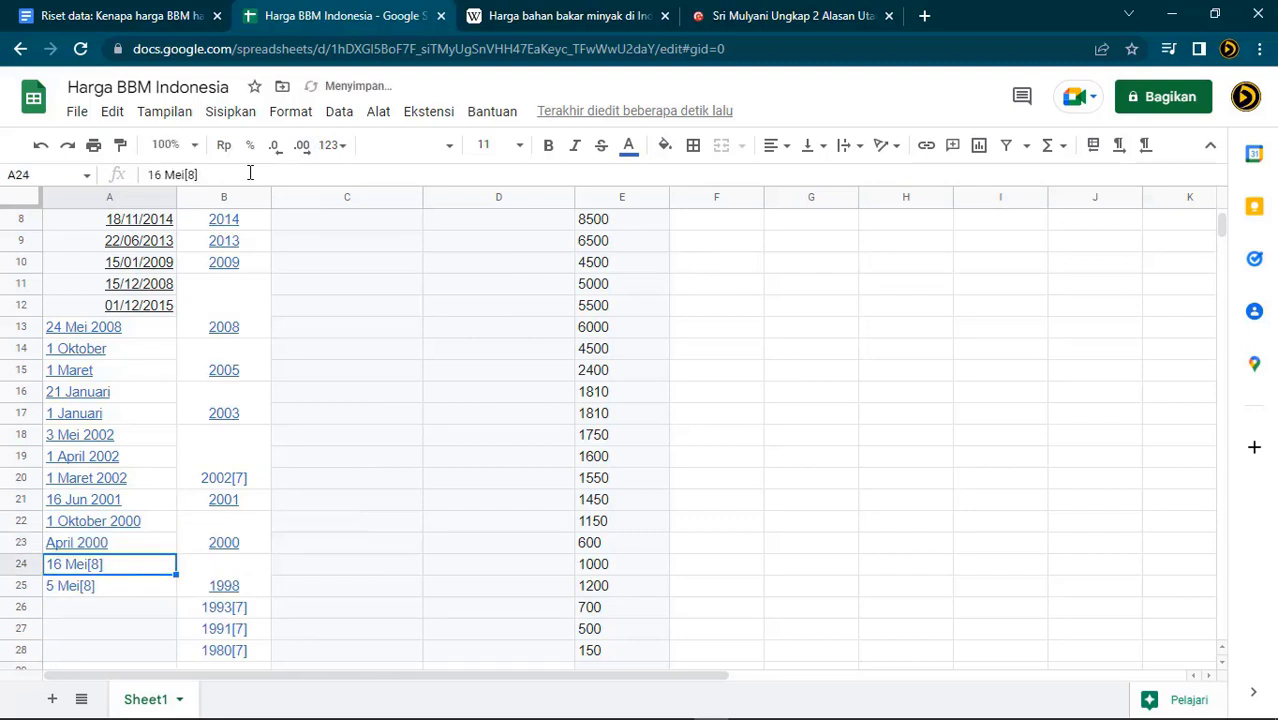
pyautogui.click(250, 173)
pyautogui.press('BackSpace')
pyautogui.press('BackSpace')
pyautogui.press('BackSpace')
pyautogui.write('1998')
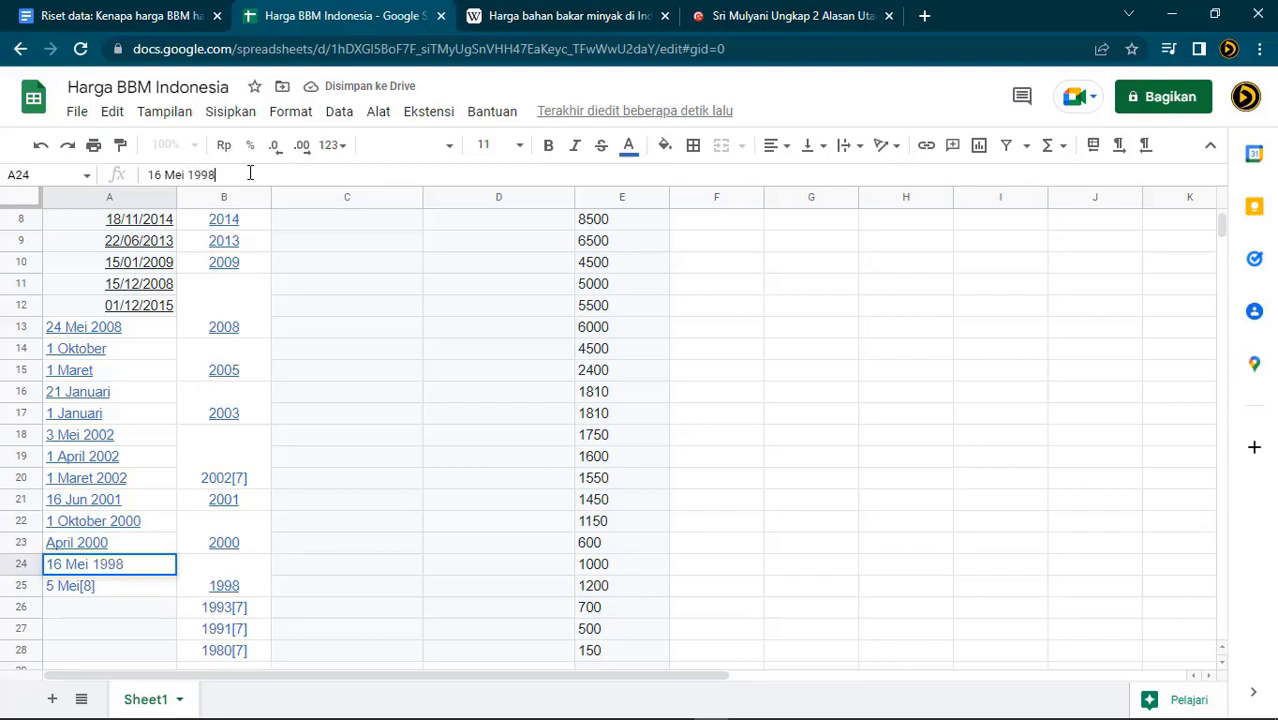
pyautogui.press('Return')
pyautogui.click(250, 173)
pyautogui.press('BackSpace')
pyautogui.press('BackSpace')
pyautogui.press('BackSpace')
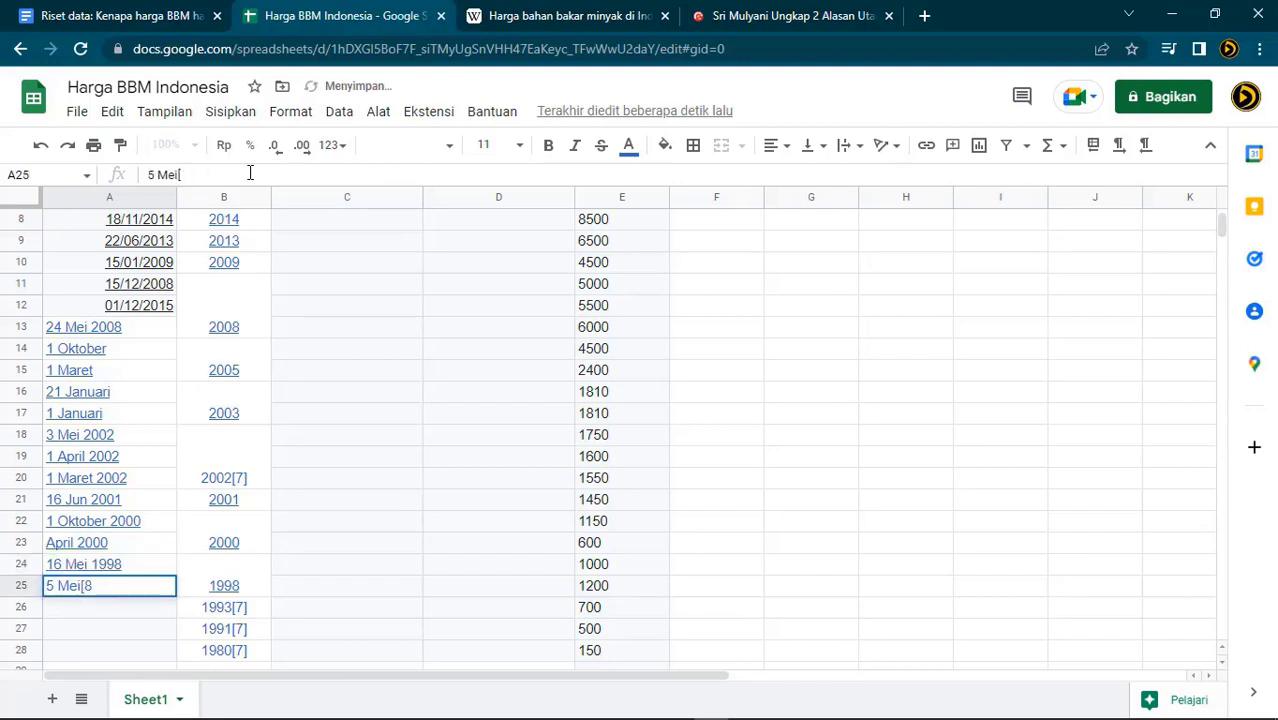
pyautogui.write('1998')
pyautogui.press('Return')
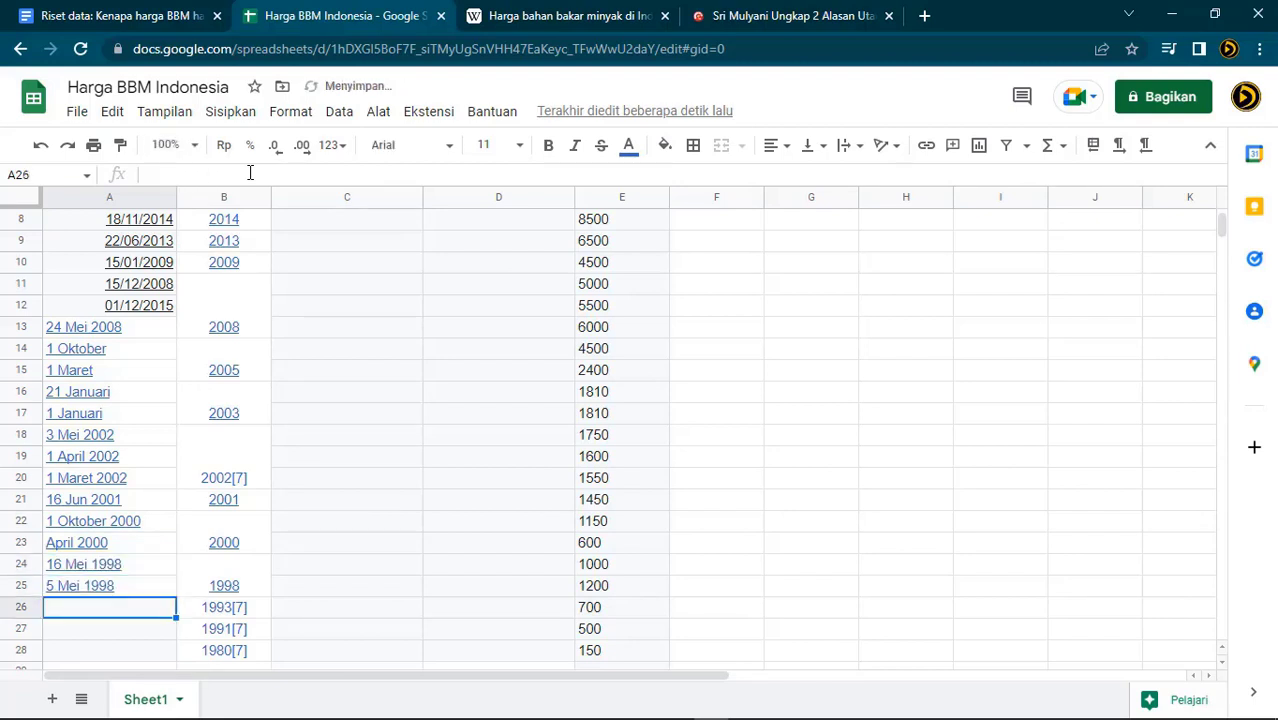
pyautogui.scroll(-2, 303, 471)
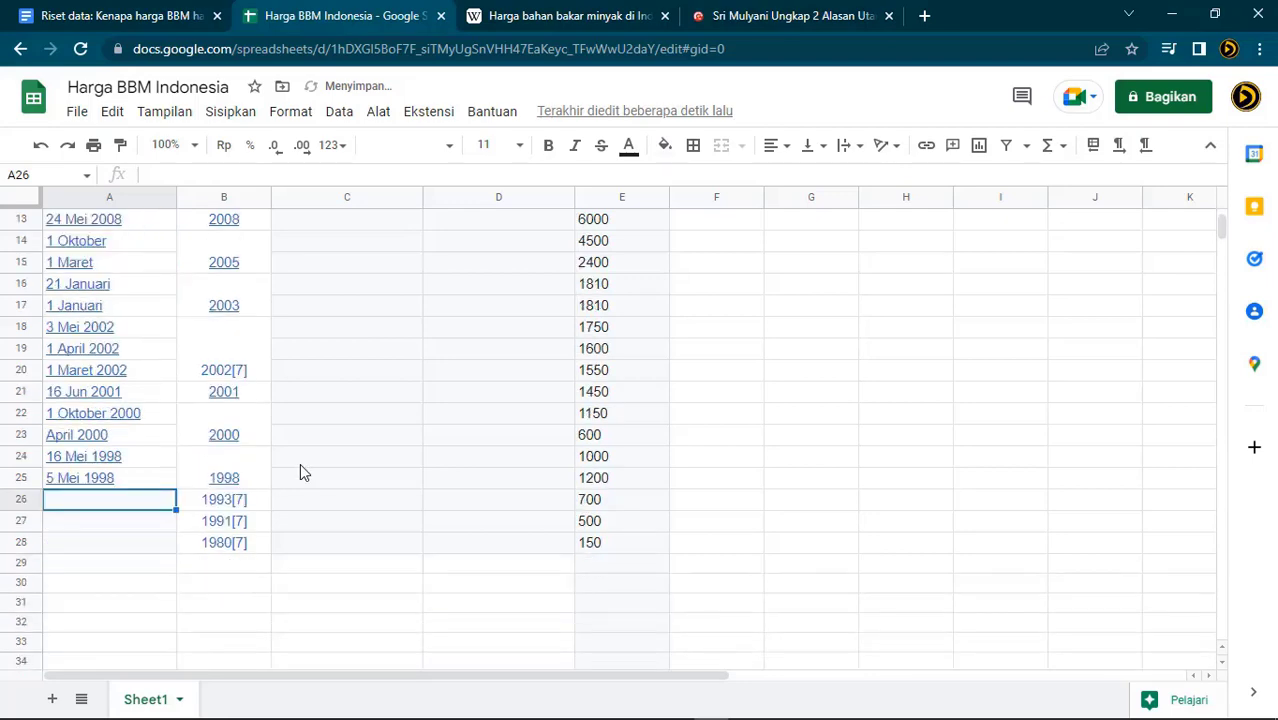
pyautogui.scroll(4, 300, 471)
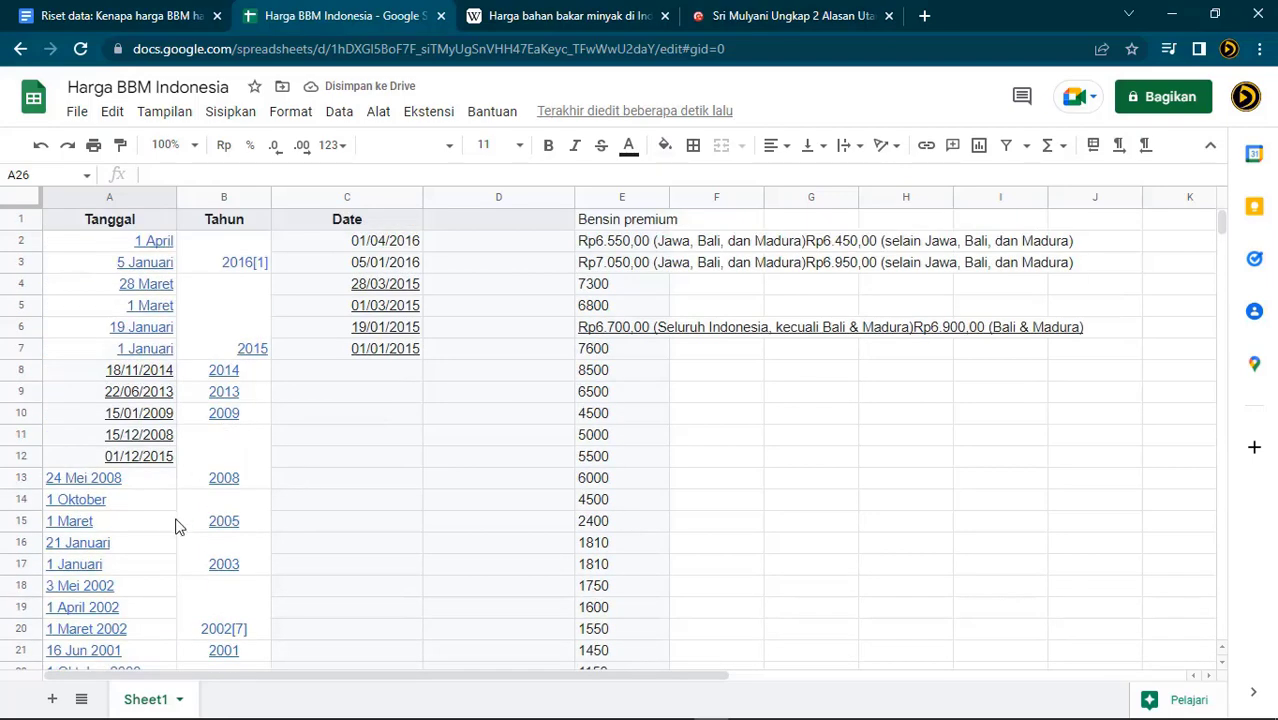
# Paint A12's format onto A13:A25 so they show as dd/mm/yyyy dates
pyautogui.click(151, 458)
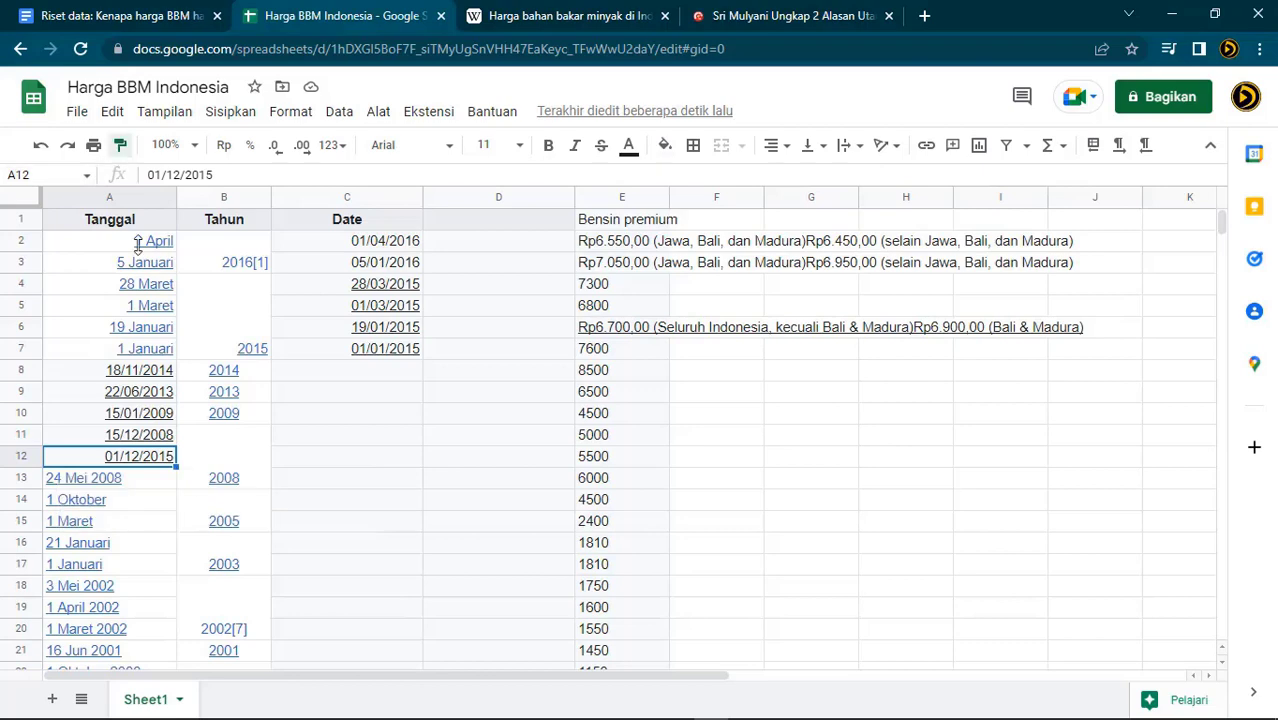
pyautogui.moveTo(130, 478); pyautogui.dragTo(163, 451)
pyautogui.hotkey('ctrl', 'shift', '3')
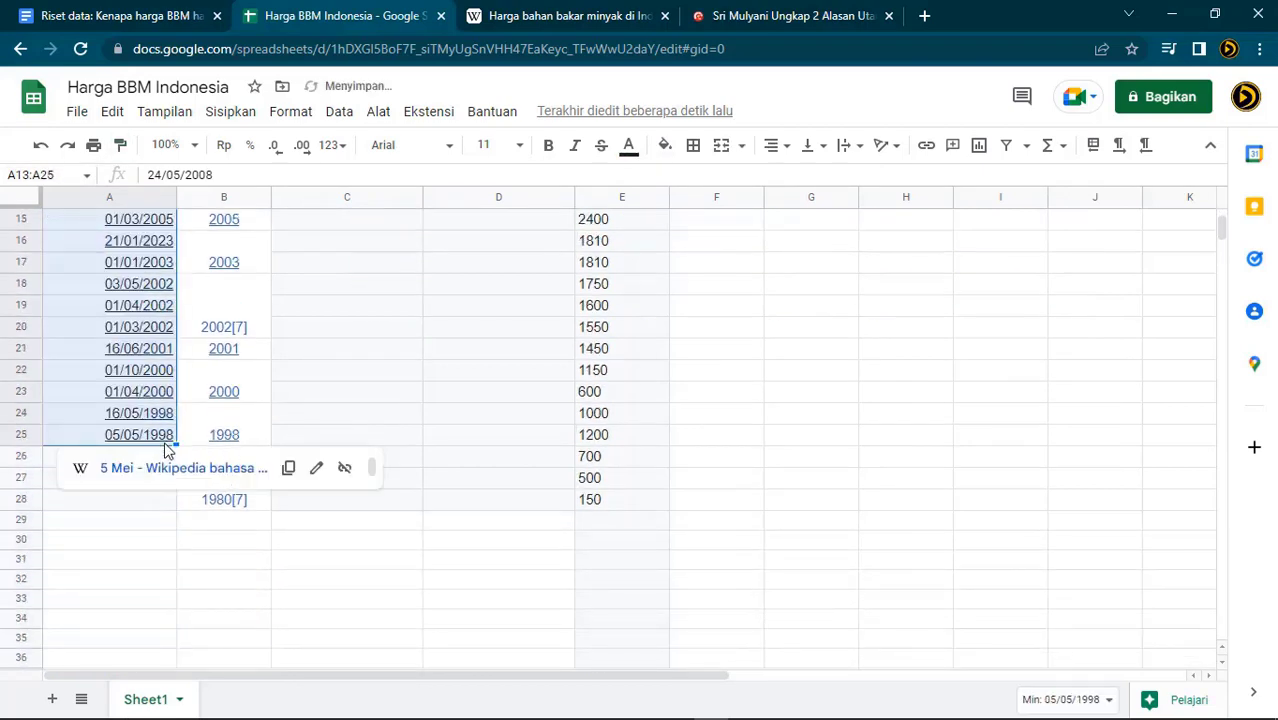
pyautogui.click(238, 604)
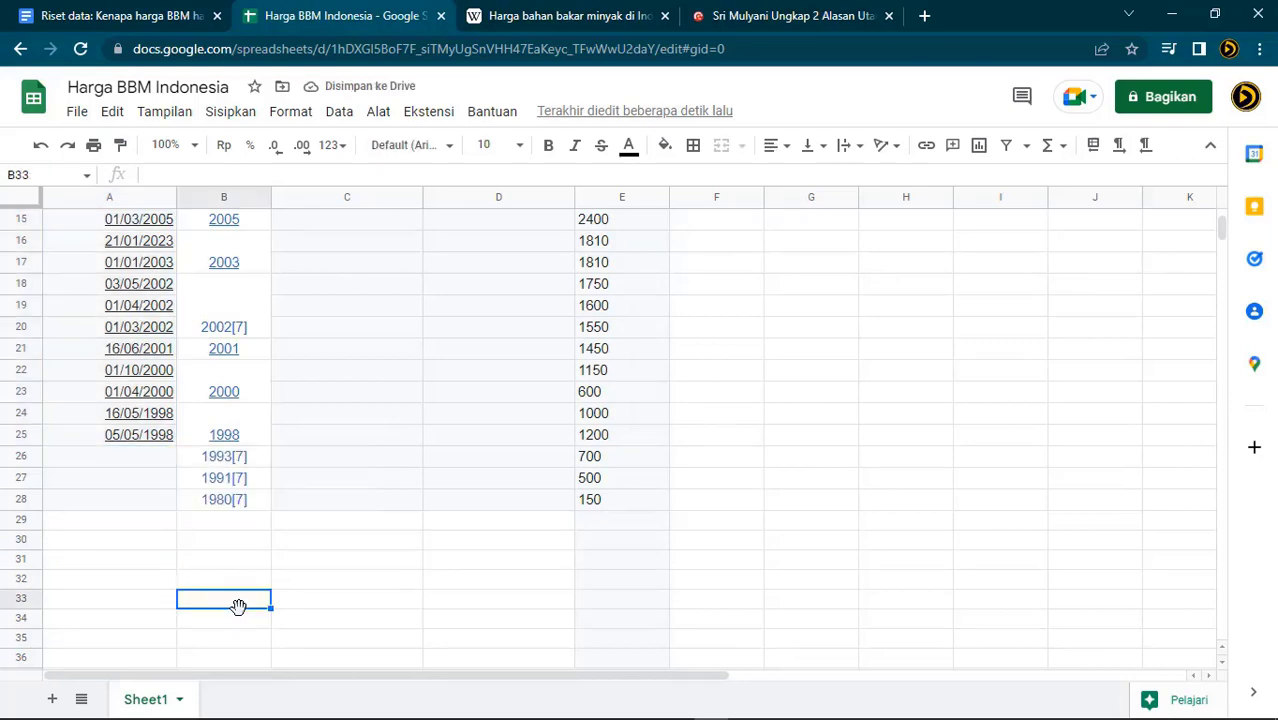
pyautogui.click(165, 458)
# Copy the dates in A8:A25 into the Date column starting at C8
pyautogui.scroll(2, 176, 490)
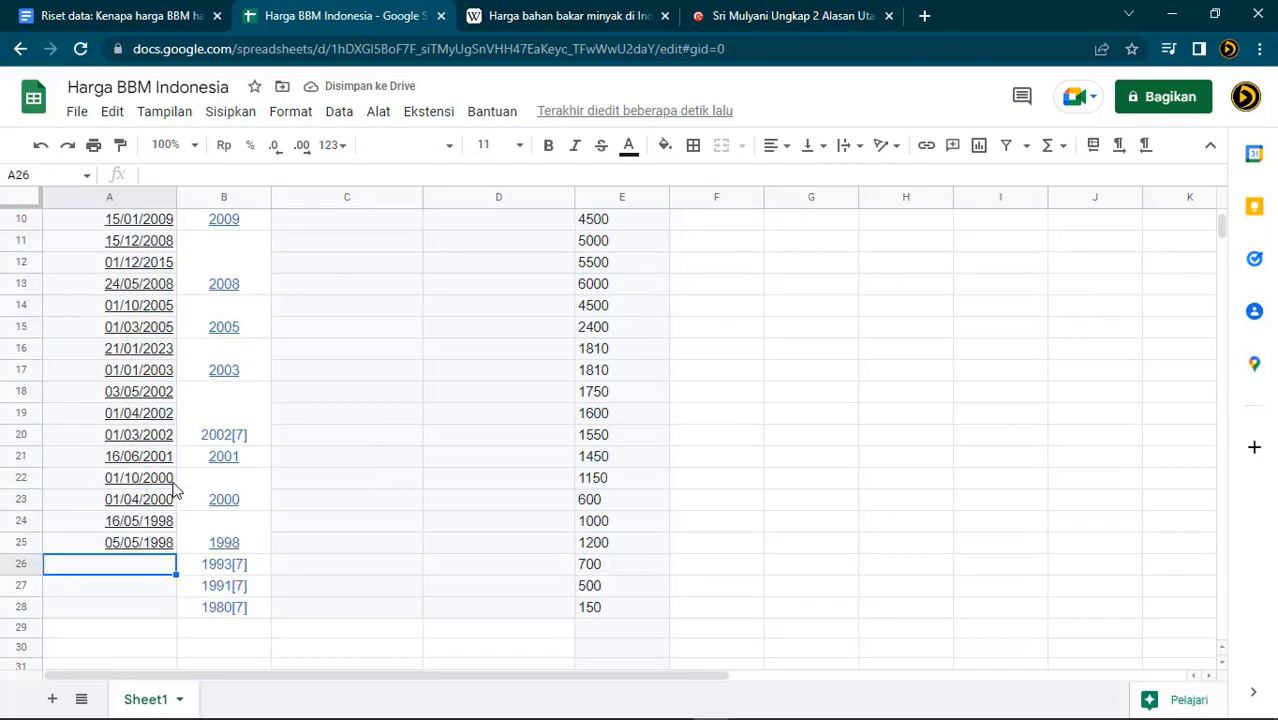
pyautogui.scroll(3, 175, 490)
pyautogui.click(88, 327)
pyautogui.moveTo(83, 372); pyautogui.dragTo(97, 527)
pyautogui.hotkey('ctrl', 'c')
pyautogui.scroll(3, 430, 480)
pyautogui.click(345, 314)
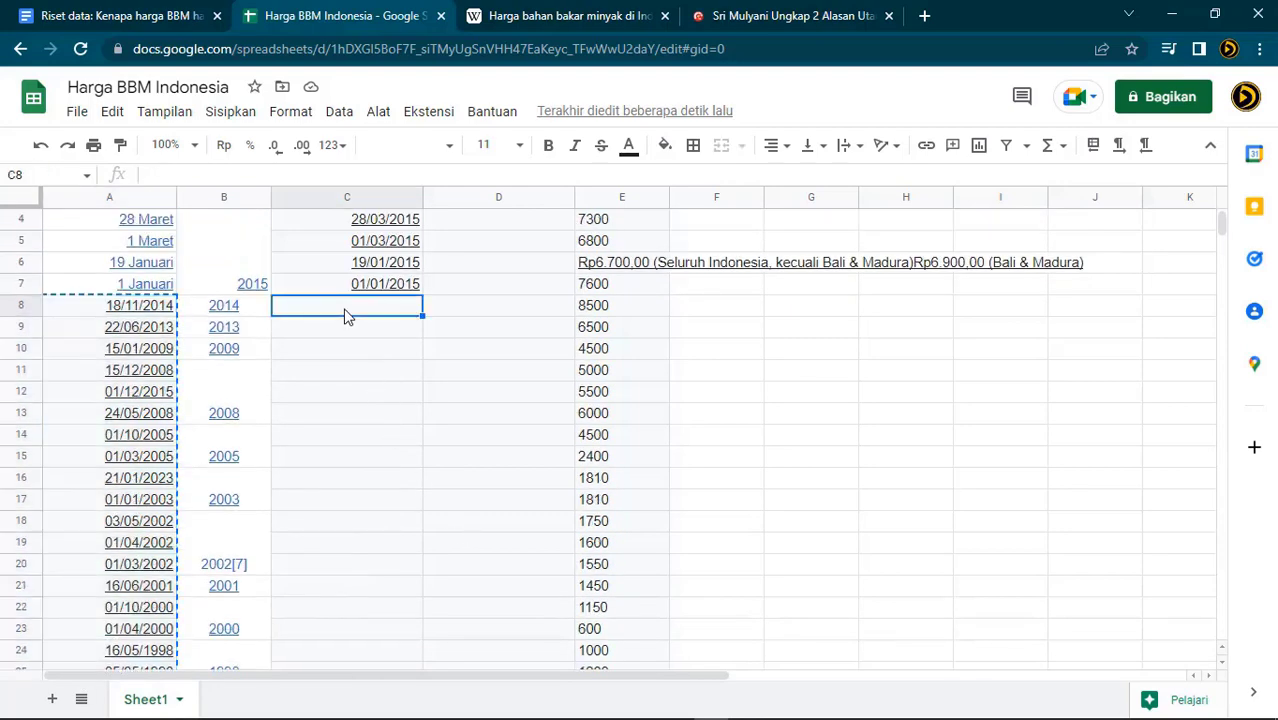
pyautogui.hotkey('ctrl', 'v')
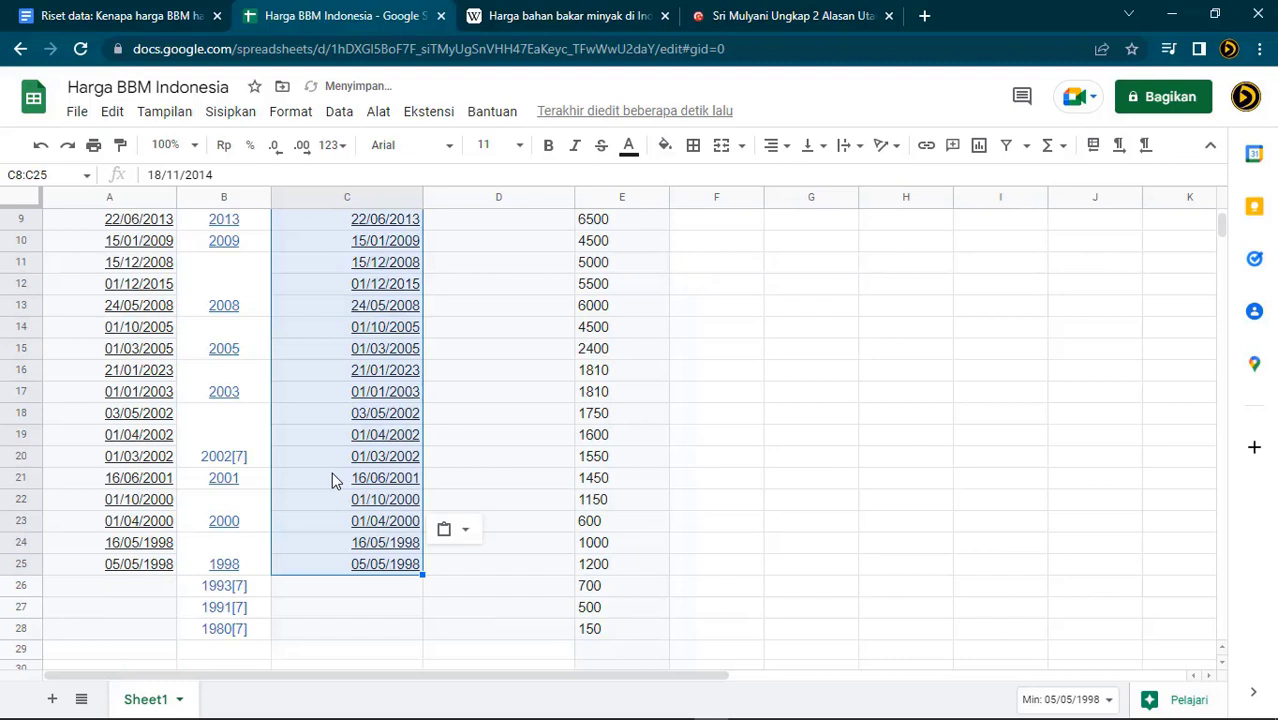
# Enter 01/01/1993, 01/01/1991 and 01/01/1980 into C26:C28
pyautogui.click(317, 588)
pyautogui.write('01/01/')
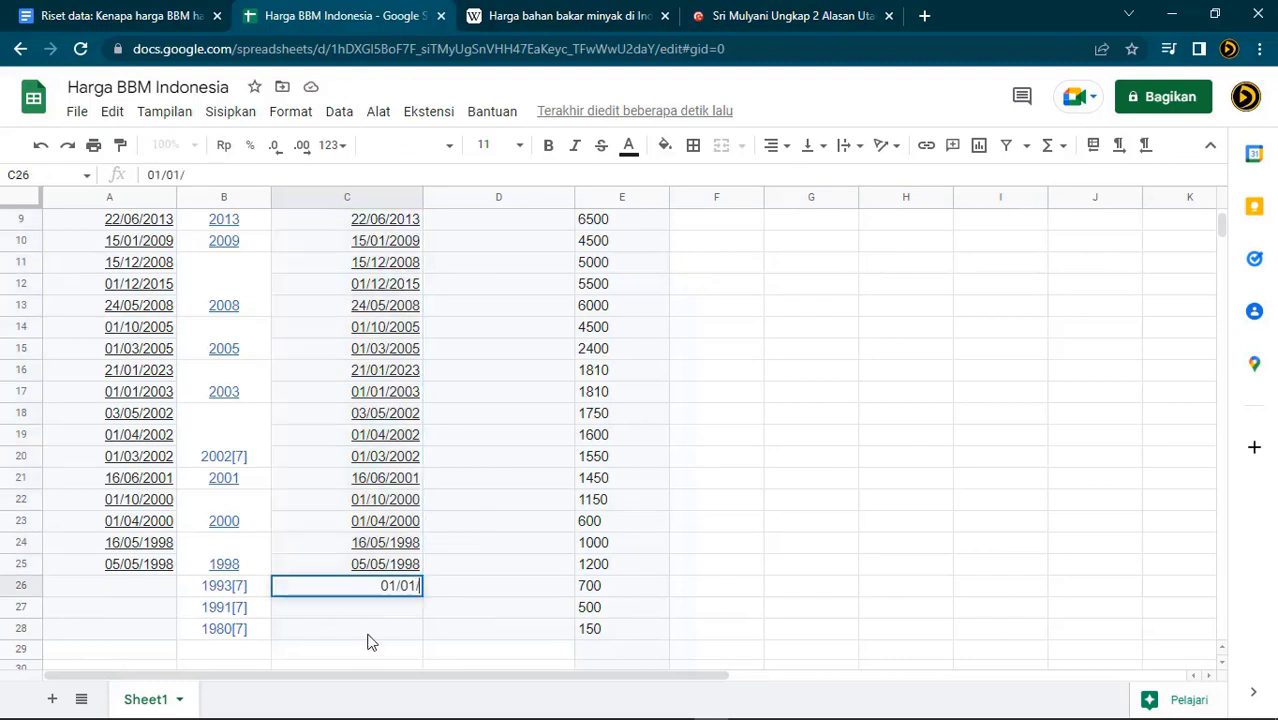
pyautogui.write('1993')
pyautogui.press('Return')
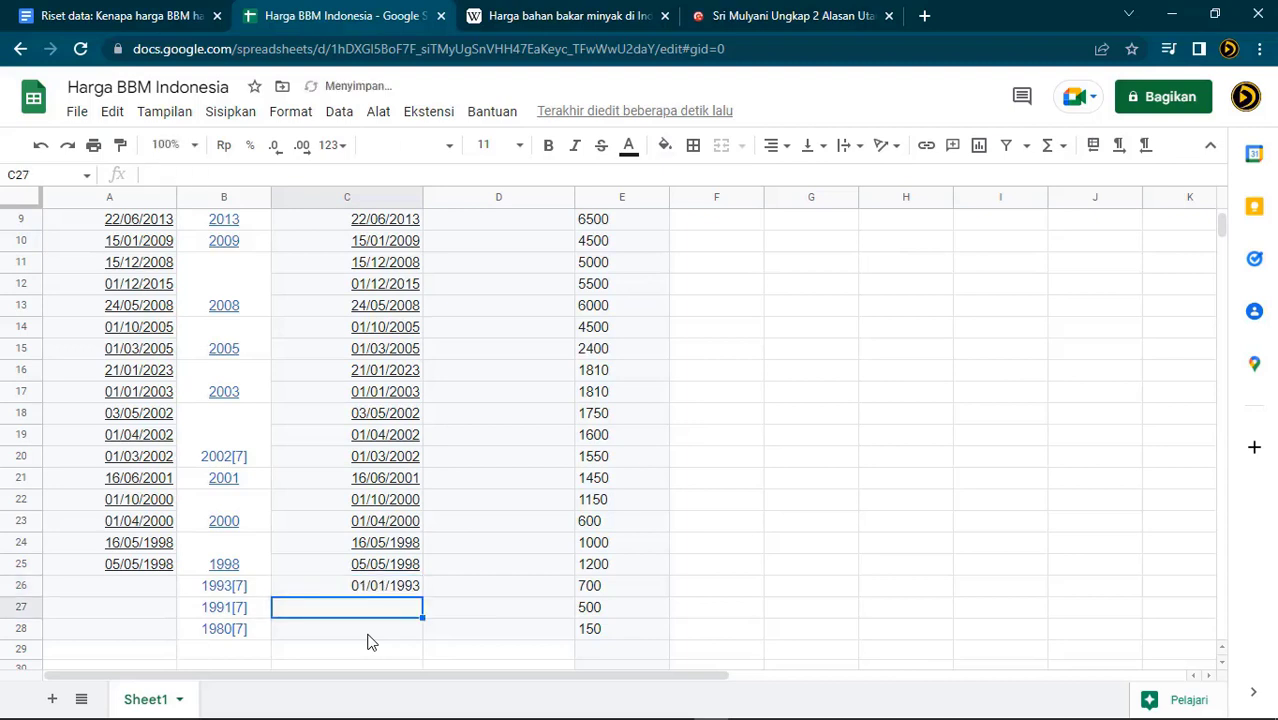
pyautogui.write('01/01')
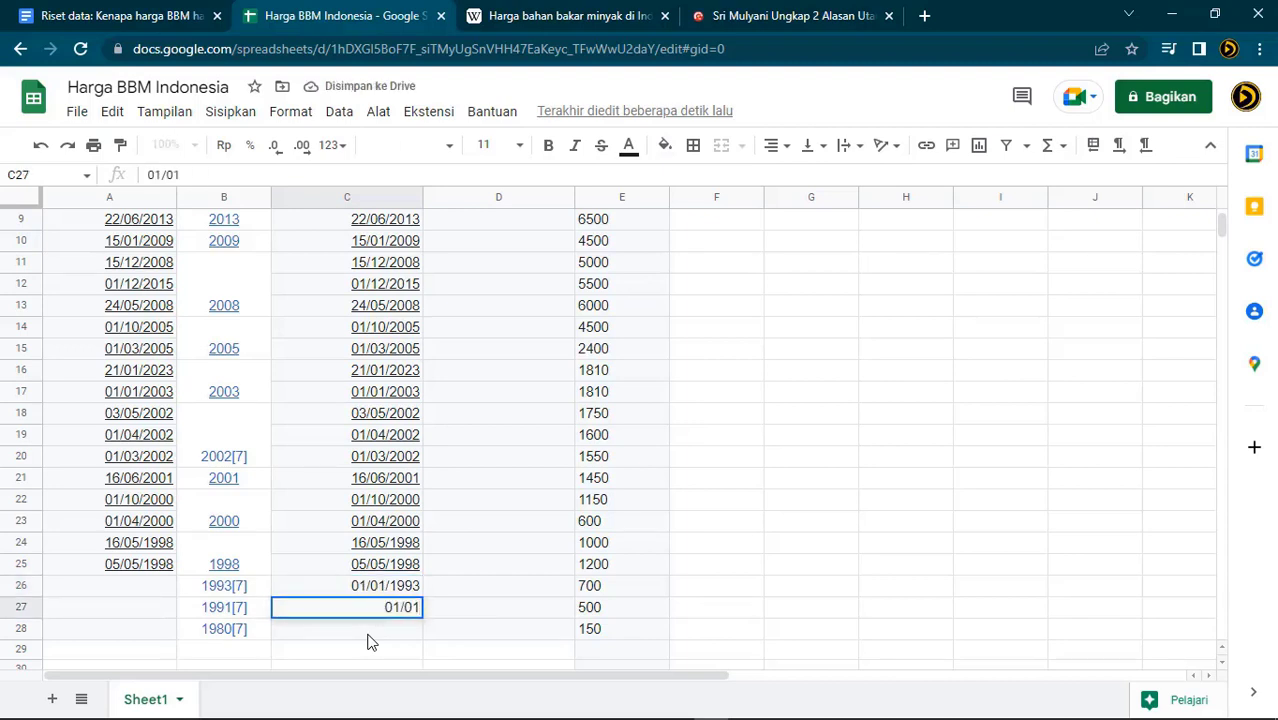
pyautogui.write('/1991')
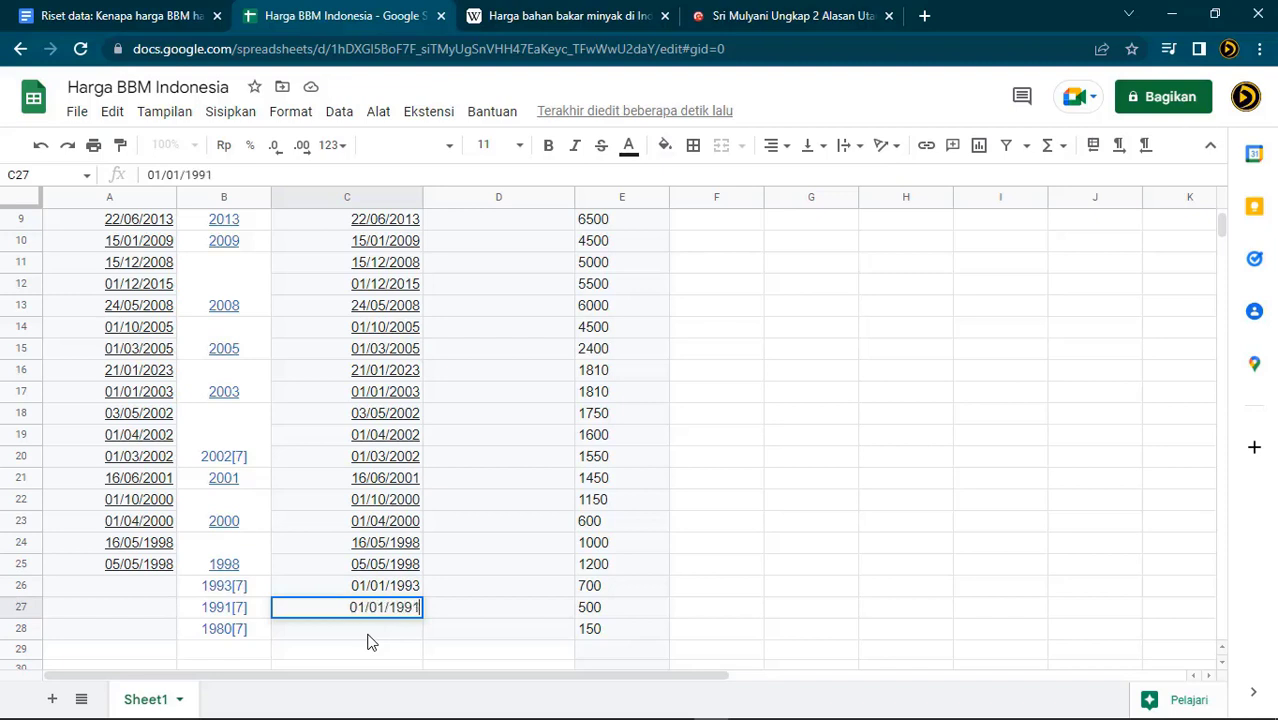
pyautogui.press('Return')
pyautogui.write('01/01/')
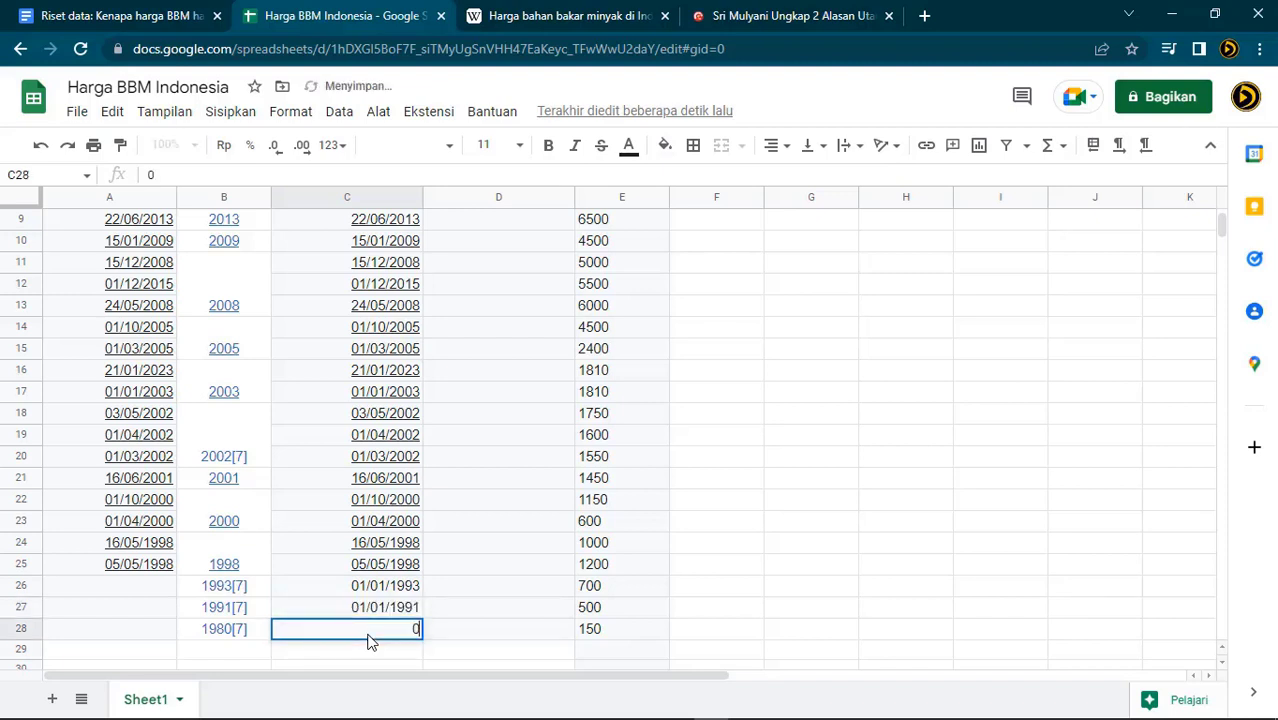
pyautogui.write('1980')
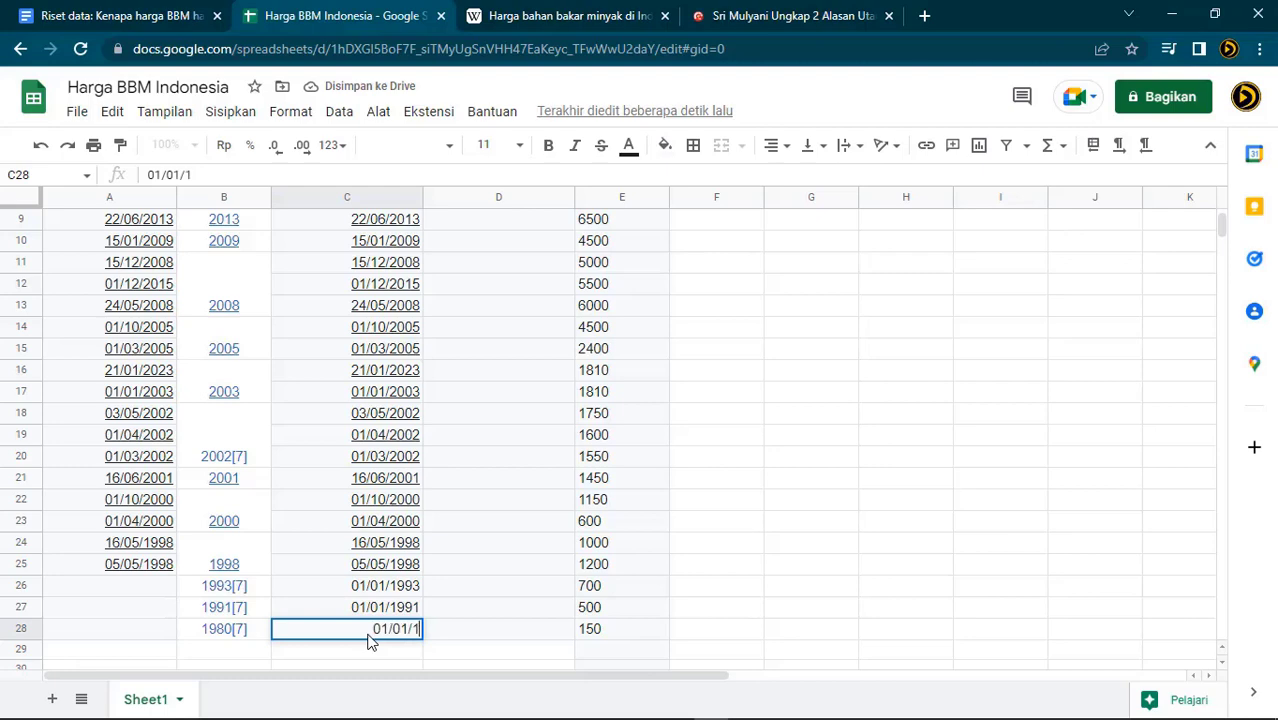
pyautogui.press('Return')
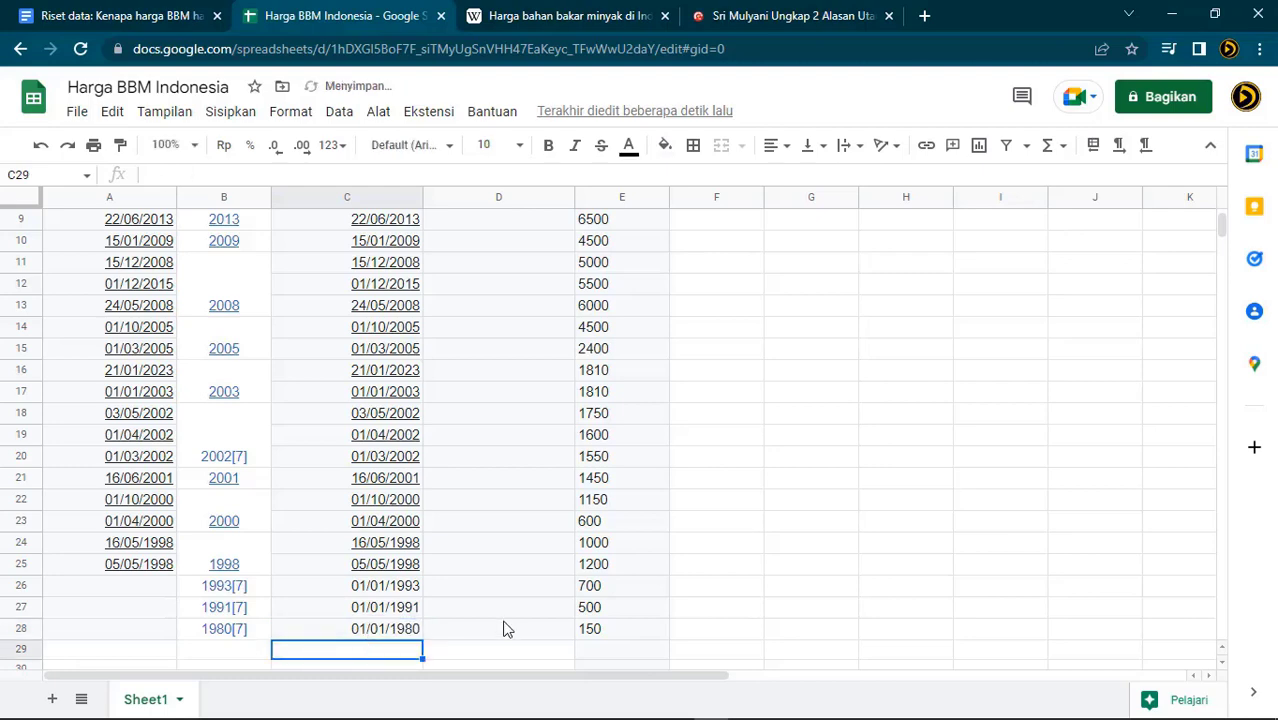
pyautogui.scroll(3, 505, 630)
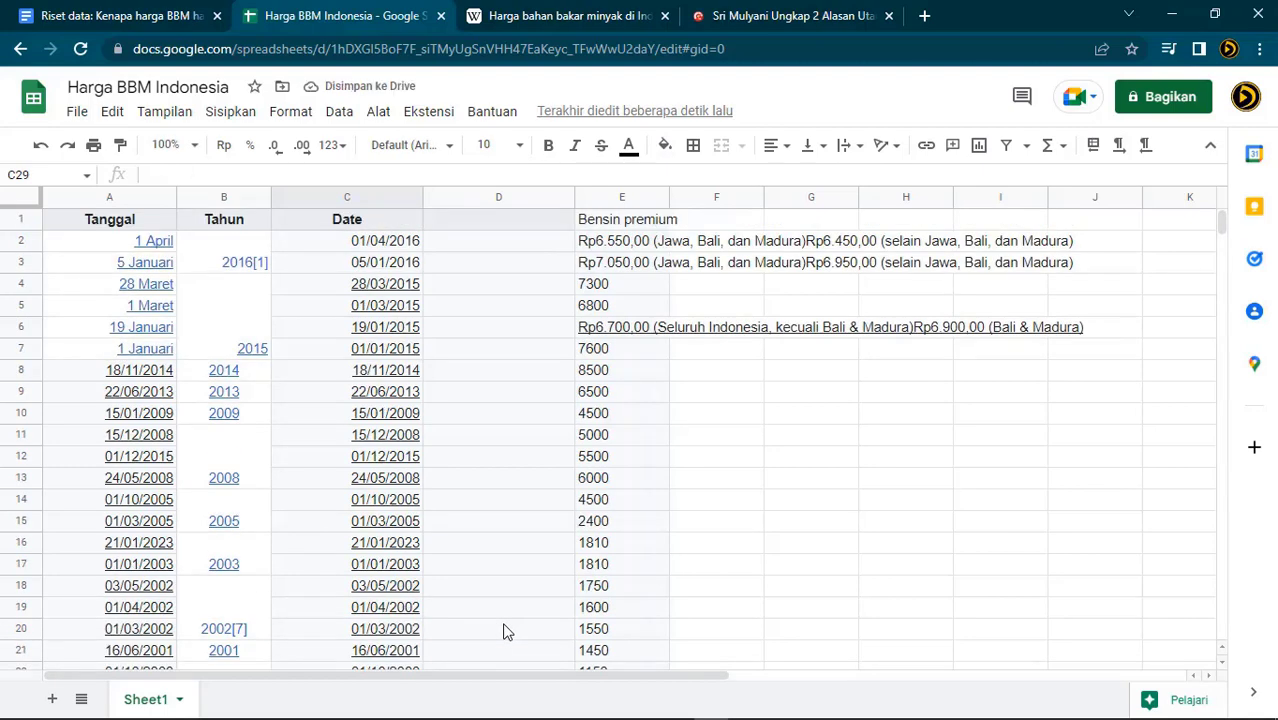
# Replace the rupiah text with plain prices: 6550 in E2, 7050 in E3, 6700 in E6
pyautogui.click(640, 250)
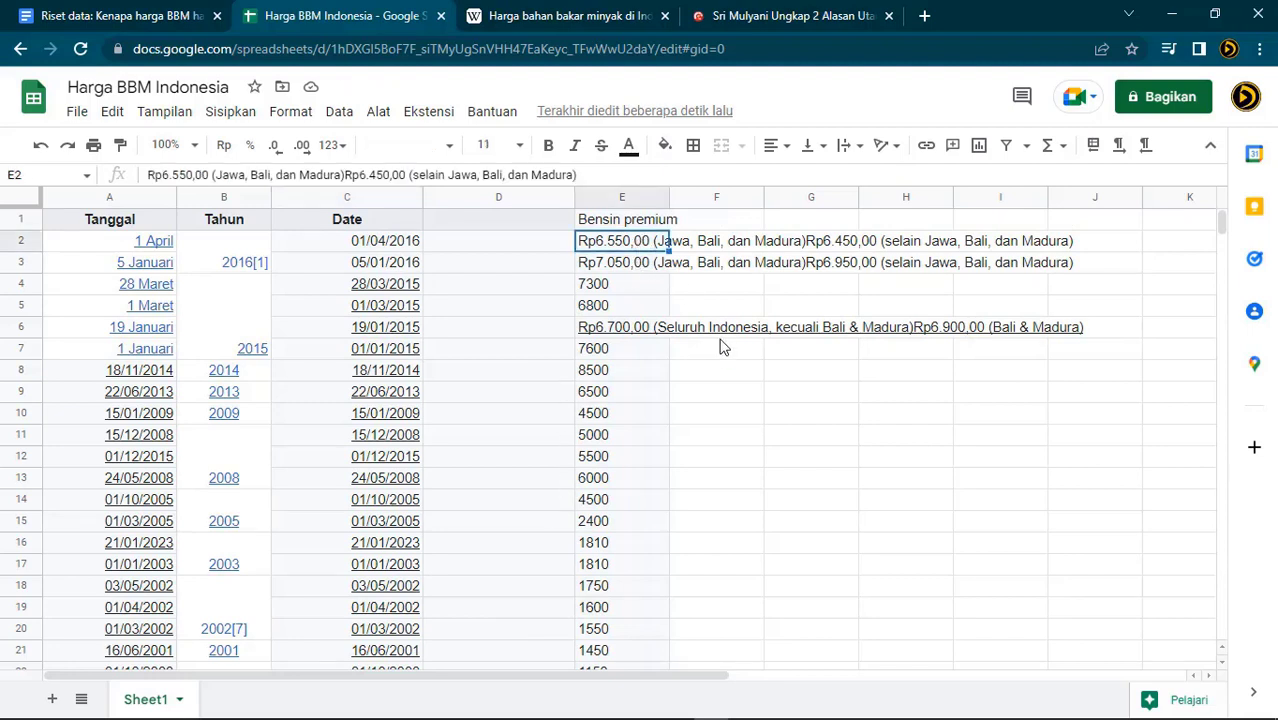
pyautogui.write('6550')
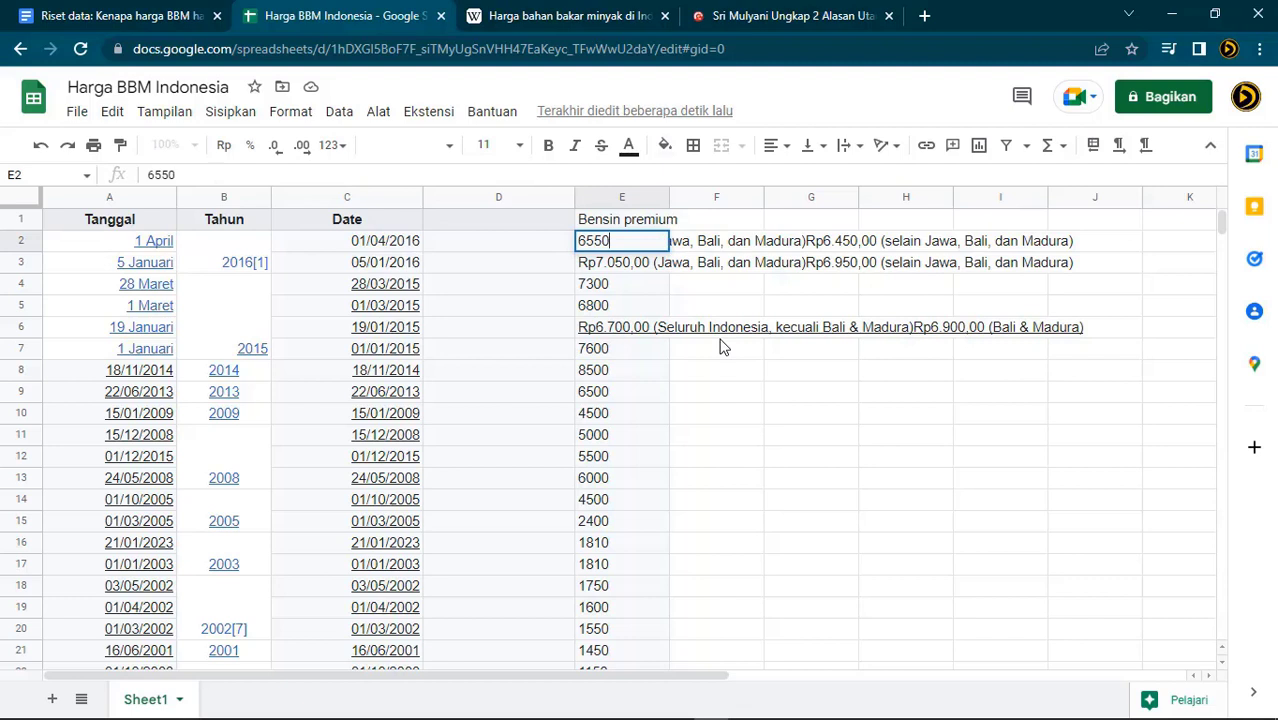
pyautogui.press('Return')
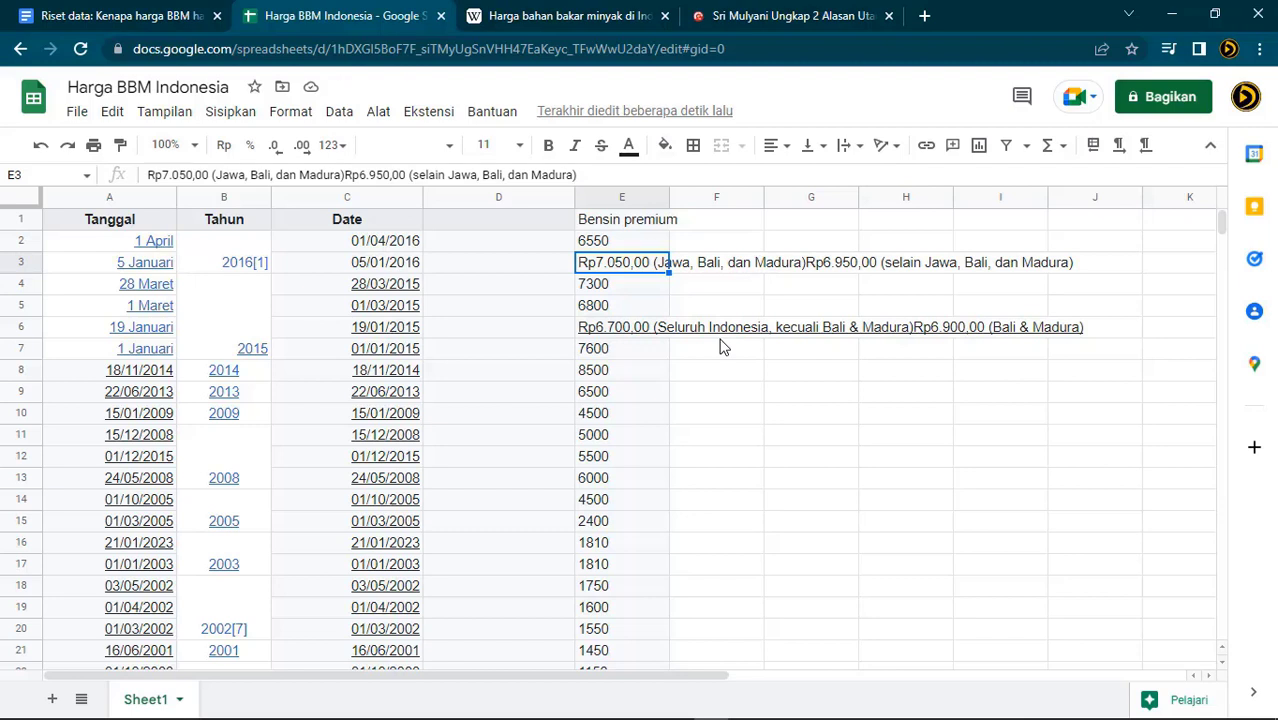
pyautogui.write('7050')
pyautogui.press('Return')
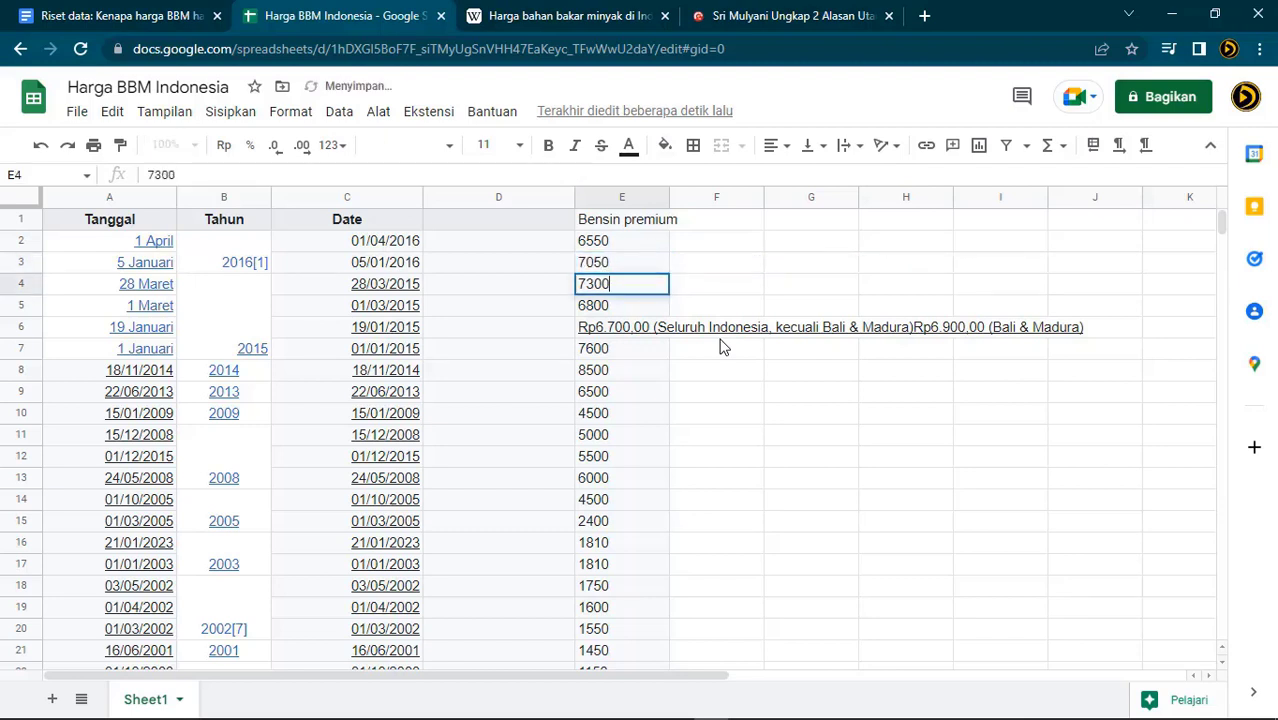
pyautogui.press('Down')
pyautogui.press('Down')
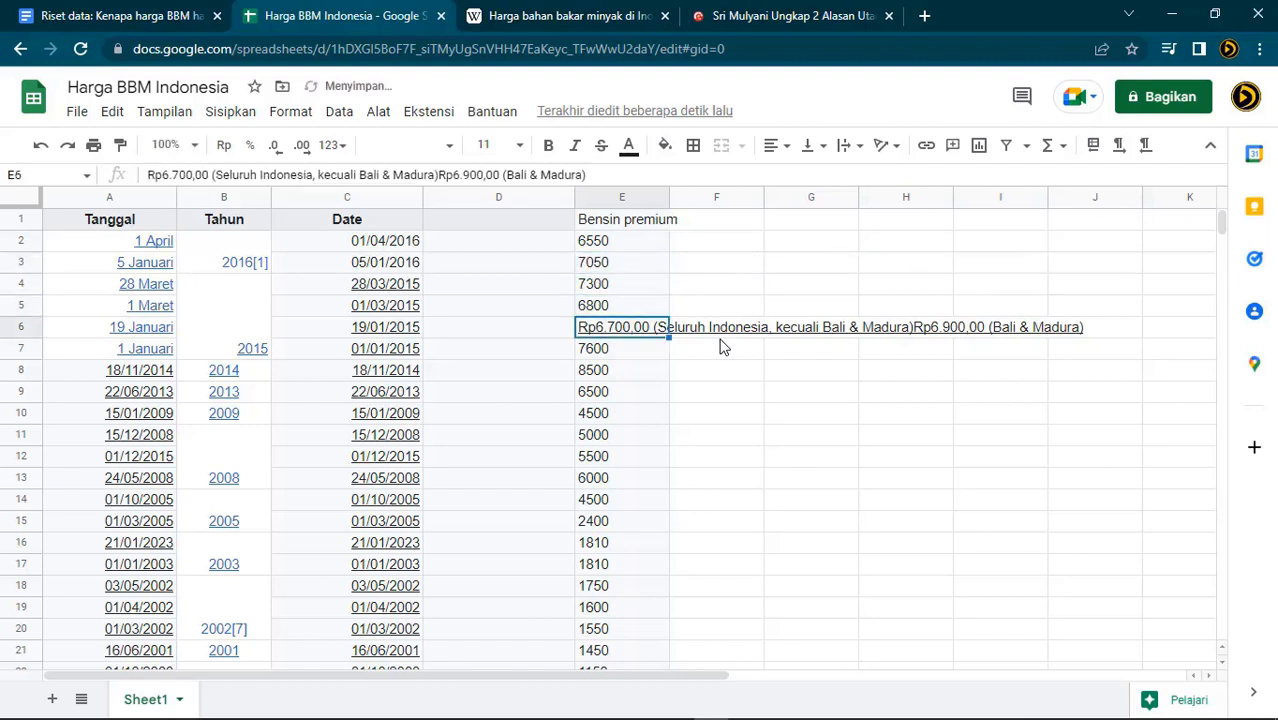
pyautogui.write('6700')
pyautogui.press('Return')
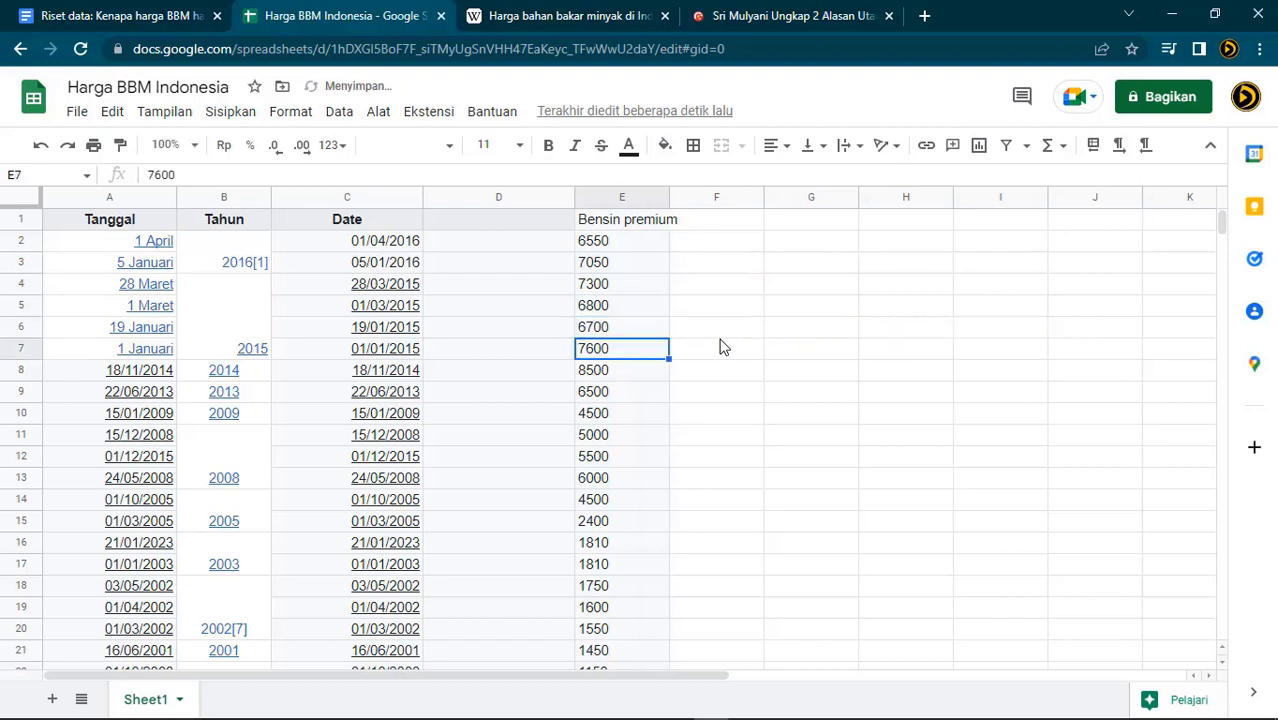
pyautogui.click(877, 467)
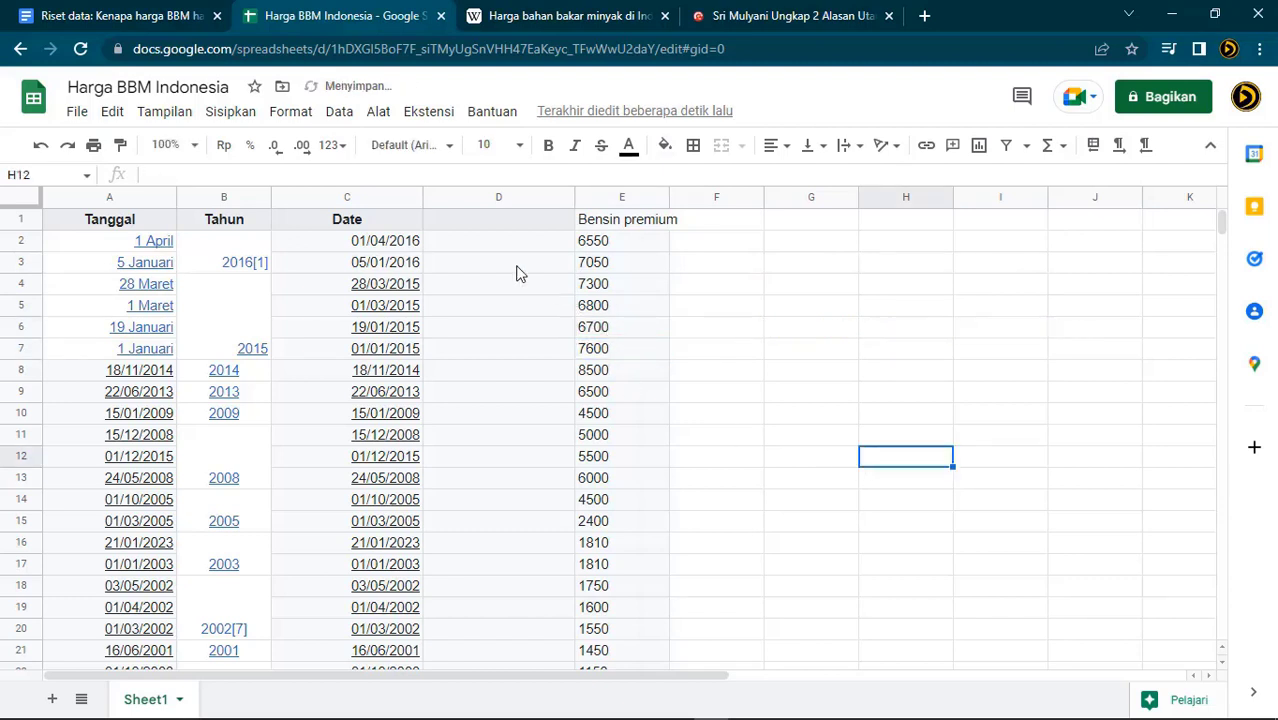
# Delete the empty column D, then the Tanggal and Tahun columns A–B
pyautogui.click(504, 197)
pyautogui.rightClick(504, 197)
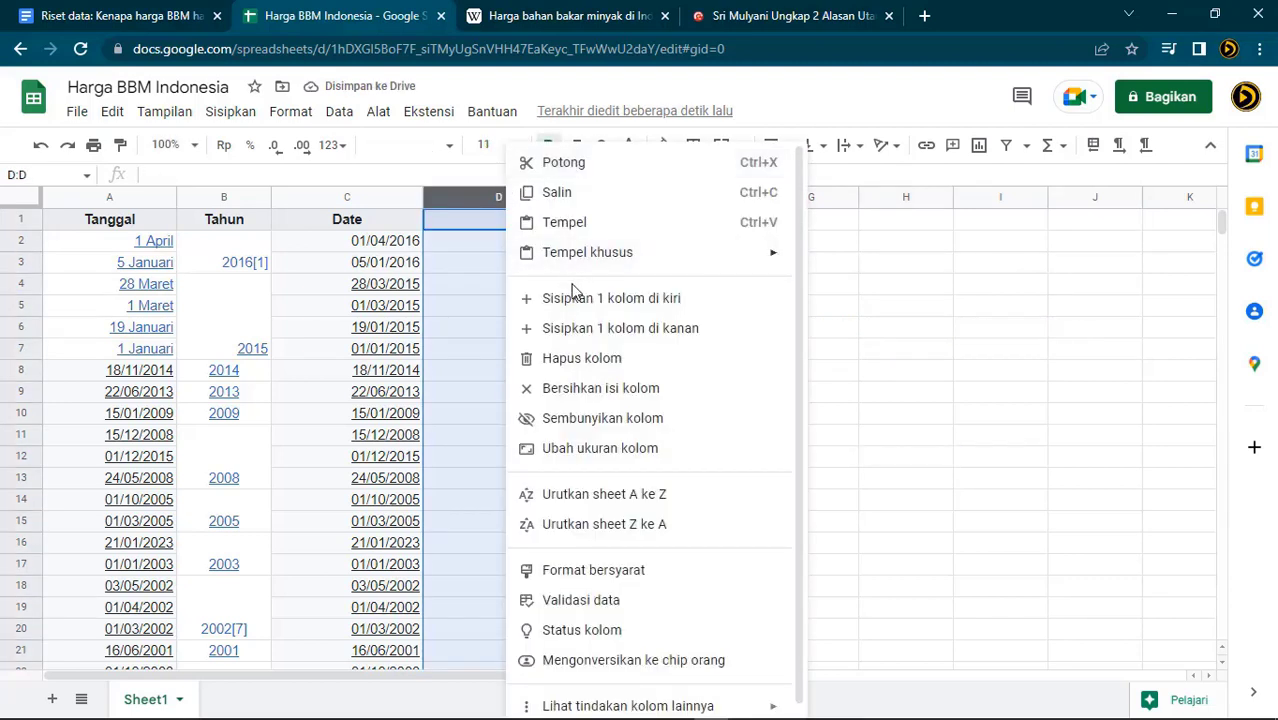
pyautogui.click(603, 166)
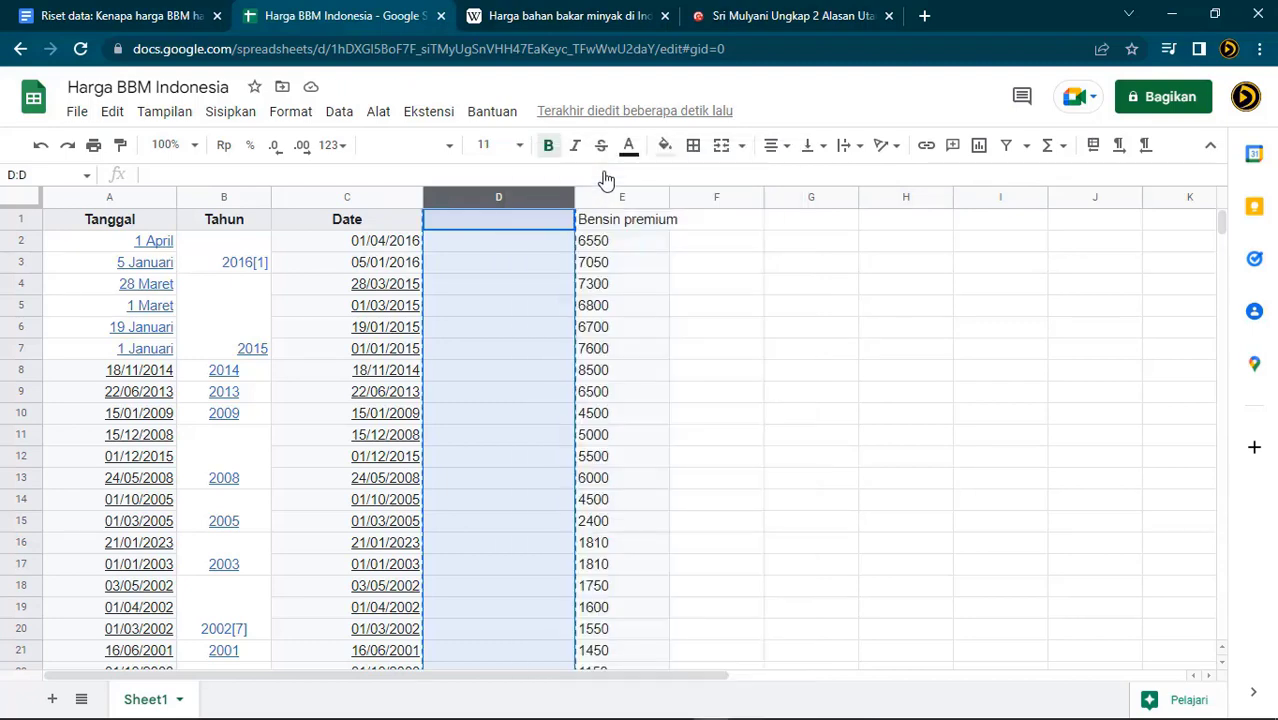
pyautogui.rightClick(520, 202)
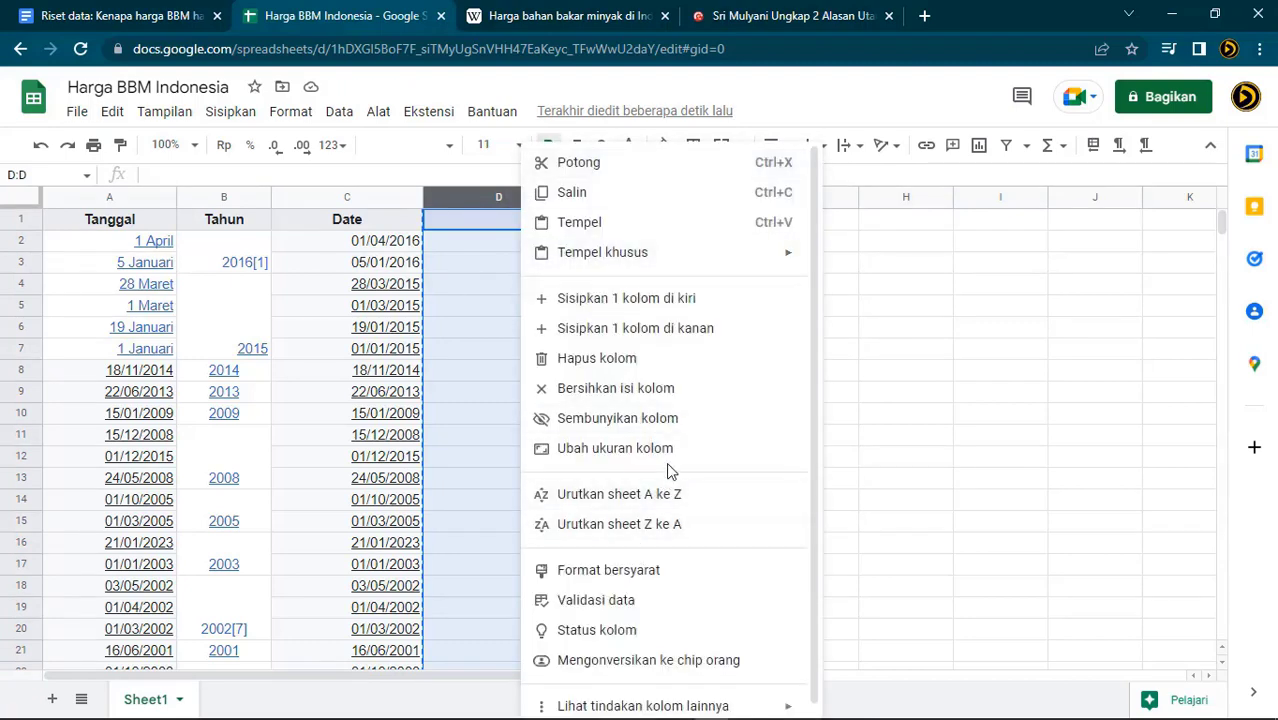
pyautogui.click(692, 366)
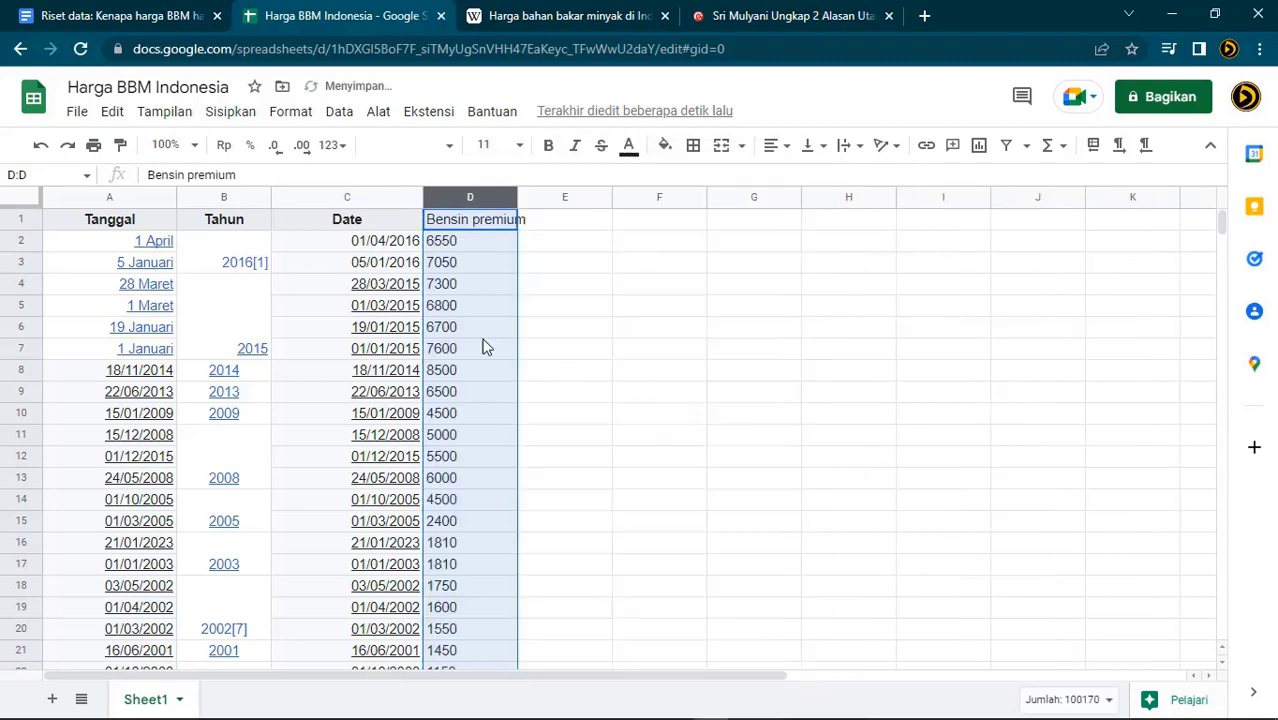
pyautogui.click(112, 197)
pyautogui.keyDown('shift'); pyautogui.click(205, 203); pyautogui.keyUp('shift')
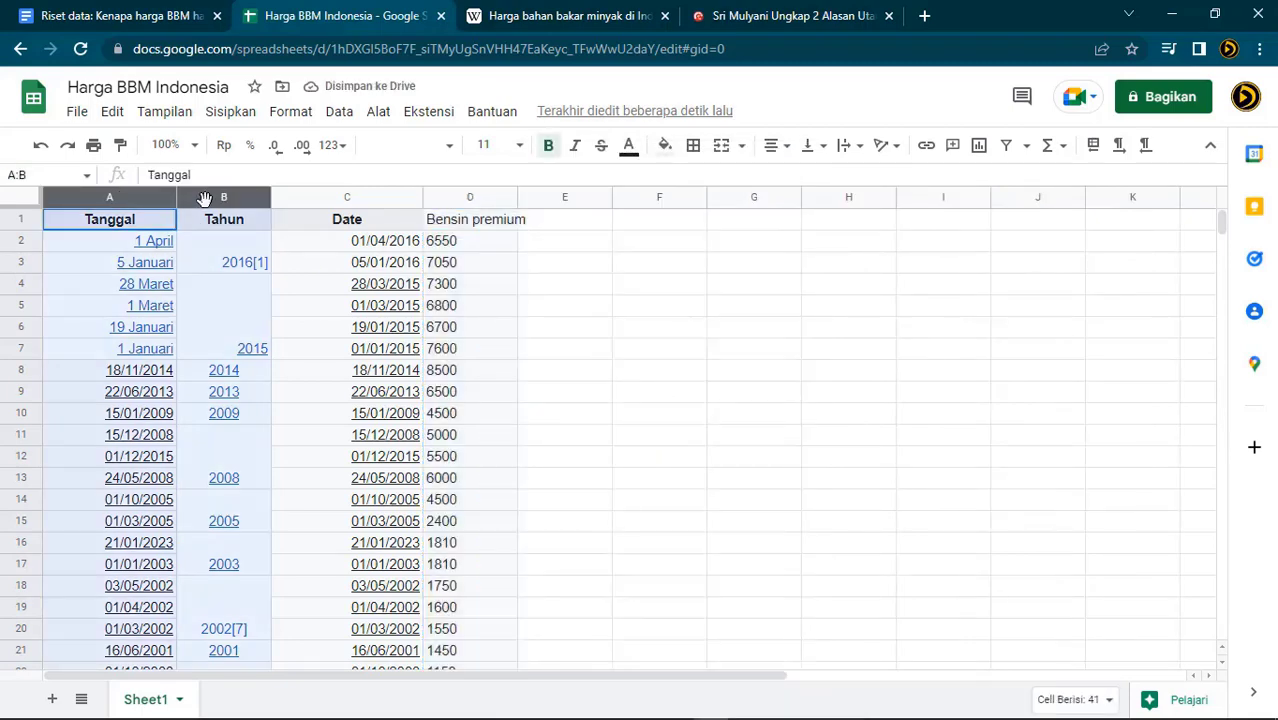
pyautogui.rightClick(207, 208)
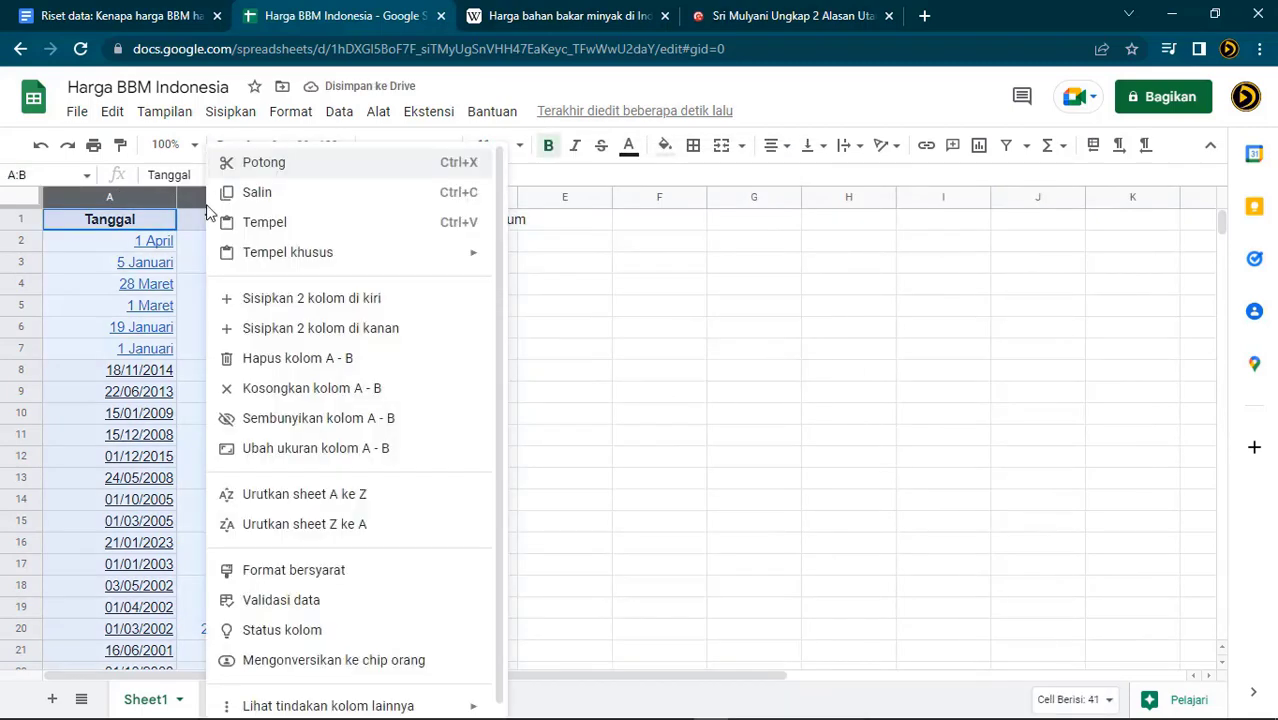
pyautogui.click(336, 368)
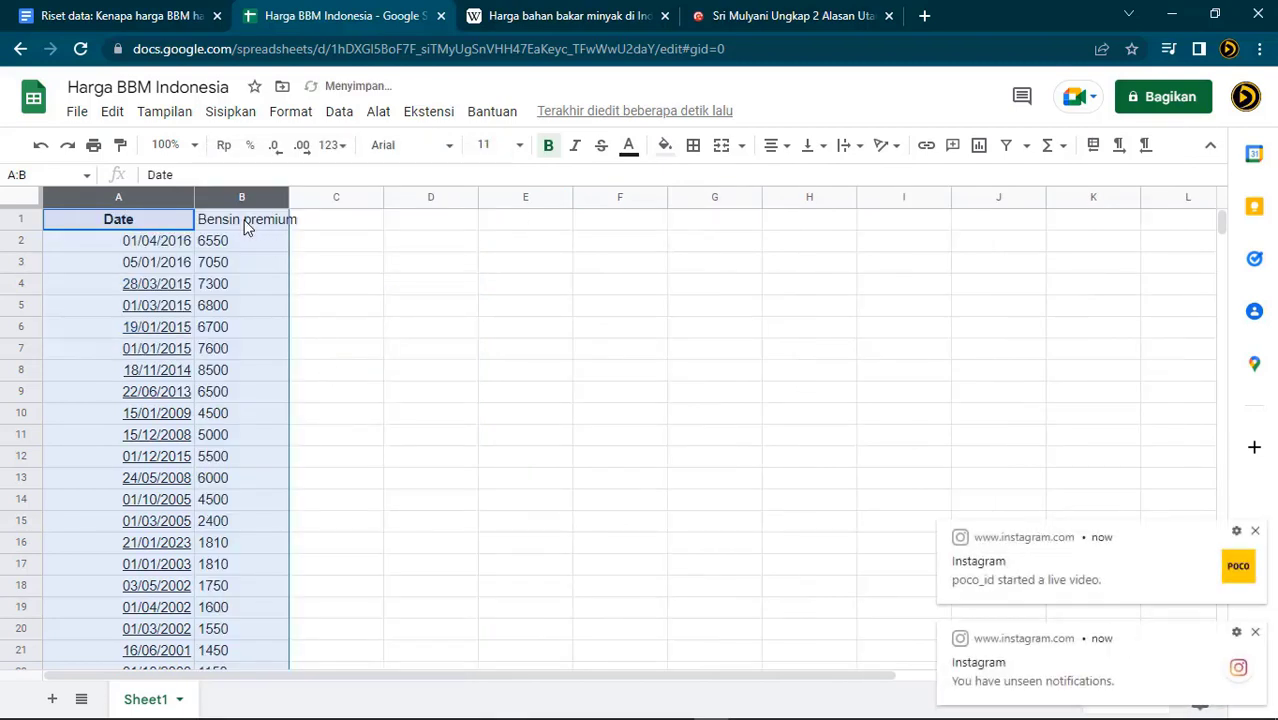
# Rename the Bensin premium header to Price
pyautogui.click(246, 222)
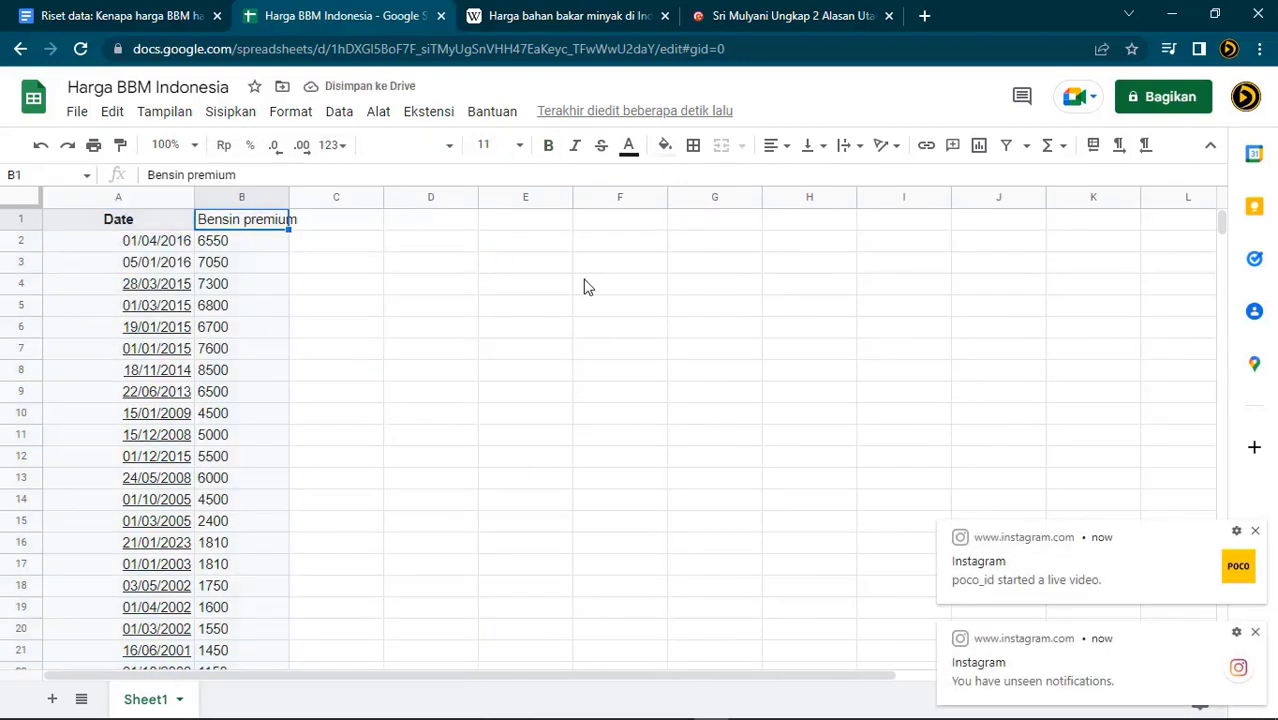
pyautogui.write('Price')
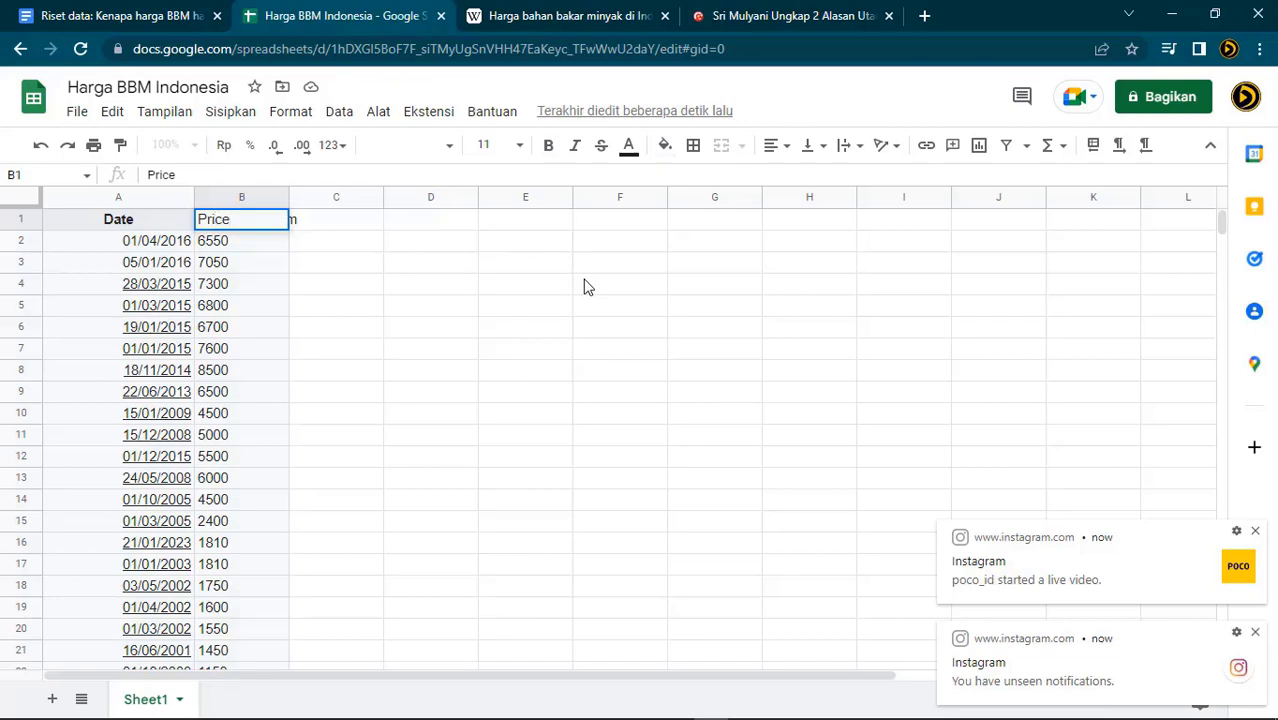
pyautogui.press('Return')
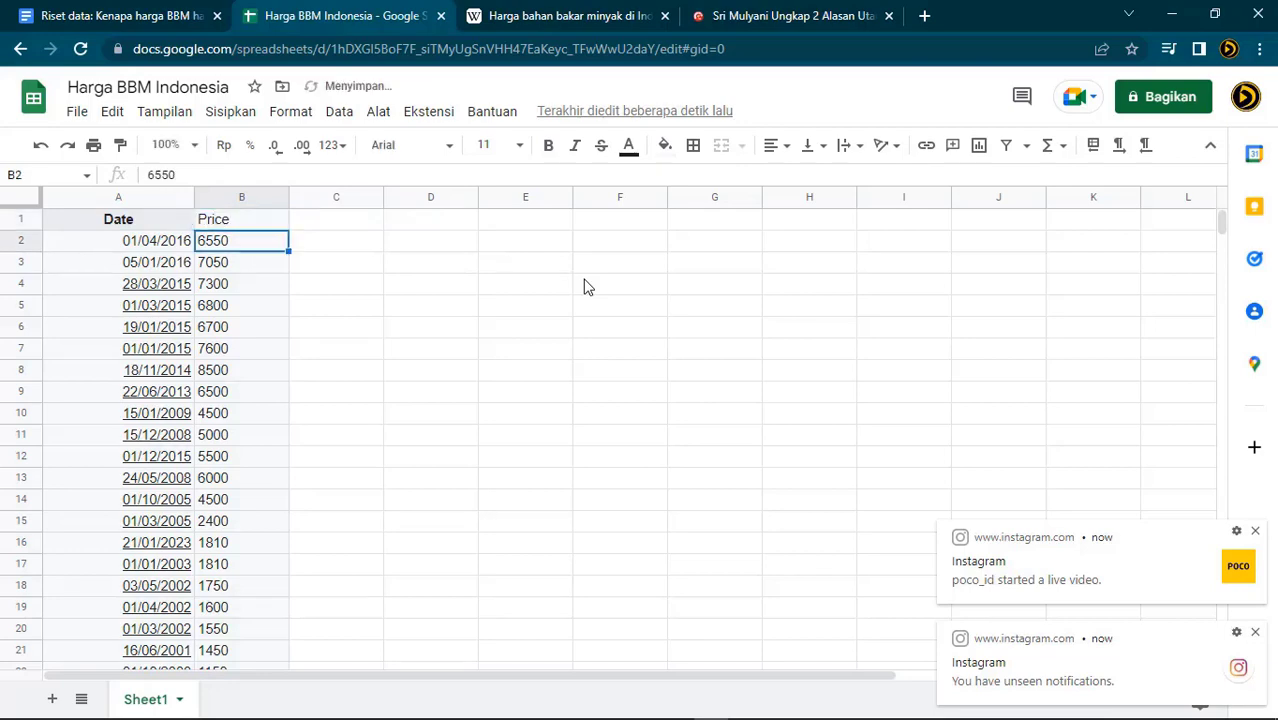
pyautogui.scroll(-5, 340, 502)
pyautogui.scroll(4, 350, 490)
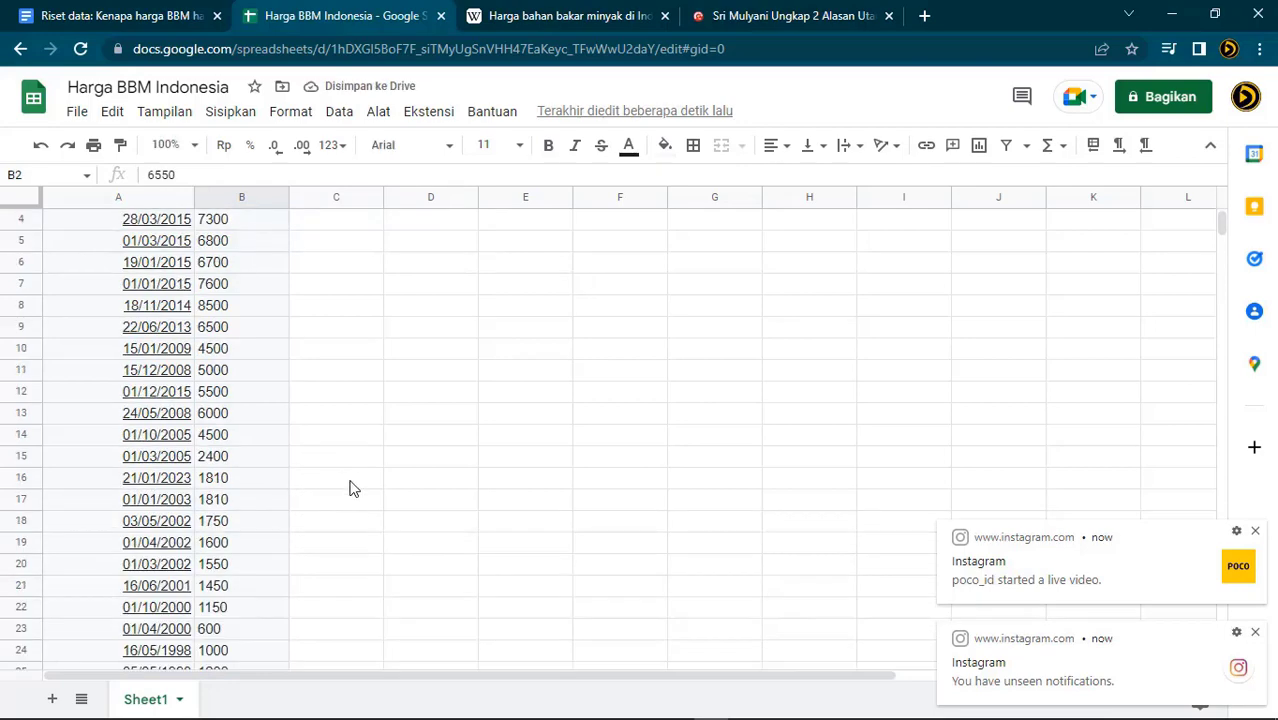
pyautogui.scroll(1, 350, 488)
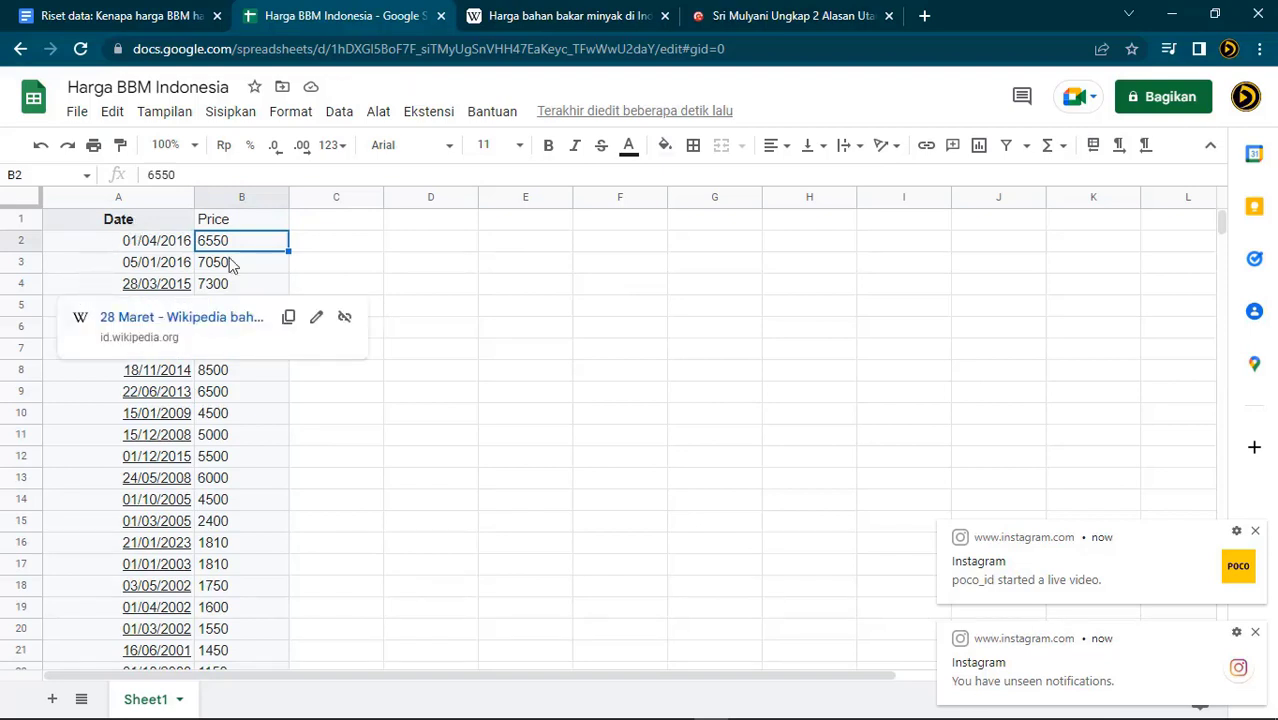
pyautogui.click(580, 389)
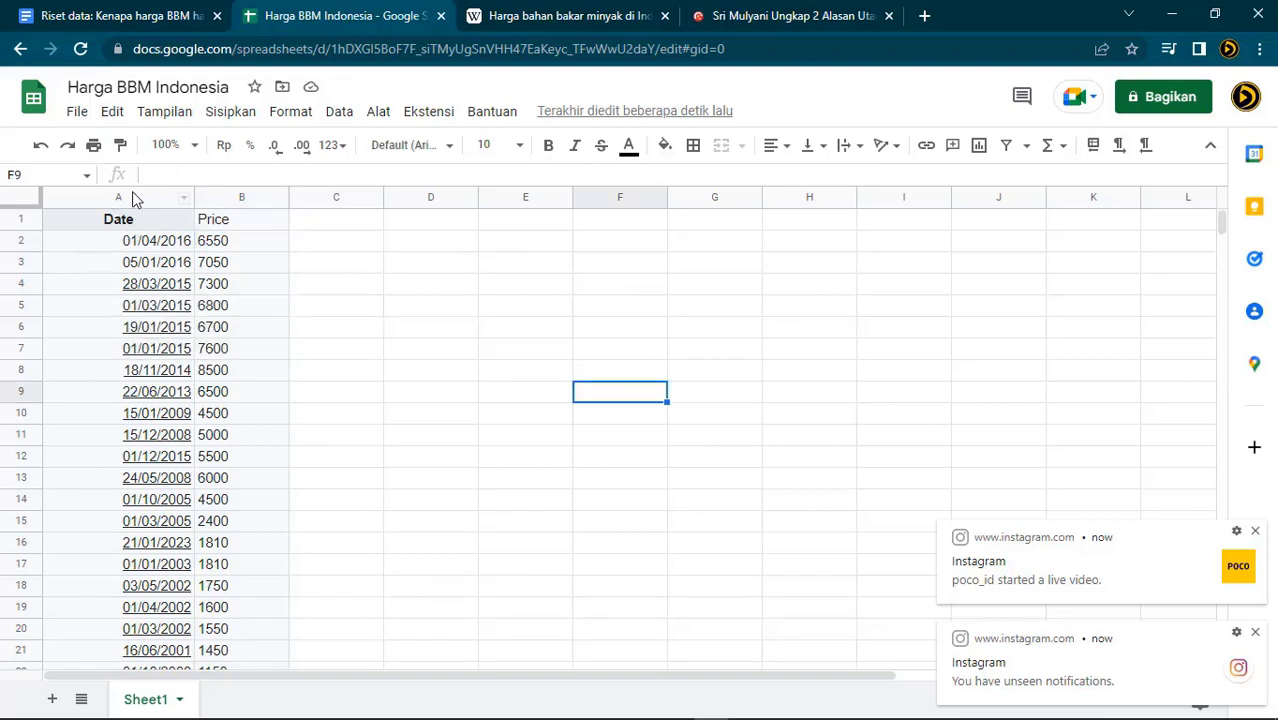
# Select A1:B28 and create a new filter view, Filter 1, over the Date and Price data
pyautogui.moveTo(77, 224); pyautogui.dragTo(230, 220)
pyautogui.moveTo(250, 307); pyautogui.dragTo(260, 488)
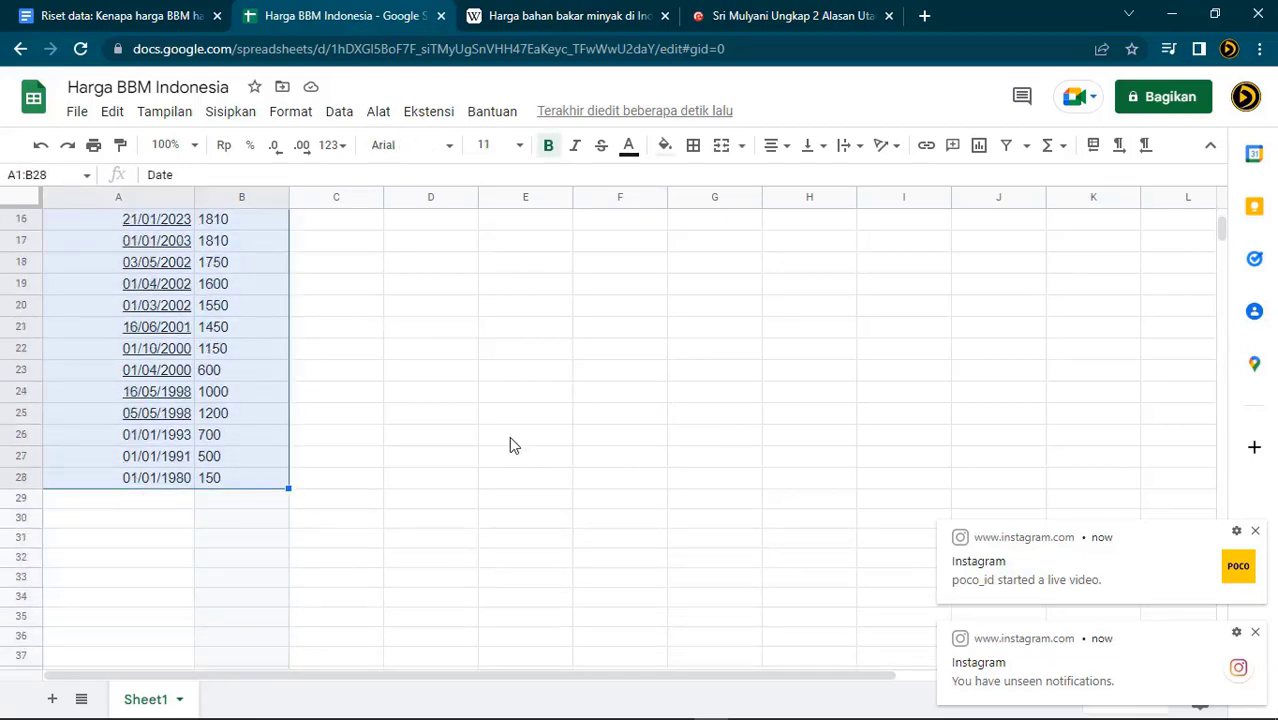
pyautogui.scroll(5, 509, 436)
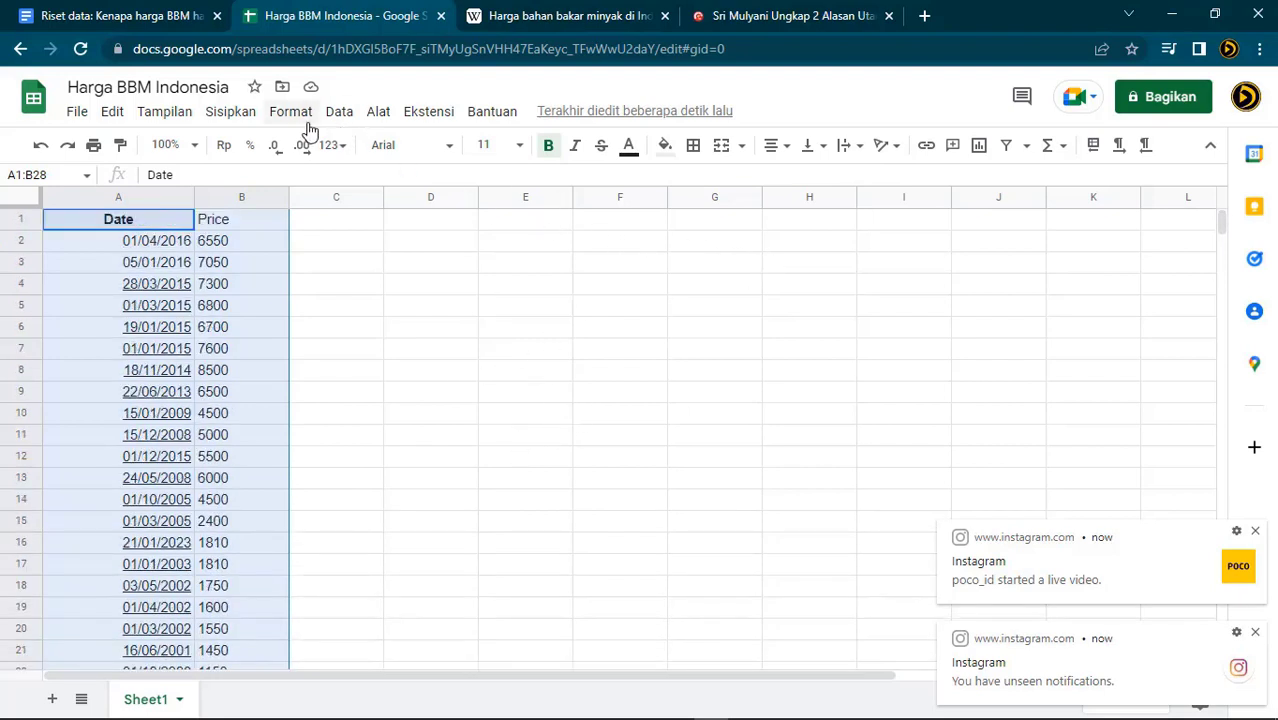
pyautogui.click(1025, 150)
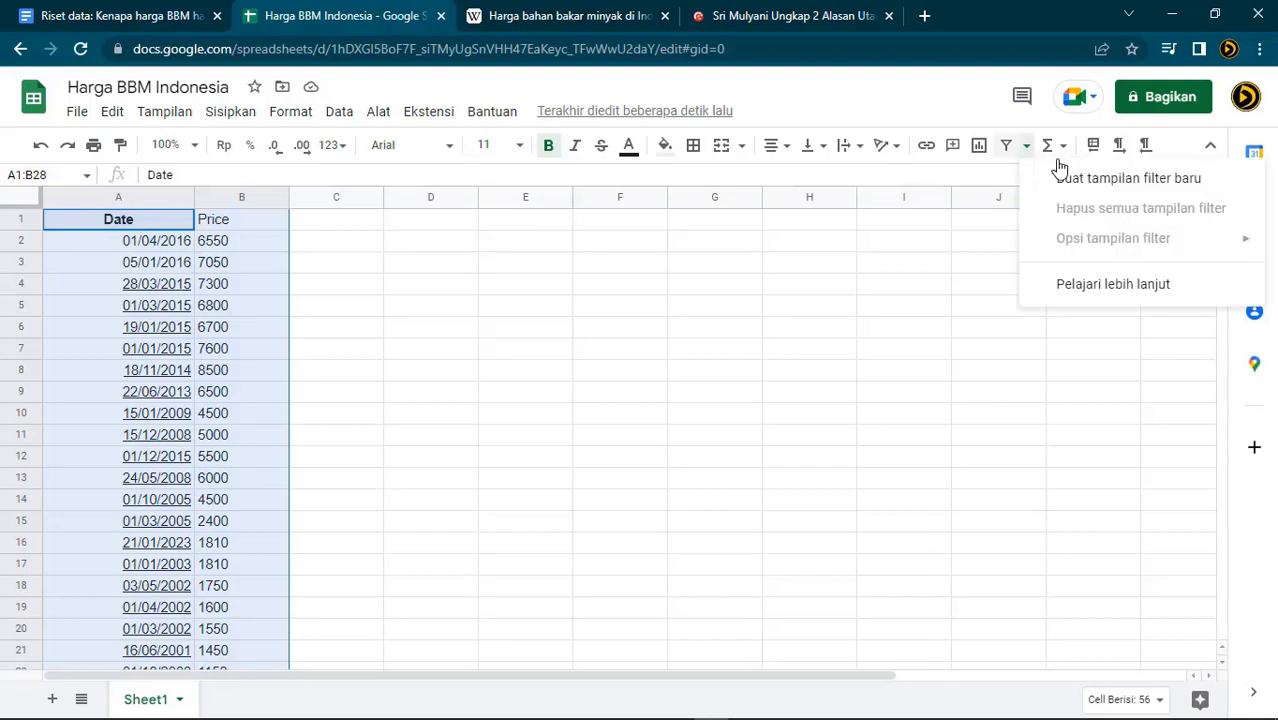
pyautogui.click(1144, 186)
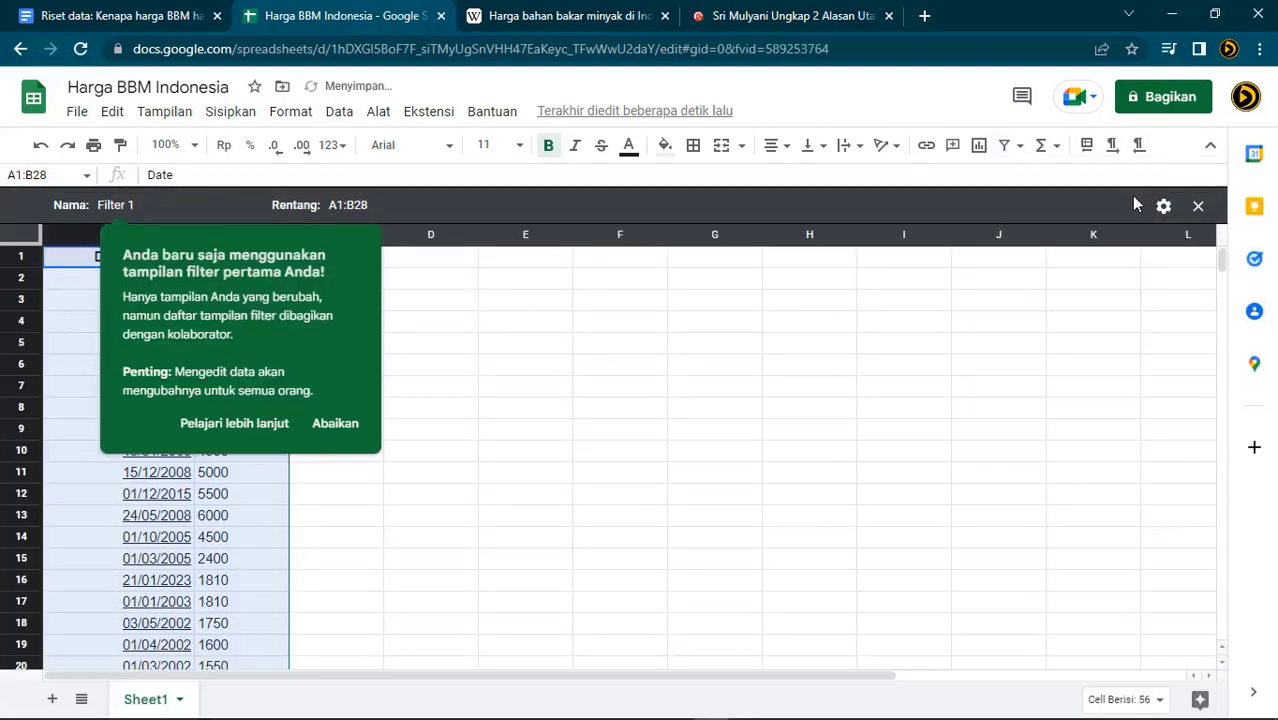
pyautogui.click(334, 424)
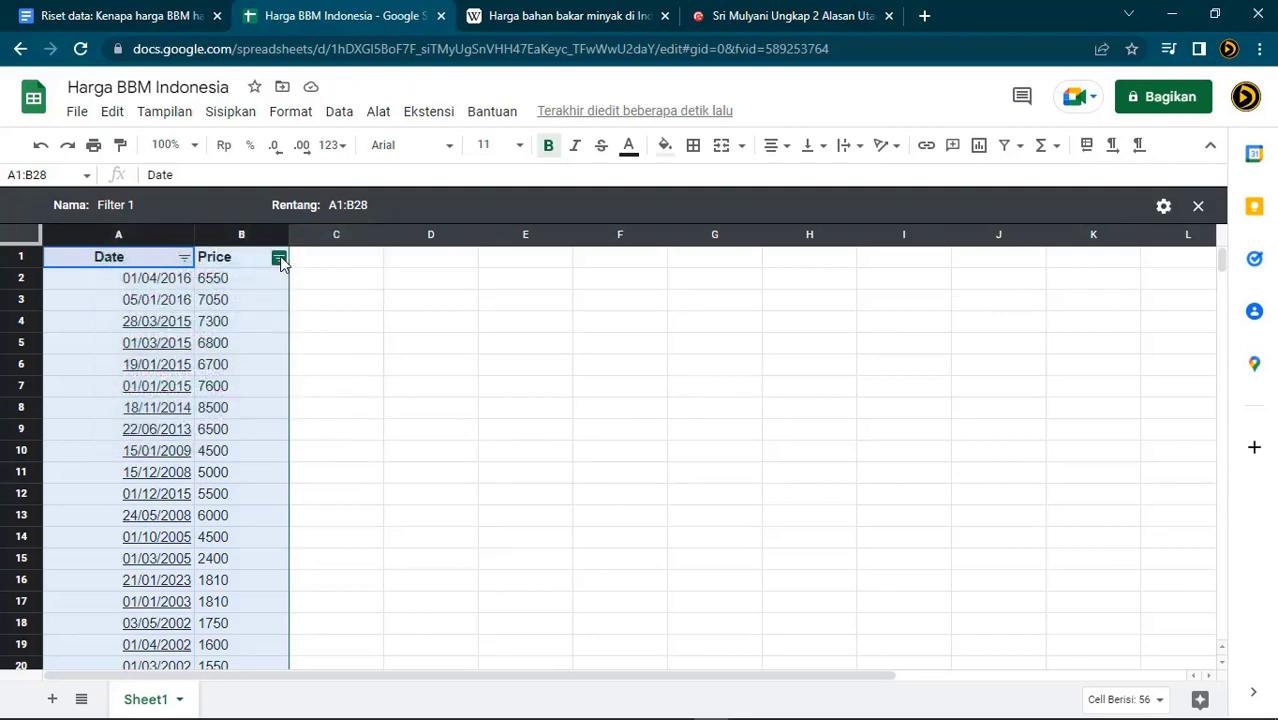
pyautogui.click(185, 260)
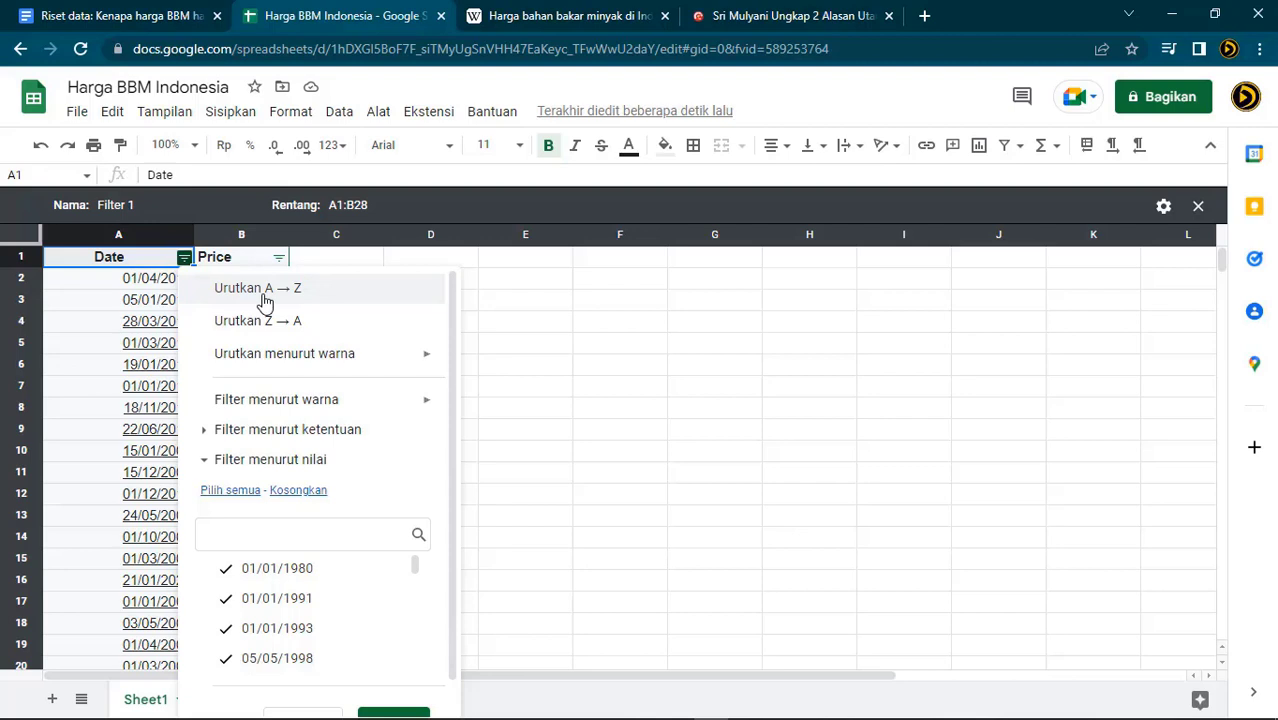
pyautogui.click(262, 321)
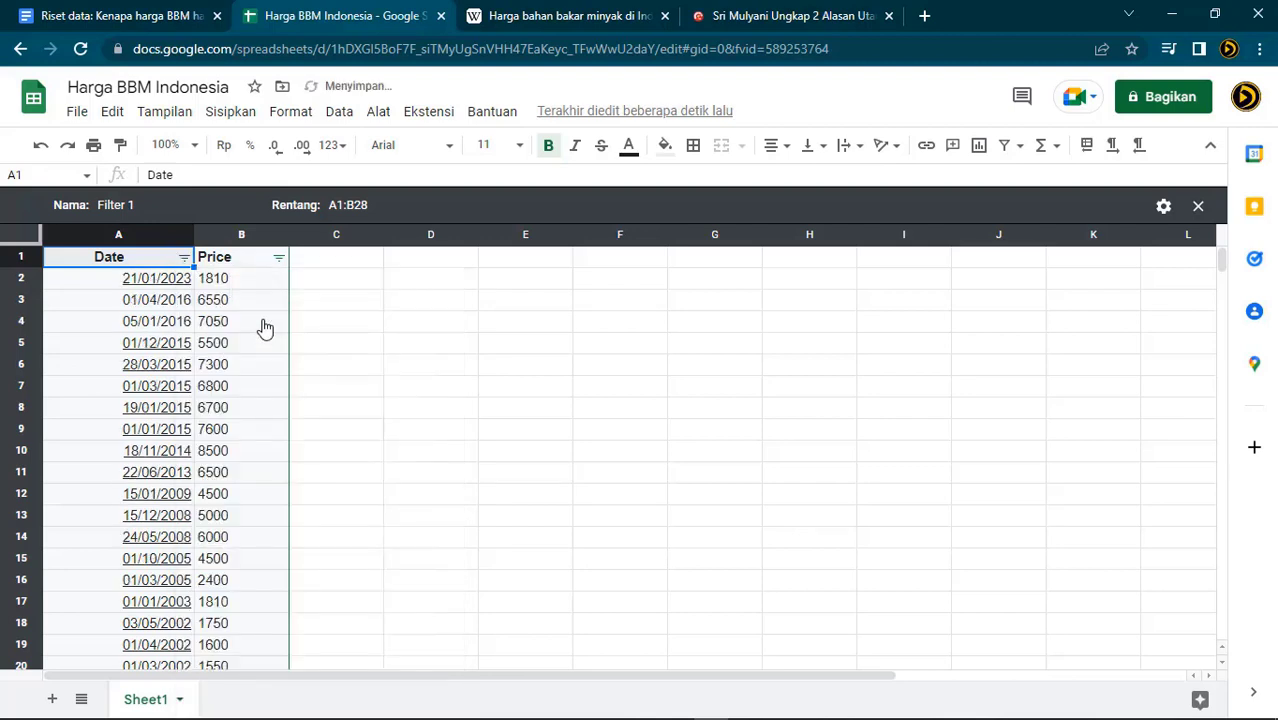
pyautogui.click(485, 326)
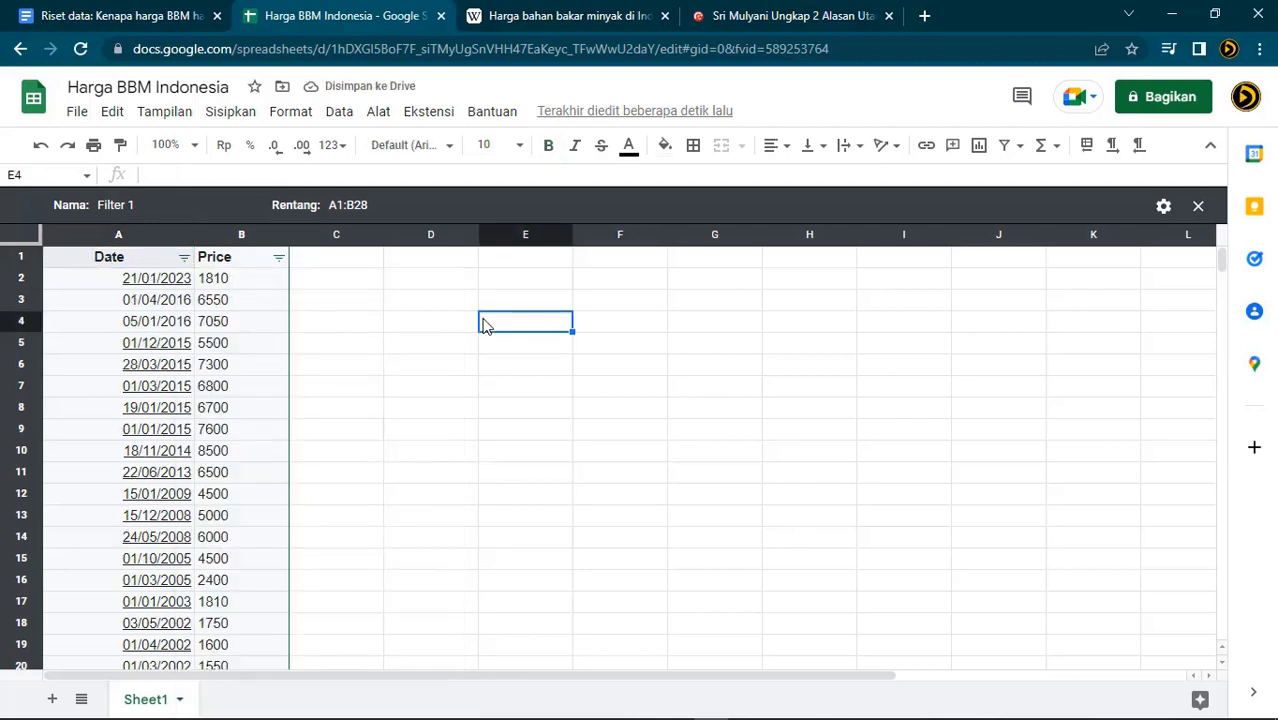
pyautogui.hotkey('ctrl', 'z')
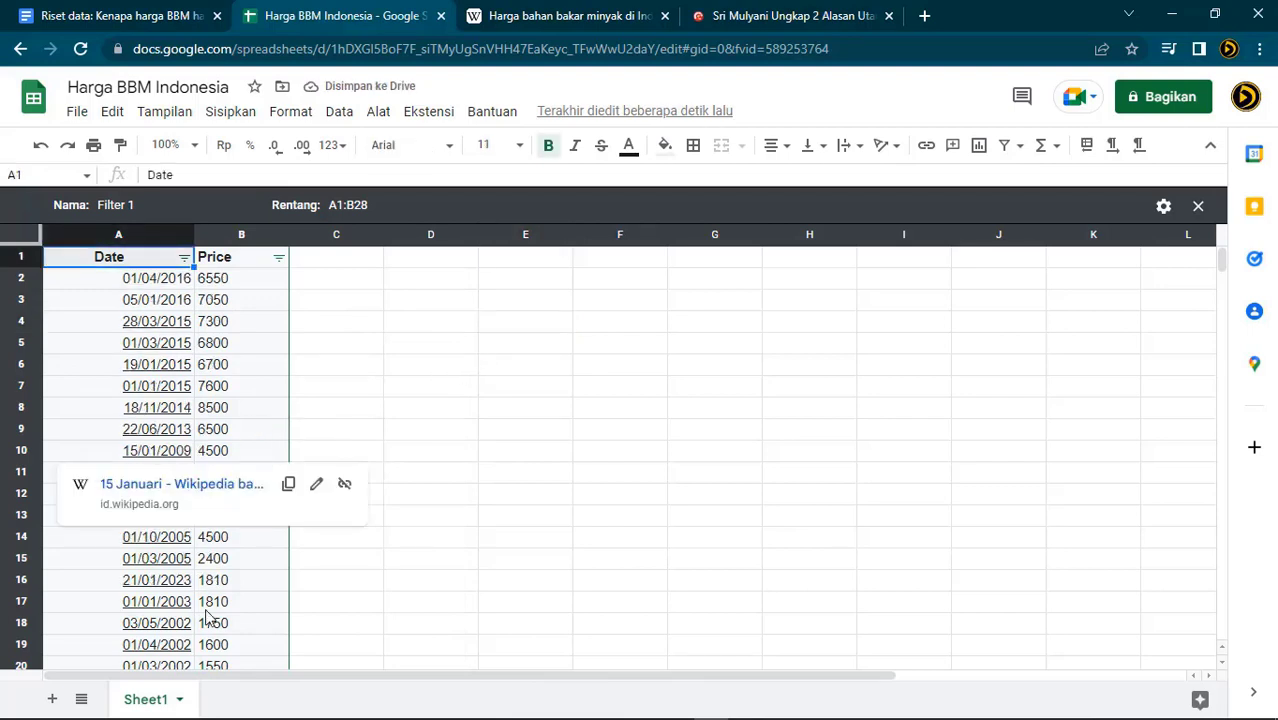
pyautogui.click(161, 588)
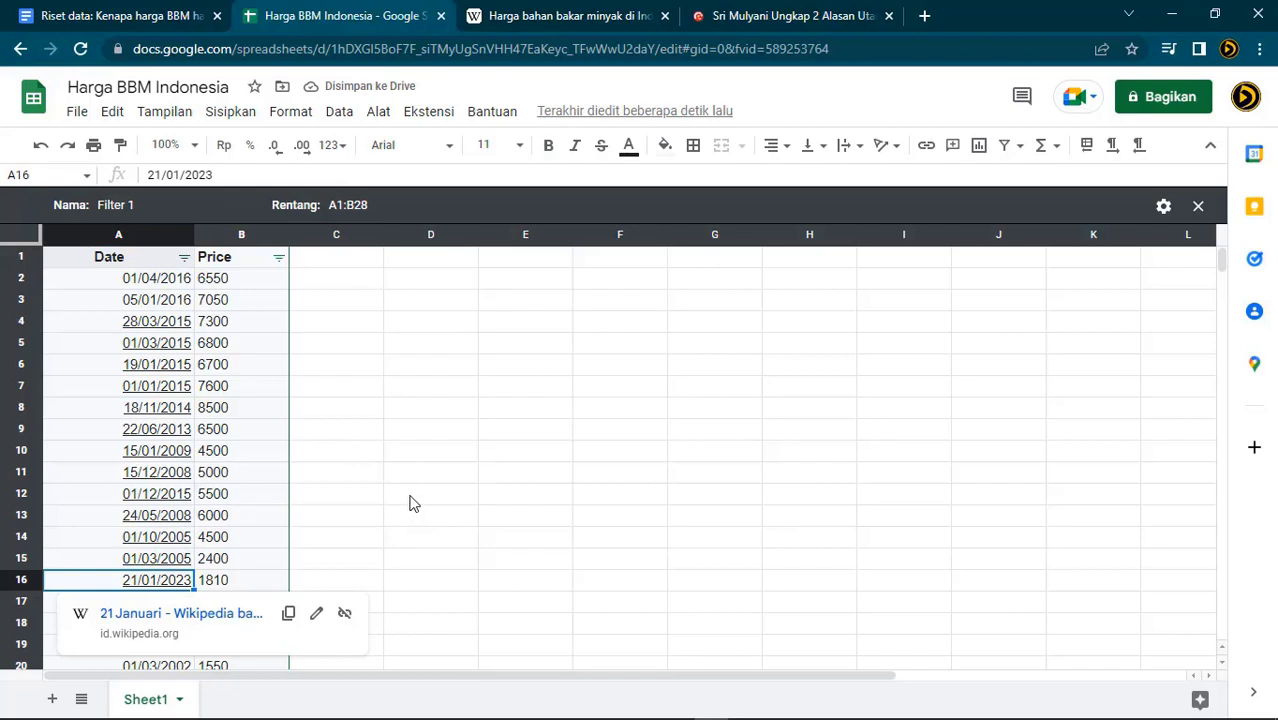
pyautogui.scroll(-1, 222, 462)
pyautogui.click(253, 174)
pyautogui.press('BackSpace')
pyautogui.write('05')
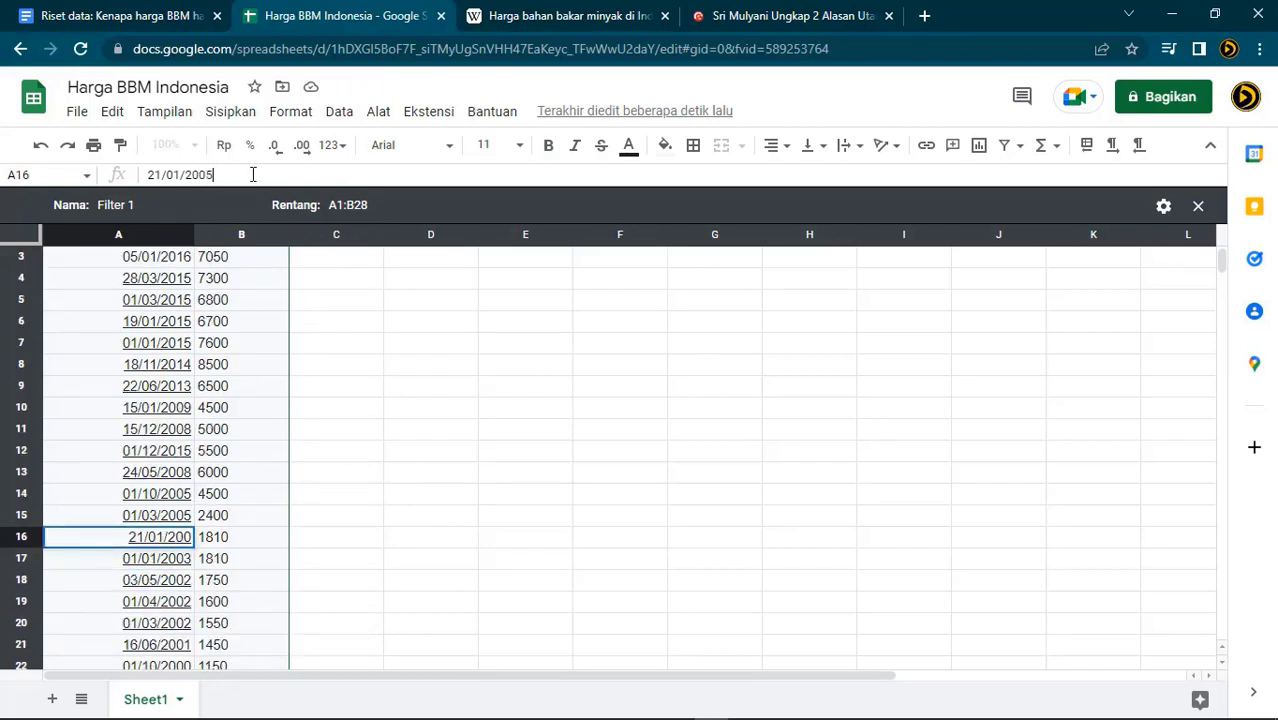
pyautogui.press('Return')
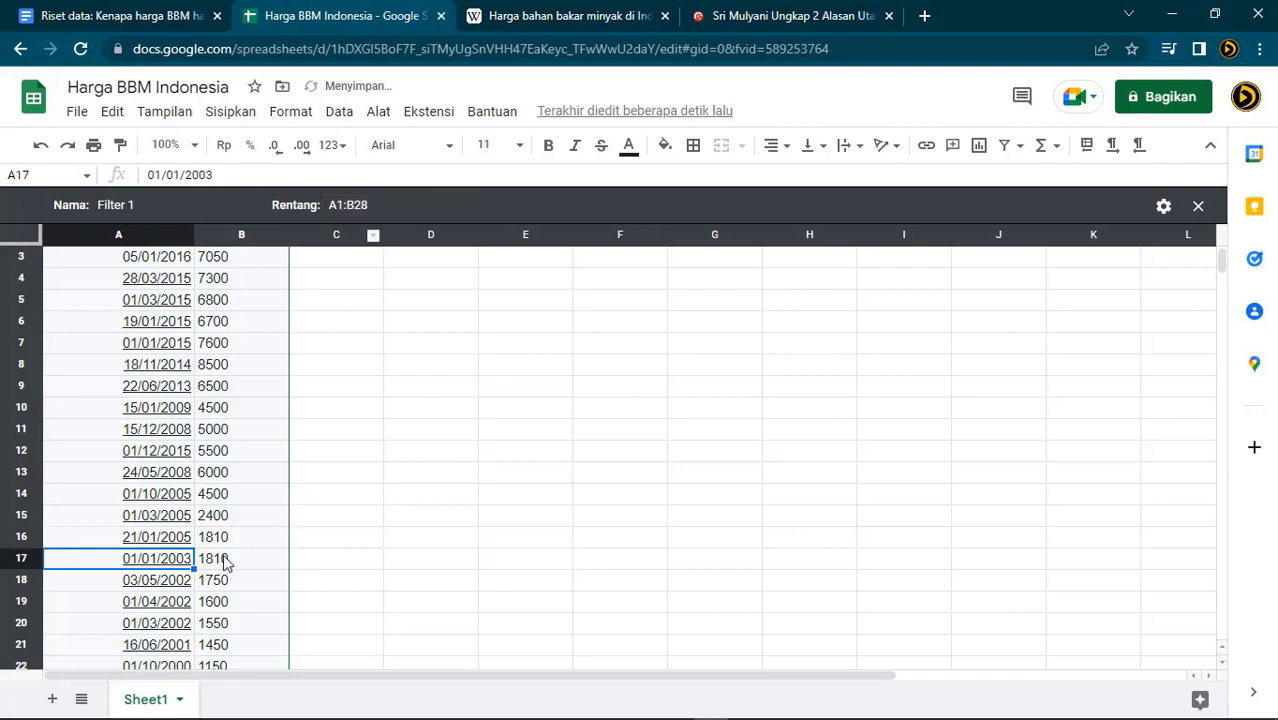
pyautogui.scroll(1, 197, 562)
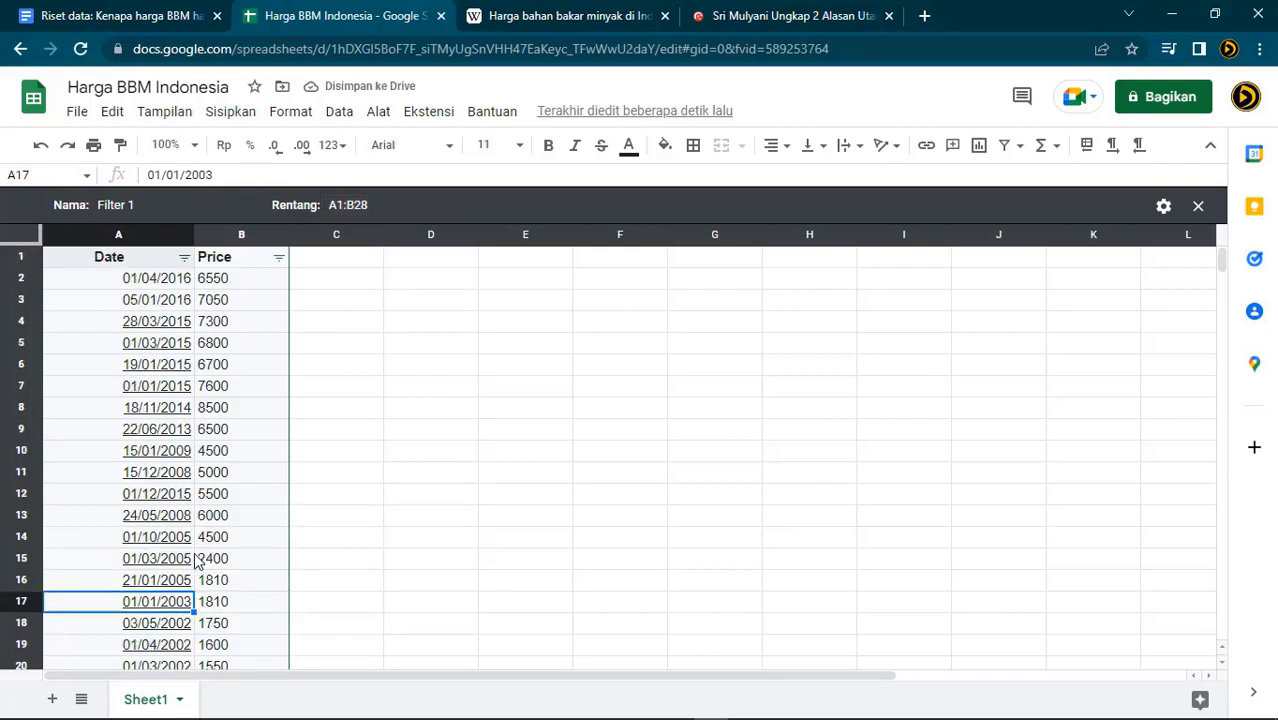
pyautogui.click(184, 258)
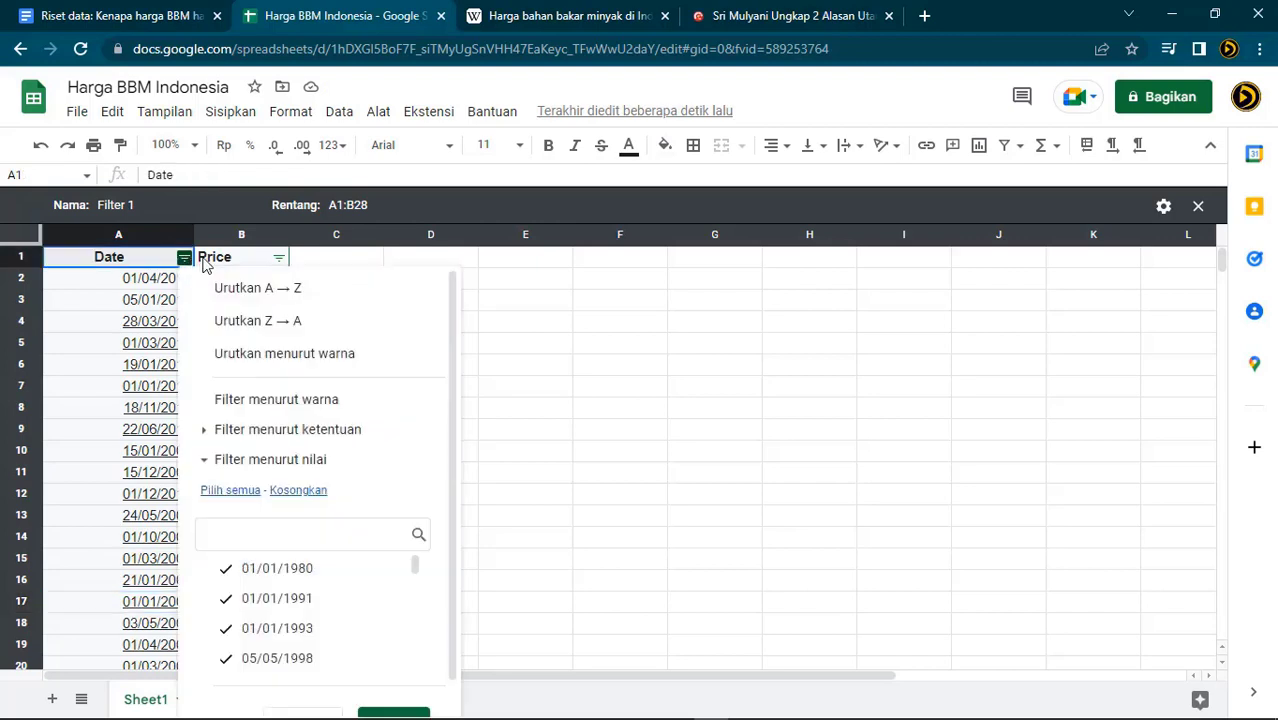
pyautogui.click(296, 290)
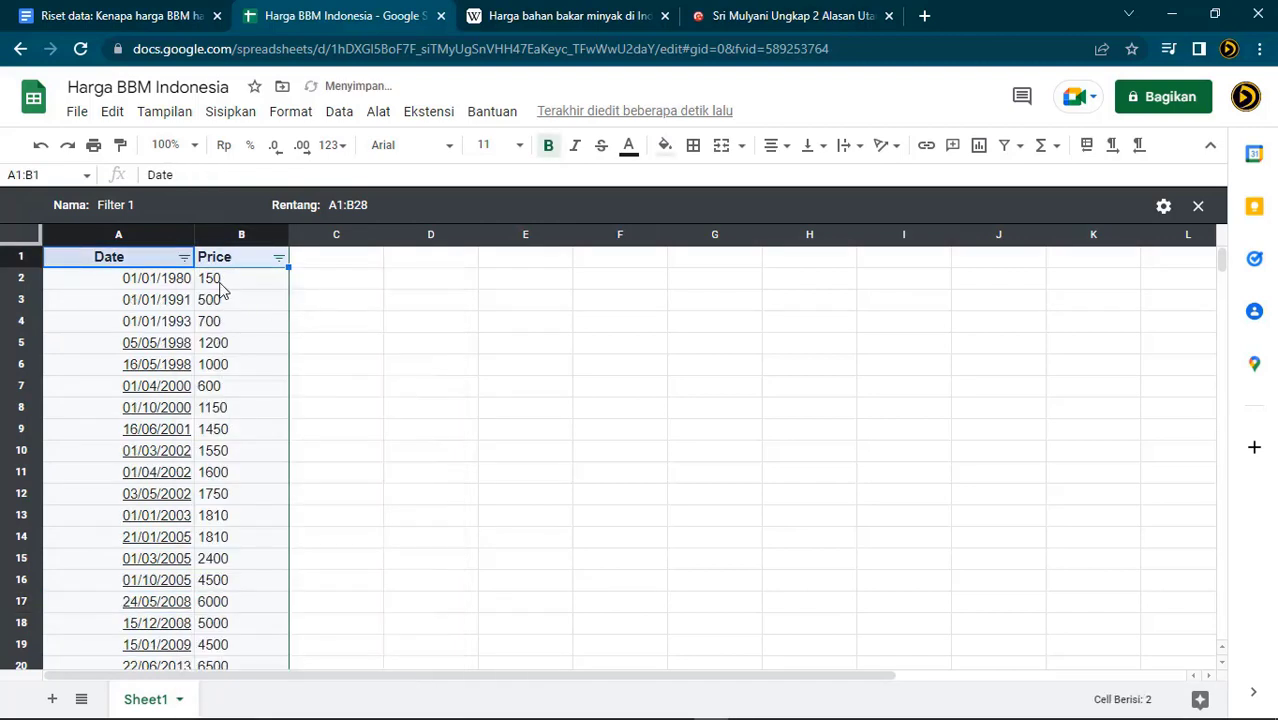
pyautogui.click(474, 372)
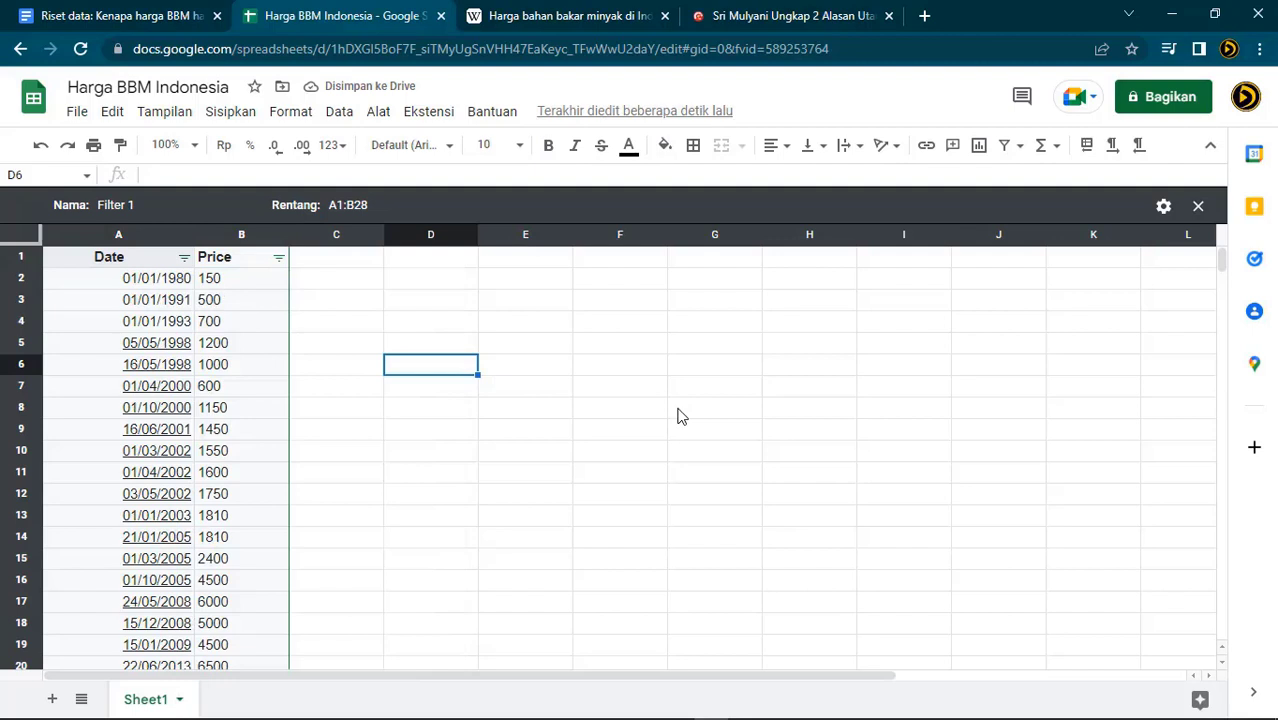
pyautogui.scroll(-3, 685, 434)
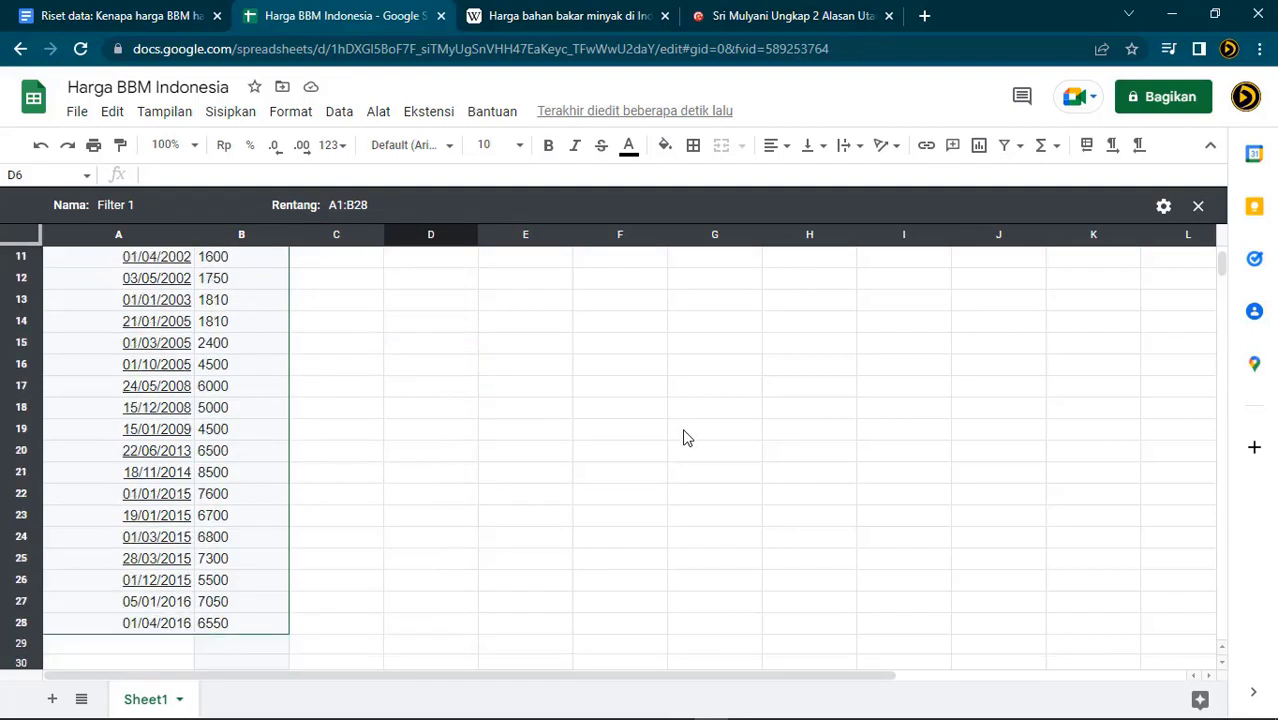
pyautogui.click(638, 459)
pyautogui.click(511, 541)
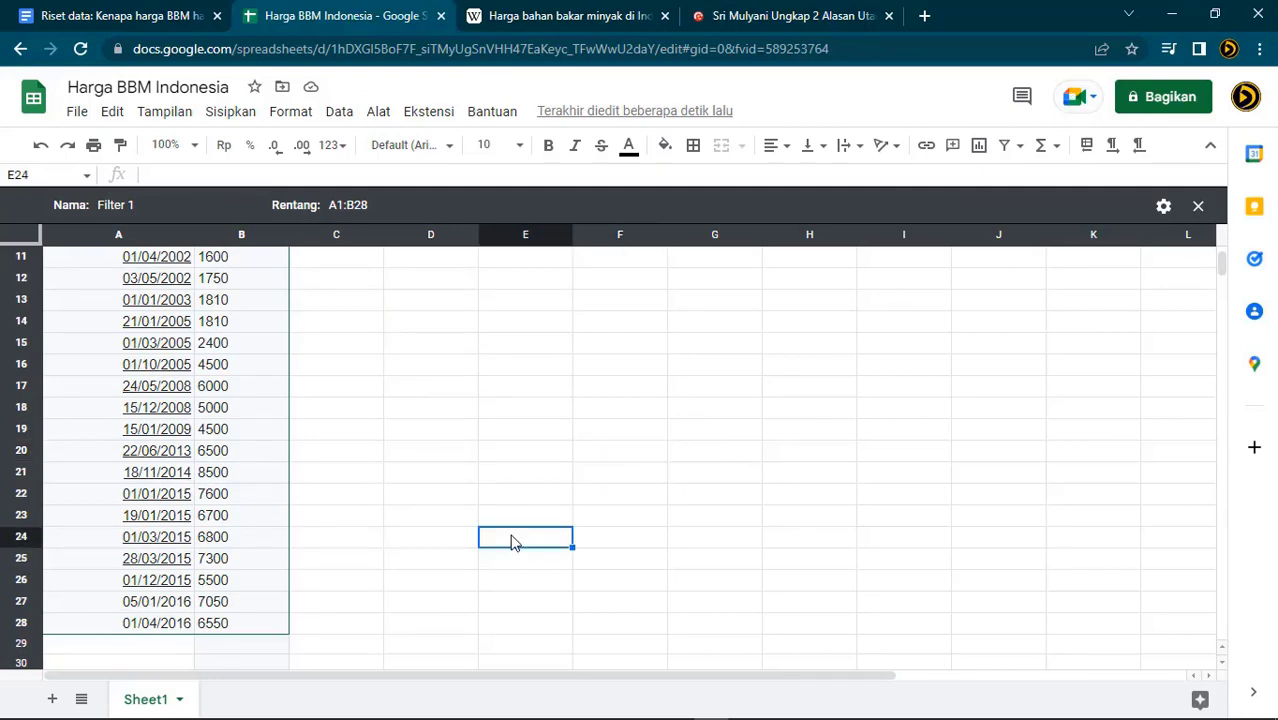
pyautogui.scroll(3, 511, 541)
pyautogui.scroll(-4, 511, 541)
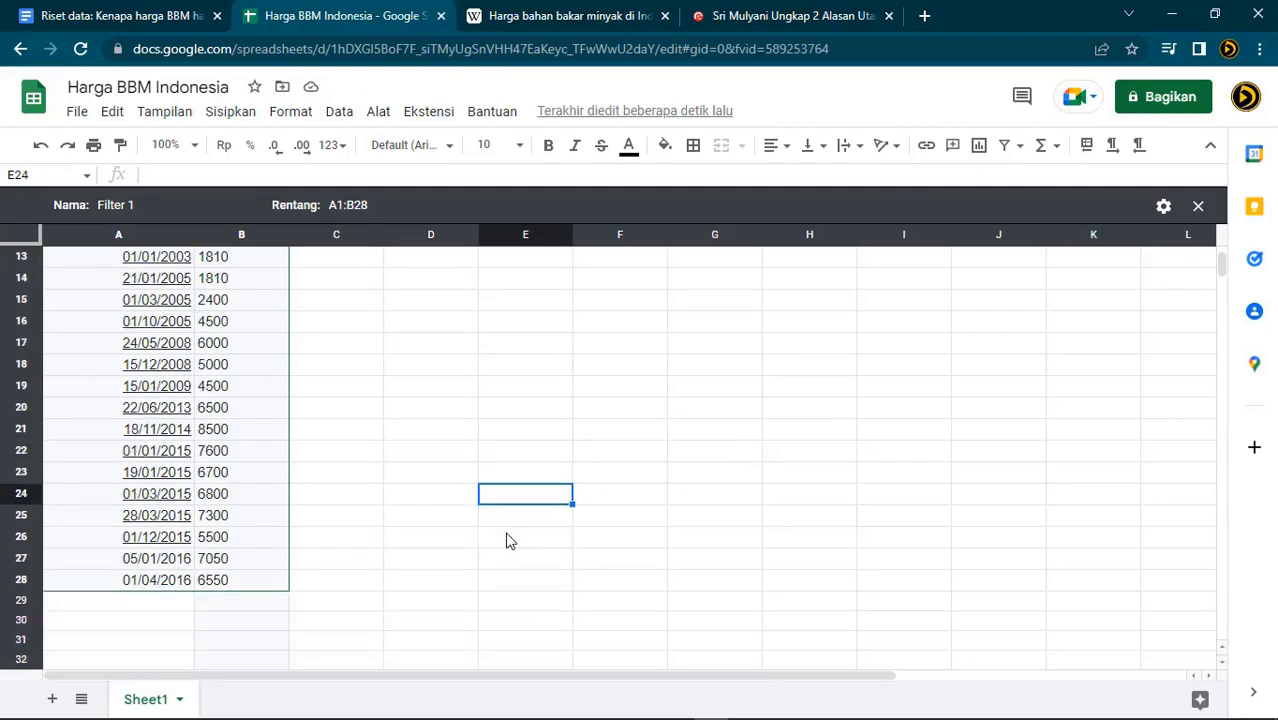
pyautogui.click(170, 601)
pyautogui.click(583, 16)
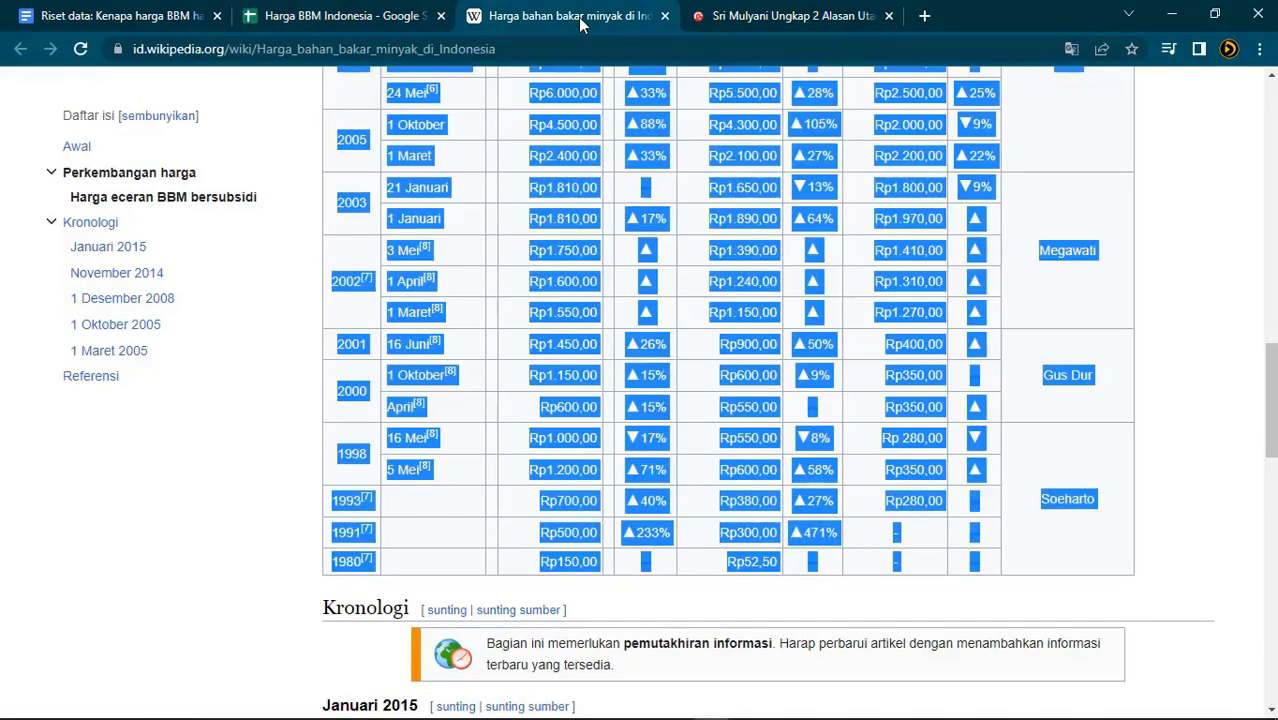
pyautogui.scroll(5, 417, 513)
pyautogui.scroll(6, 417, 513)
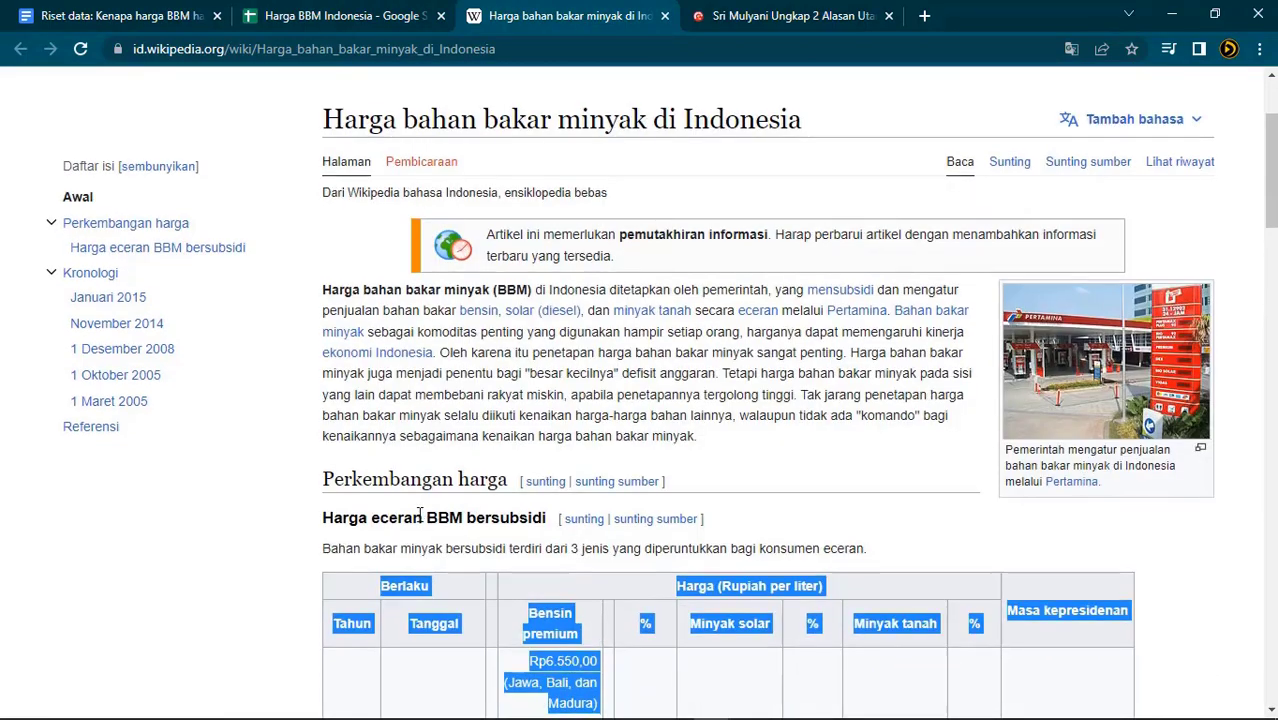
pyautogui.scroll(-2, 403, 553)
pyautogui.click(380, 632)
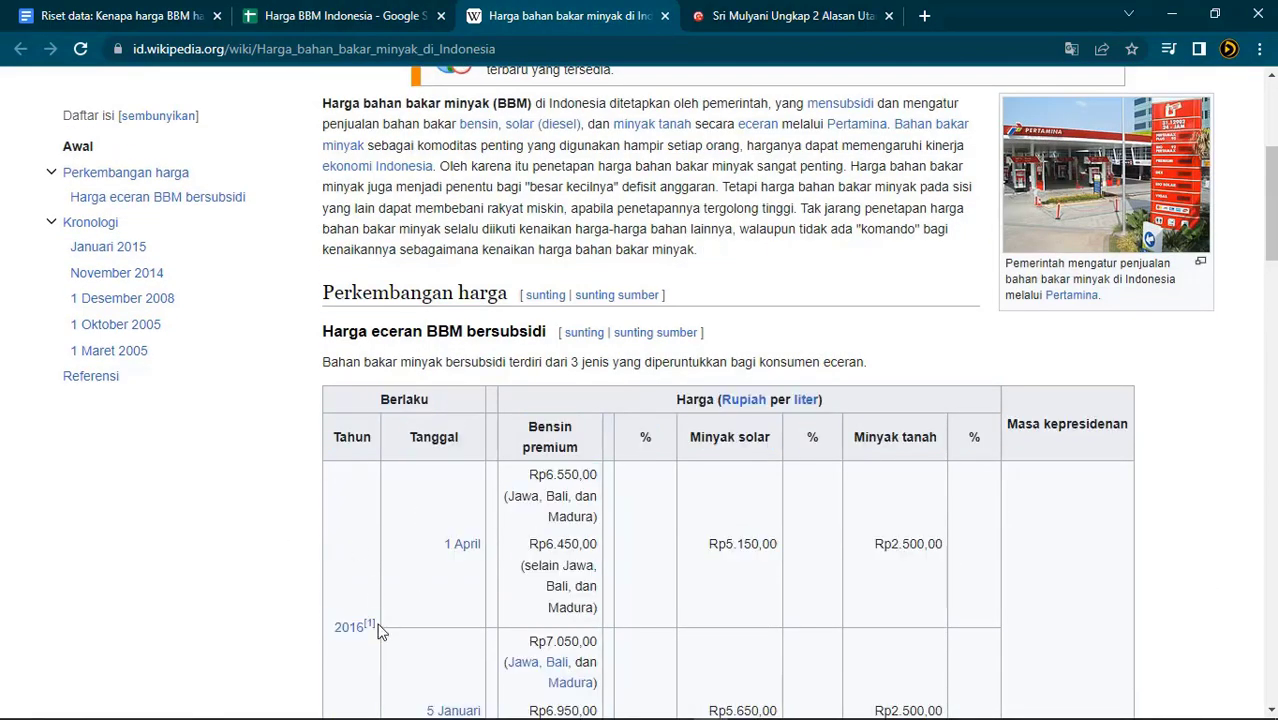
pyautogui.click(748, 16)
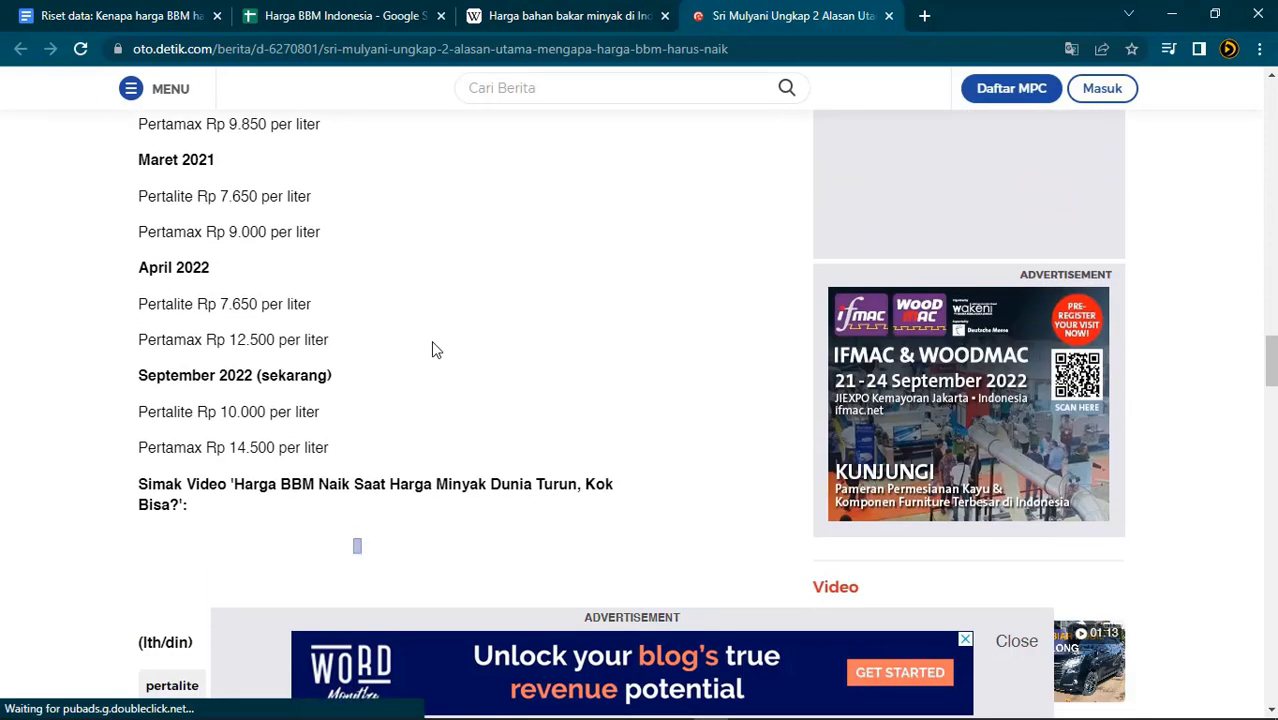
pyautogui.scroll(1, 431, 340)
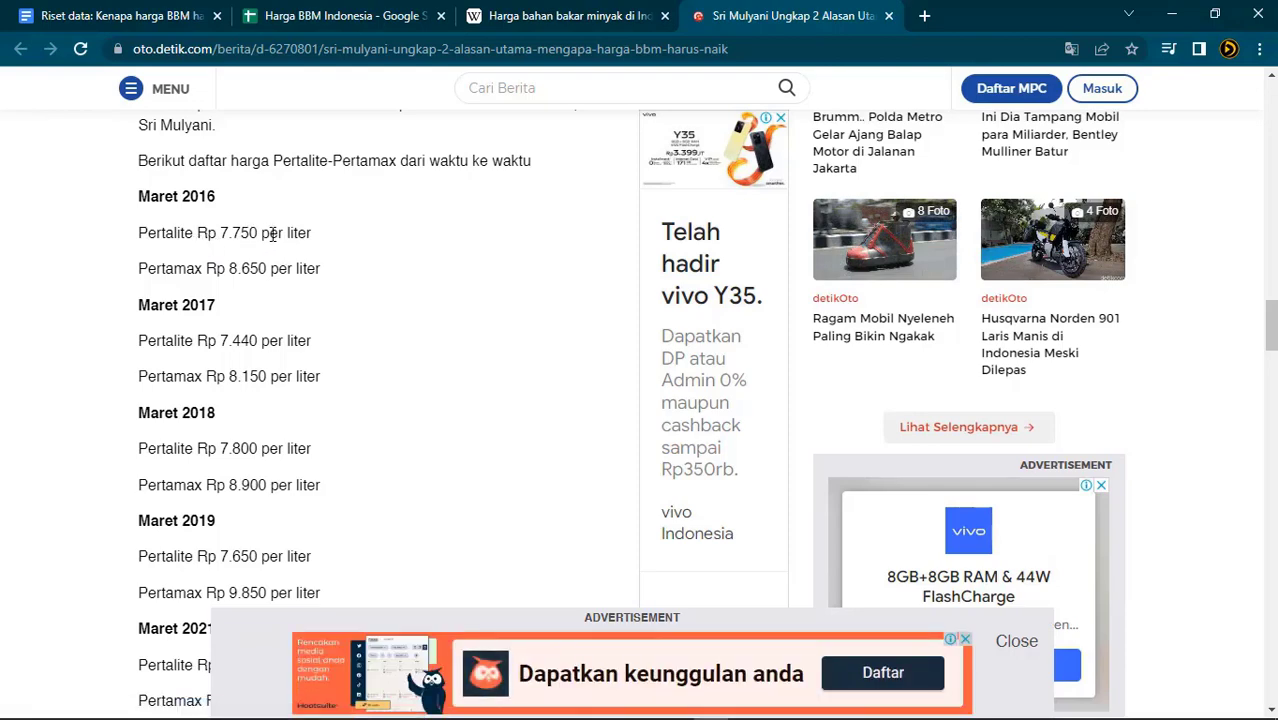
pyautogui.click(304, 24)
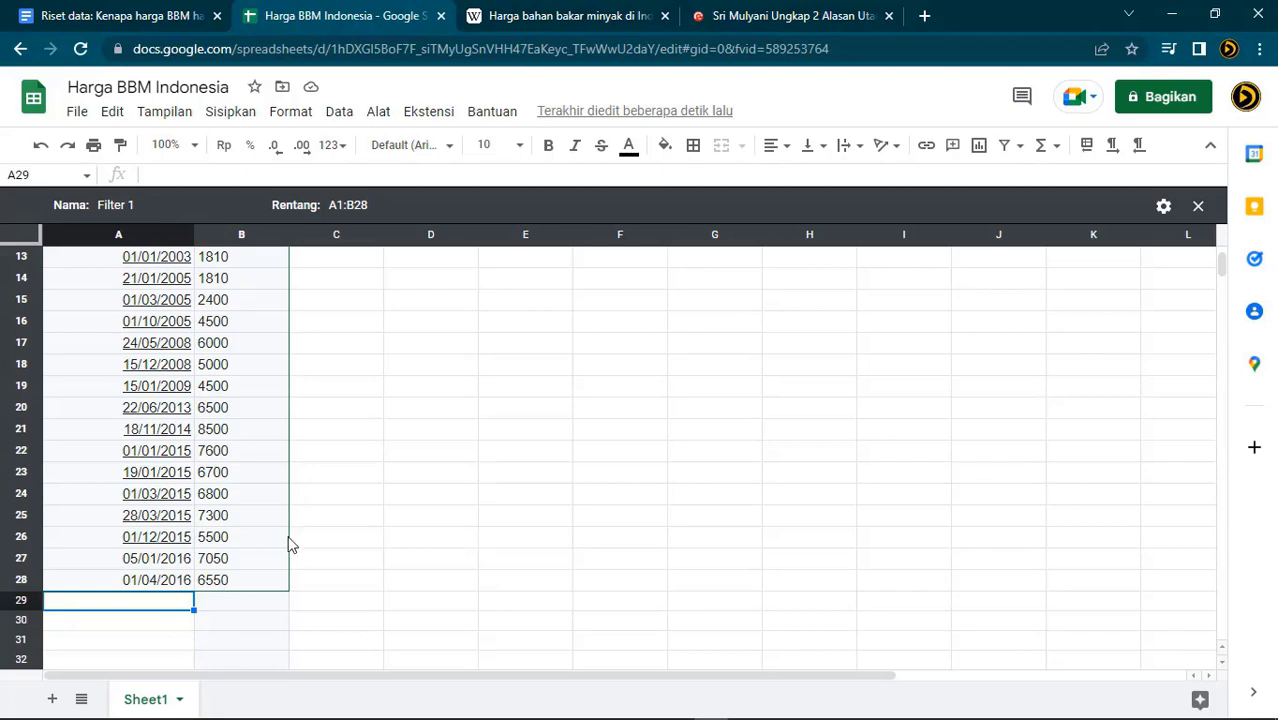
# Add row 29 with date 01/03/2017 and price 7440, looked up in the detik article
pyautogui.scroll(-3, 280, 557)
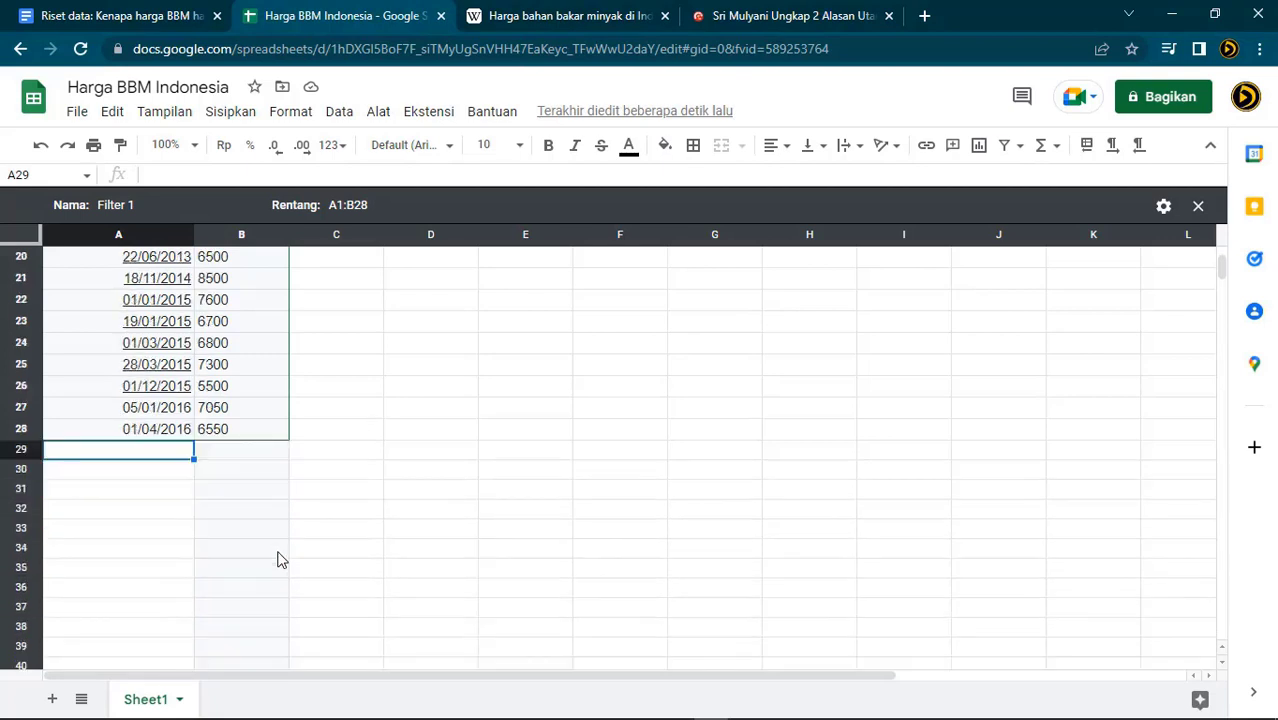
pyautogui.click(770, 18)
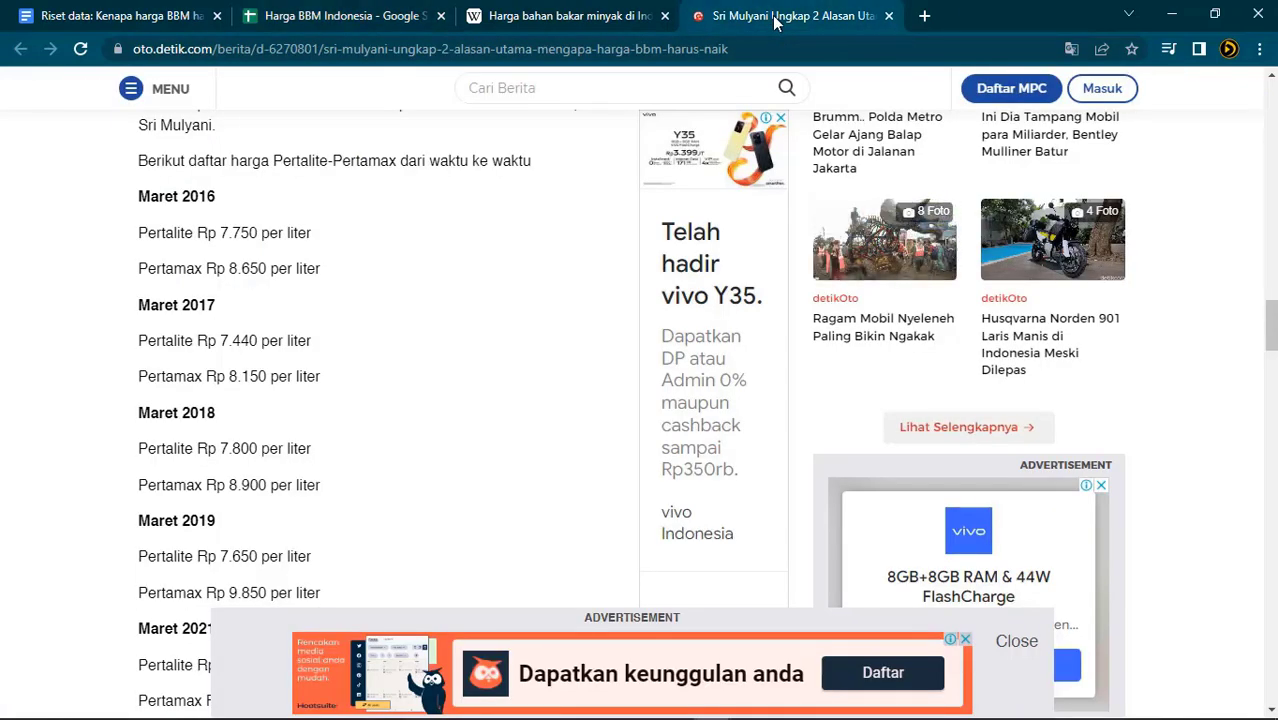
pyautogui.click(418, 20)
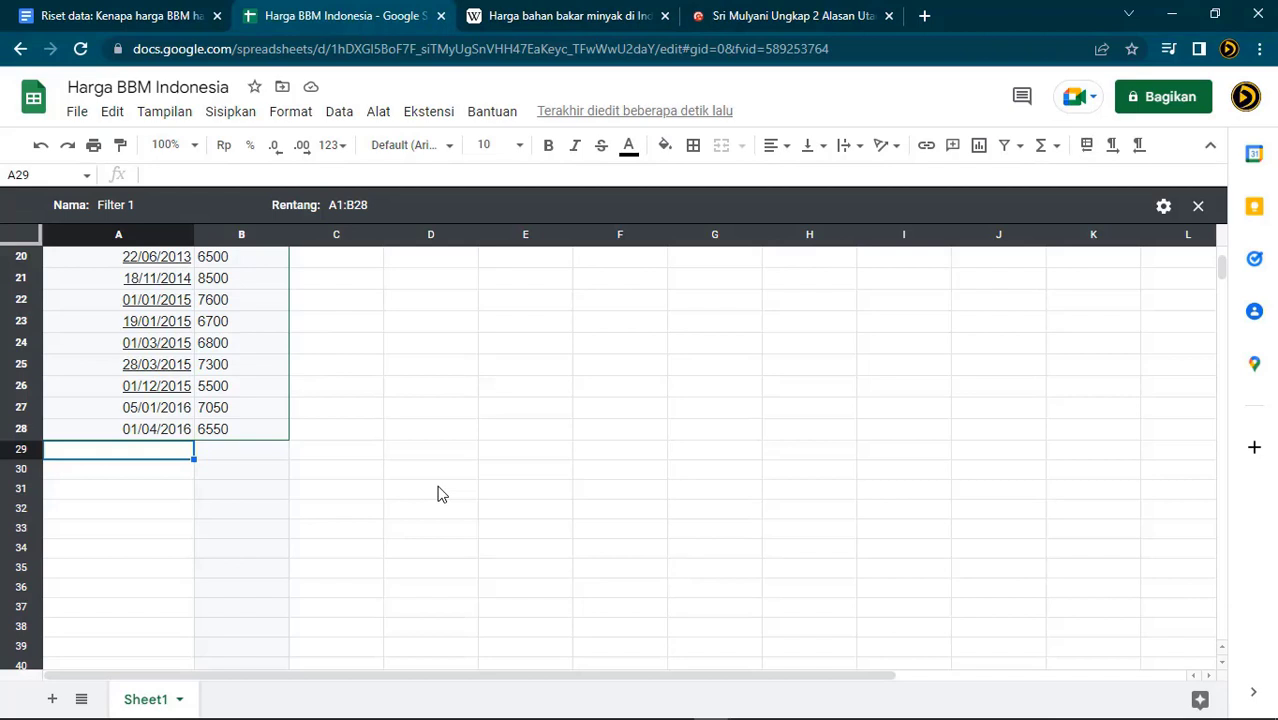
pyautogui.write('01')
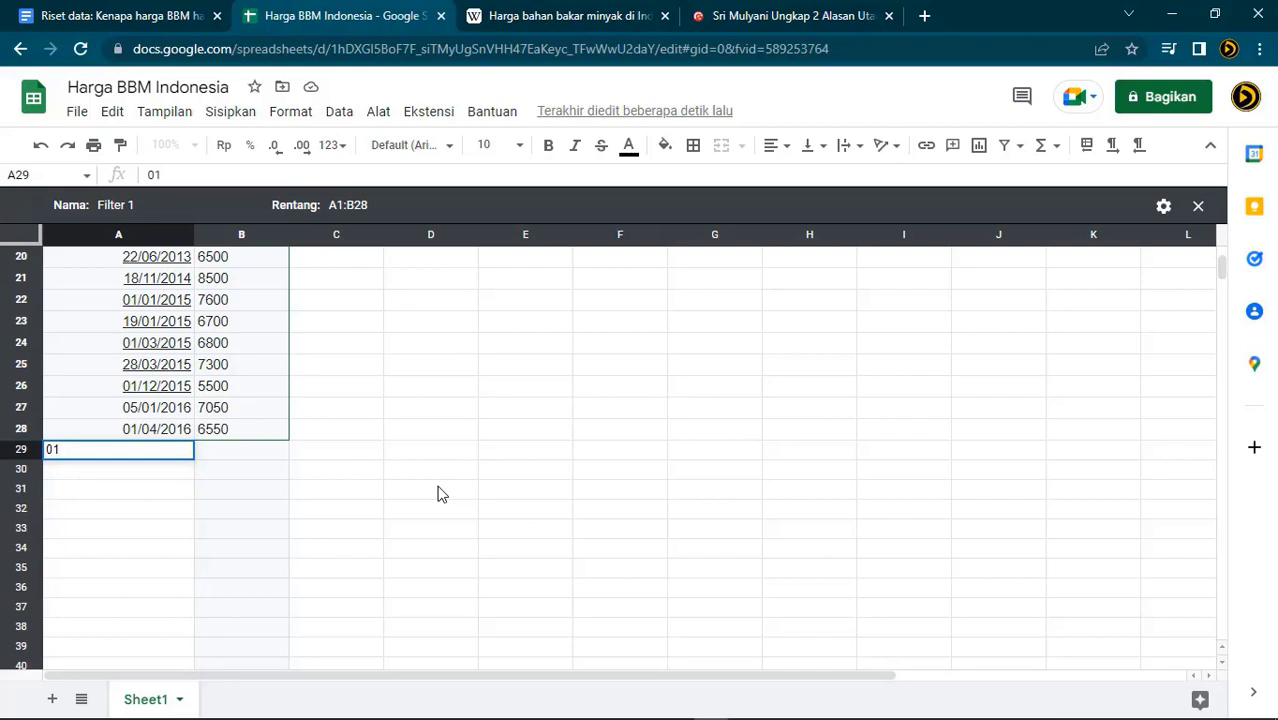
pyautogui.write('/03/2017')
pyautogui.press('Return')
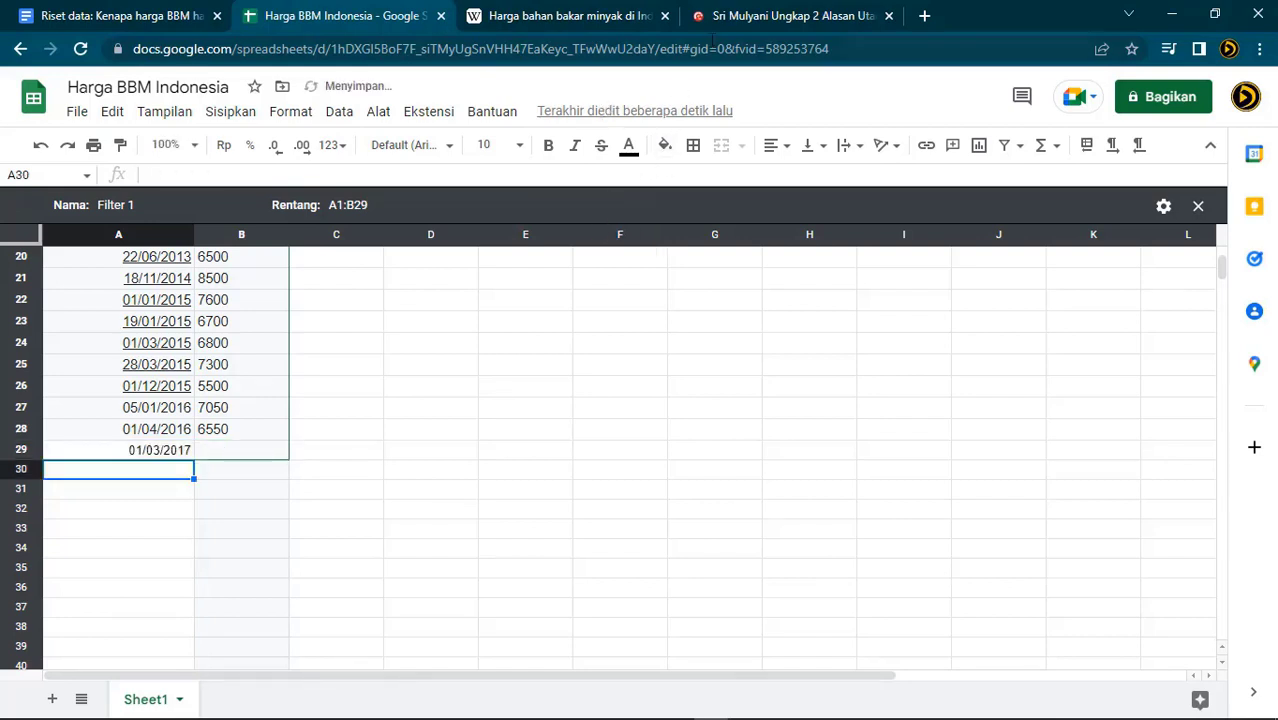
pyautogui.click(743, 16)
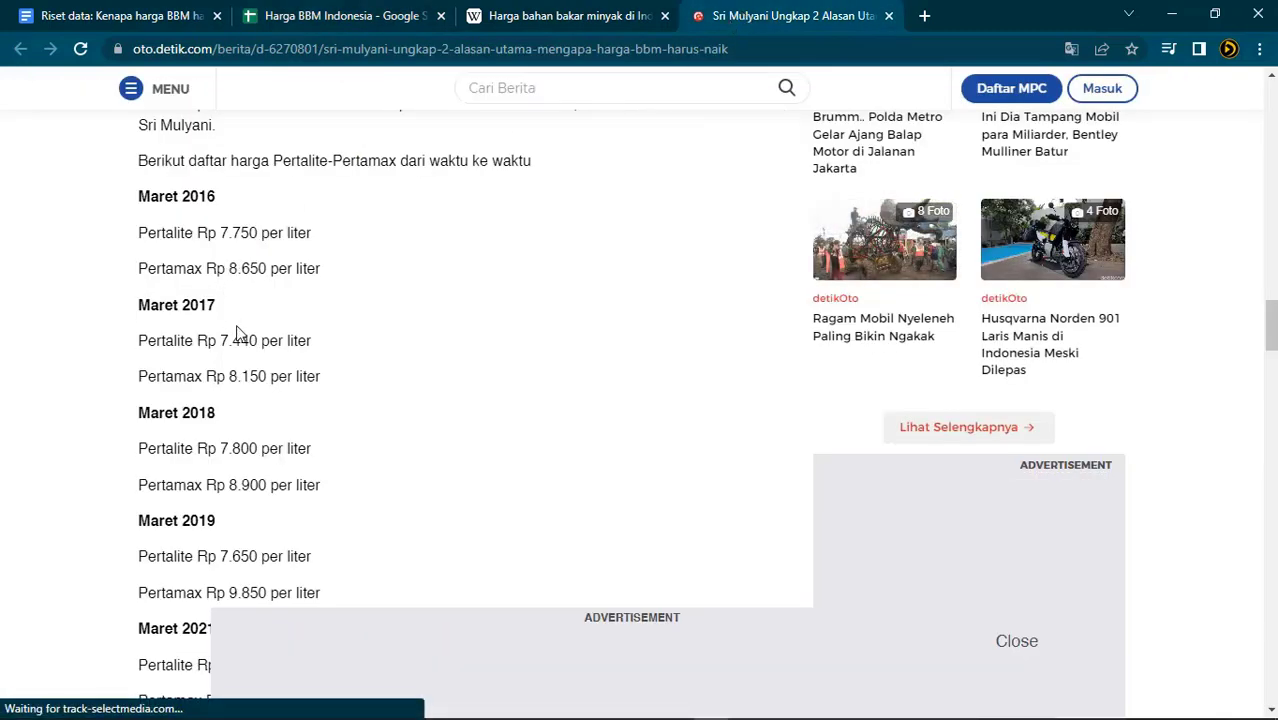
pyautogui.click(337, 16)
pyautogui.click(255, 452)
pyautogui.write('7440')
pyautogui.press('Return')
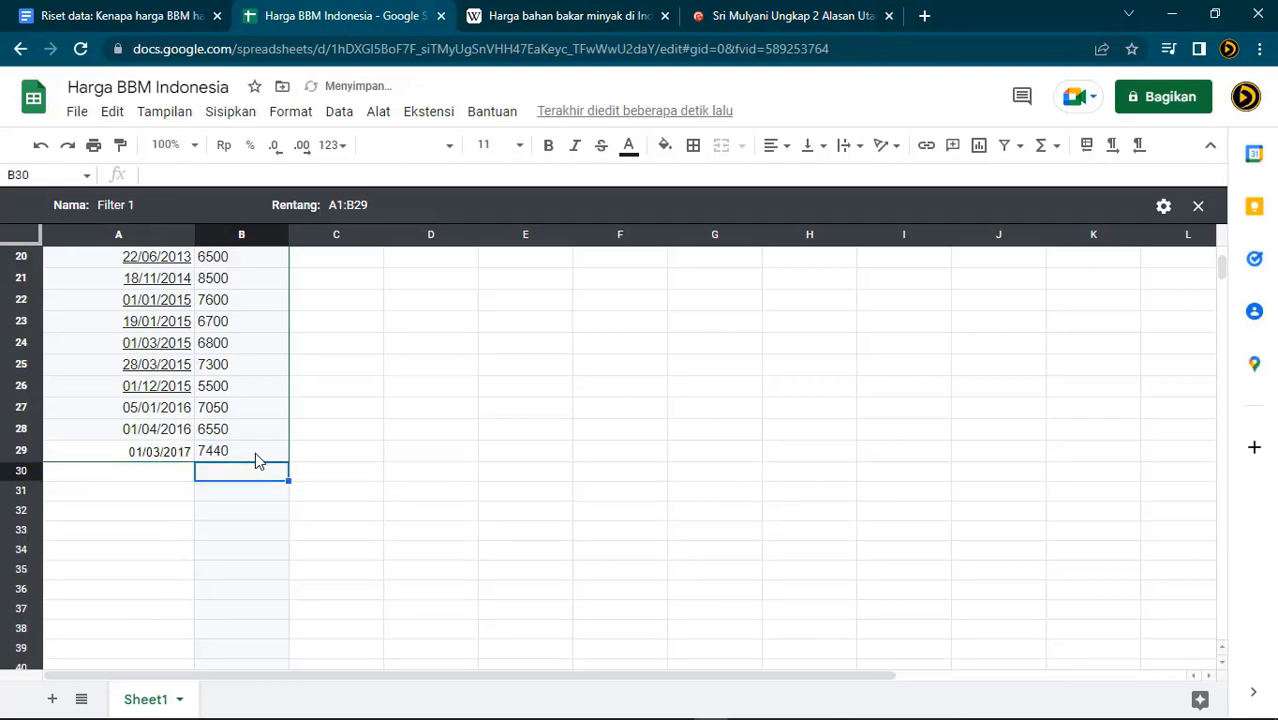
pyautogui.click(141, 483)
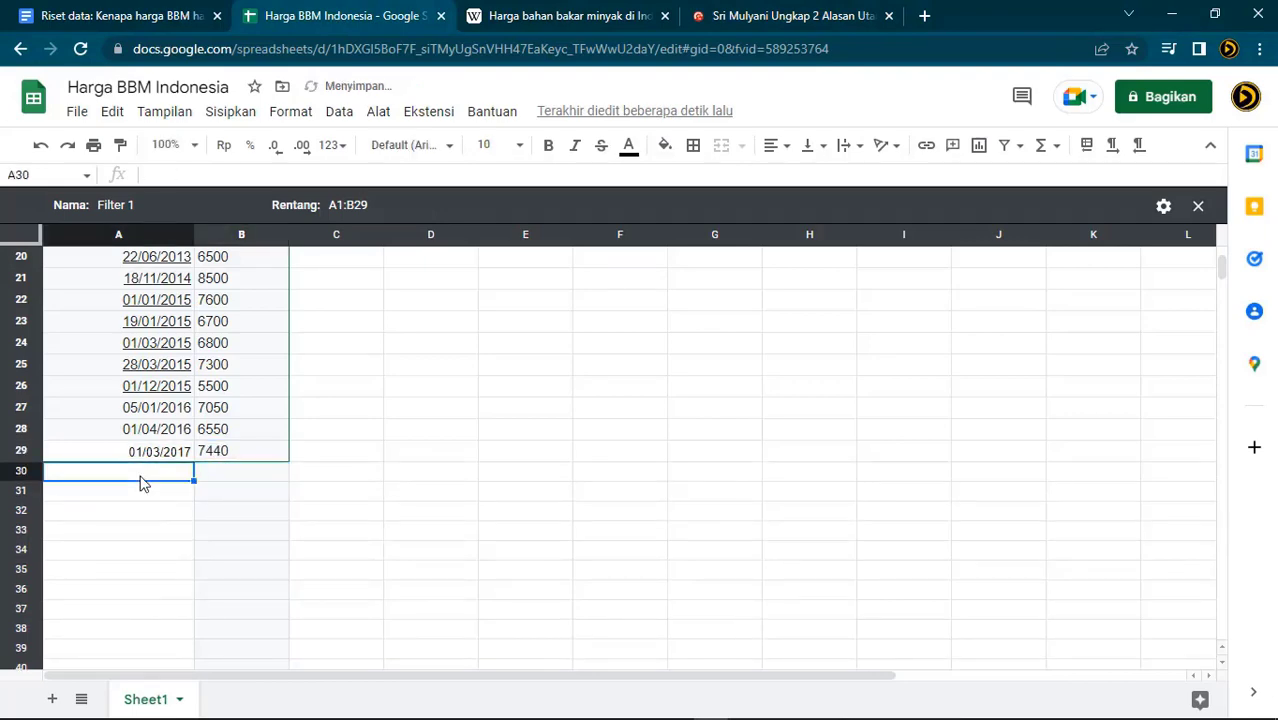
# Enter 01/03/2017 in A30 and price 7800 in B30 from the article
pyautogui.click(722, 16)
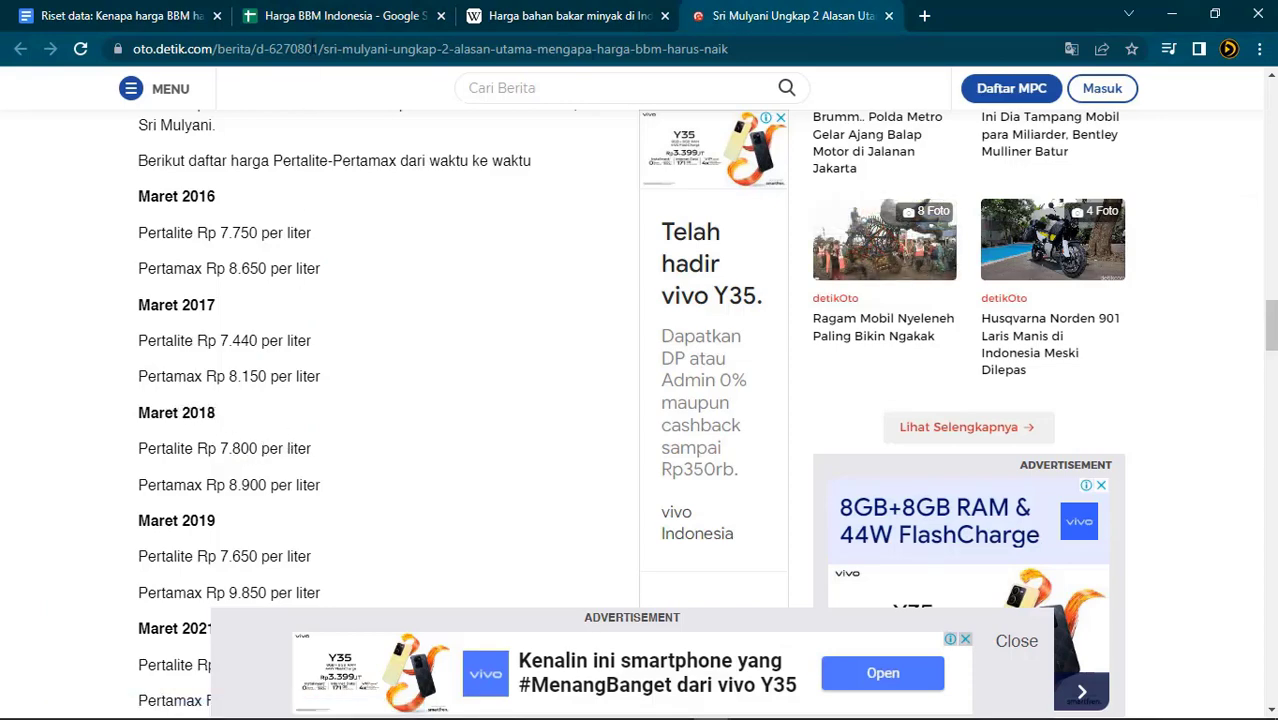
pyautogui.click(320, 20)
pyautogui.write('01')
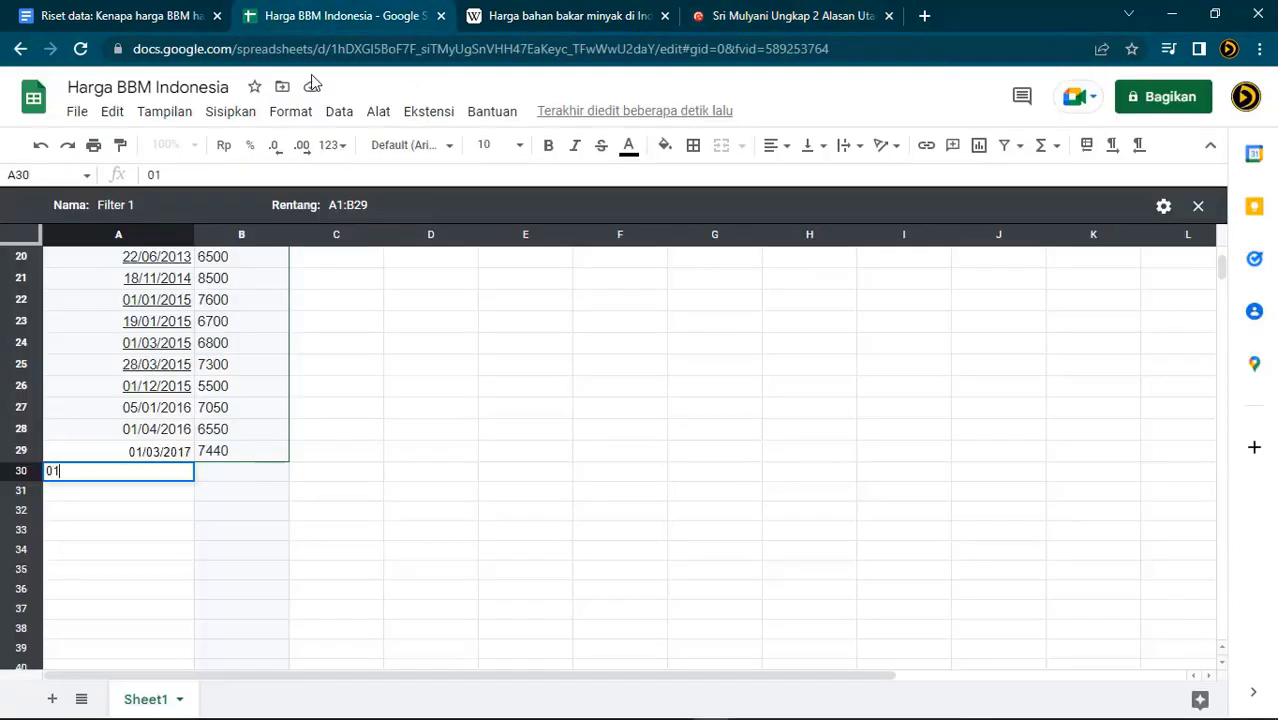
pyautogui.write('/03/20')
pyautogui.write('7')
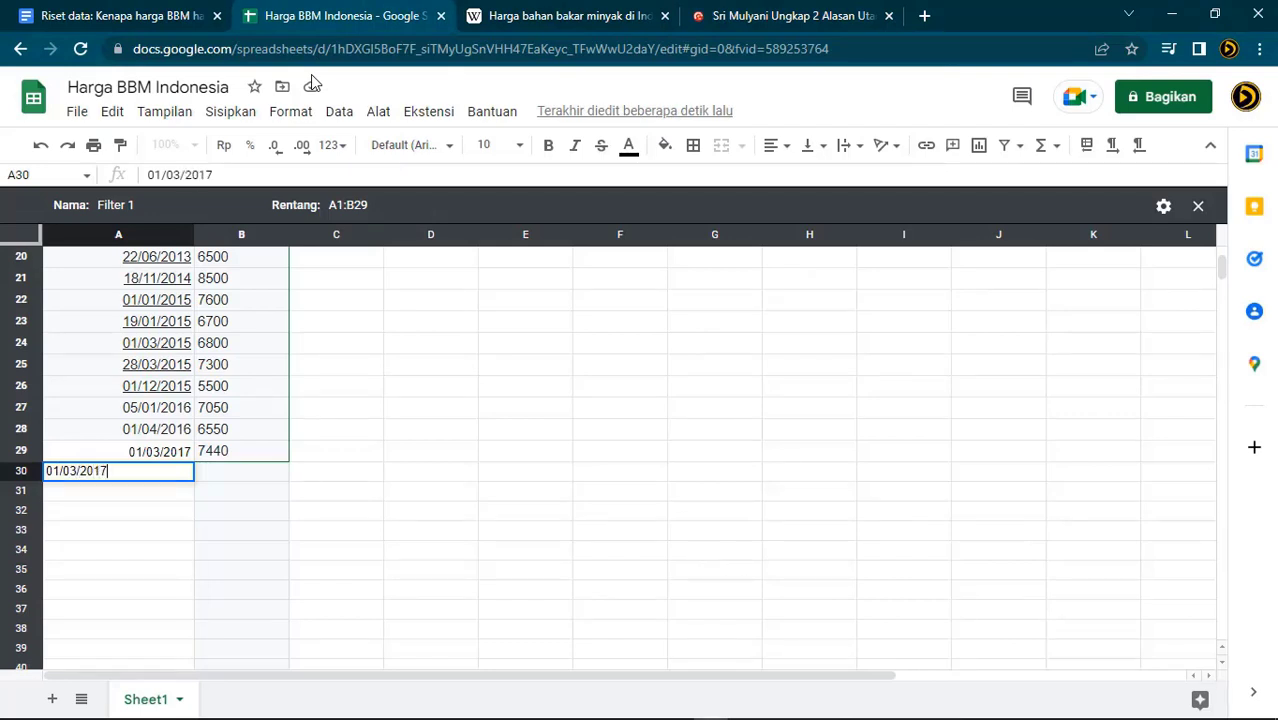
pyautogui.press('Return')
pyautogui.click(268, 467)
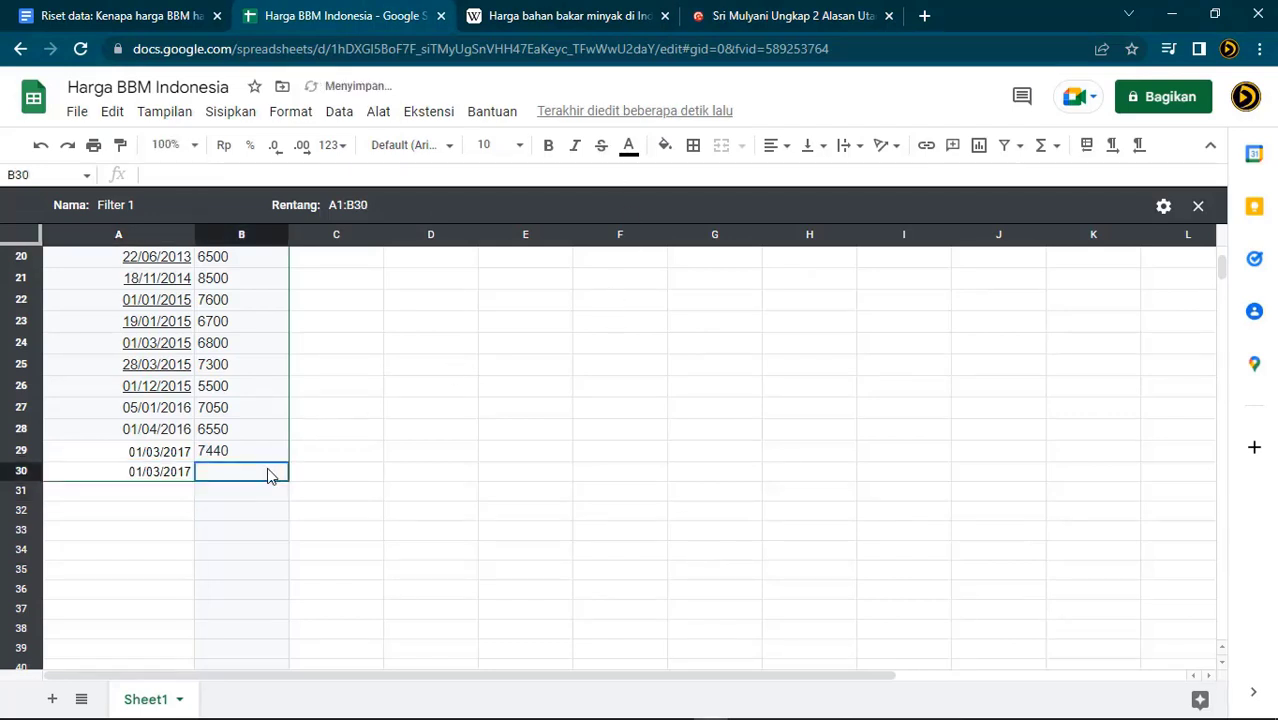
pyautogui.write('7800')
pyautogui.press('Return')
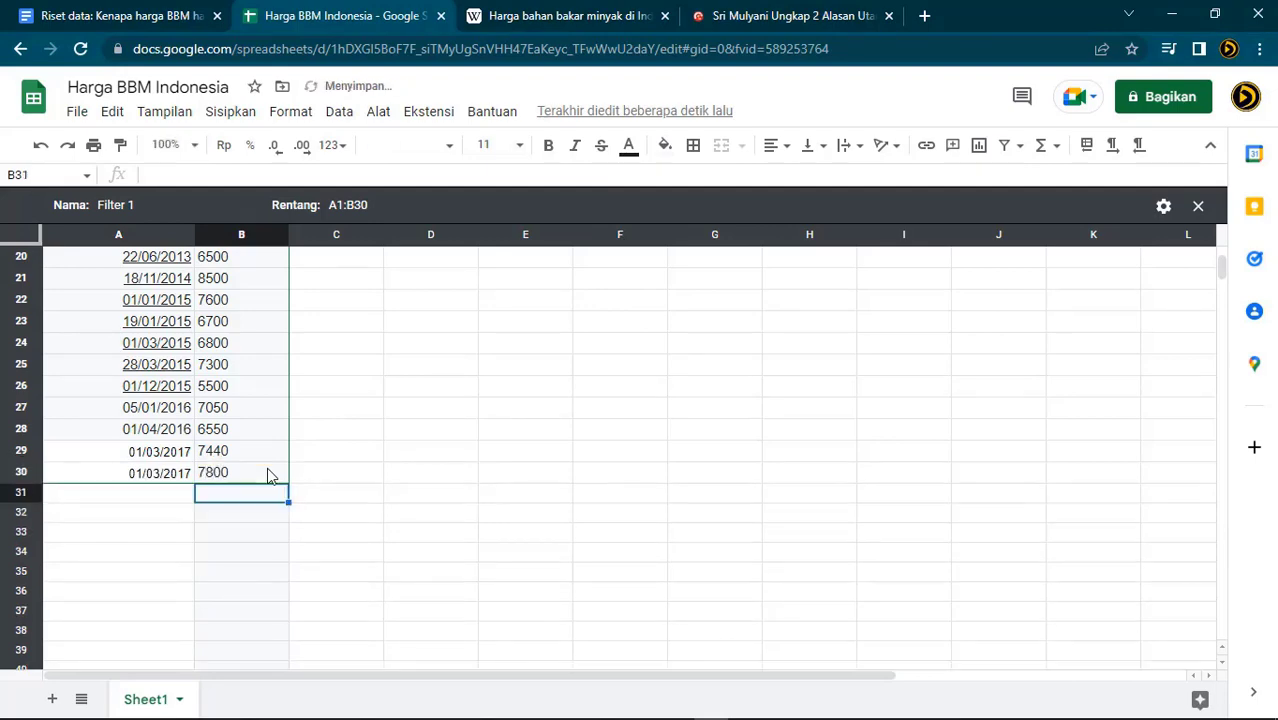
# Check the article's price list and enter the next date in A31
pyautogui.click(801, 16)
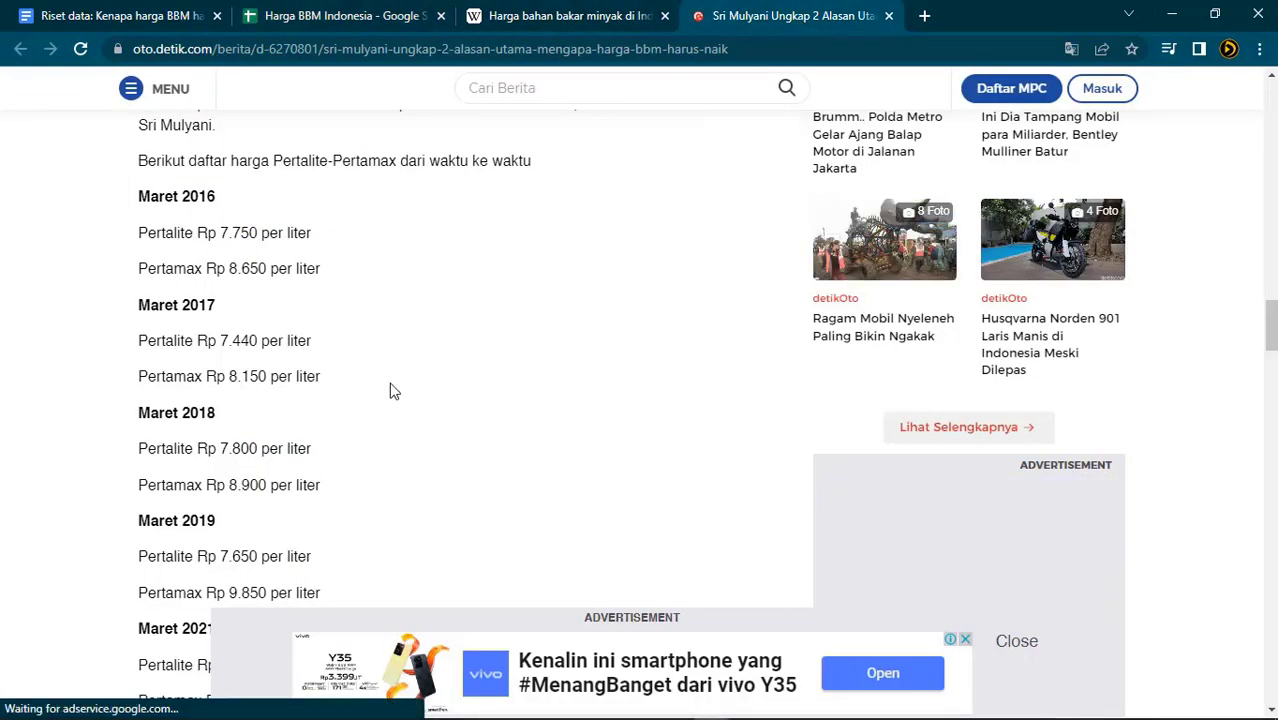
pyautogui.scroll(-2, 393, 389)
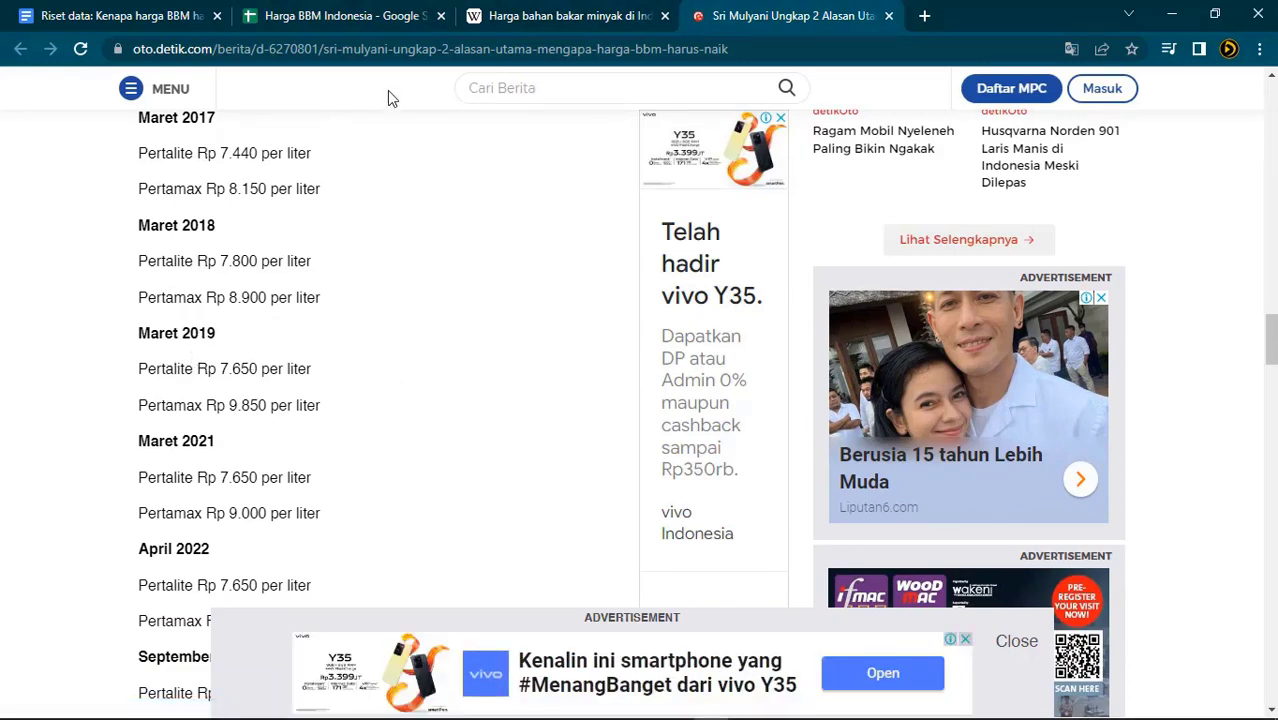
pyautogui.click(302, 16)
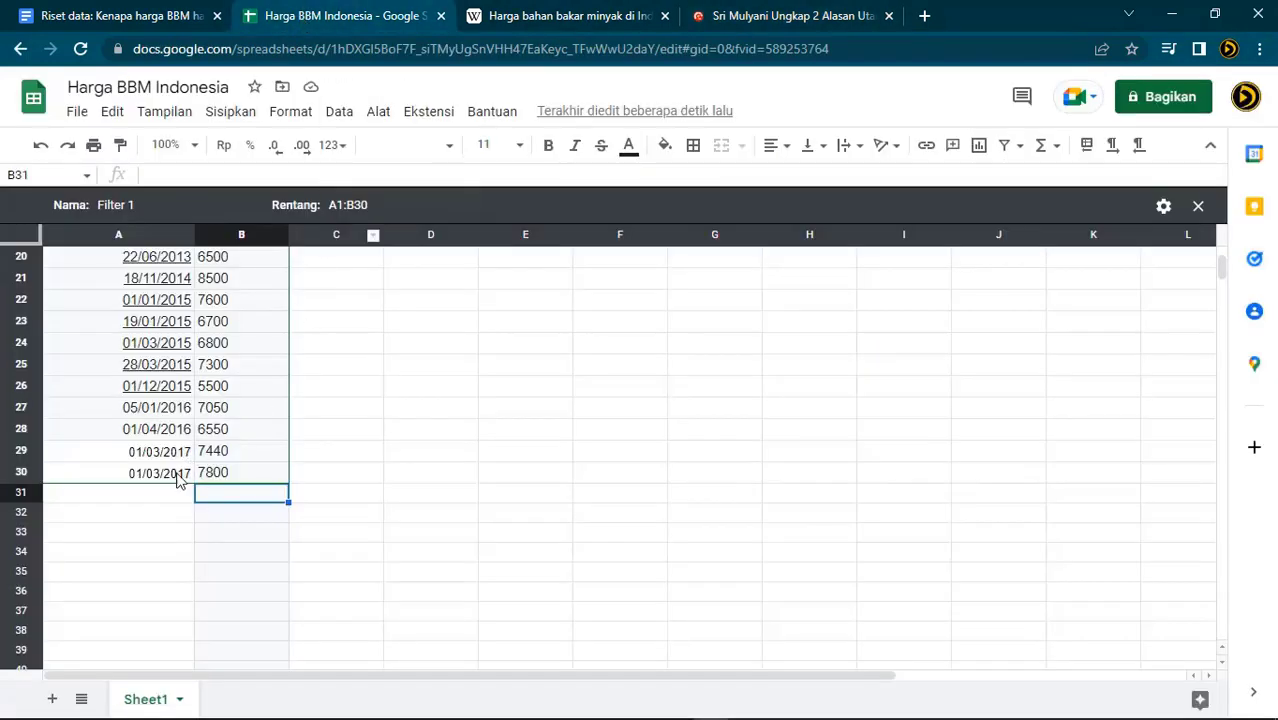
pyautogui.click(163, 502)
pyautogui.write('01/03/2018')
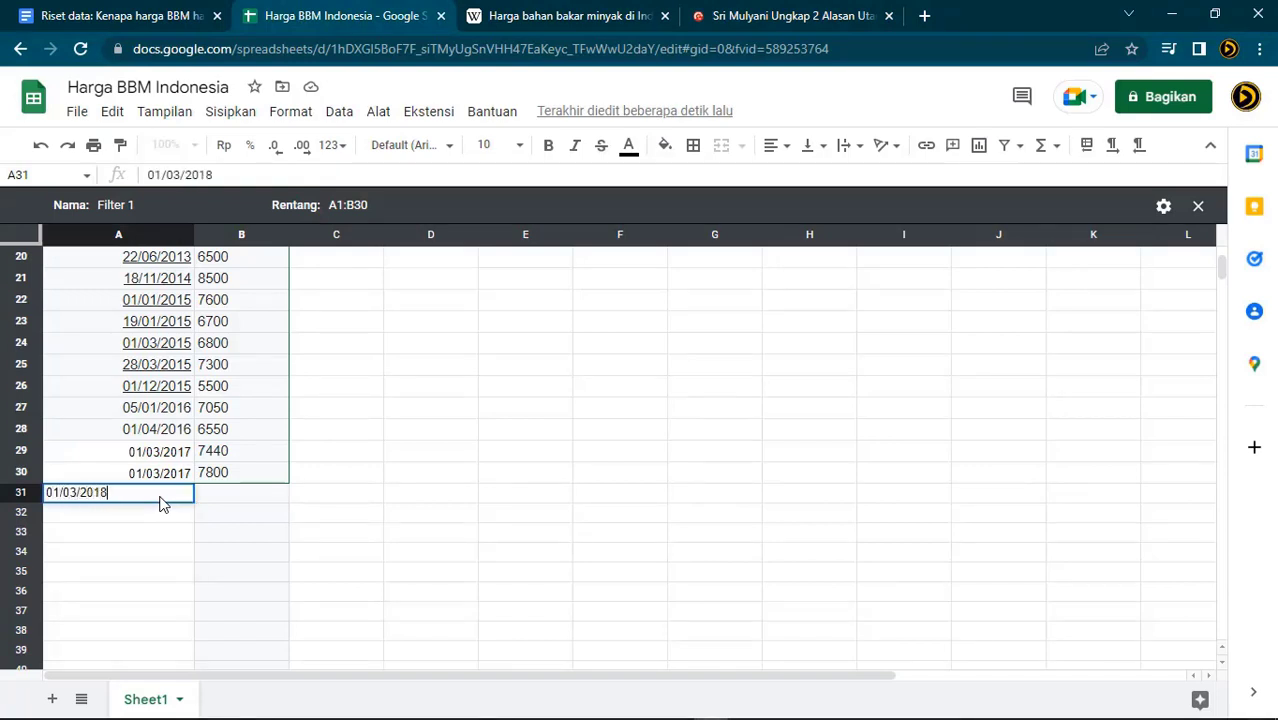
pyautogui.press('Return')
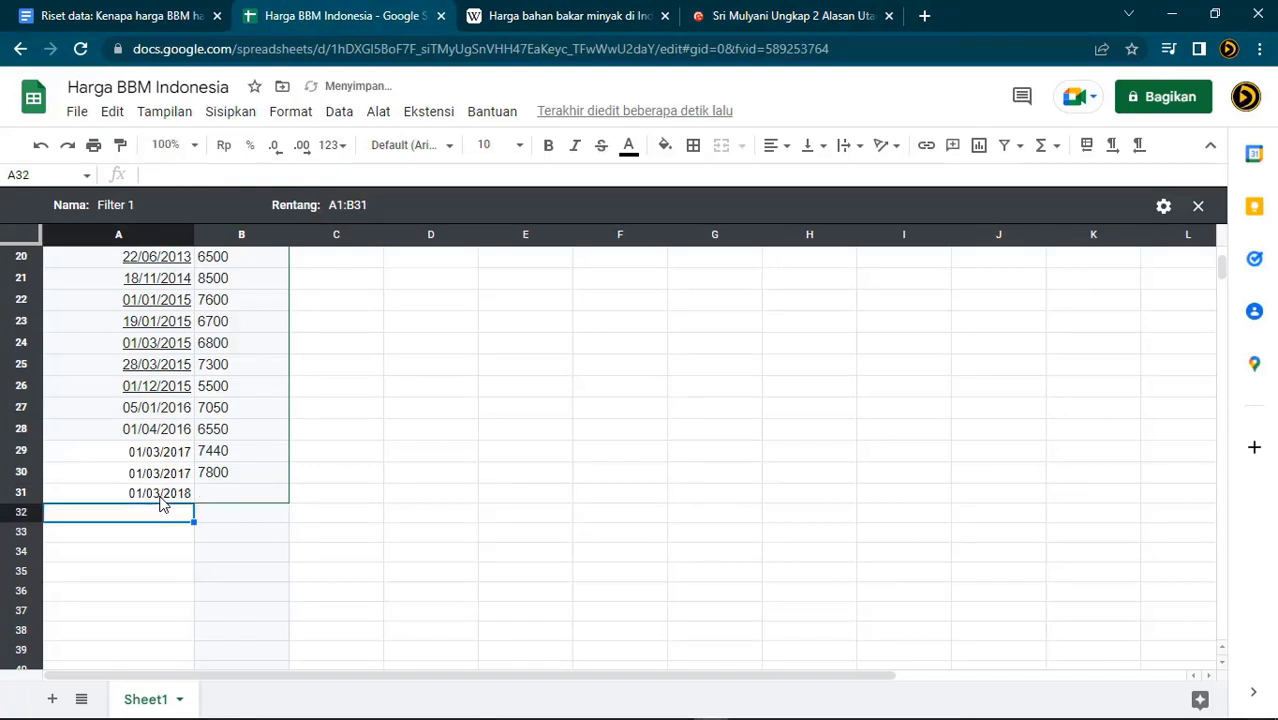
pyautogui.press('Up')
pyautogui.press('Right')
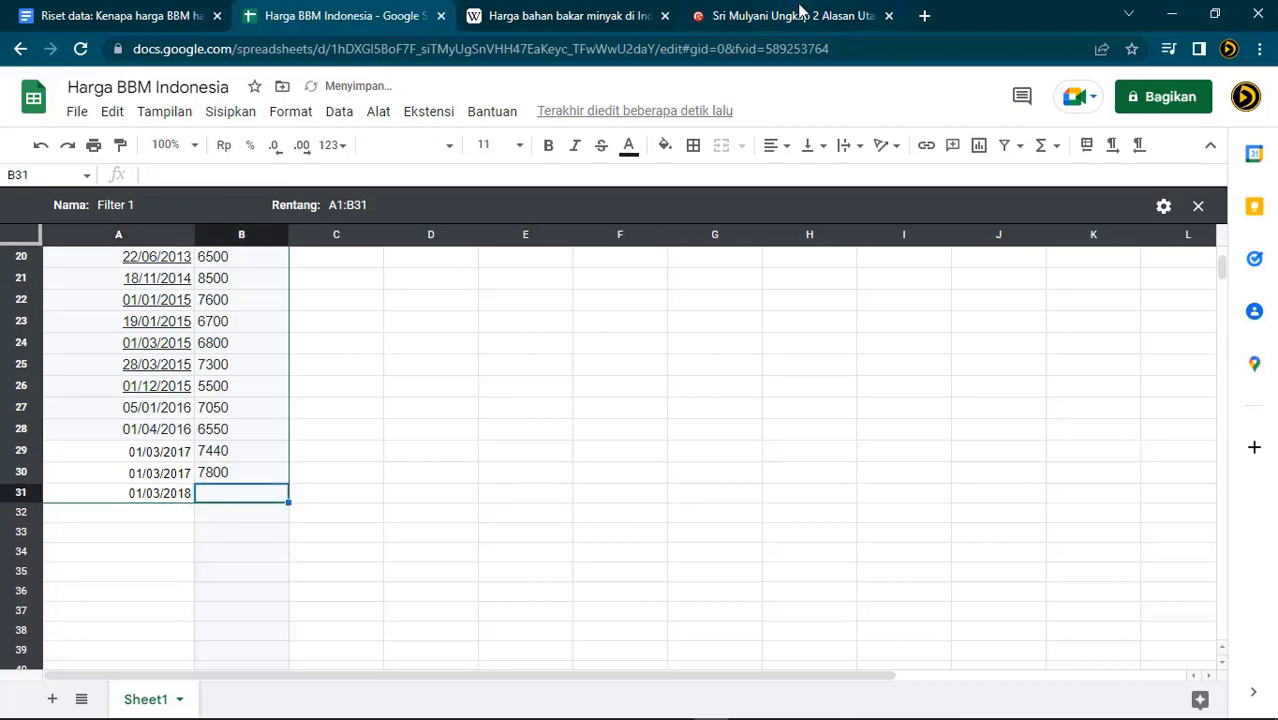
# Correct the dates to 01/03/2018 in A30 and 01/03/2019 in A31
pyautogui.click(799, 14)
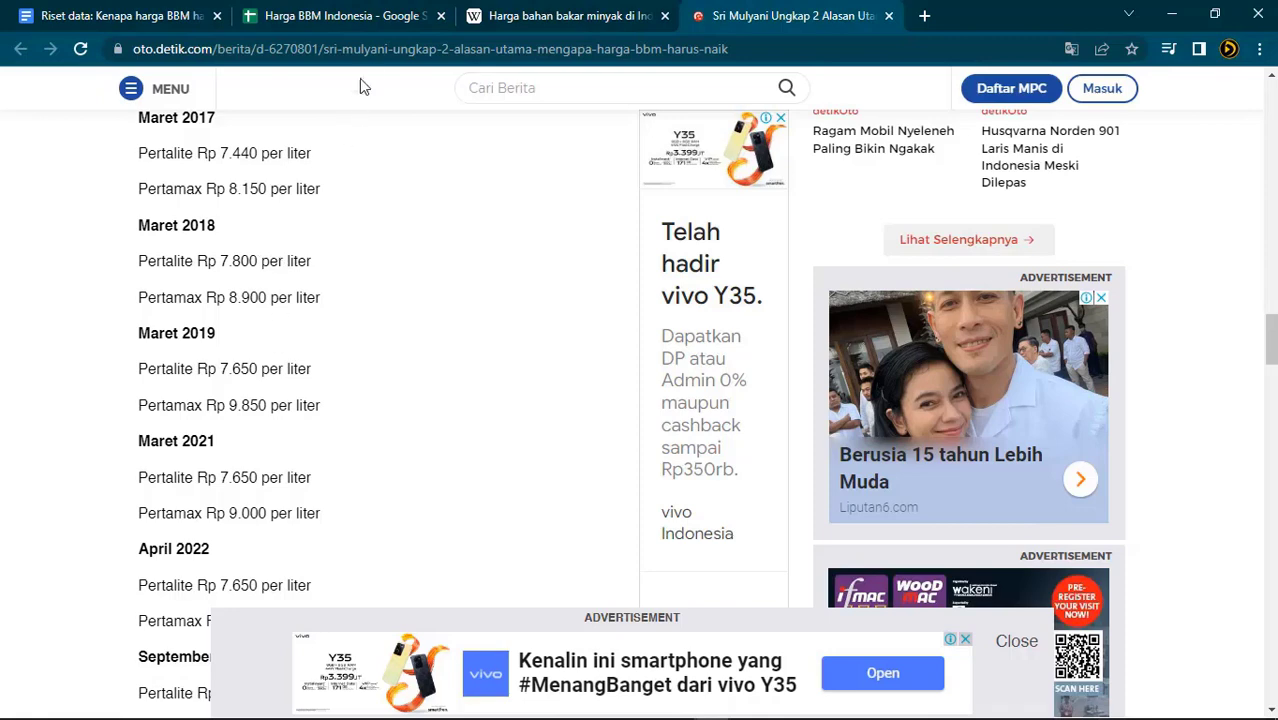
pyautogui.click(378, 22)
pyautogui.click(176, 474)
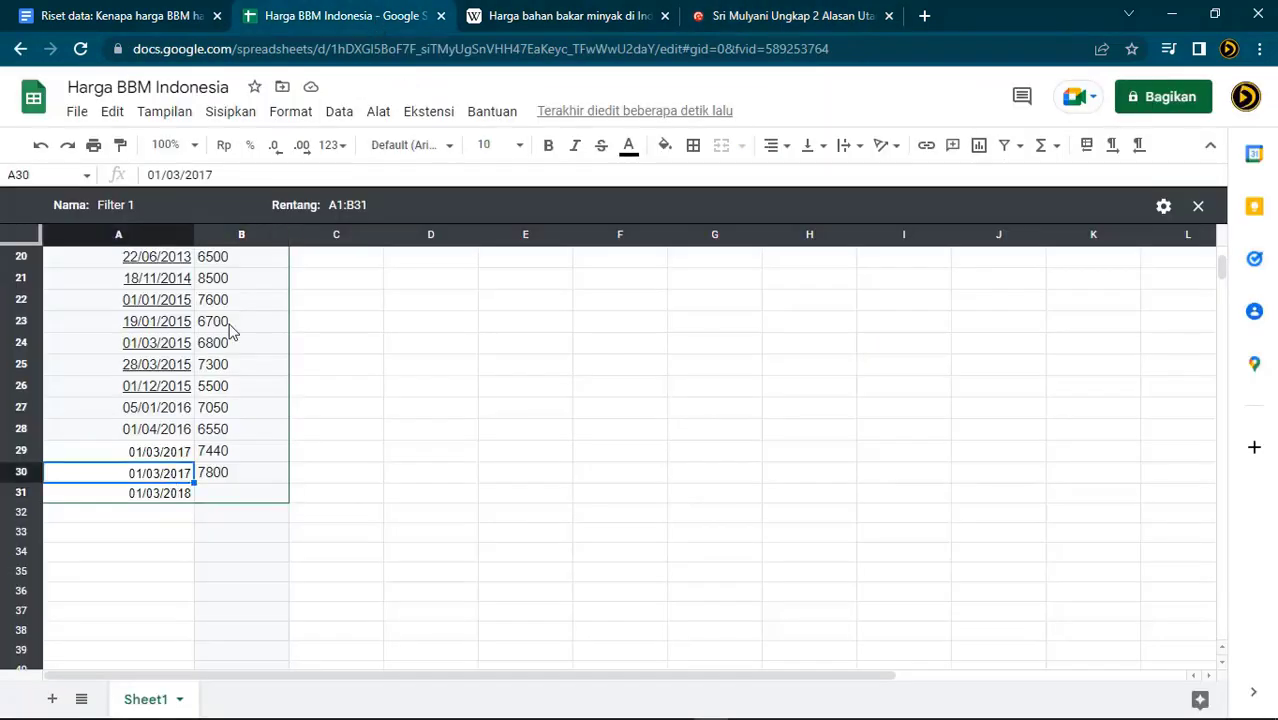
pyautogui.click(263, 175)
pyautogui.press('BackSpace')
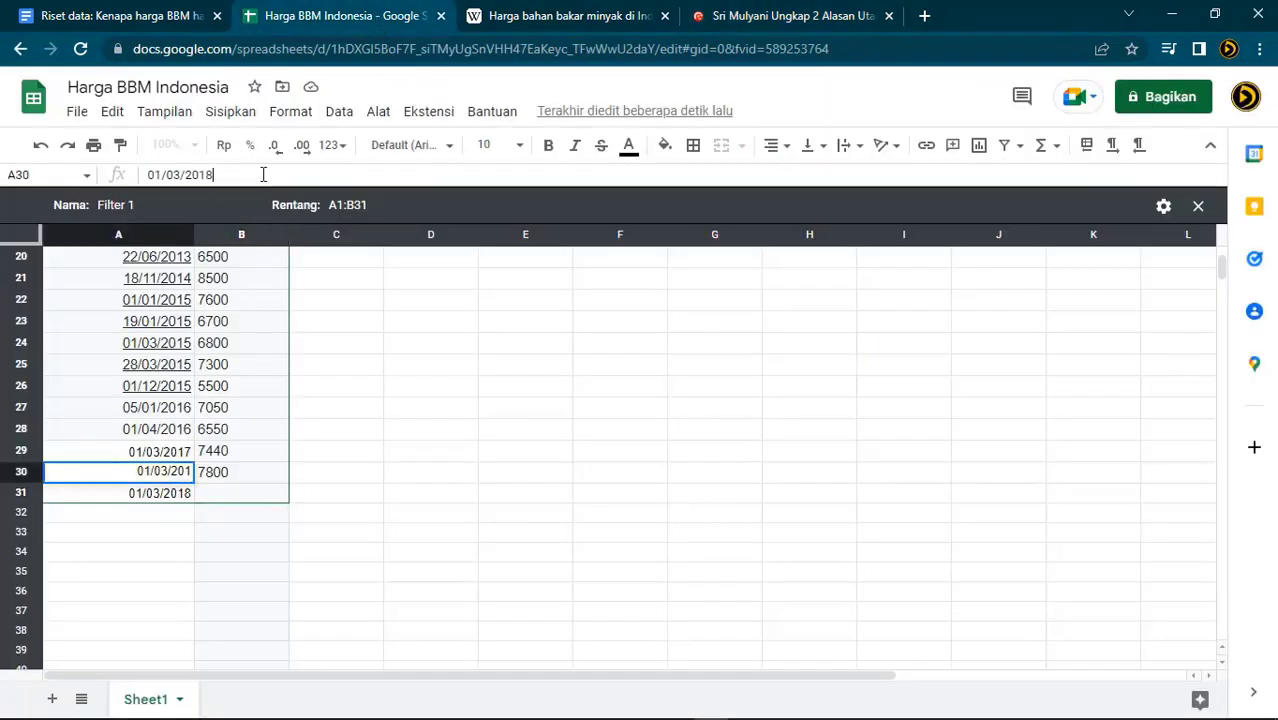
pyautogui.write('8')
pyautogui.press('Return')
pyautogui.click(263, 174)
pyautogui.write('9')
pyautogui.press('Return')
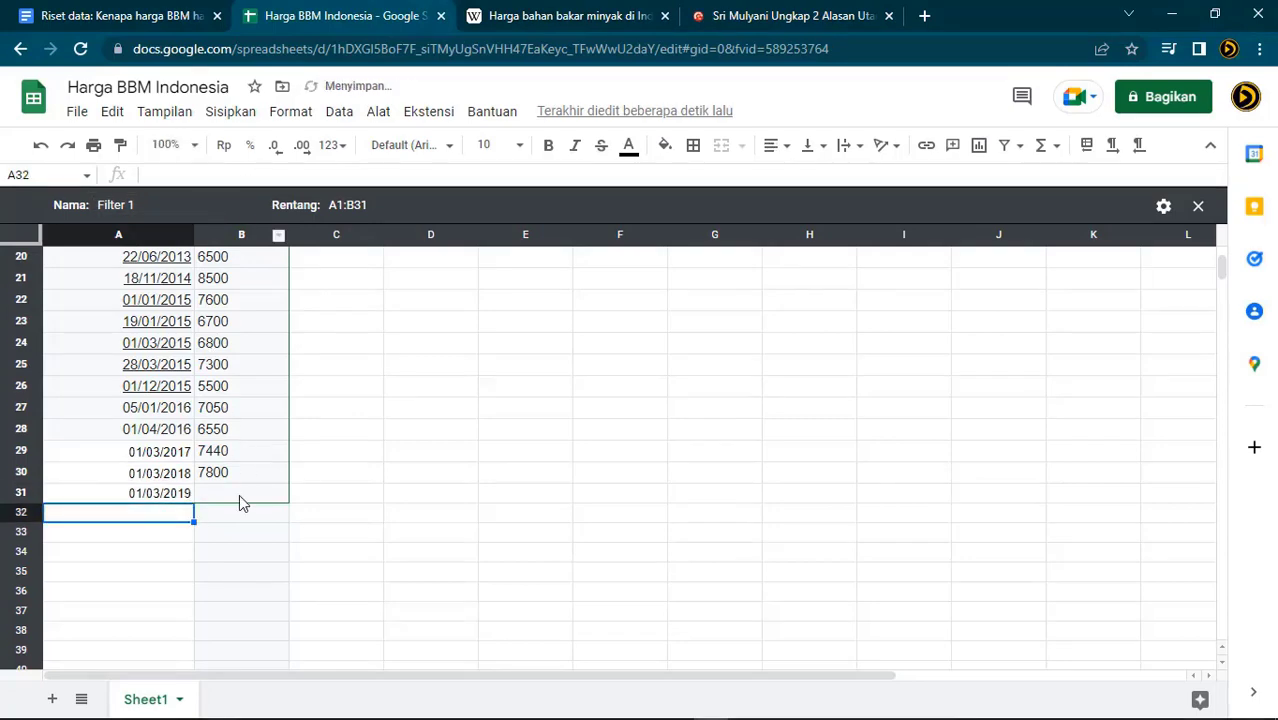
# Enter the price 7650 in B31 after checking the article
pyautogui.click(708, 16)
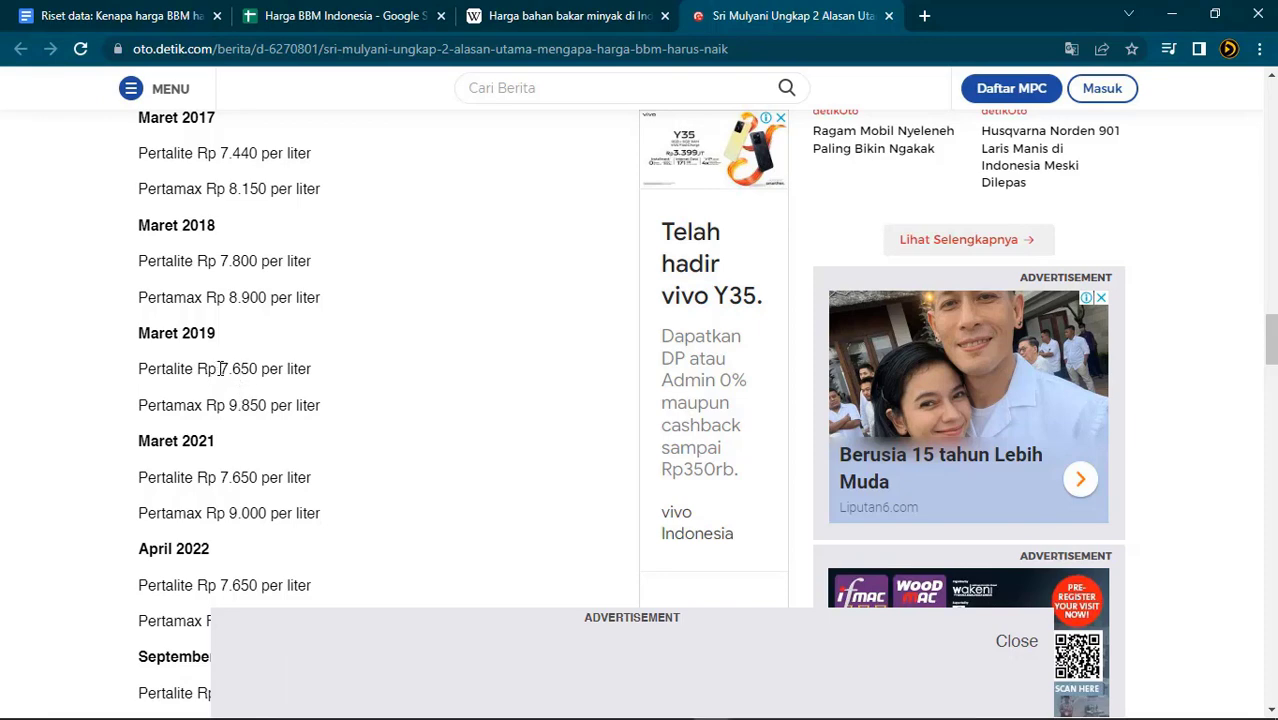
pyautogui.click(315, 16)
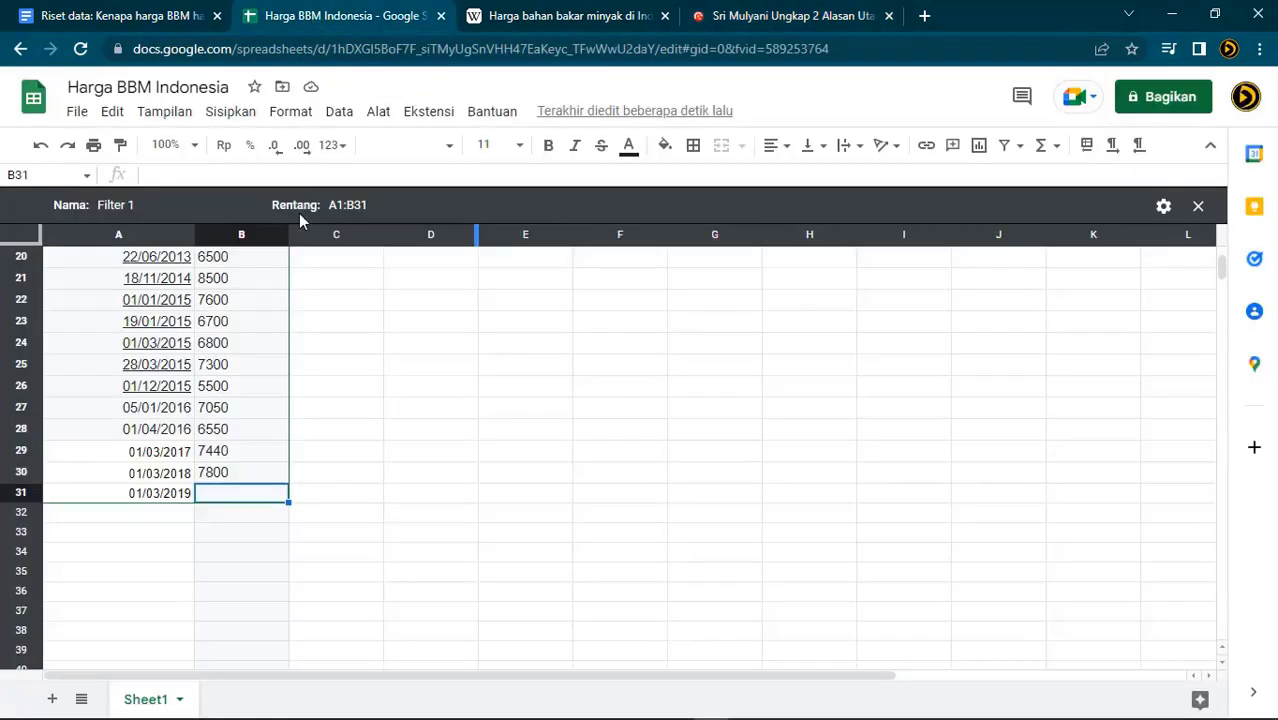
pyautogui.write('7650')
pyautogui.press('Return')
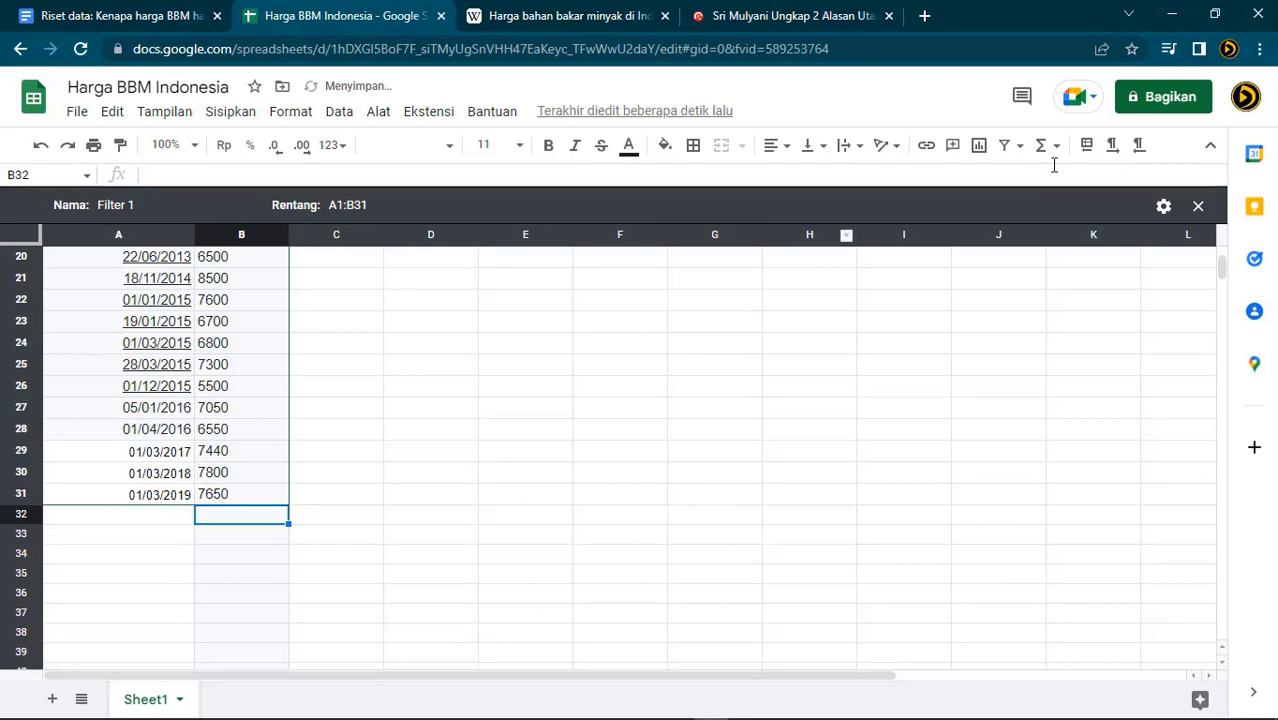
# Add row 32 with date 03/09/2022 and price 10000 from the article
pyautogui.click(726, 20)
pyautogui.scroll(-2, 477, 334)
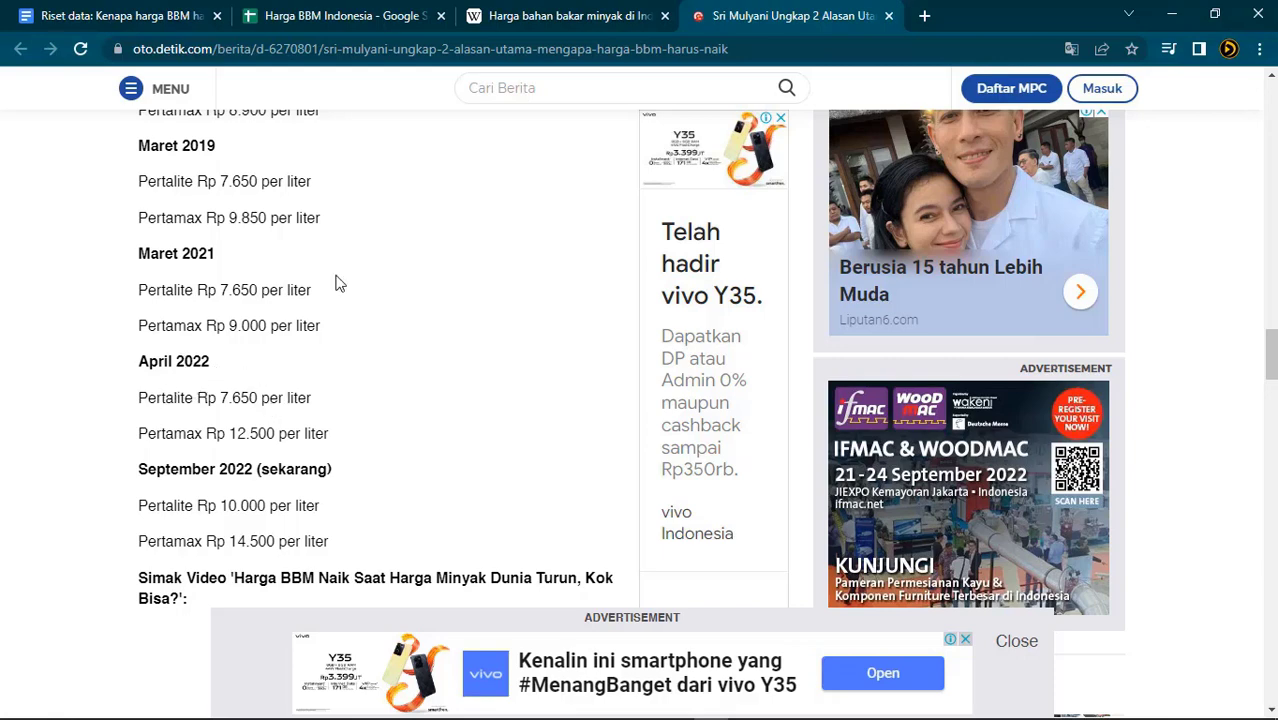
pyautogui.click(340, 15)
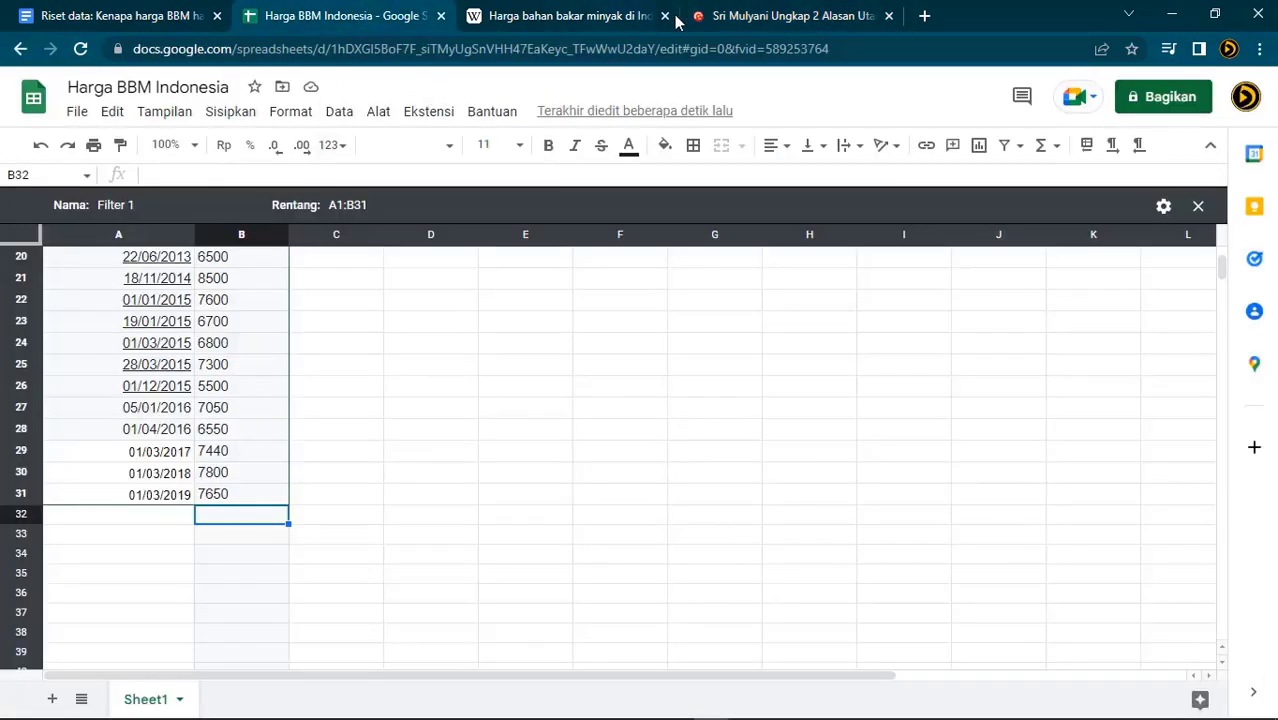
pyautogui.click(749, 15)
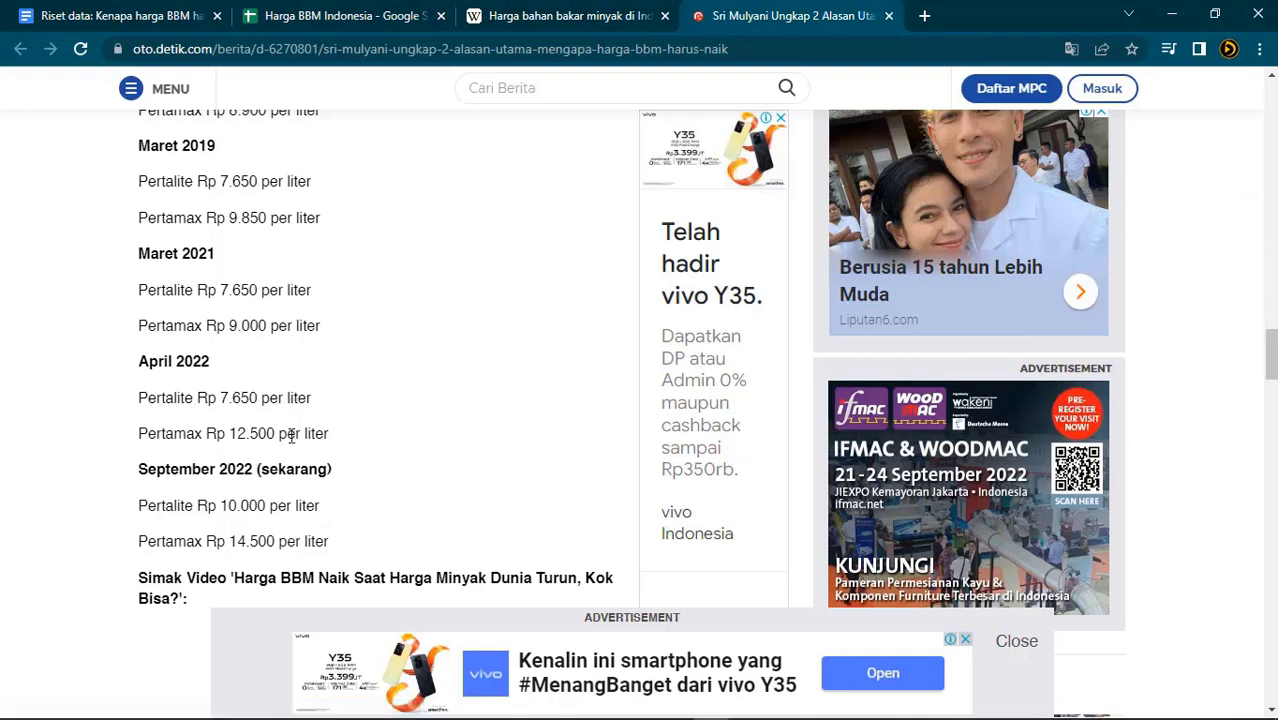
pyautogui.click(385, 28)
pyautogui.click(174, 519)
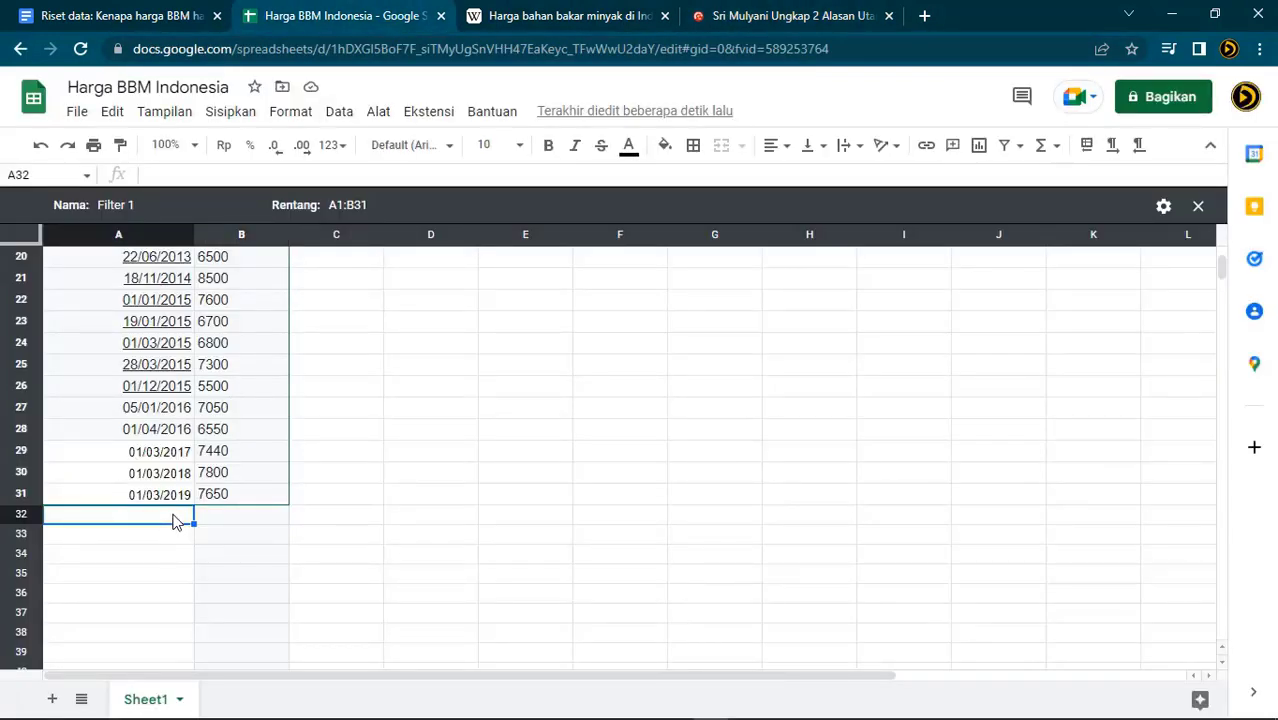
pyautogui.write('03/09/2022')
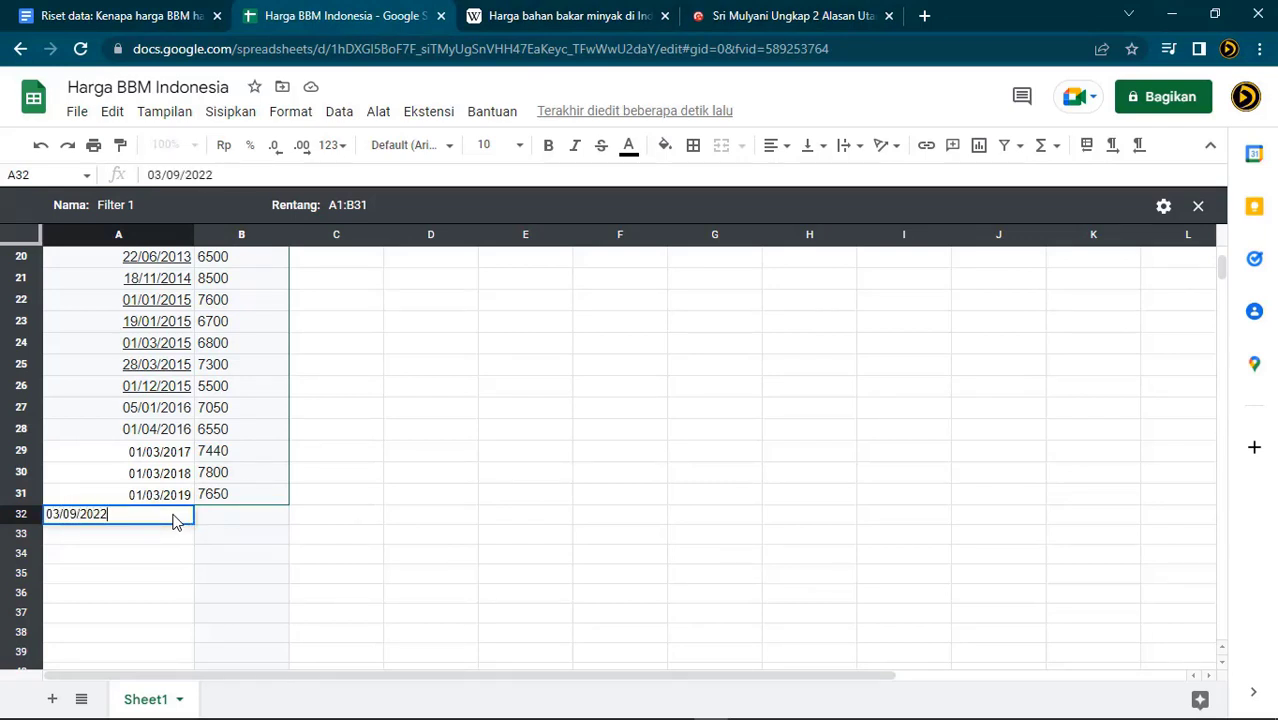
pyautogui.press('Return')
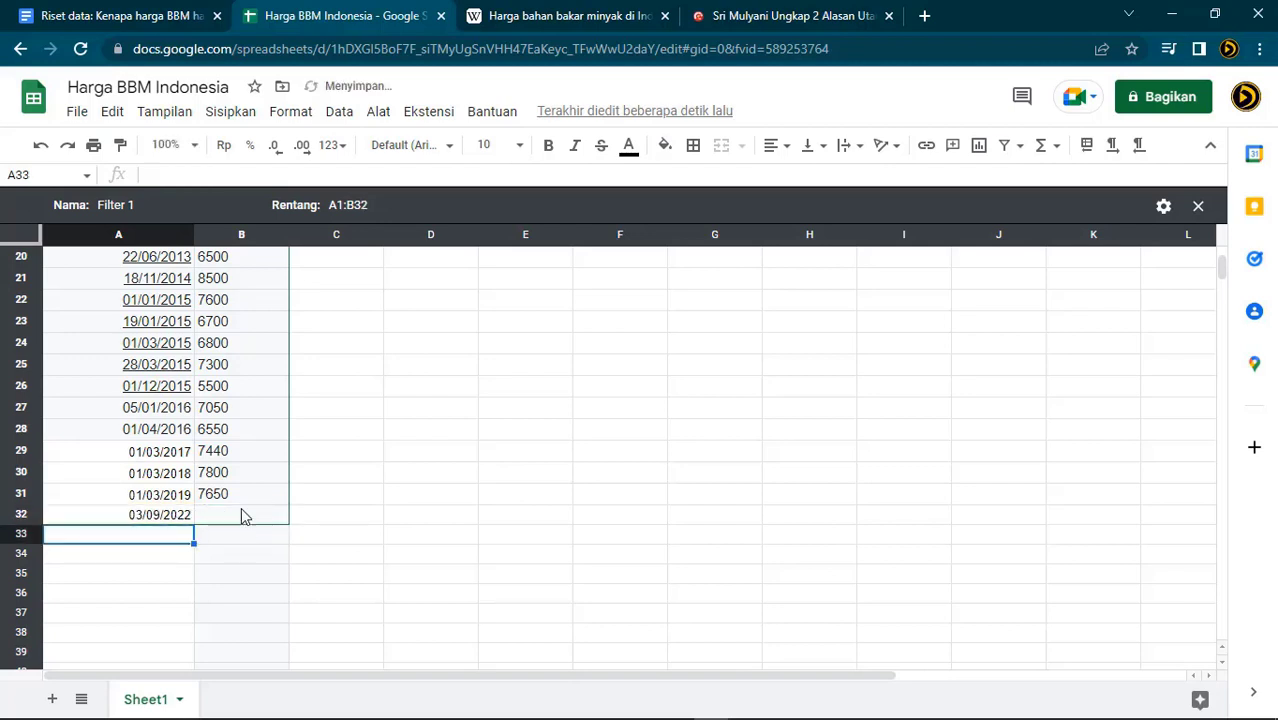
pyautogui.click(242, 512)
pyautogui.write('1000')
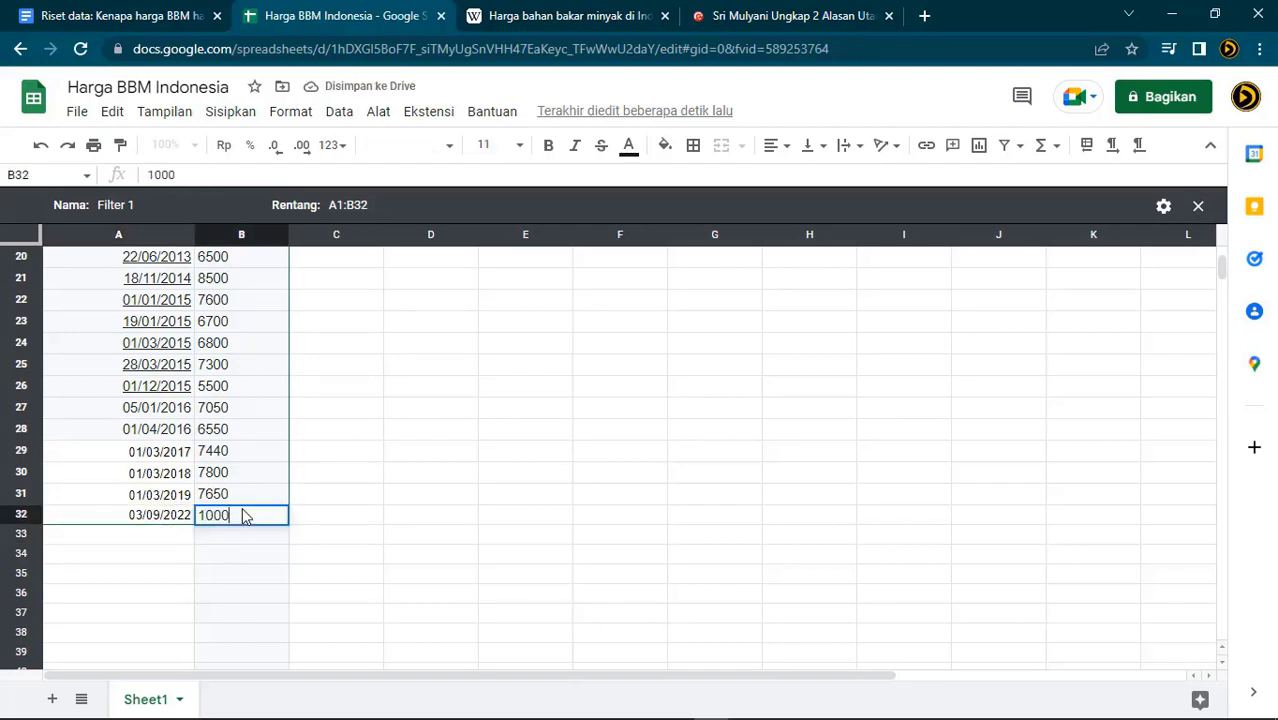
pyautogui.write('0')
pyautogui.press('Return')
pyautogui.click(565, 540)
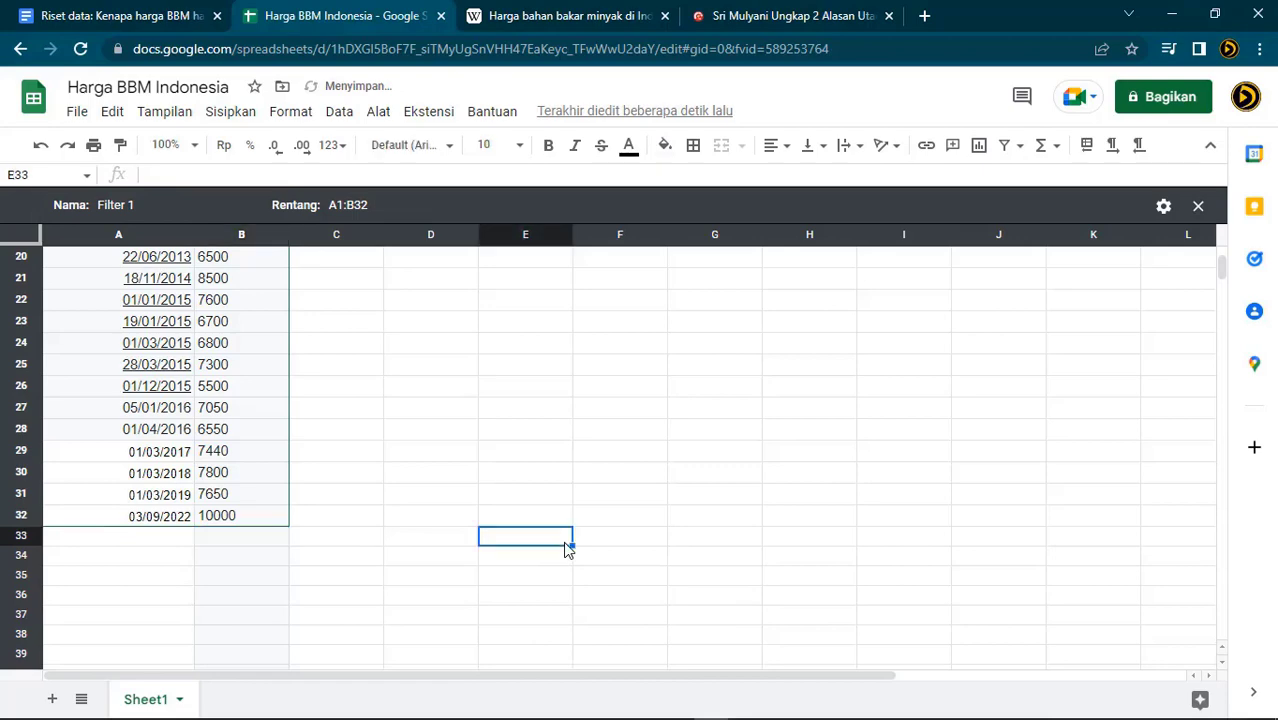
pyautogui.scroll(5, 575, 535)
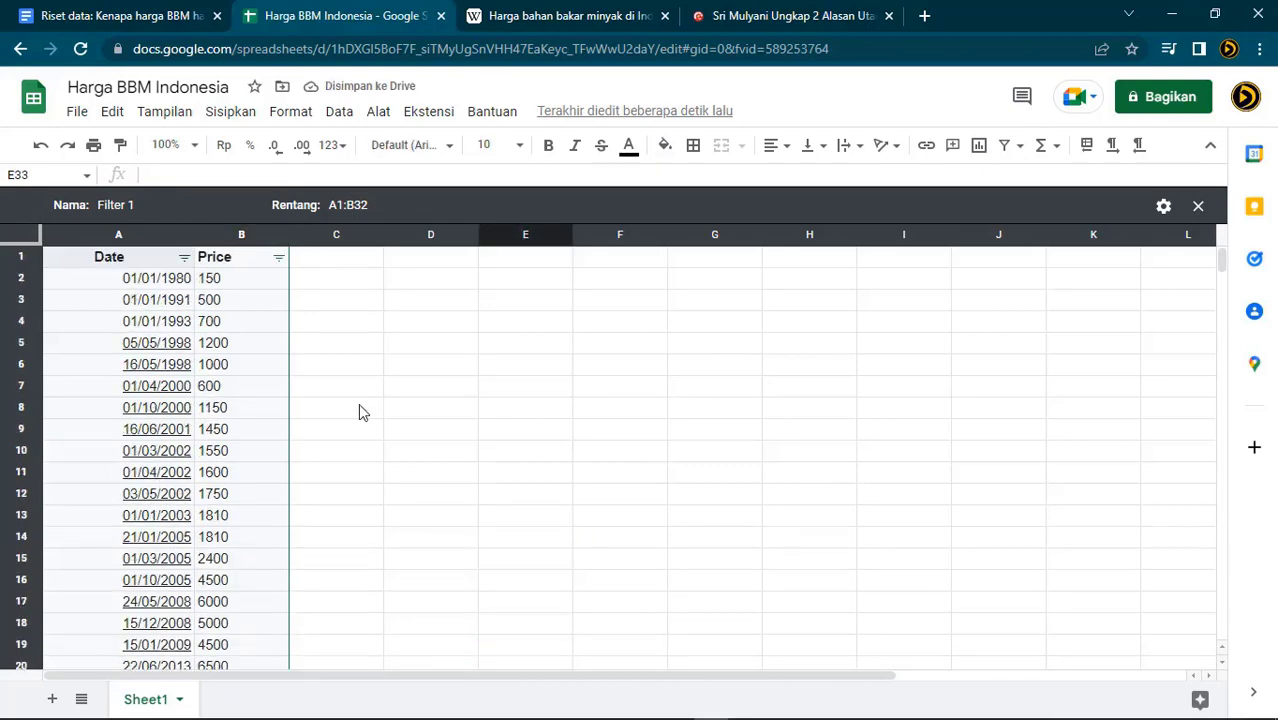
# Apply the Tanggal date format to the dates in A2:A32
pyautogui.moveTo(71, 291); pyautogui.dragTo(94, 566)
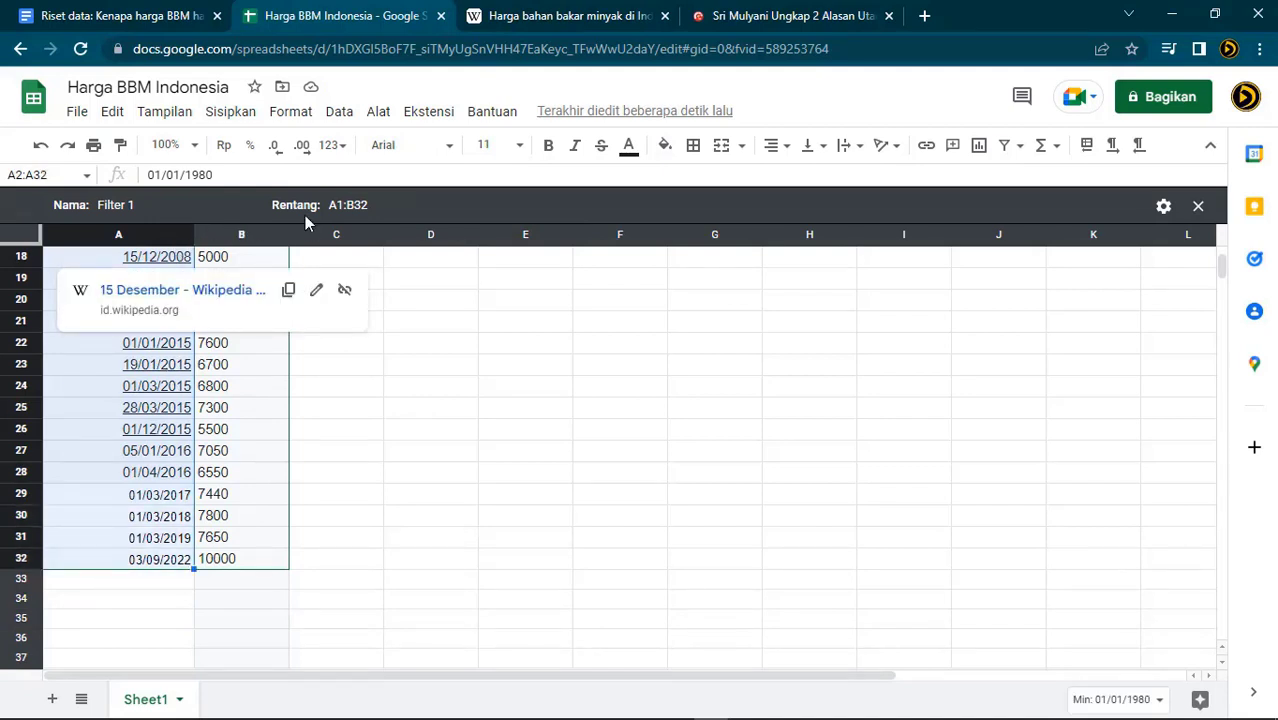
pyautogui.click(298, 116)
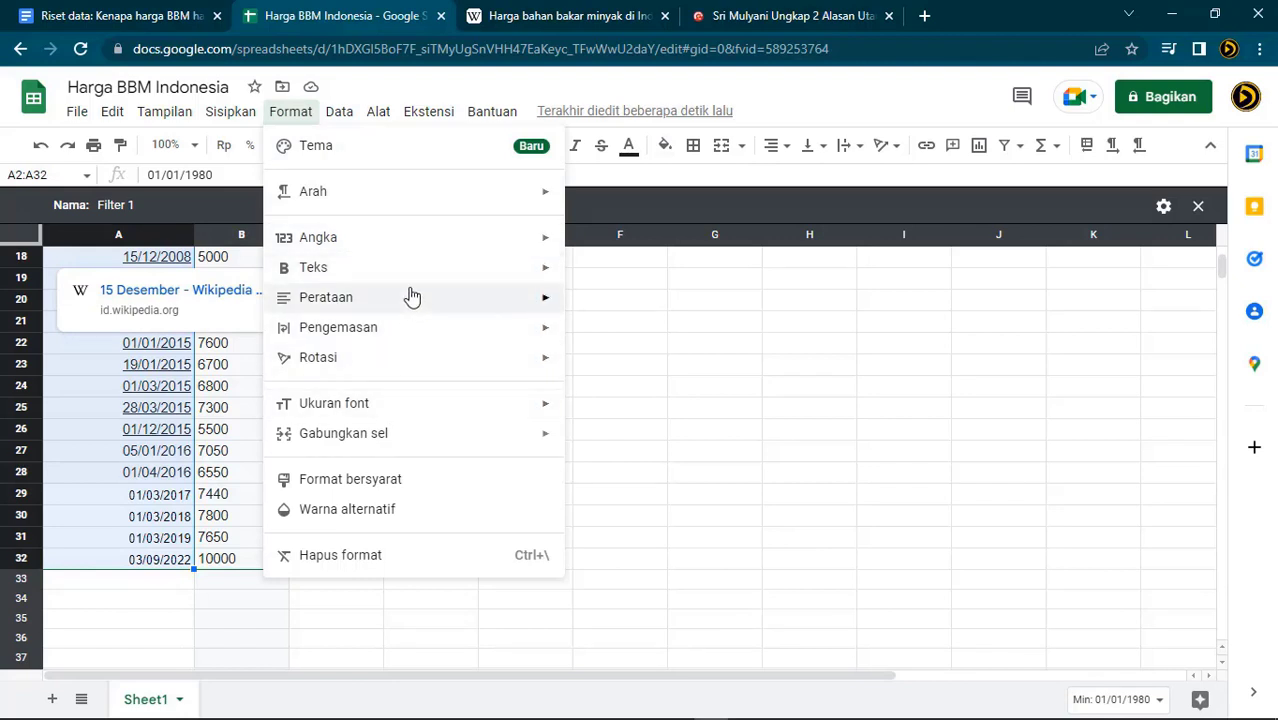
pyautogui.moveTo(440, 249)
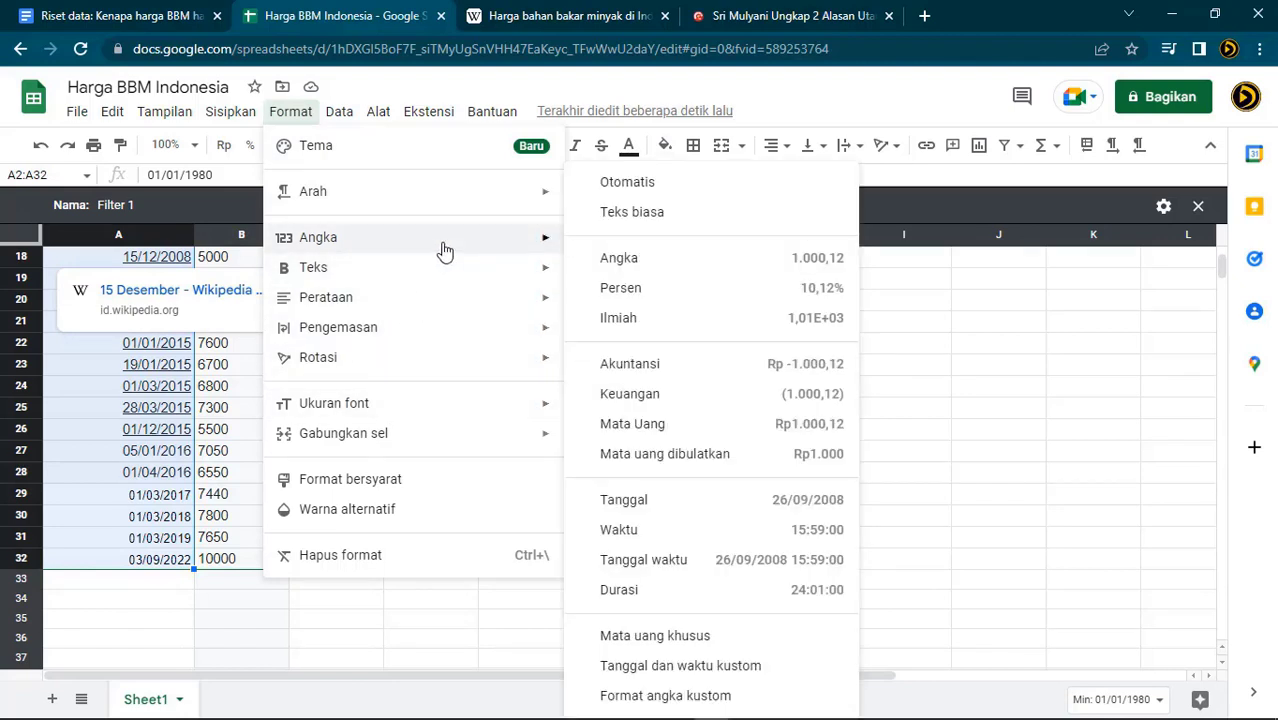
pyautogui.click(660, 511)
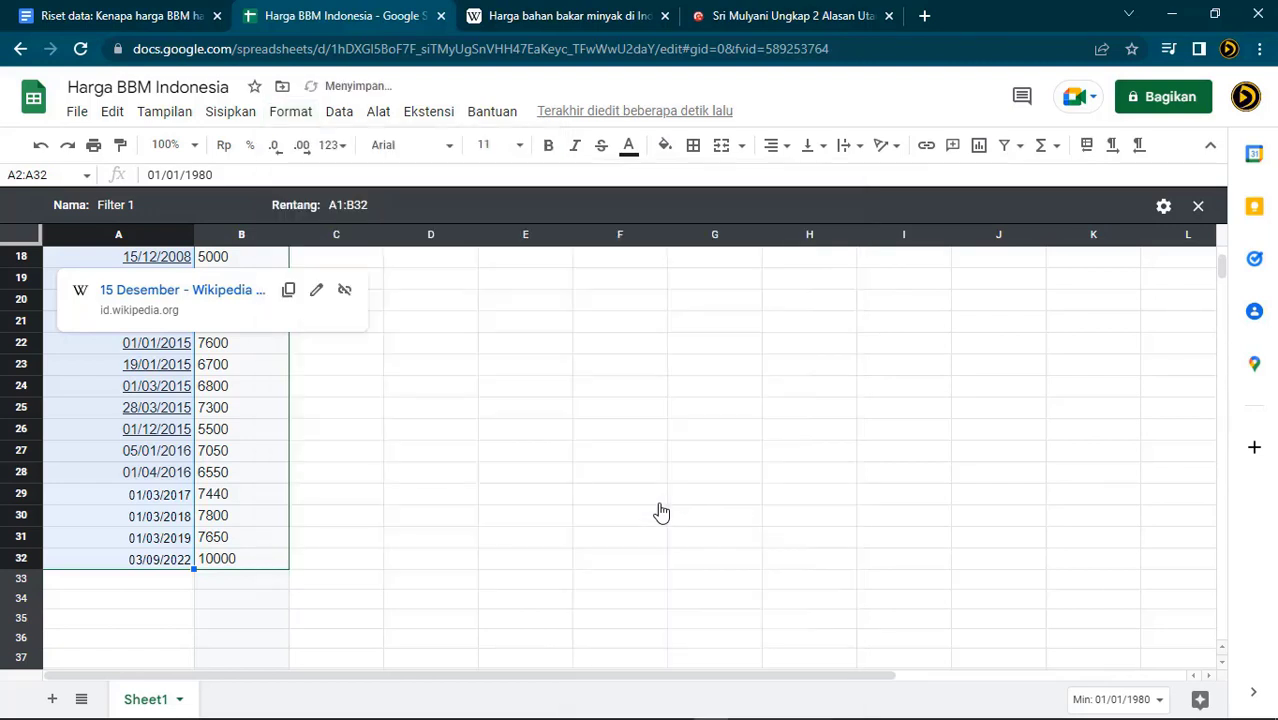
pyautogui.click(351, 481)
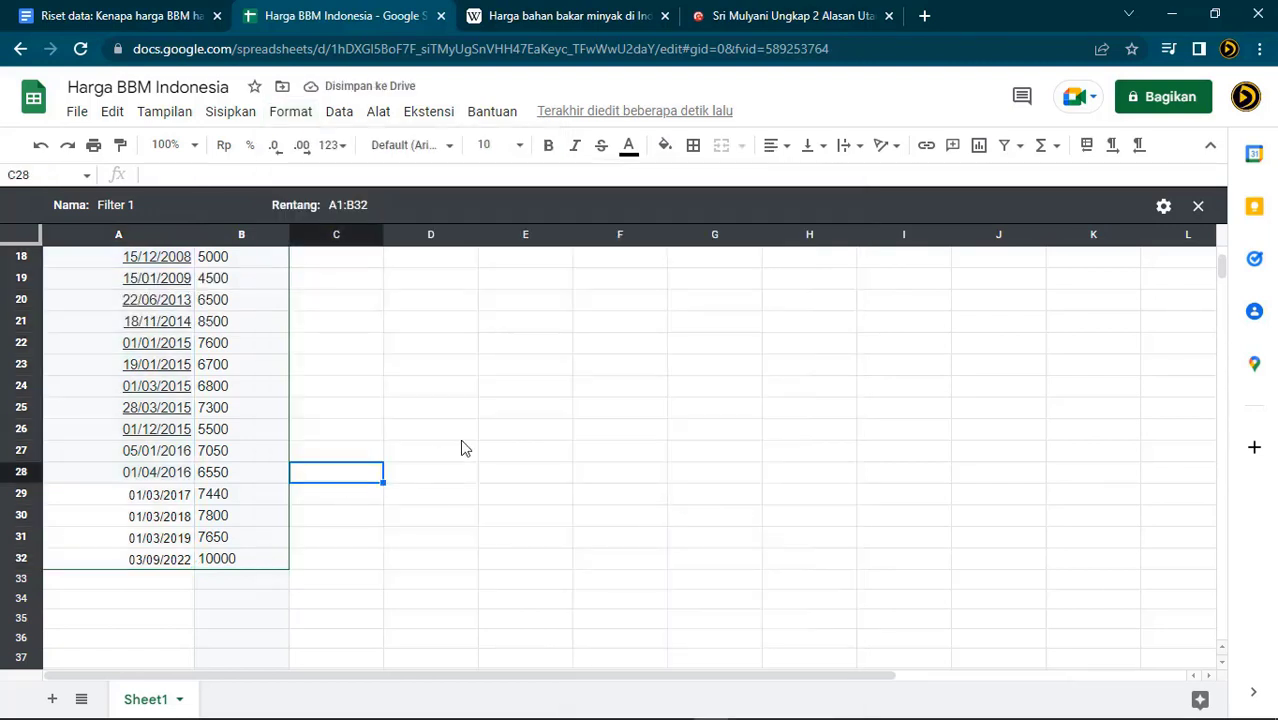
pyautogui.scroll(2, 467, 443)
pyautogui.scroll(3, 470, 444)
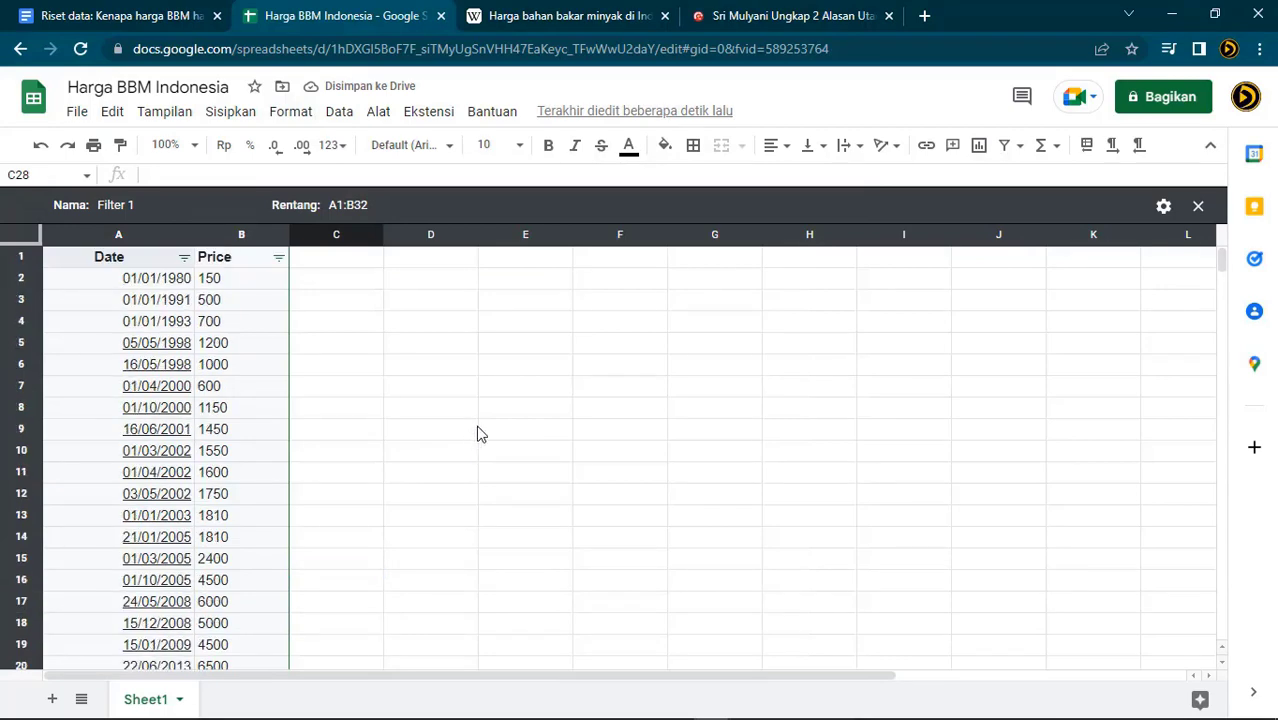
# Change the spreadsheet locale to Amerika Serikat, then save and reload
pyautogui.click(238, 113)
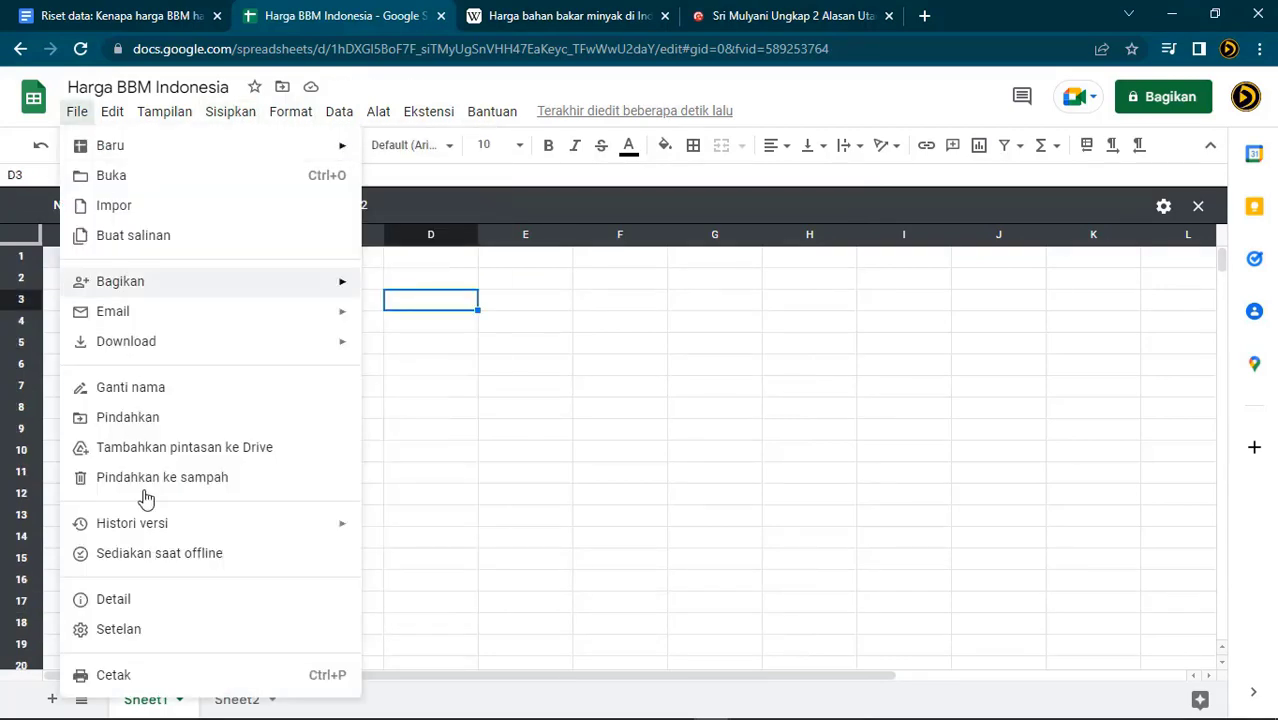
pyautogui.click(166, 634)
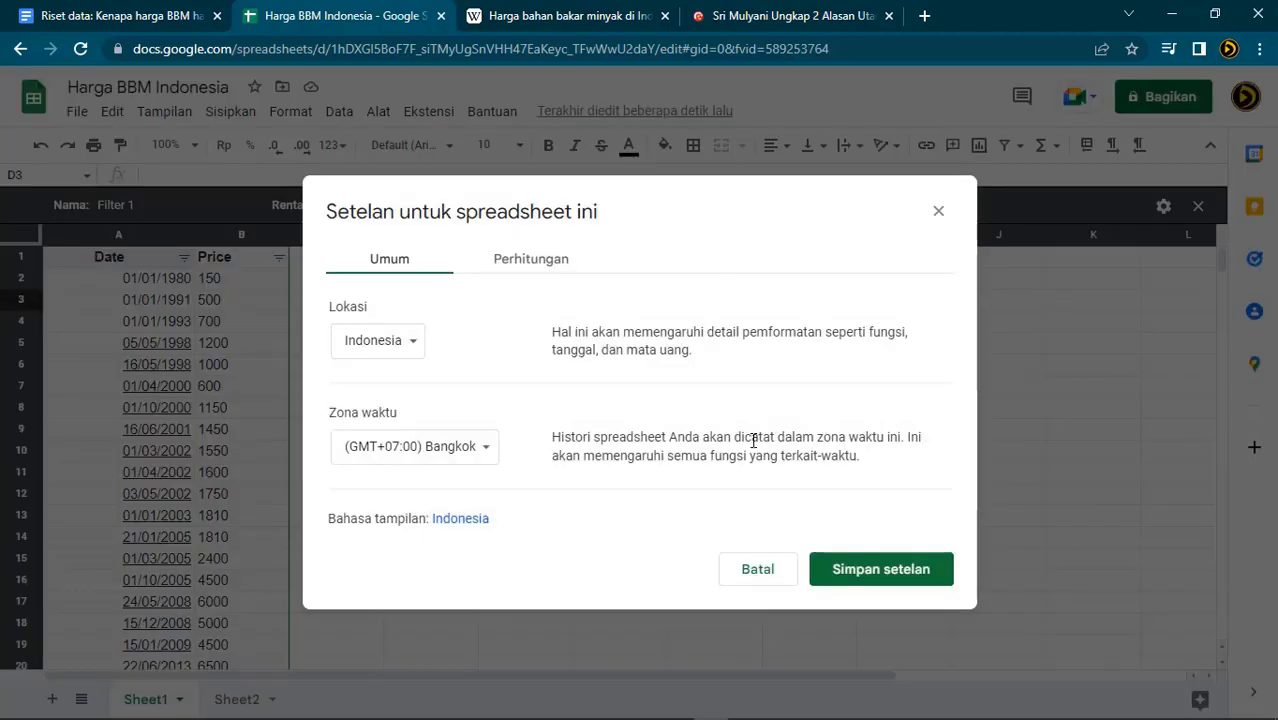
pyautogui.click(415, 345)
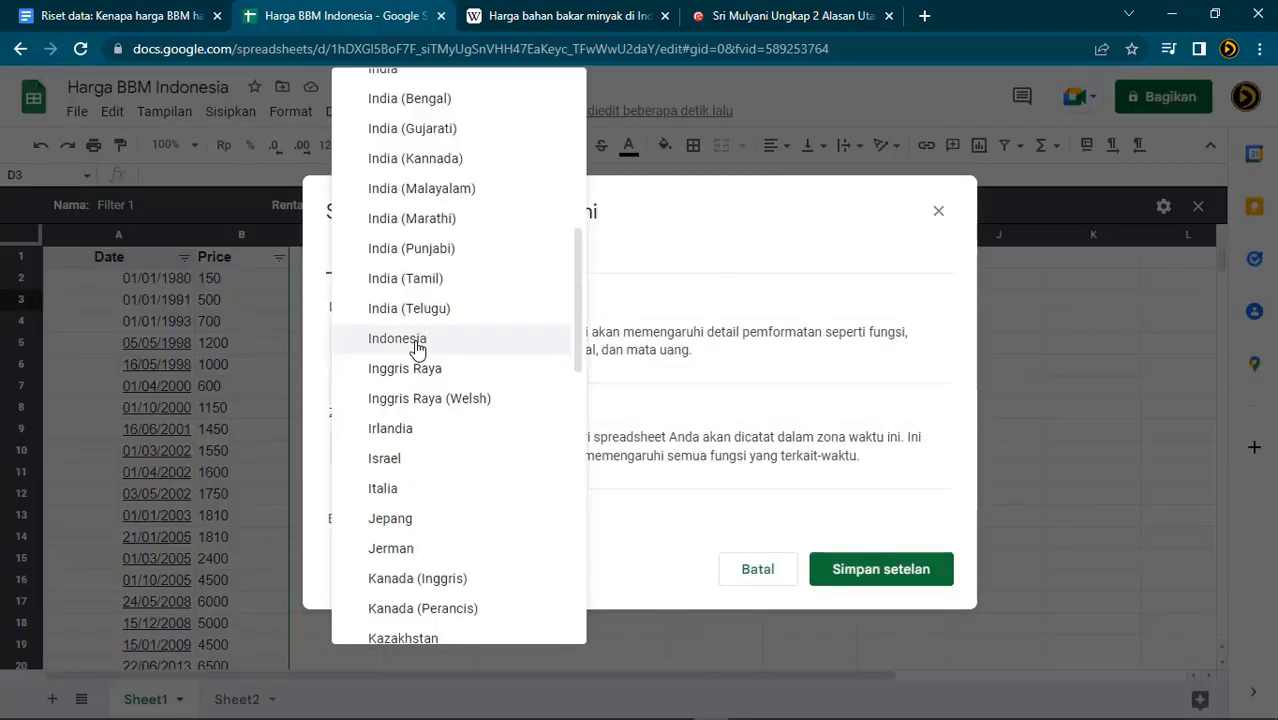
pyautogui.scroll(3, 453, 347)
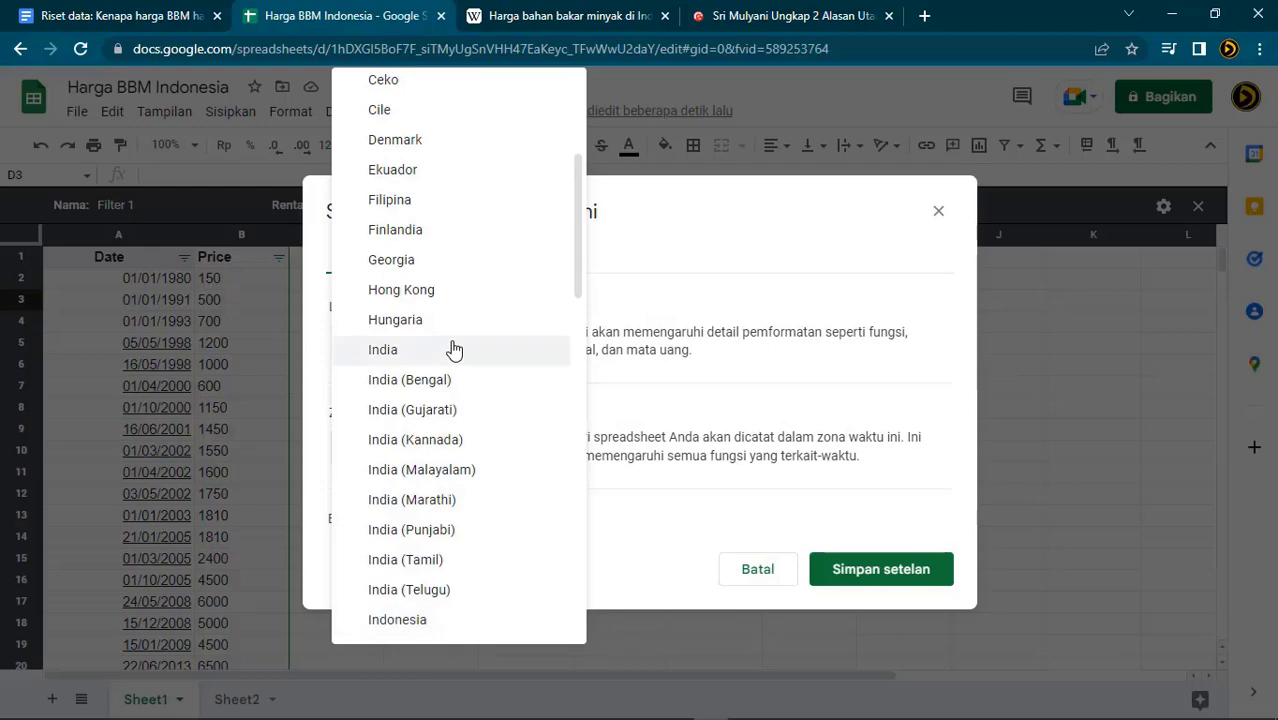
pyautogui.scroll(-13, 453, 347)
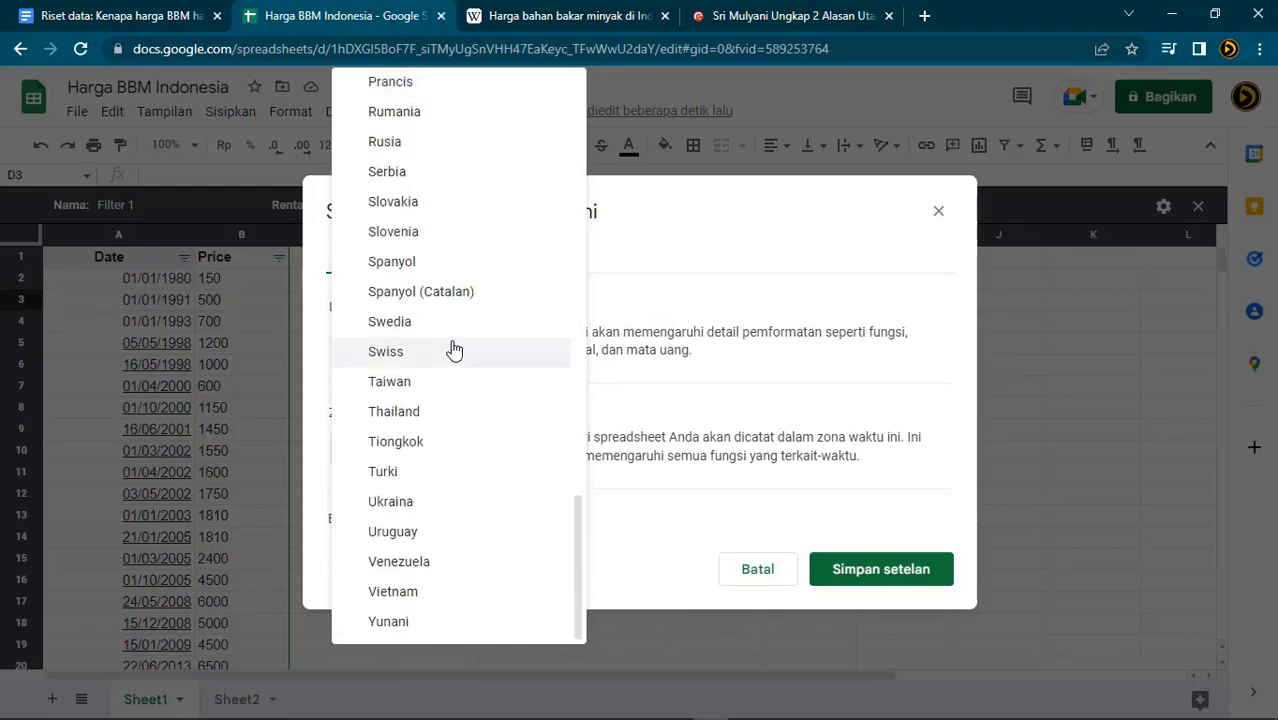
pyautogui.scroll(5, 453, 347)
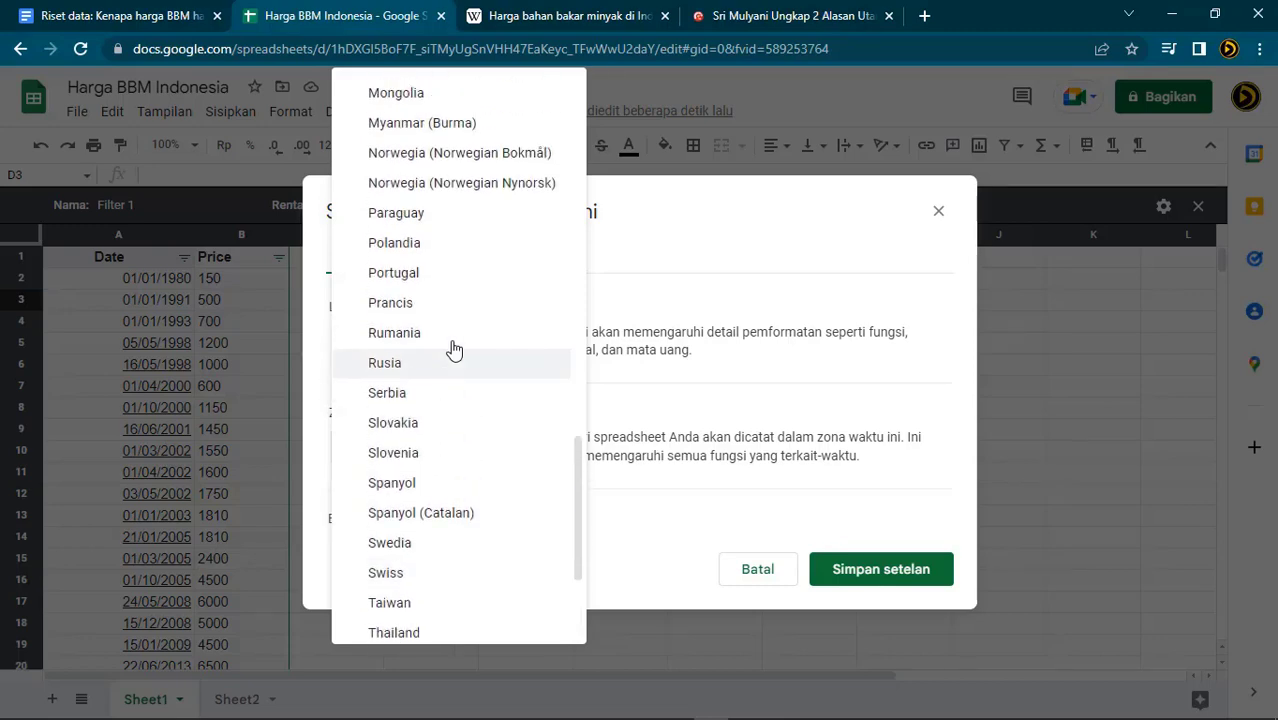
pyautogui.scroll(12, 453, 347)
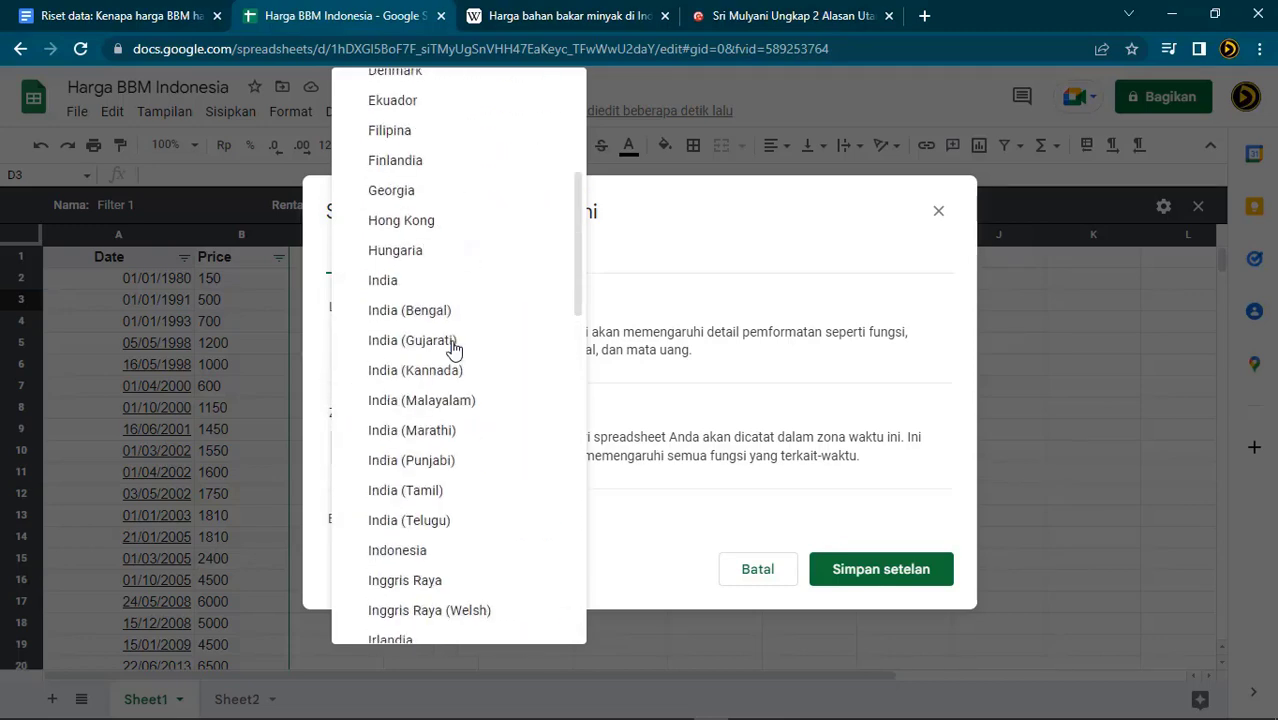
pyautogui.click(446, 90)
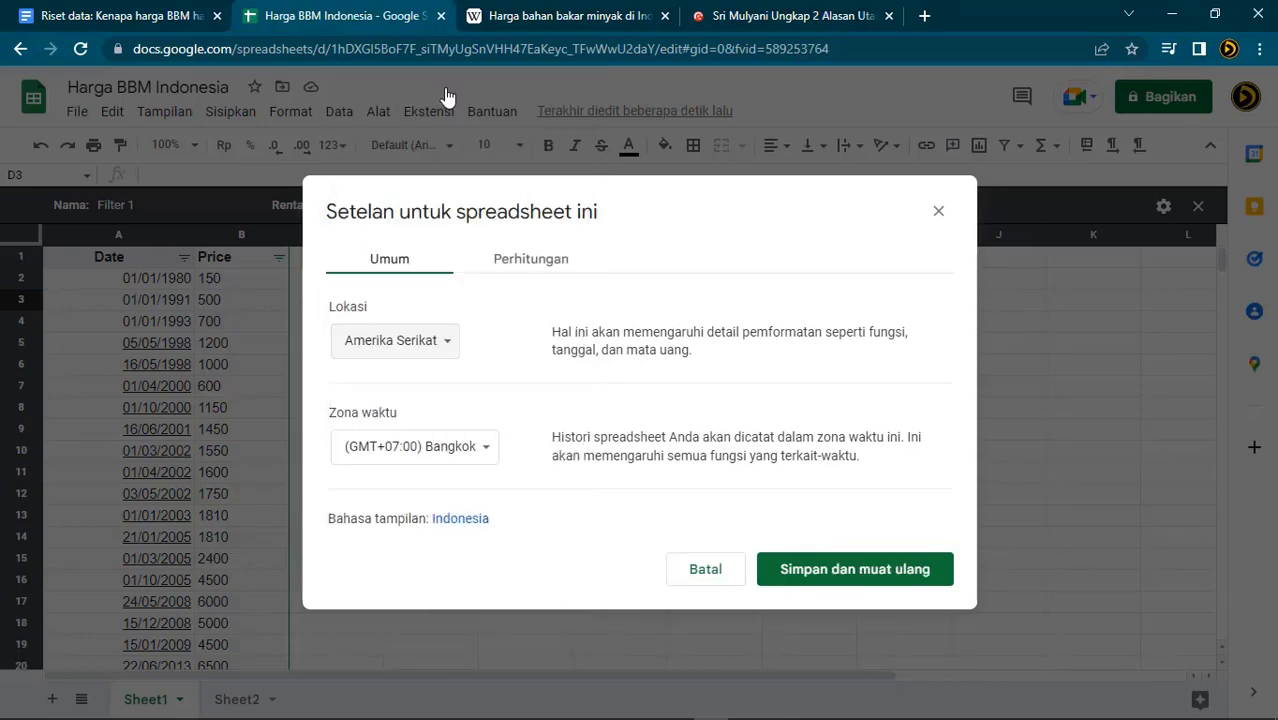
pyautogui.click(886, 577)
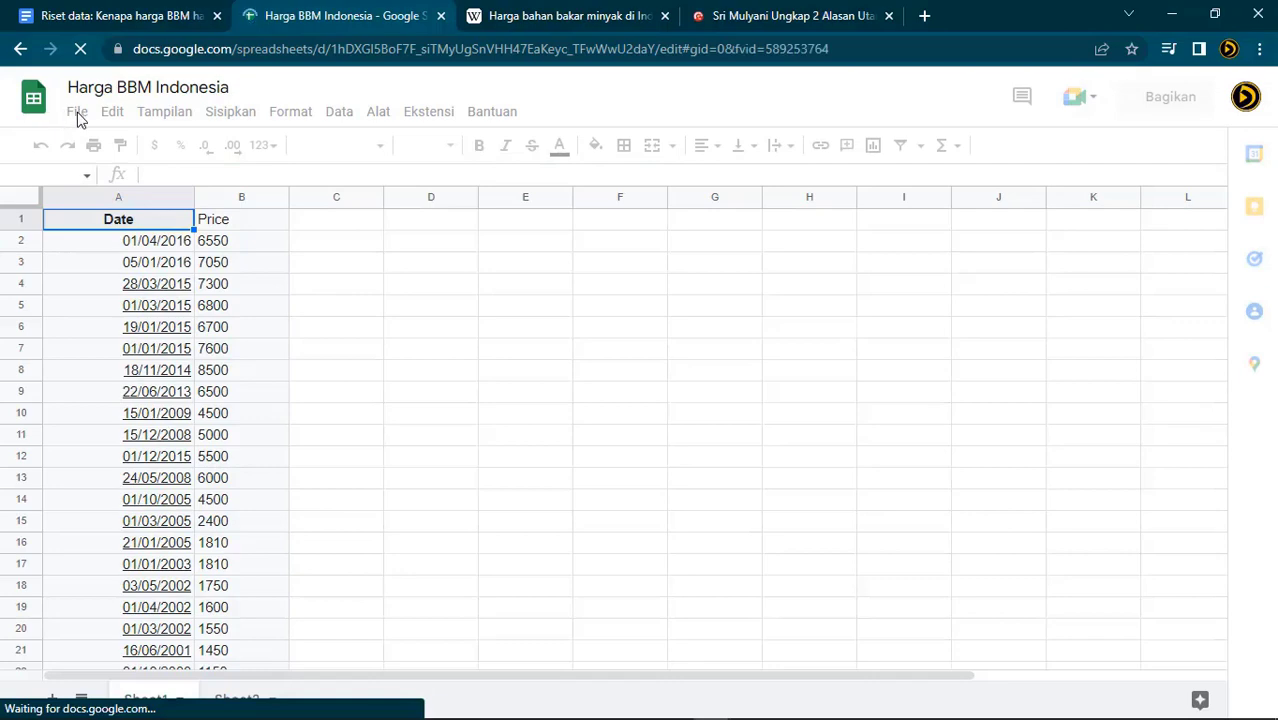
# Reopen the spreadsheet settings dialog
pyautogui.click(77, 111)
pyautogui.click(168, 505)
pyautogui.click(77, 111)
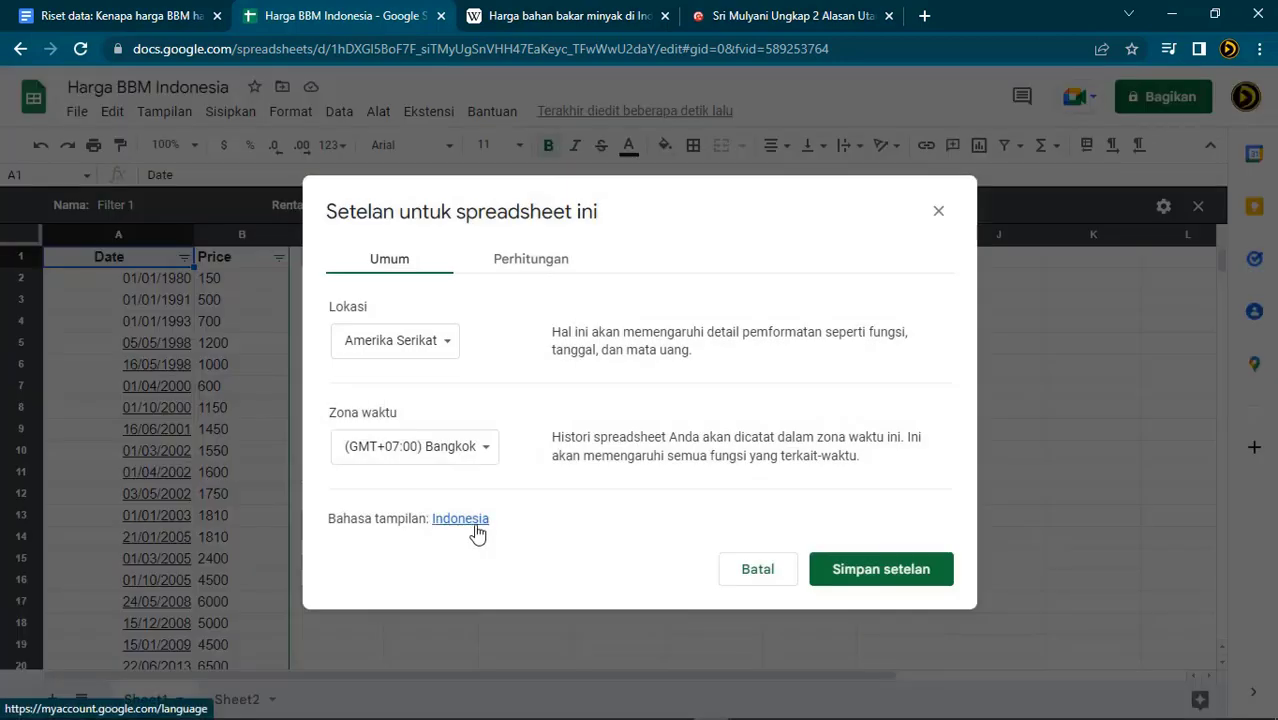
# Make English (United States) the Google Account's preferred language
pyautogui.click(476, 524)
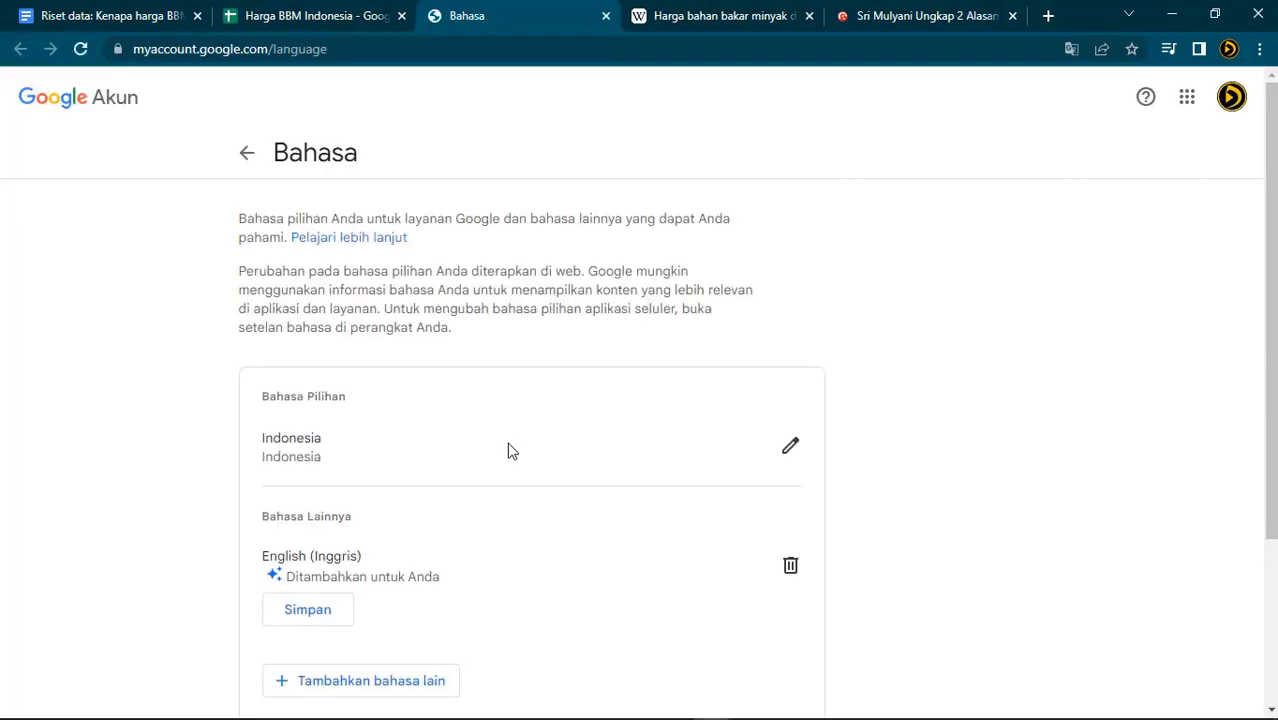
pyautogui.click(789, 445)
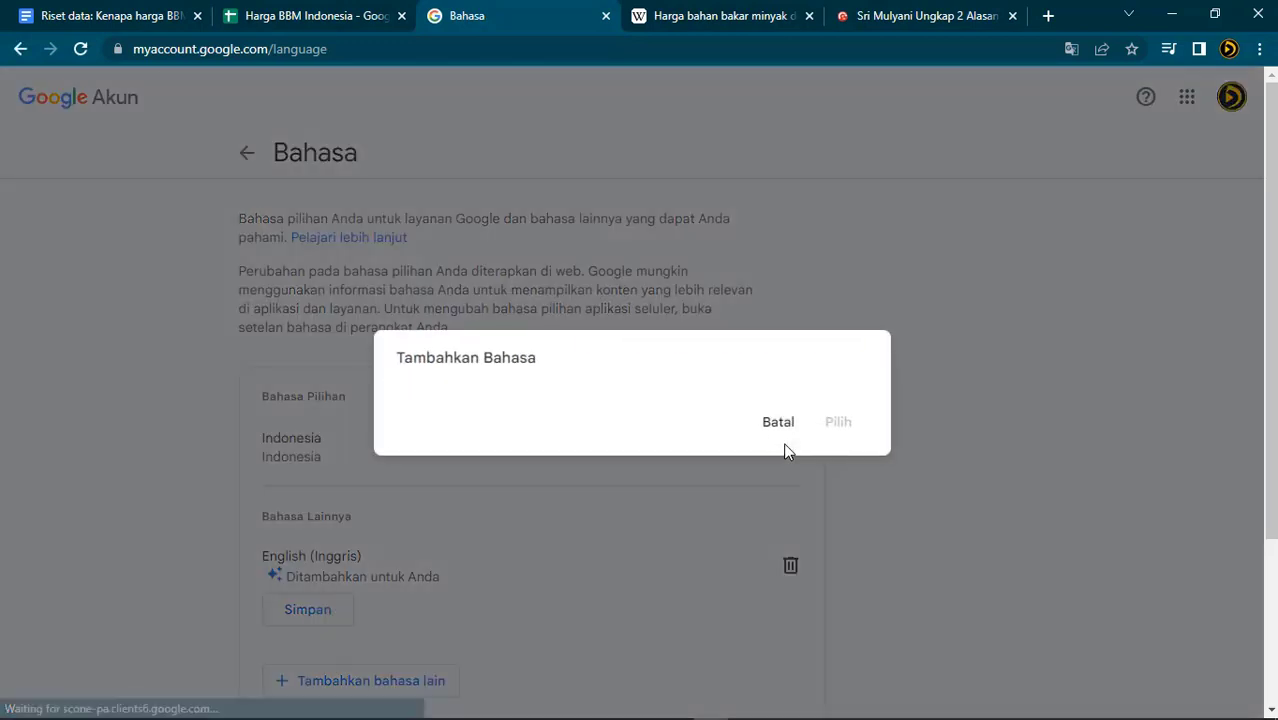
pyautogui.scroll(-8, 642, 426)
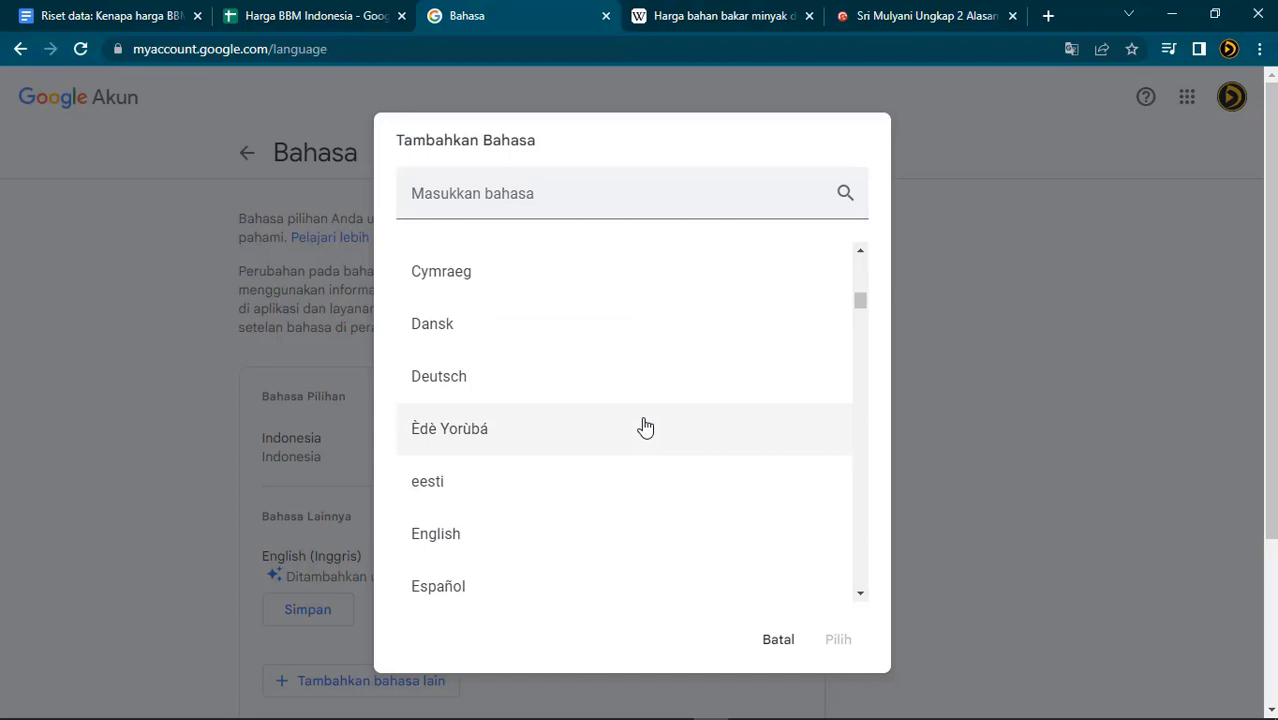
pyautogui.click(612, 199)
pyautogui.write('eng')
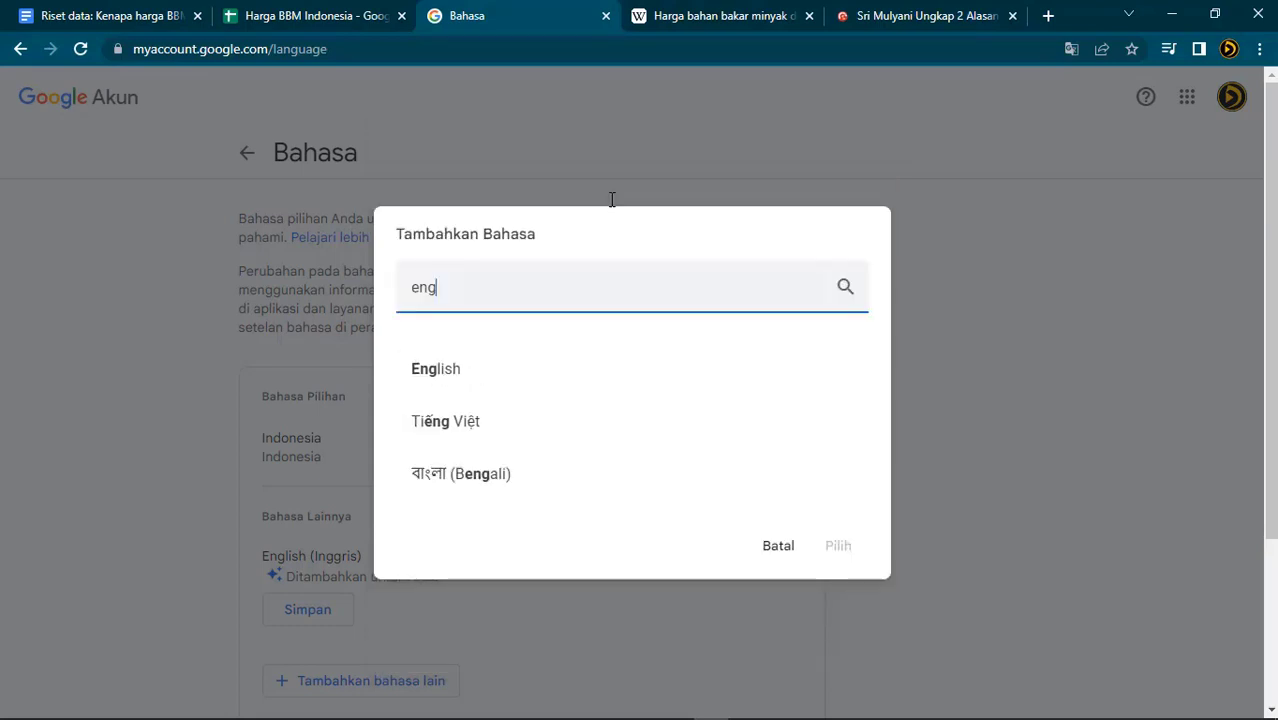
pyautogui.click(530, 366)
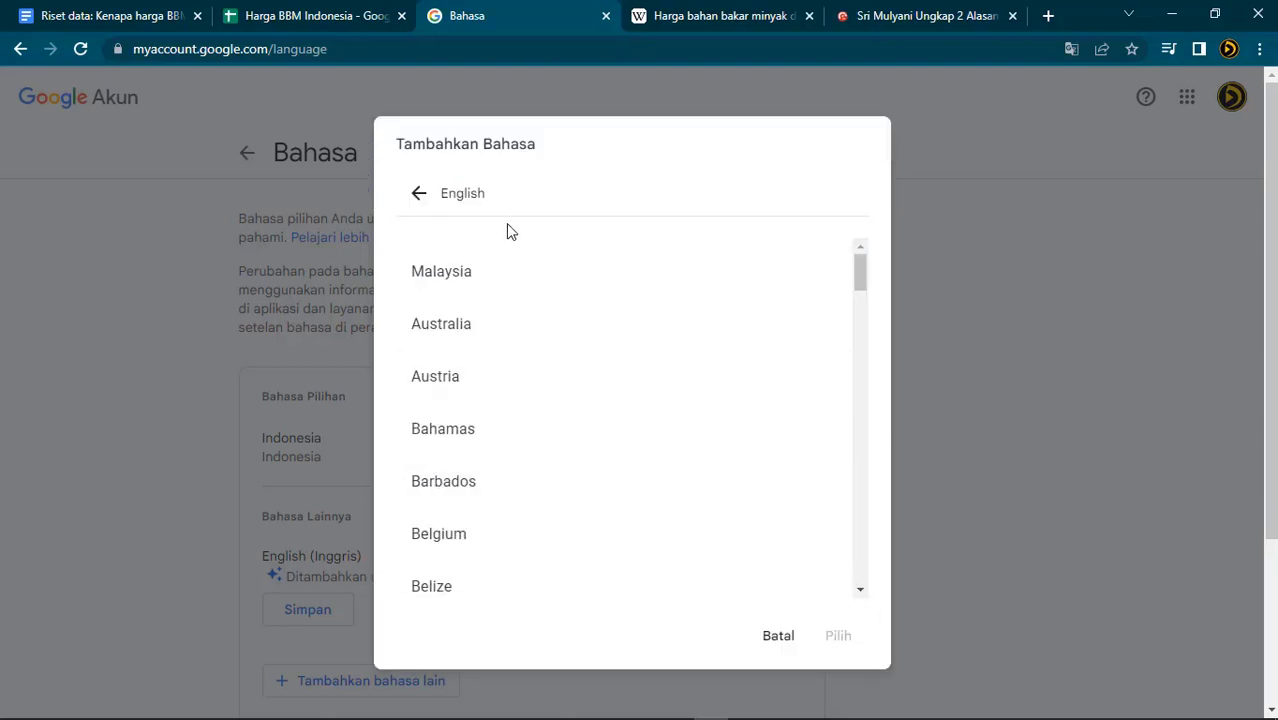
pyautogui.scroll(-2, 579, 374)
pyautogui.scroll(-5, 844, 309)
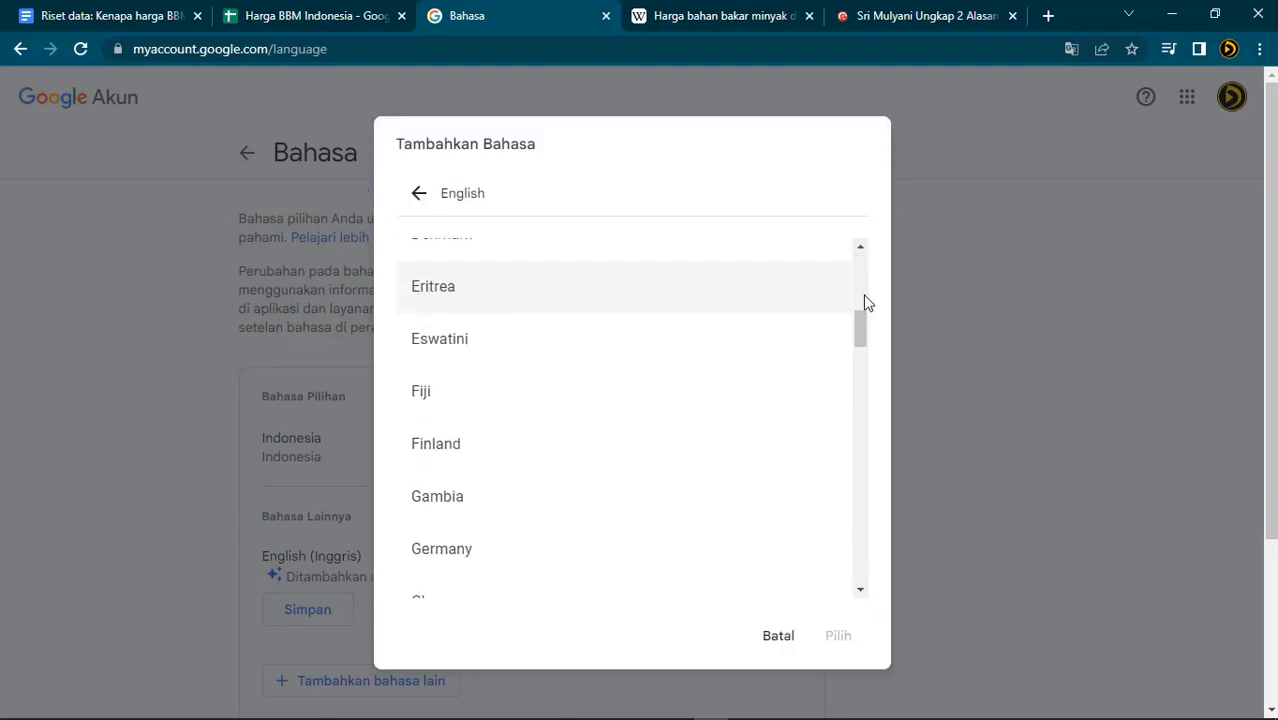
pyautogui.moveTo(864, 328); pyautogui.dragTo(859, 542)
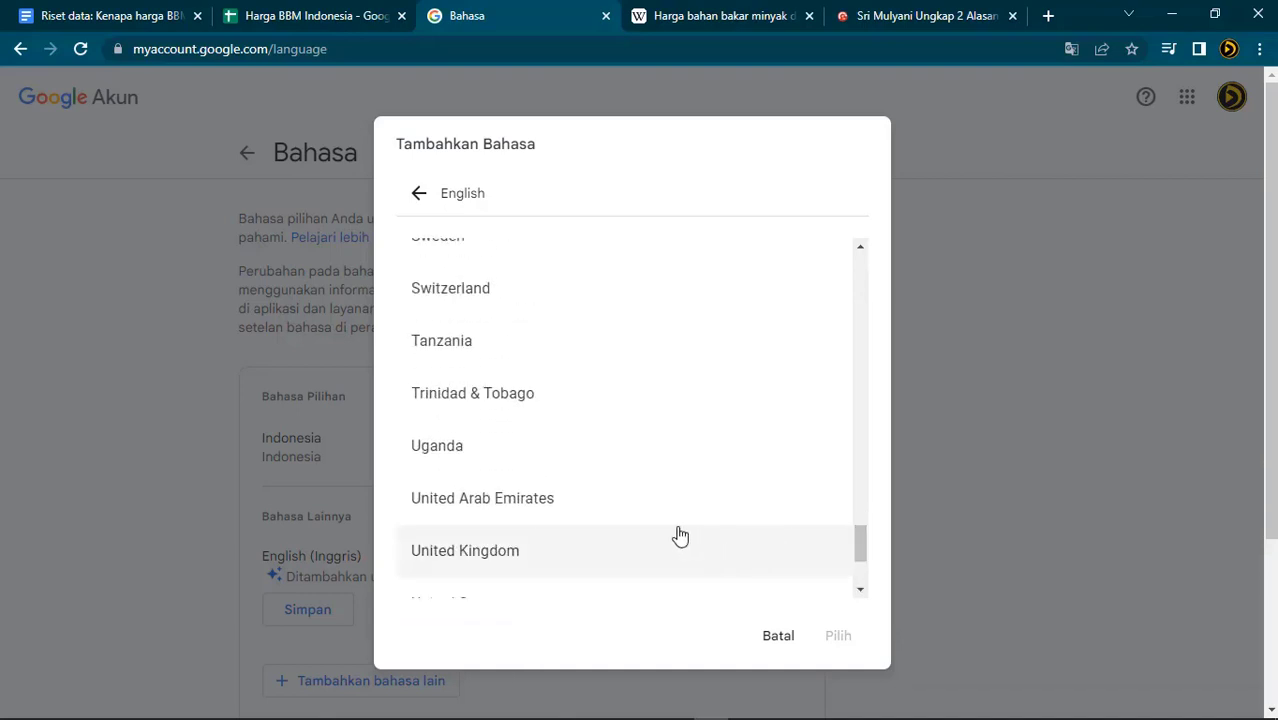
pyautogui.scroll(-1, 694, 490)
pyautogui.click(599, 513)
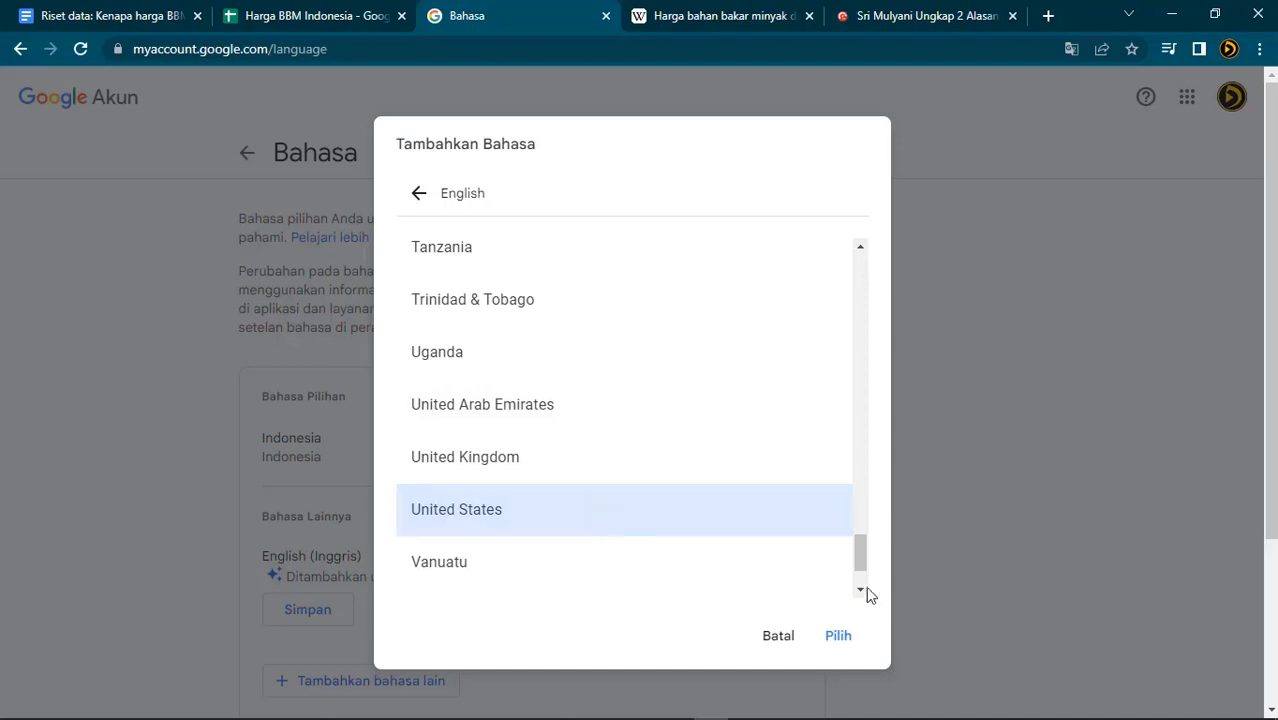
pyautogui.click(852, 638)
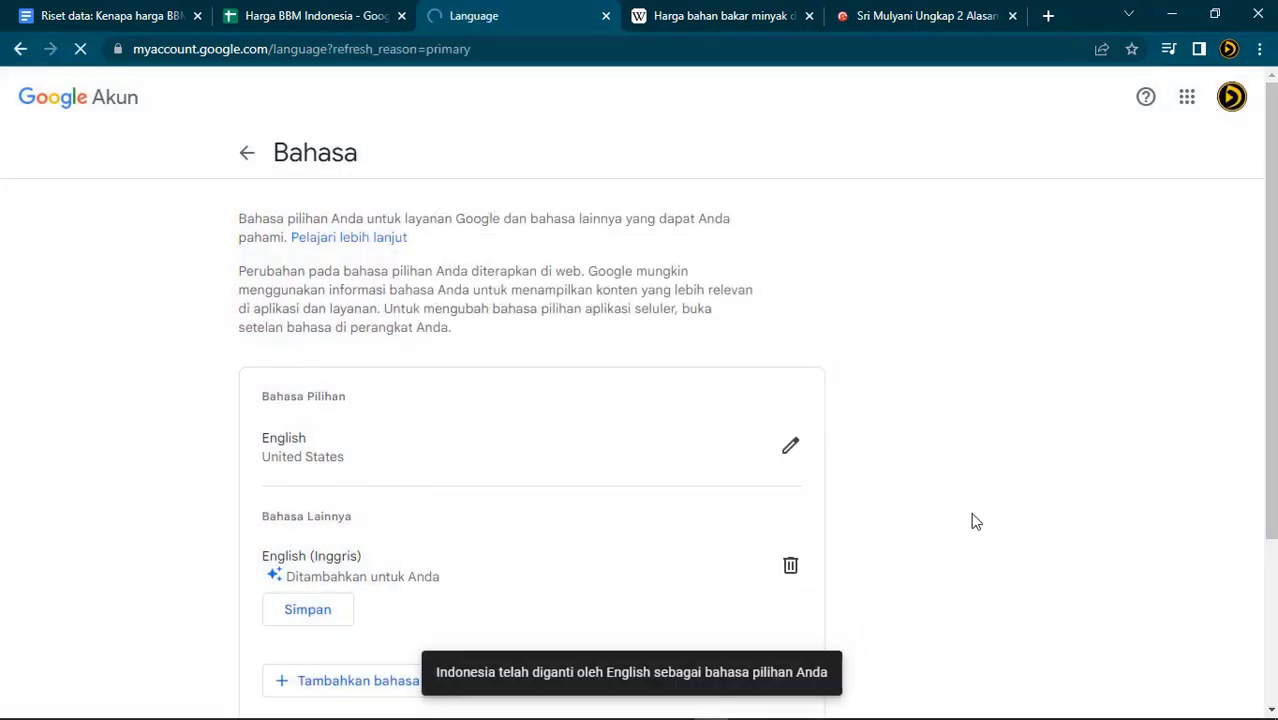
# Keep Indonesian as another language and return to the Harga BBM Indonesia spreadsheet
pyautogui.click(305, 612)
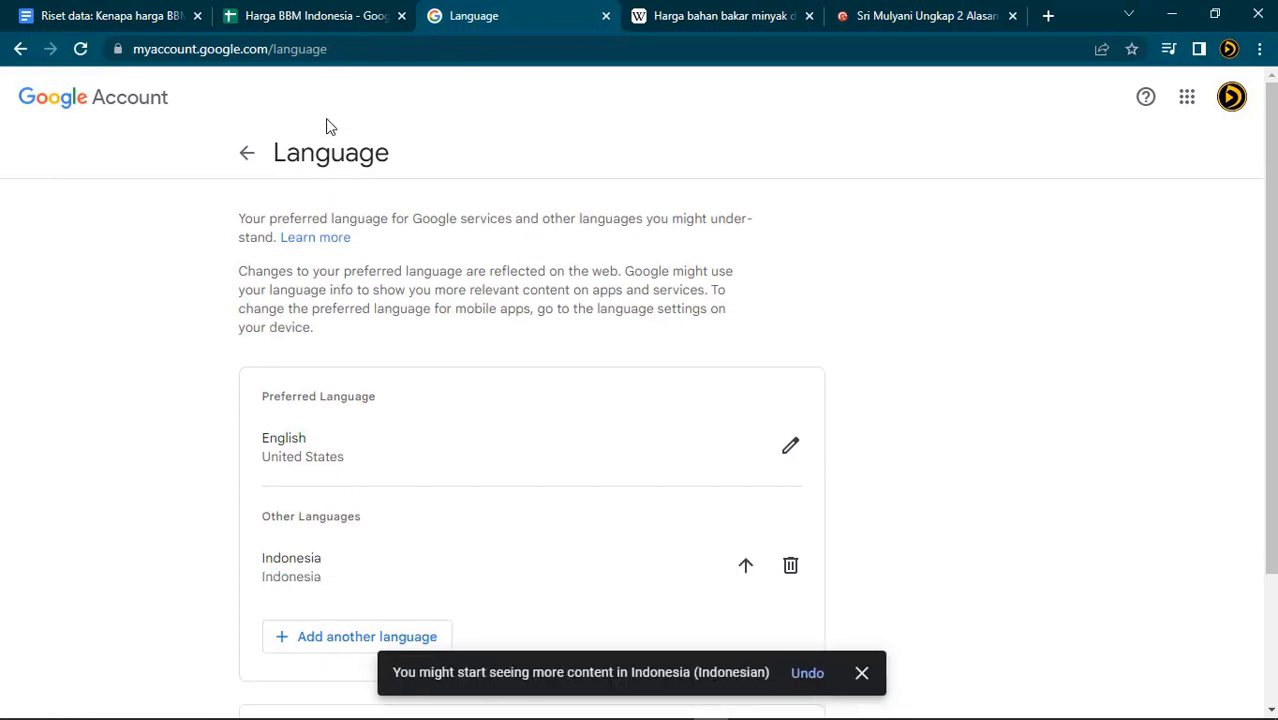
pyautogui.click(246, 156)
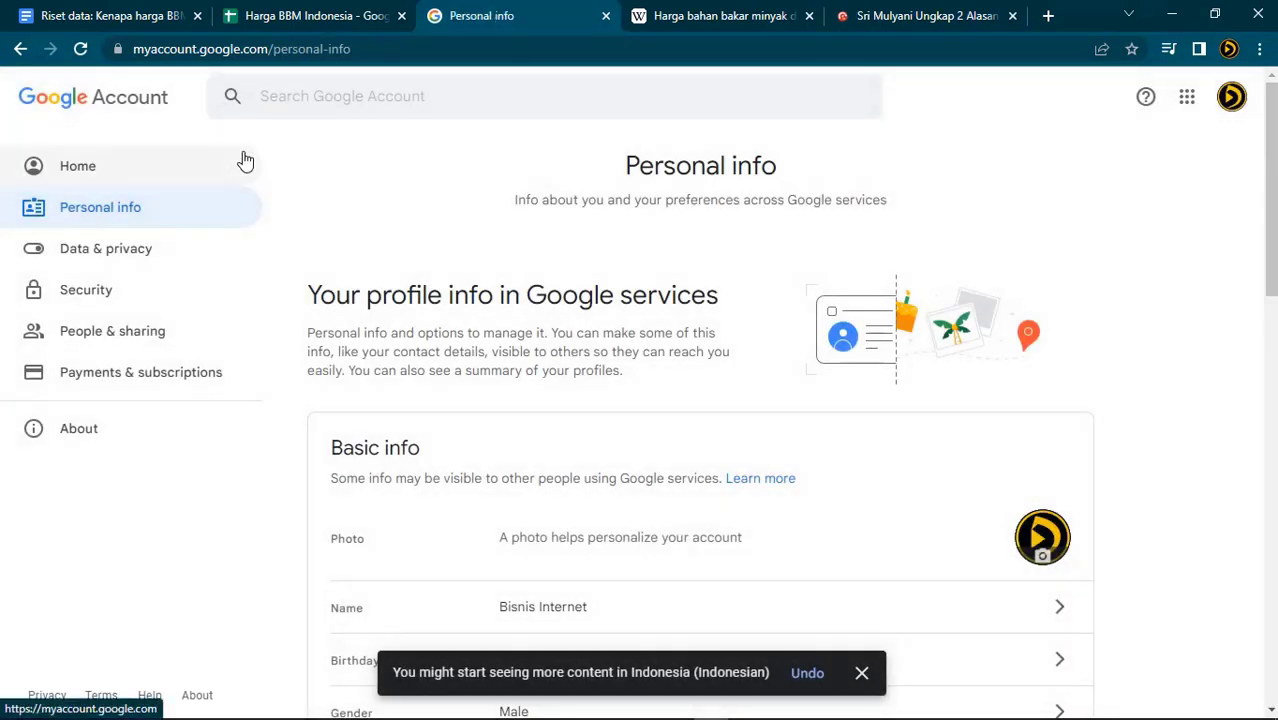
pyautogui.click(330, 16)
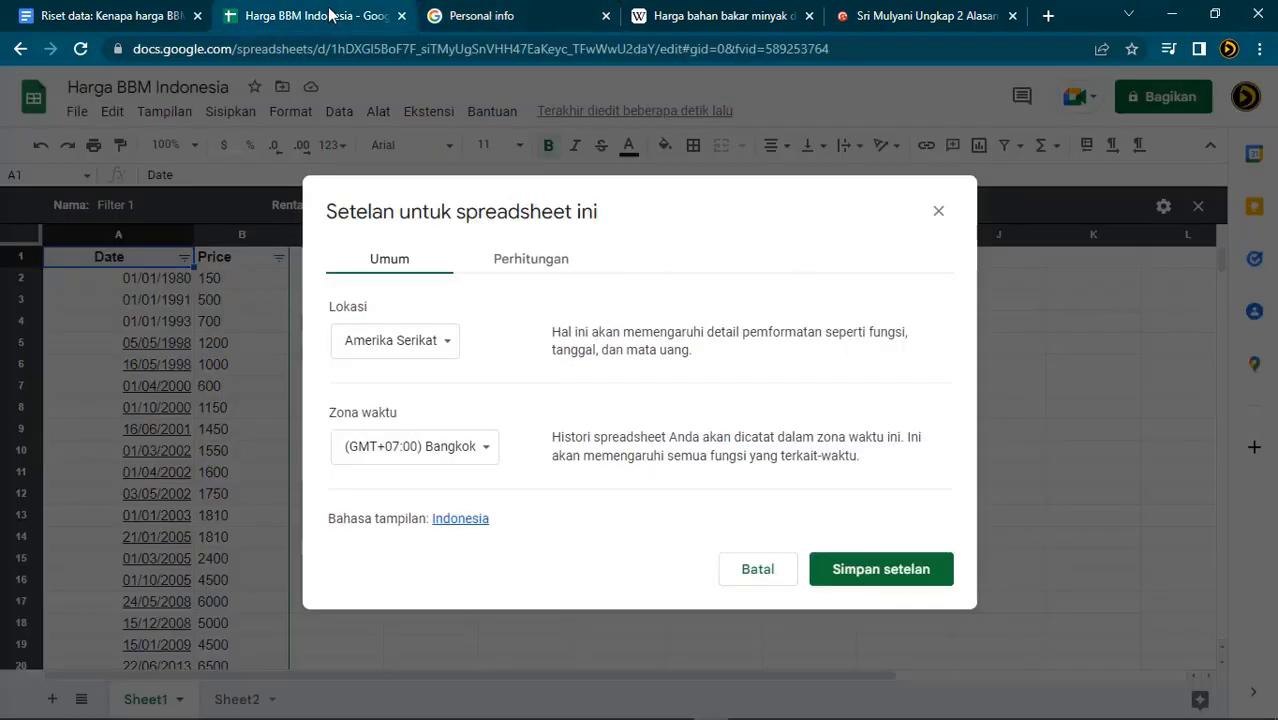
# Reload the now-English sheet and apply Format > Number > Date to the dates in column A
pyautogui.click(79, 50)
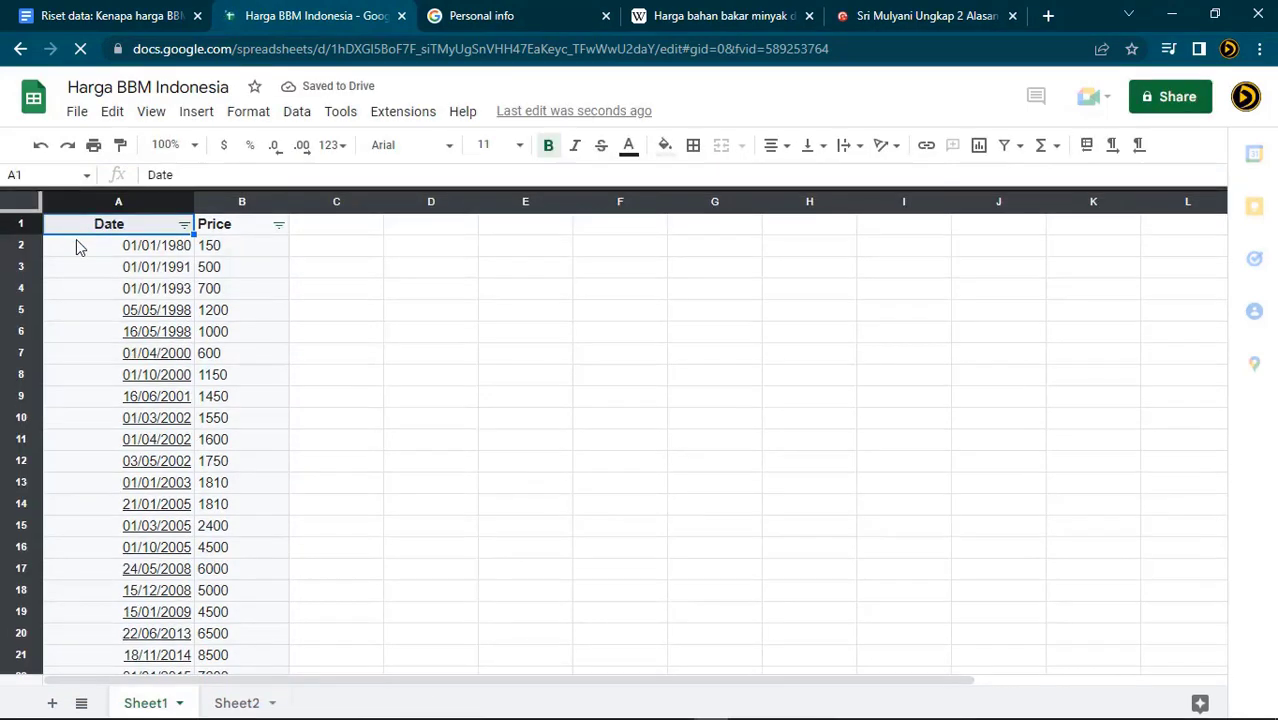
pyautogui.click(80, 350)
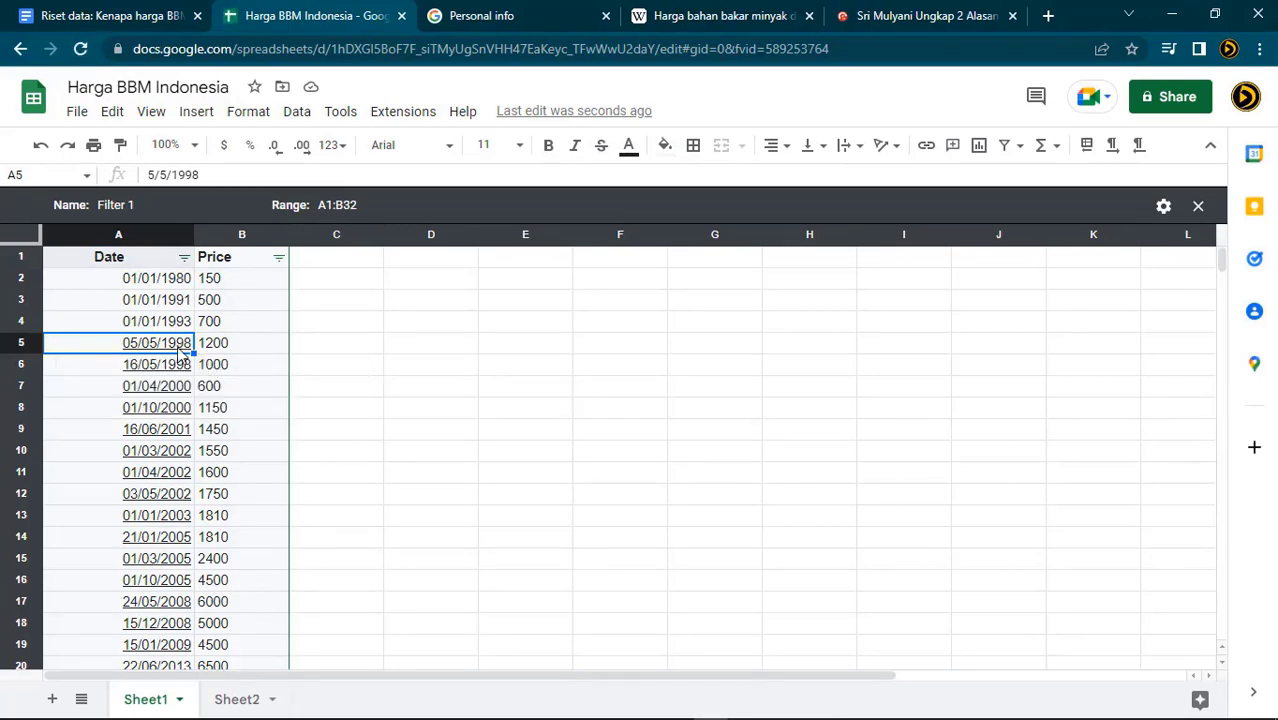
pyautogui.moveTo(70, 280); pyautogui.dragTo(123, 485)
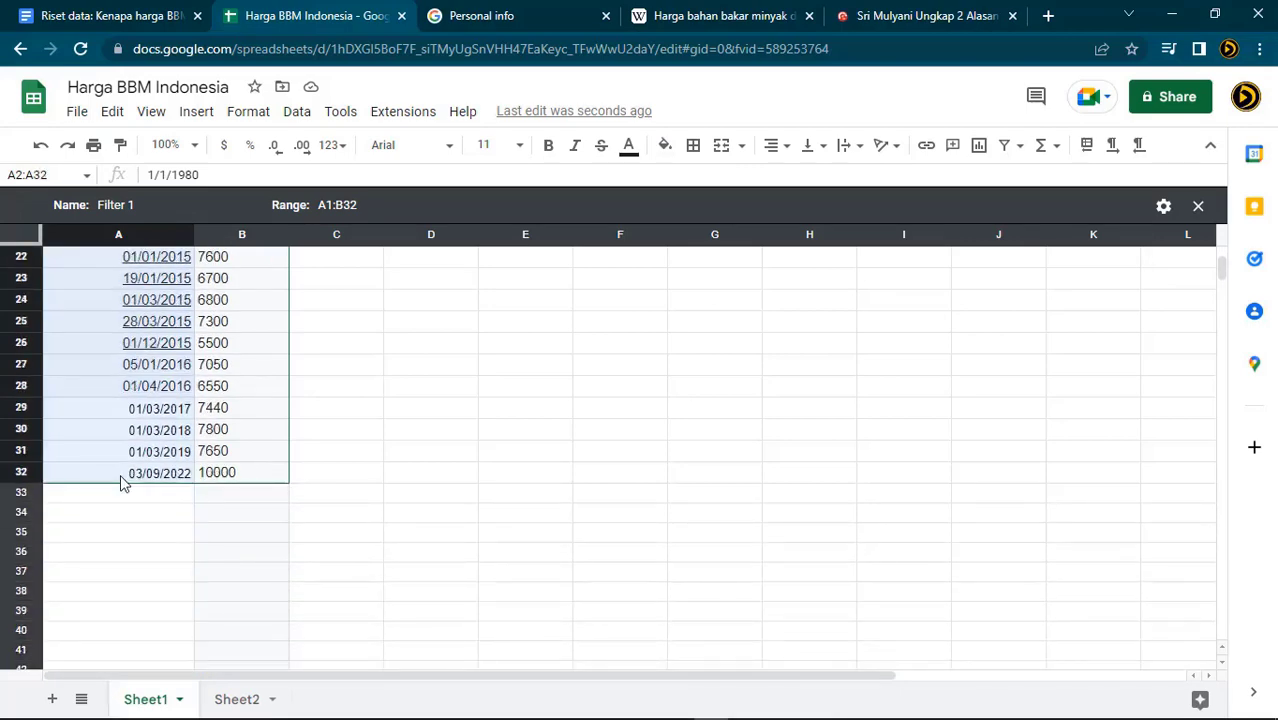
pyautogui.click(250, 113)
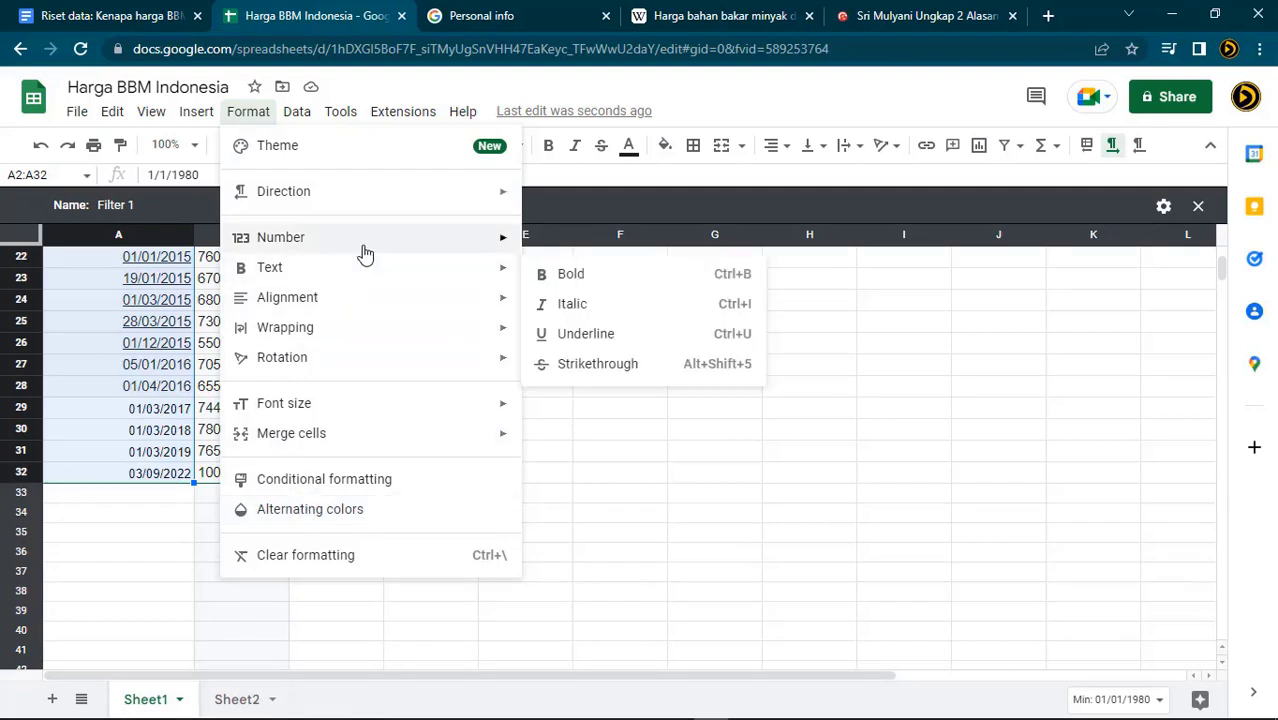
pyautogui.moveTo(365, 254)
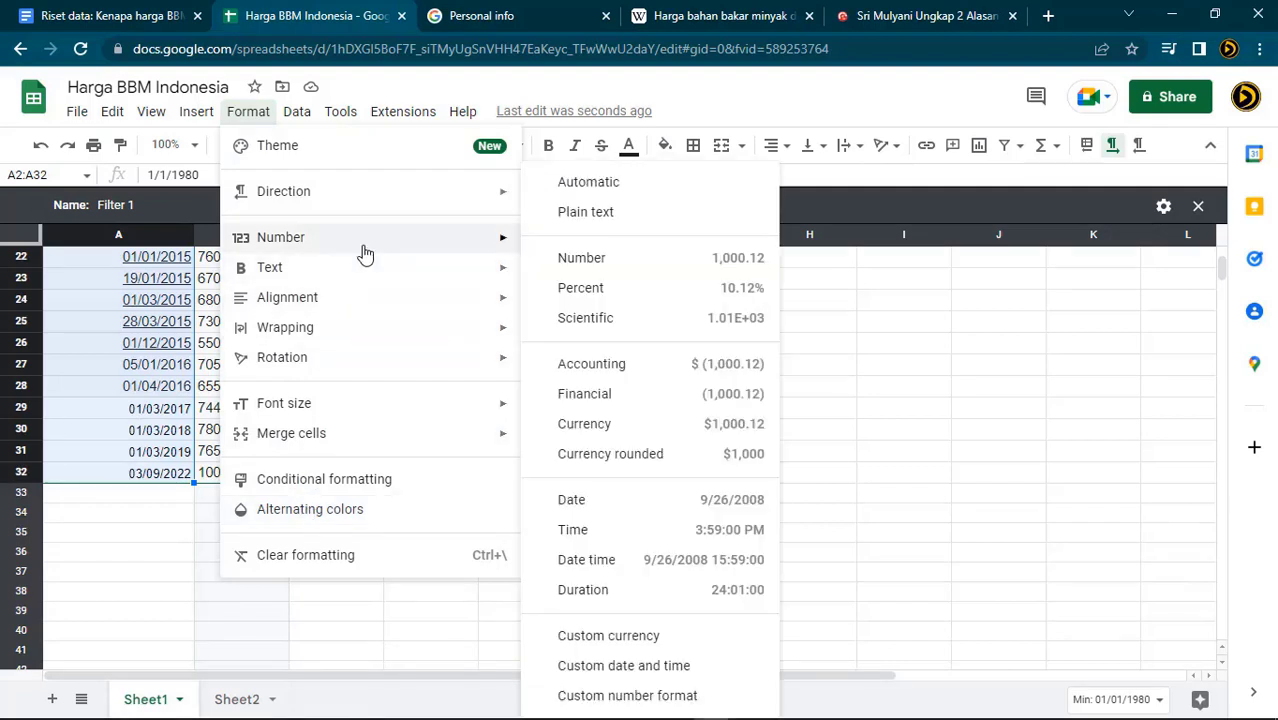
pyautogui.click(640, 513)
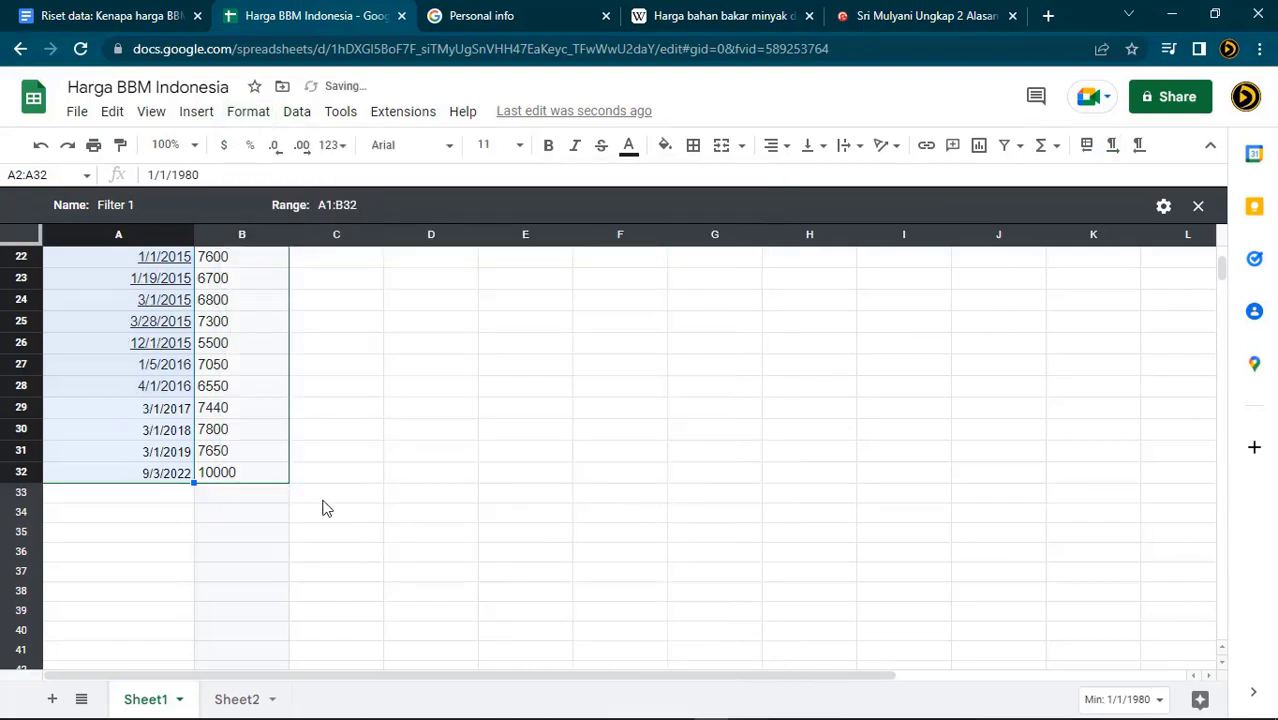
# Re-enter A32 as '3 September 2022' and compare against the Wikipedia article
pyautogui.click(115, 483)
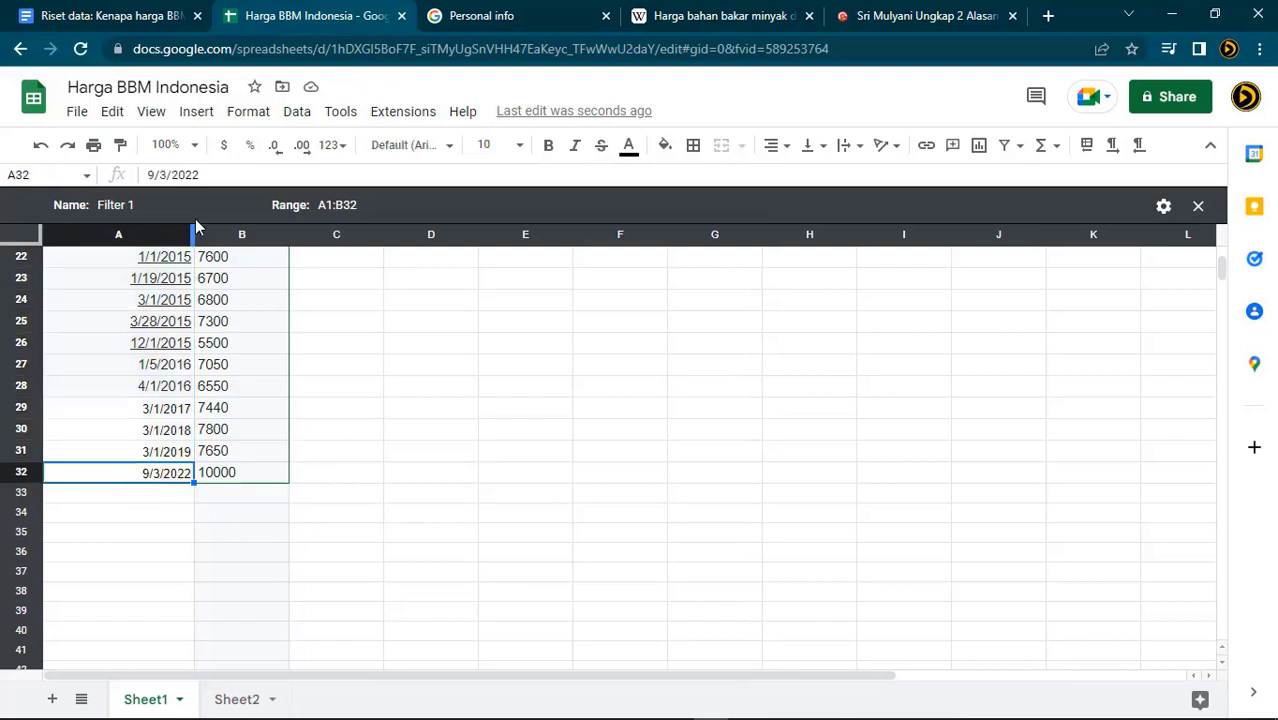
pyautogui.doubleClick(172, 175)
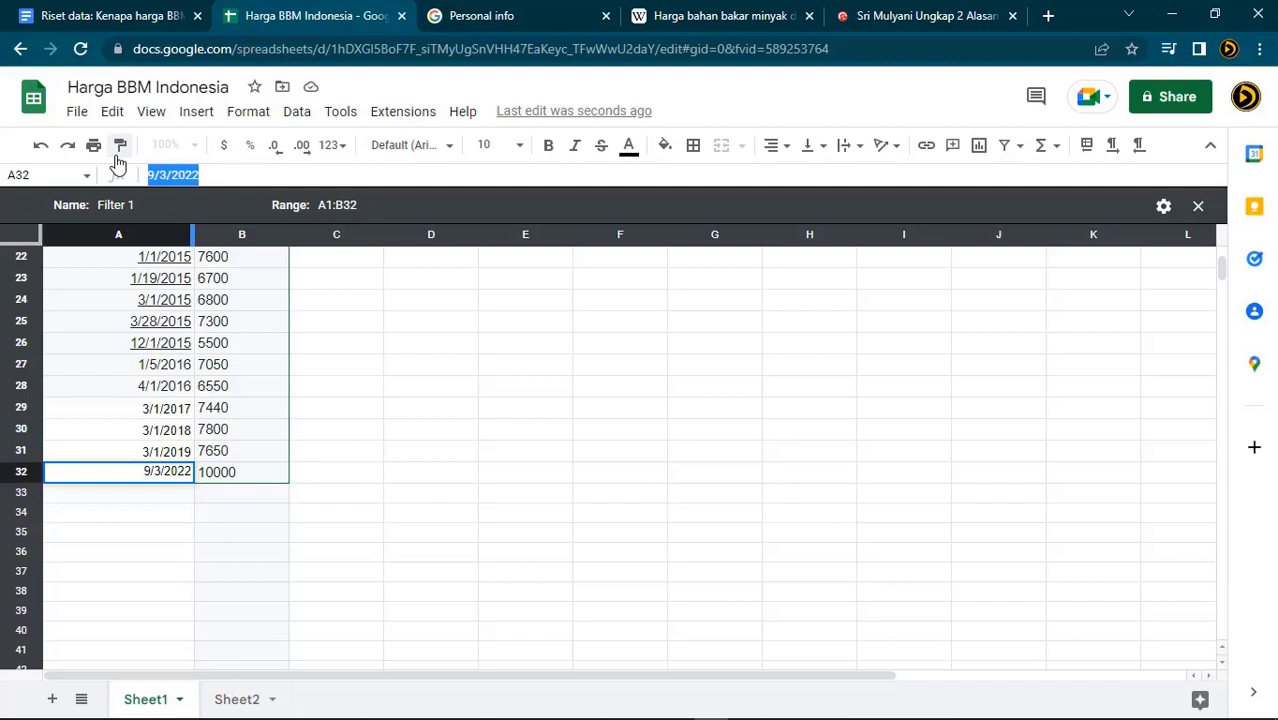
pyautogui.write('3 September 2022')
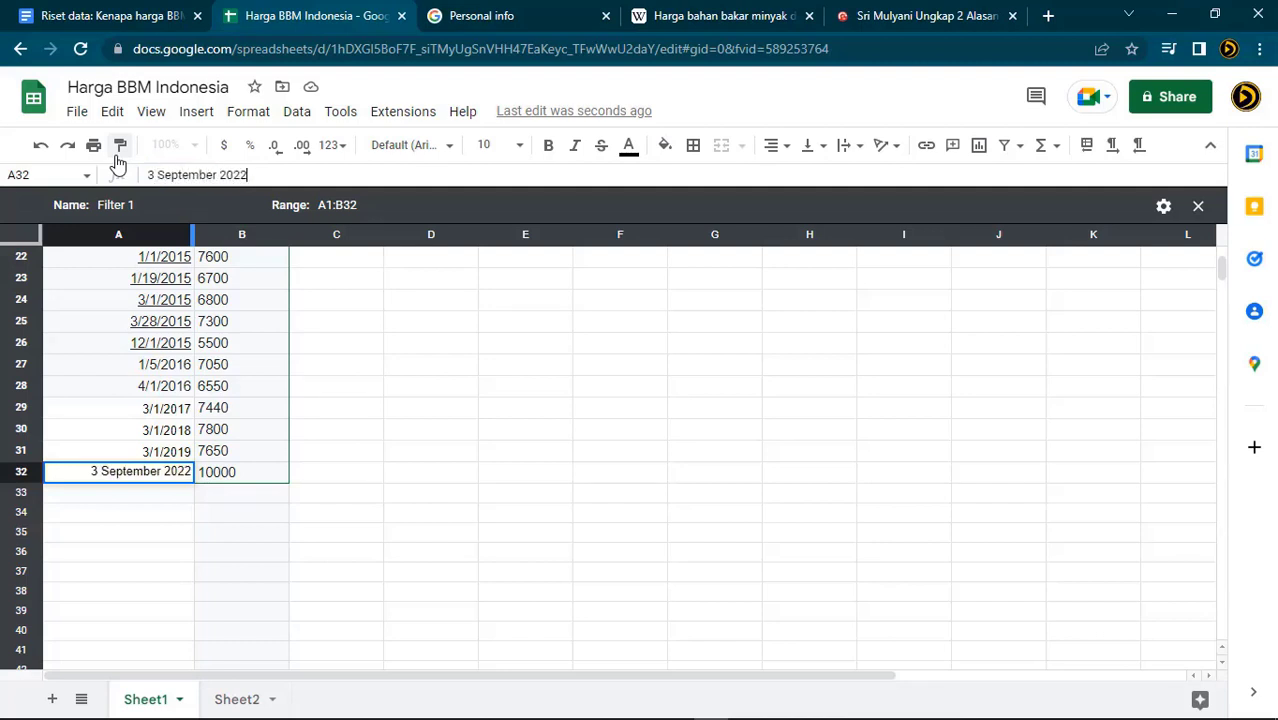
pyautogui.press('Return')
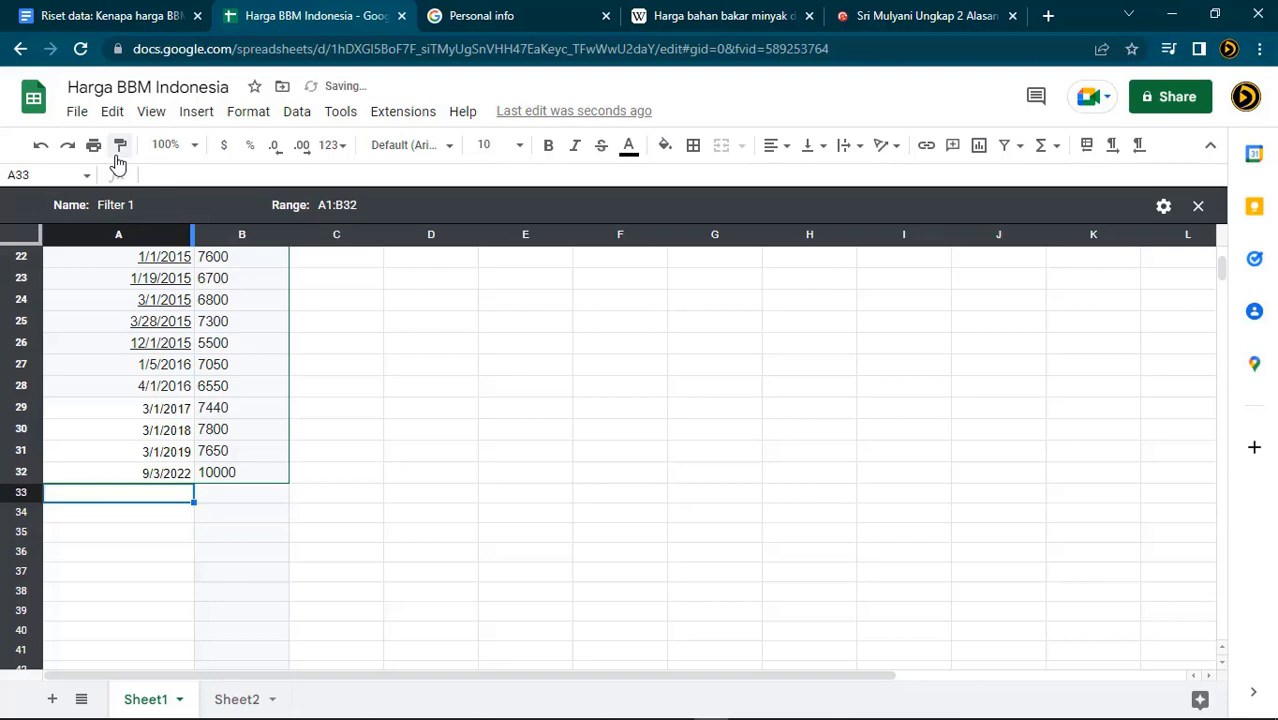
pyautogui.scroll(5, 229, 392)
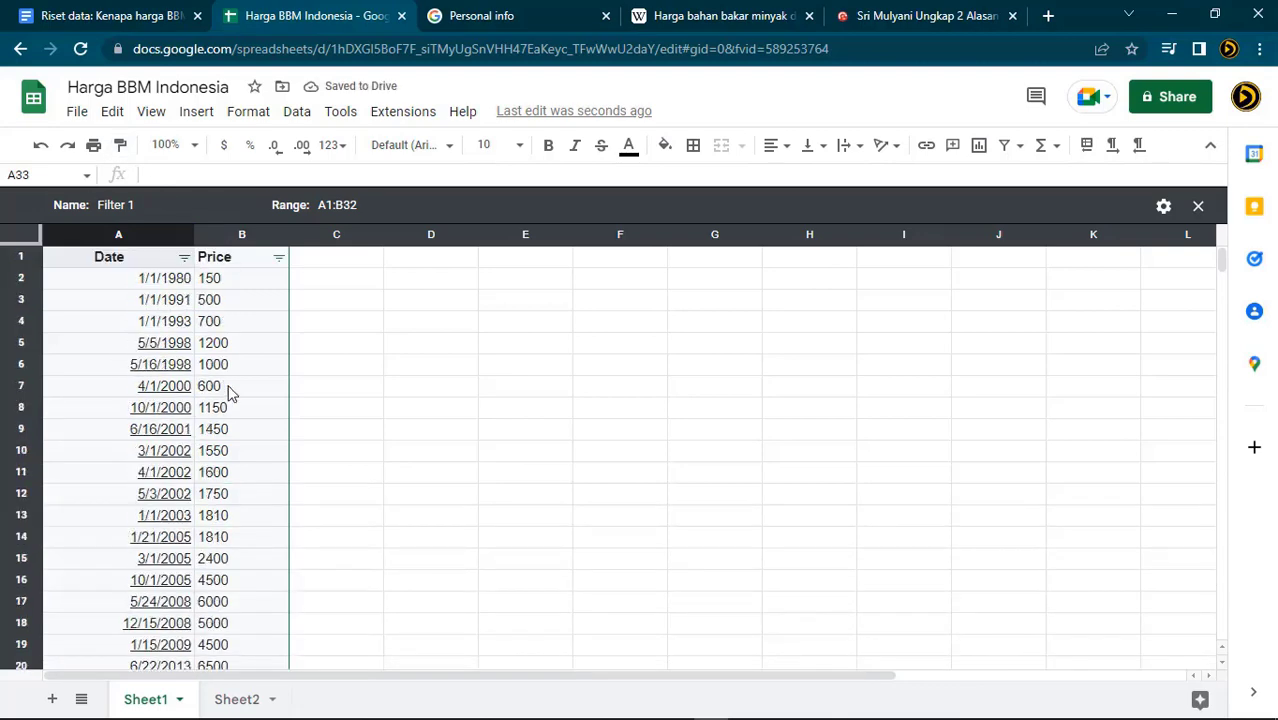
pyautogui.scroll(-2, 229, 392)
pyautogui.scroll(2, 229, 392)
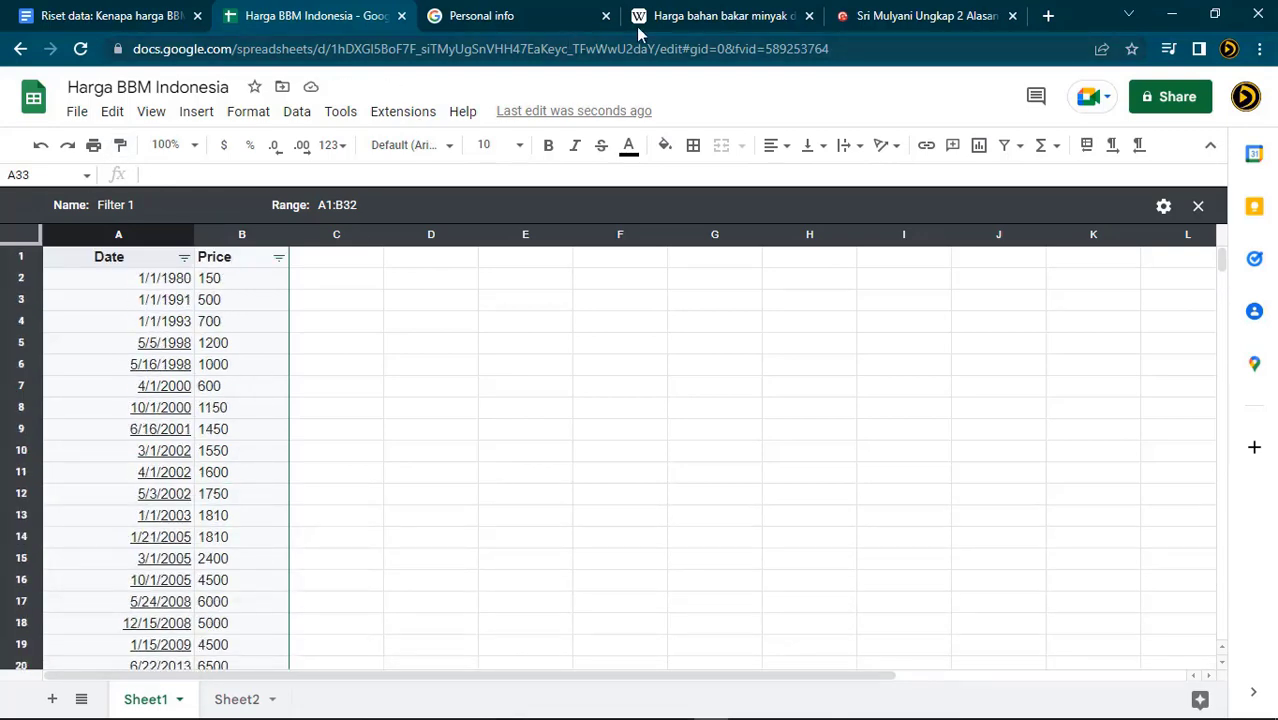
pyautogui.click(690, 17)
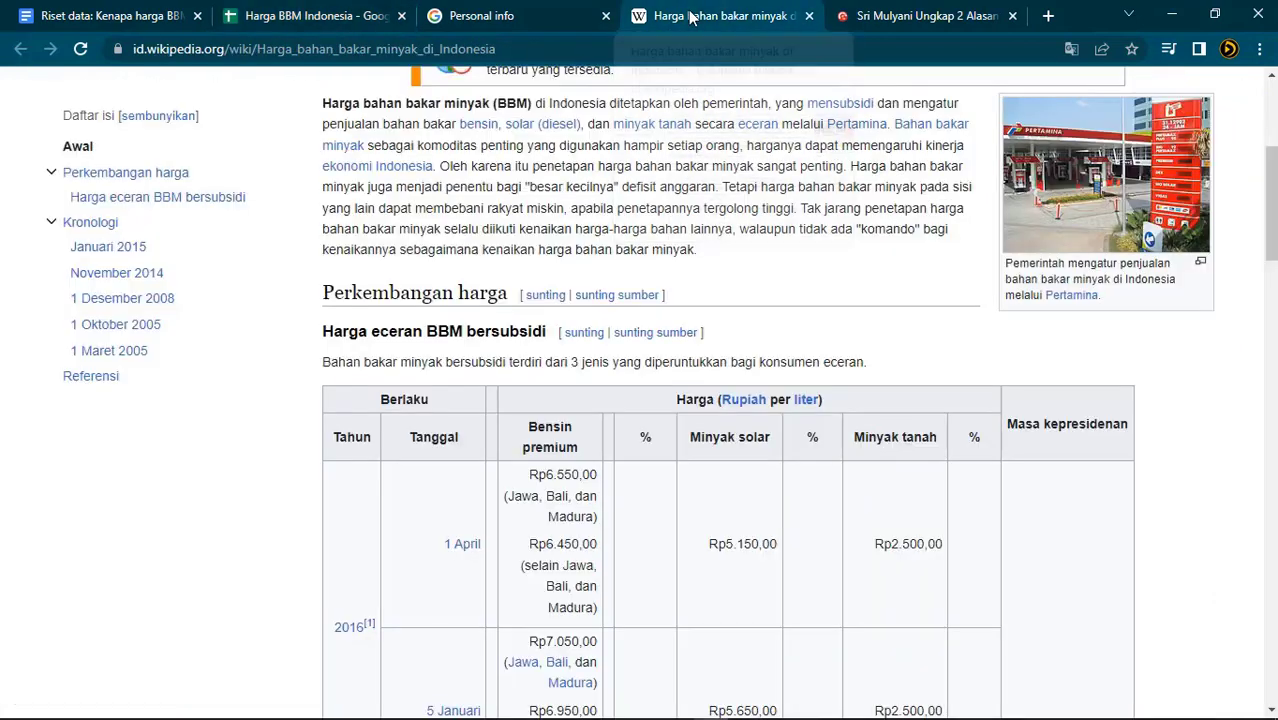
pyautogui.scroll(-11, 671, 385)
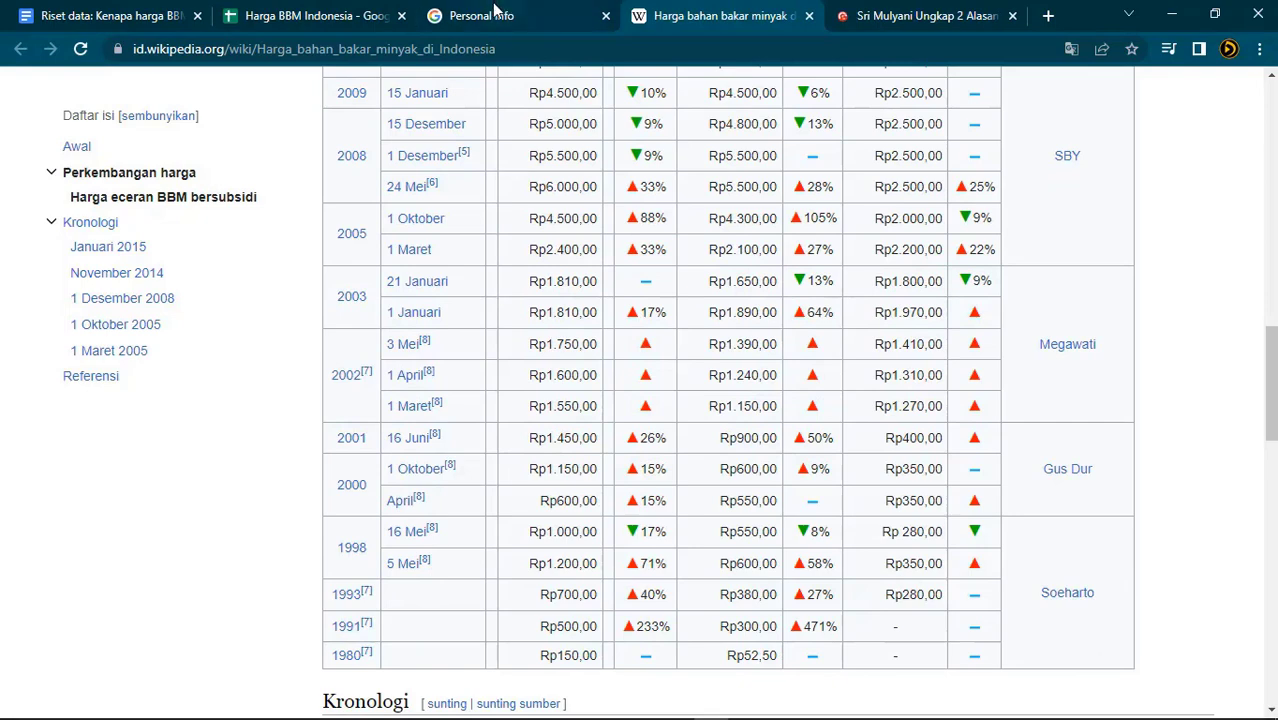
pyautogui.click(306, 22)
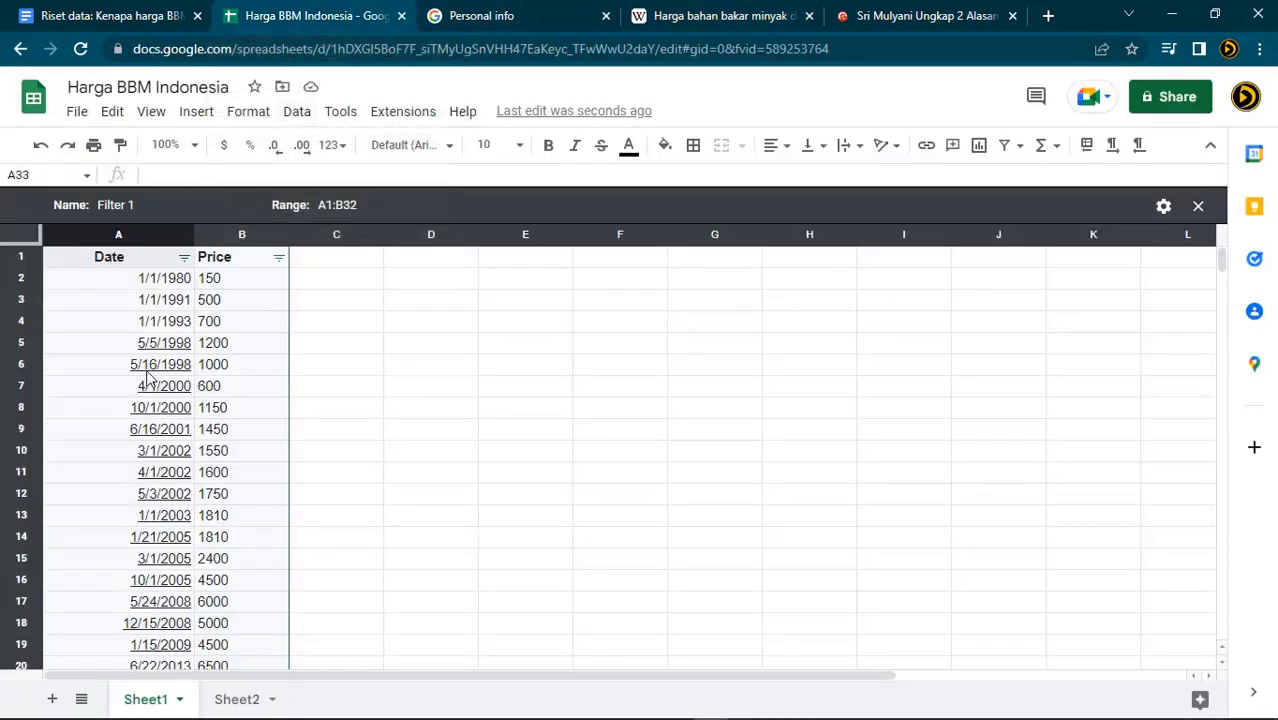
# Dismiss the link preview and browse the Insert menu without choosing anything
pyautogui.click(512, 436)
pyautogui.click(632, 344)
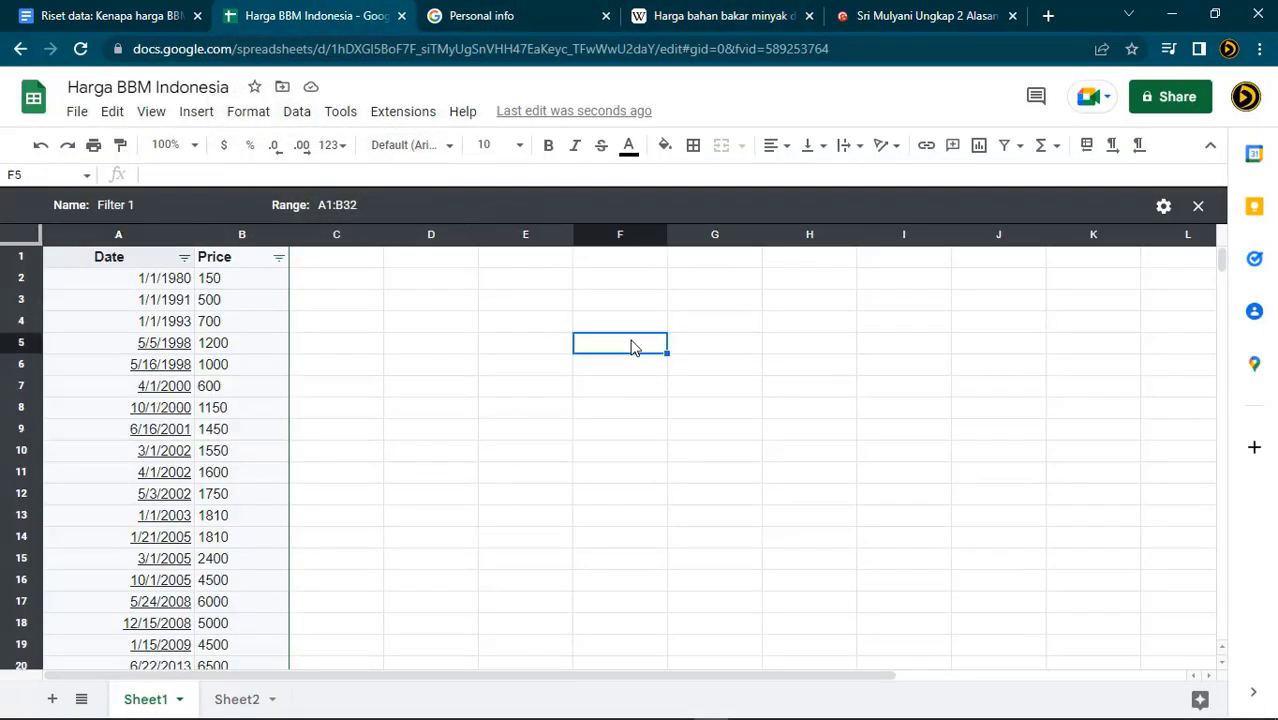
pyautogui.scroll(-2, 453, 420)
pyautogui.scroll(2, 453, 414)
pyautogui.click(206, 115)
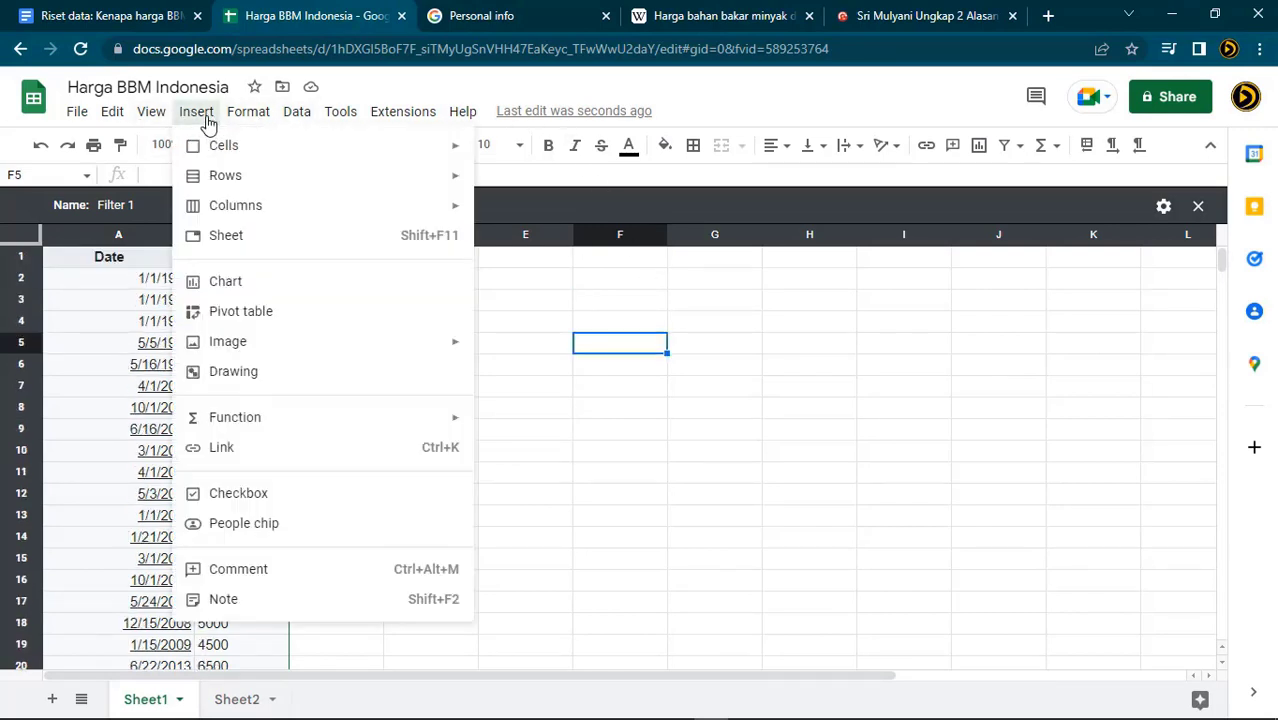
pyautogui.moveTo(250, 112)
pyautogui.click(600, 516)
# Select A1:B32 and give the Price values thousands separators, e.g. 2,400 and 10,000
pyautogui.click(137, 266)
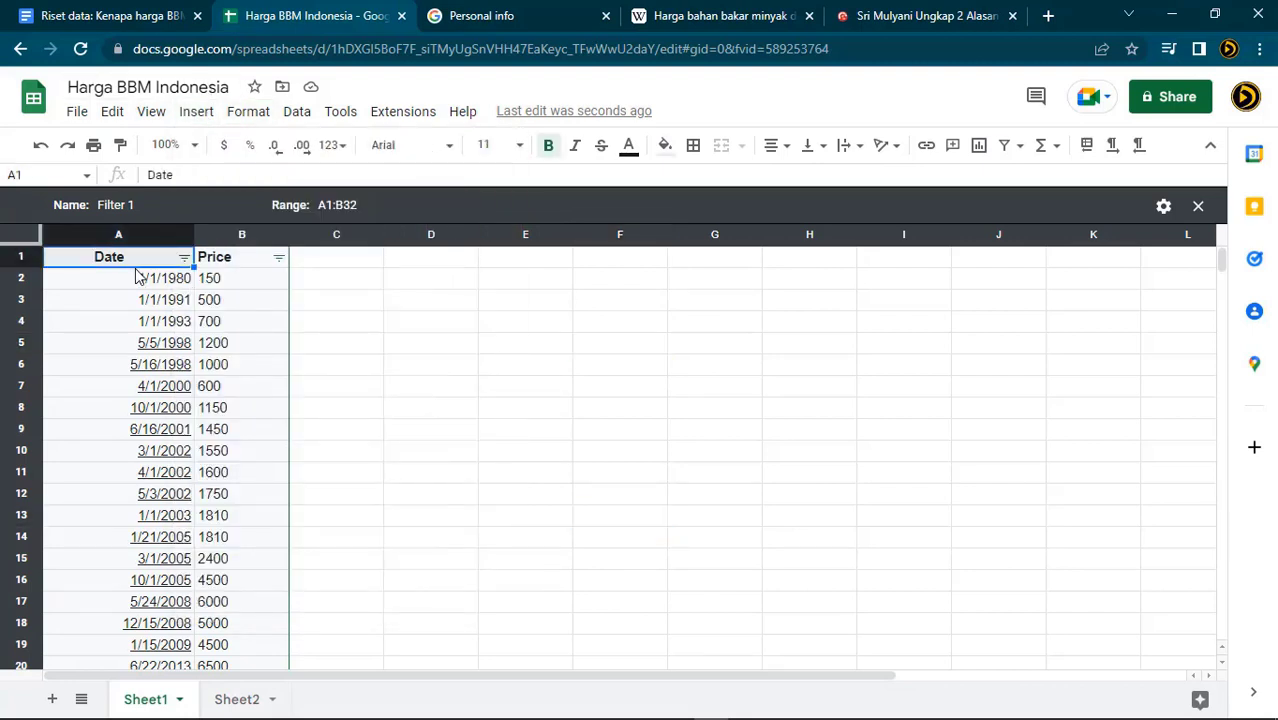
pyautogui.hotkey('shift', 'Right')
pyautogui.hotkey('shift', 'Down')
pyautogui.hotkey('shift', 'Down')
pyautogui.hotkey('shift', 'Down')
pyautogui.hotkey('shift', 'Down')
pyautogui.hotkey('shift', 'Down')
pyautogui.hotkey('shift', 'Down')
pyautogui.hotkey('shift', 'Down')
pyautogui.hotkey('shift', 'Down')
pyautogui.hotkey('shift', 'Down')
pyautogui.hotkey('shift', 'Down')
pyautogui.hotkey('shift', 'Down')
pyautogui.hotkey('shift', 'Down')
pyautogui.hotkey('shift', 'Down')
pyautogui.hotkey('shift', 'Down')
pyautogui.hotkey('shift', 'Down')
pyautogui.hotkey('shift', 'Down')
pyautogui.hotkey('shift', 'Down')
pyautogui.hotkey('shift', 'Down')
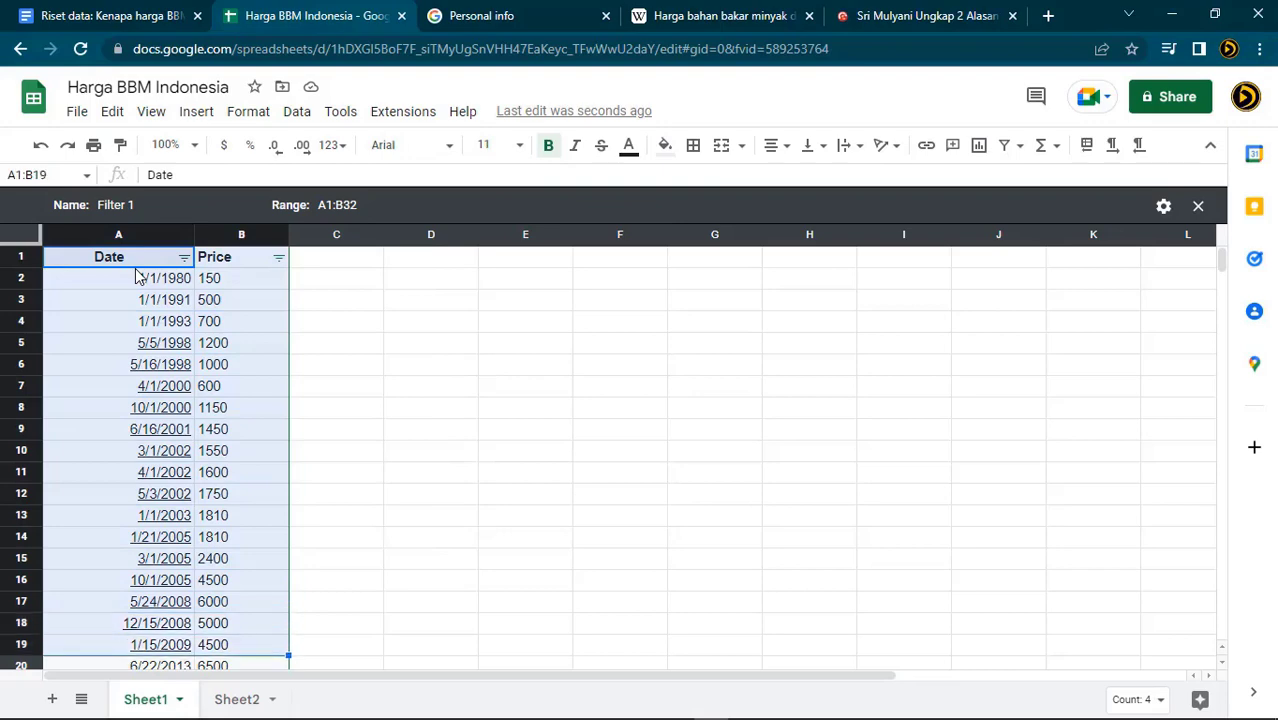
pyautogui.hotkey('shift', 'Down')
pyautogui.hotkey('shift', 'Down')
pyautogui.hotkey('shift', 'Down')
pyautogui.hotkey('shift', 'Down')
pyautogui.hotkey('shift', 'Down')
pyautogui.hotkey('shift', 'Down')
pyautogui.hotkey('shift', 'Down')
pyautogui.hotkey('shift', 'Down')
pyautogui.hotkey('shift', 'Down')
pyautogui.hotkey('shift', 'Down')
pyautogui.hotkey('shift', 'Down')
pyautogui.hotkey('shift', 'Down')
pyautogui.hotkey('shift', 'Down')
pyautogui.hotkey('shift', 'Down')
pyautogui.hotkey('shift', 'Up')
pyautogui.hotkey('ctrl', 'z')
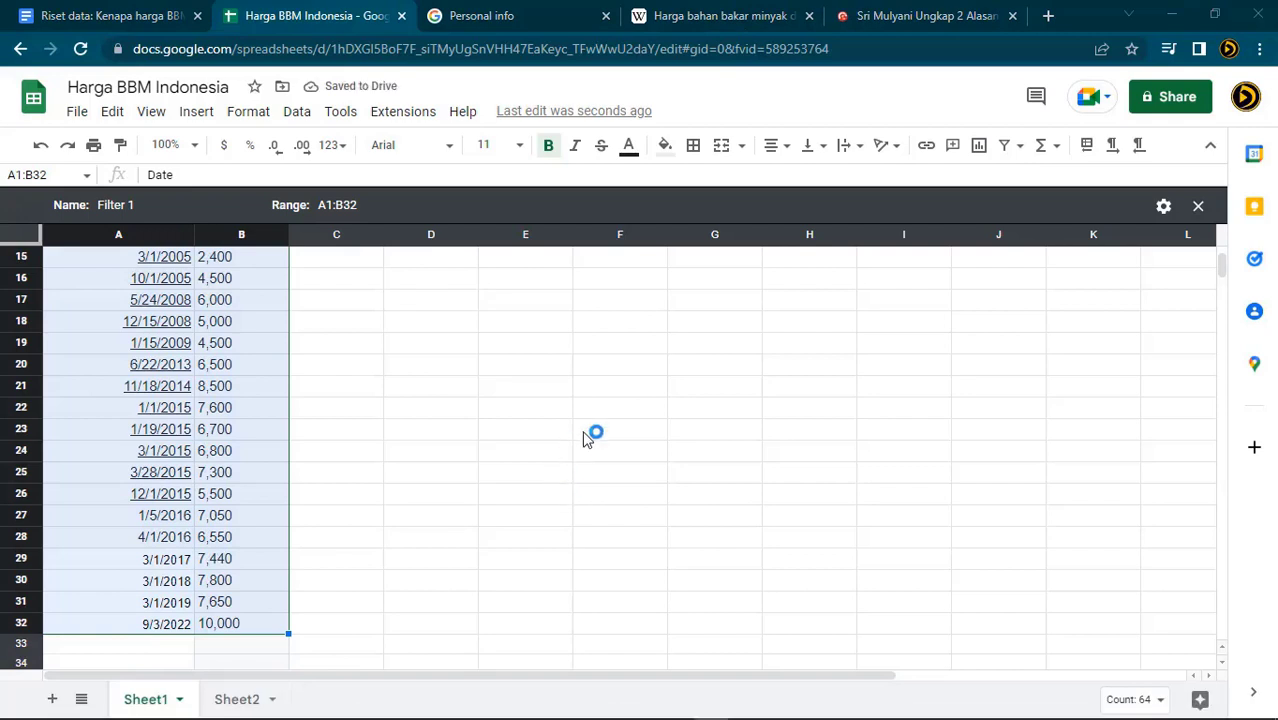
pyautogui.click(738, 390)
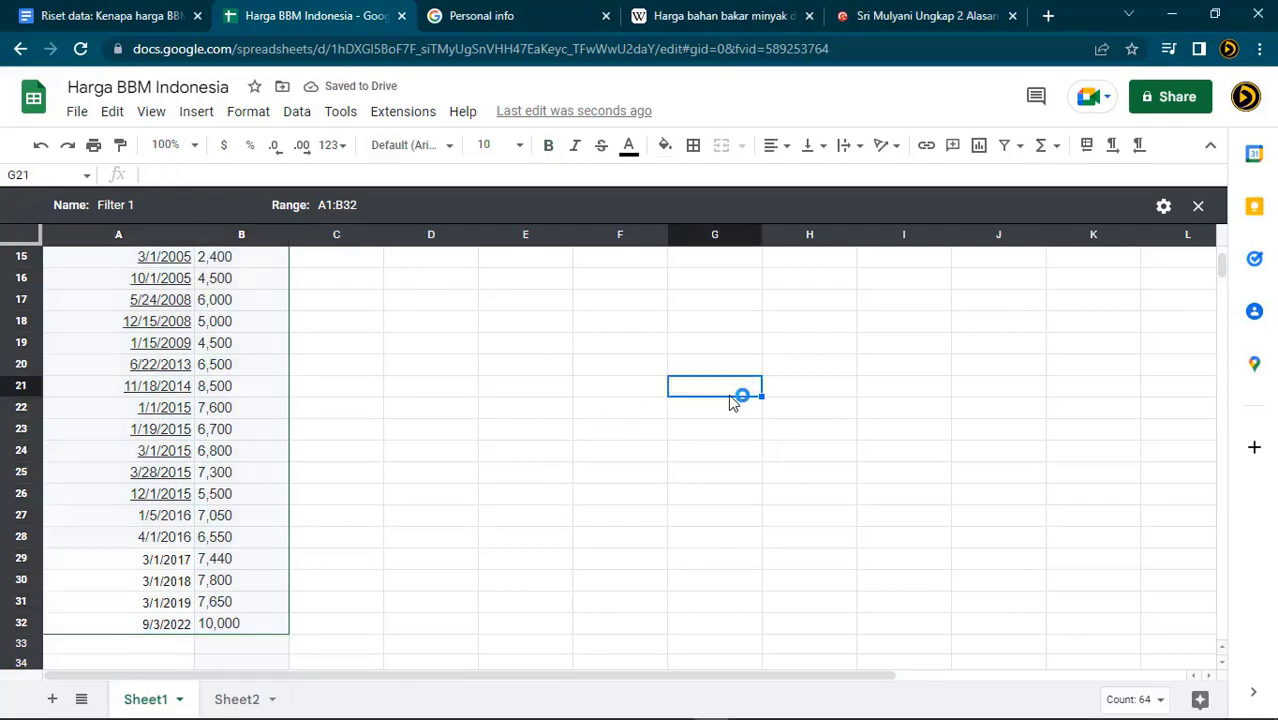
pyautogui.click(520, 368)
pyautogui.click(77, 111)
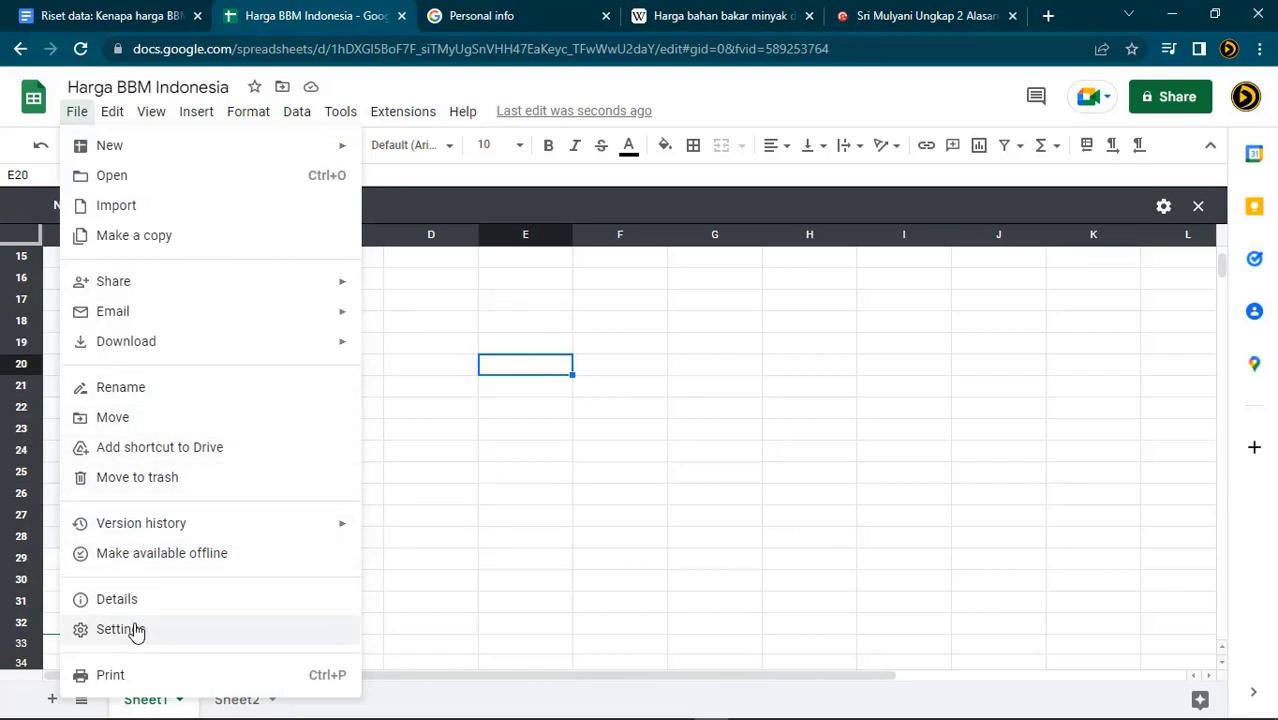
# Open the Publish to the web settings and close them again
pyautogui.moveTo(200, 288)
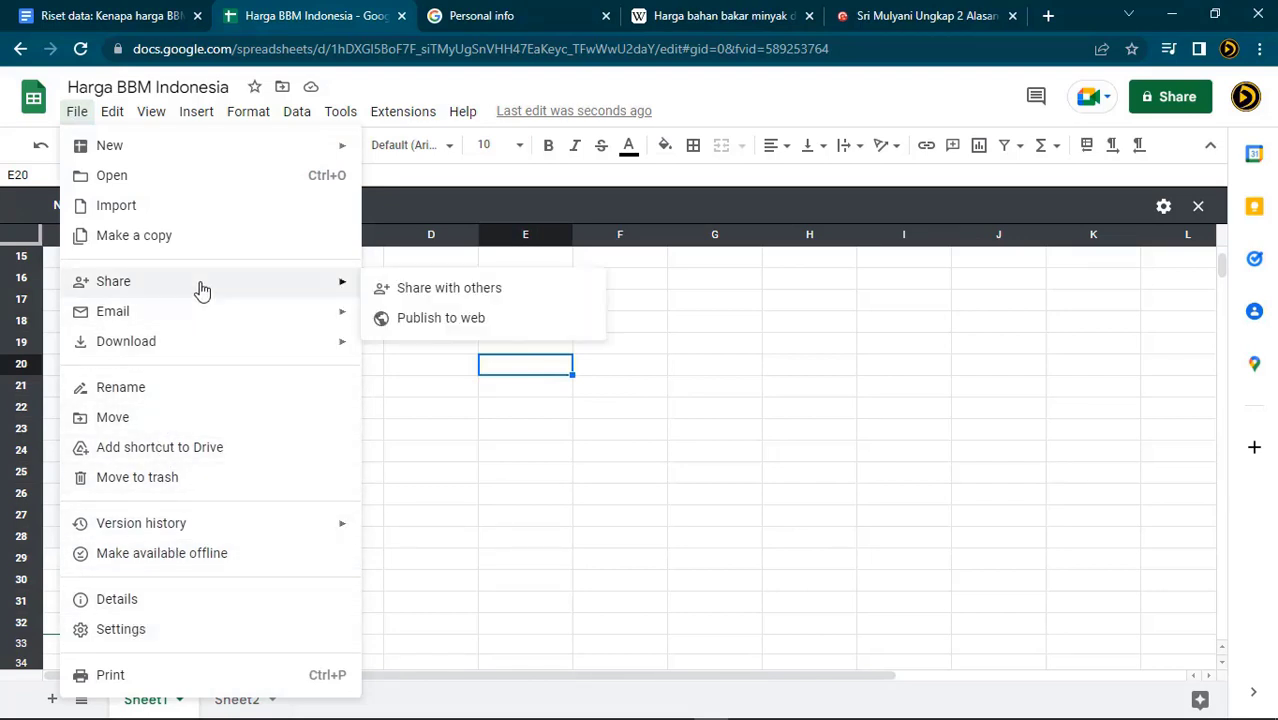
pyautogui.click(476, 328)
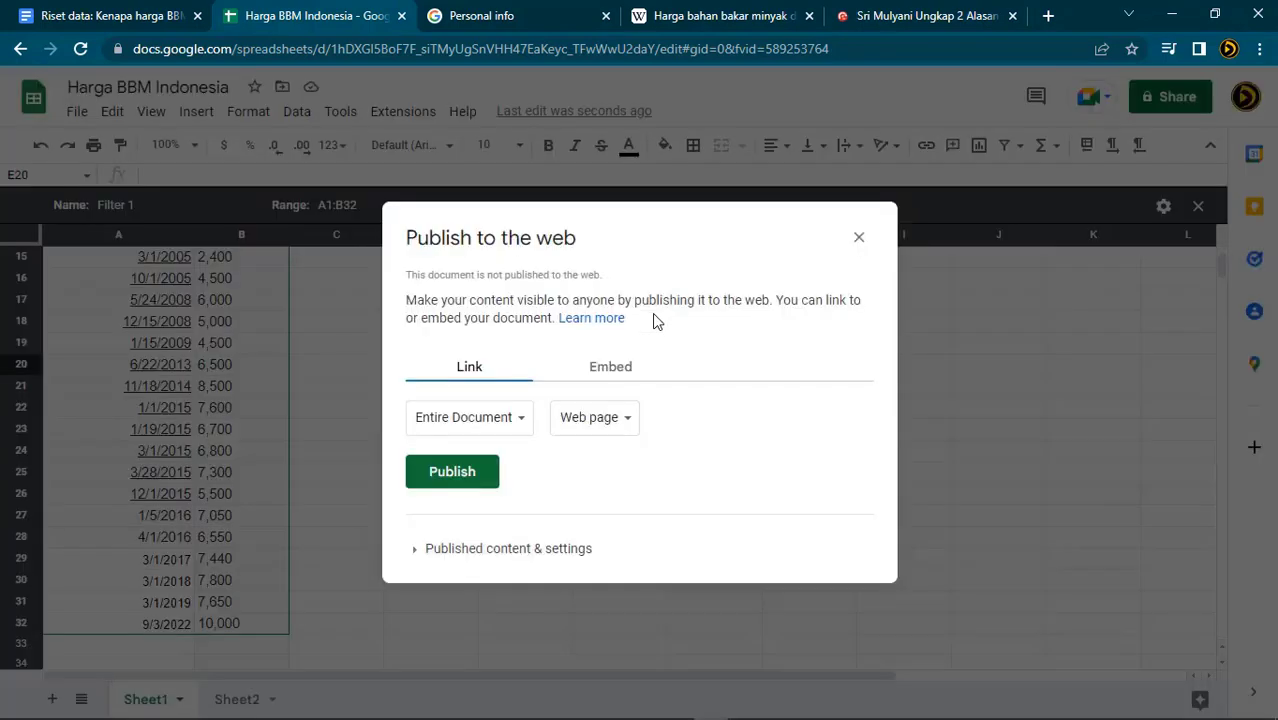
pyautogui.press('Escape')
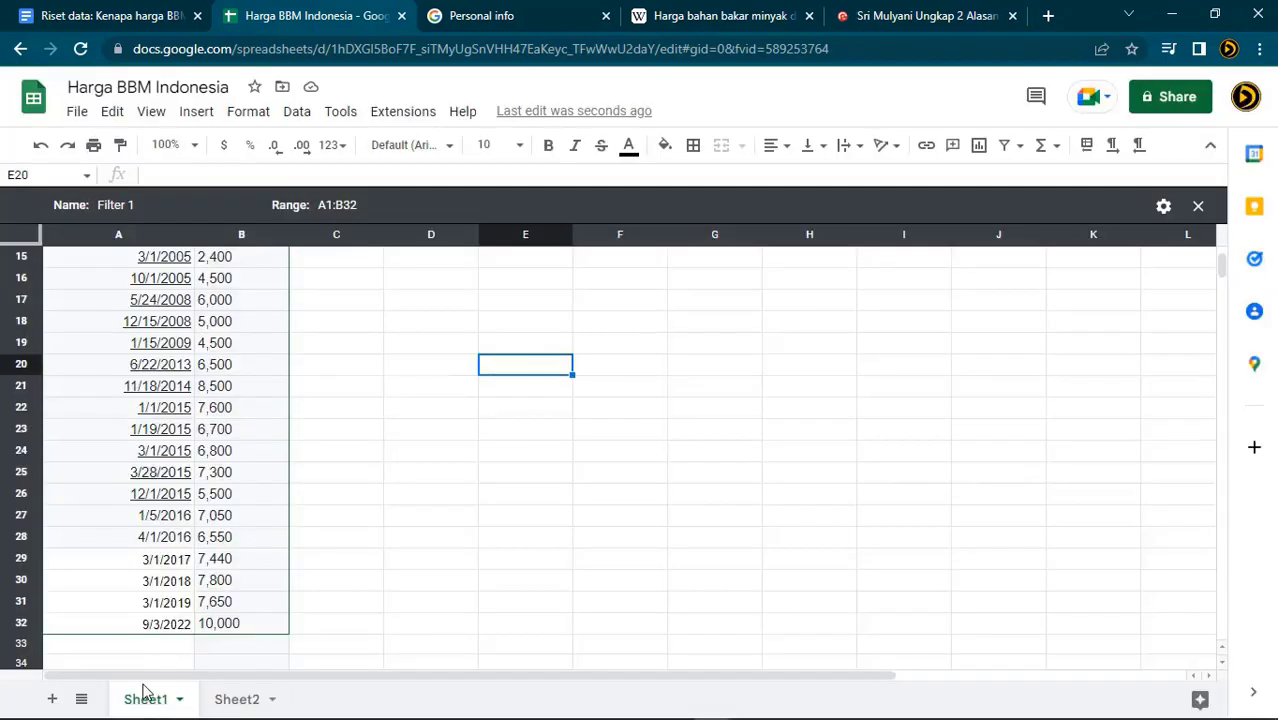
# Rename the first sheet to 'Harga BBM Indonesia 1980 2022'
pyautogui.doubleClick(146, 700)
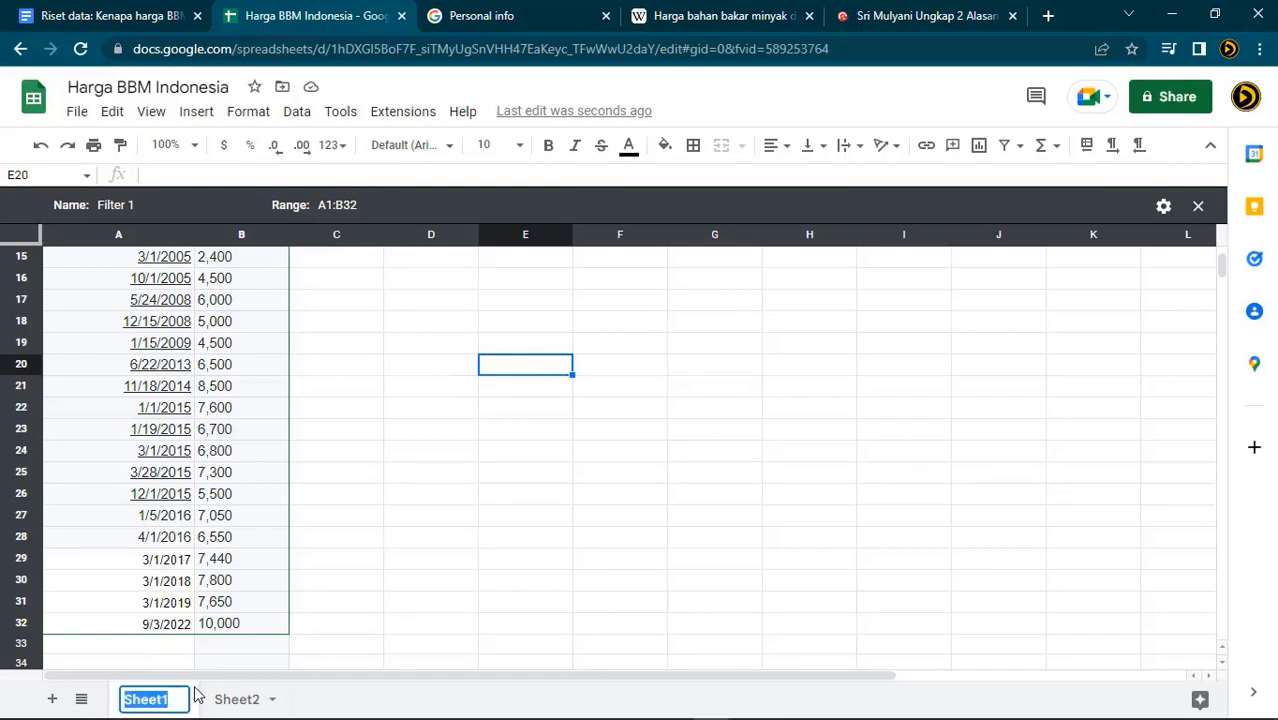
pyautogui.write('BBM')
pyautogui.press('BackSpace')
pyautogui.write('M')
pyautogui.press('BackSpace')
pyautogui.press('BackSpace')
pyautogui.press('BackSpace')
pyautogui.press('BackSpace')
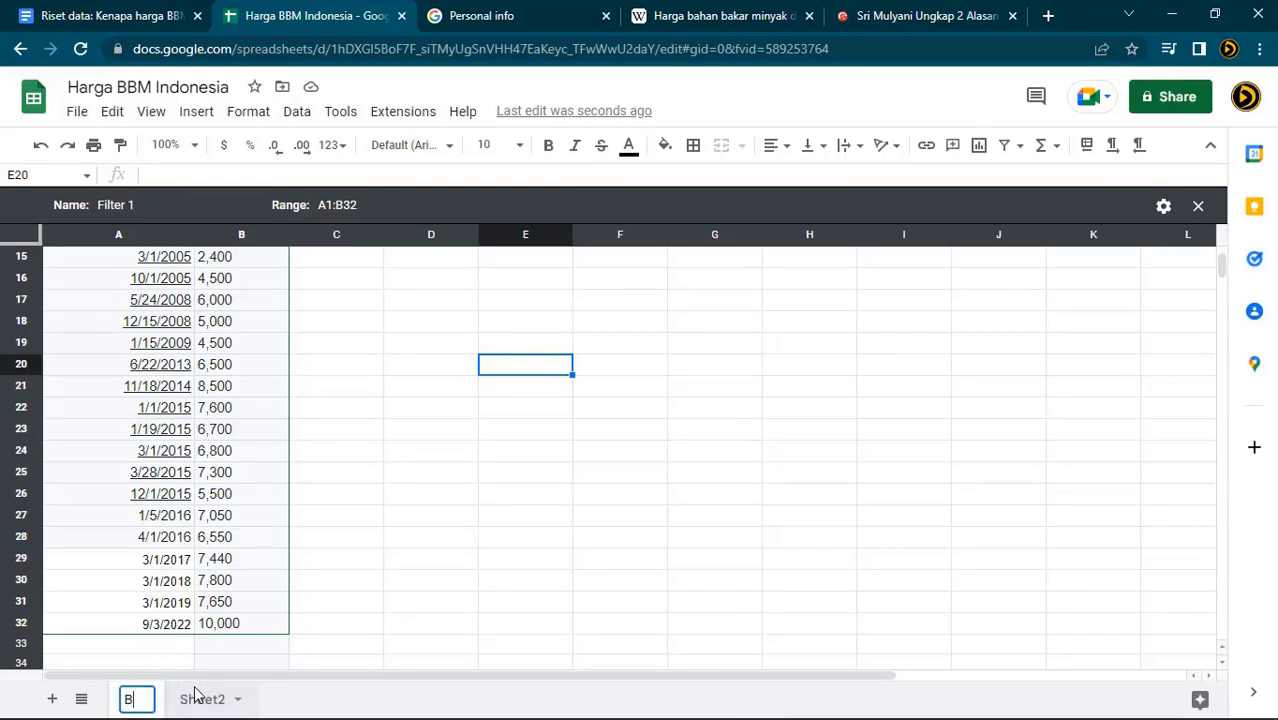
pyautogui.write('Harga BBM Indonesia 1980 2022')
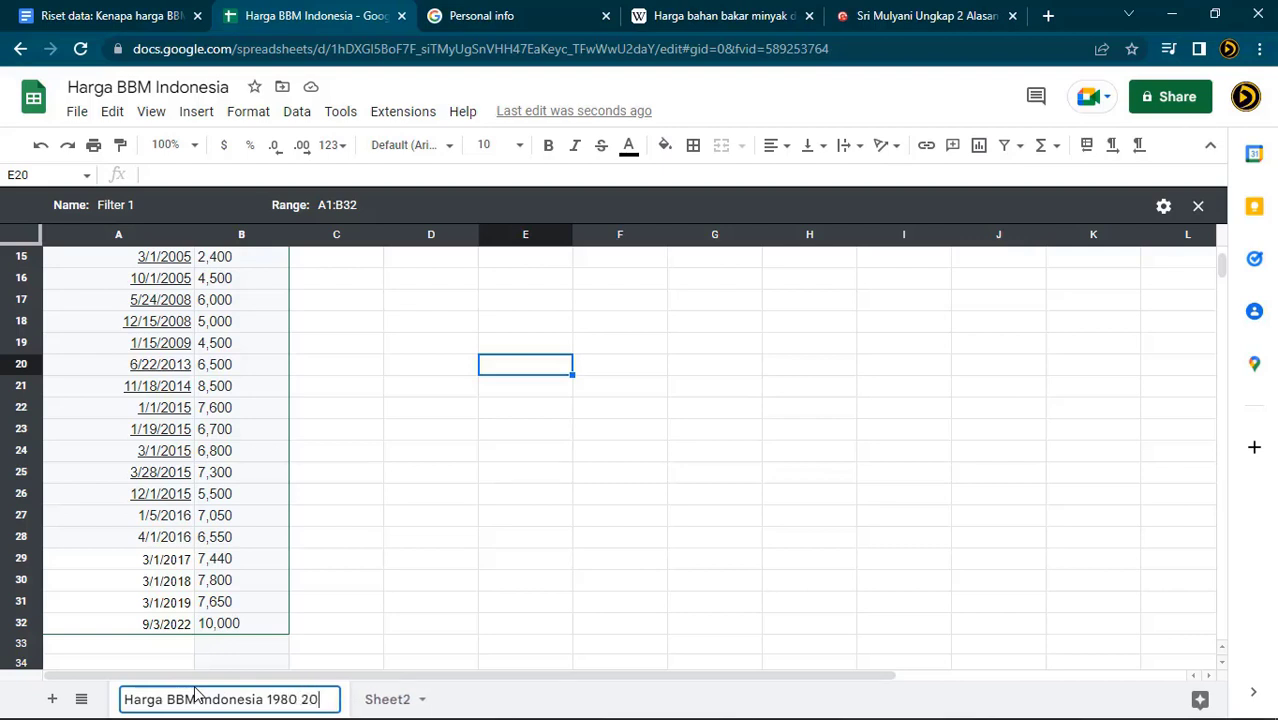
pyautogui.click(583, 566)
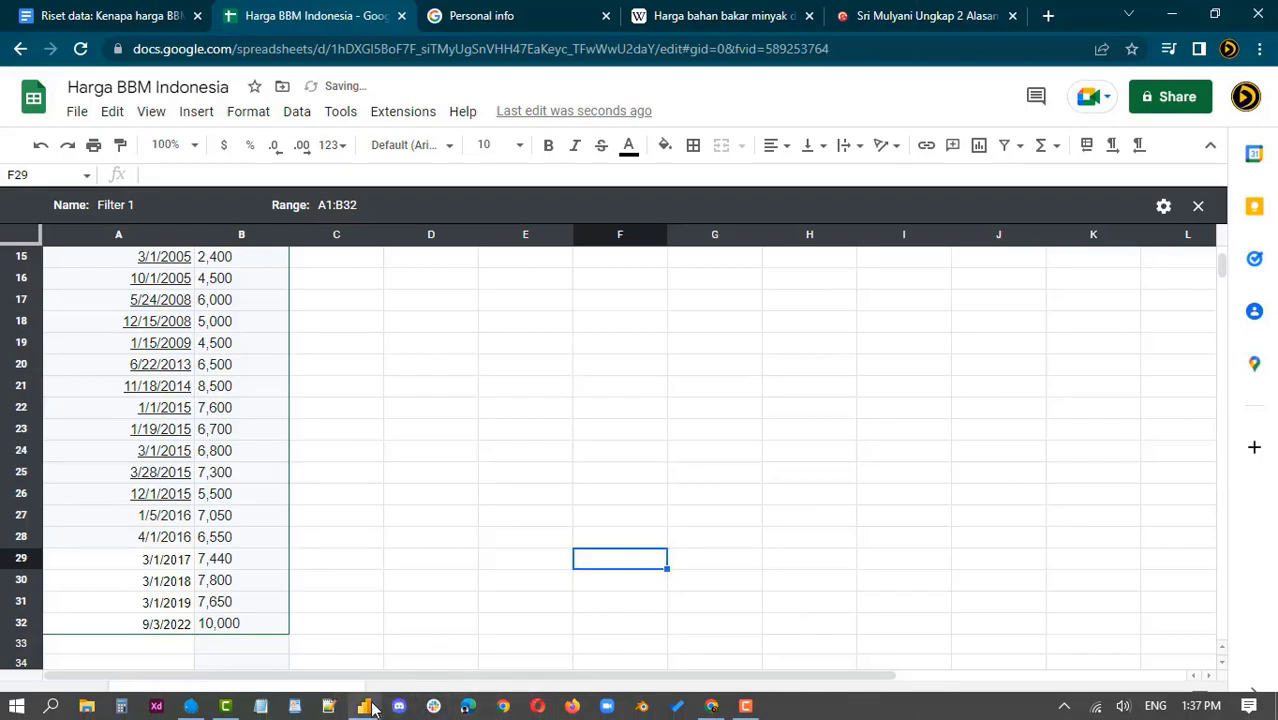
# In Power BI Desktop, dismiss the start screen and tip and sign in with the account e-mail
pyautogui.click(366, 706)
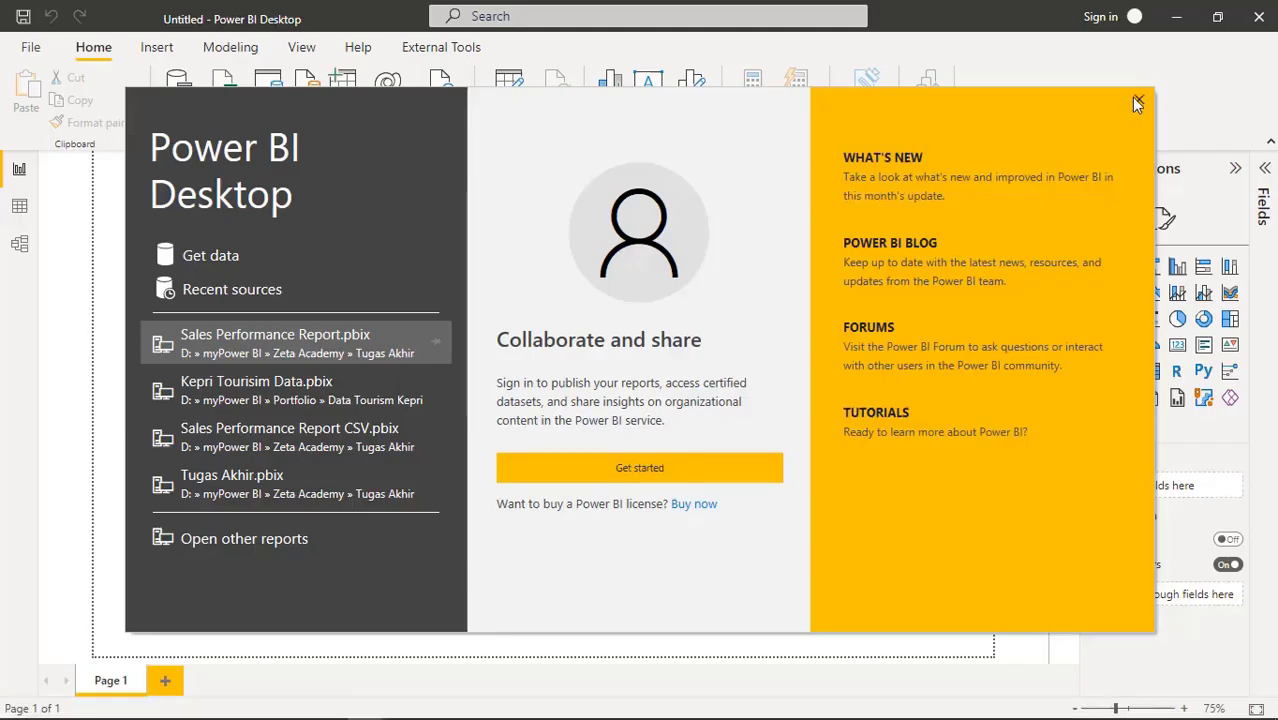
pyautogui.click(1136, 100)
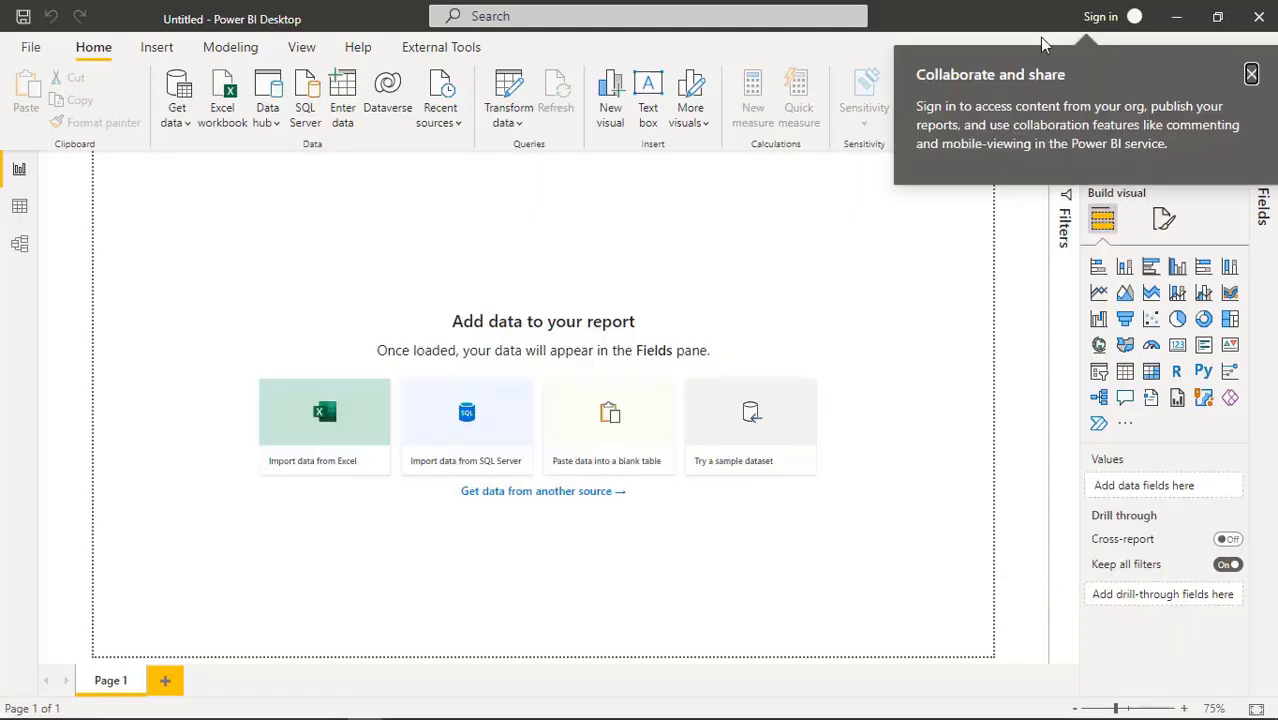
pyautogui.click(1251, 75)
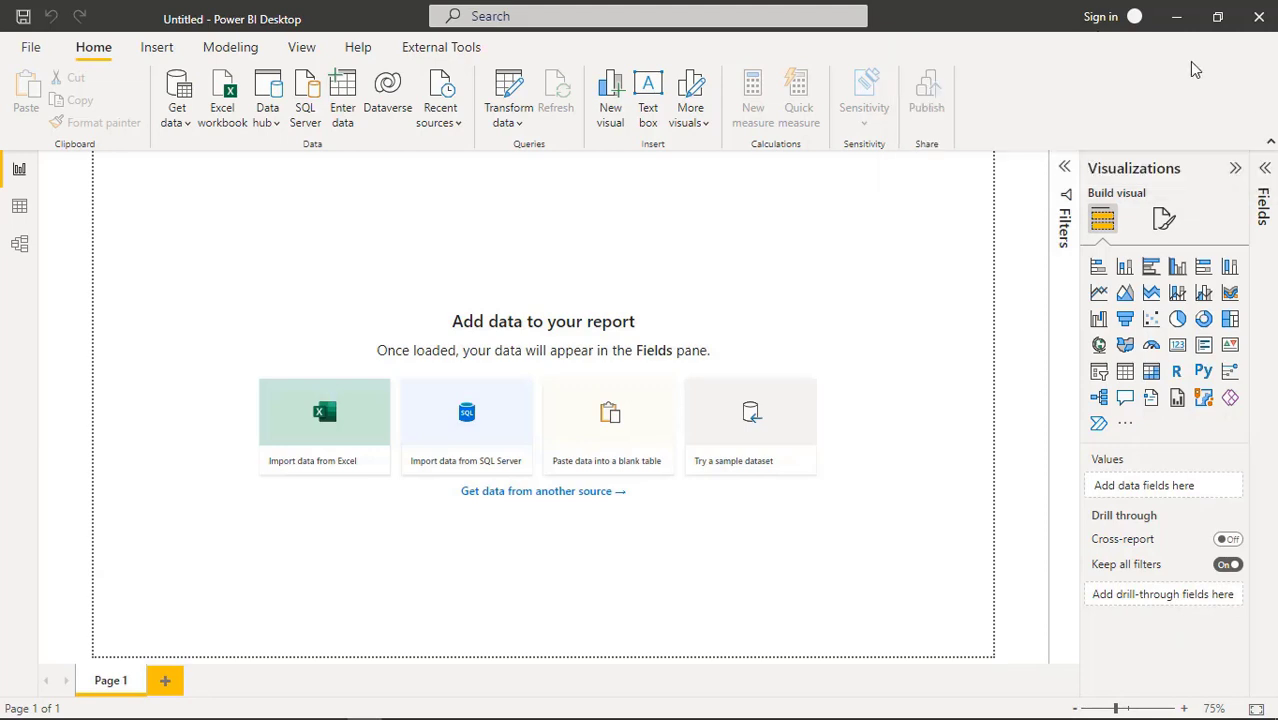
pyautogui.click(1108, 24)
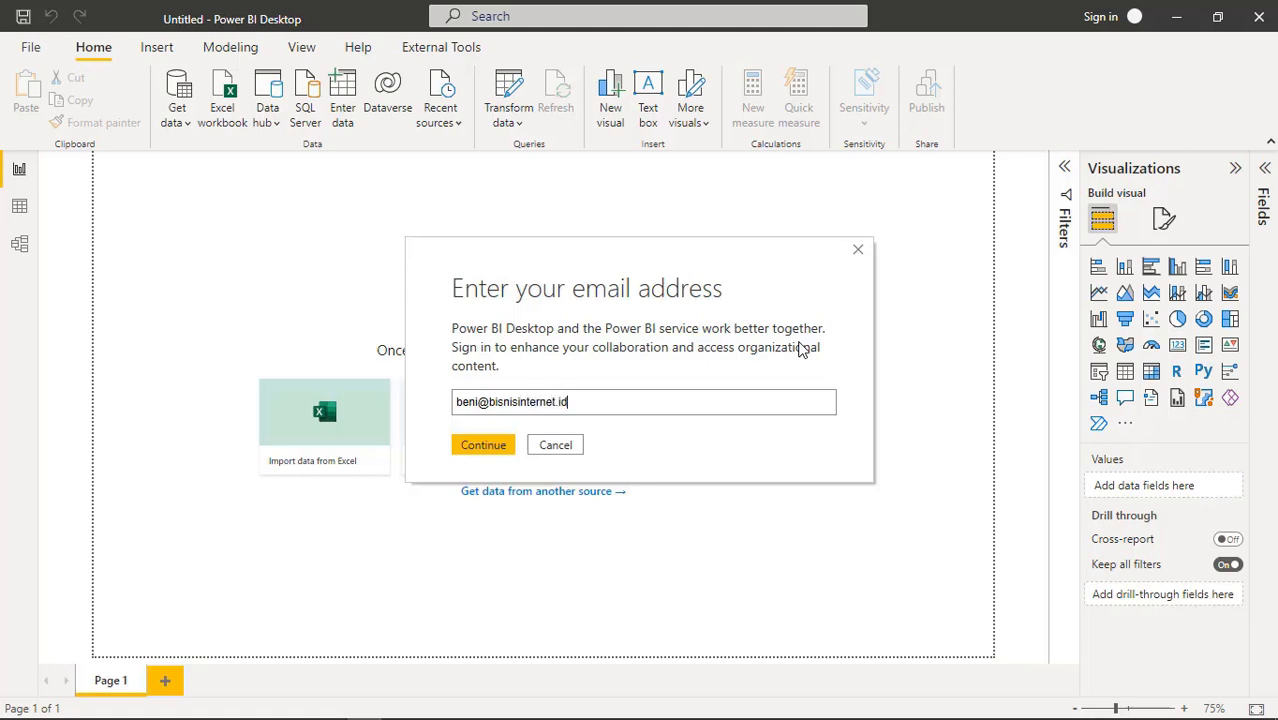
pyautogui.click(484, 446)
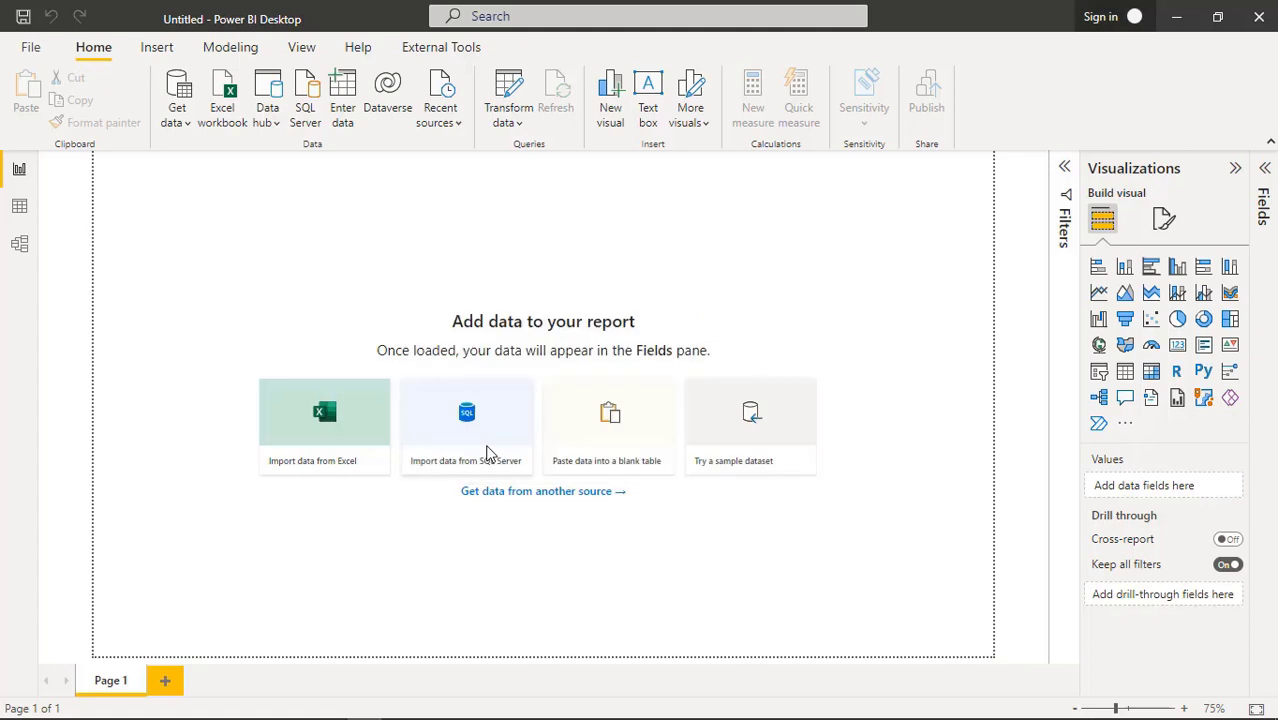
# Start a Get data > Web import and switch back to the Google Sheets window
pyautogui.click(182, 125)
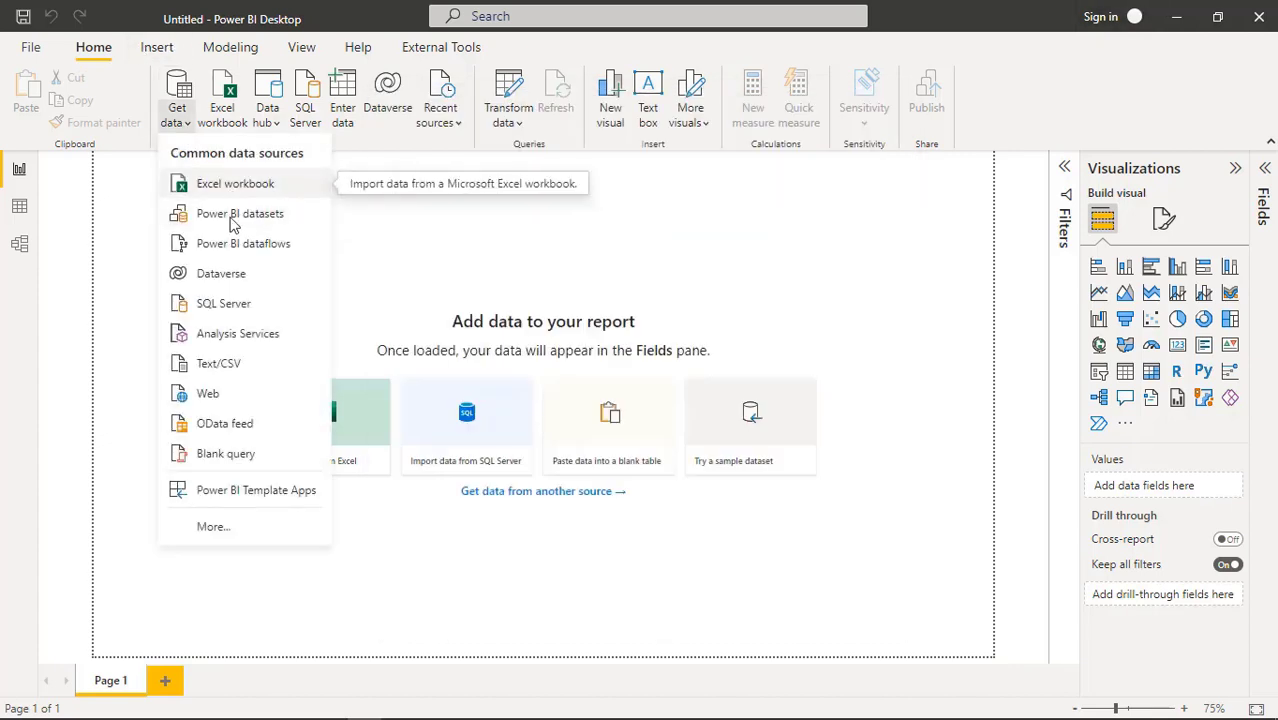
pyautogui.click(228, 395)
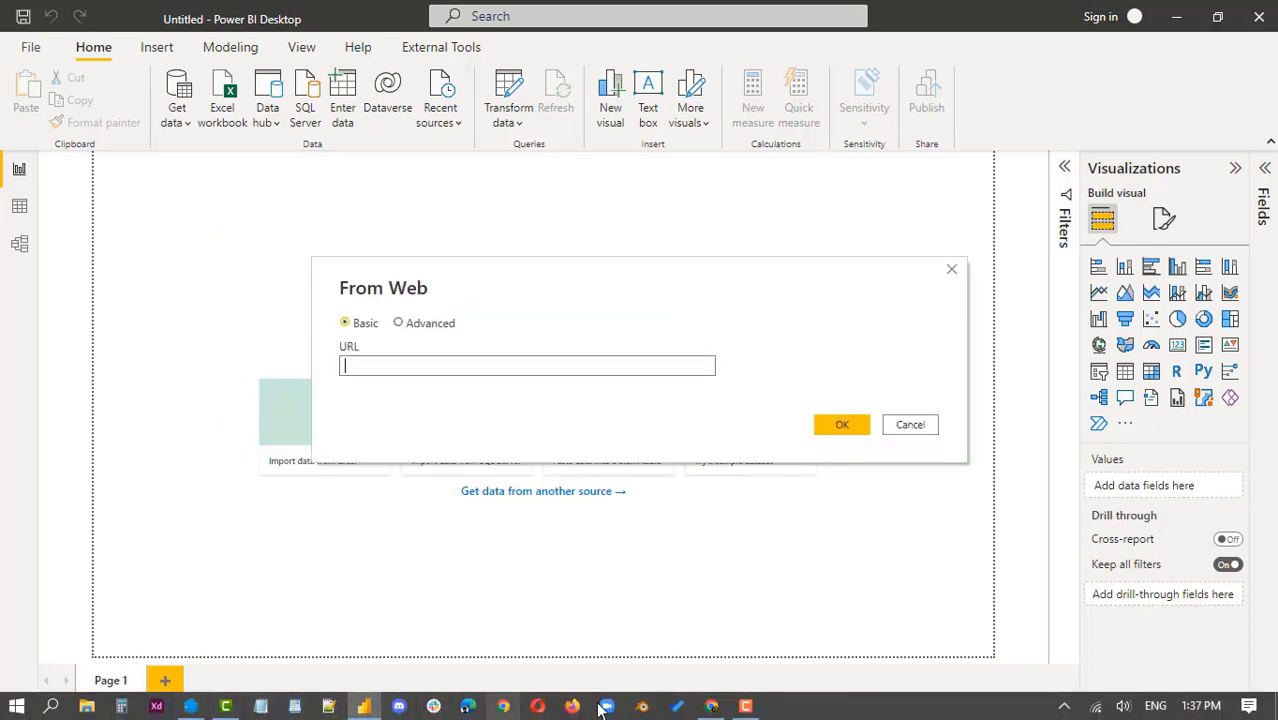
pyautogui.click(711, 706)
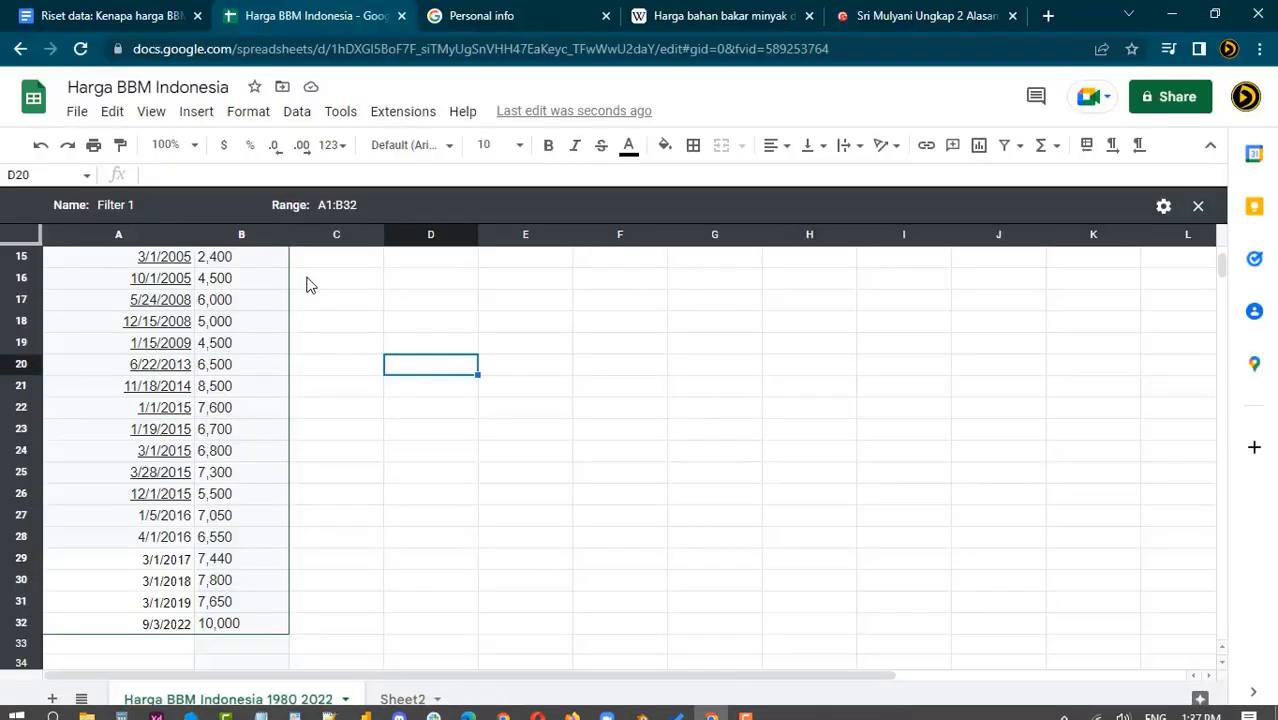
# Publish the entire document to the web as Comma-separated values (.csv)
pyautogui.click(77, 111)
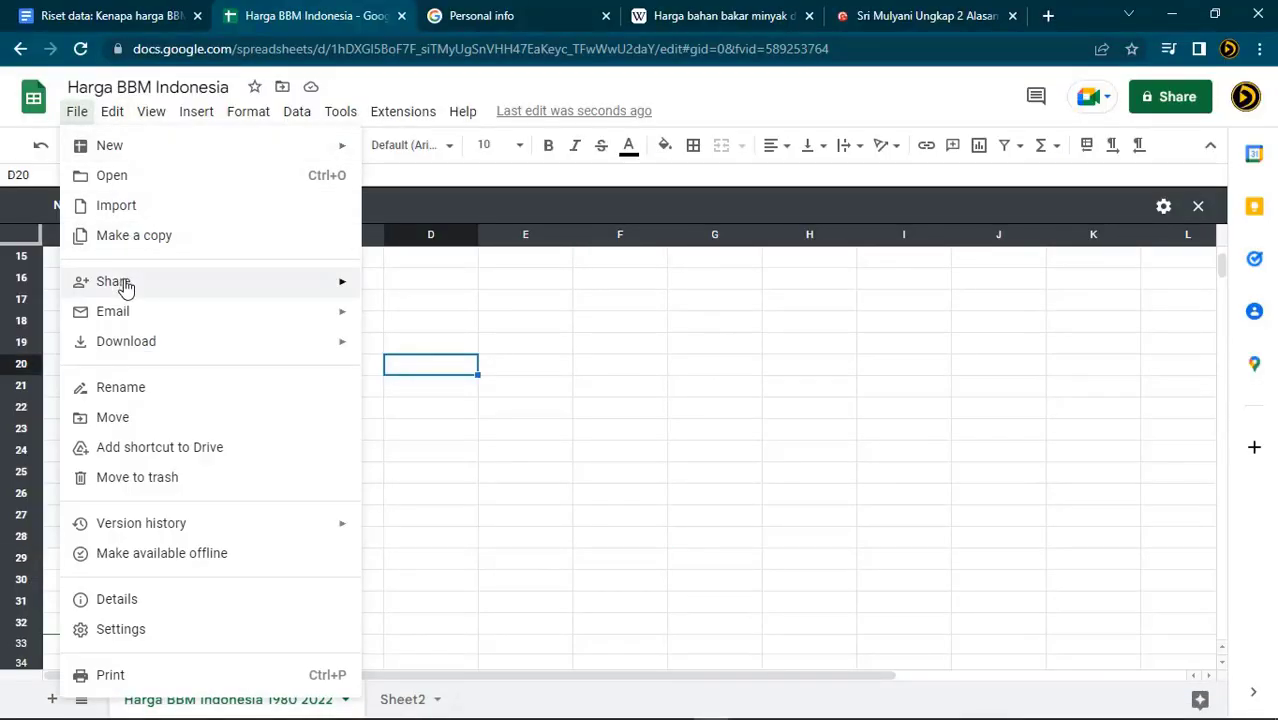
pyautogui.moveTo(120, 283)
pyautogui.click(463, 321)
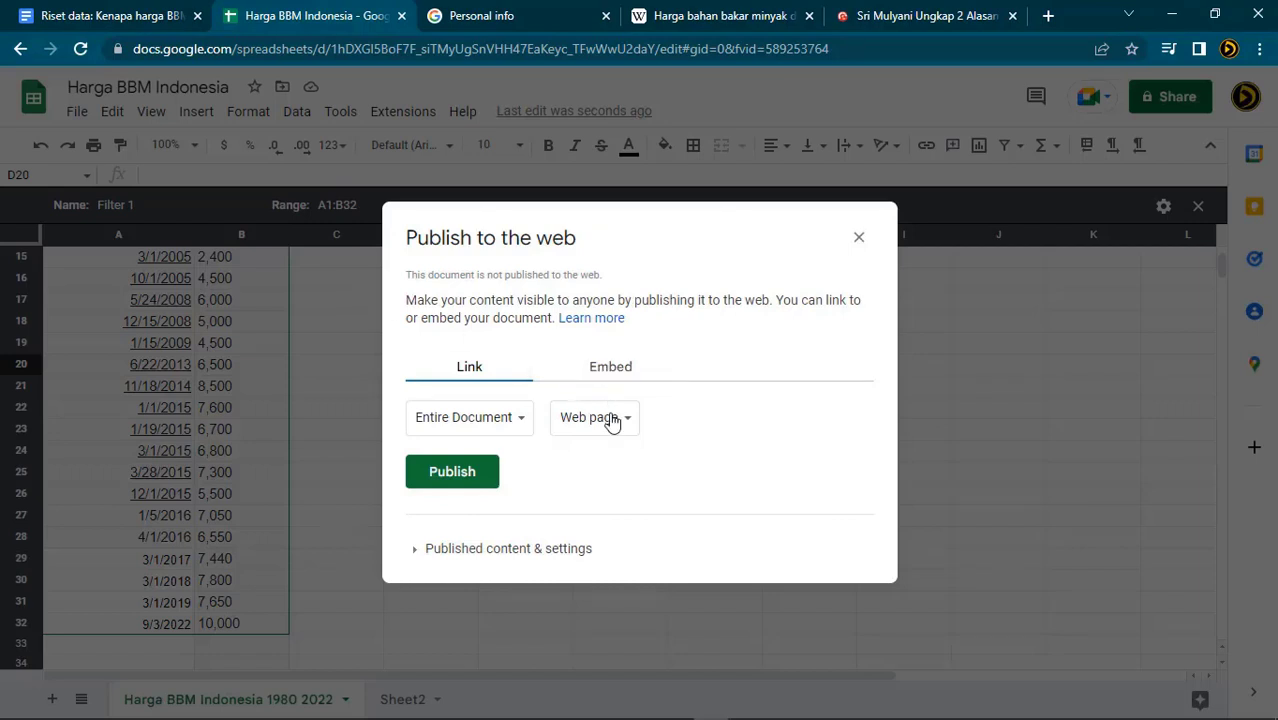
pyautogui.click(619, 432)
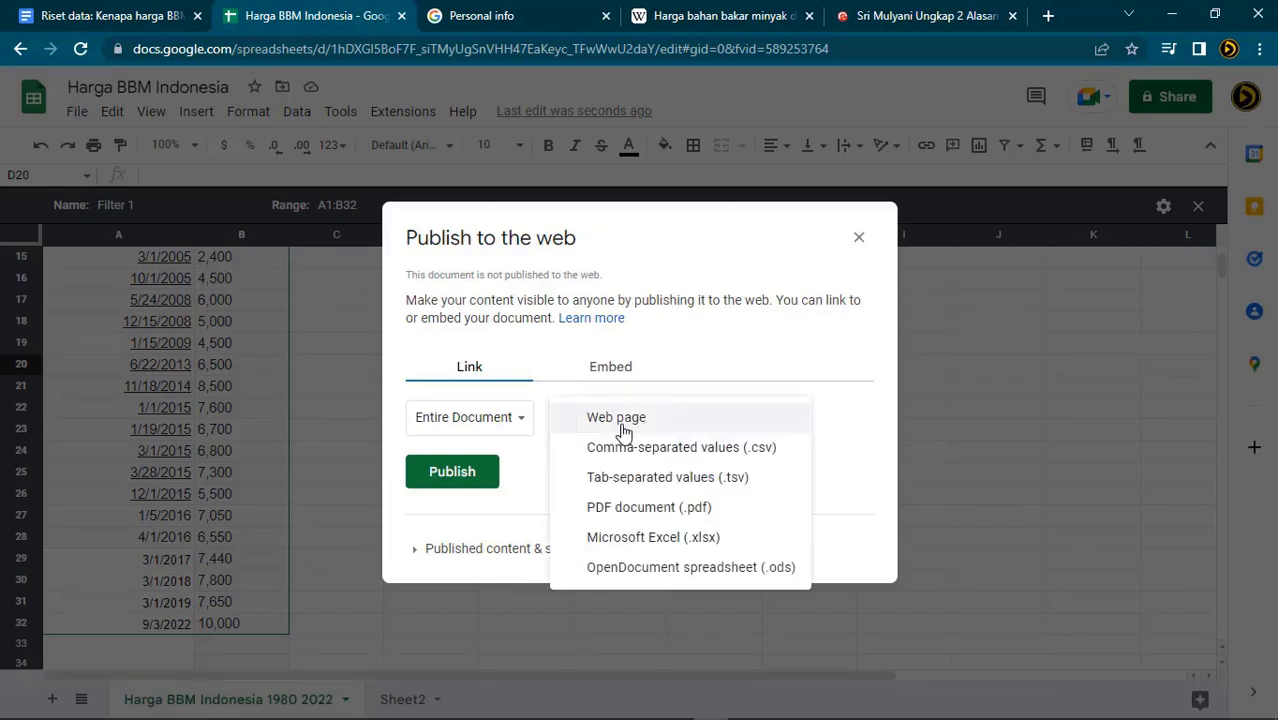
pyautogui.click(648, 448)
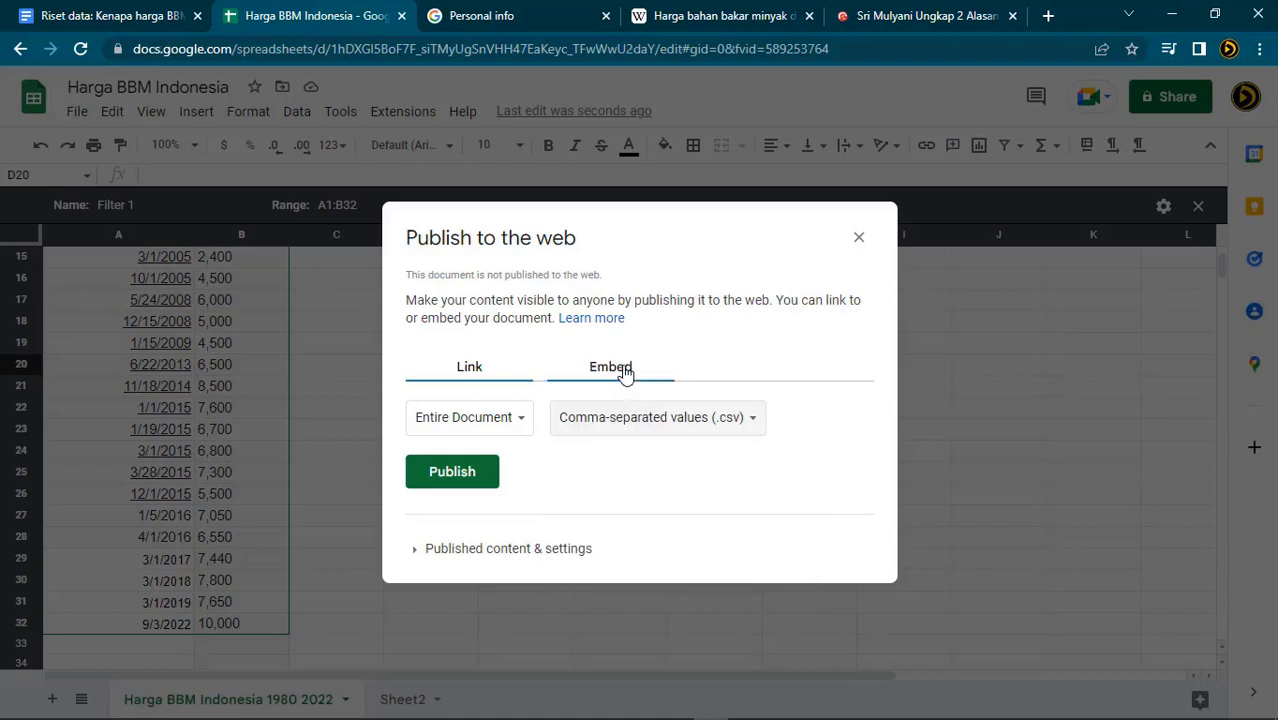
pyautogui.click(622, 370)
pyautogui.click(480, 367)
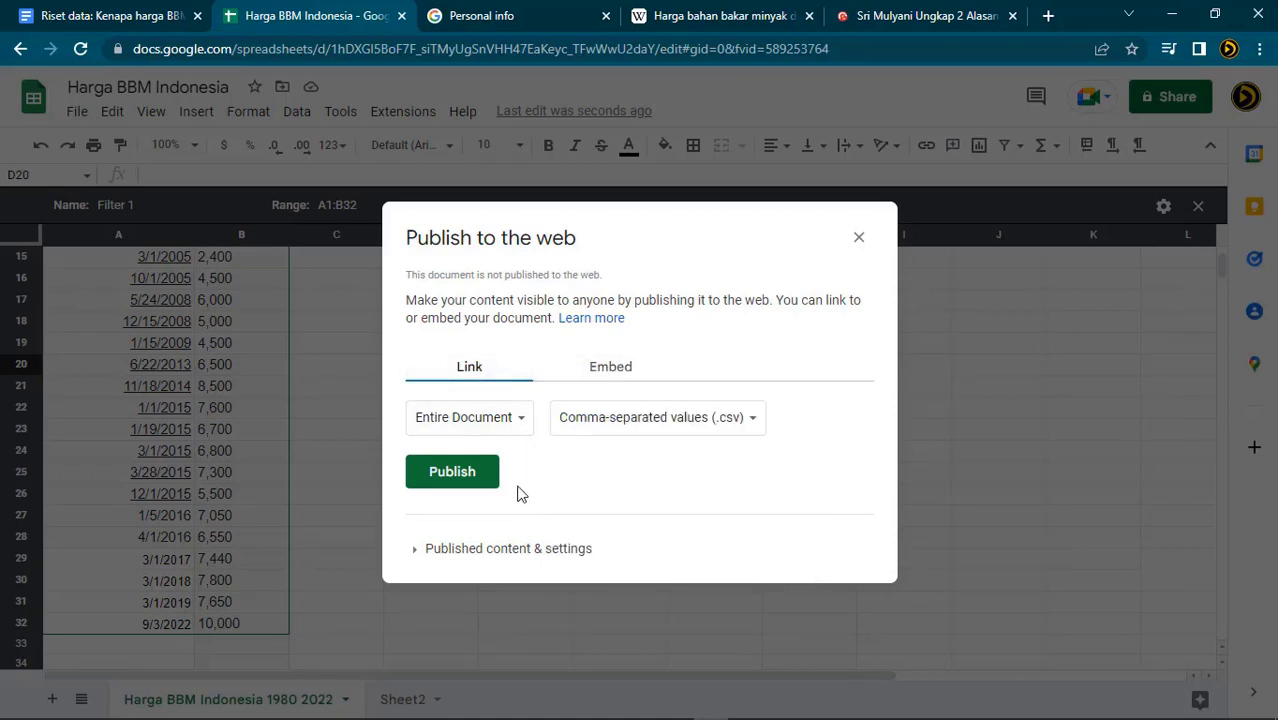
pyautogui.click(480, 550)
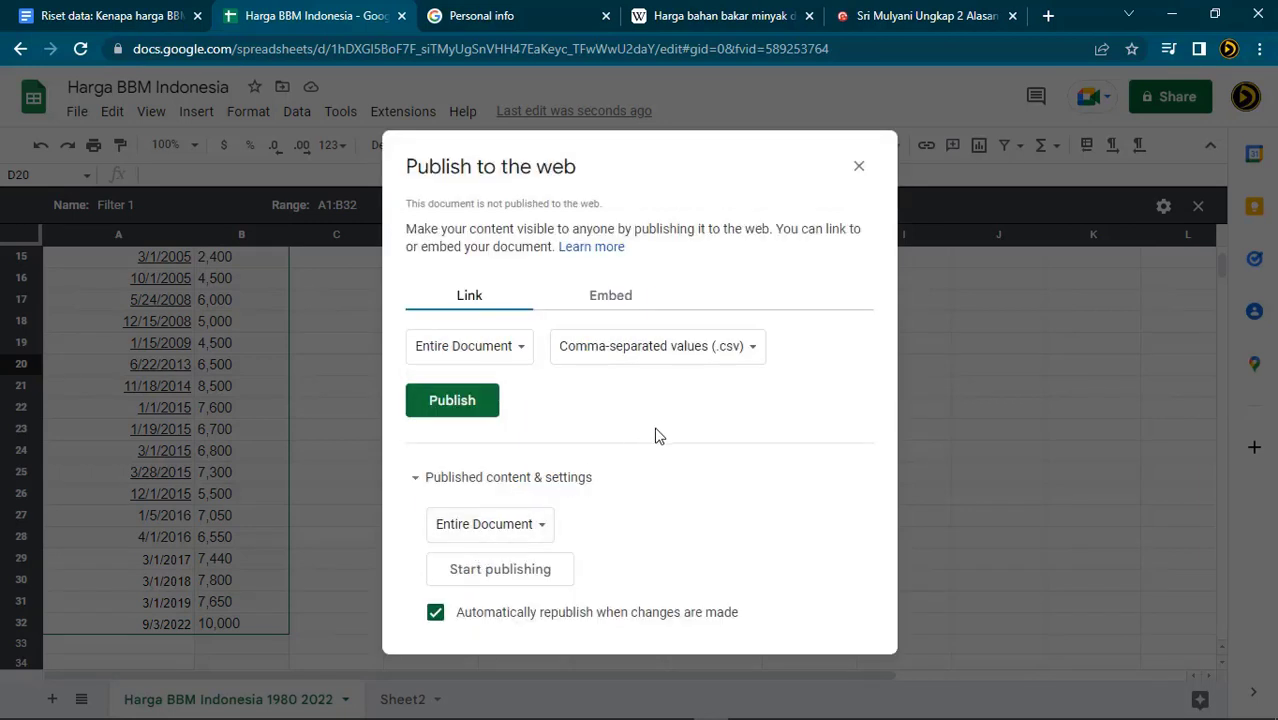
pyautogui.click(474, 405)
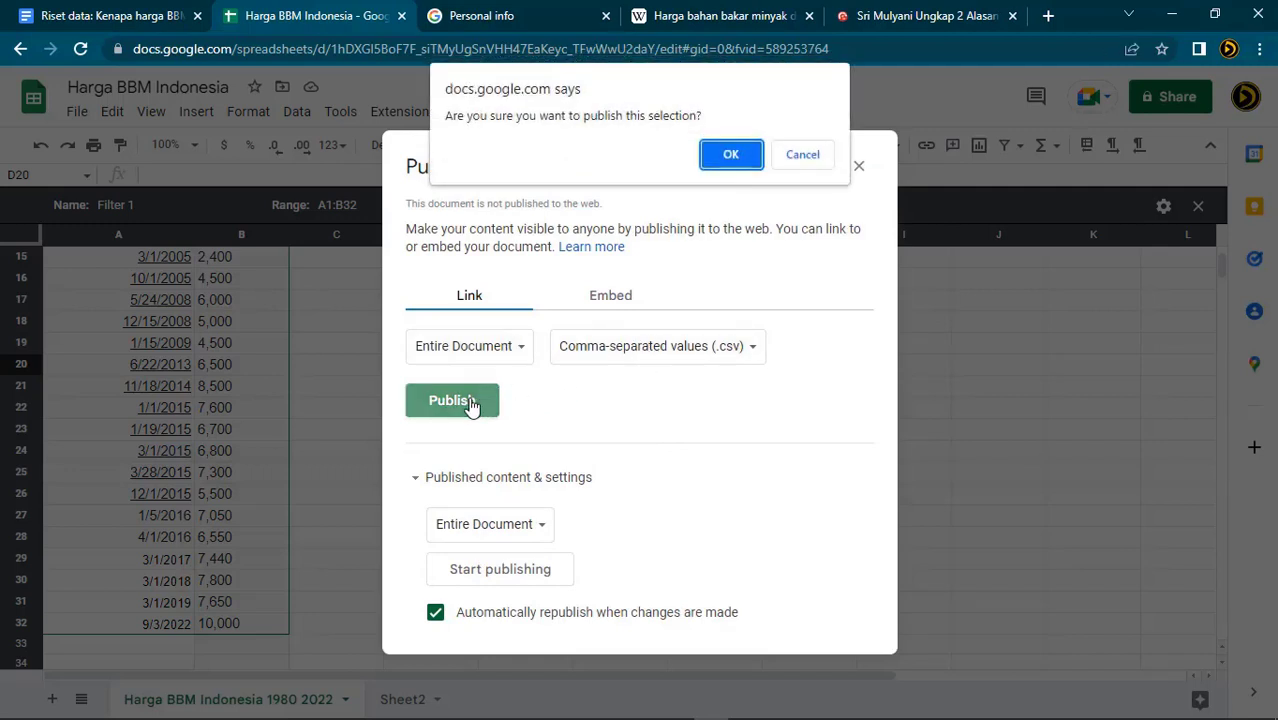
pyautogui.click(729, 155)
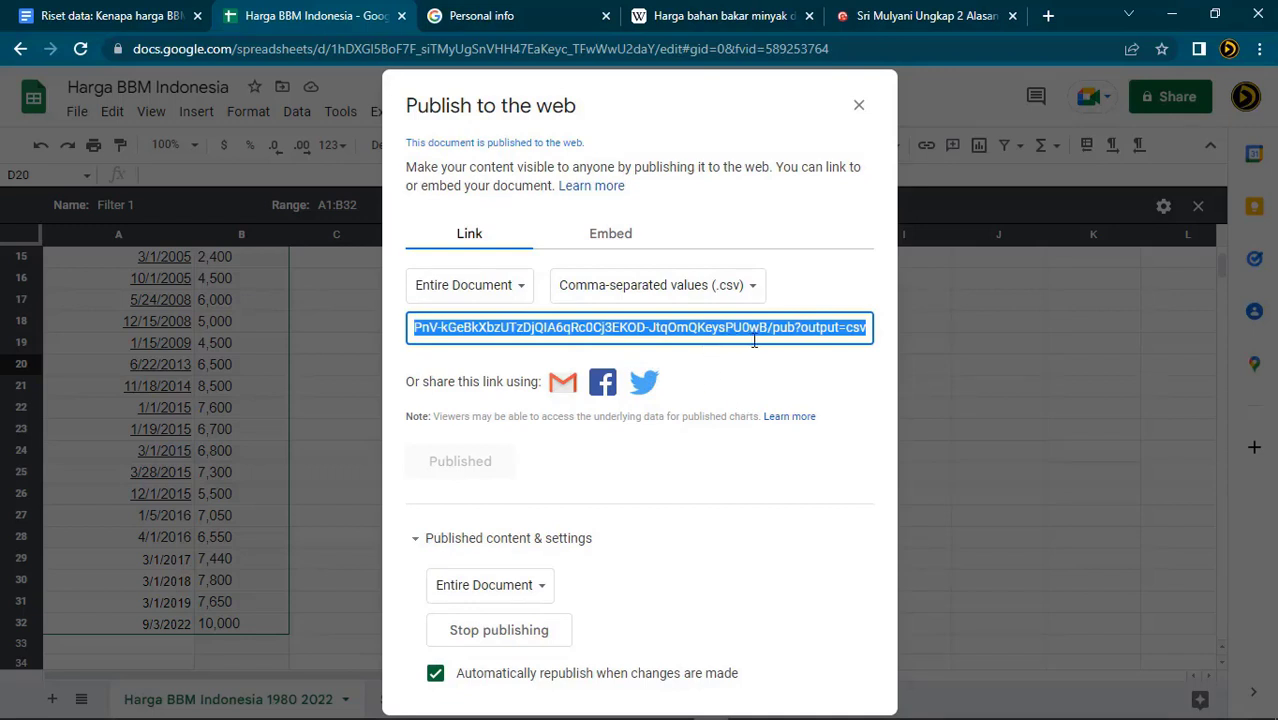
# Copy the published CSV link and return to Power BI Desktop's From Web dialog
pyautogui.click(709, 330)
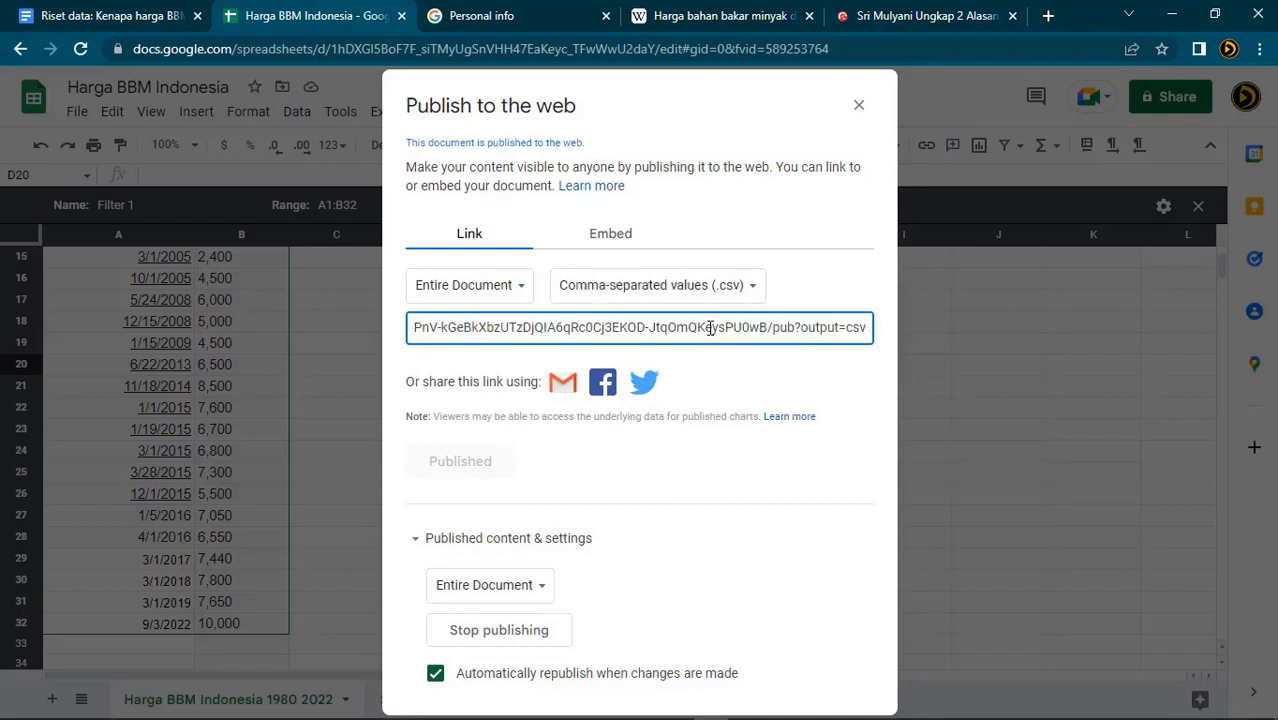
pyautogui.hotkey('ctrl', 'a')
pyautogui.click(771, 334)
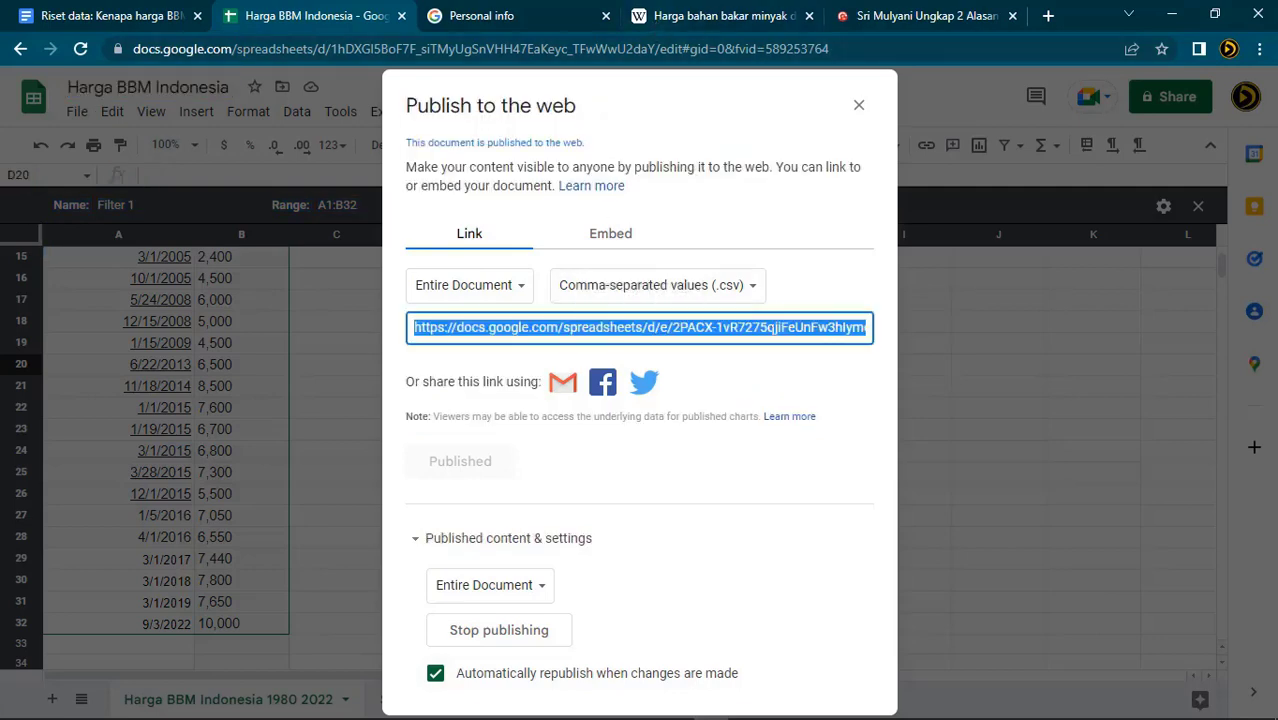
pyautogui.click(365, 705)
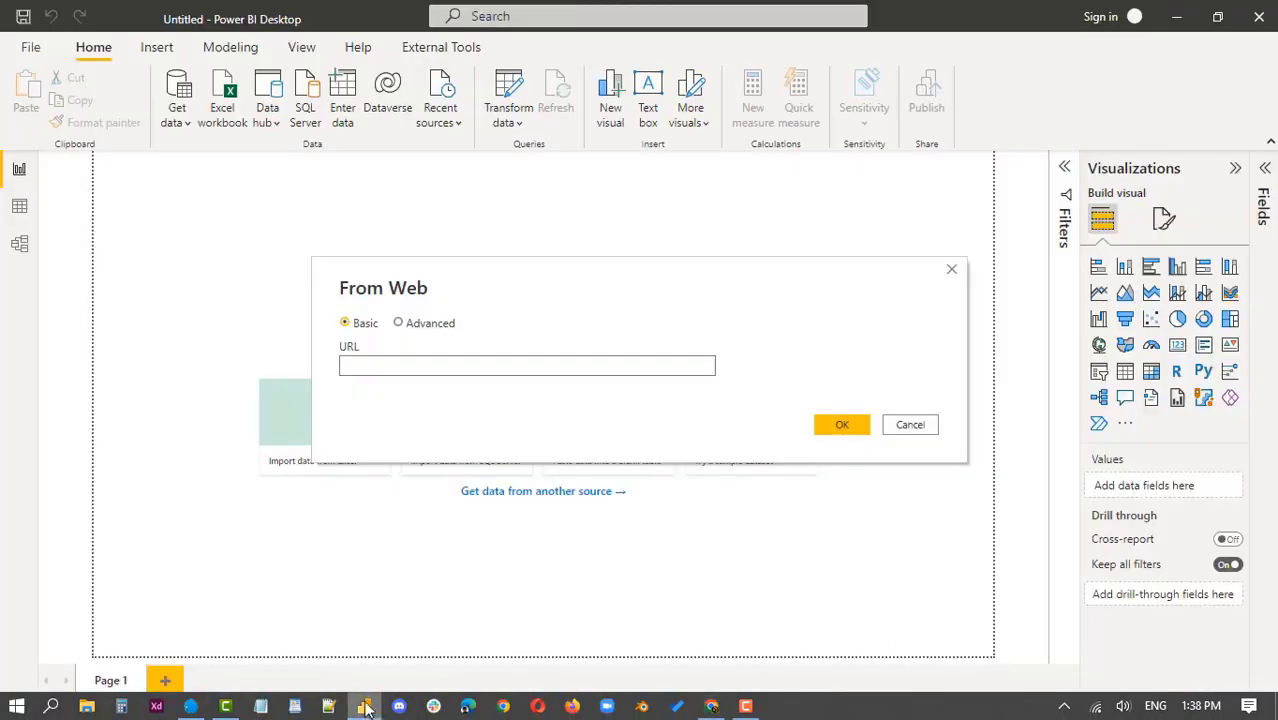
# Paste the published Google Sheets CSV link into the From Web URL box and submit it
pyautogui.click(377, 365)
pyautogui.hotkey('ctrl', 'v')
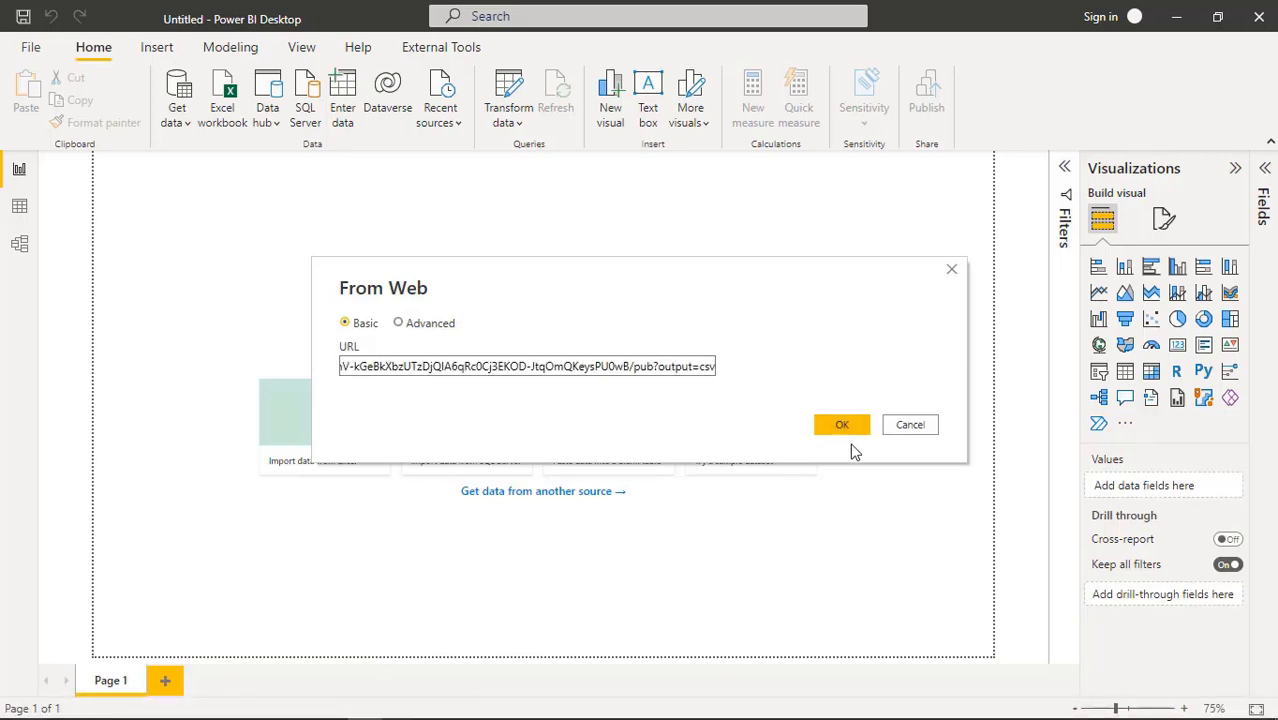
pyautogui.click(853, 437)
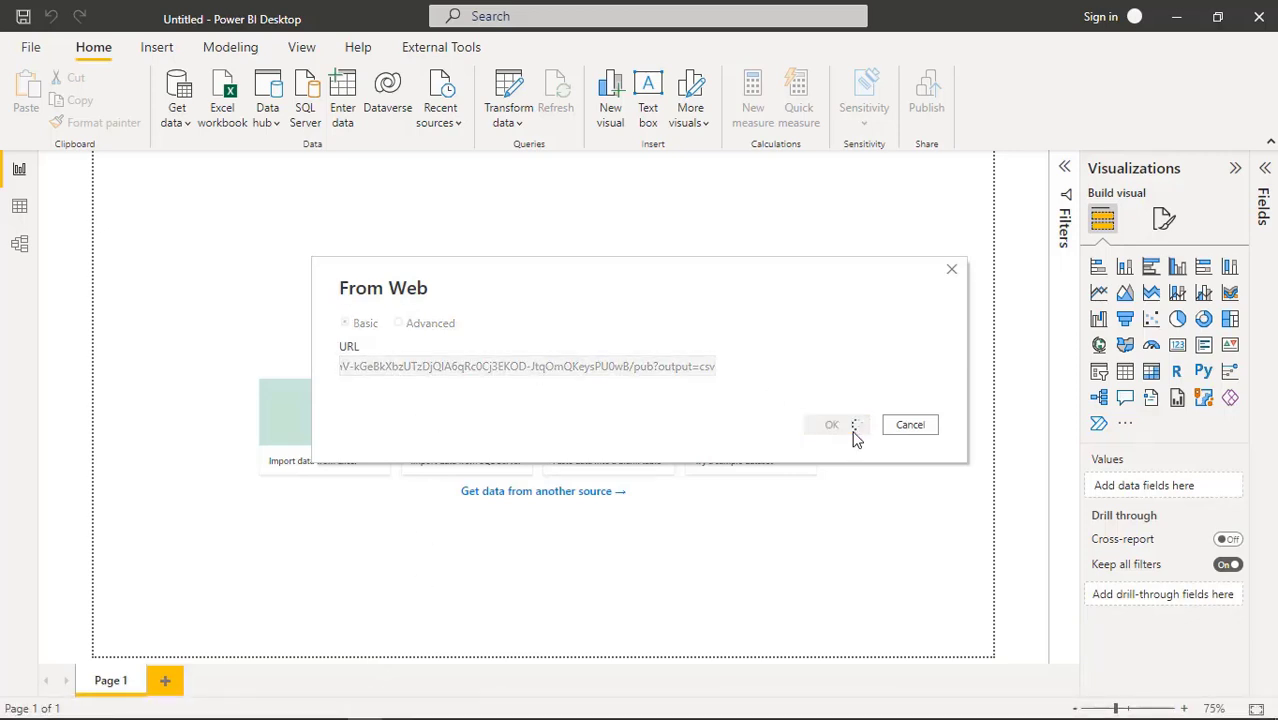
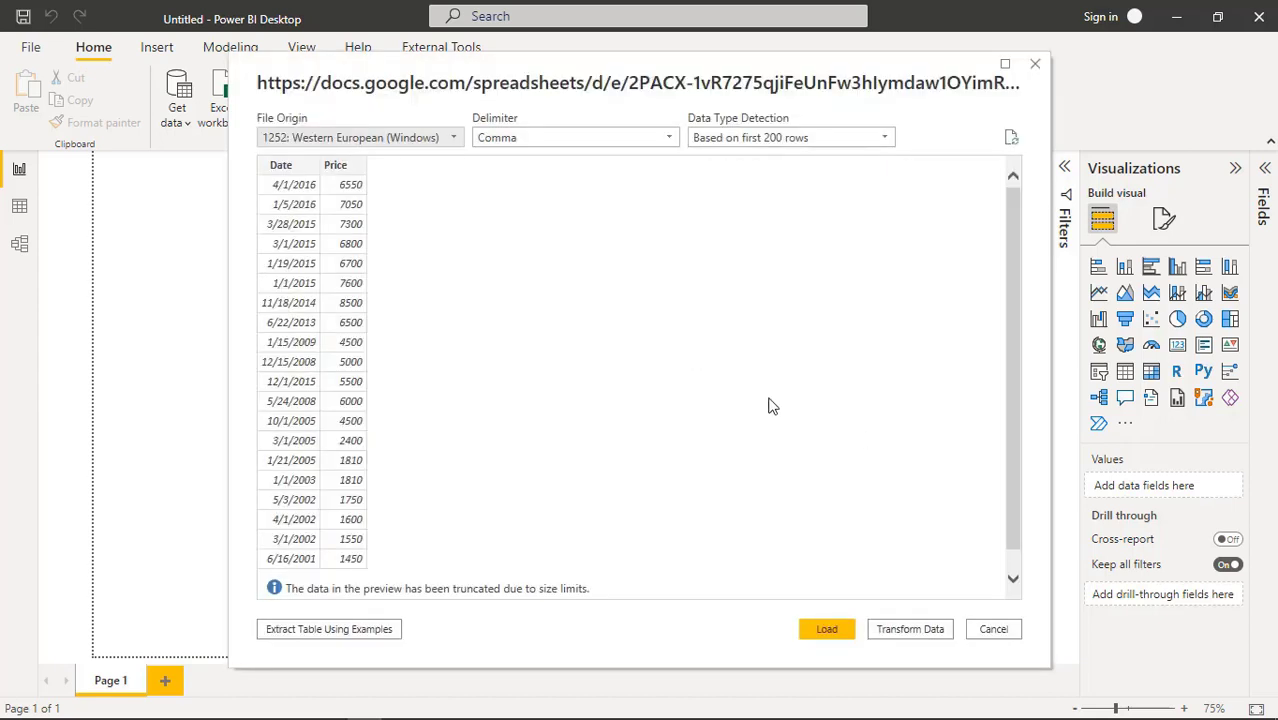
# Load the 31-row Date and Price CSV preview into Power Query Editor for transformation
pyautogui.scroll(-1, 755, 401)
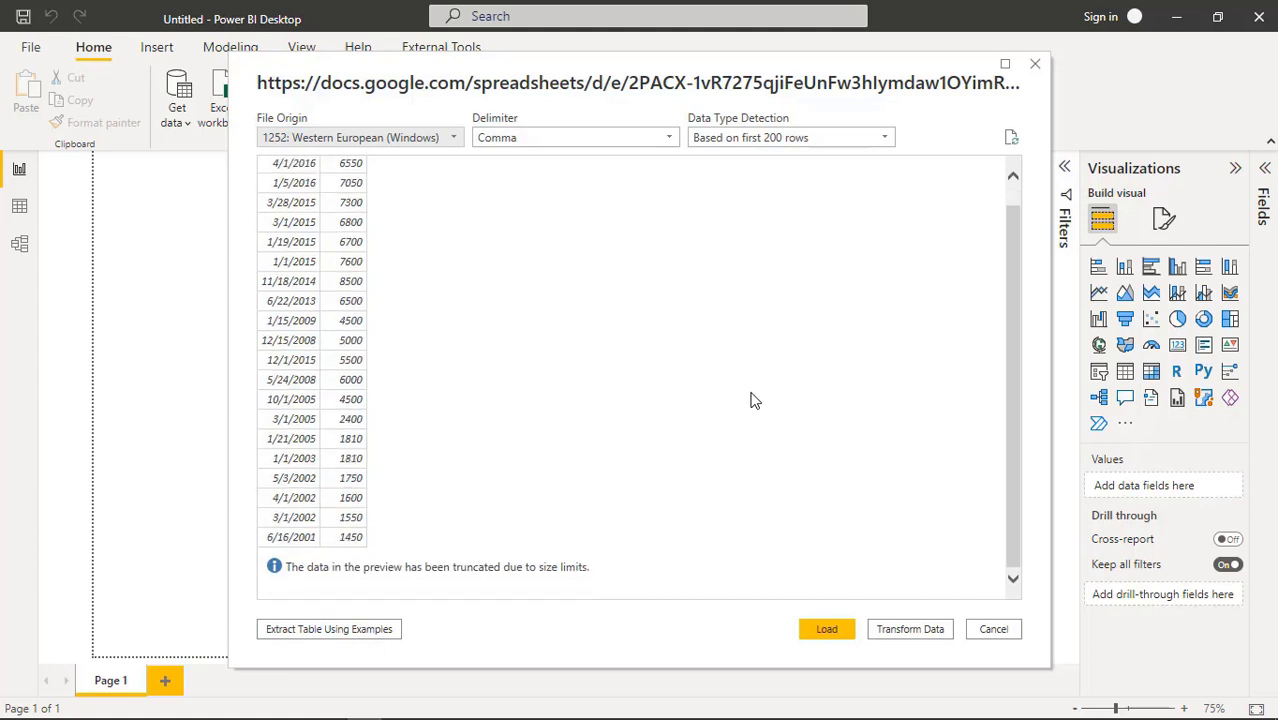
pyautogui.scroll(1, 755, 401)
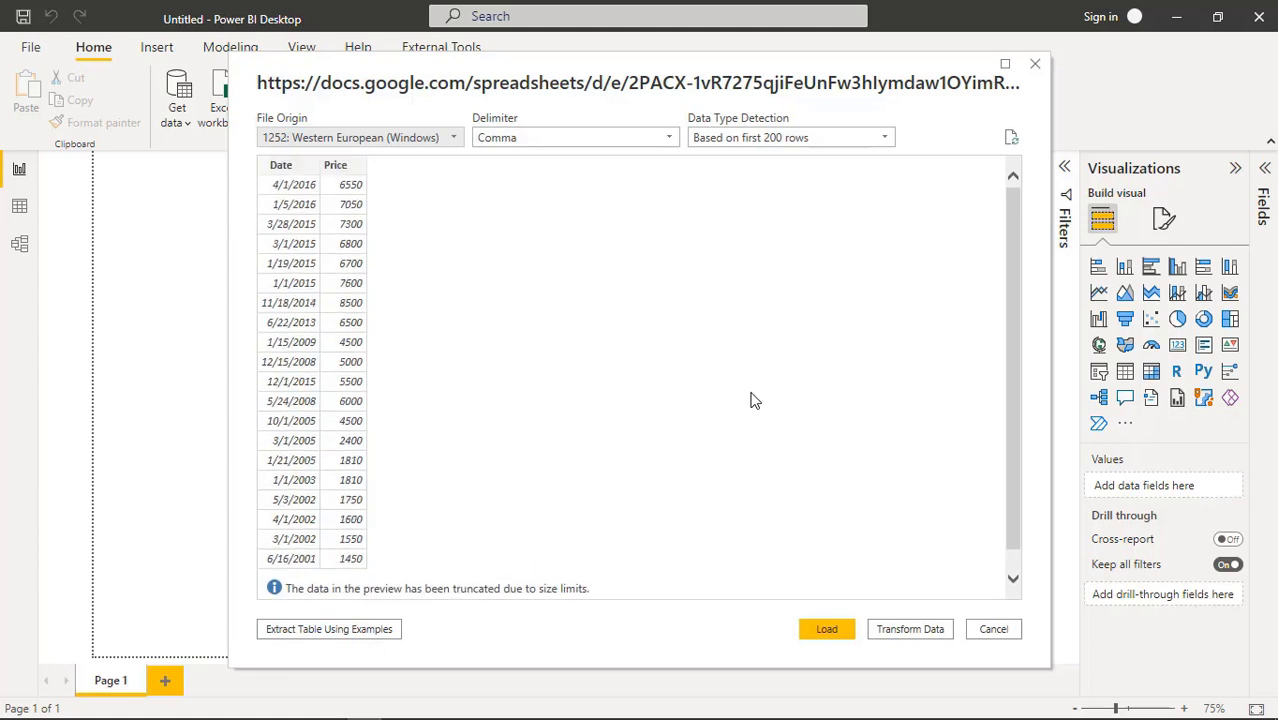
pyautogui.scroll(-1, 755, 401)
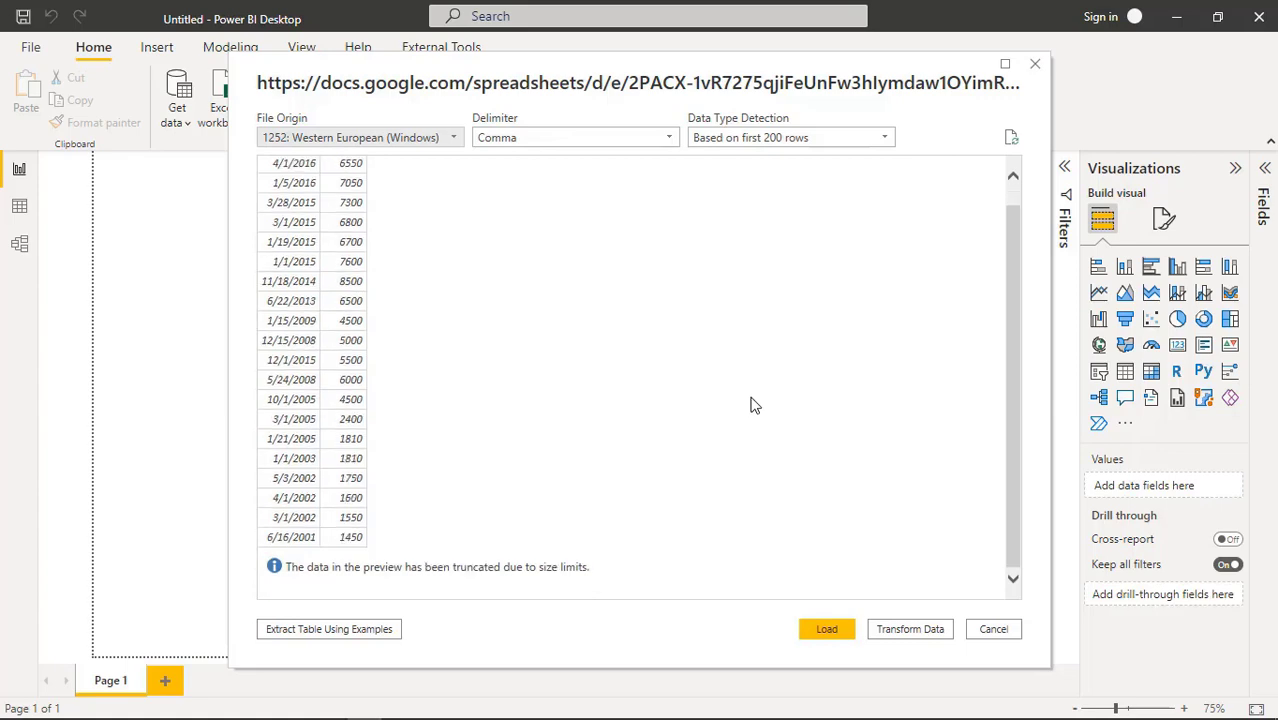
pyautogui.click(918, 630)
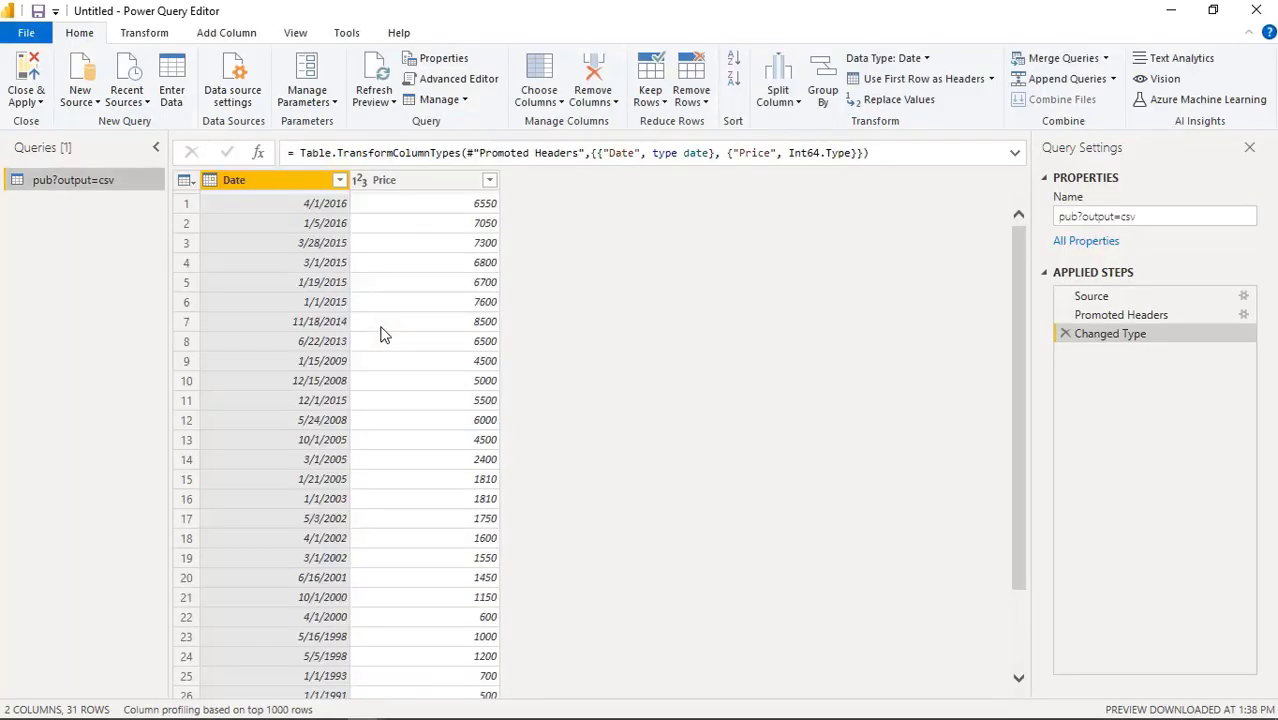
# Rename the query to 'Harga BBM 1980 2022'
pyautogui.scroll(-2, 440, 345)
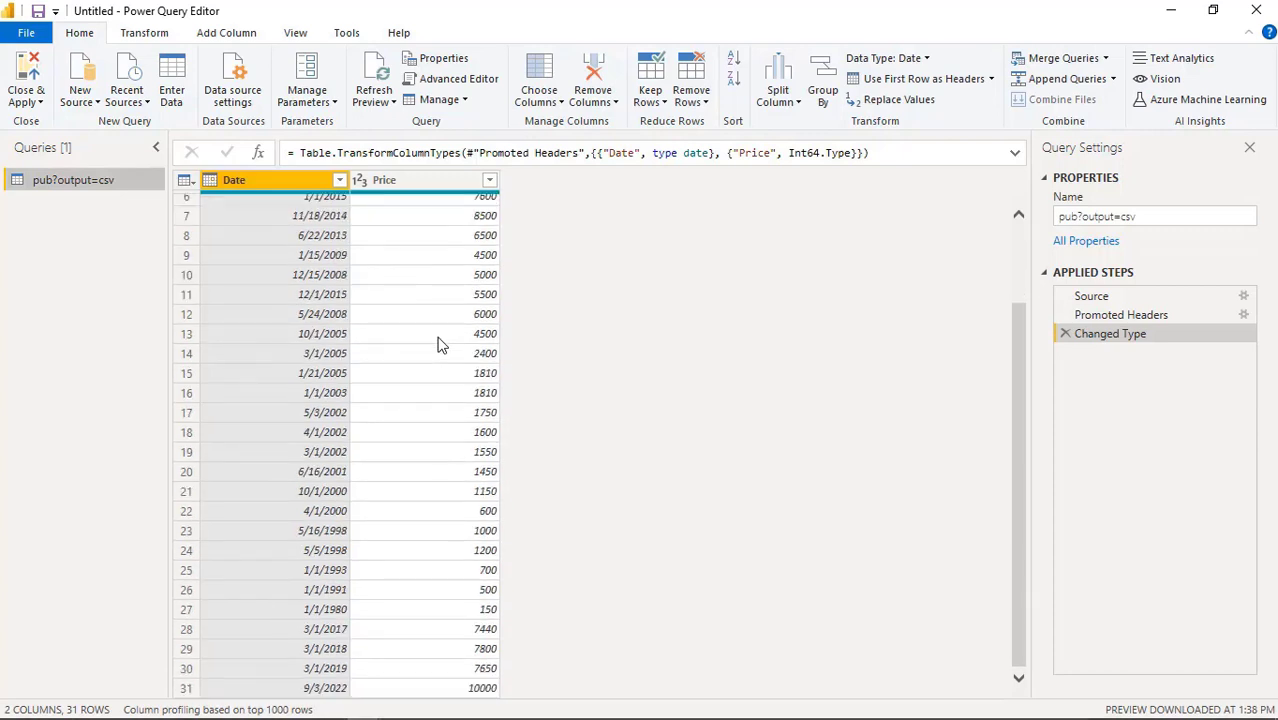
pyautogui.scroll(2, 440, 345)
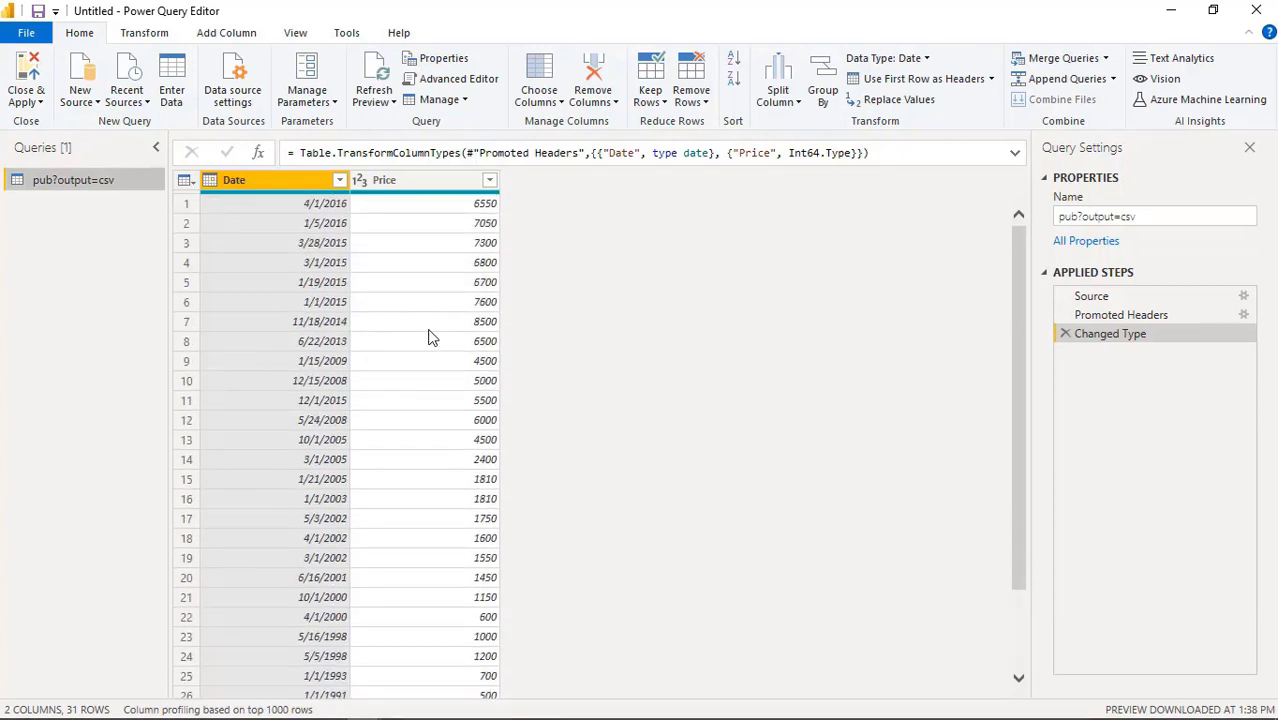
pyautogui.click(1148, 215)
pyautogui.moveTo(1146, 216); pyautogui.dragTo(1010, 224)
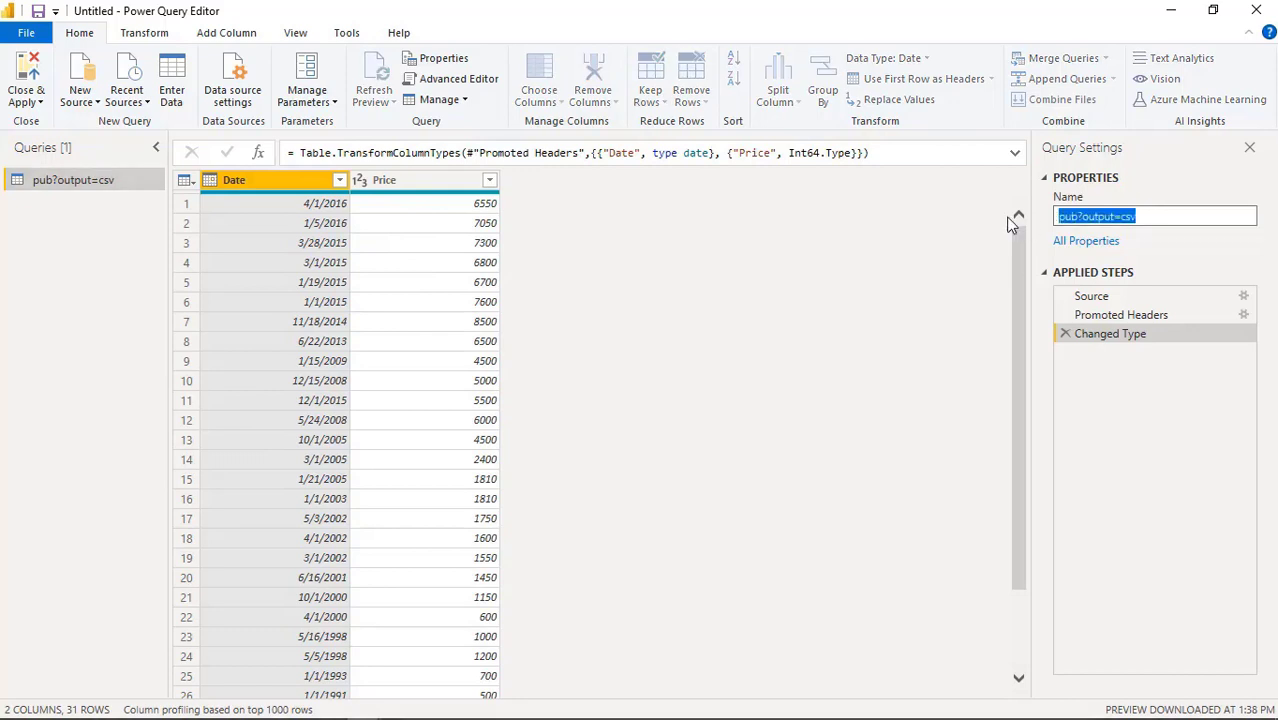
pyautogui.write('Harga BBM')
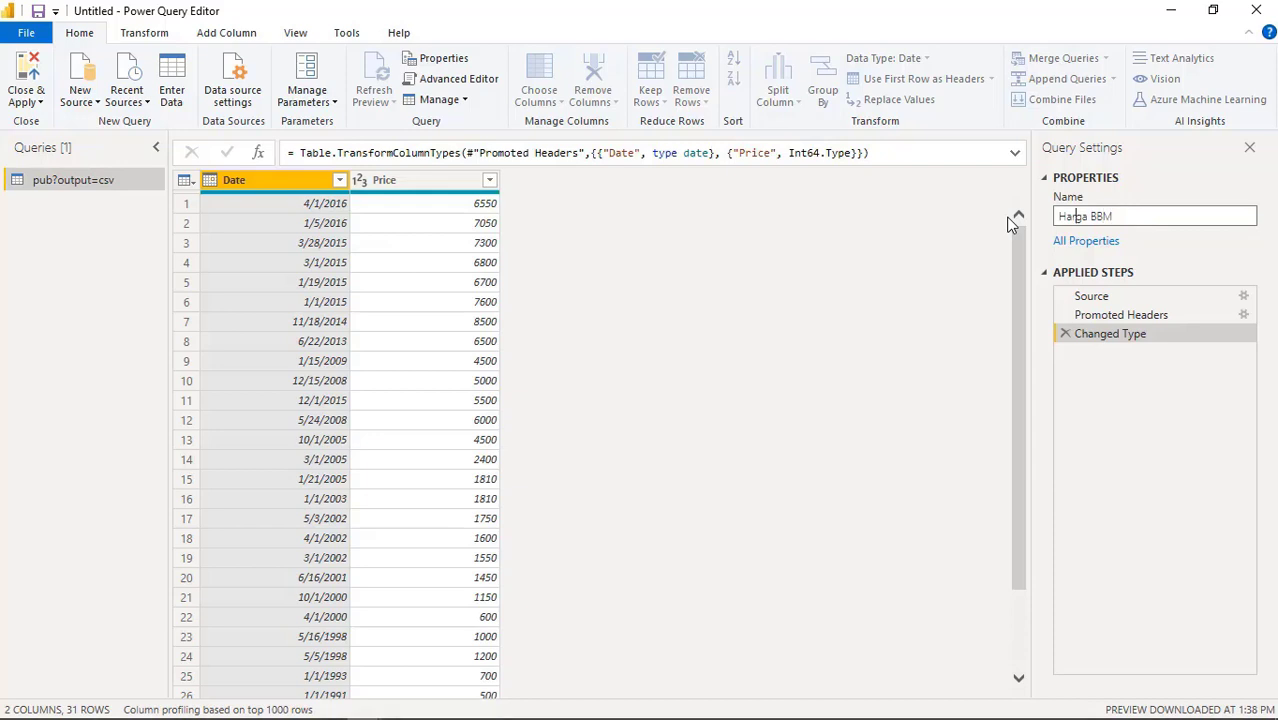
pyautogui.press('BackSpace')
pyautogui.write('Penyesua')
pyautogui.press('BackSpace')
pyautogui.press('BackSpace')
pyautogui.press('BackSpace')
pyautogui.press('BackSpace')
pyautogui.press('BackSpace')
pyautogui.press('BackSpace')
pyautogui.press('BackSpace')
pyautogui.press('BackSpace')
pyautogui.click(433, 180)
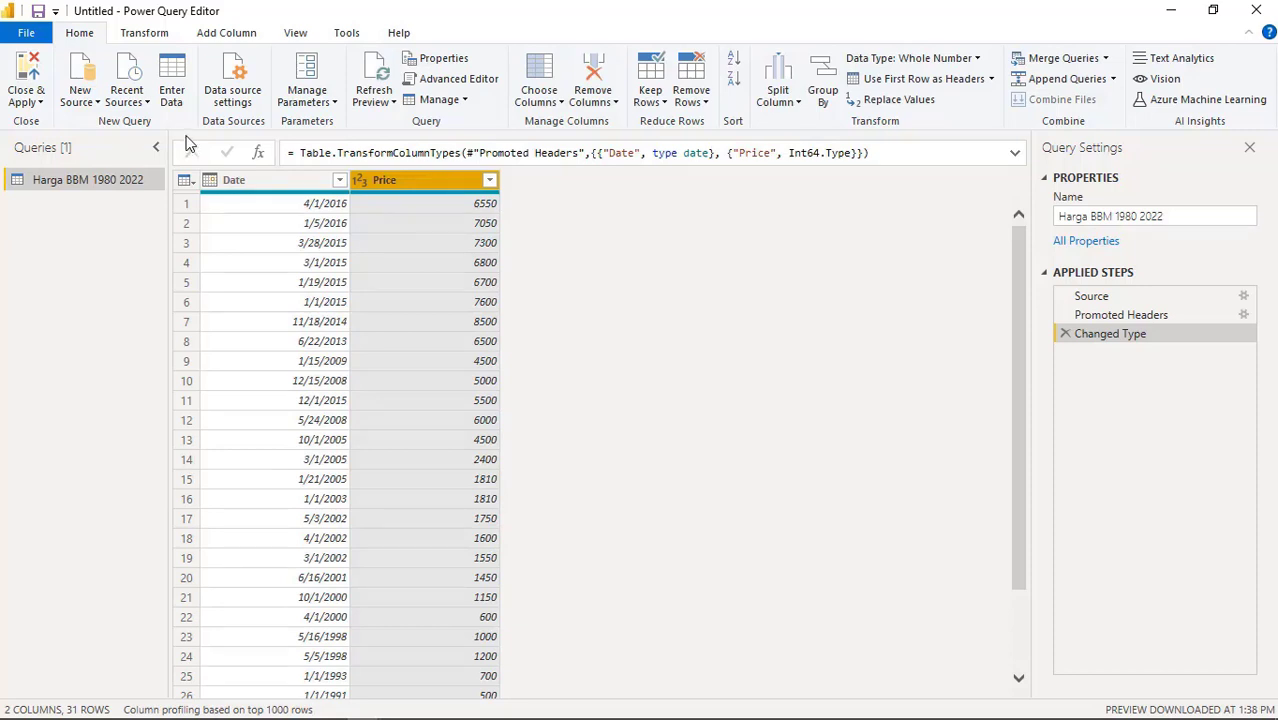
# Keep the Price column as Whole Number and close the Power Query Editor
pyautogui.click(364, 184)
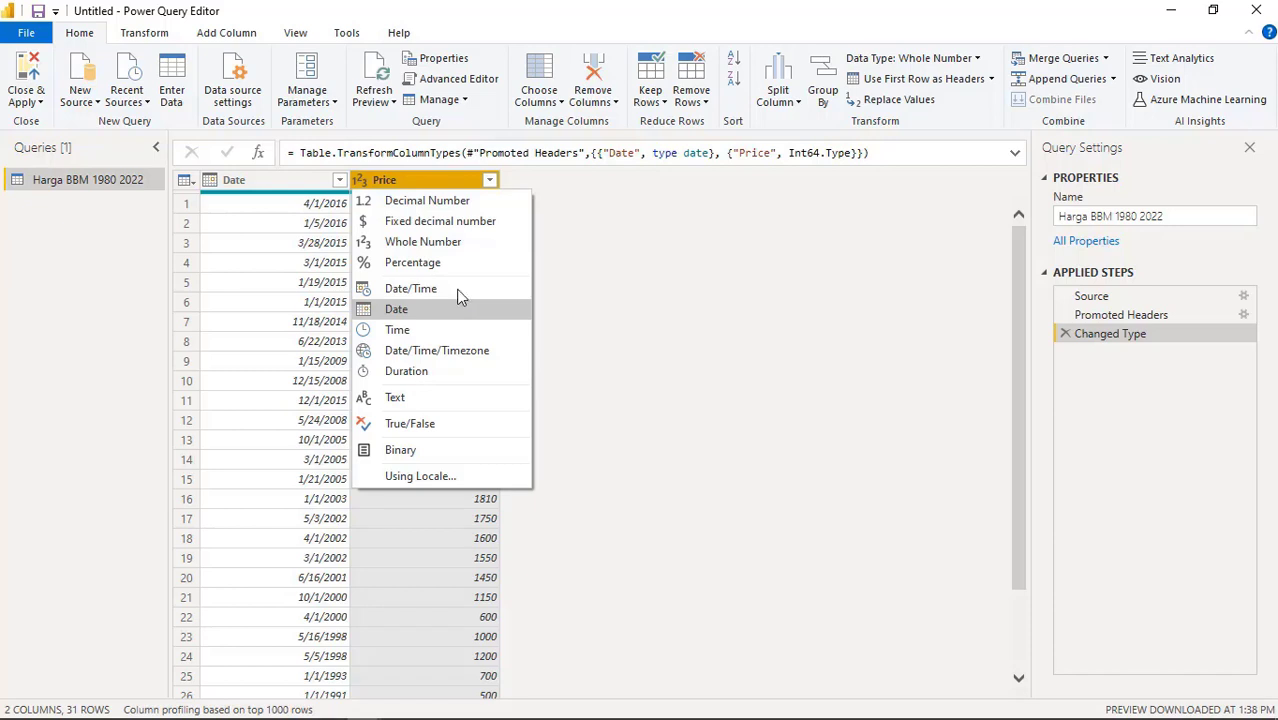
pyautogui.click(472, 243)
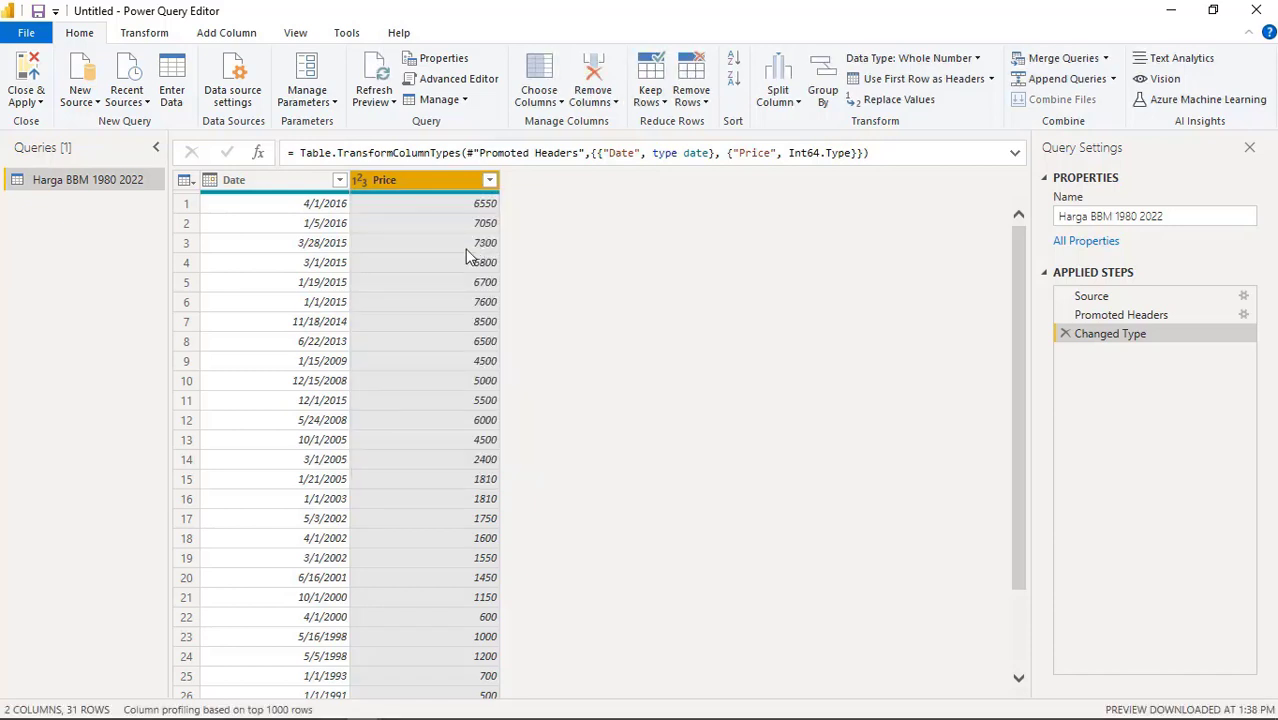
pyautogui.click(362, 186)
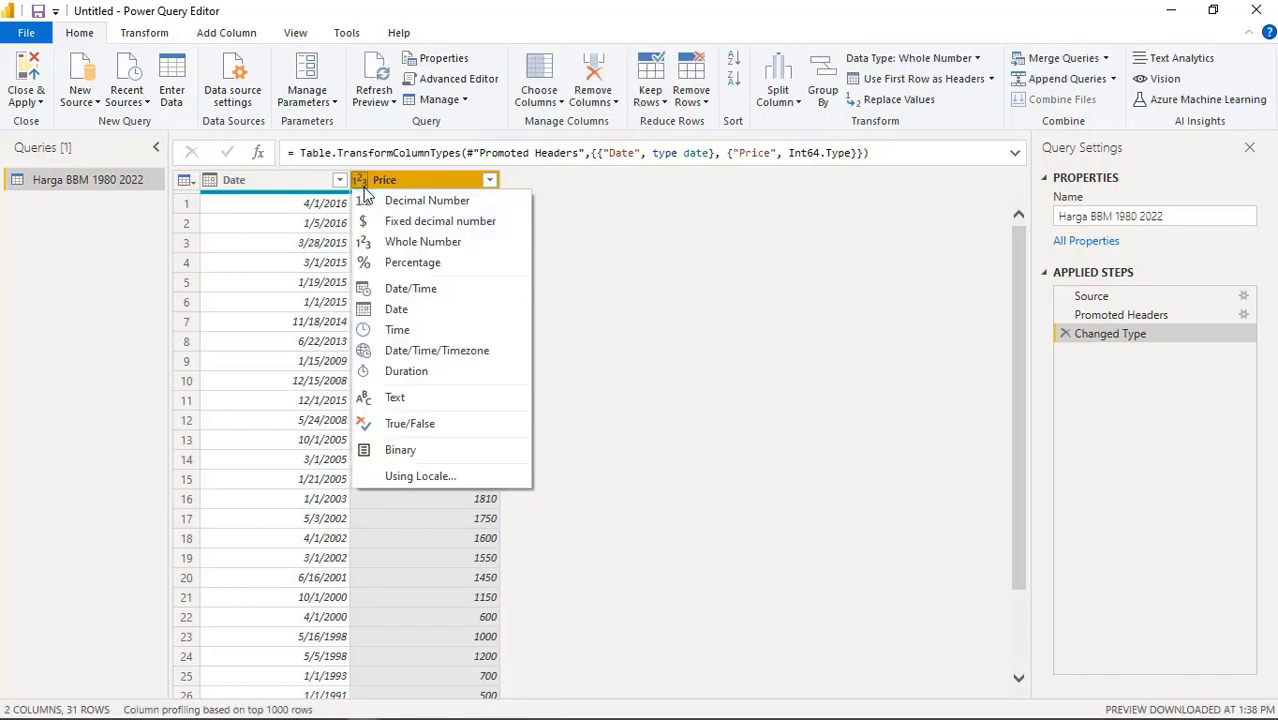
pyautogui.click(362, 186)
pyautogui.click(360, 185)
pyautogui.click(645, 285)
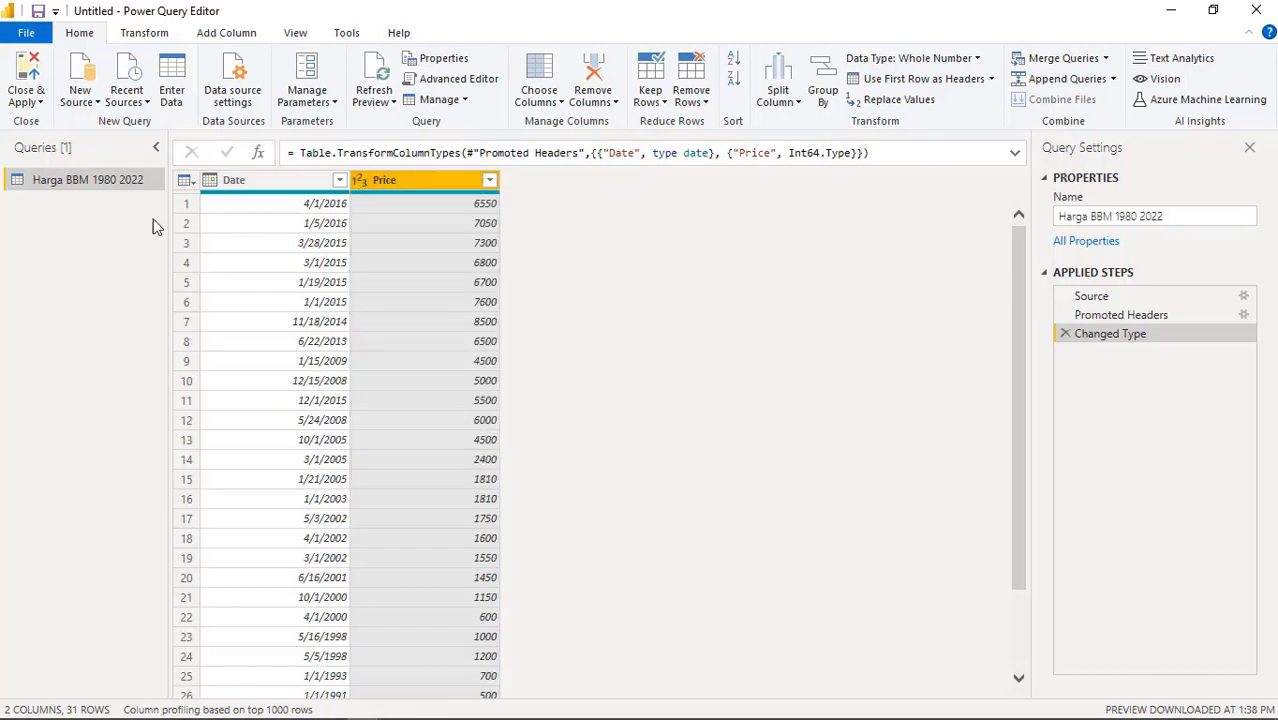
pyautogui.click(36, 102)
pyautogui.click(46, 162)
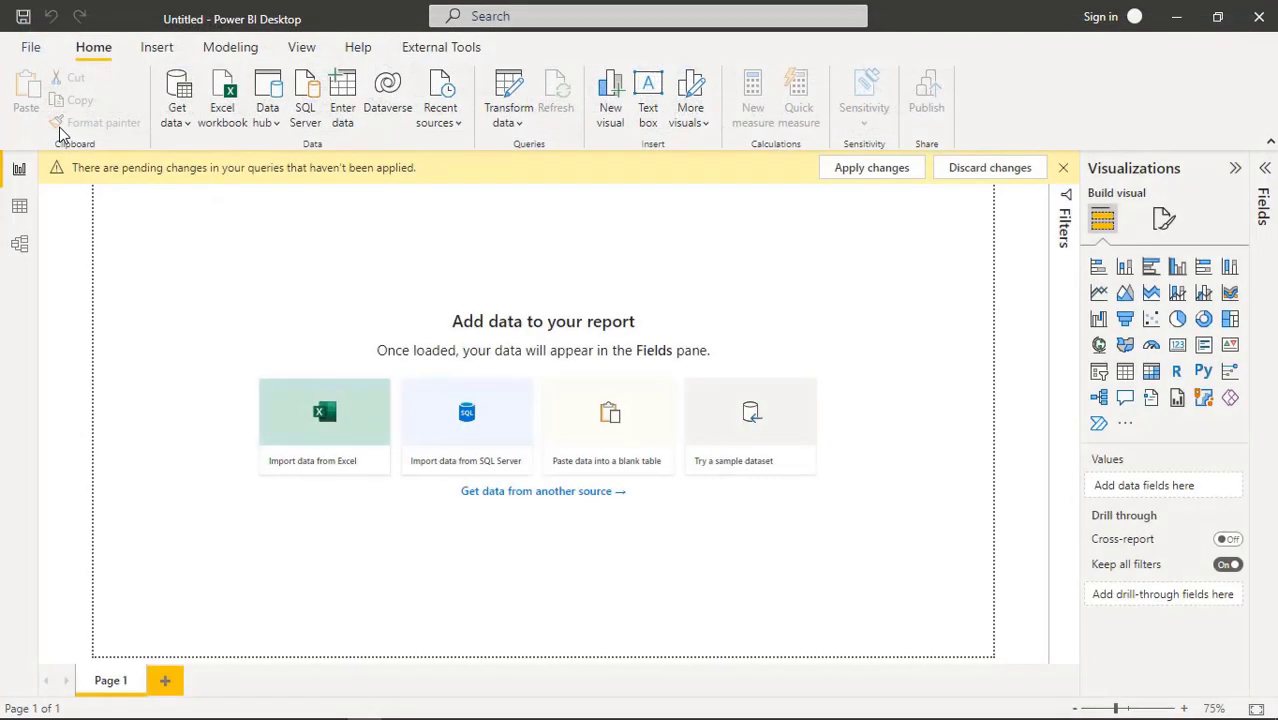
# Apply the pending changes and format the Harga BBM Date field as 14-Mar-01 (dd-mmm-yy)
pyautogui.click(911, 172)
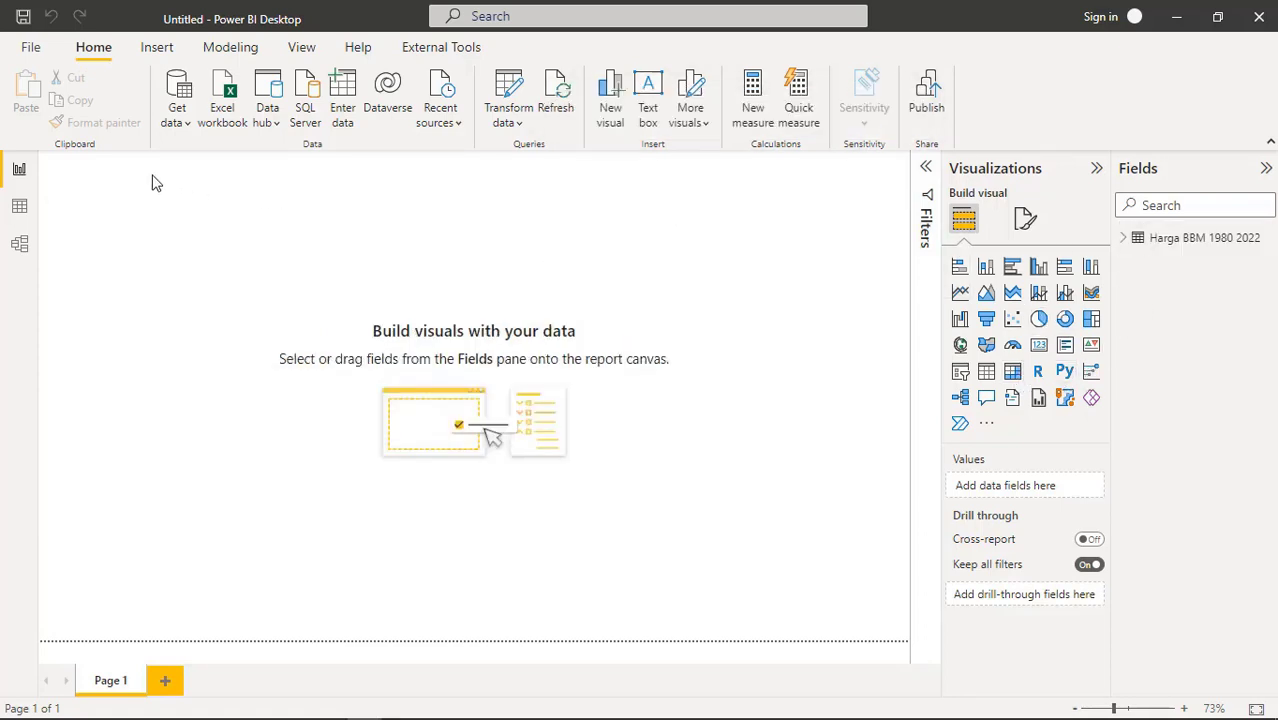
pyautogui.click(20, 208)
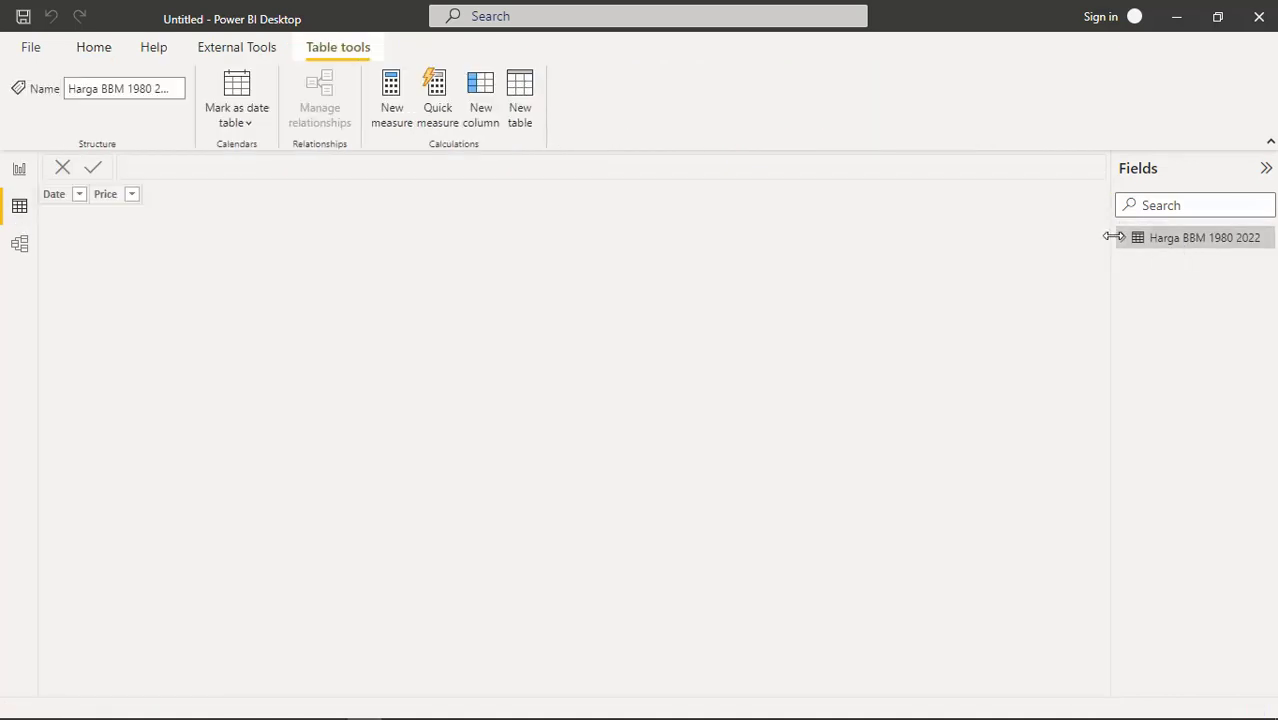
pyautogui.click(1121, 241)
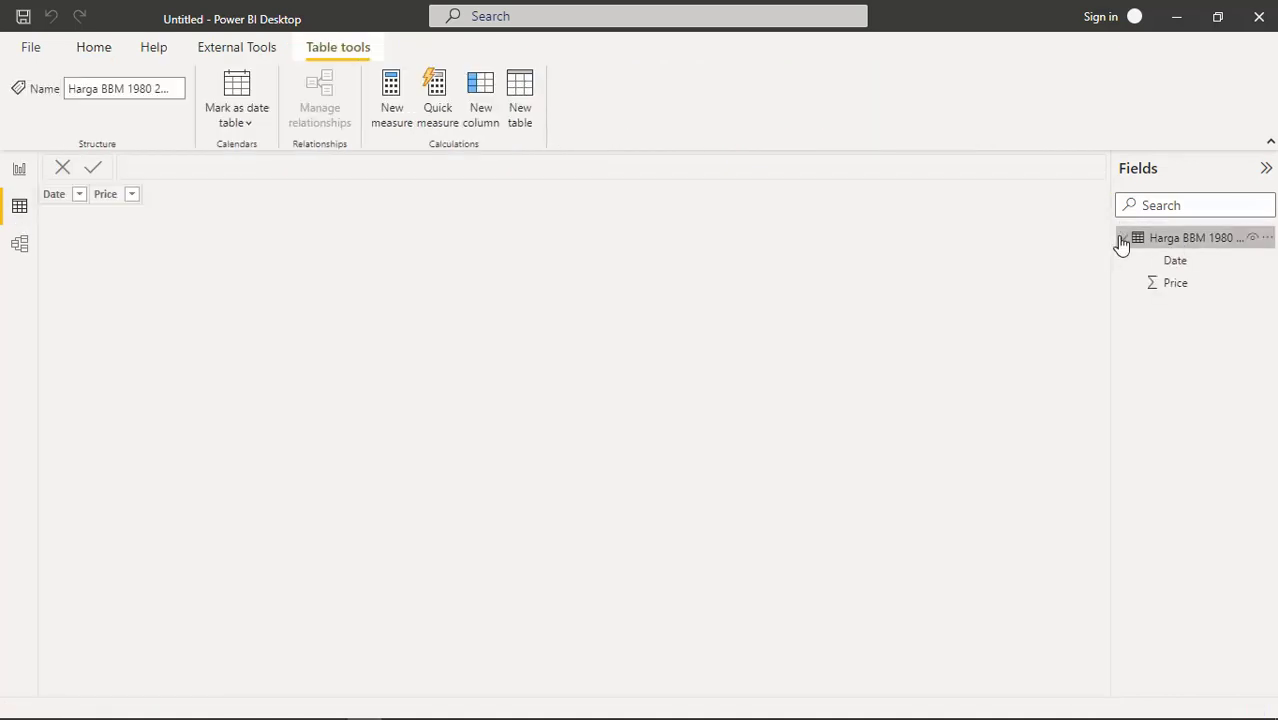
pyautogui.click(1188, 268)
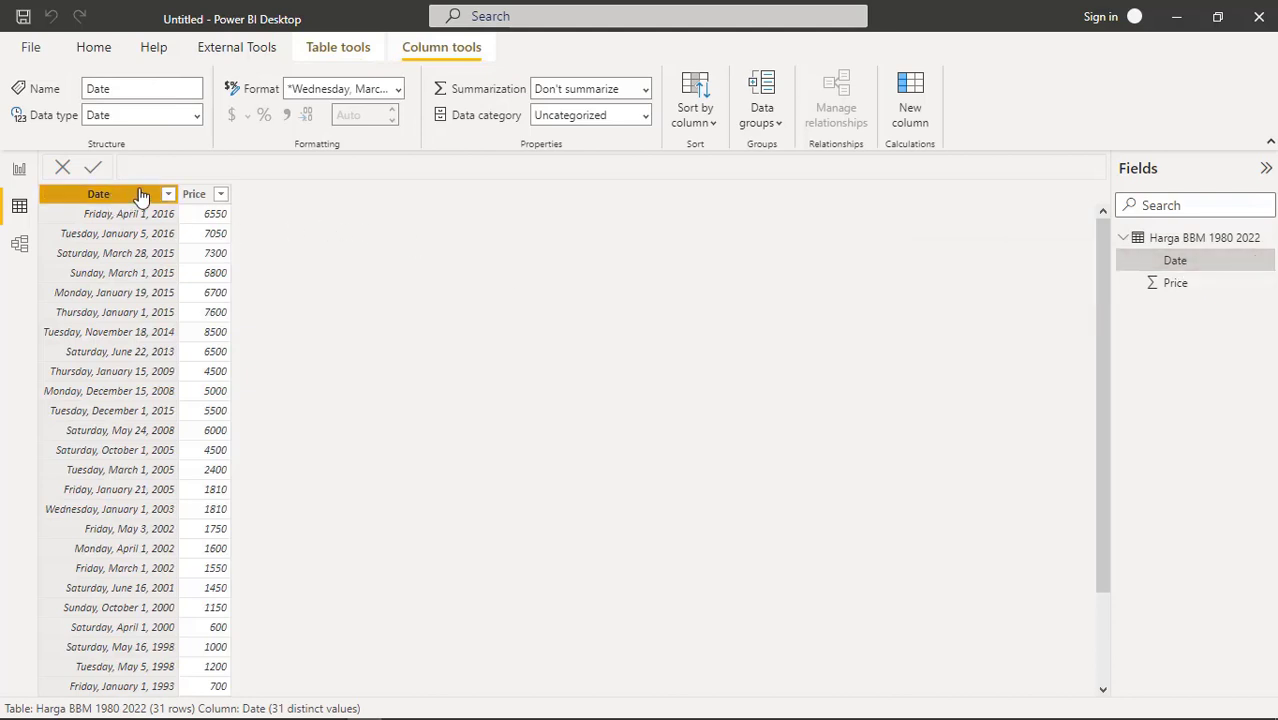
pyautogui.click(398, 90)
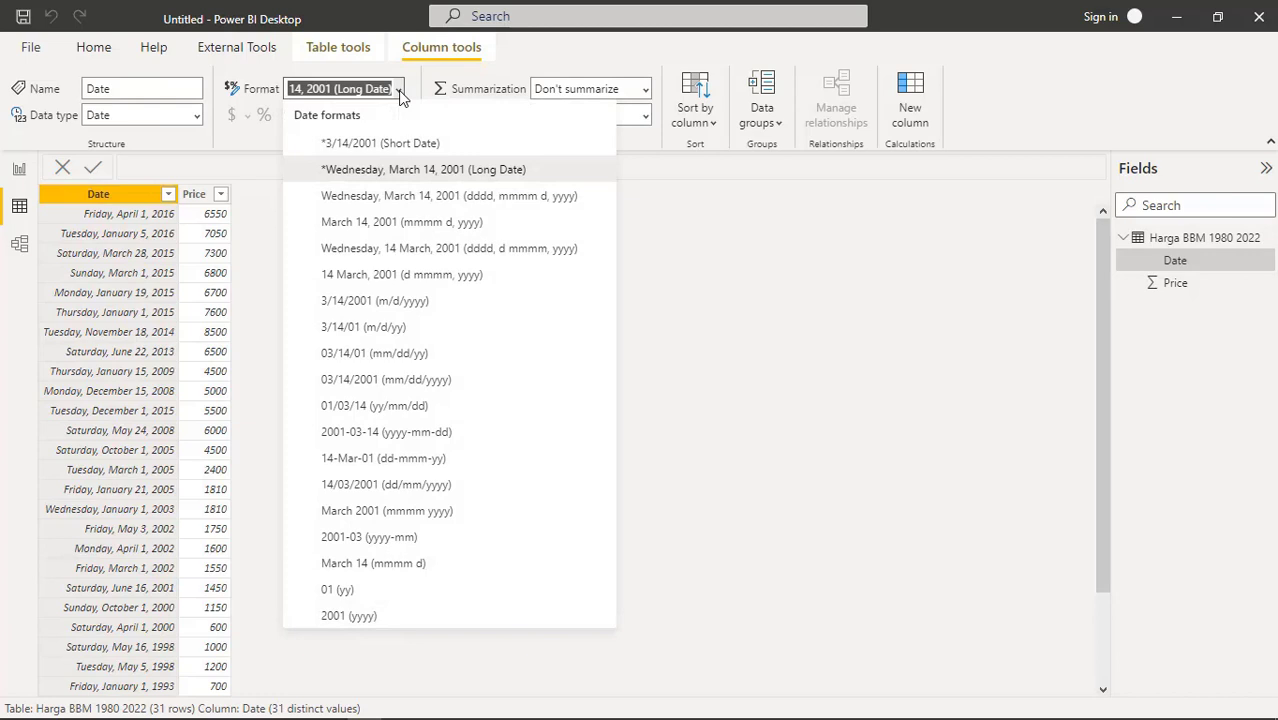
pyautogui.click(441, 462)
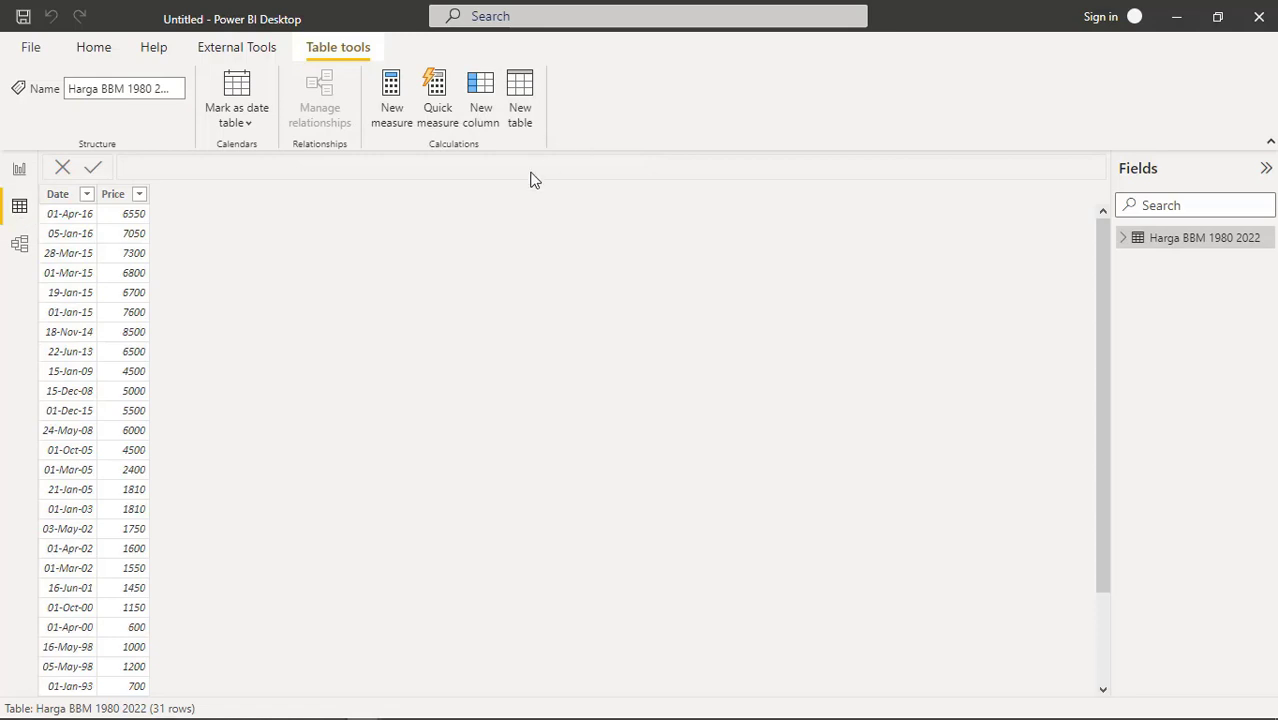
# Create the Calendar table with CALENDAR(DATE(1980,1,1),DATE(2045,12,31)), pasting the formula from Notepad
pyautogui.click(166, 167)
pyautogui.doubleClick(166, 167)
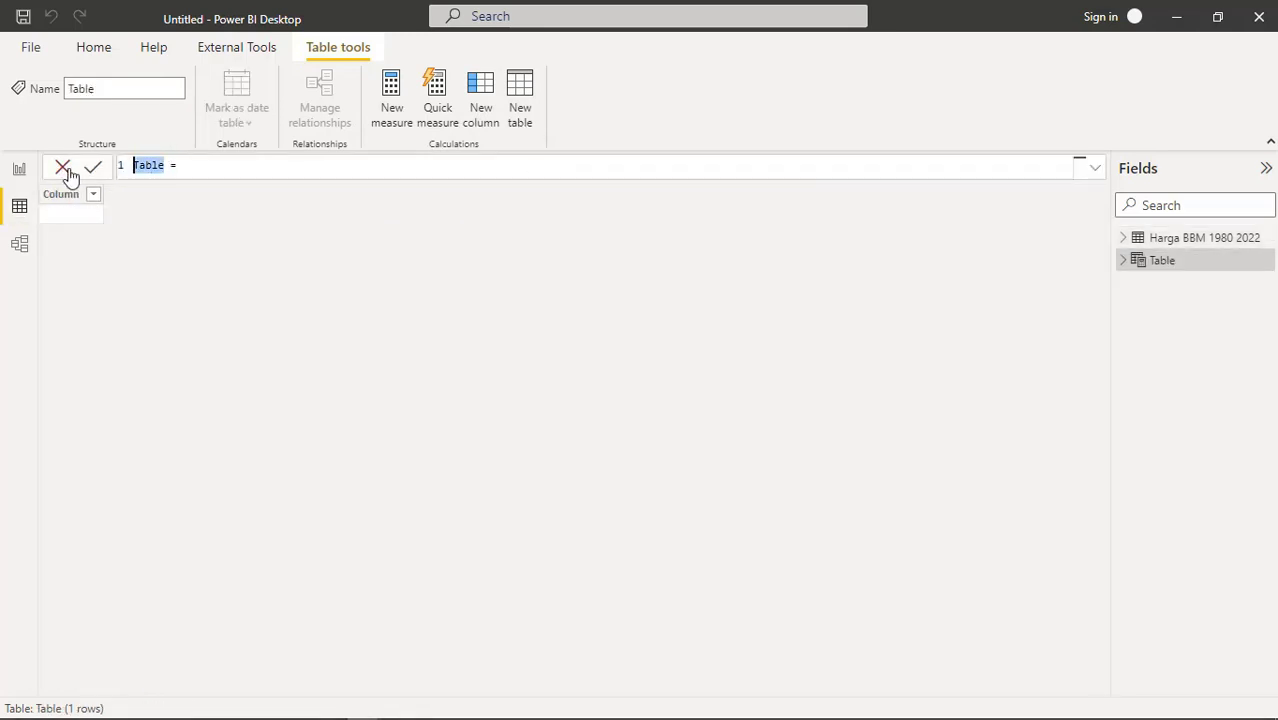
pyautogui.write('C')
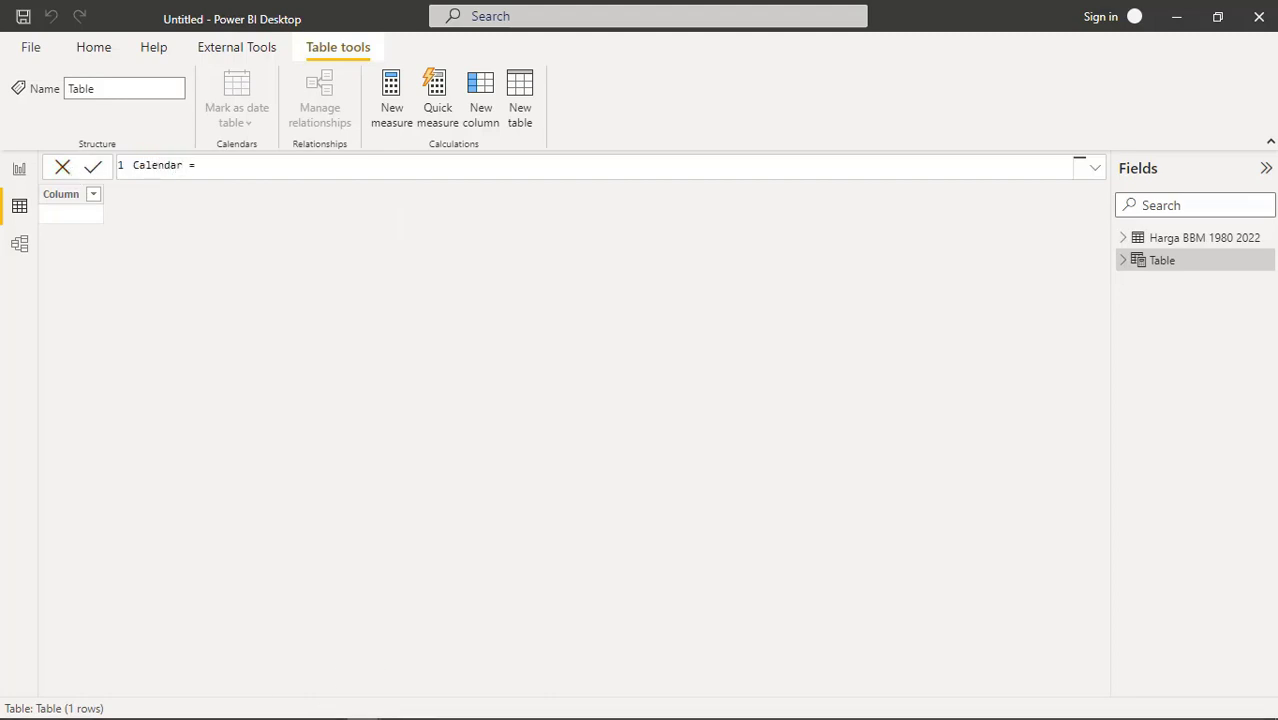
pyautogui.moveTo(392, 705)
pyautogui.click(263, 706)
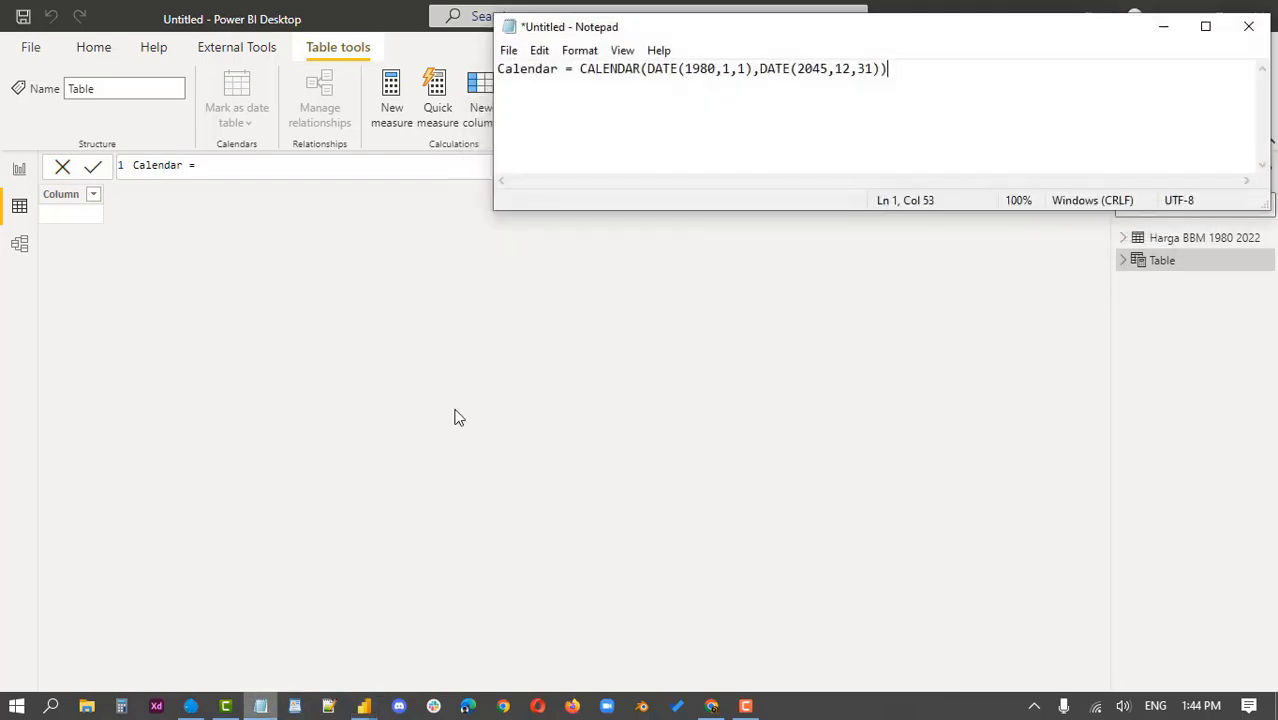
pyautogui.moveTo(922, 73); pyautogui.dragTo(583, 57)
pyautogui.hotkey('ctrl', 'c')
pyautogui.click(260, 165)
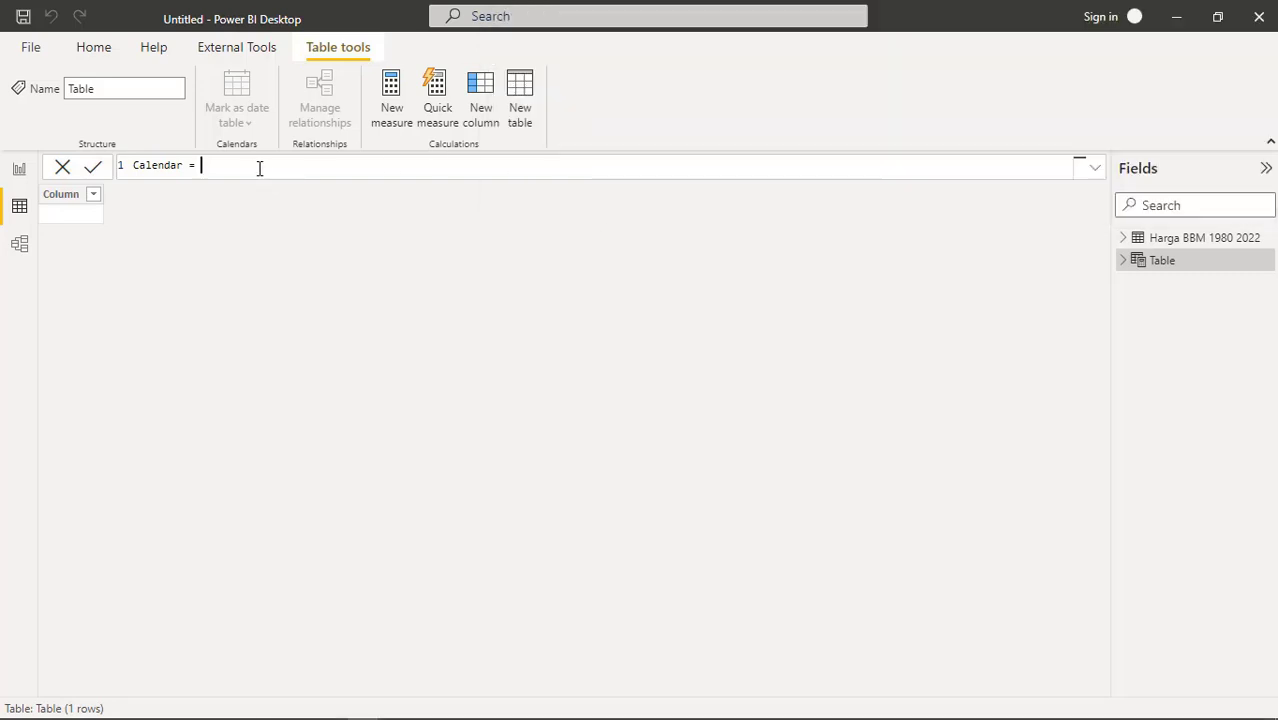
pyautogui.hotkey('ctrl', 'v')
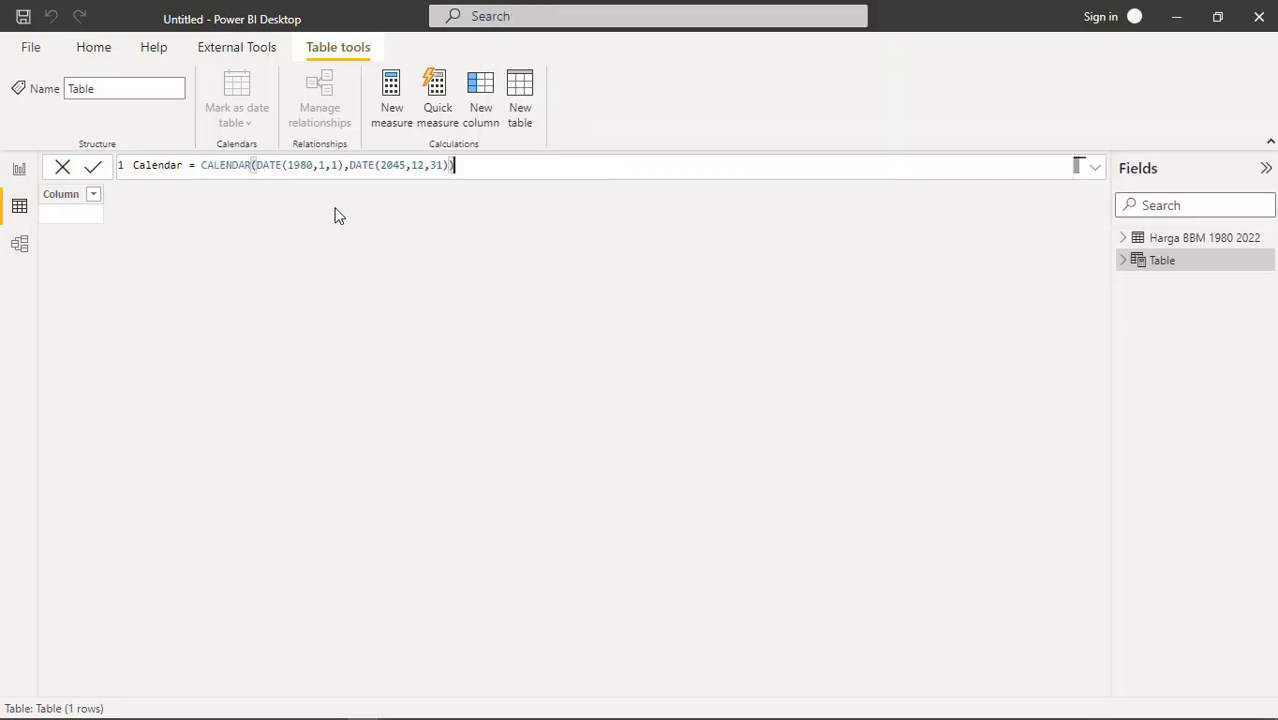
pyautogui.click(93, 170)
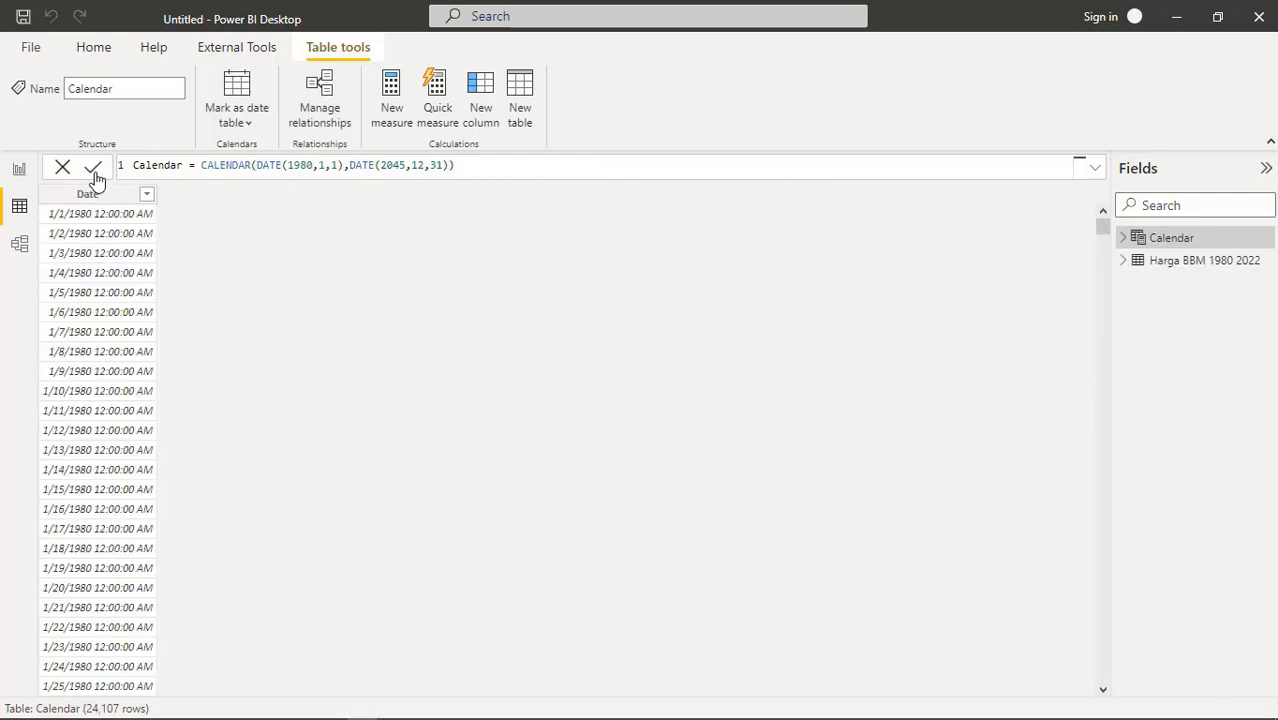
# Make Calendar's Date column a date-only type shown as 14-Mar-01 (dd-mmm-yy)
pyautogui.click(1124, 241)
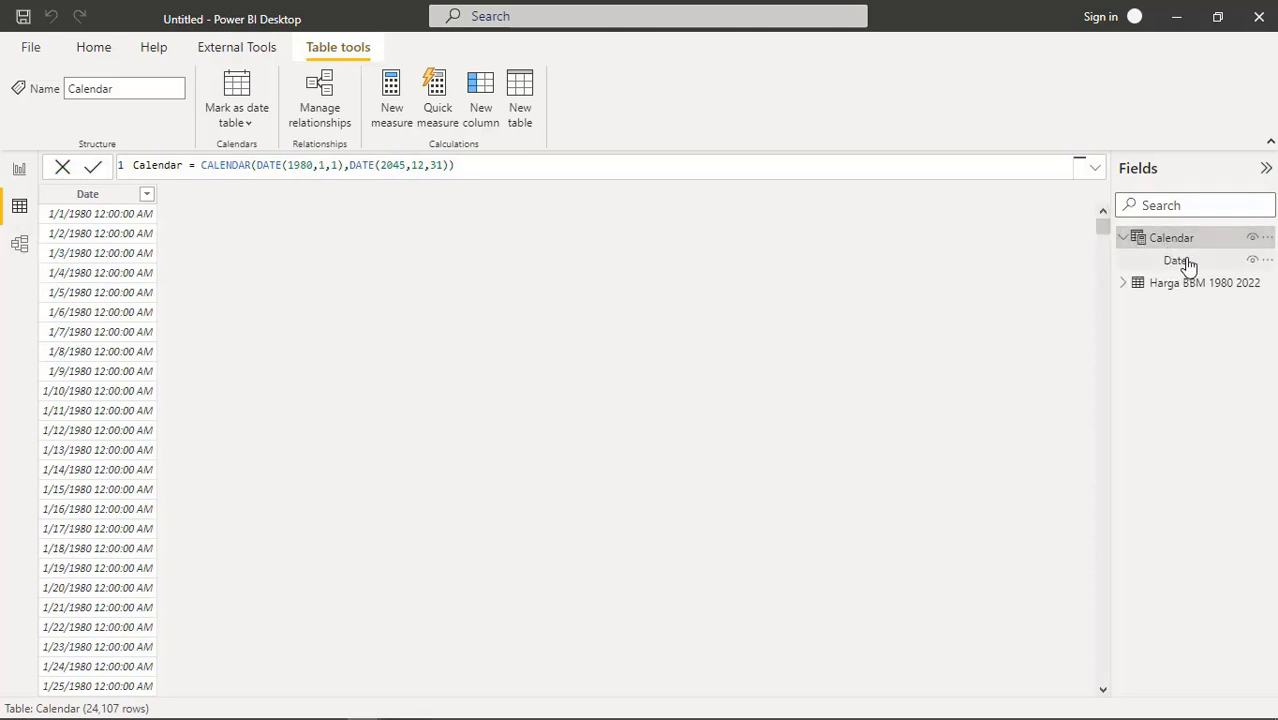
pyautogui.click(110, 198)
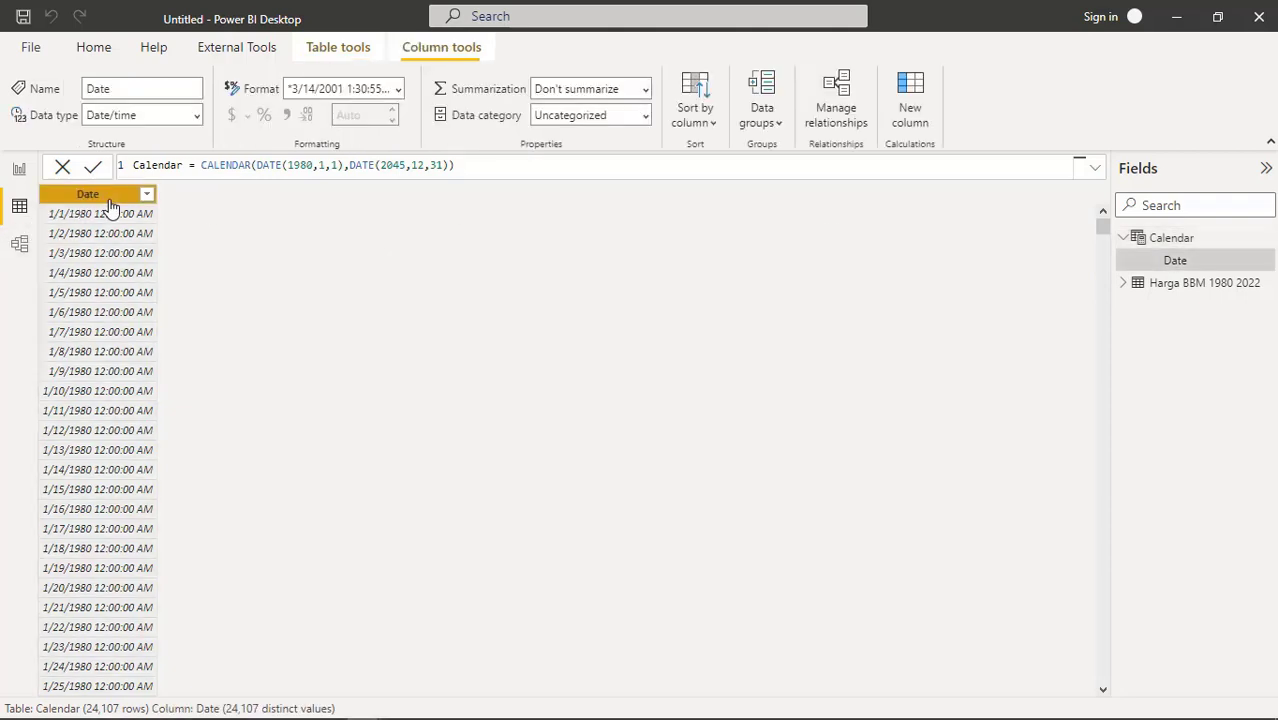
pyautogui.click(197, 115)
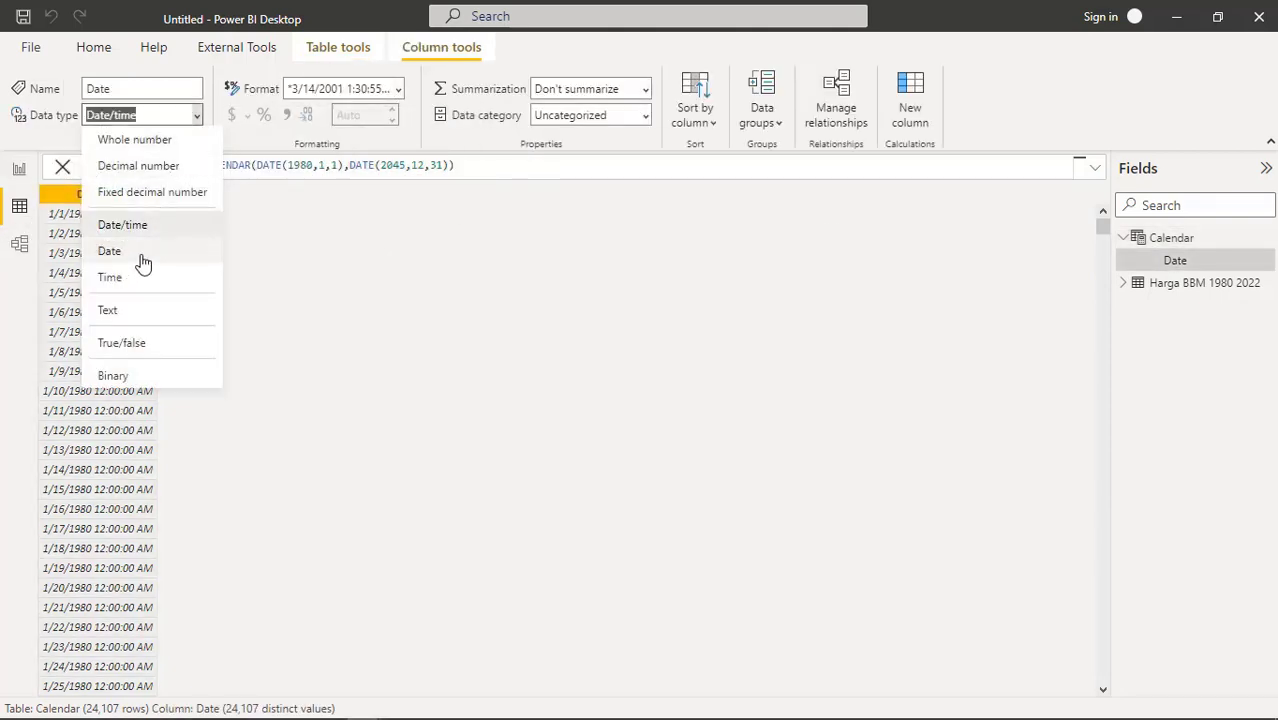
pyautogui.click(146, 259)
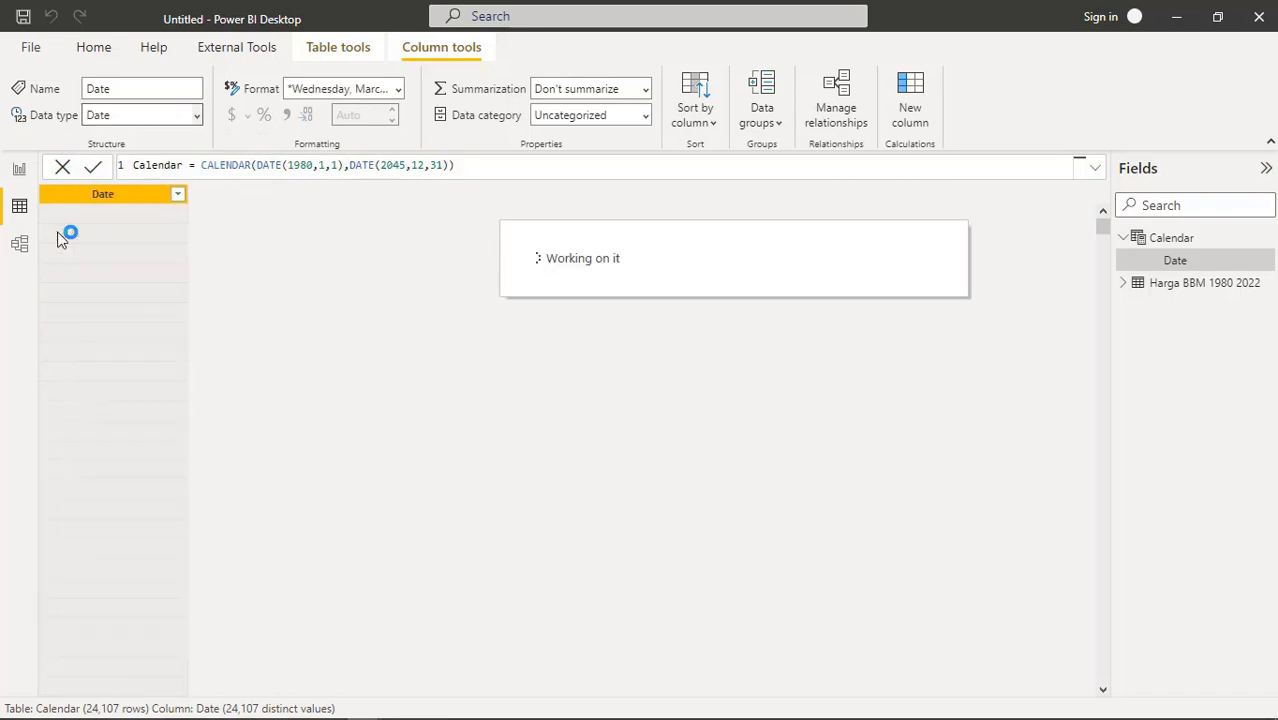
pyautogui.click(398, 88)
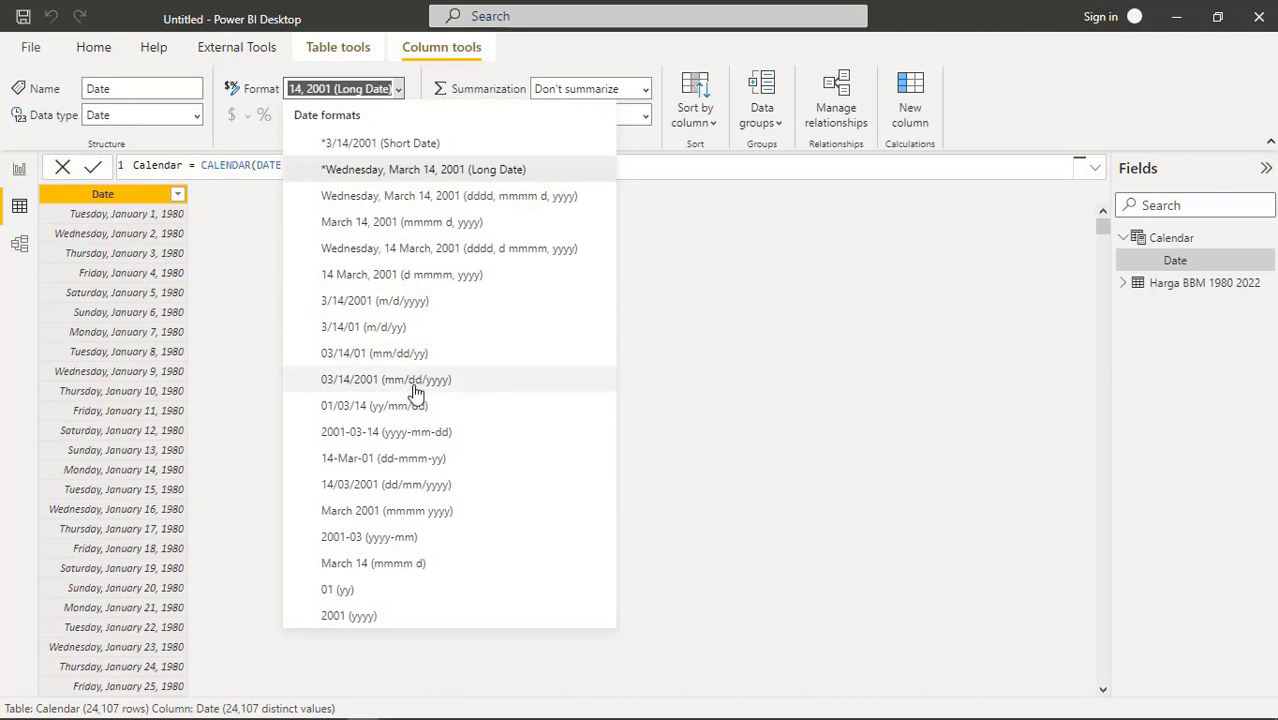
pyautogui.click(407, 459)
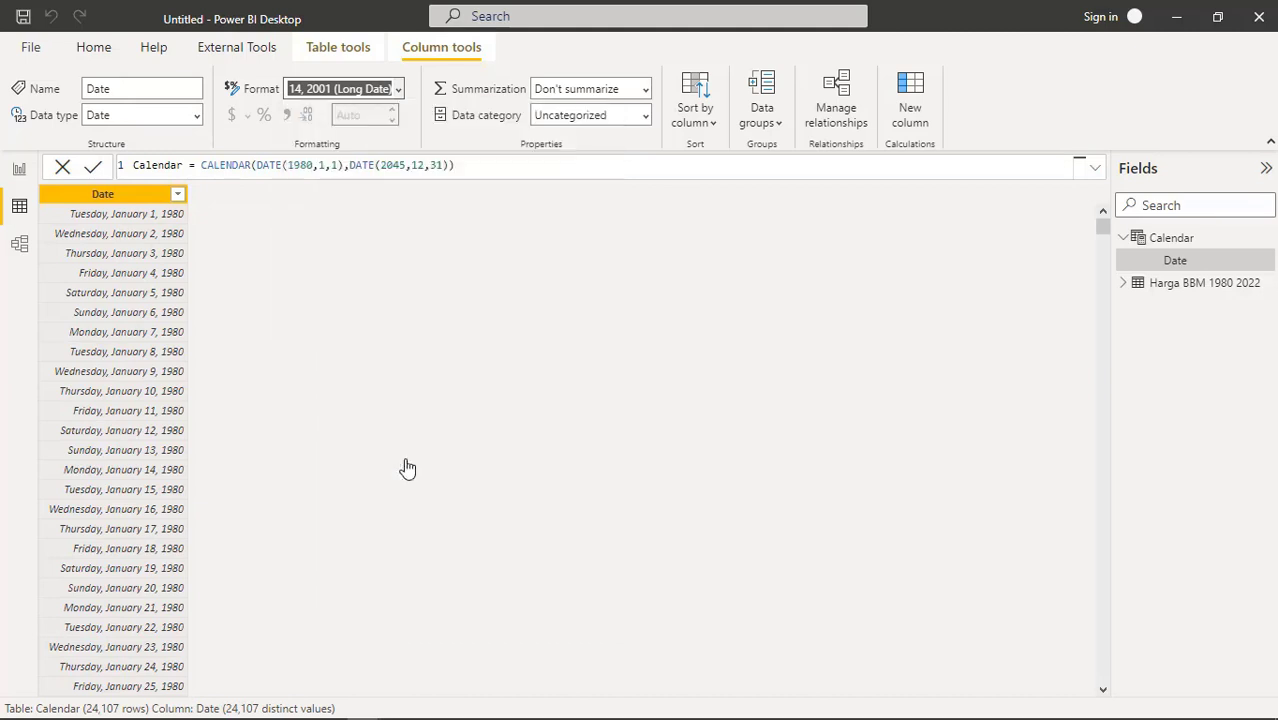
pyautogui.click(398, 88)
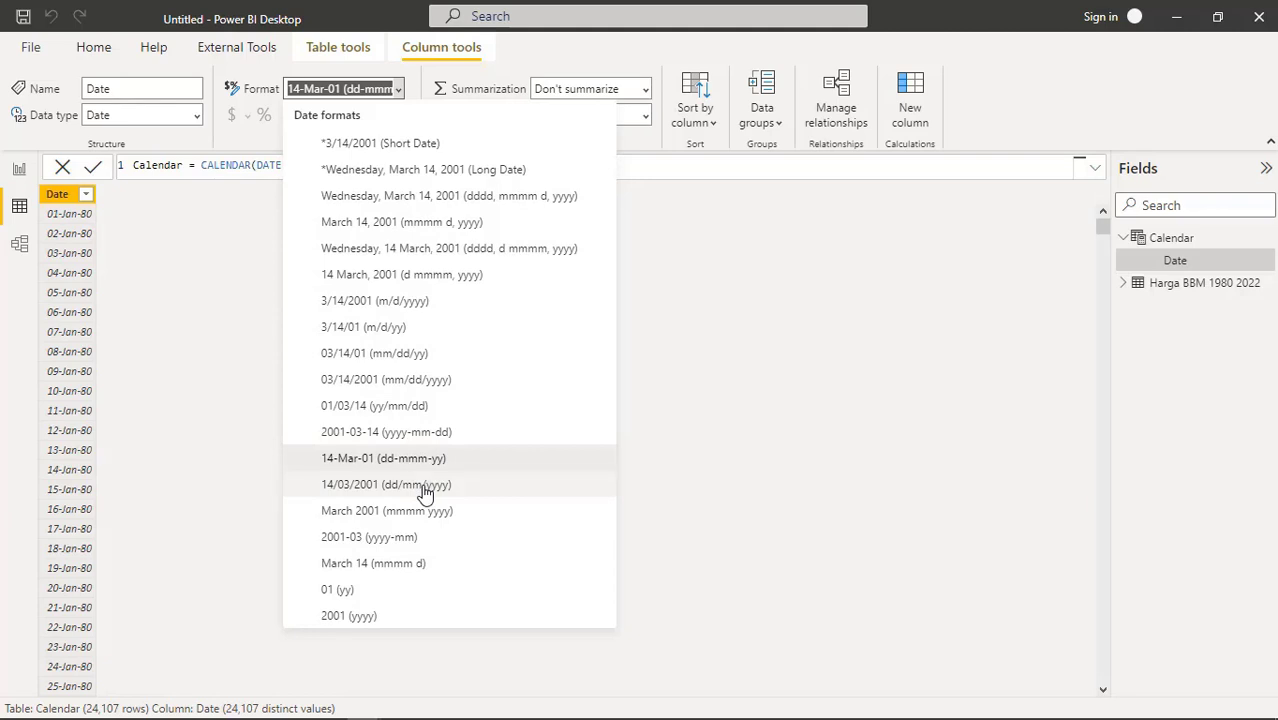
pyautogui.click(203, 336)
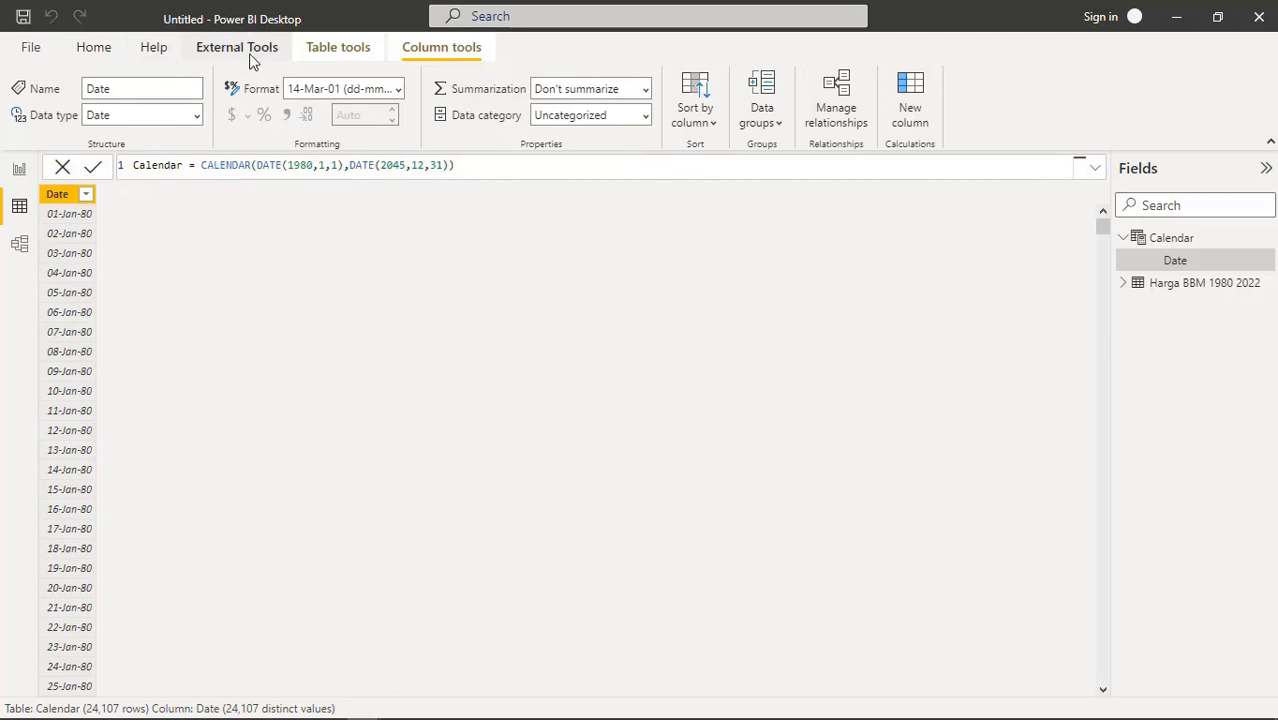
pyautogui.click(338, 48)
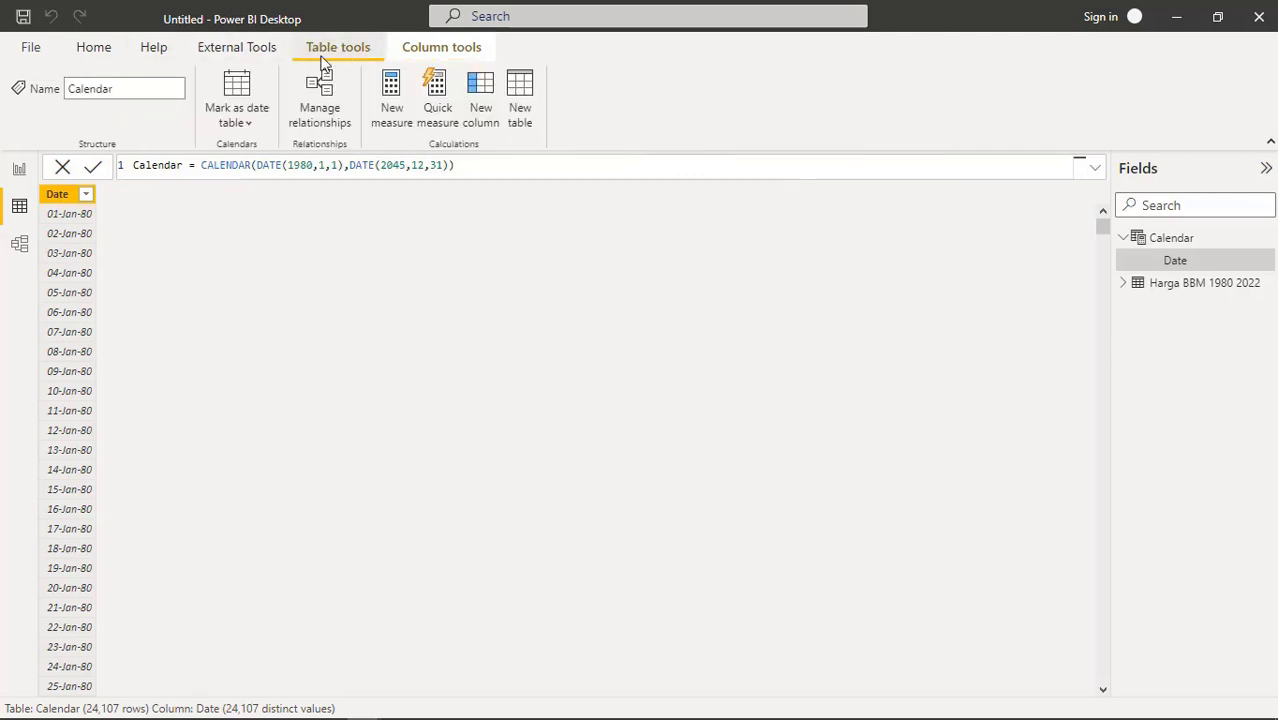
# Relate Harga BBM Date to Calendar Date and save the file as 'Riset Data BBM Indonesia'
pyautogui.click(22, 247)
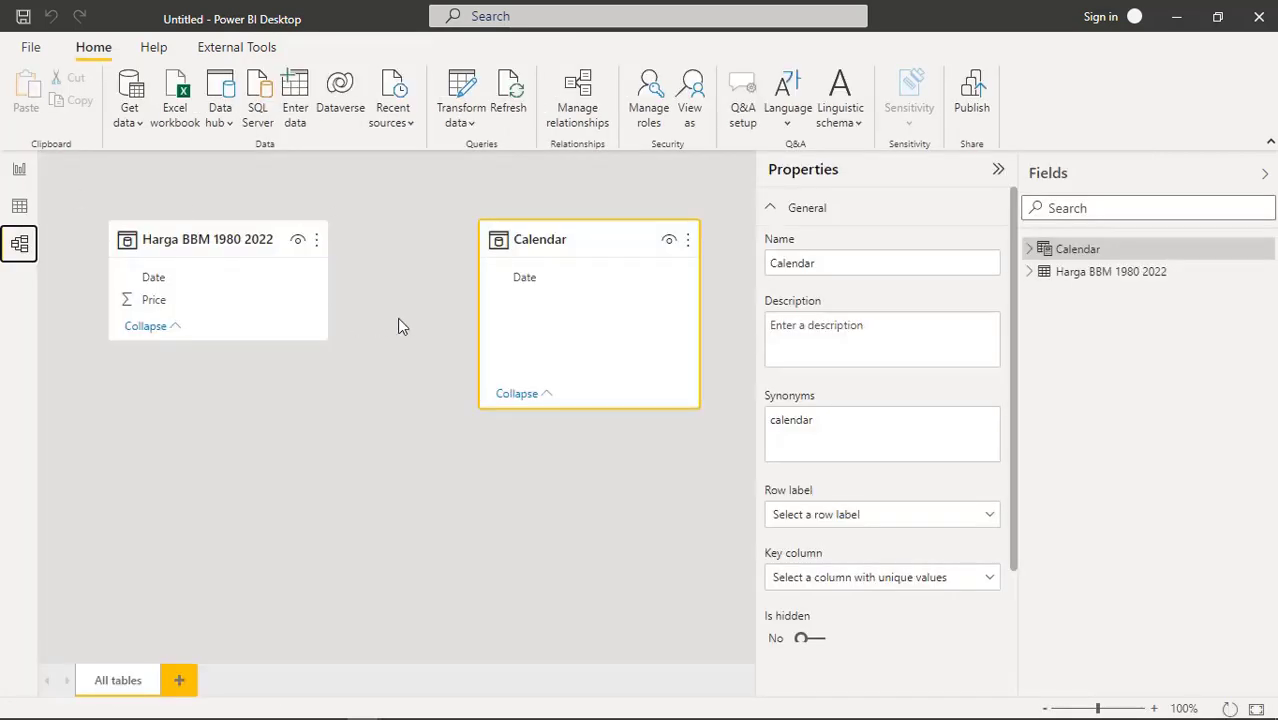
pyautogui.moveTo(224, 284); pyautogui.dragTo(526, 278)
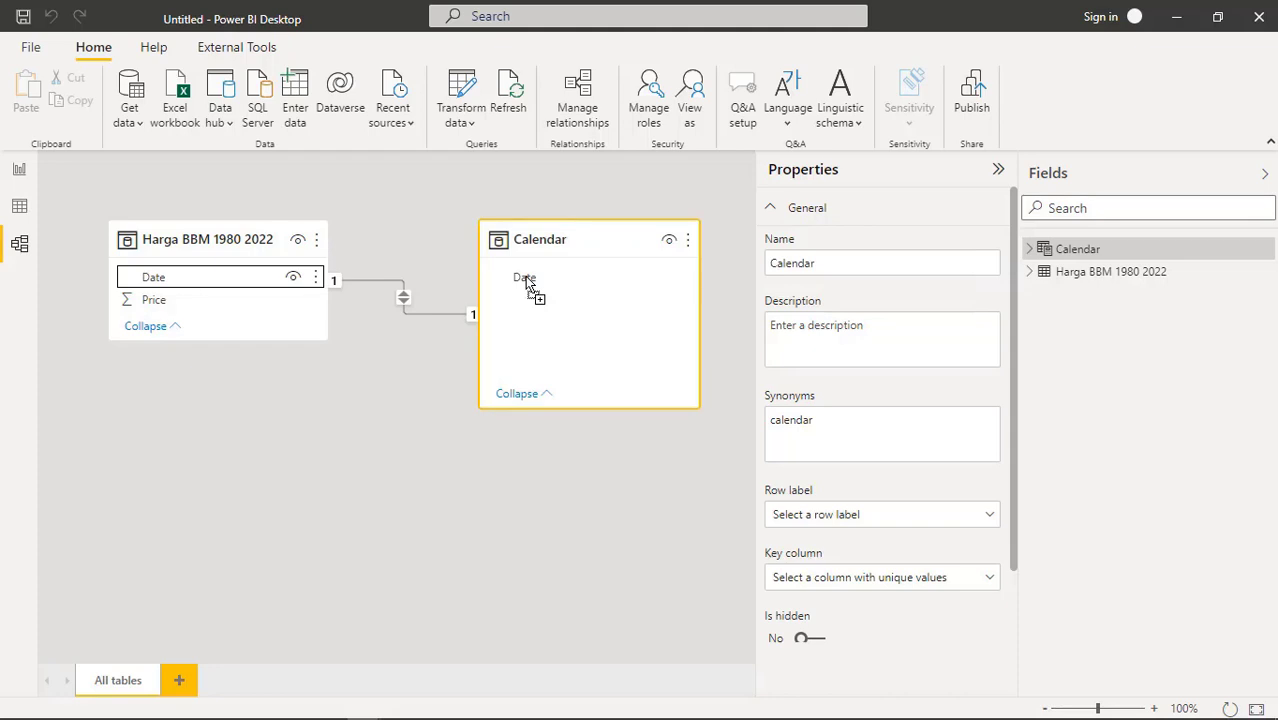
pyautogui.click(26, 18)
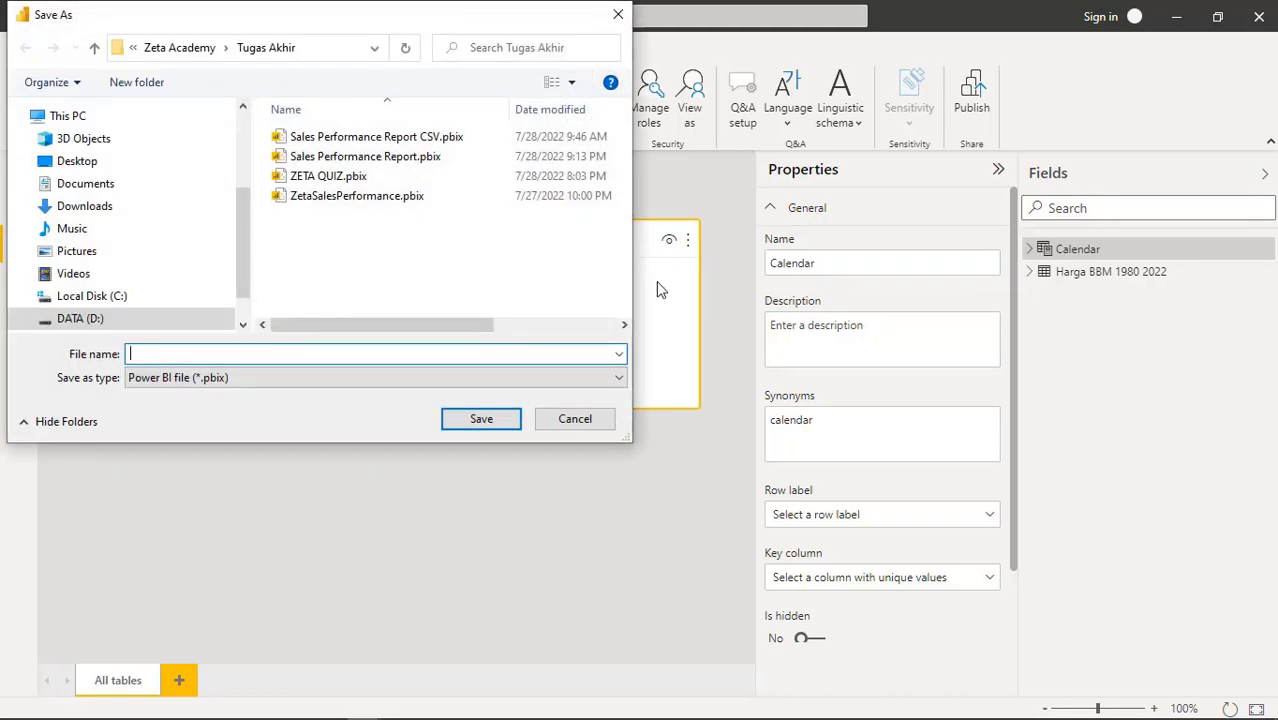
pyautogui.write('Riset Data BBM')
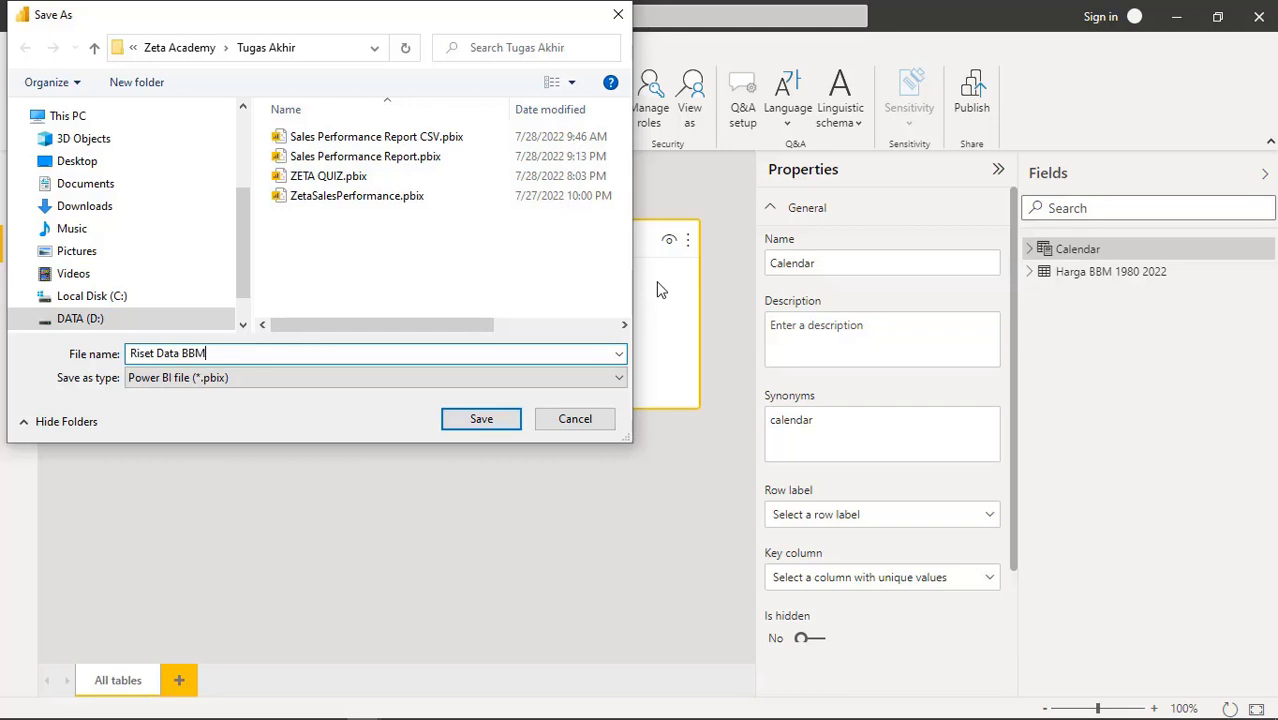
pyautogui.write('Indonesia')
pyautogui.click(508, 421)
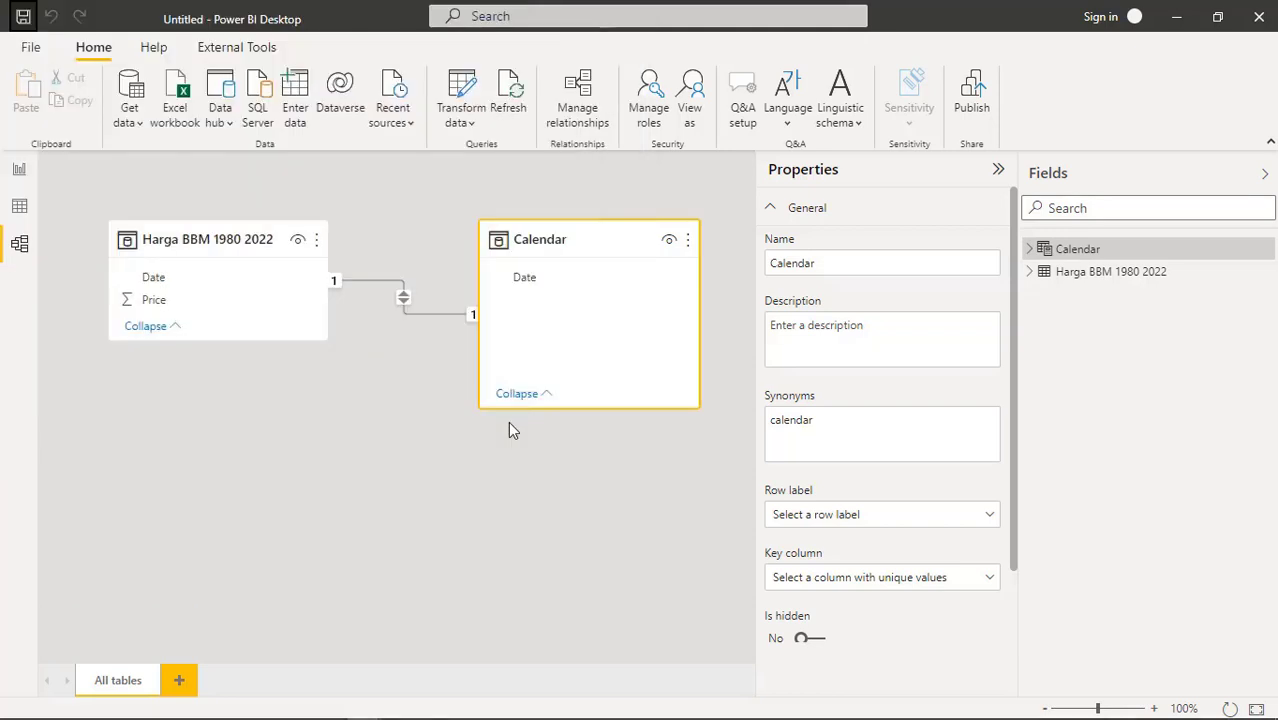
pyautogui.click(19, 171)
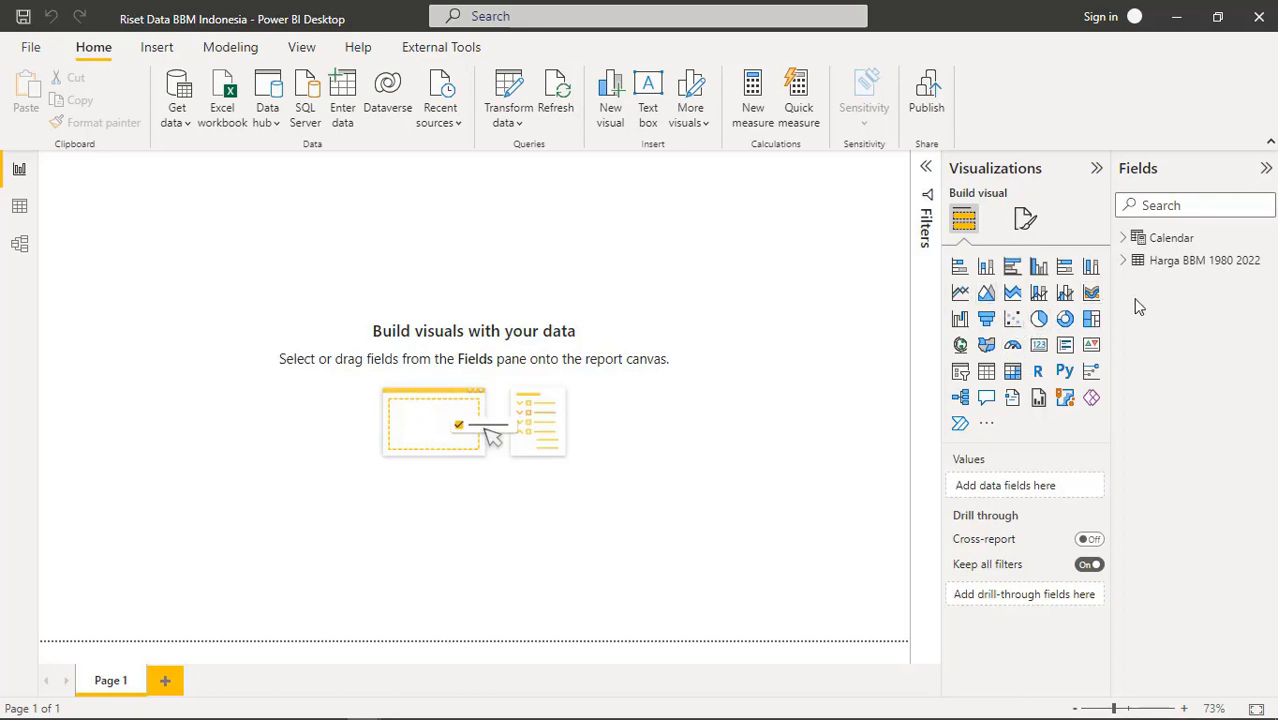
# Add a canvas-wide chart of Price by Calendar Date and switch it to a line chart
pyautogui.click(1038, 292)
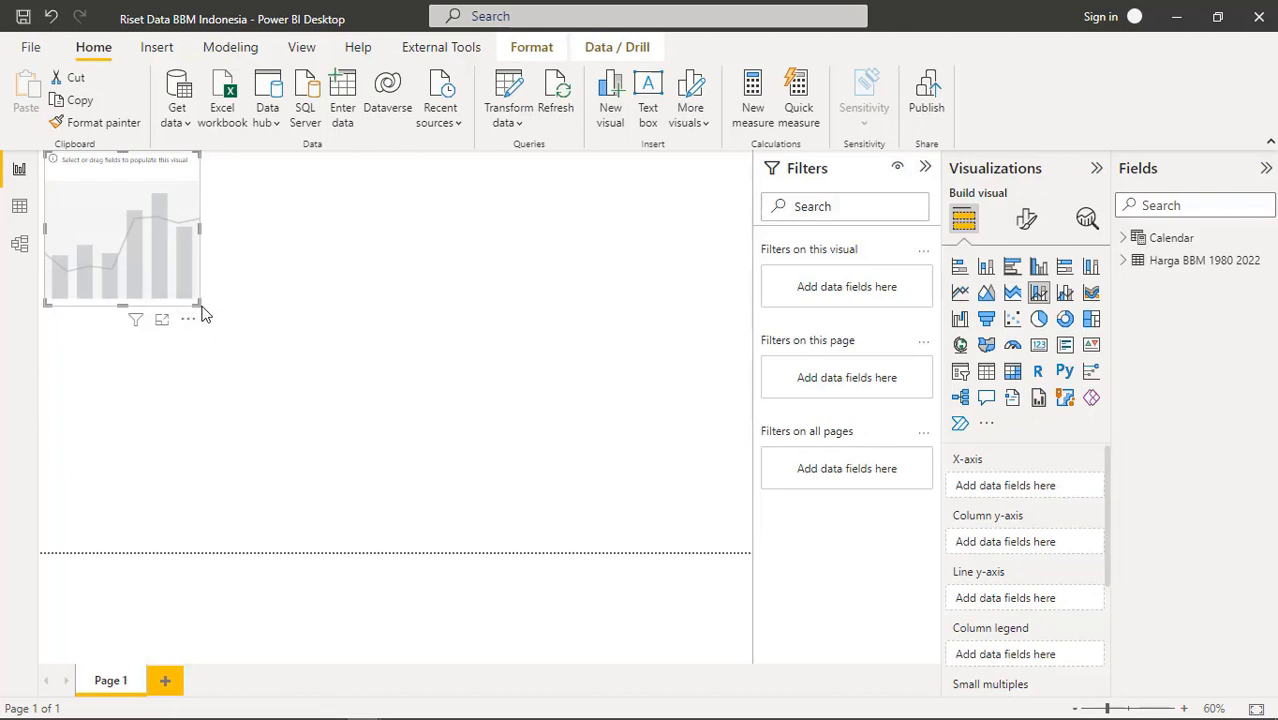
pyautogui.moveTo(255, 330); pyautogui.dragTo(751, 553)
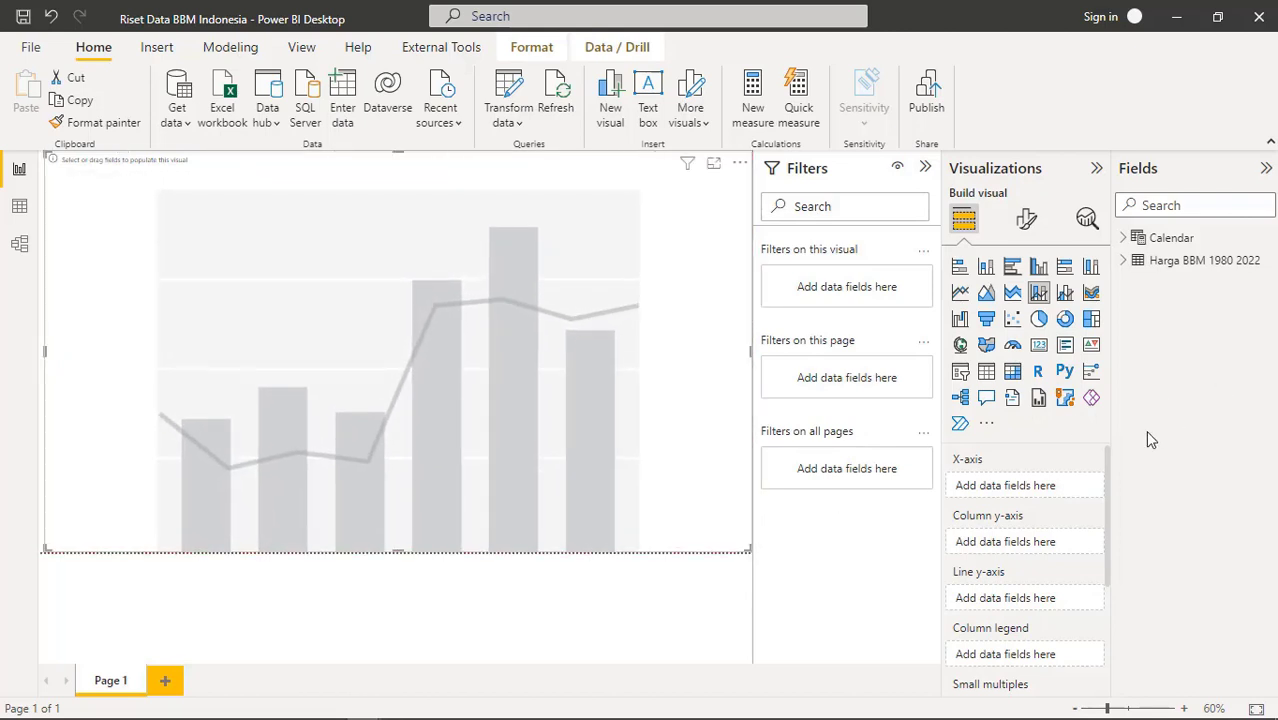
pyautogui.click(1124, 262)
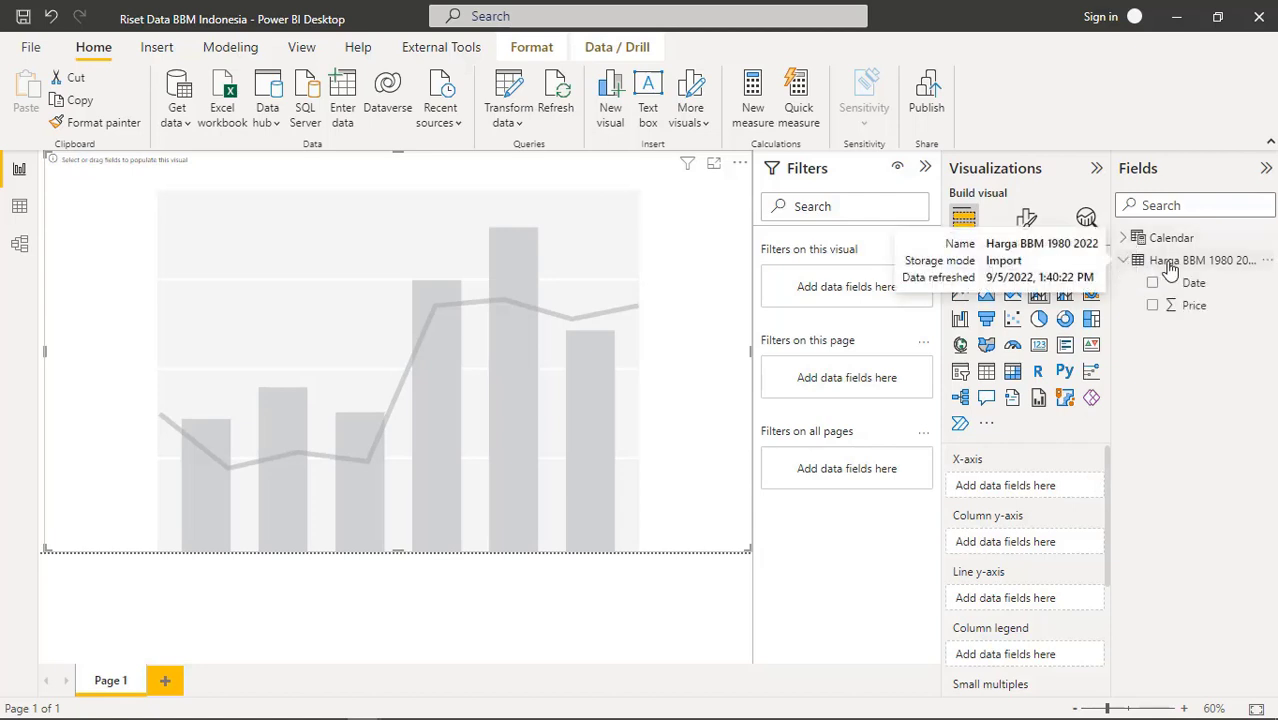
pyautogui.click(1123, 237)
pyautogui.moveTo(1193, 260); pyautogui.dragTo(1025, 485)
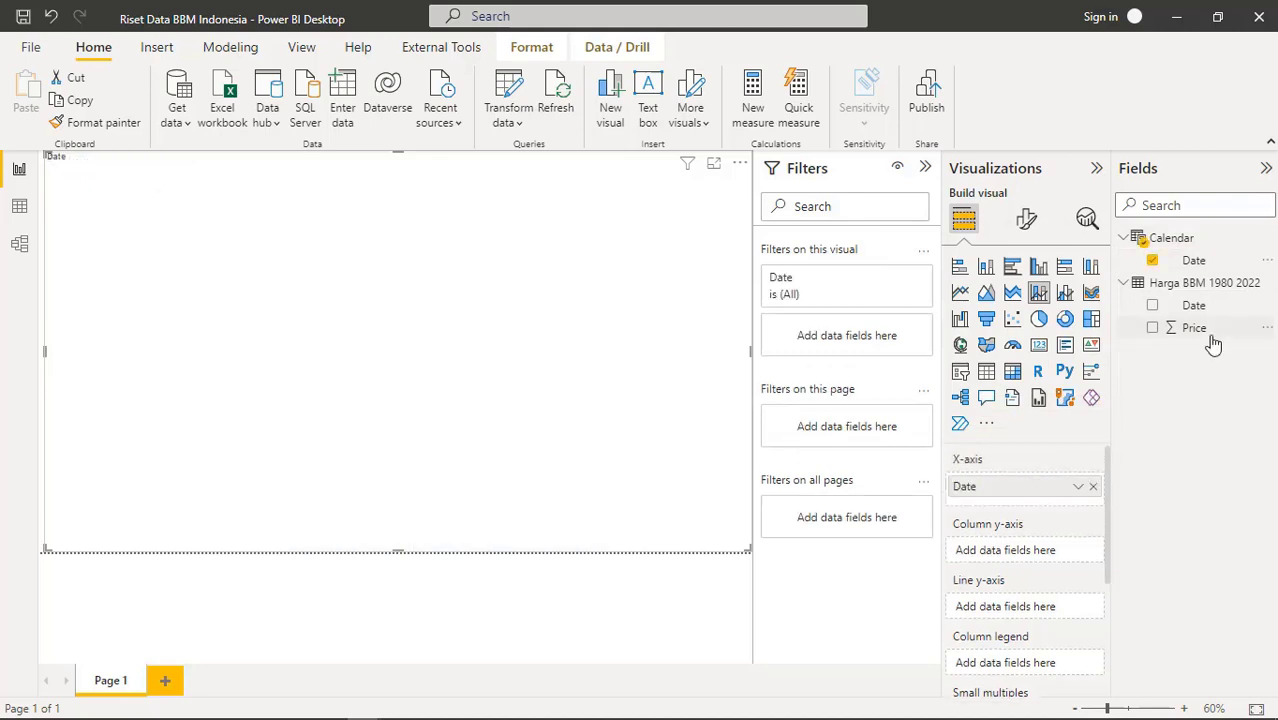
pyautogui.moveTo(1211, 331); pyautogui.dragTo(1043, 549)
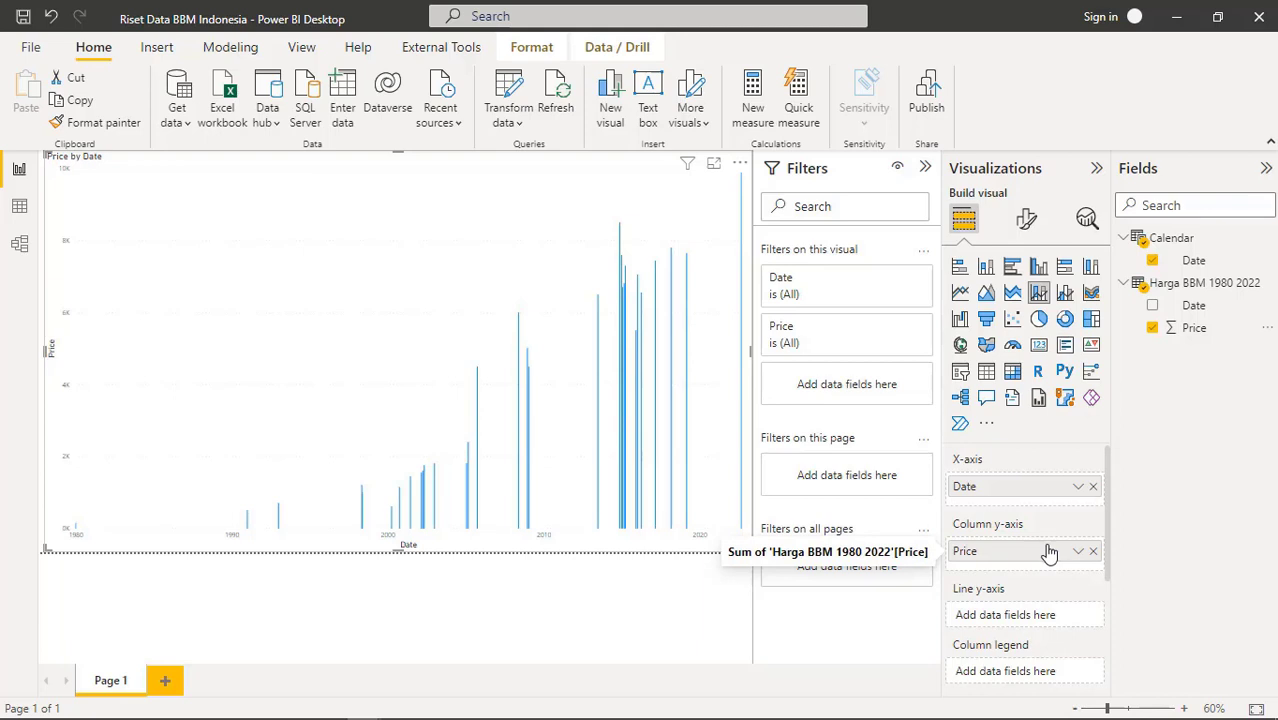
pyautogui.click(959, 292)
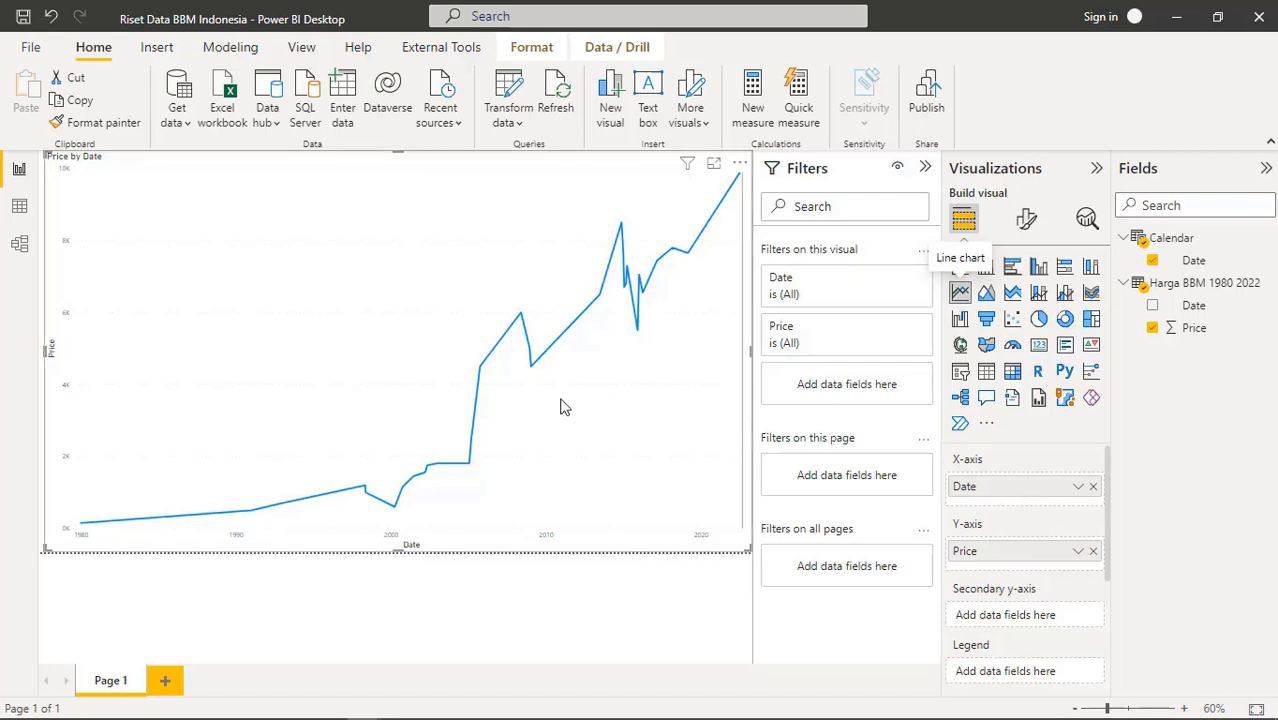
pyautogui.moveTo(640, 338)
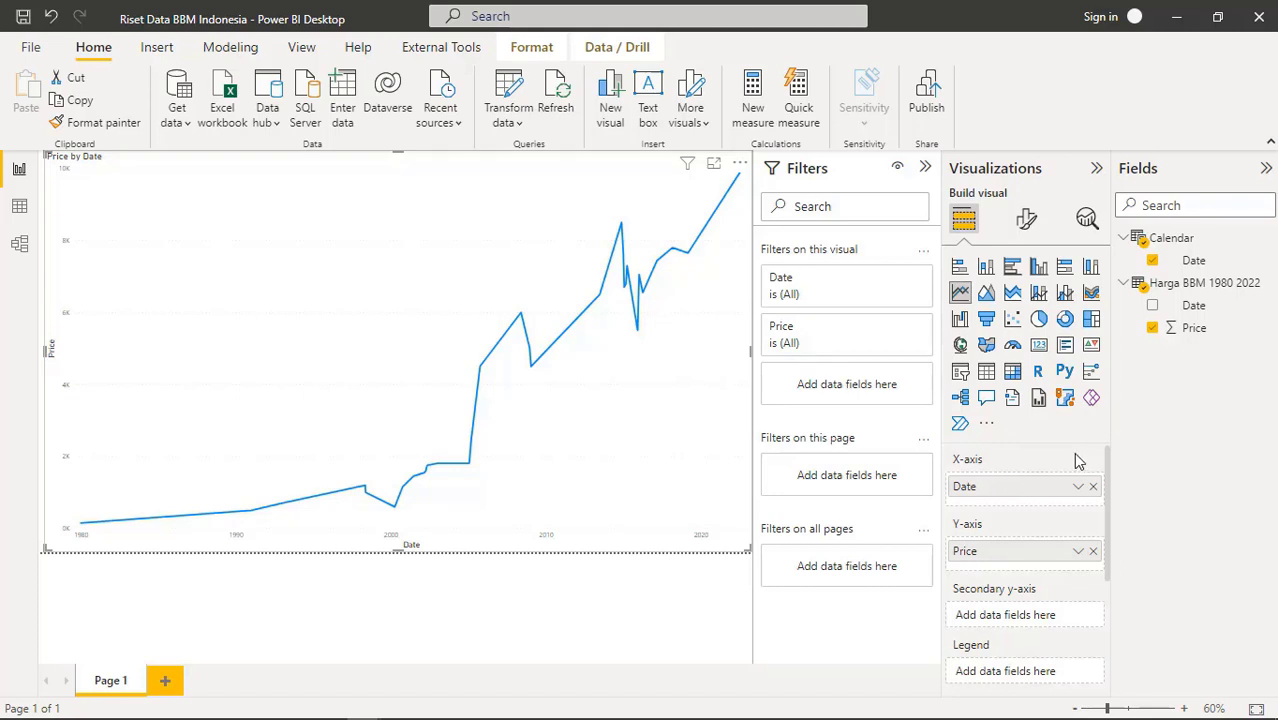
pyautogui.click(1025, 222)
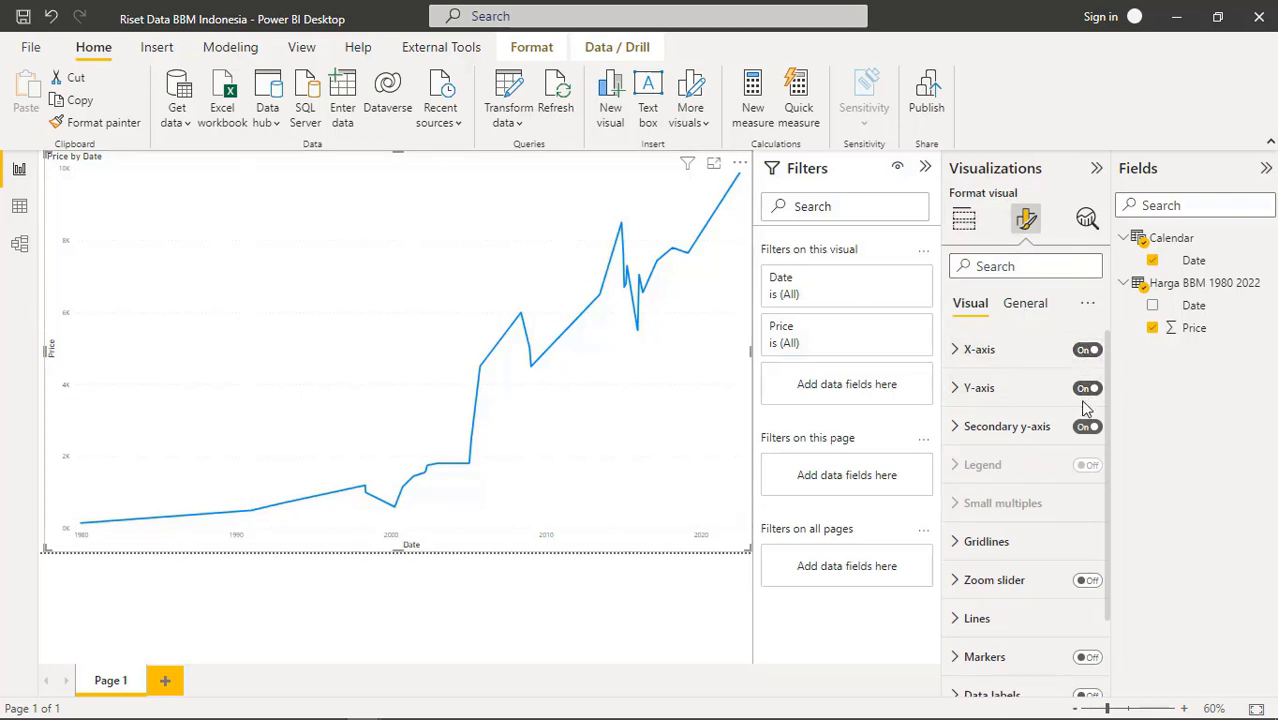
pyautogui.click(955, 352)
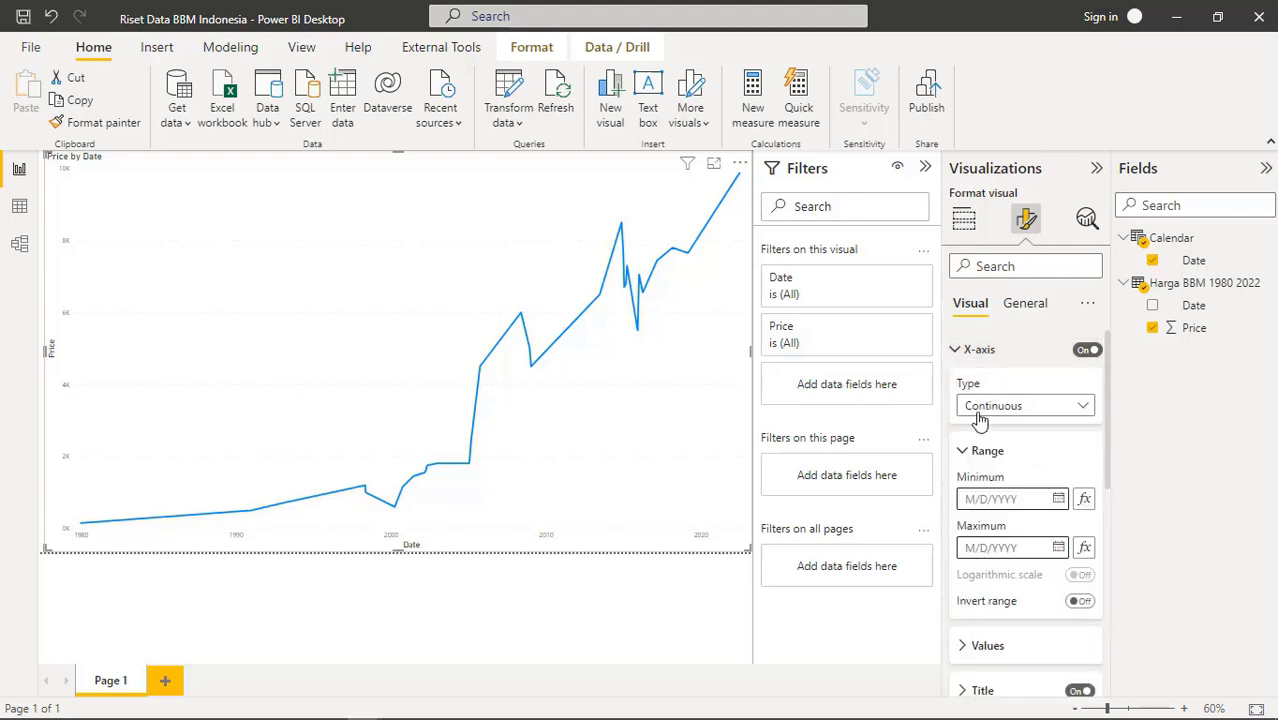
pyautogui.click(955, 352)
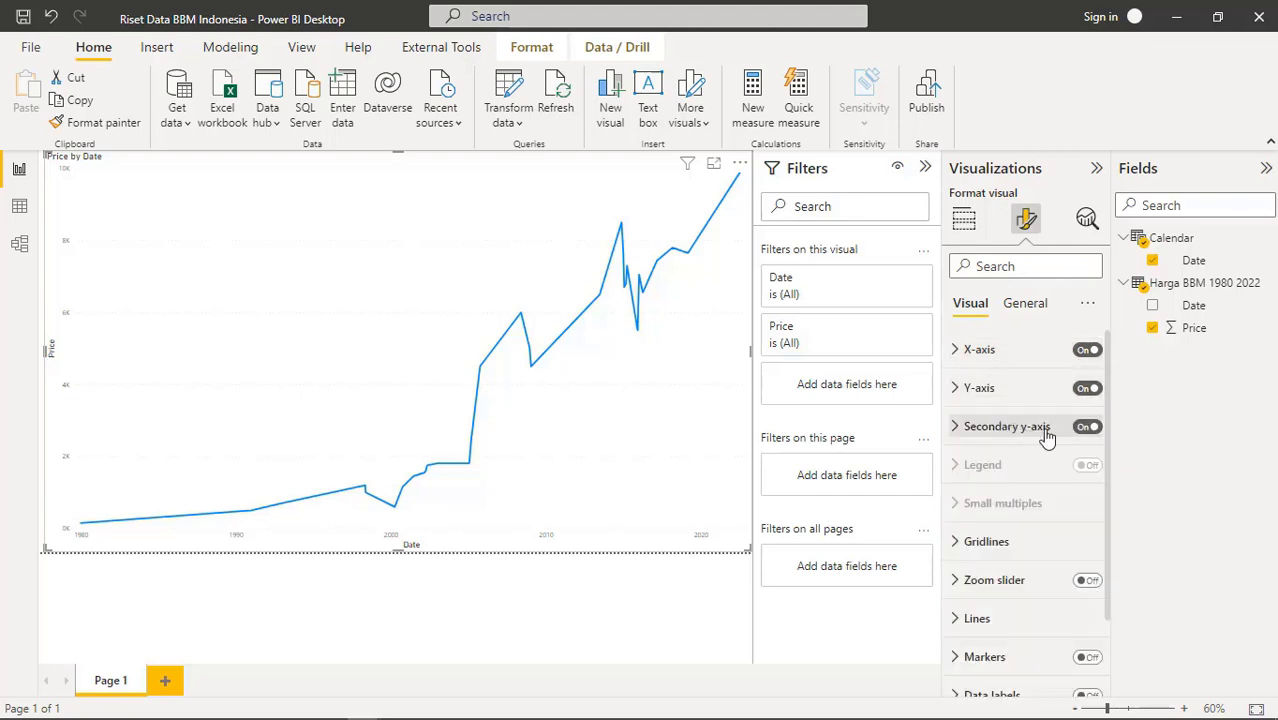
pyautogui.click(1022, 306)
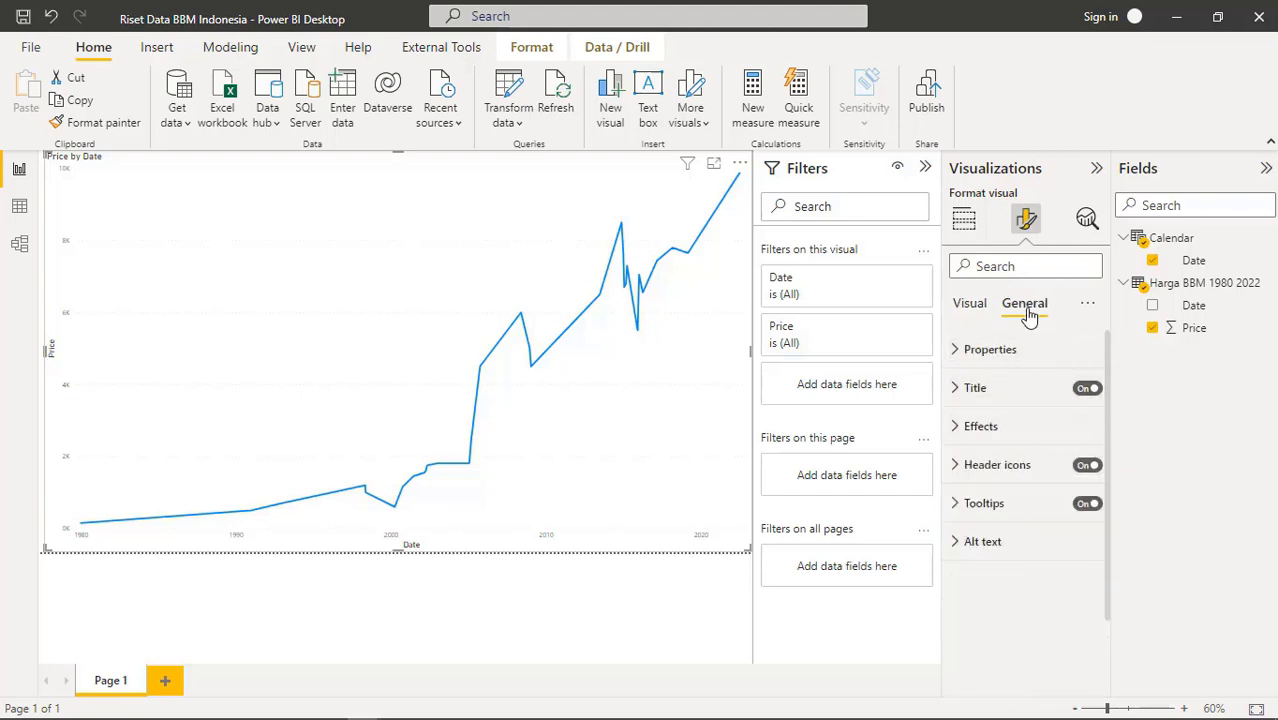
pyautogui.click(968, 350)
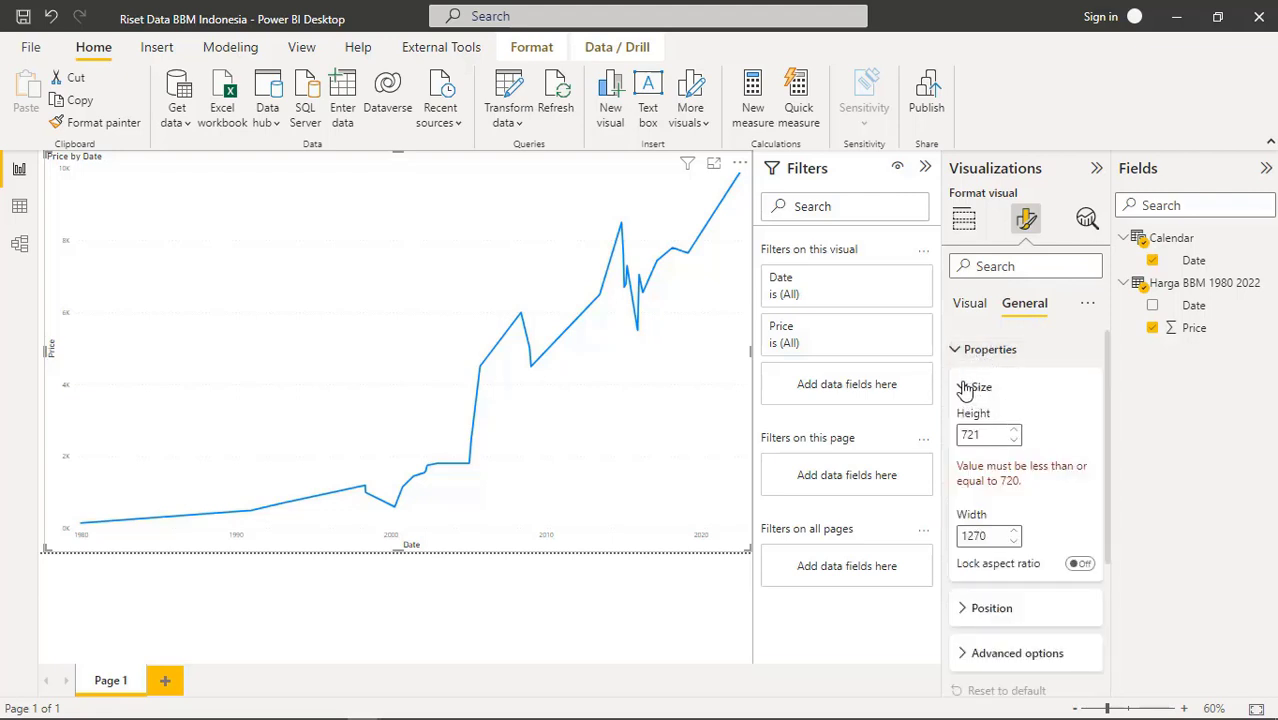
pyautogui.click(966, 386)
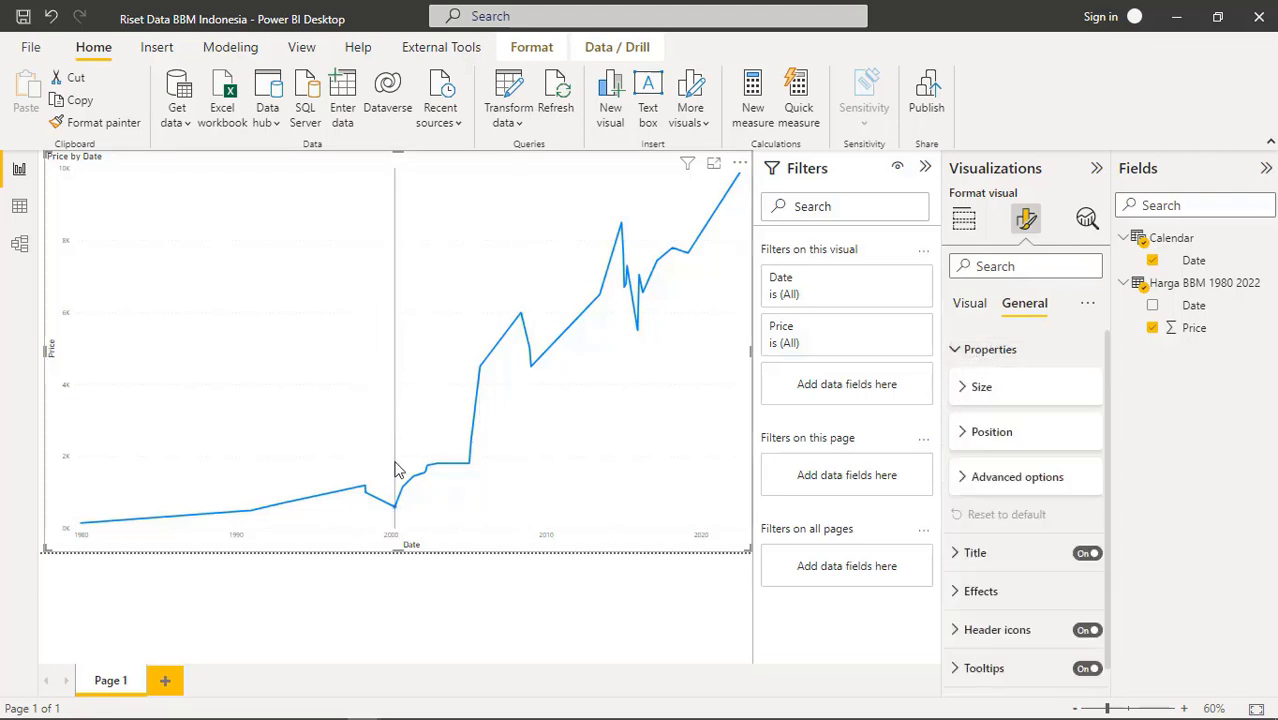
pyautogui.moveTo(396, 486)
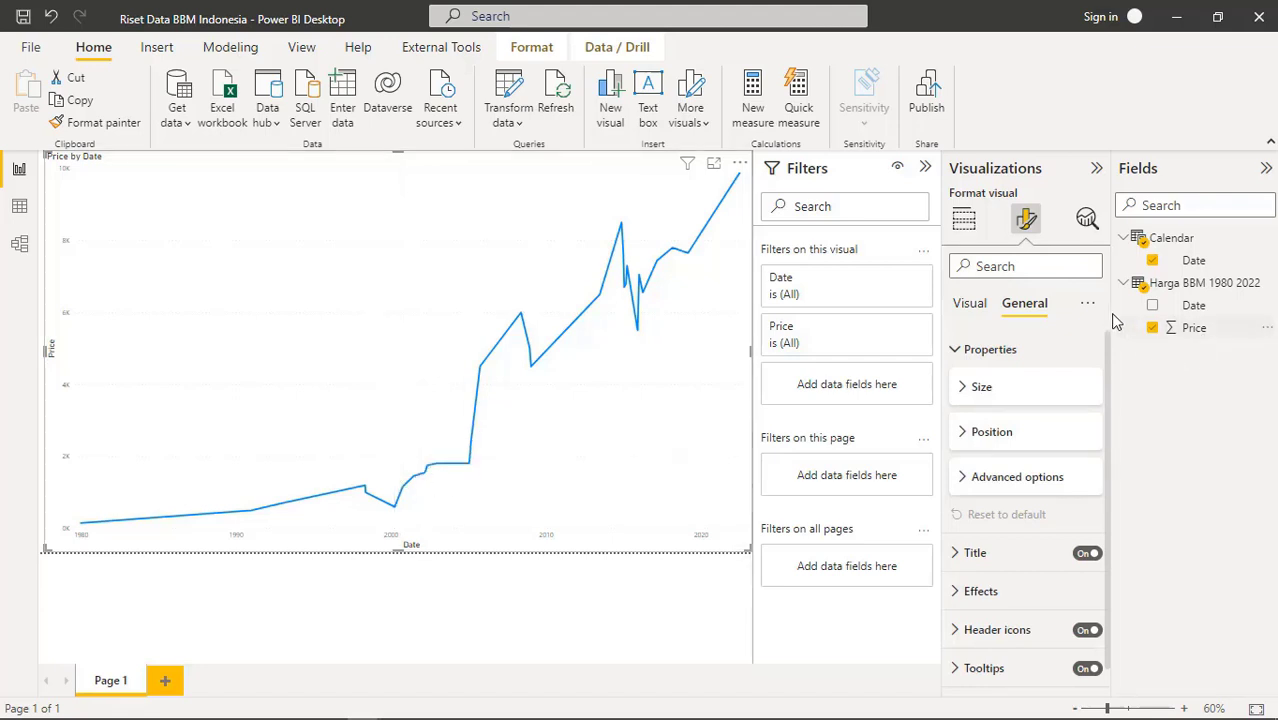
pyautogui.click(976, 231)
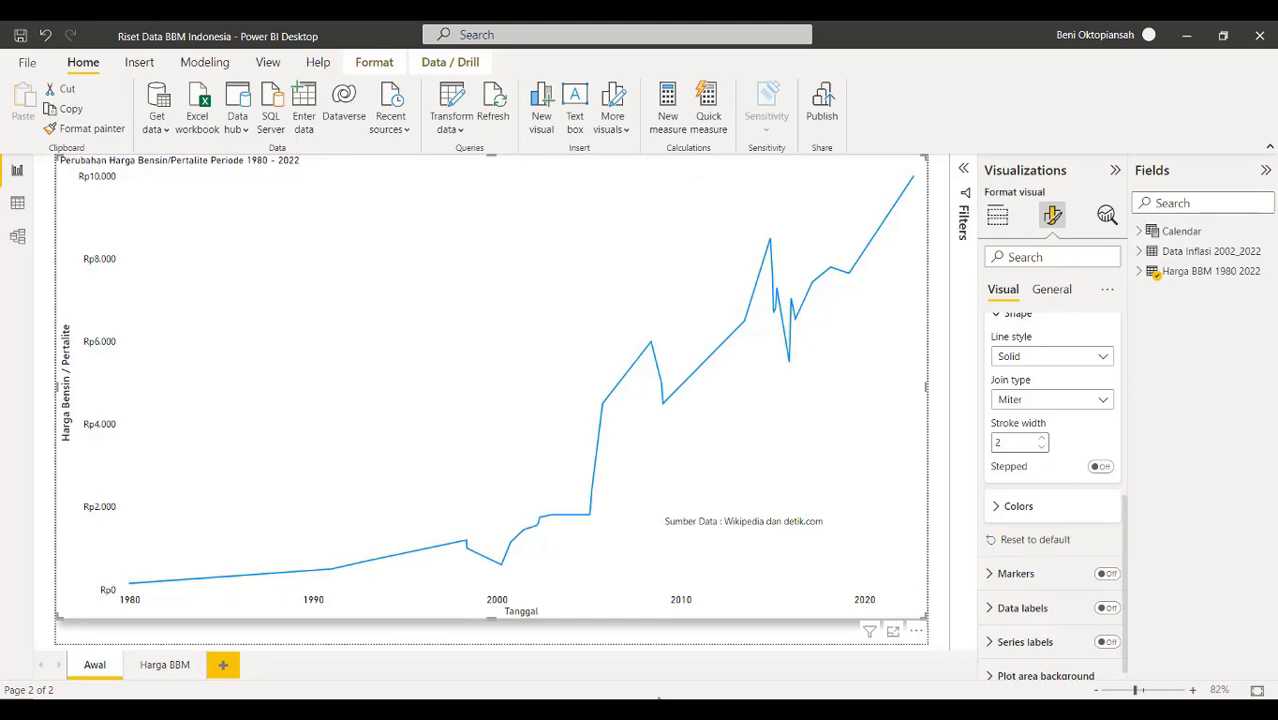
pyautogui.click(165, 673)
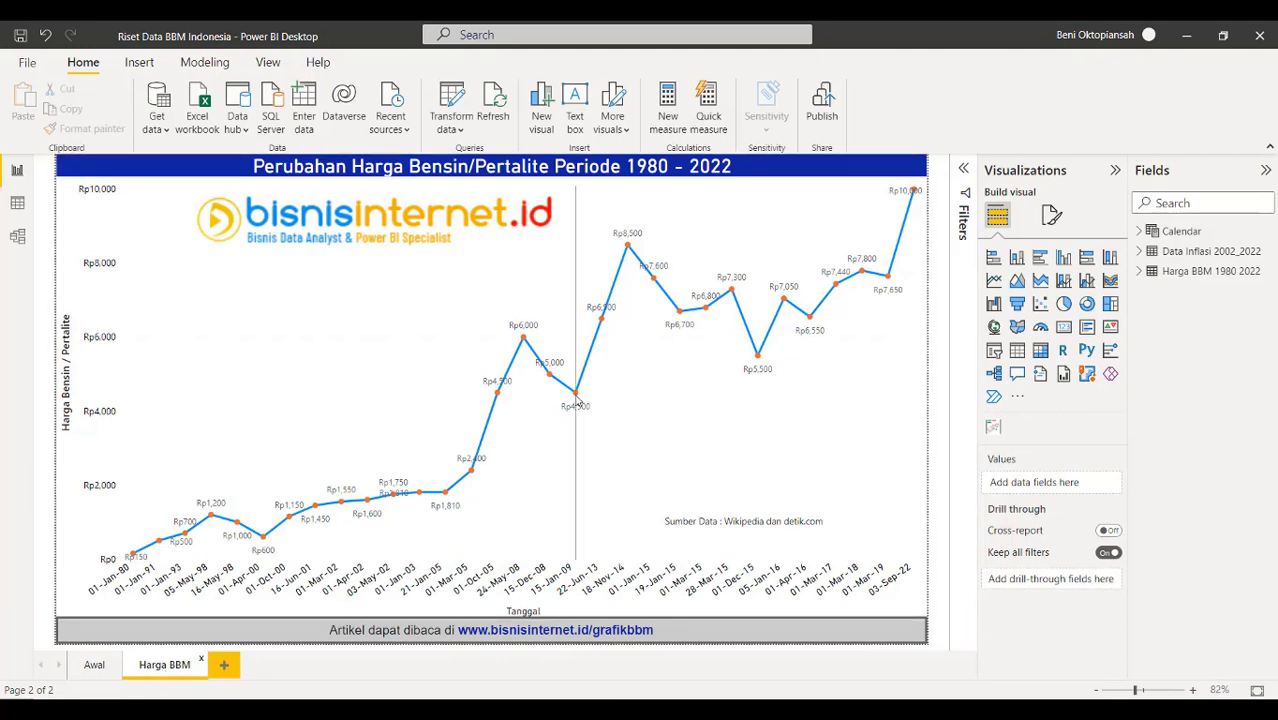
pyautogui.moveTo(577, 399)
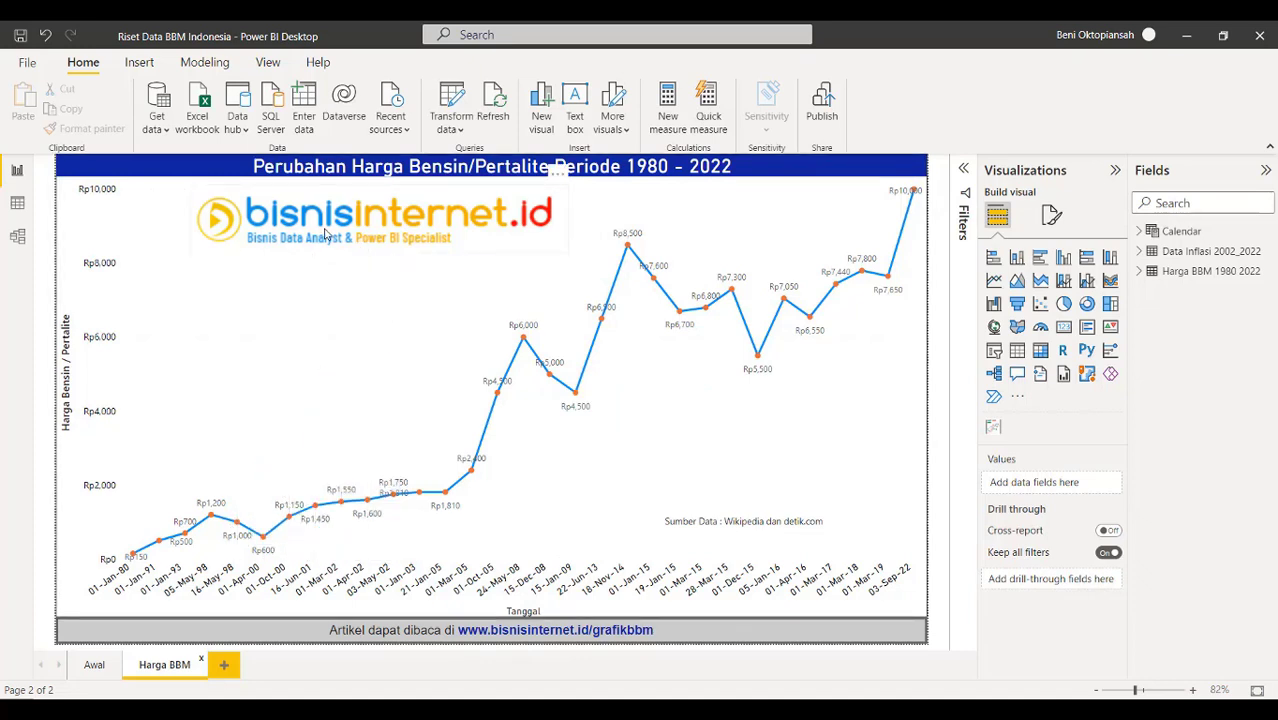
pyautogui.click(96, 676)
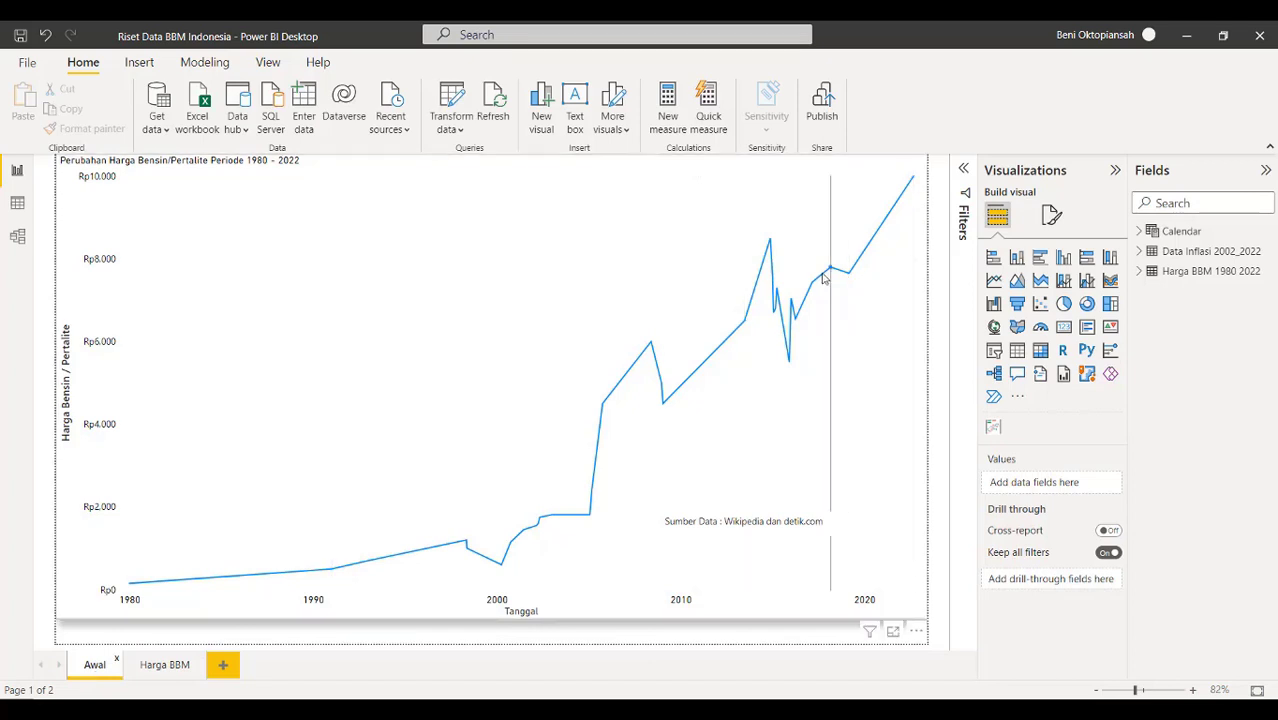
# Set the price line's stroke width to 3
pyautogui.click(869, 252)
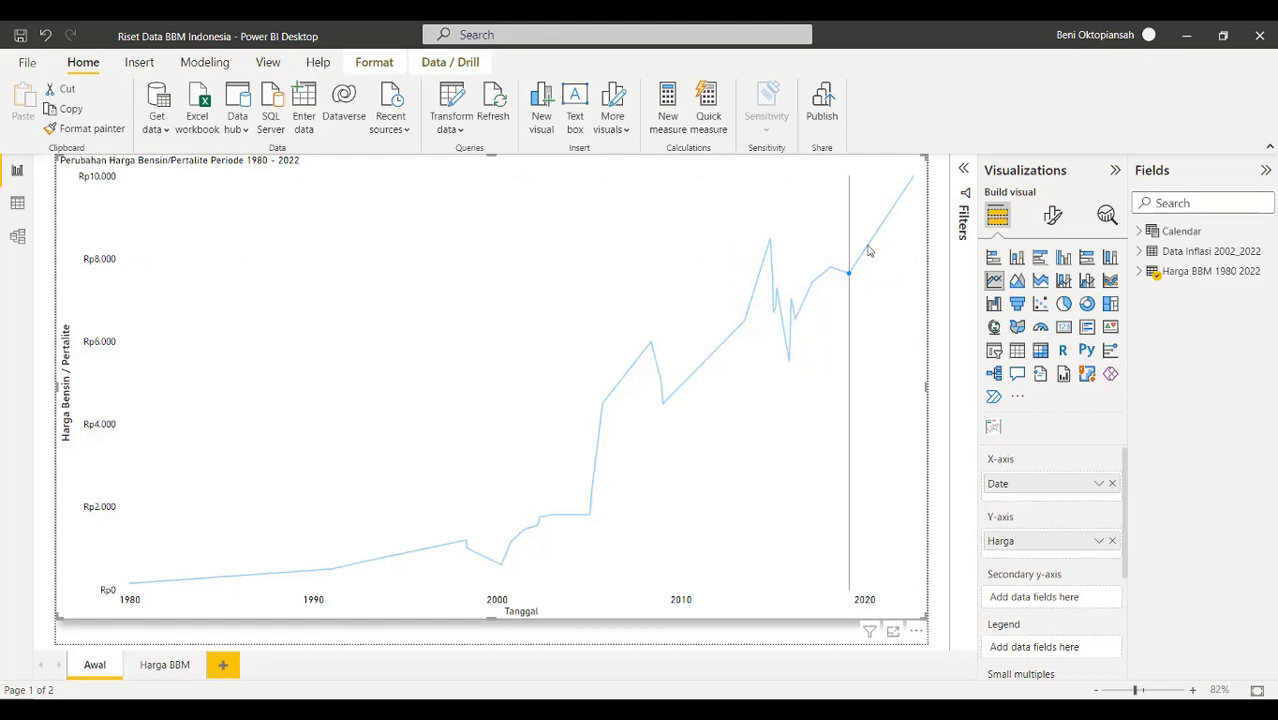
pyautogui.click(893, 285)
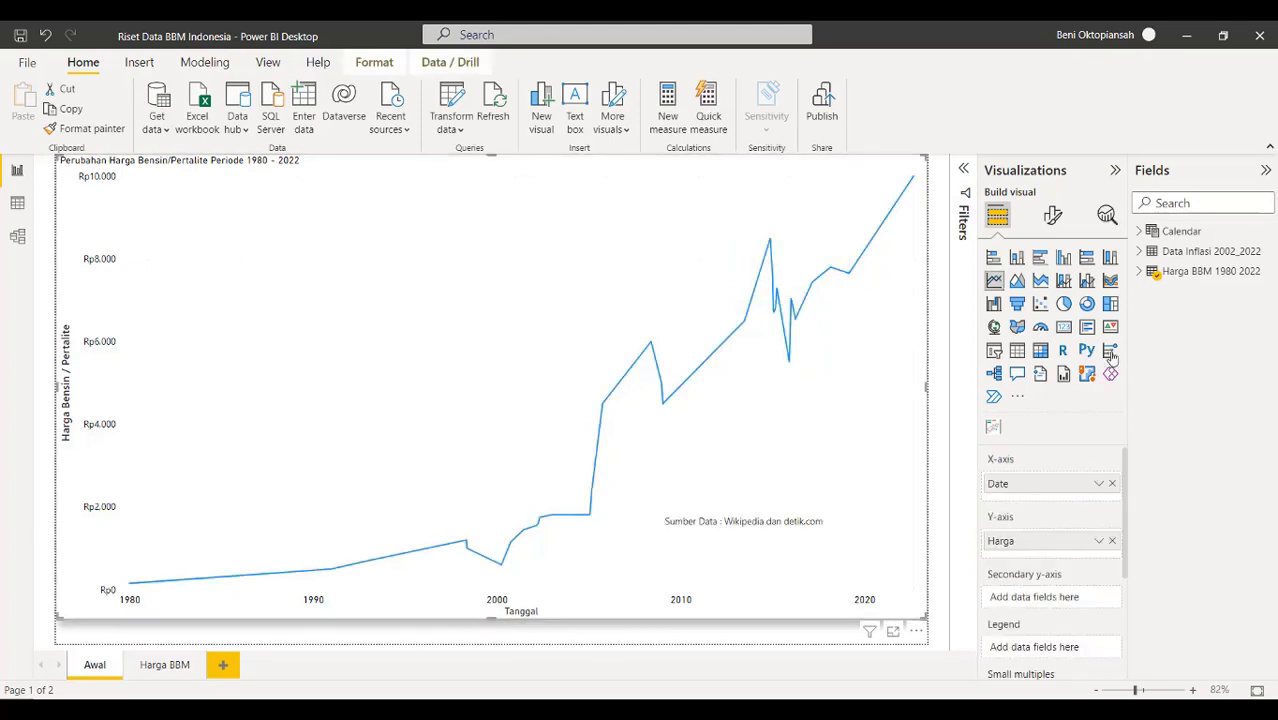
pyautogui.click(1052, 216)
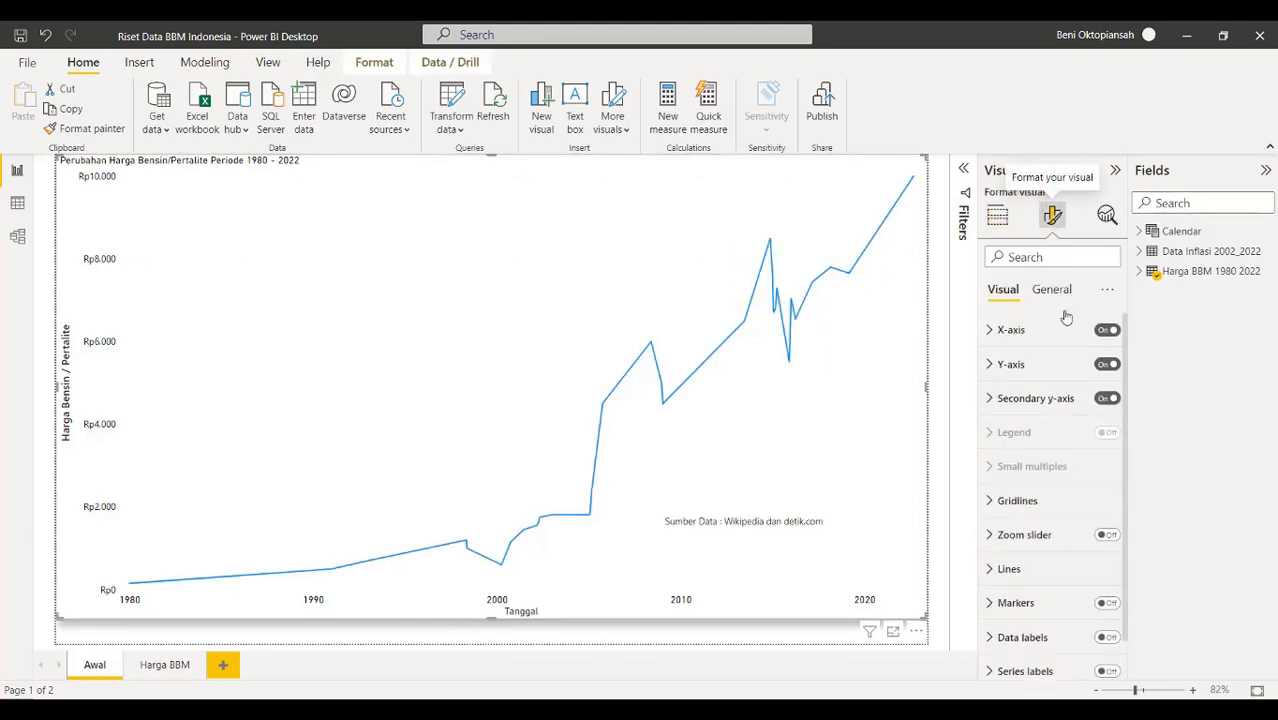
pyautogui.click(992, 569)
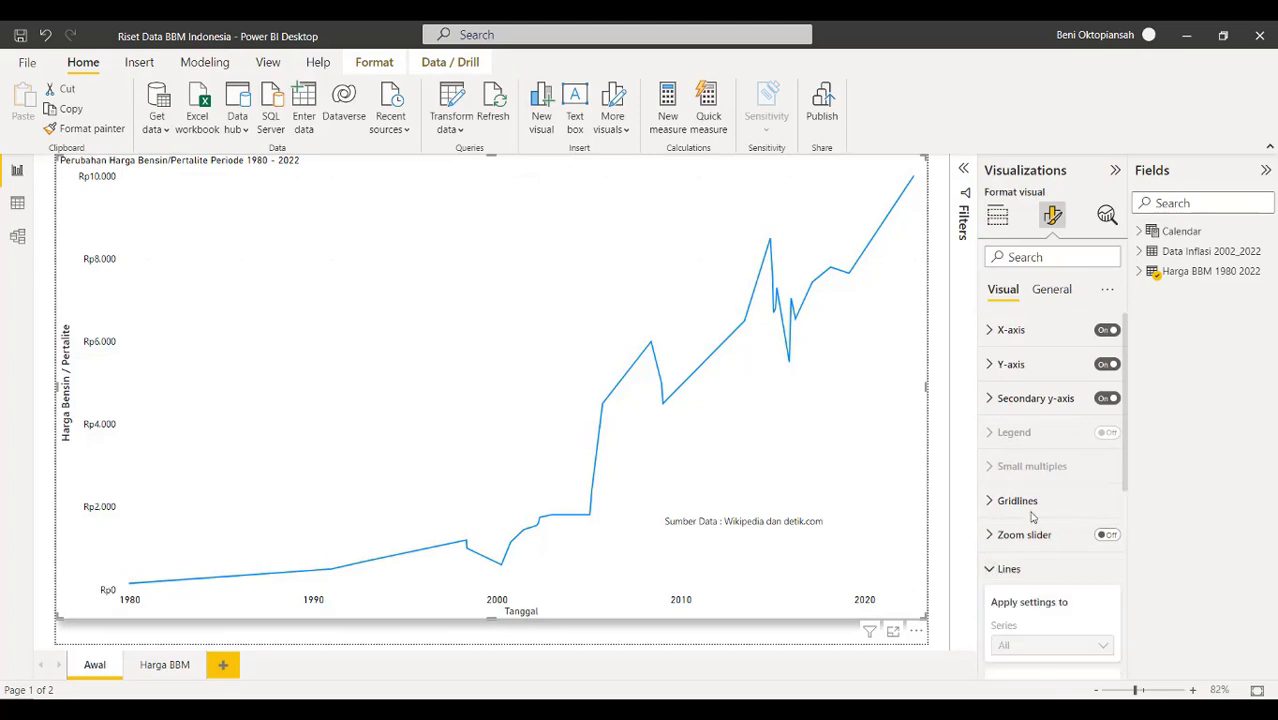
pyautogui.scroll(-5, 1032, 517)
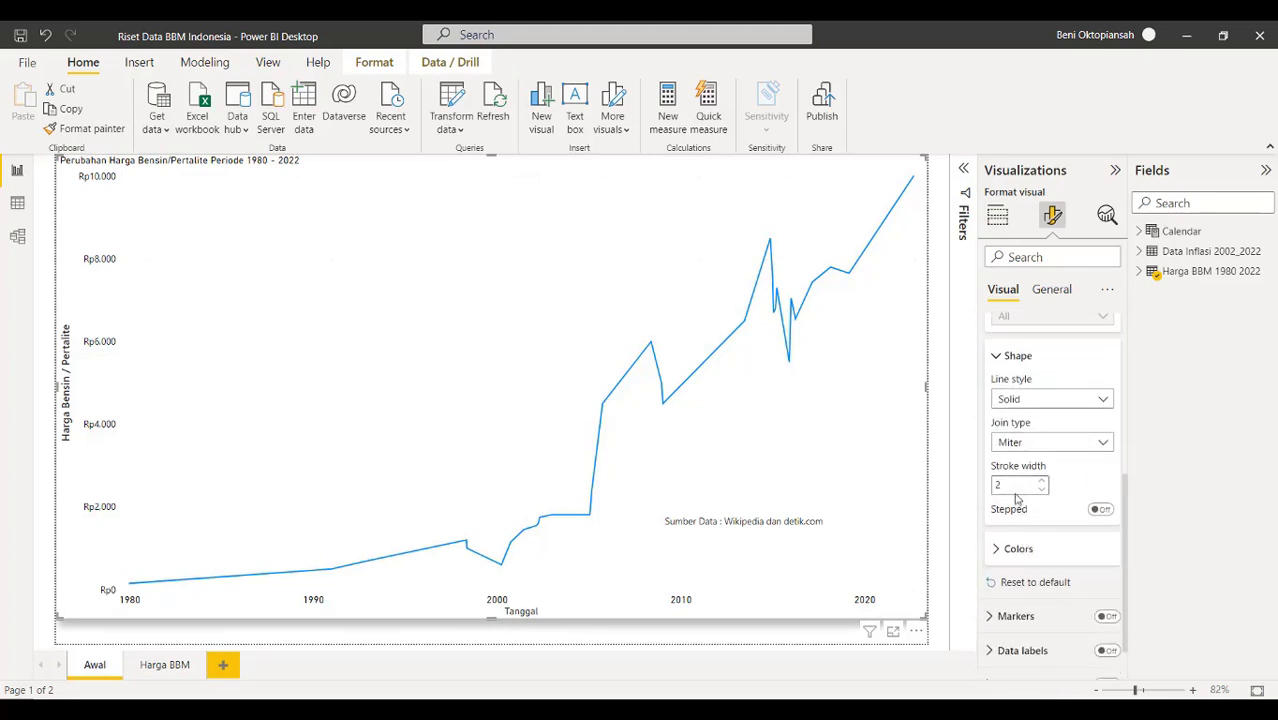
pyautogui.click(1012, 485)
pyautogui.write('3')
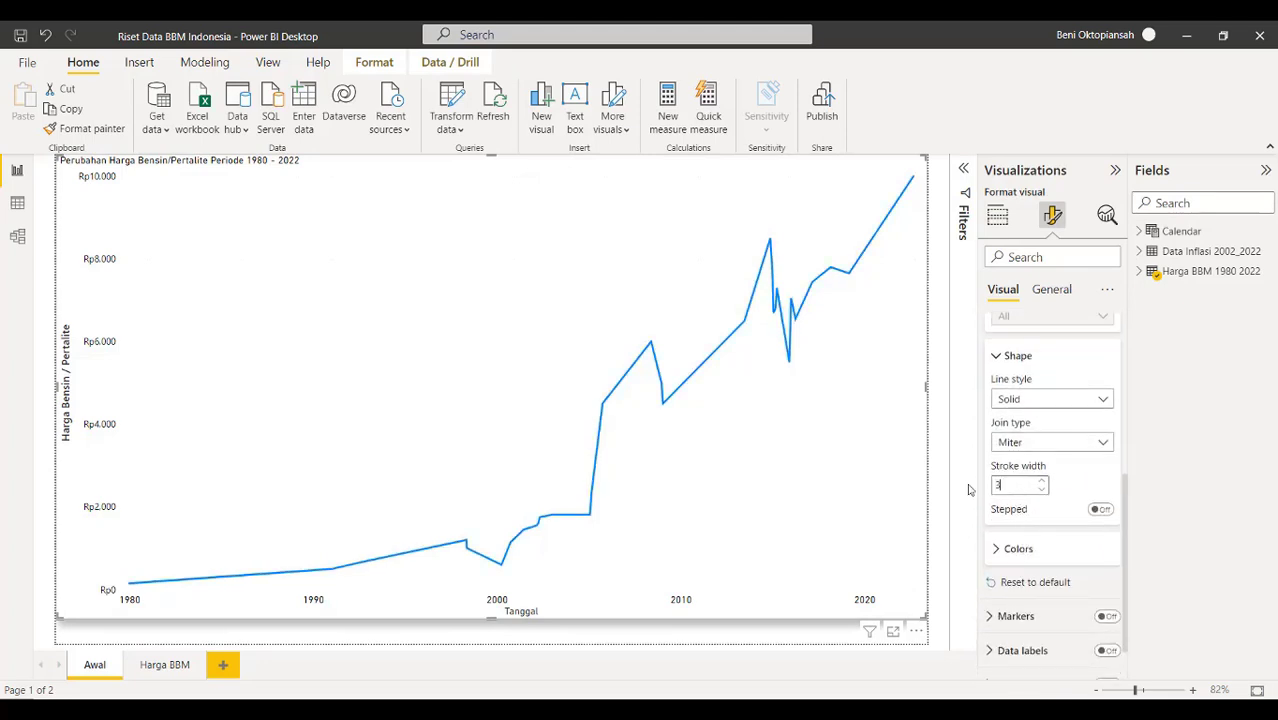
pyautogui.scroll(3, 990, 500)
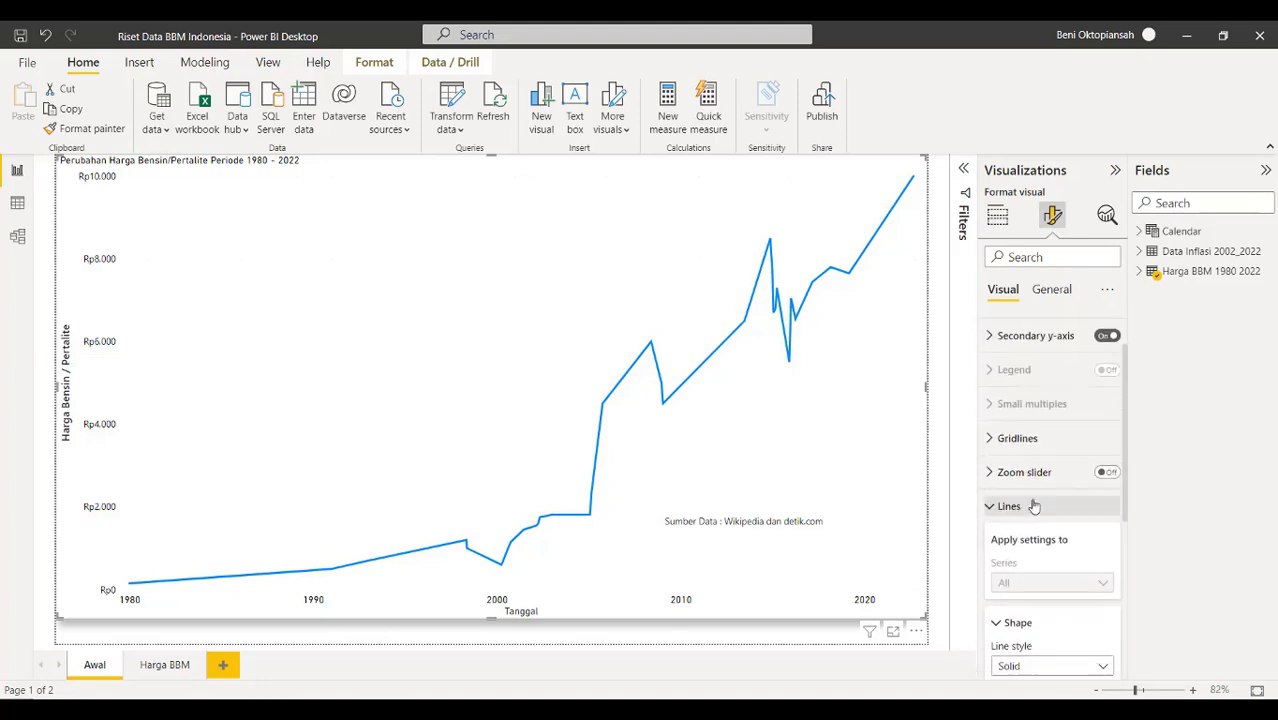
pyautogui.click(998, 631)
# Turn on data labels and markers for every point, leaving series labels off
pyautogui.scroll(1, 1001, 600)
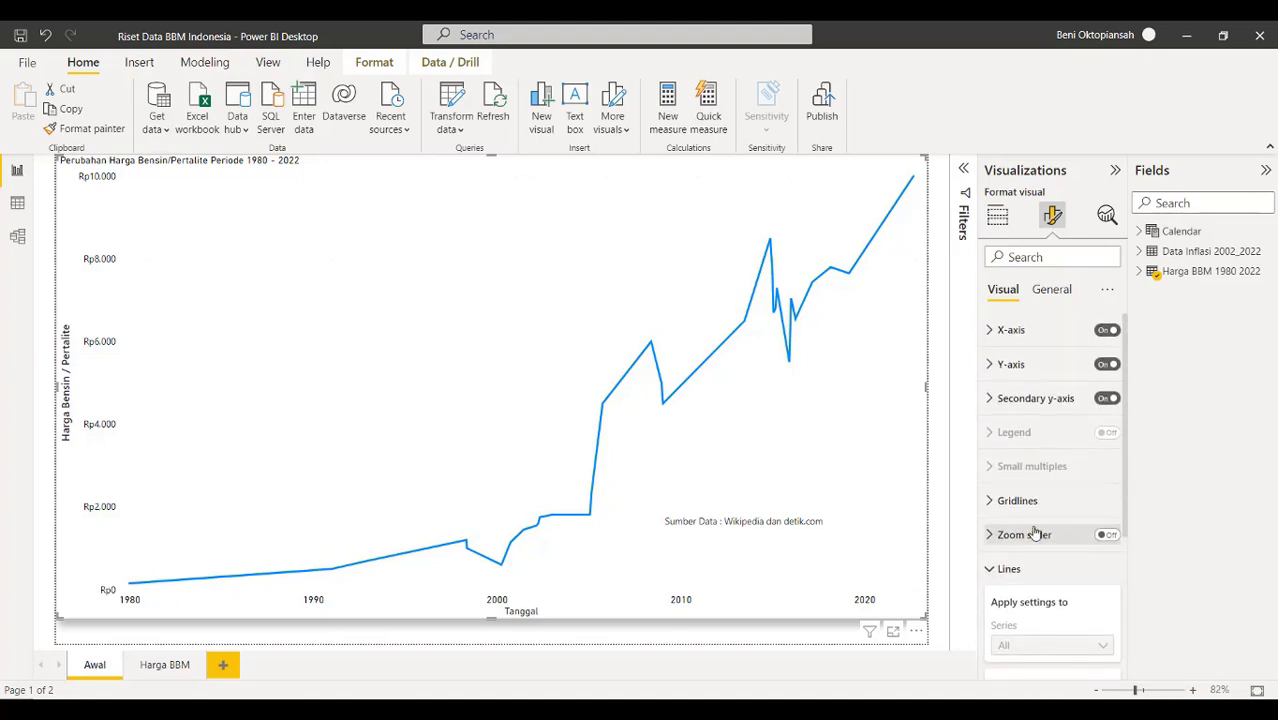
pyautogui.scroll(-3, 1001, 479)
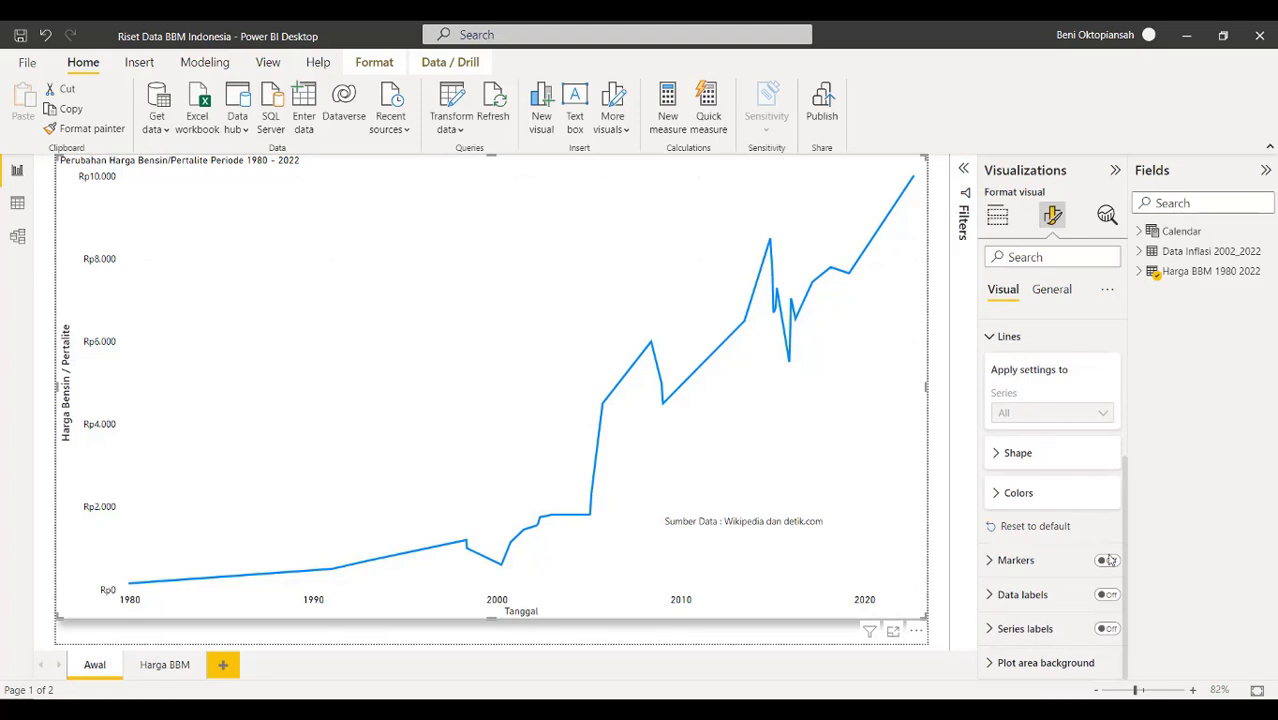
pyautogui.click(1112, 596)
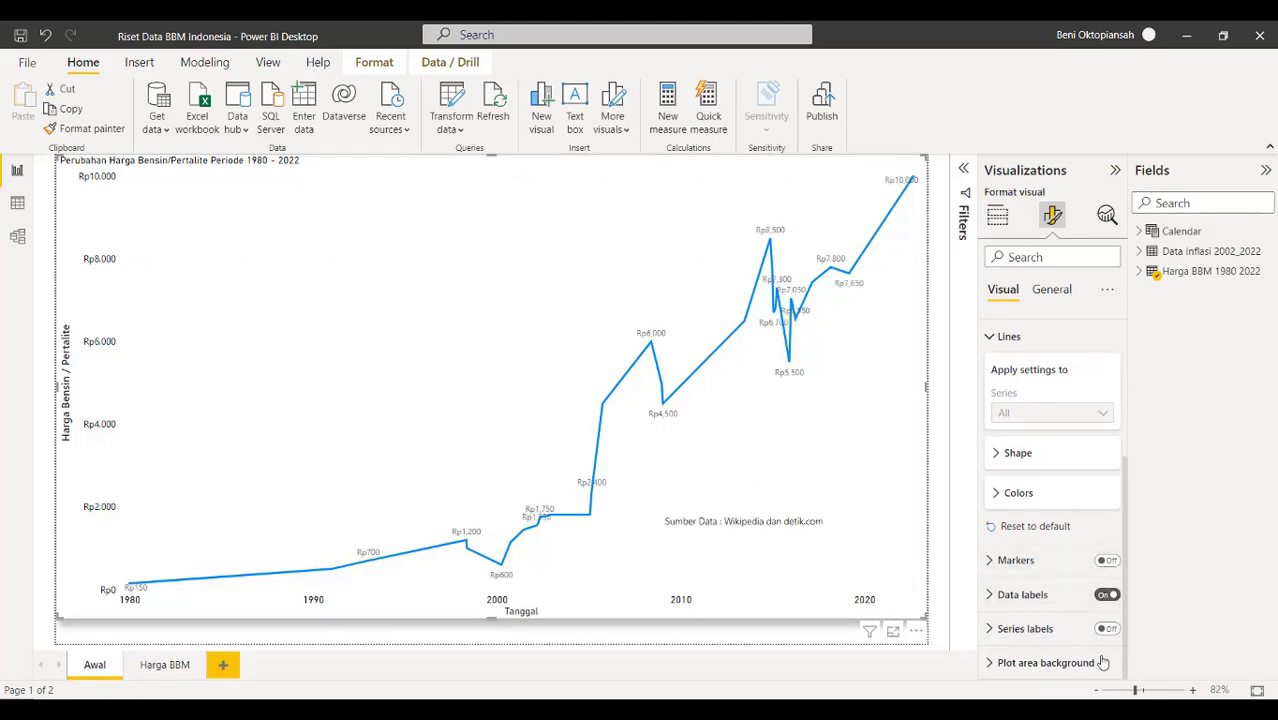
pyautogui.click(1108, 561)
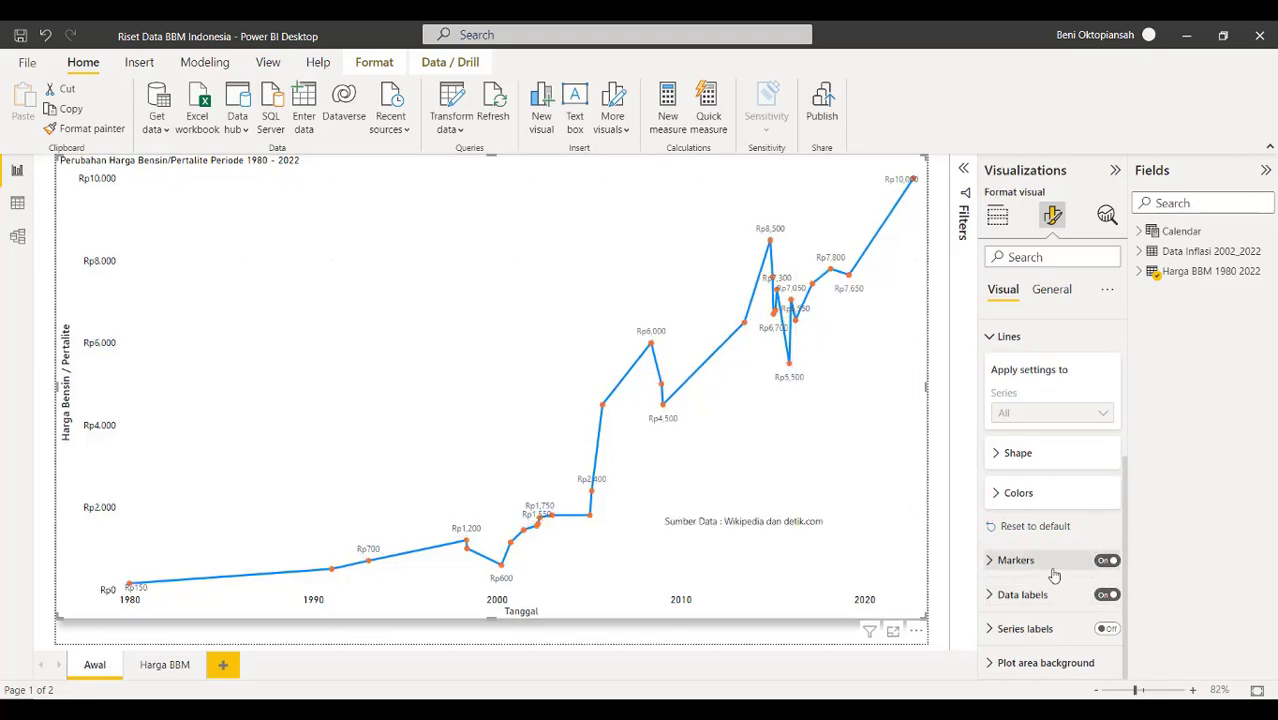
pyautogui.click(1106, 628)
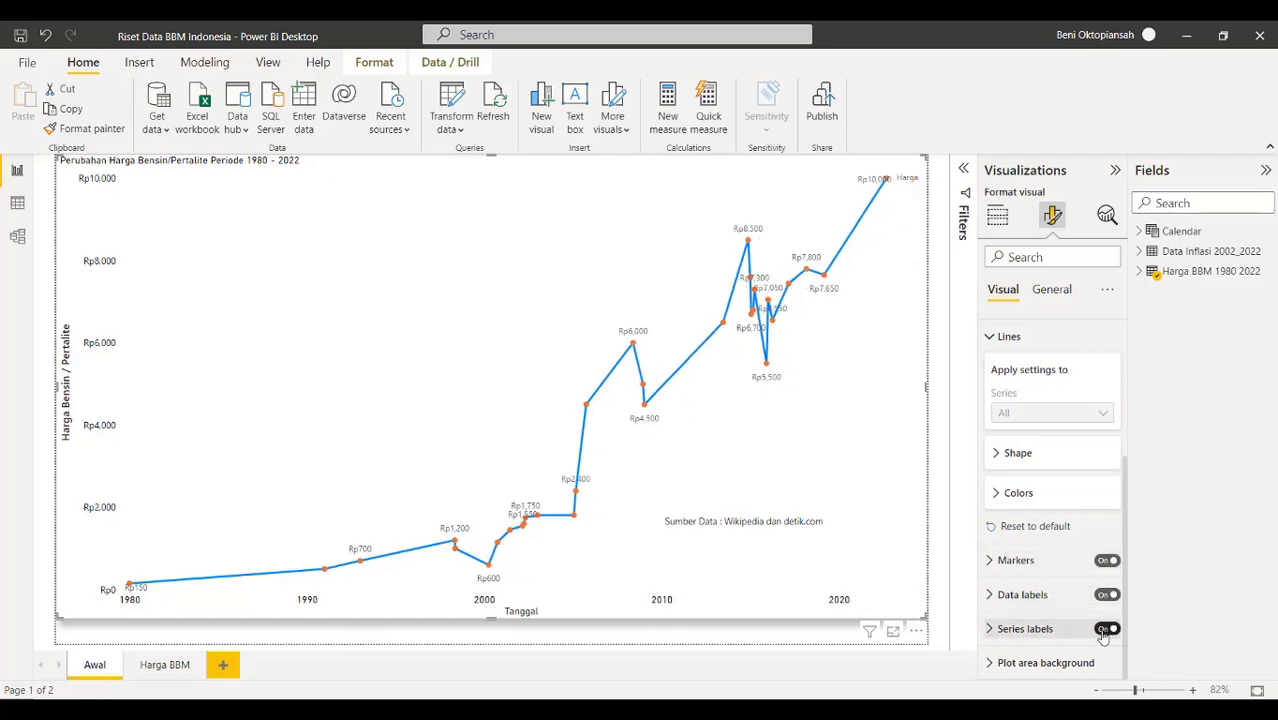
pyautogui.click(1106, 628)
pyautogui.scroll(5, 1045, 522)
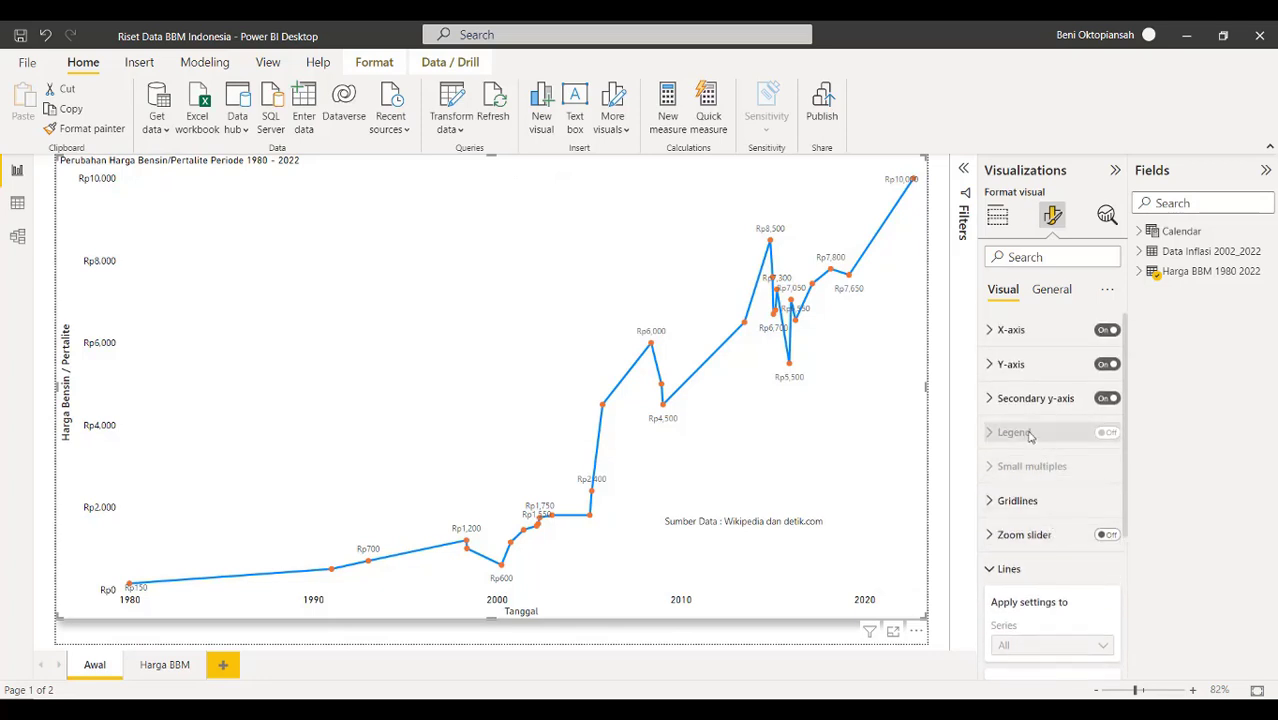
# Give the chart title a blue background and white, centred, size 24 text
pyautogui.click(1055, 294)
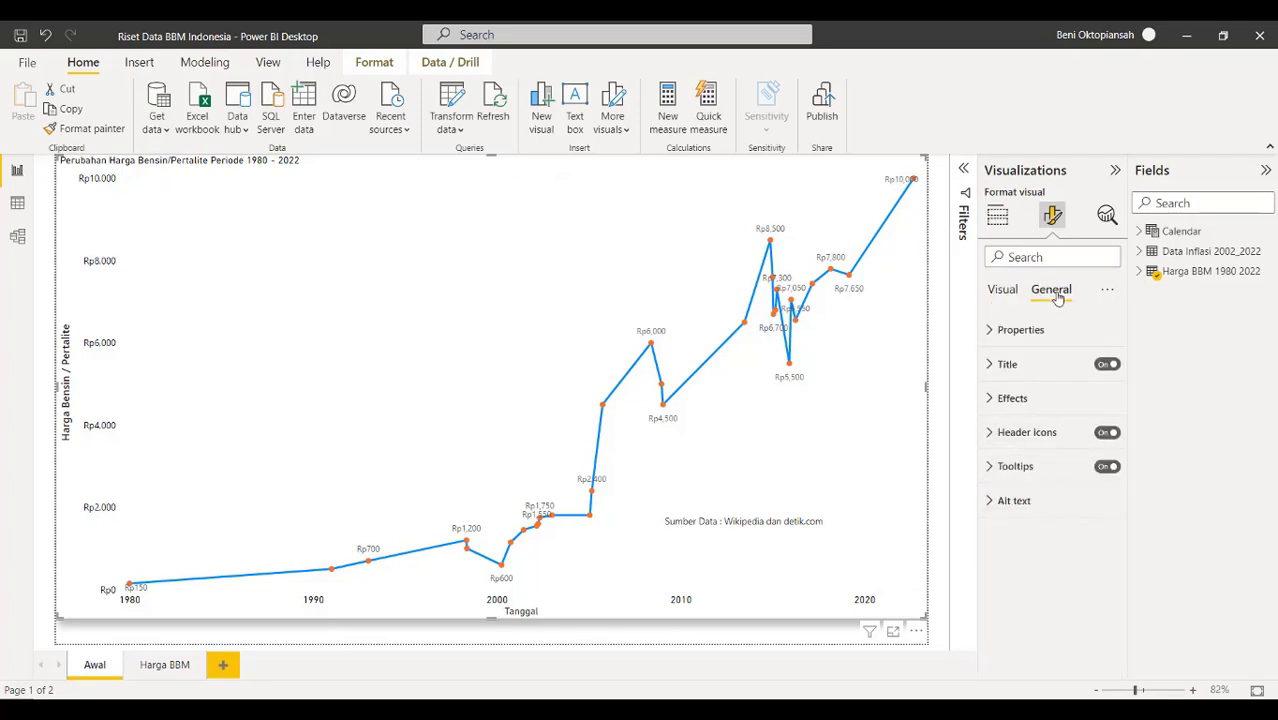
pyautogui.click(991, 366)
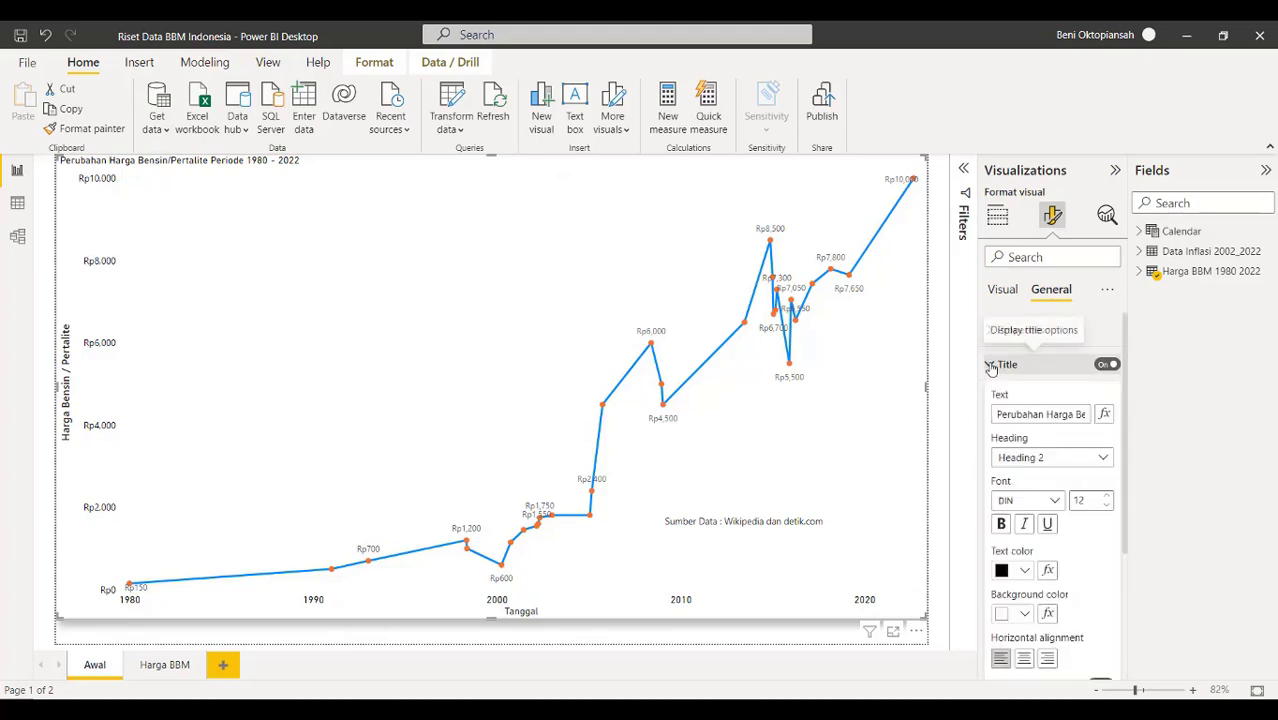
pyautogui.scroll(-1, 1013, 570)
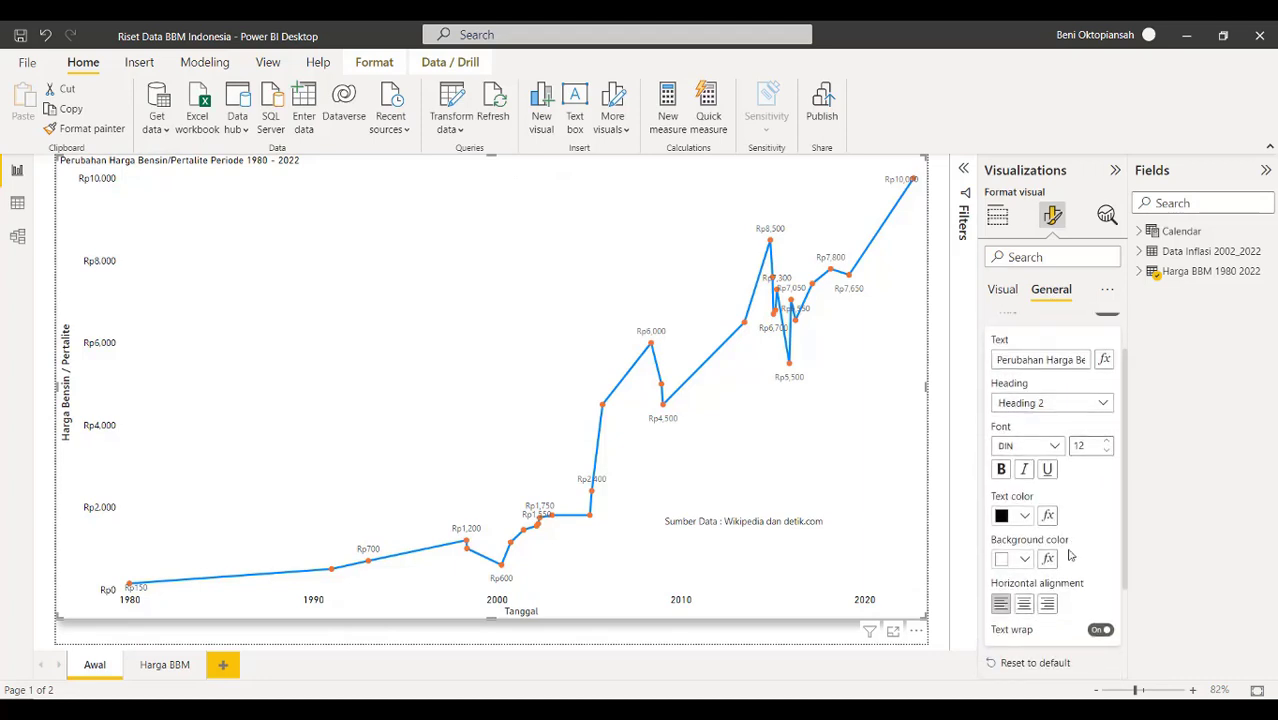
pyautogui.click(1004, 562)
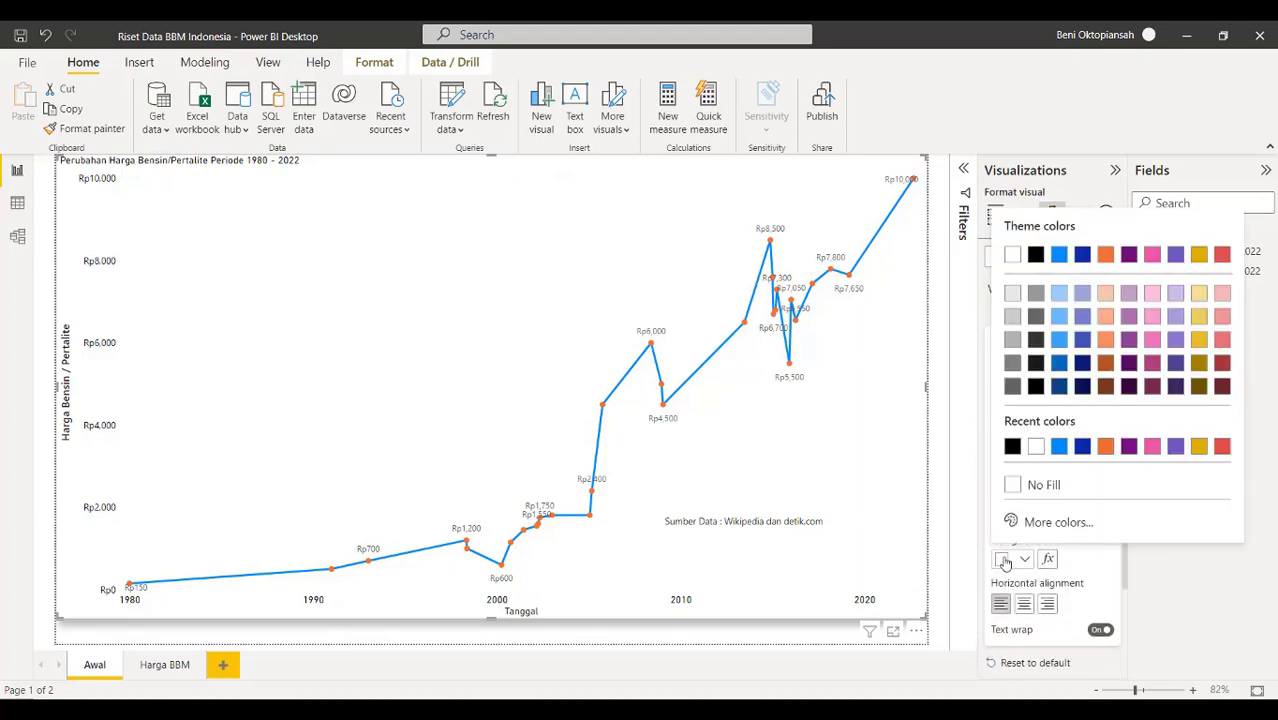
pyautogui.click(1059, 448)
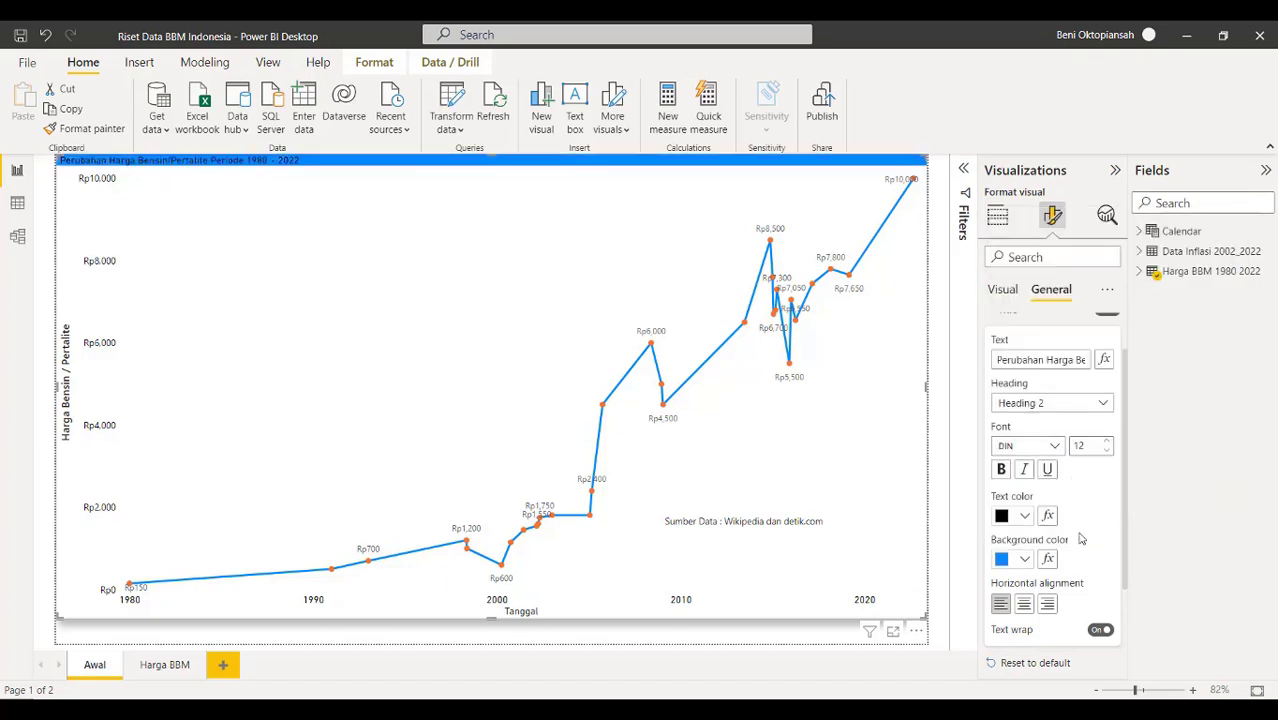
pyautogui.click(1005, 516)
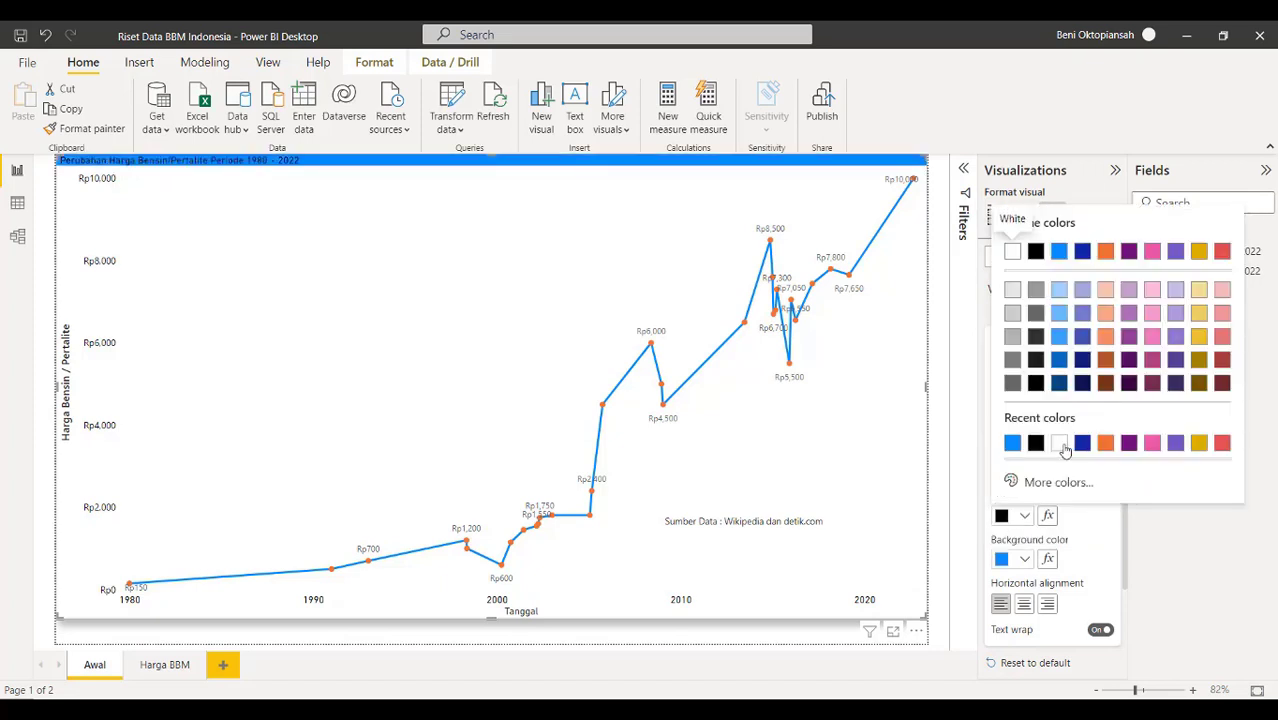
pyautogui.click(1059, 444)
pyautogui.click(1024, 604)
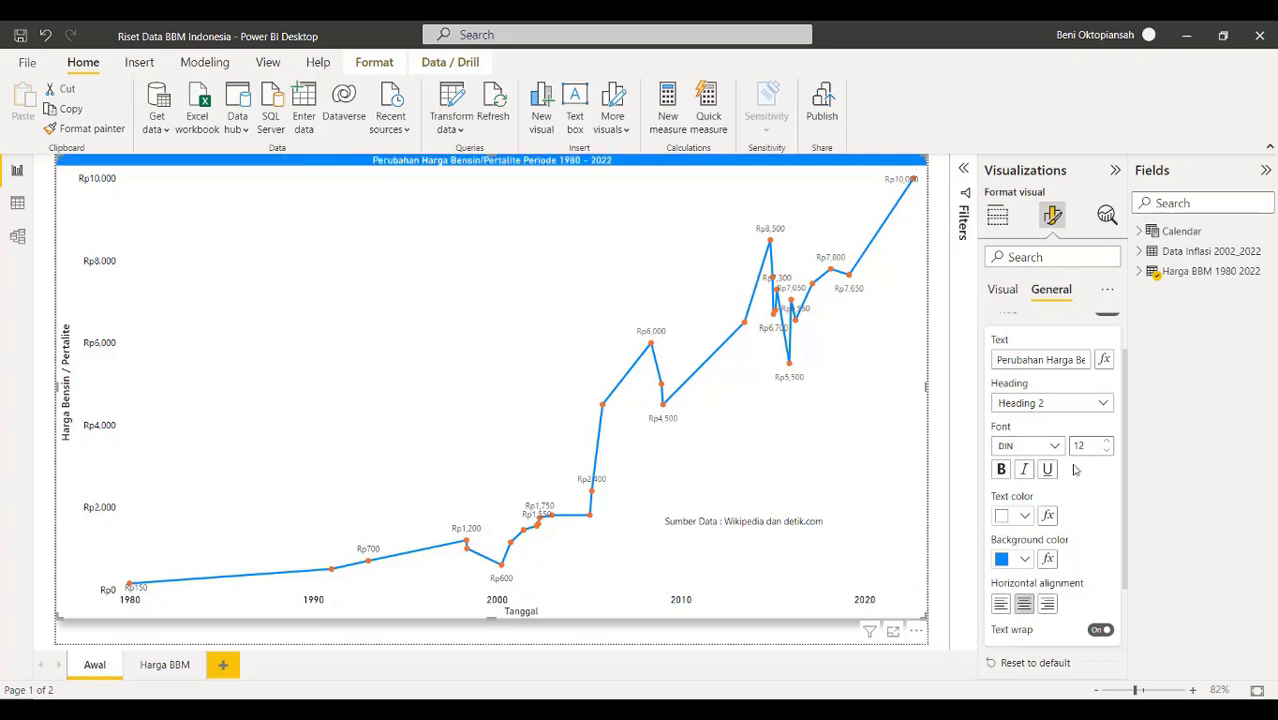
pyautogui.doubleClick(1076, 444)
pyautogui.write('24')
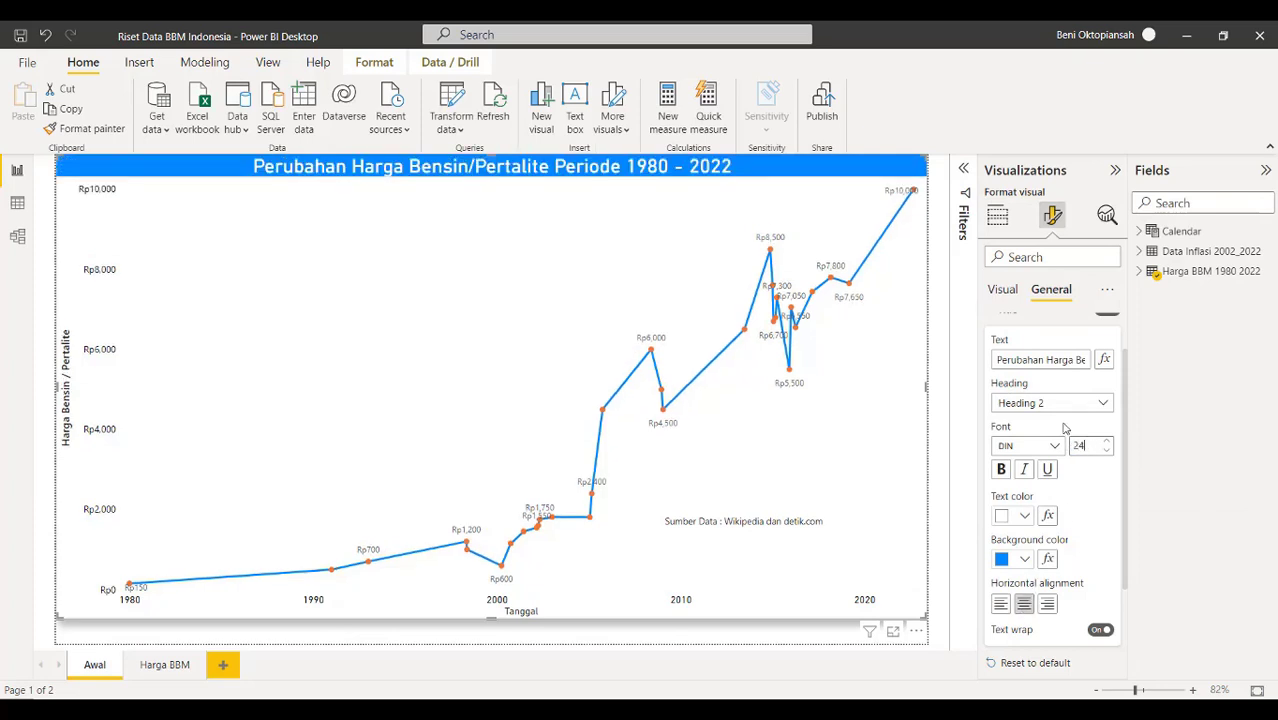
pyautogui.click(166, 665)
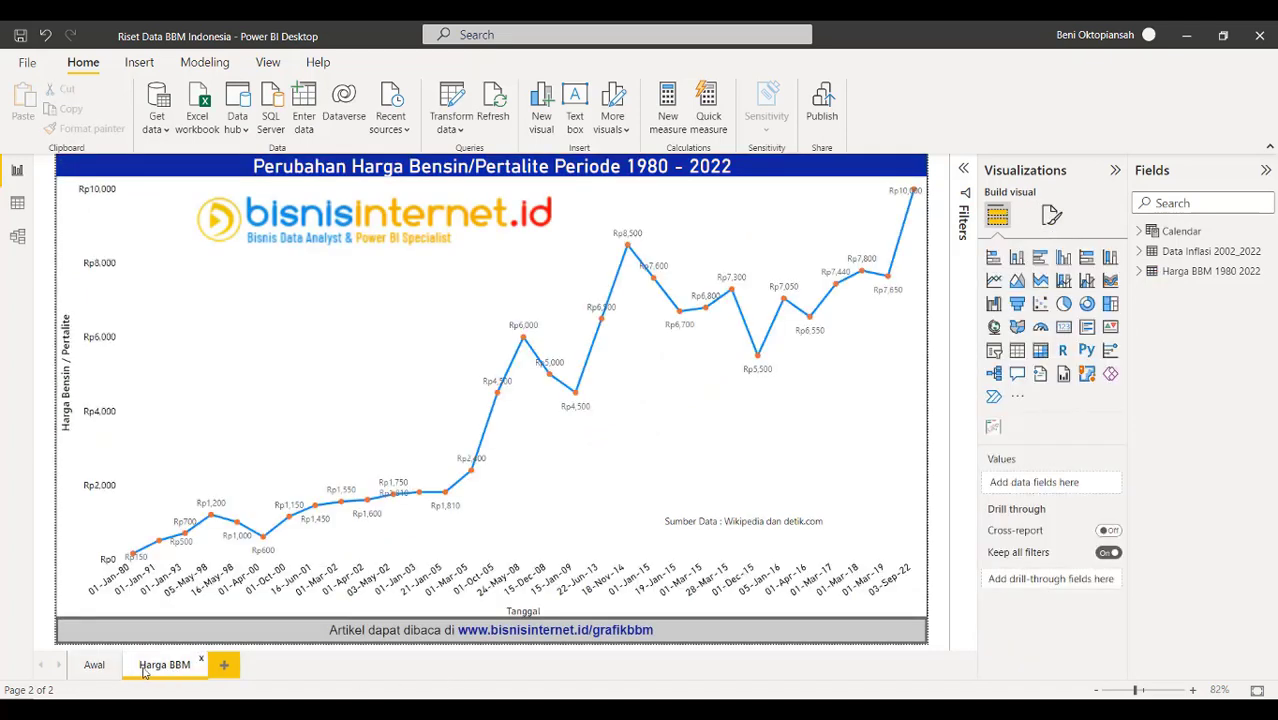
# Change the Awal chart's title background to dark blue #12239E
pyautogui.click(94, 667)
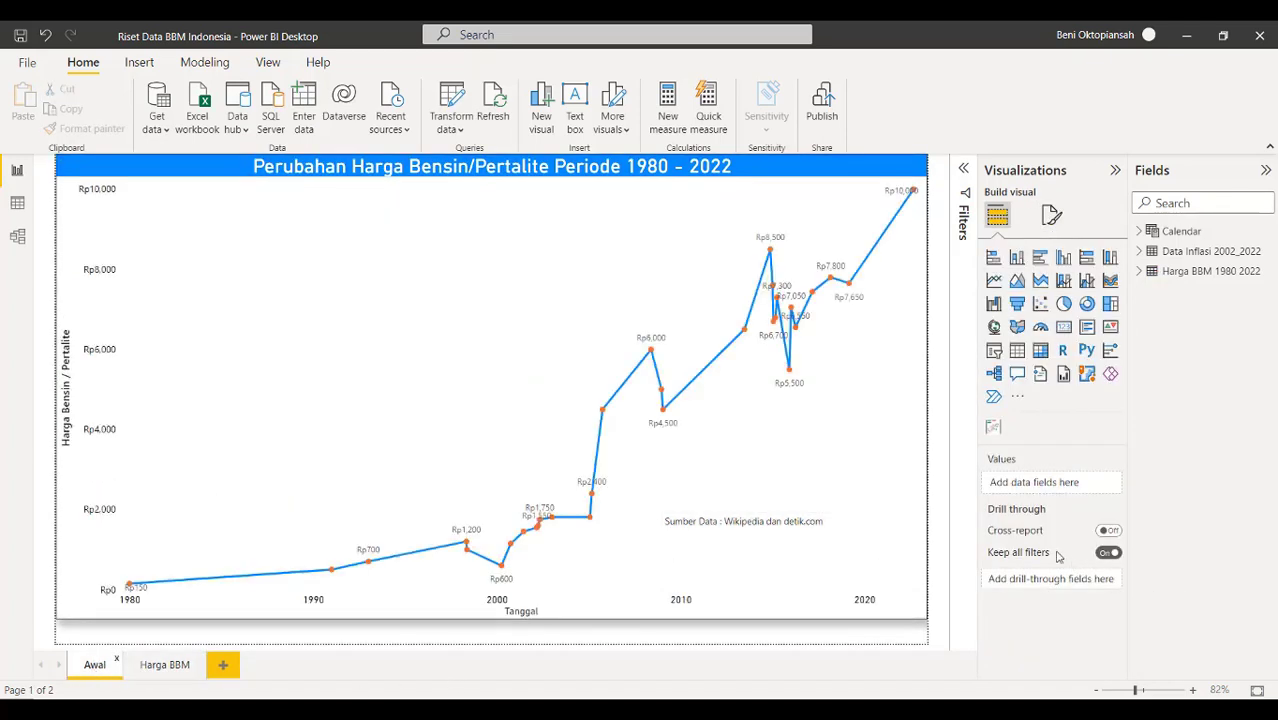
pyautogui.click(1051, 215)
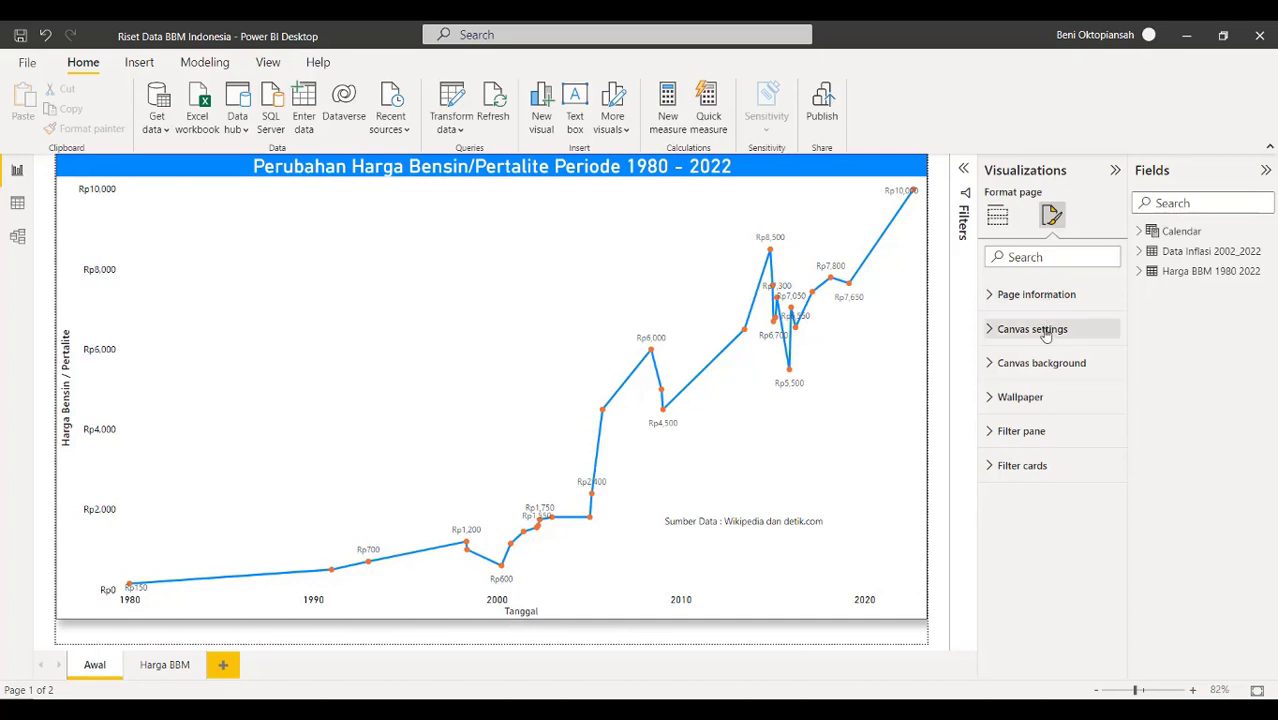
pyautogui.click(551, 470)
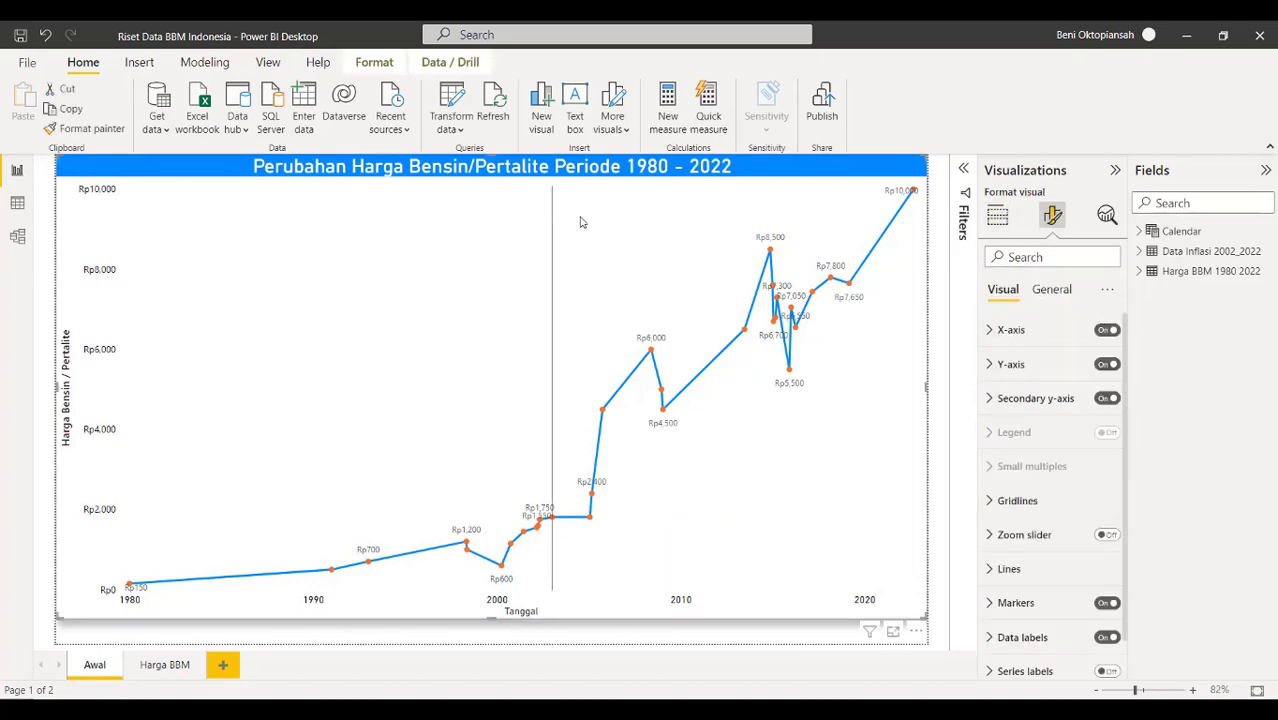
pyautogui.scroll(-1, 1050, 499)
pyautogui.scroll(1, 1098, 491)
pyautogui.click(1057, 299)
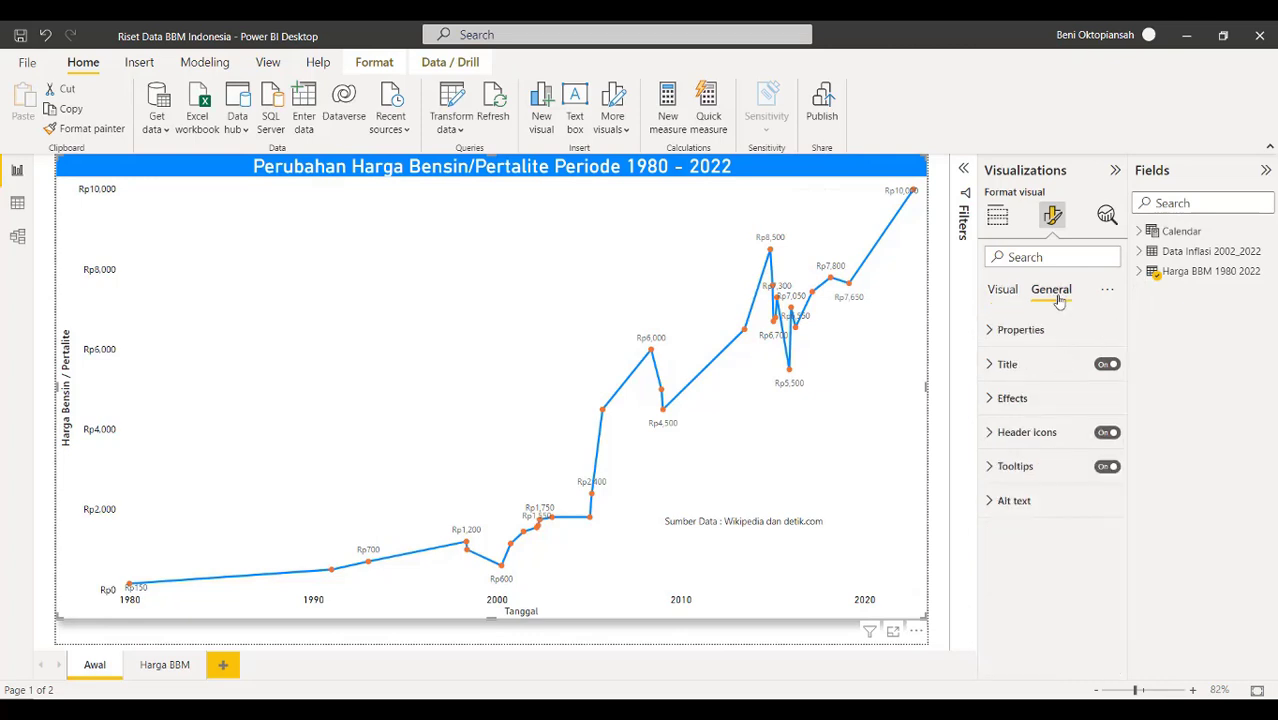
pyautogui.click(998, 366)
pyautogui.click(1004, 616)
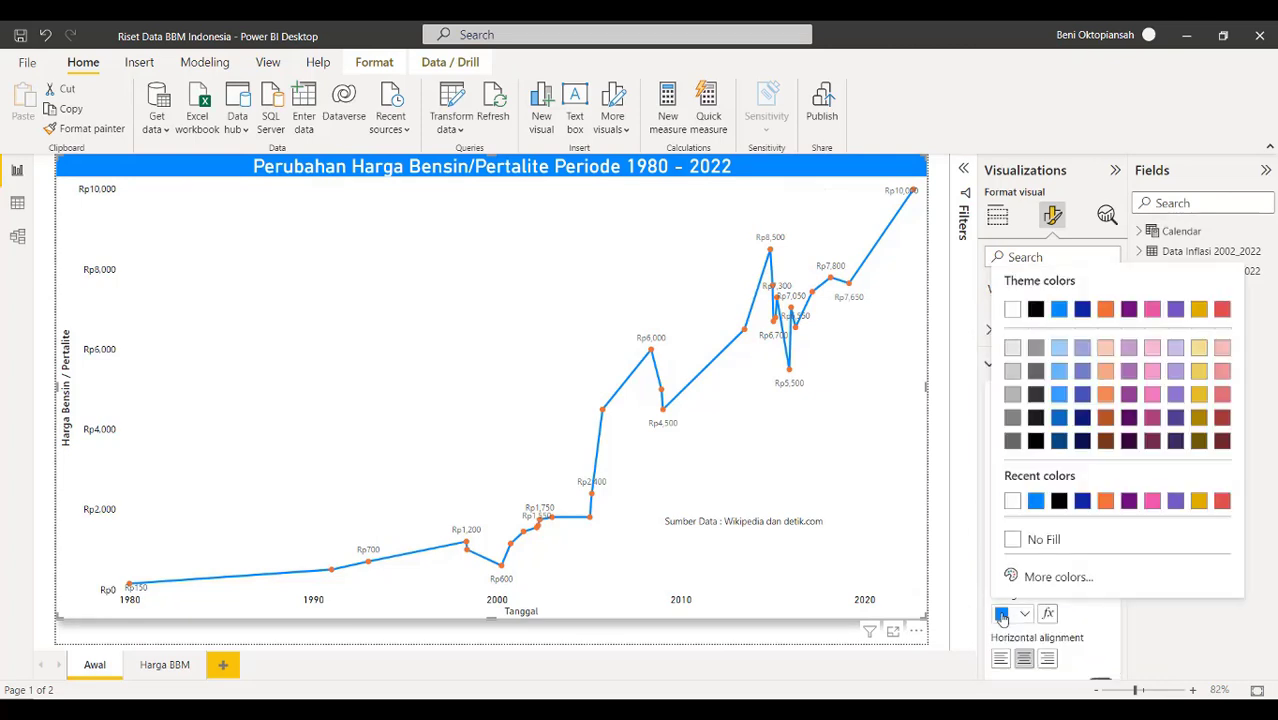
pyautogui.click(1082, 502)
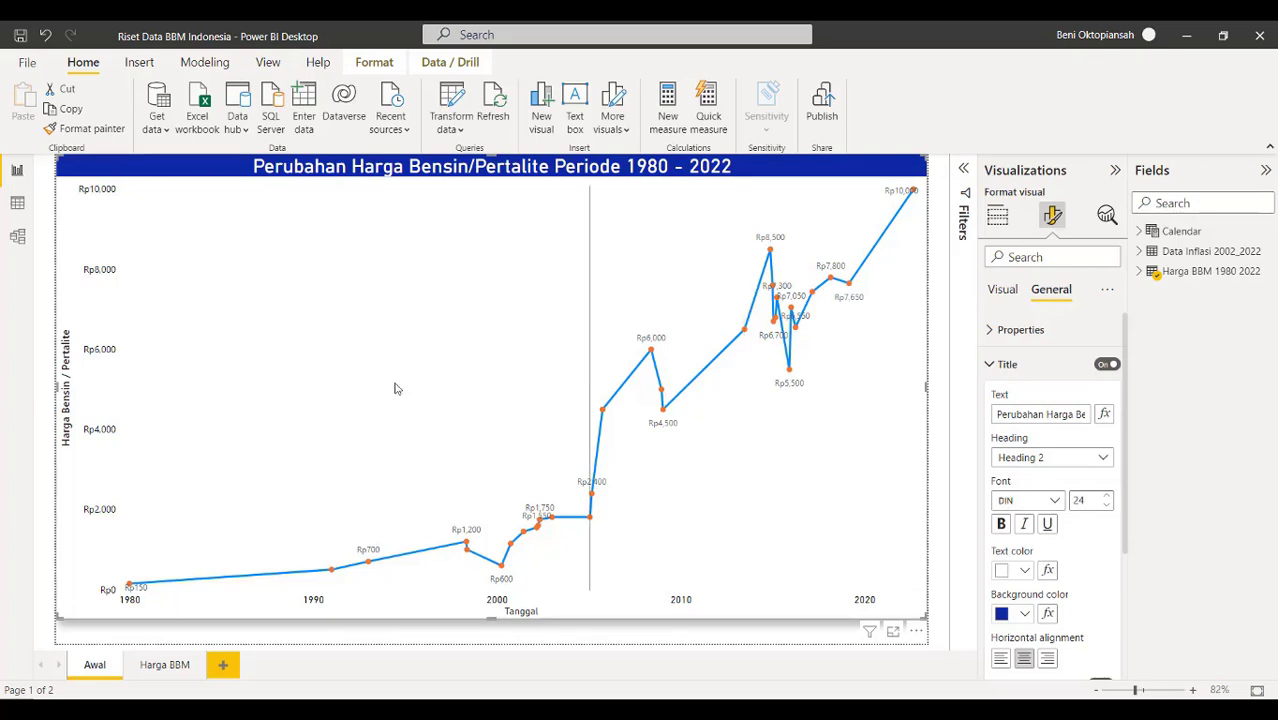
# Compare with the Harga BBM page title, then reselect the Awal chart's Y-axis settings
pyautogui.click(160, 665)
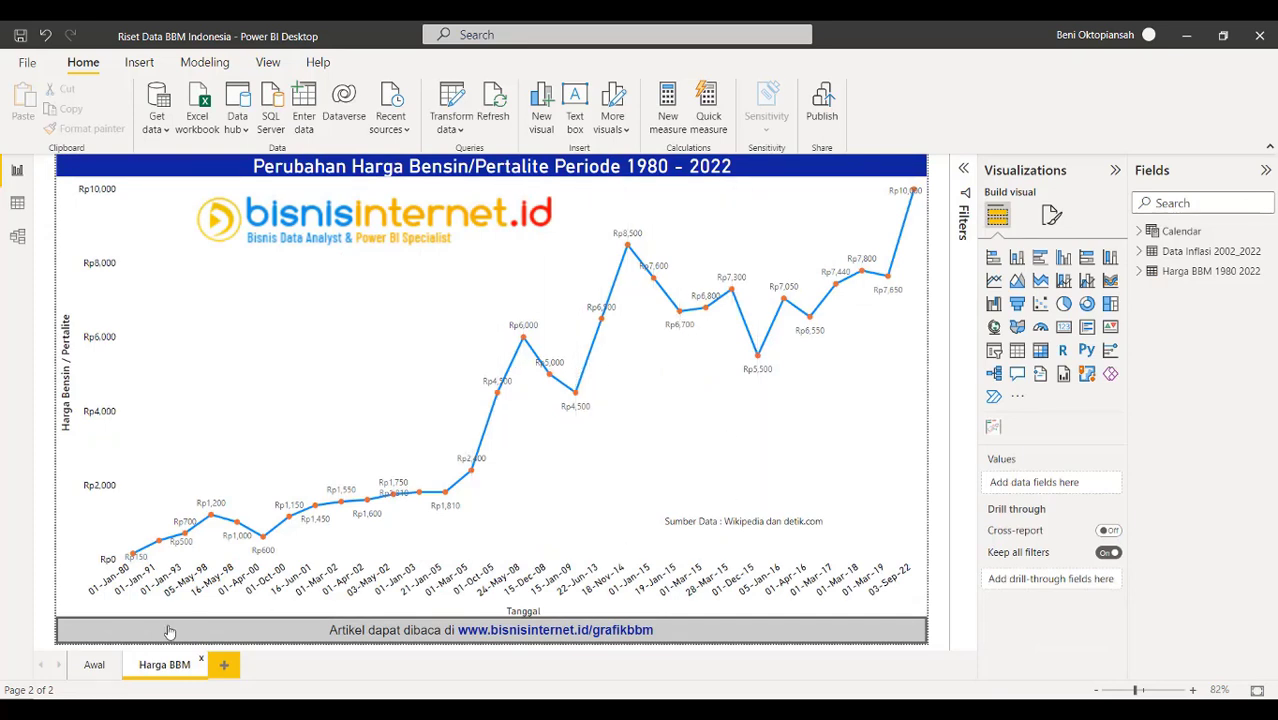
pyautogui.click(100, 668)
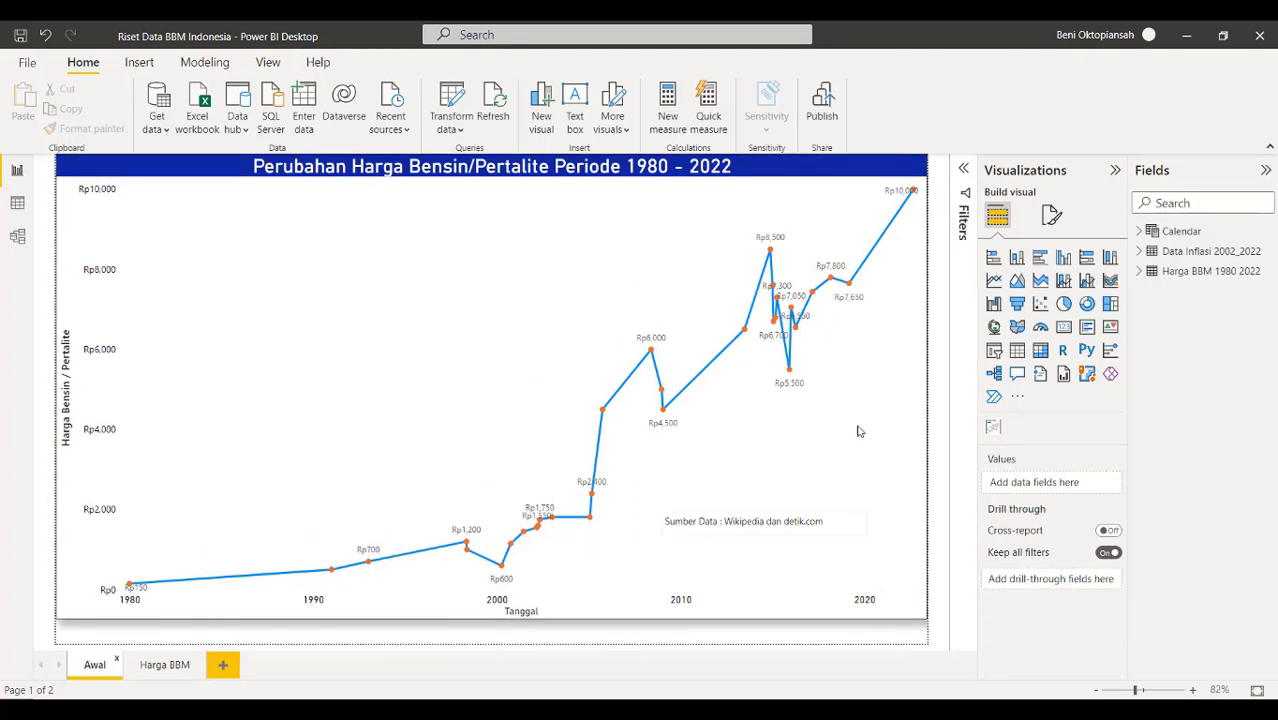
pyautogui.click(1051, 217)
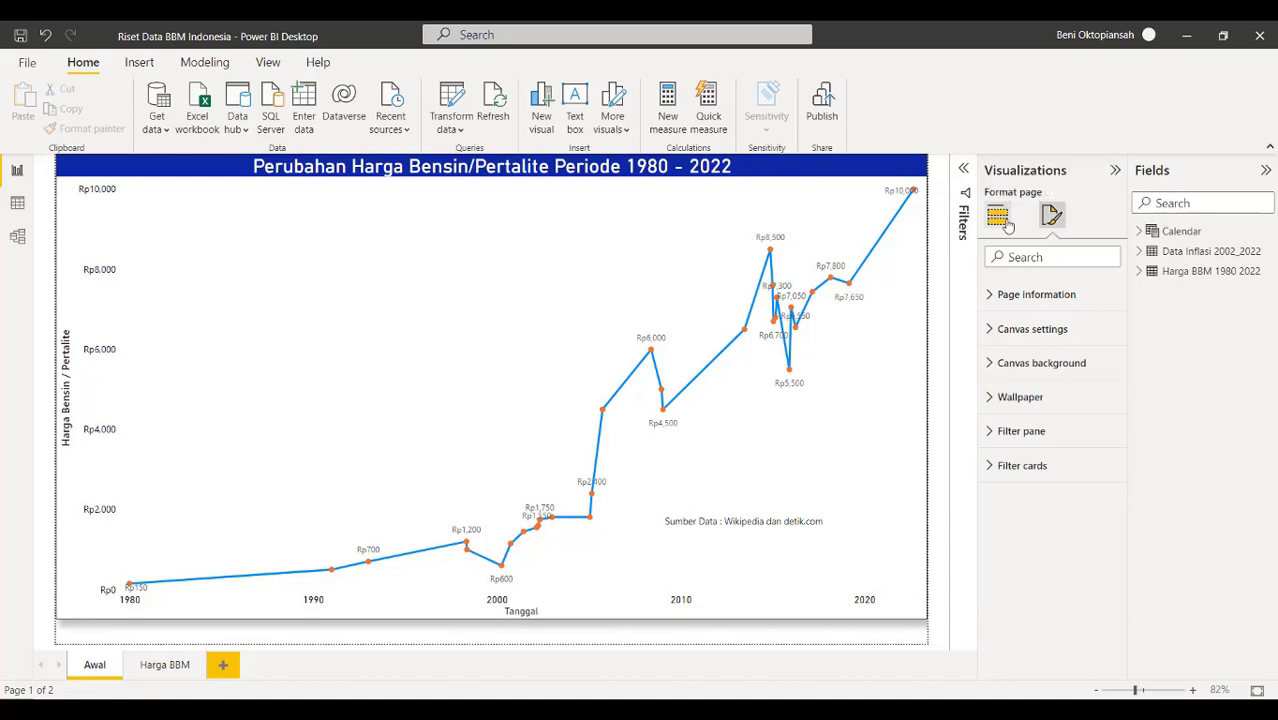
pyautogui.click(374, 410)
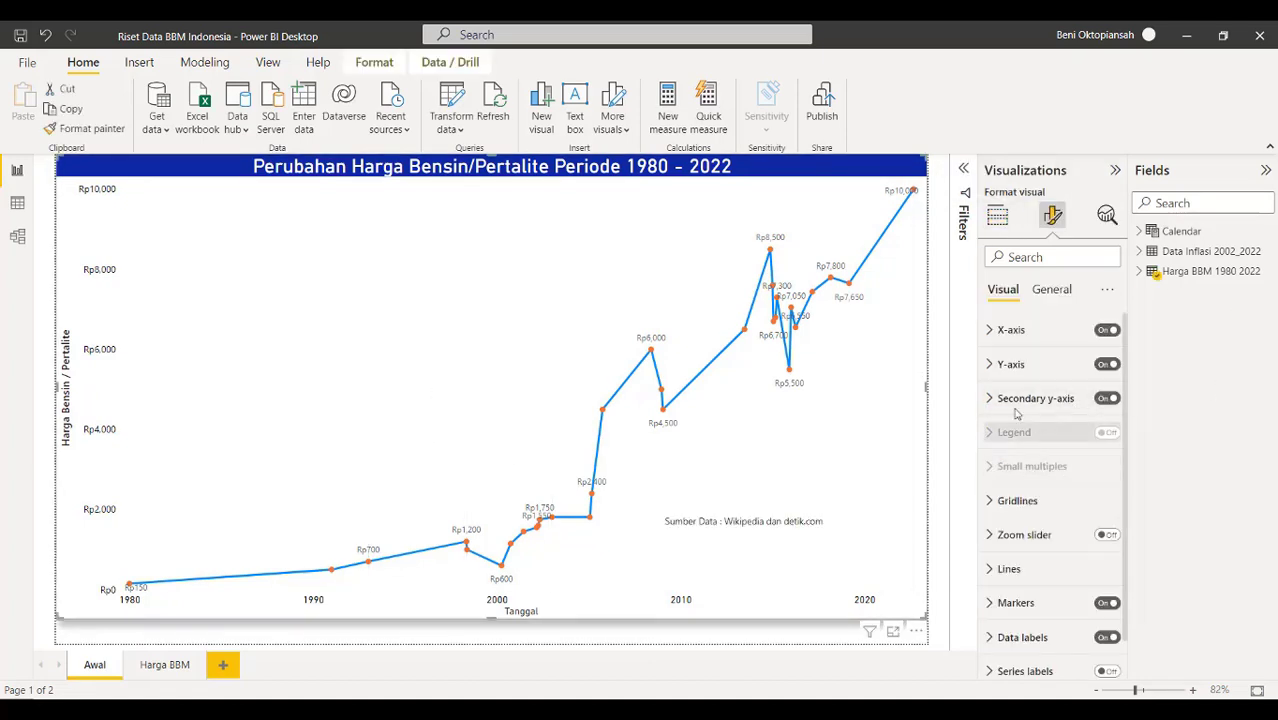
pyautogui.click(990, 366)
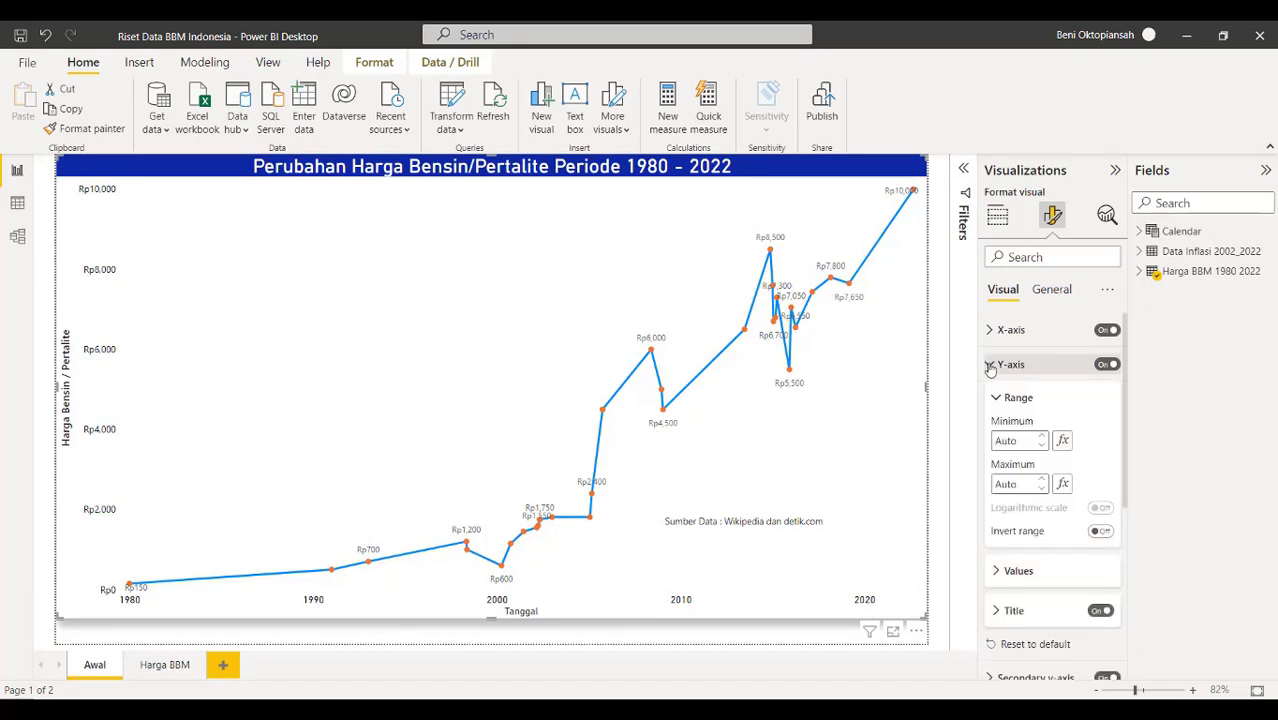
# Switch the price line chart's x-axis type from Continuous to Categorical in Format visual
pyautogui.click(990, 366)
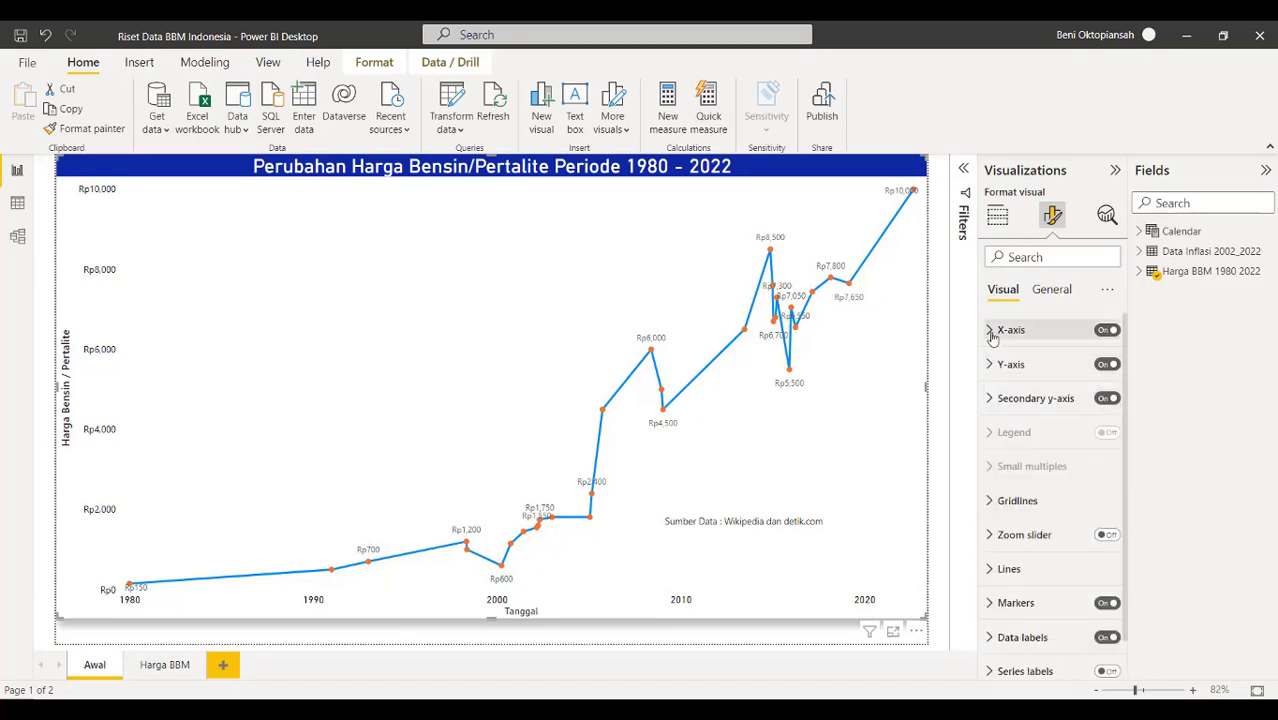
pyautogui.click(991, 333)
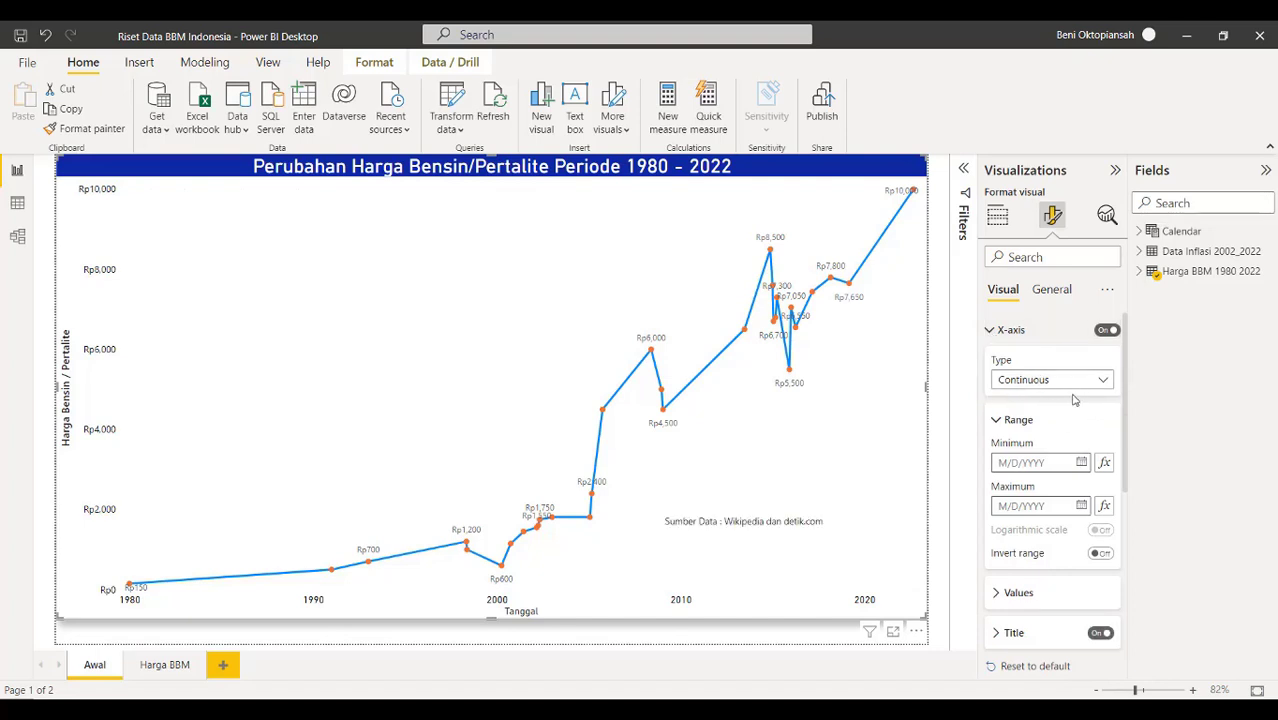
pyautogui.click(1102, 382)
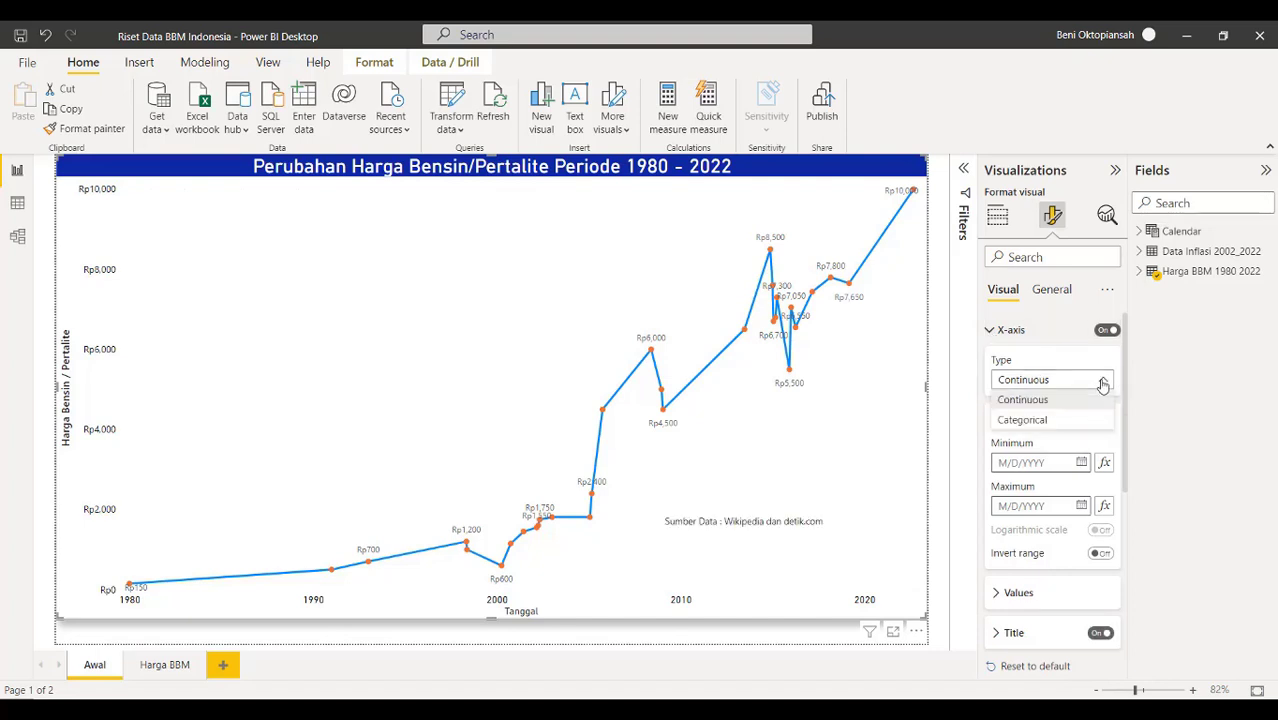
pyautogui.click(1058, 422)
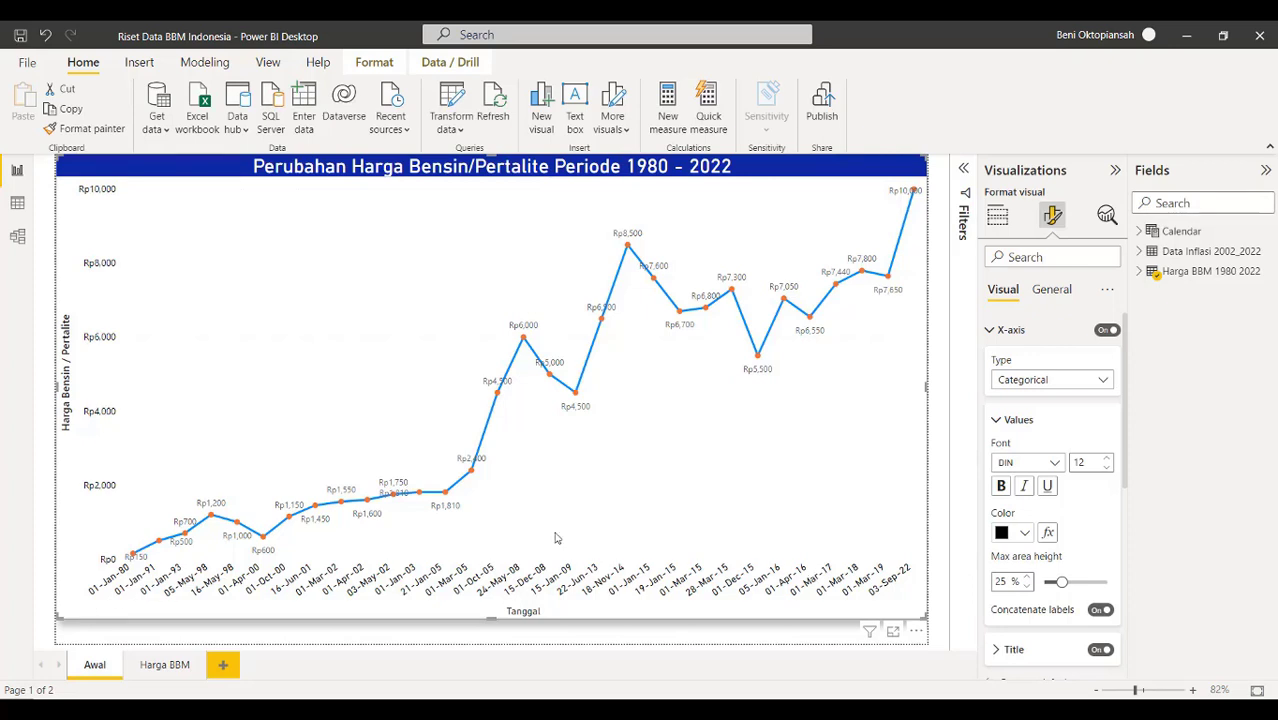
pyautogui.moveTo(476, 478)
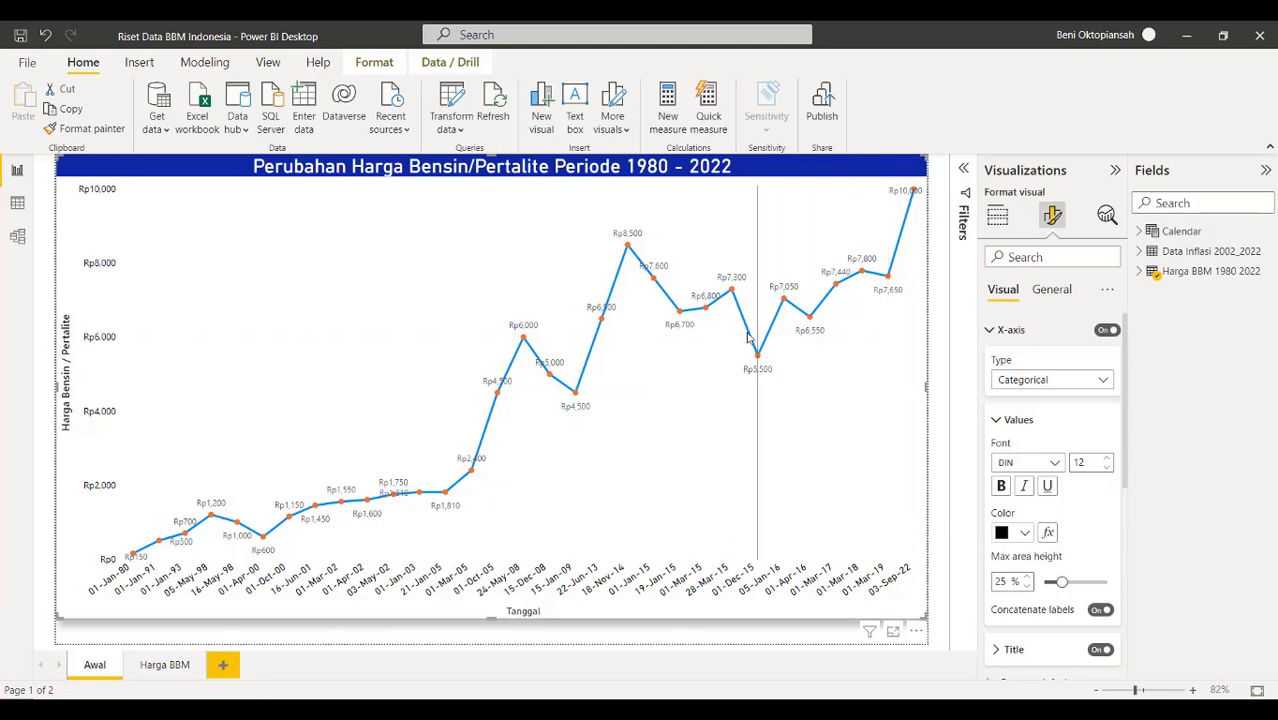
pyautogui.moveTo(757, 356)
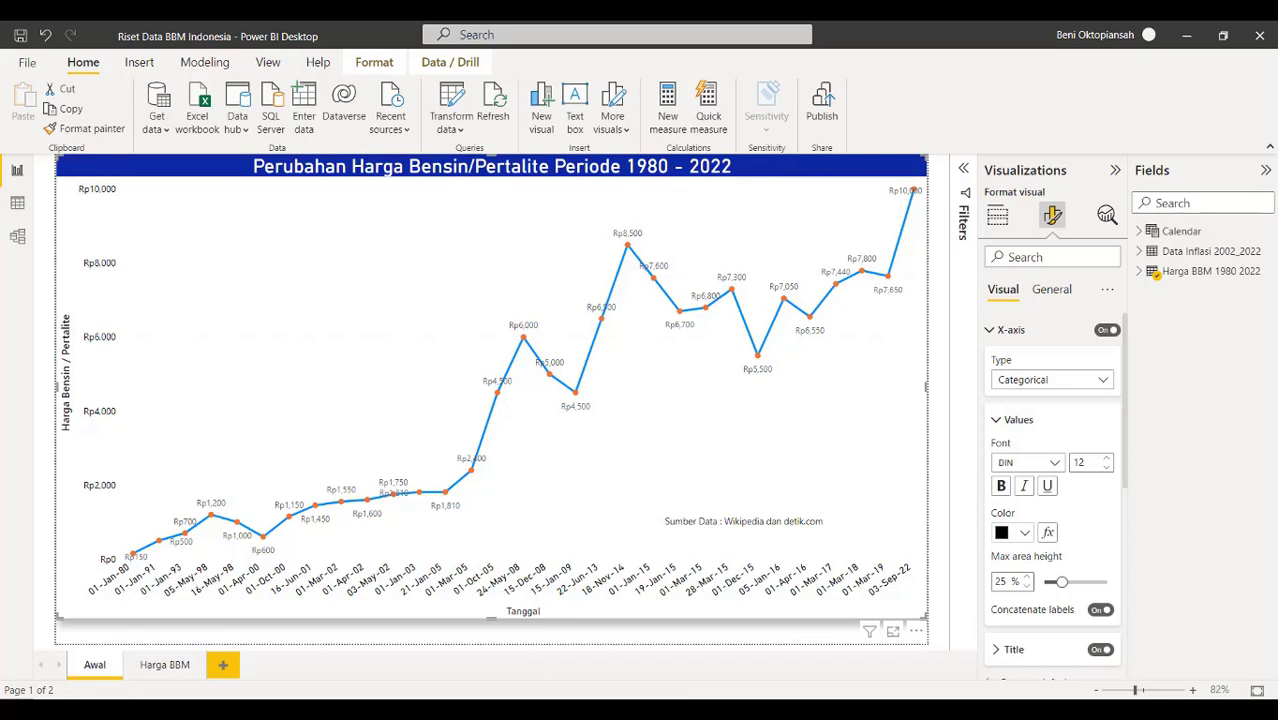
# Check the Harga BBM Indonesia sheet's dates against the Wikipedia fuel price table
pyautogui.click(733, 714)
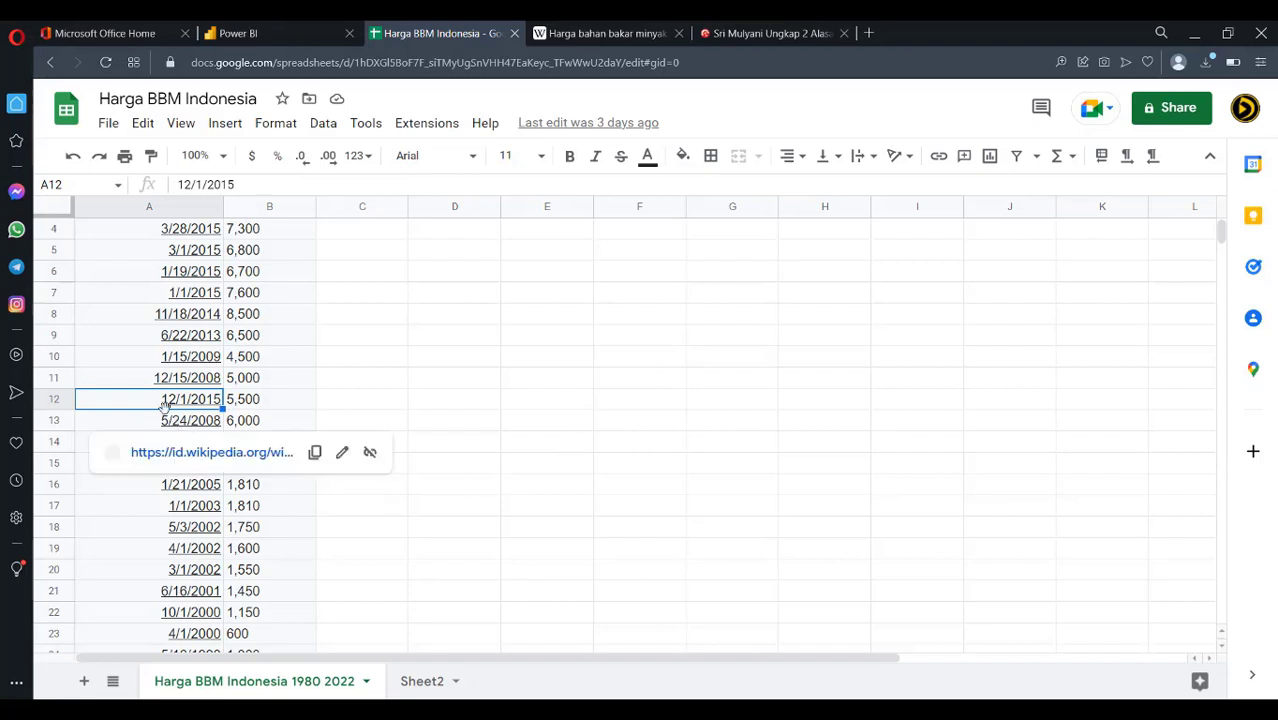
pyautogui.moveTo(165, 405)
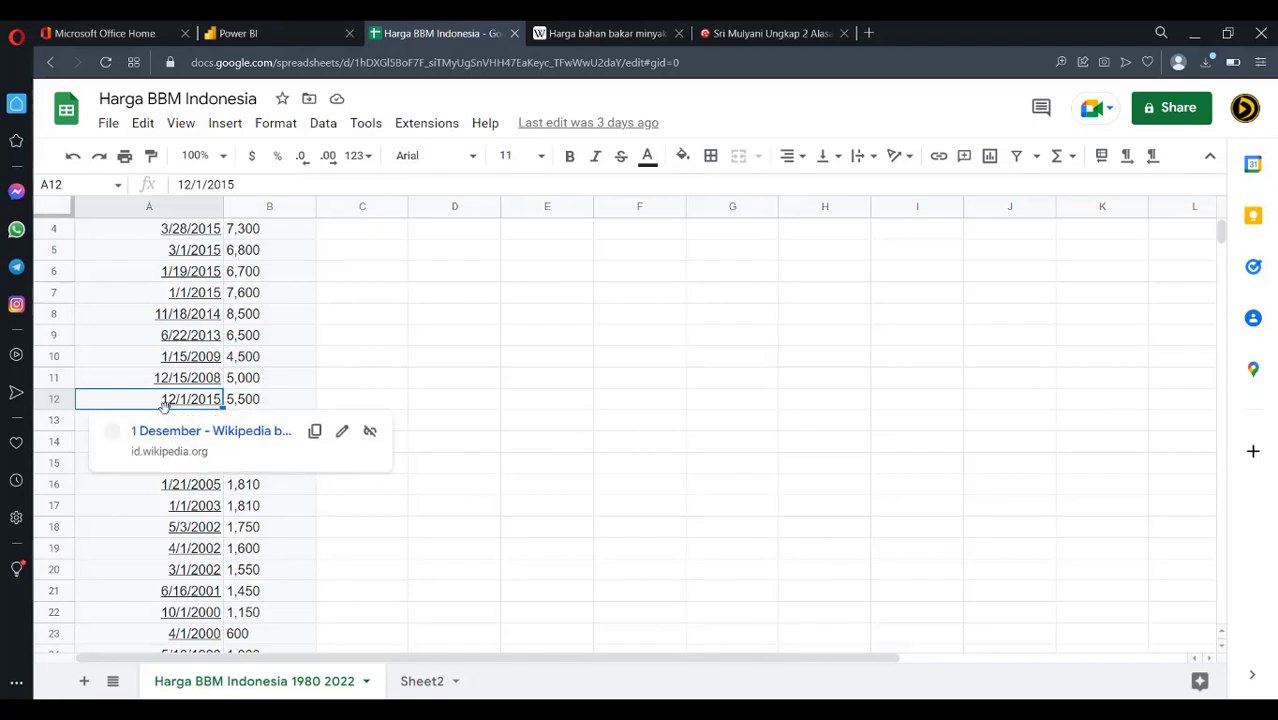
pyautogui.click(594, 36)
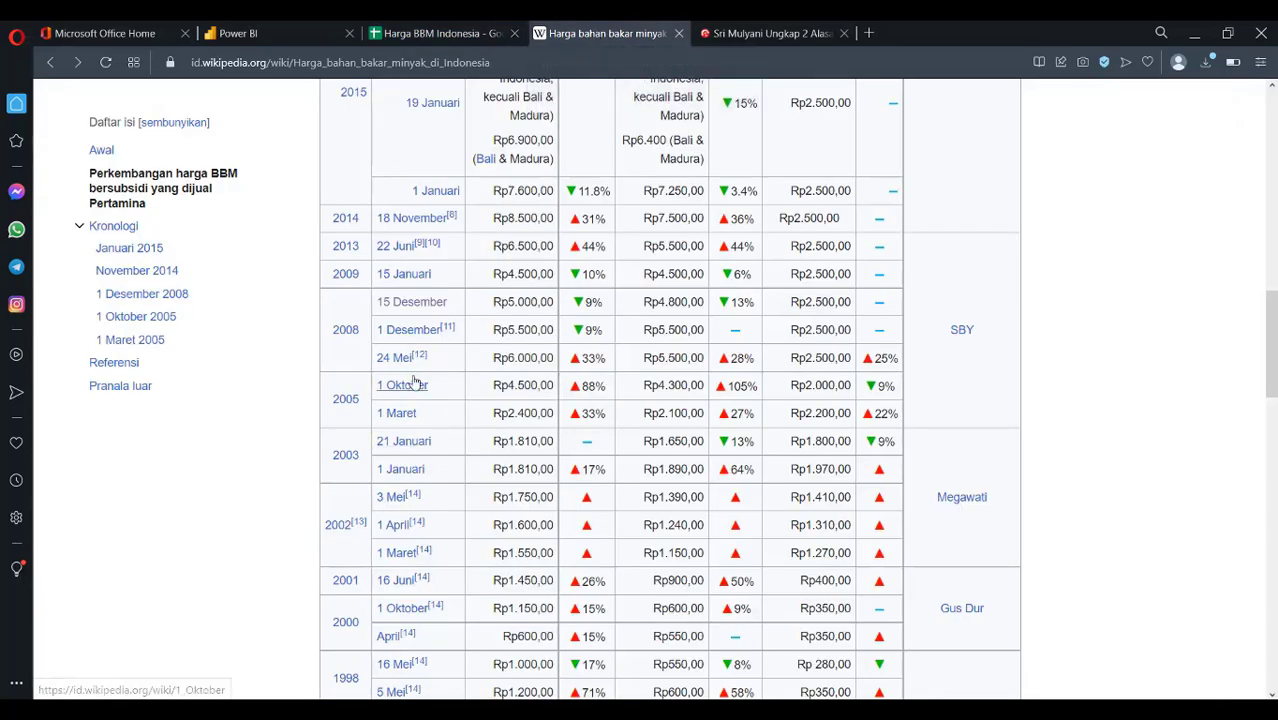
pyautogui.moveTo(350, 340)
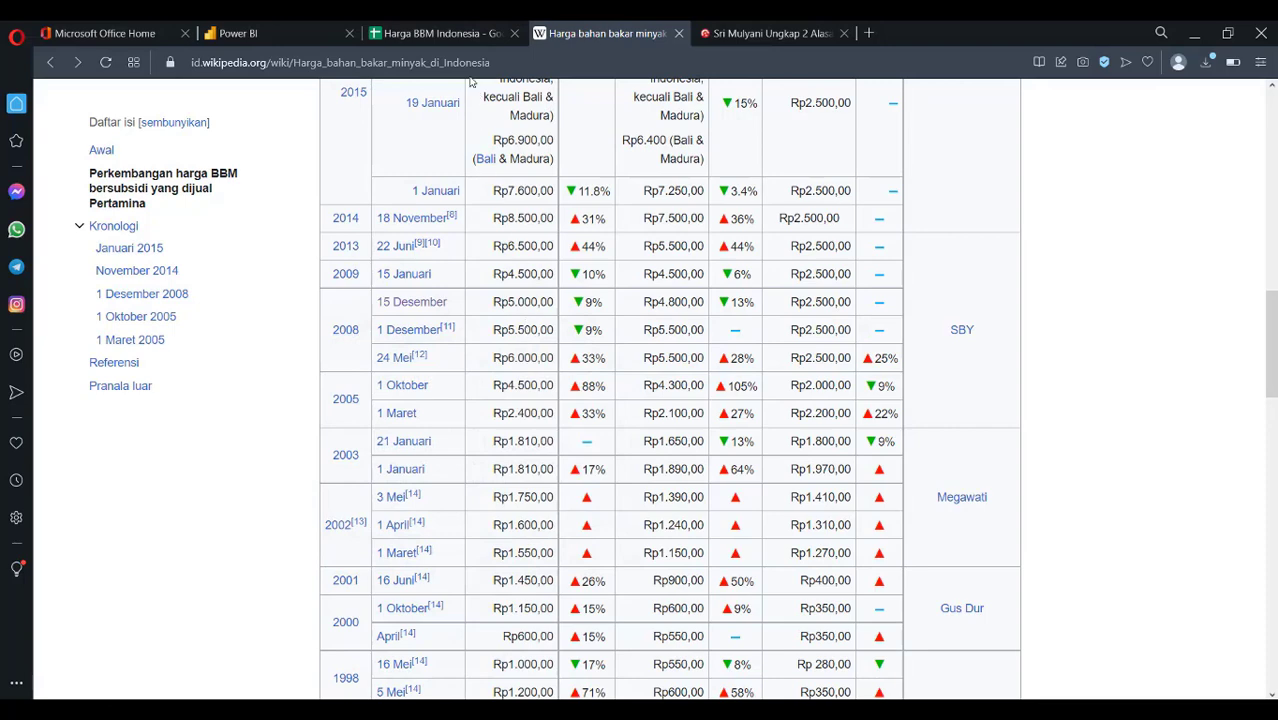
pyautogui.click(458, 33)
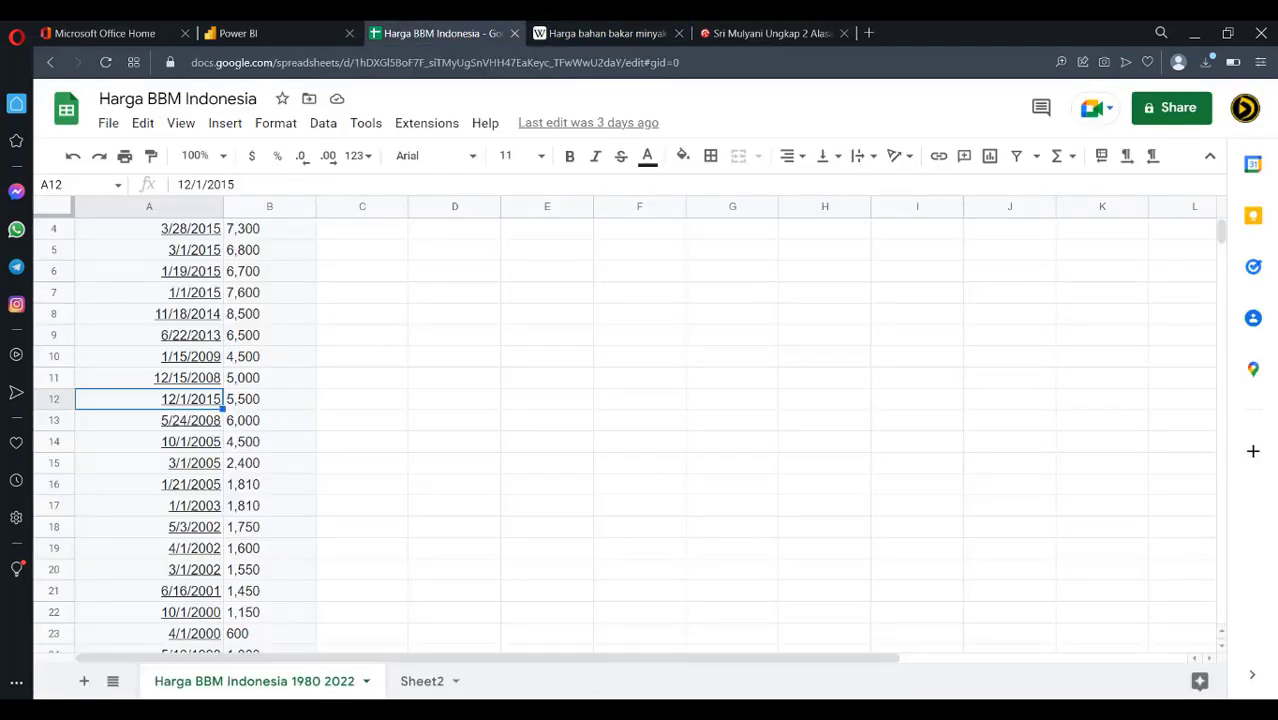
pyautogui.click(700, 710)
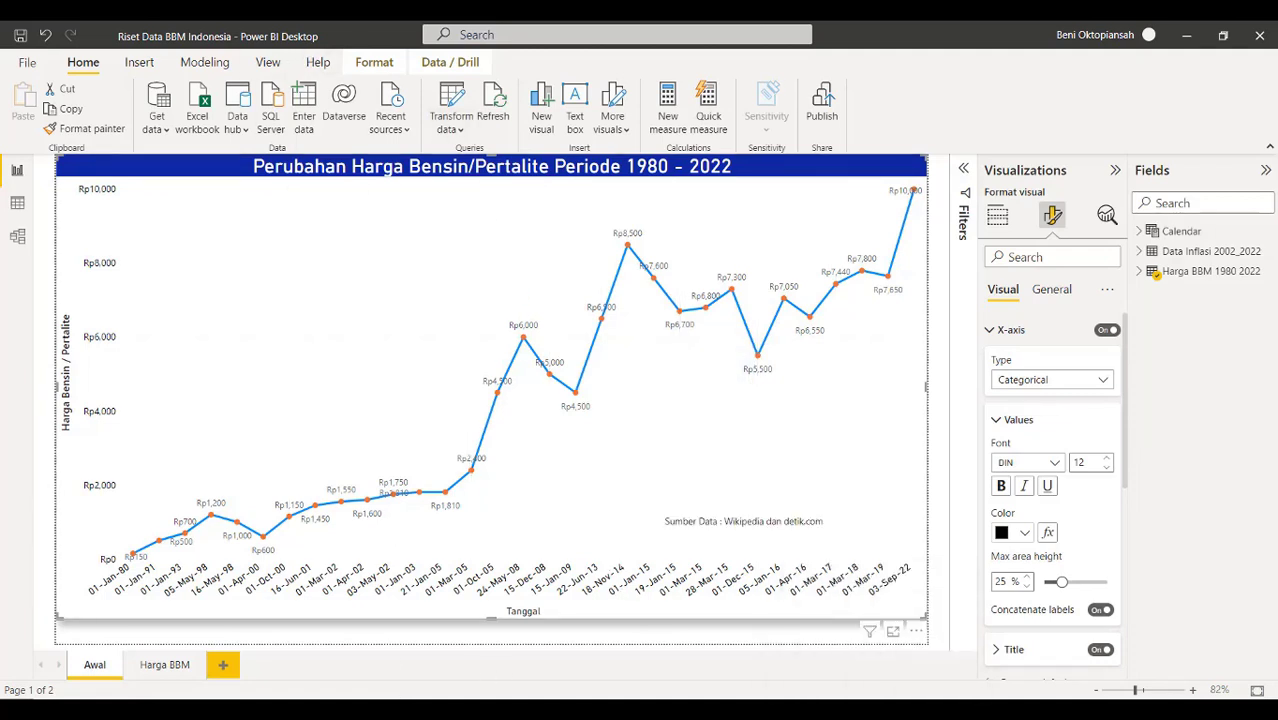
# Correct cell A12's date from 12/1/2015 to 12/1/2008
pyautogui.hotkey('alt', 'Tab')
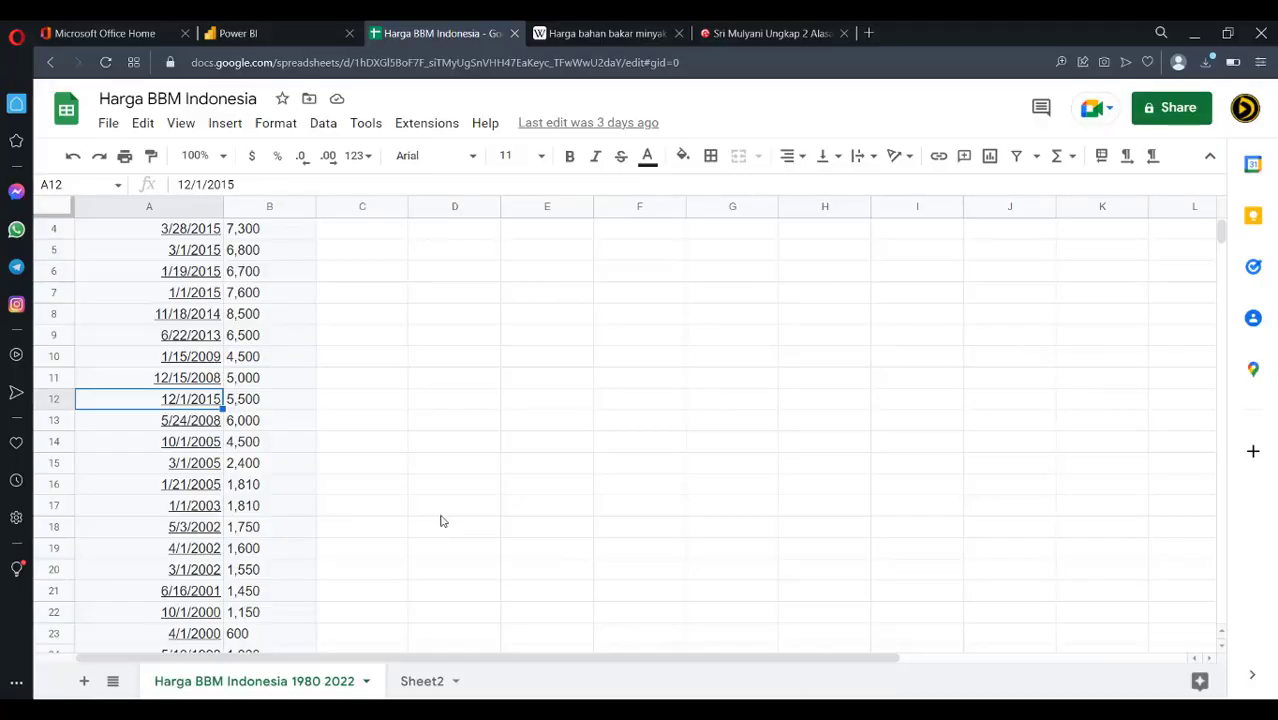
pyautogui.click(271, 185)
pyautogui.press('BackSpace')
pyautogui.press('BackSpace')
pyautogui.write('08')
pyautogui.press('Return')
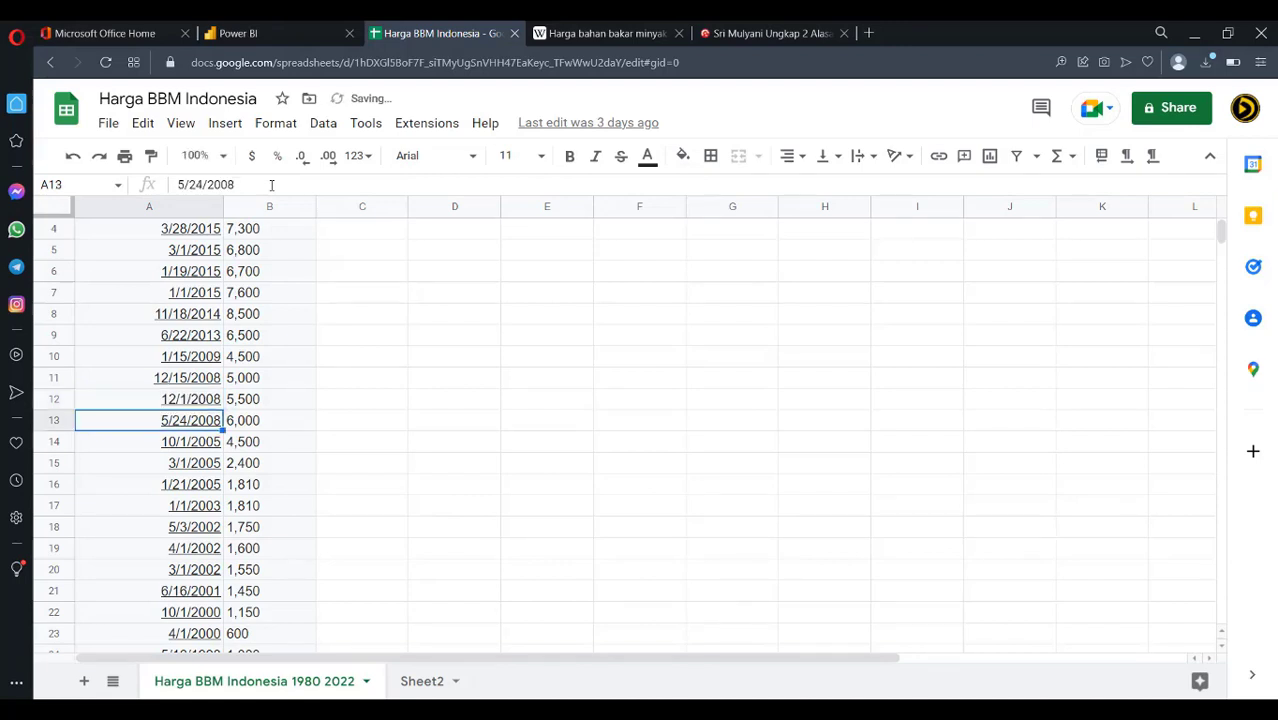
pyautogui.click(108, 124)
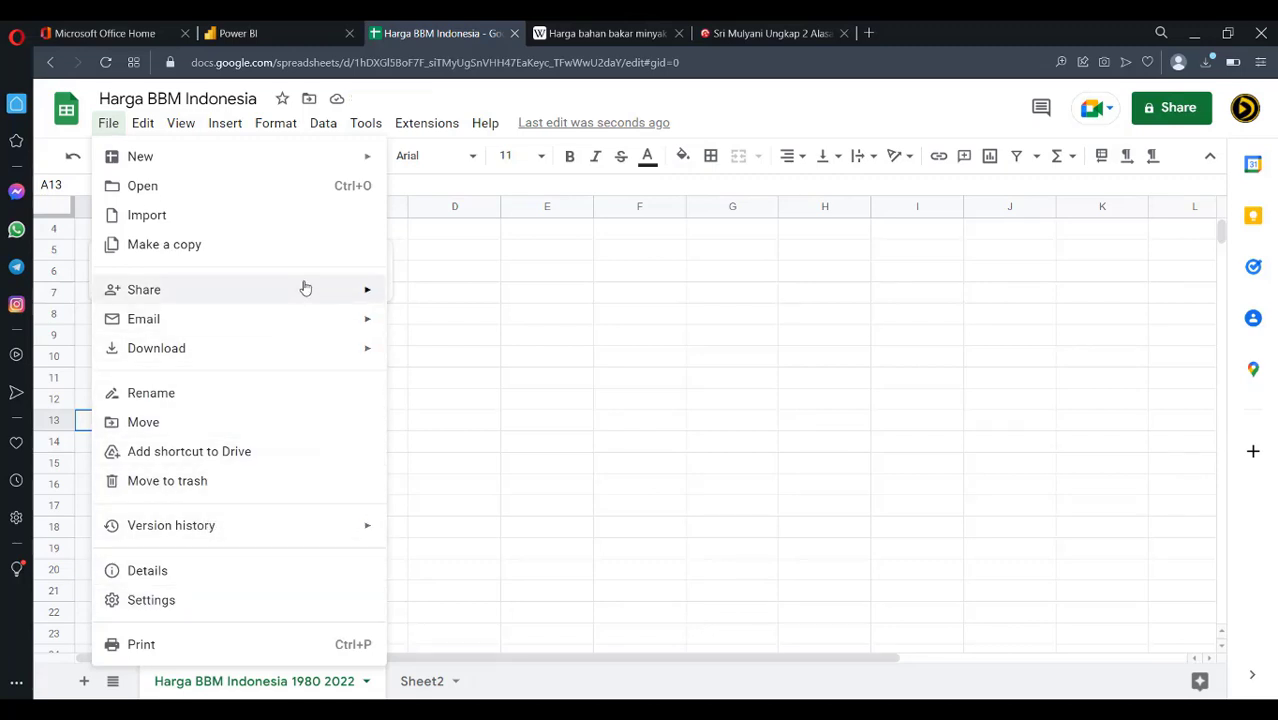
# Publish the sheet to the web as Comma-separated values (.csv), then return to Power BI Desktop
pyautogui.moveTo(305, 288)
pyautogui.click(565, 327)
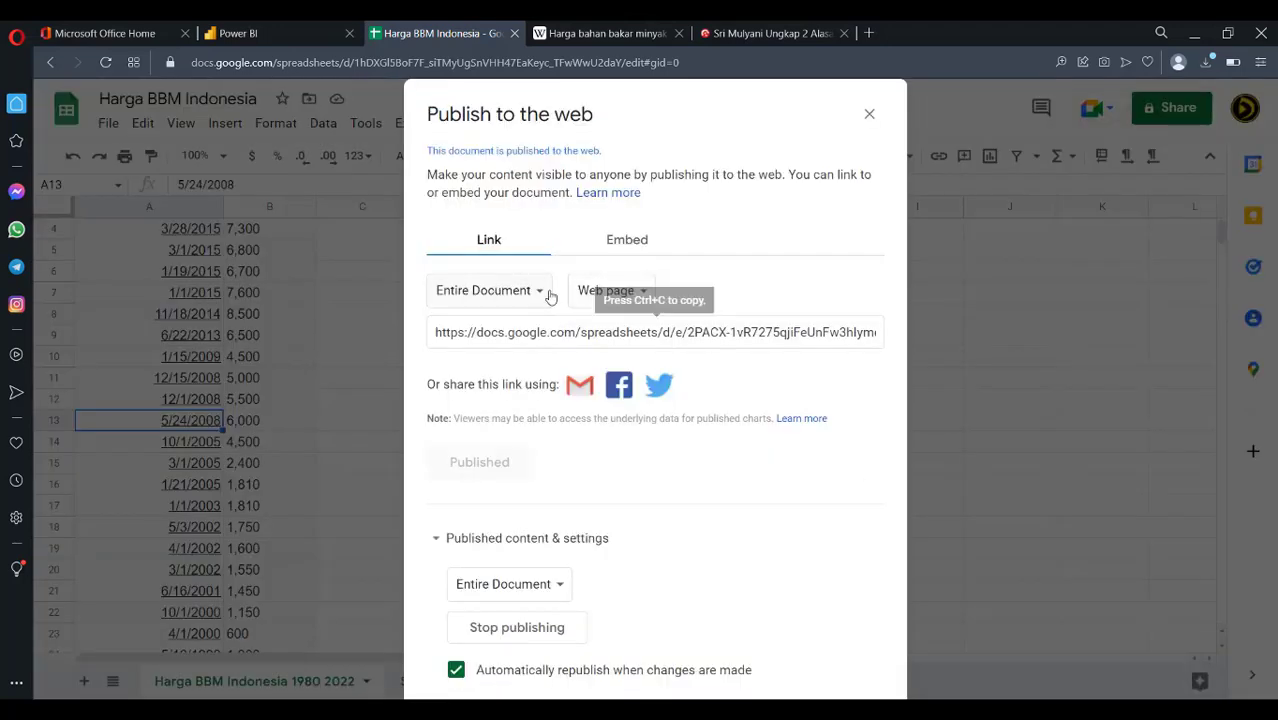
pyautogui.click(611, 290)
pyautogui.click(616, 320)
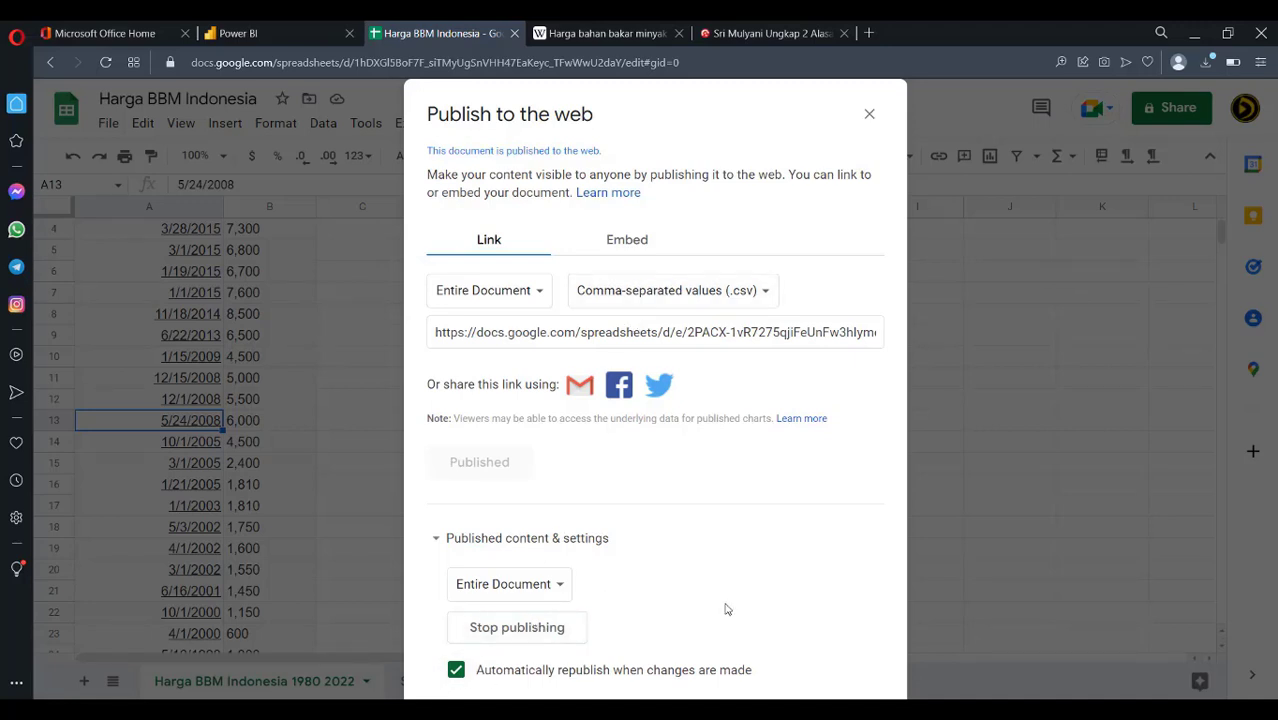
pyautogui.click(869, 115)
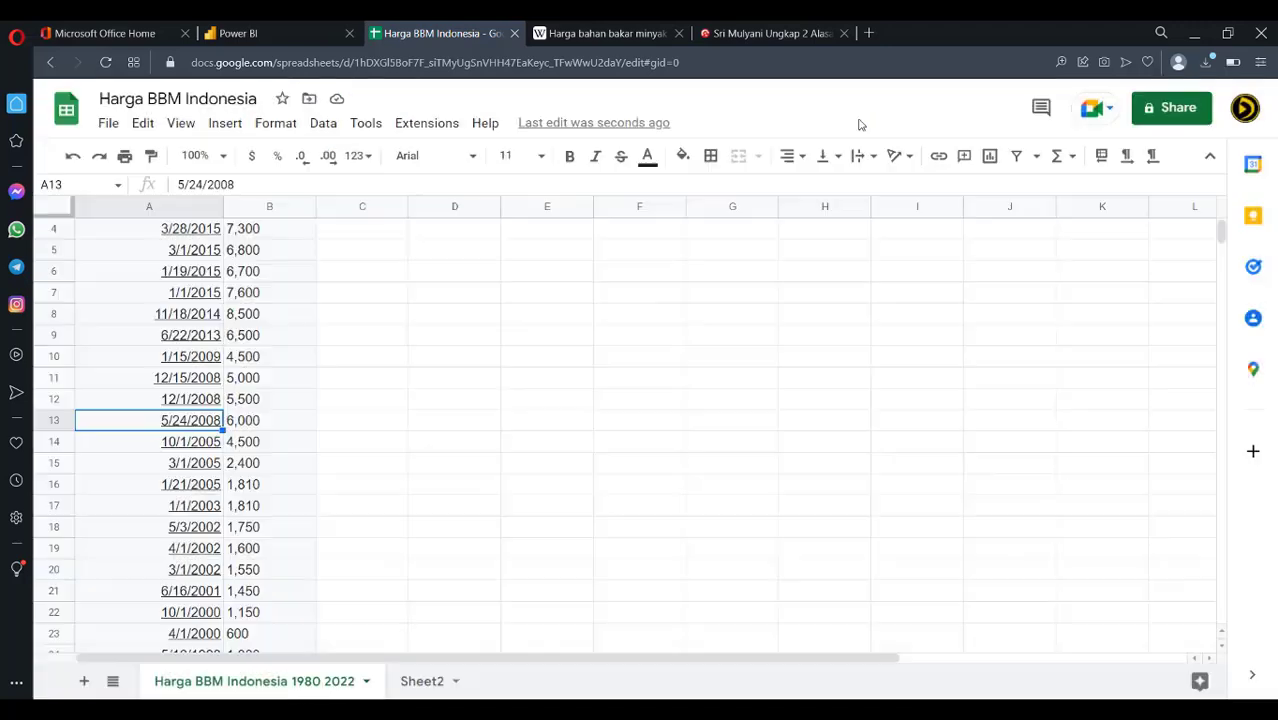
pyautogui.click(269, 35)
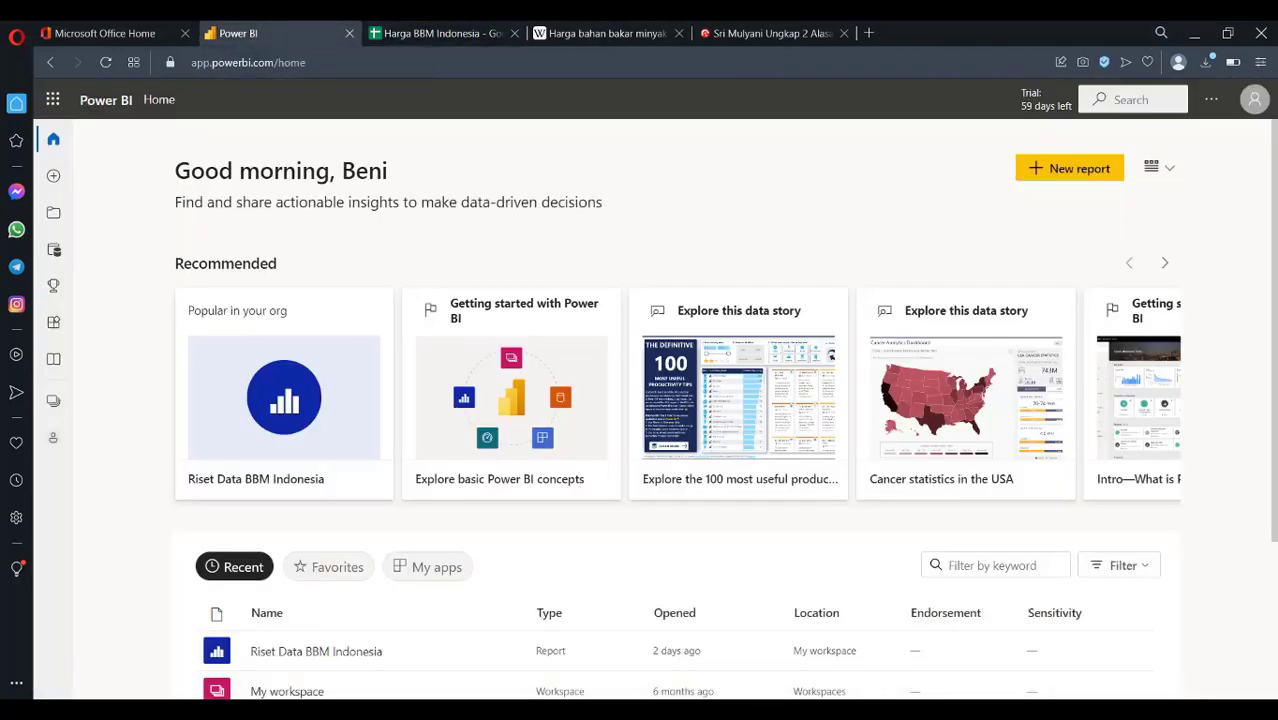
pyautogui.hotkey('alt', 'Tab')
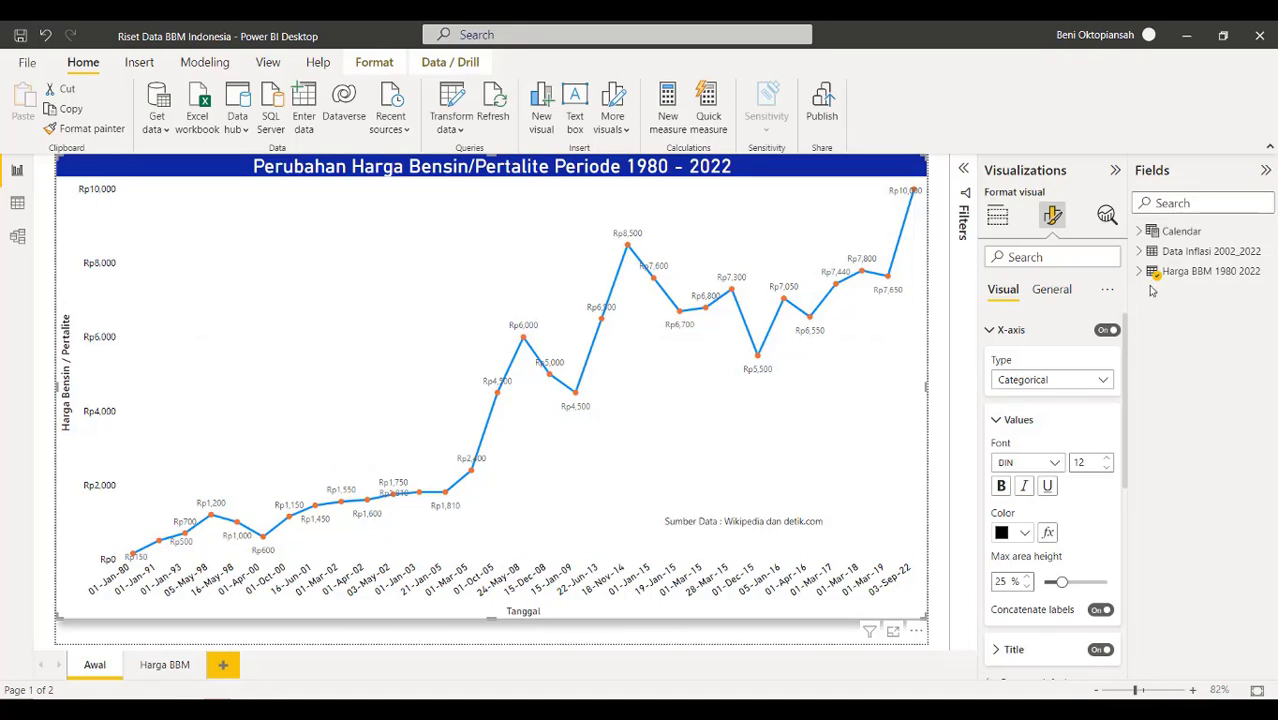
# Refresh the Harga BBM 1980 2022 table so the chart plots the corrected 01-Dec-08 price
pyautogui.click(1198, 273)
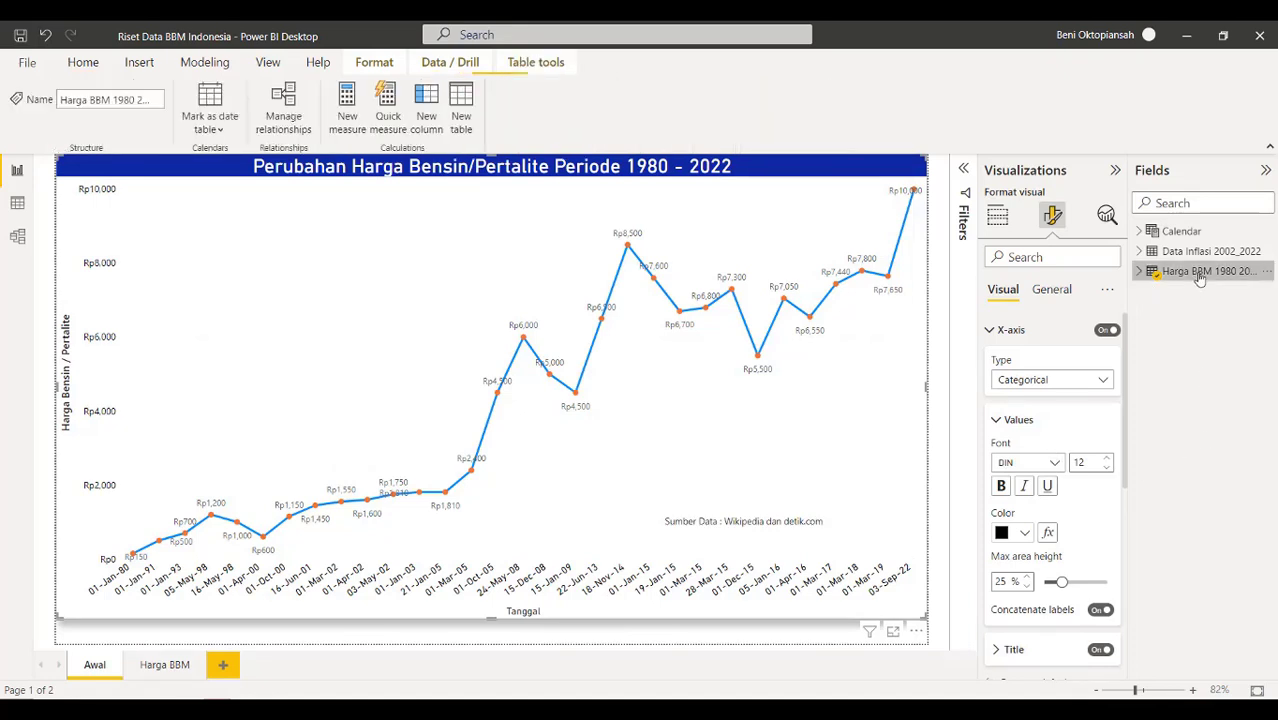
pyautogui.click(17, 204)
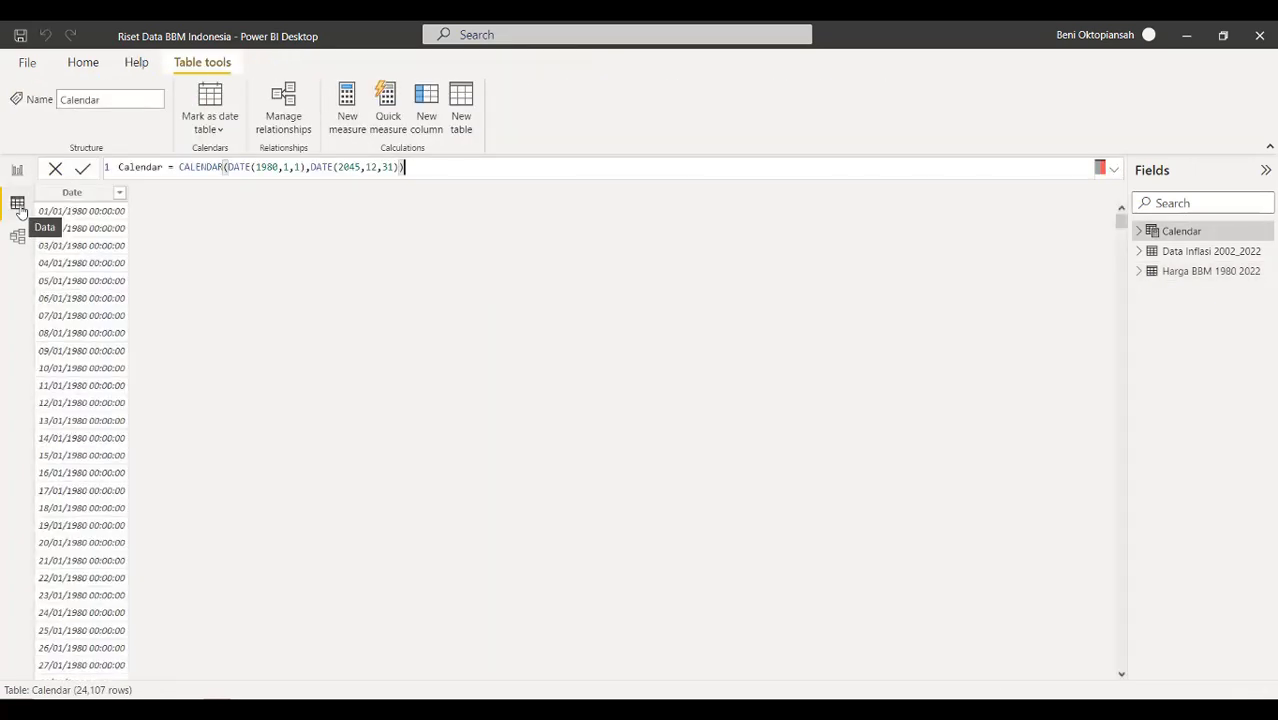
pyautogui.click(17, 170)
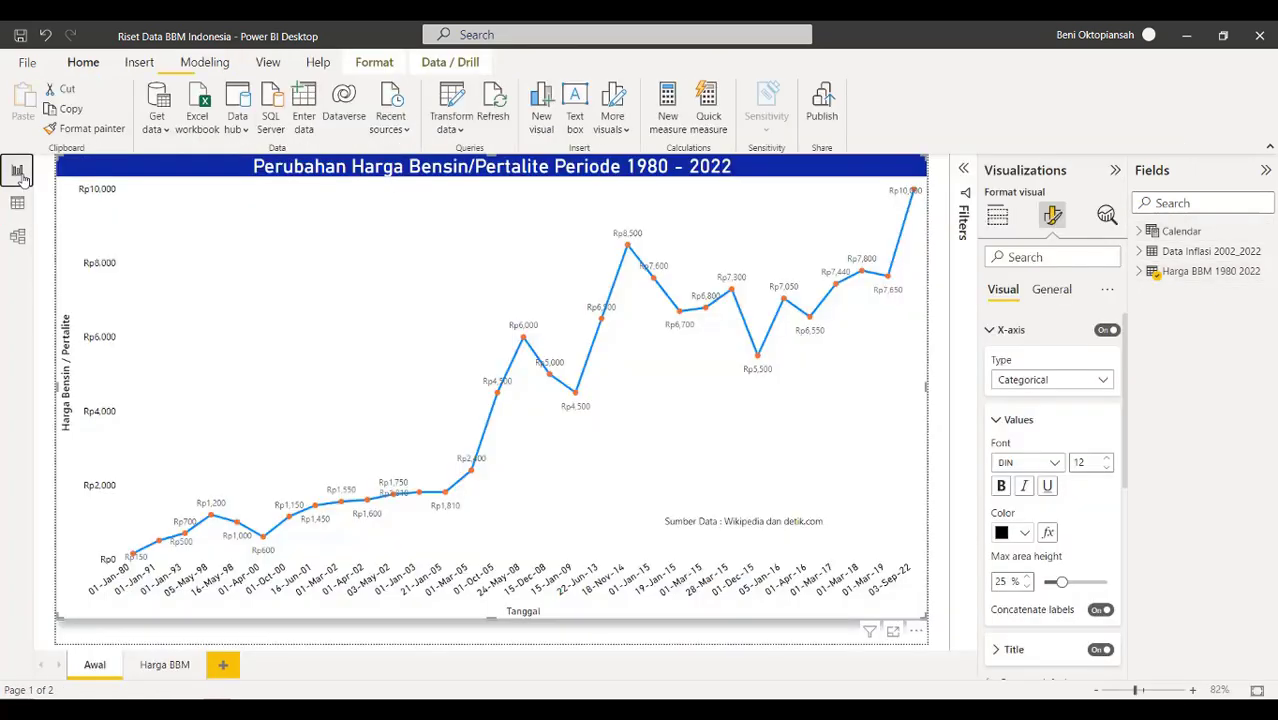
pyautogui.click(1197, 252)
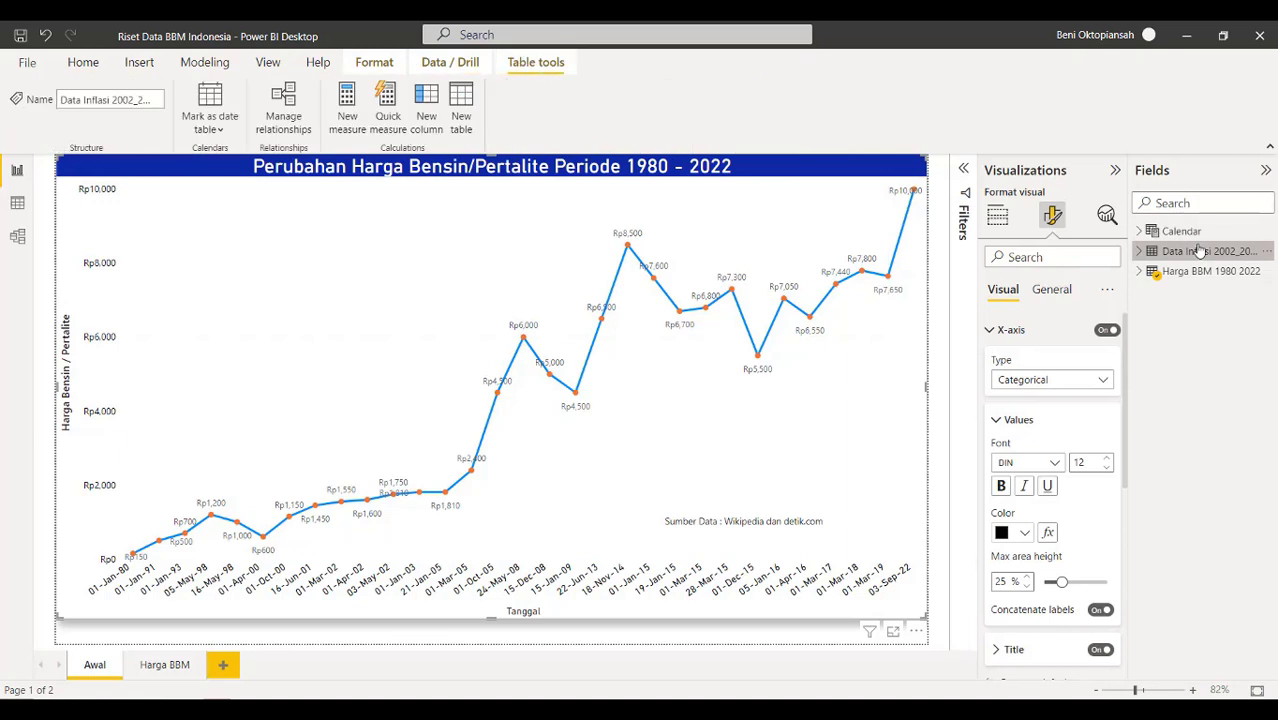
pyautogui.click(1200, 276)
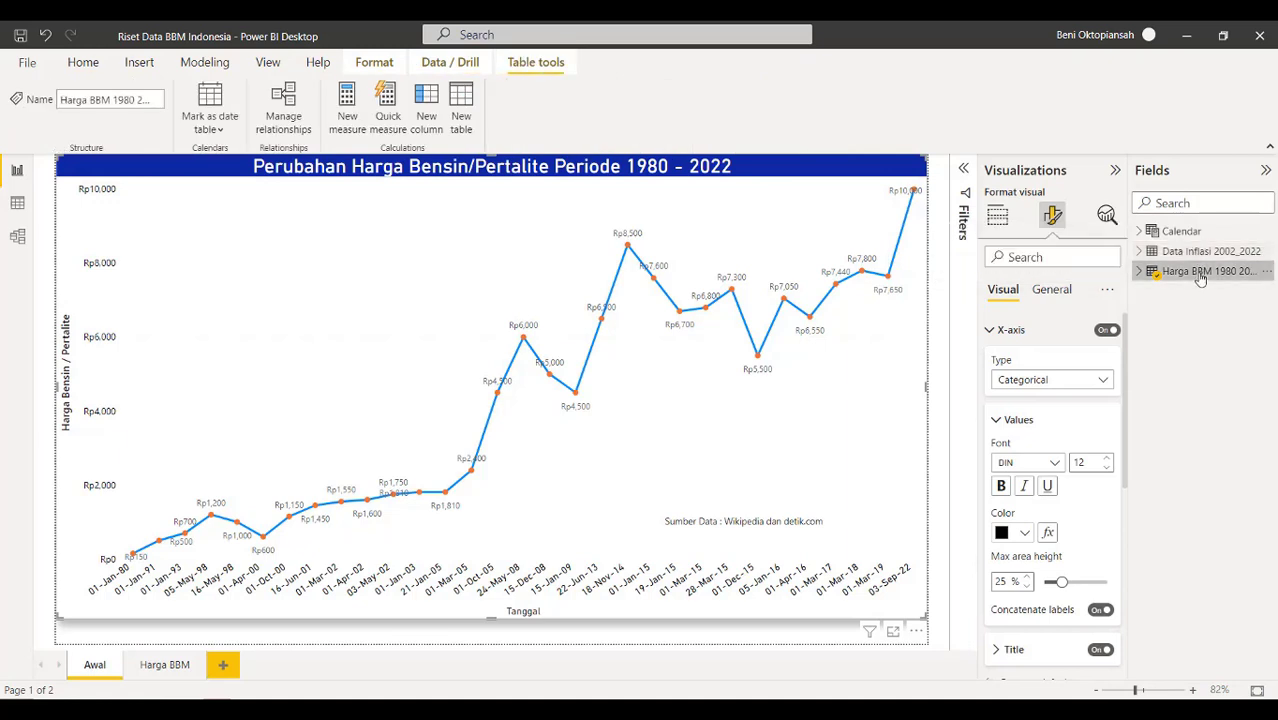
pyautogui.click(1266, 271)
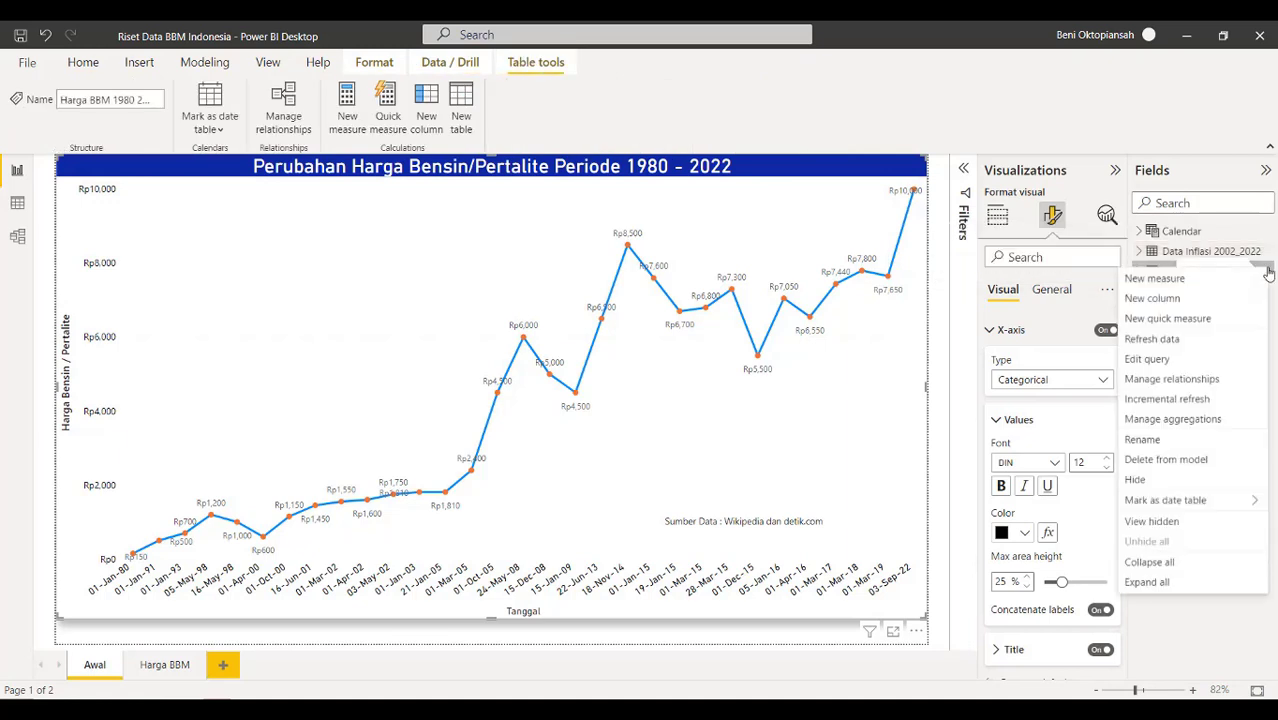
pyautogui.click(1204, 349)
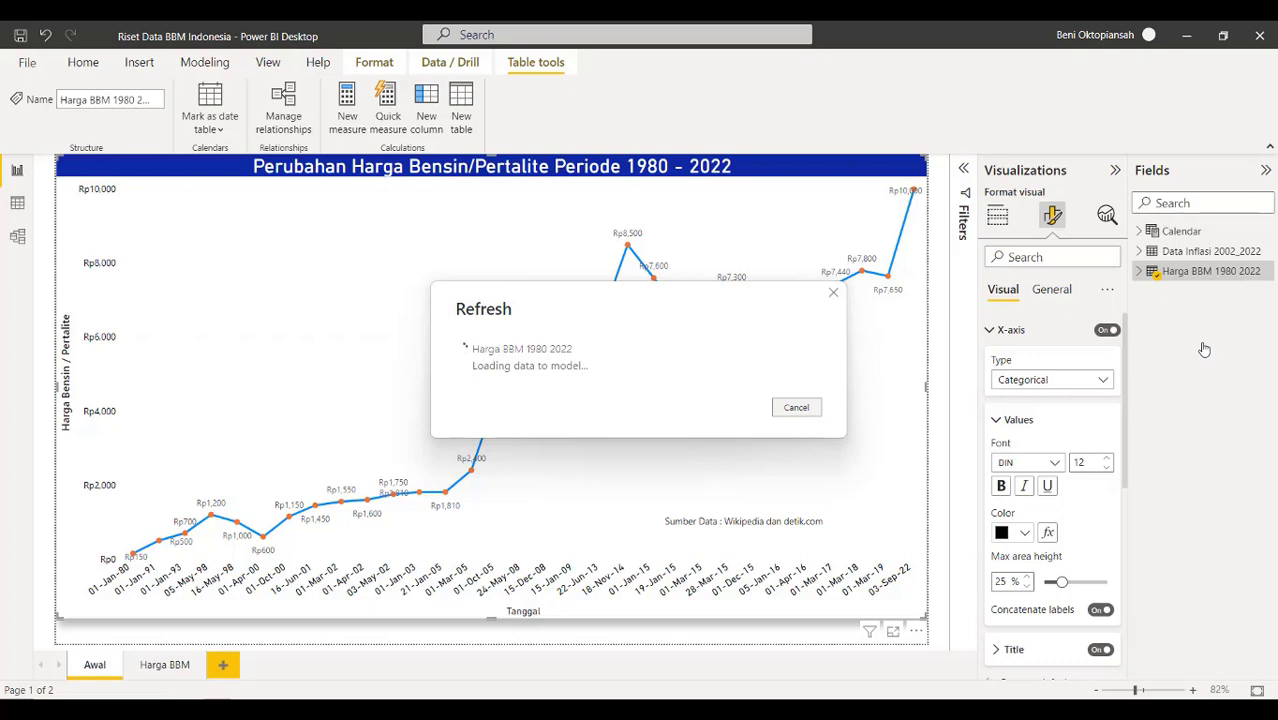
pyautogui.tripleClick(697, 320)
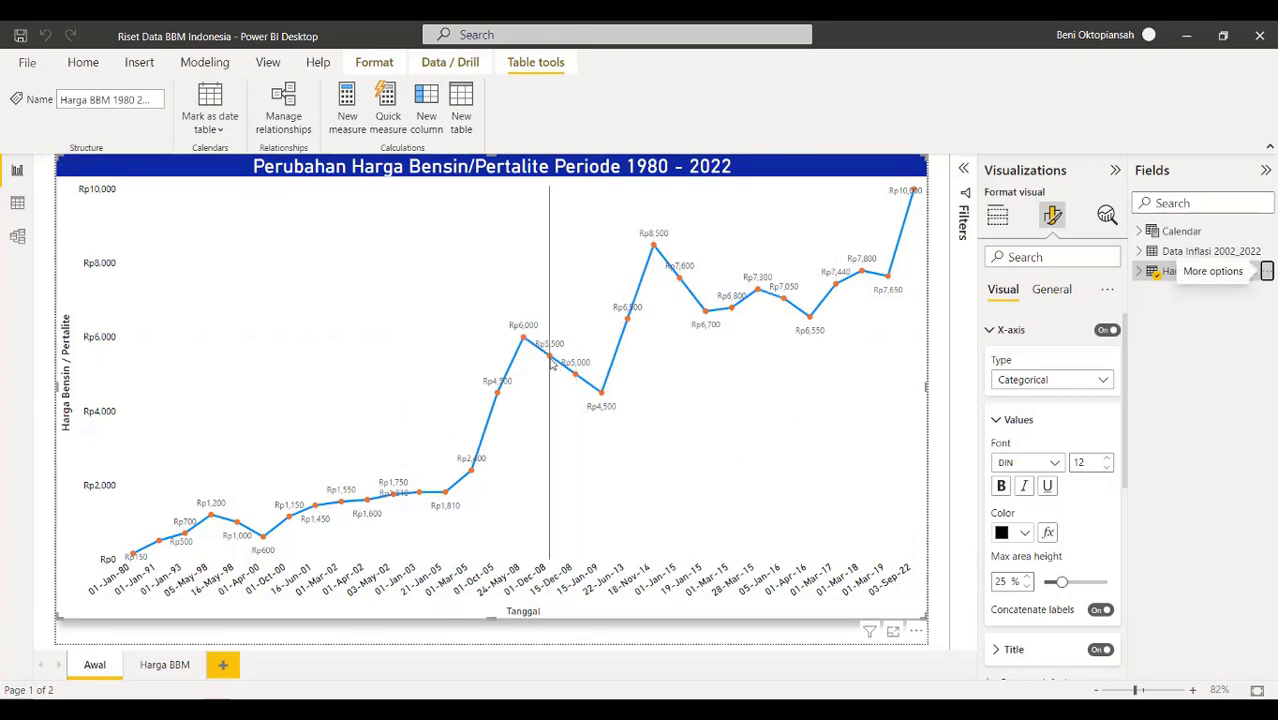
pyautogui.moveTo(551, 364)
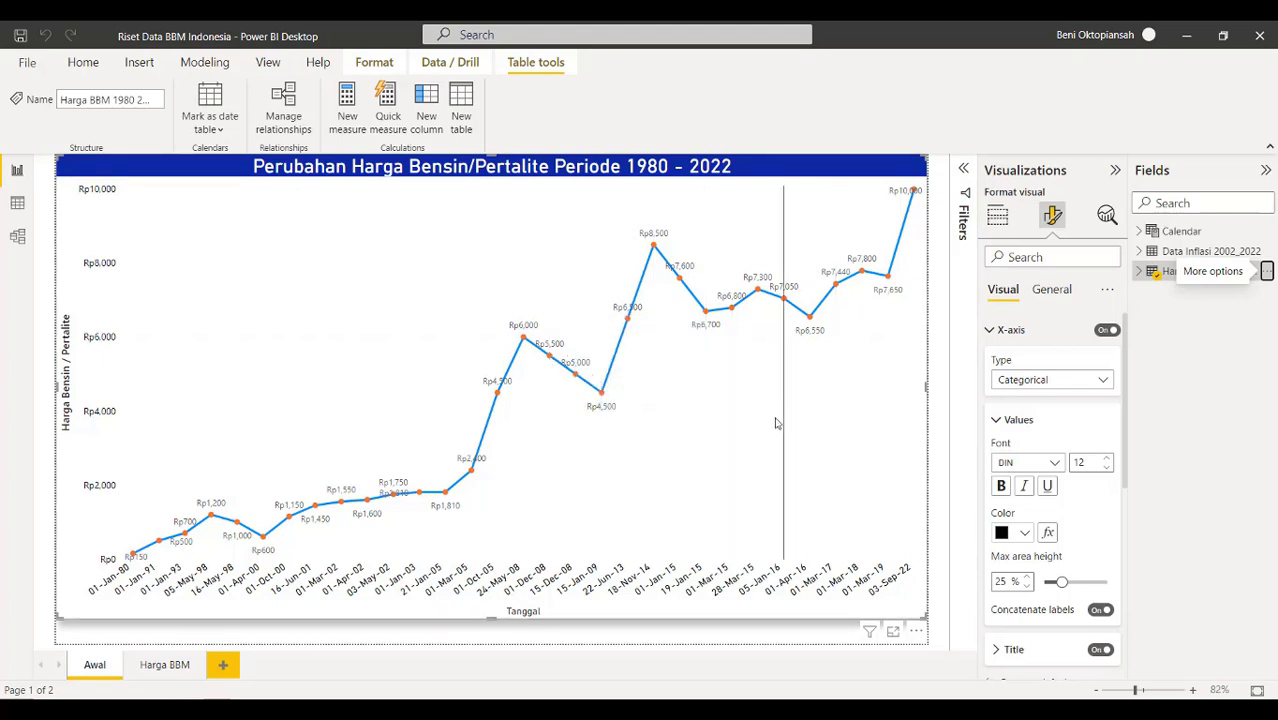
pyautogui.moveTo(776, 423)
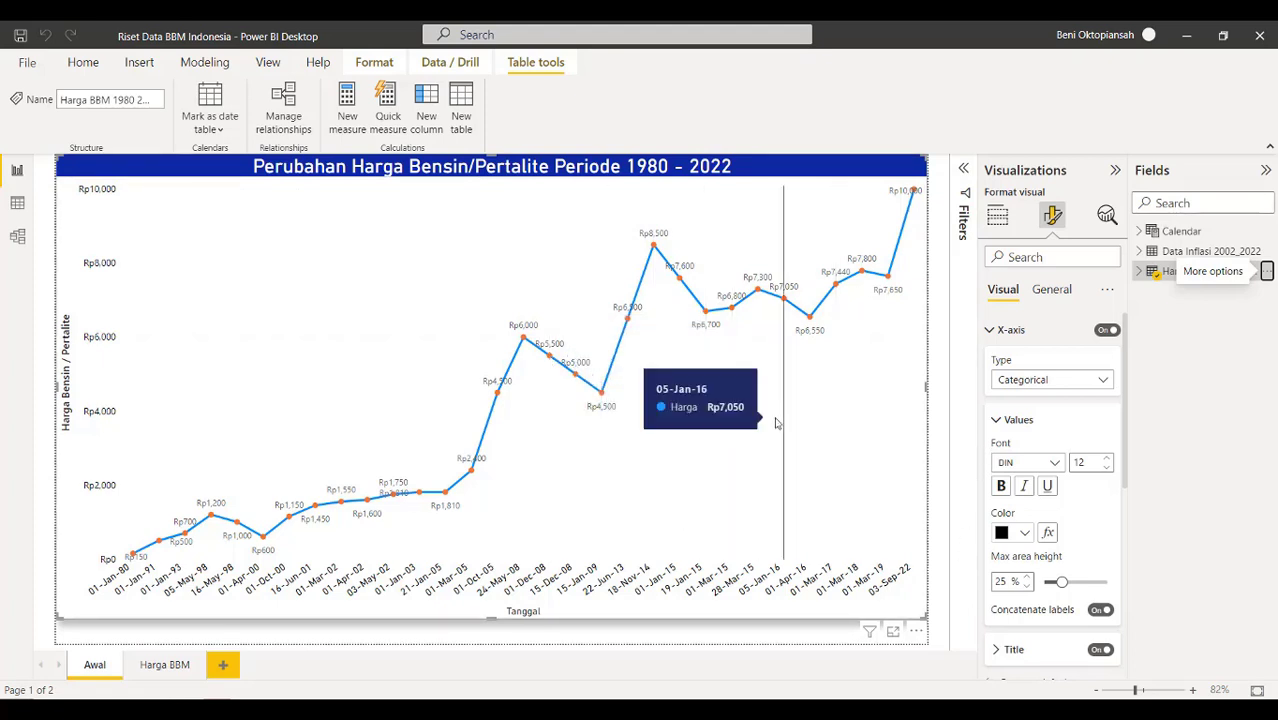
# Insert the 'Logo Bisnis Internet id' image on the Awal page, resize it, and place it at the chart's upper left
pyautogui.click(155, 670)
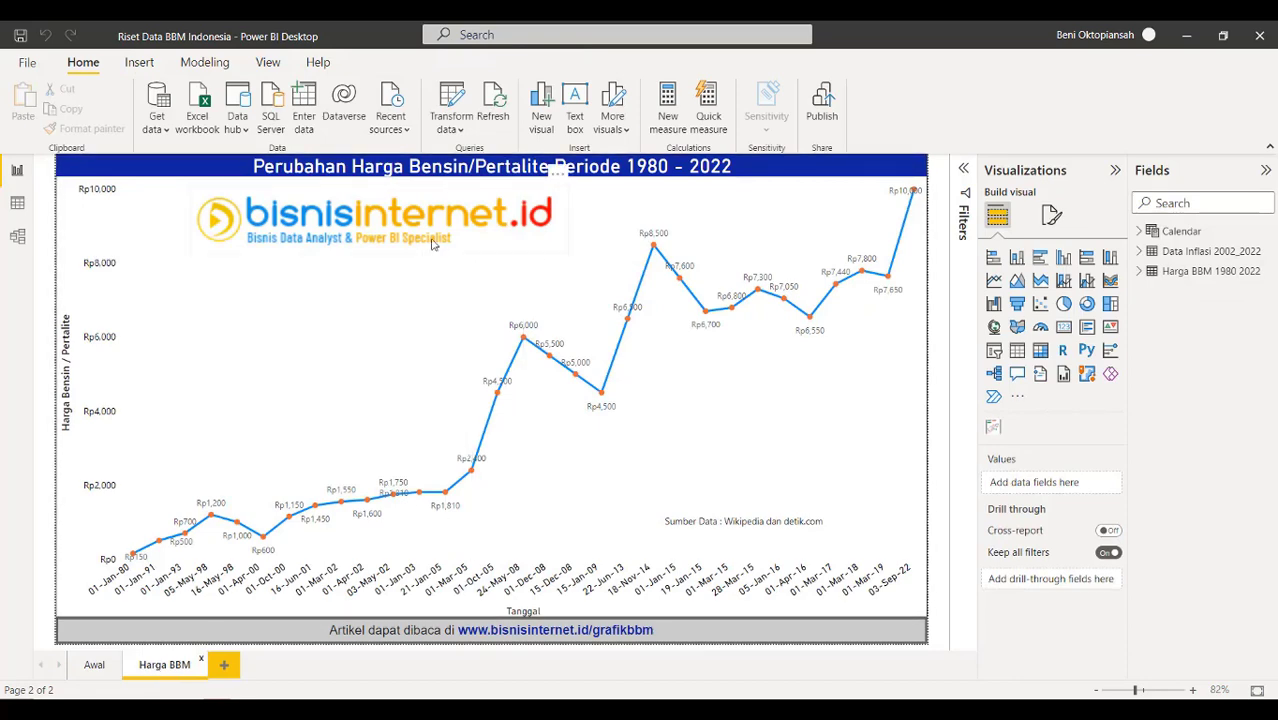
pyautogui.click(93, 665)
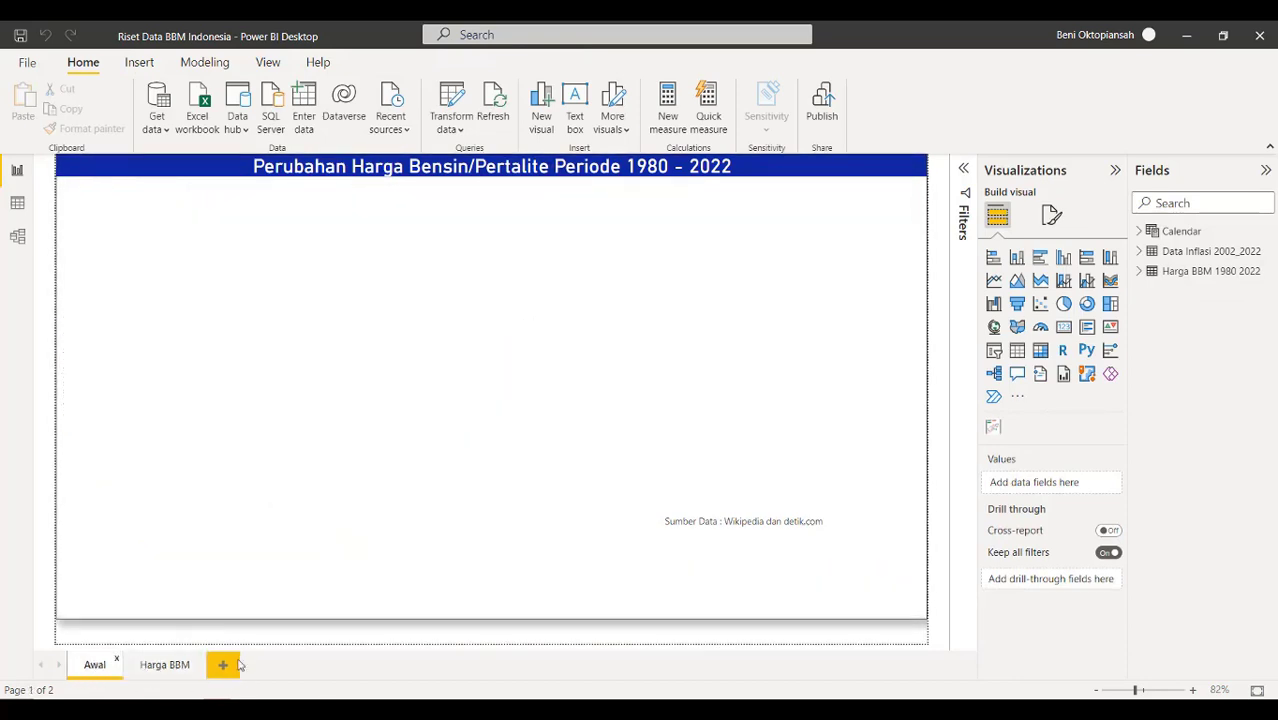
pyautogui.click(139, 63)
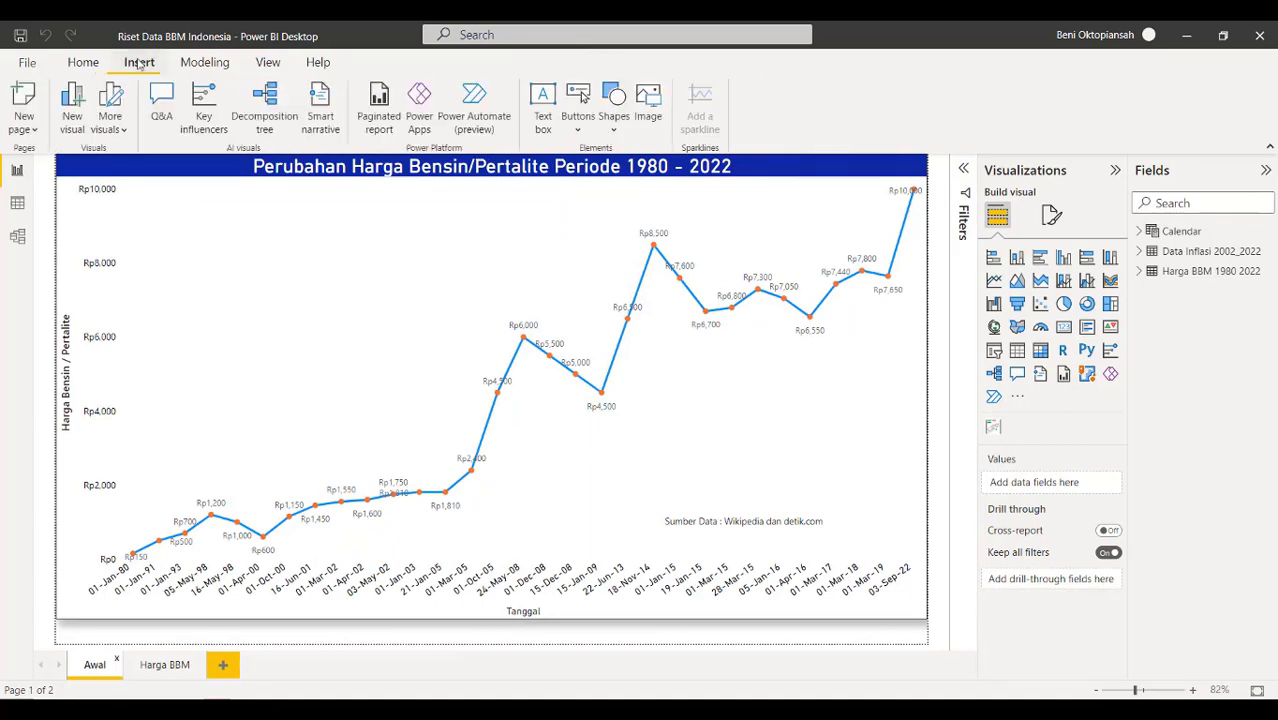
pyautogui.click(646, 115)
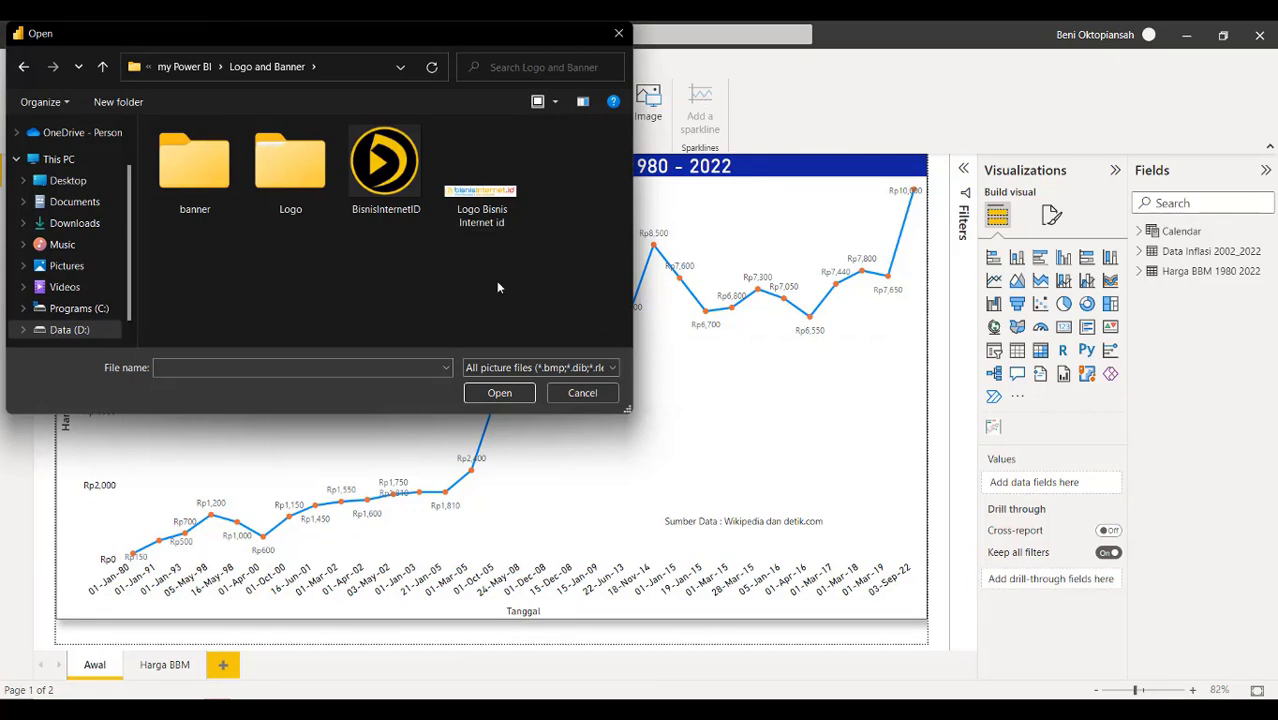
pyautogui.click(483, 190)
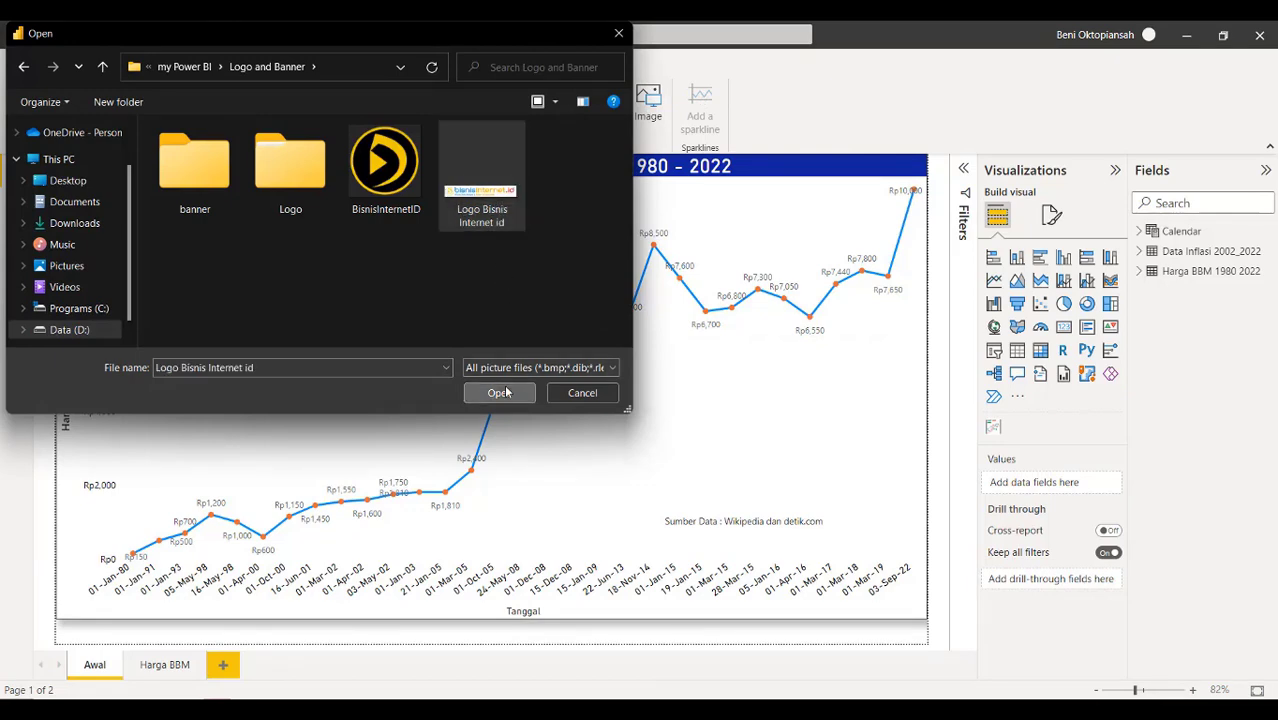
pyautogui.click(499, 393)
pyautogui.moveTo(237, 431); pyautogui.dragTo(248, 284)
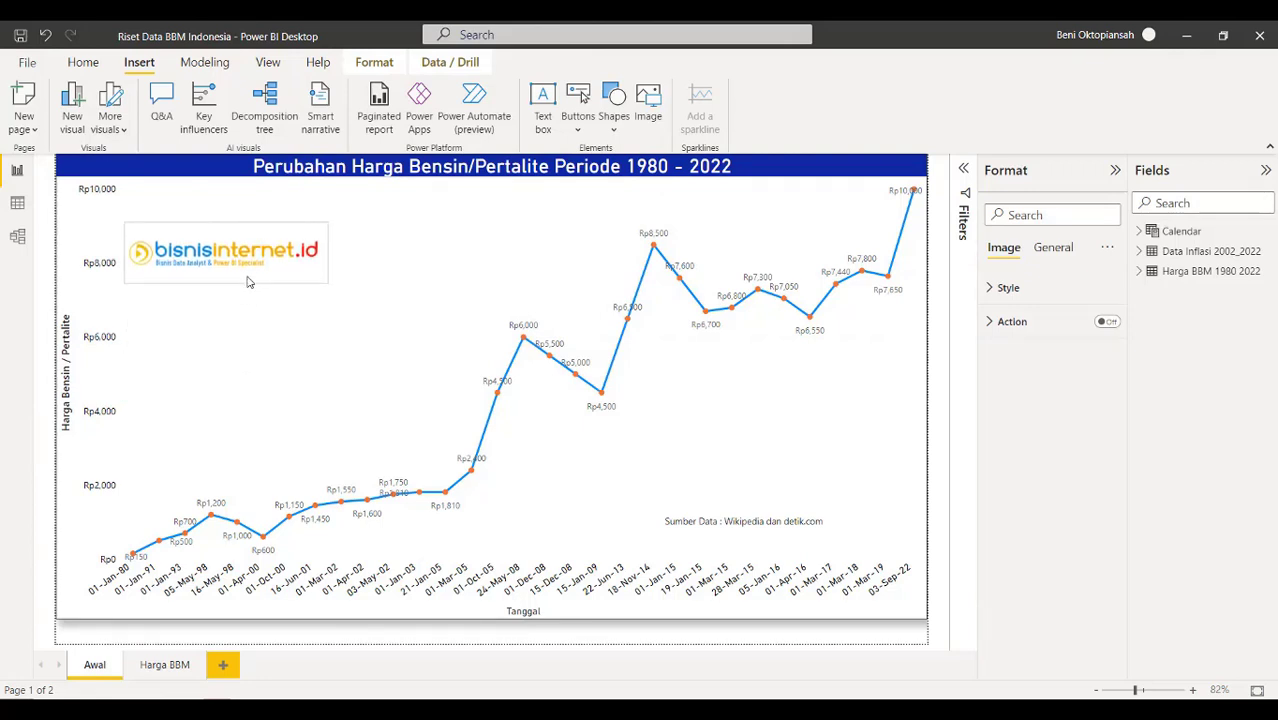
pyautogui.moveTo(328, 272); pyautogui.dragTo(418, 316)
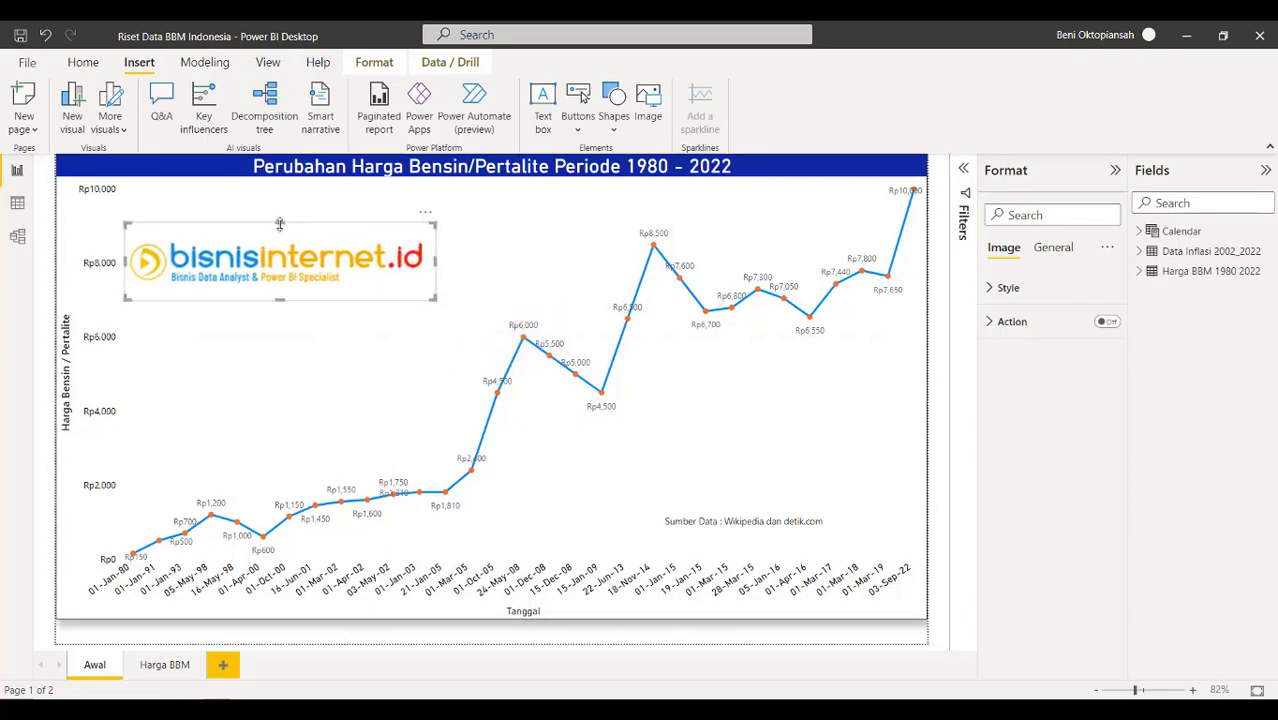
pyautogui.moveTo(300, 258); pyautogui.dragTo(354, 244)
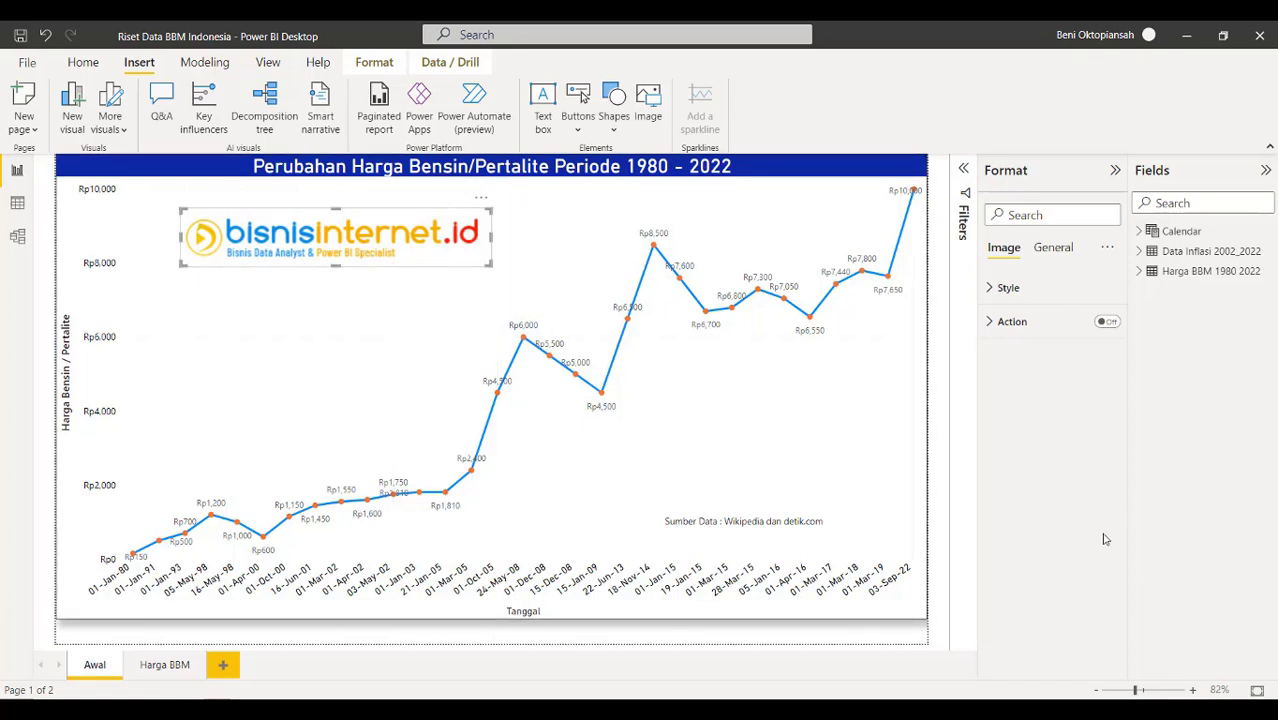
# Drag the Awal page's price line chart's bottom edge down to make it taller
pyautogui.click(145, 664)
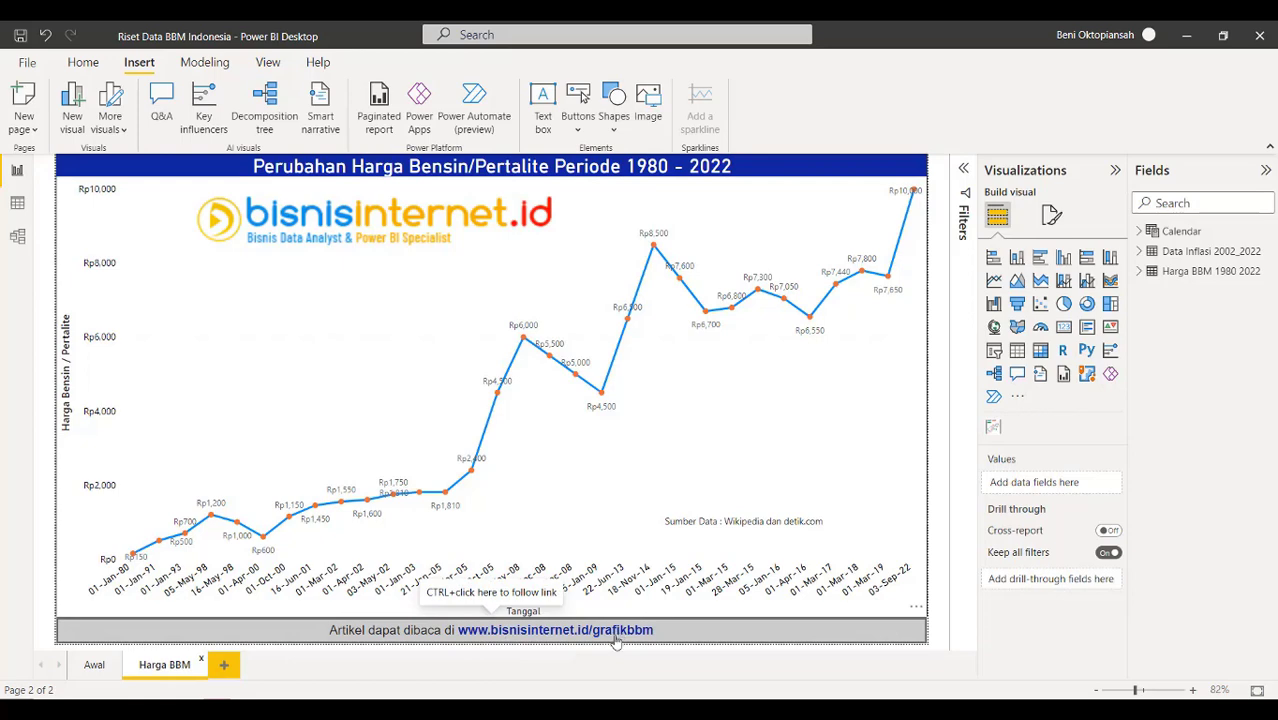
pyautogui.click(94, 665)
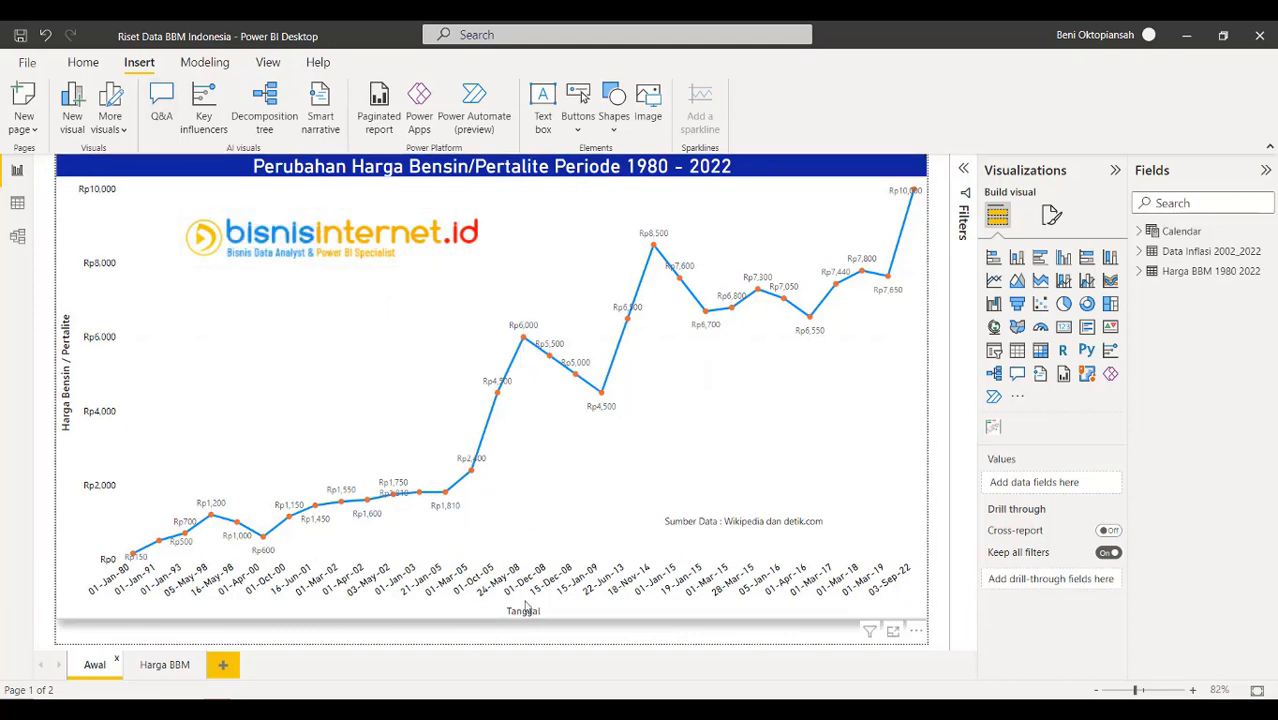
pyautogui.click(194, 615)
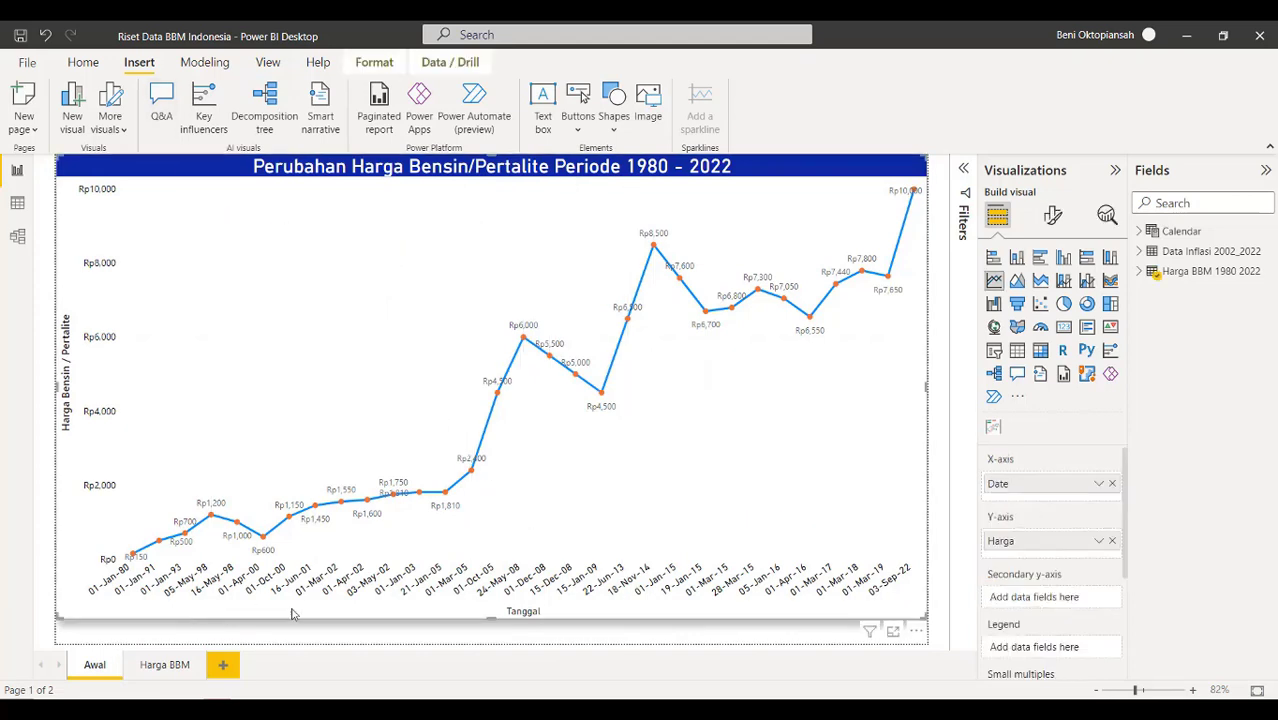
pyautogui.moveTo(500, 642); pyautogui.dragTo(502, 649)
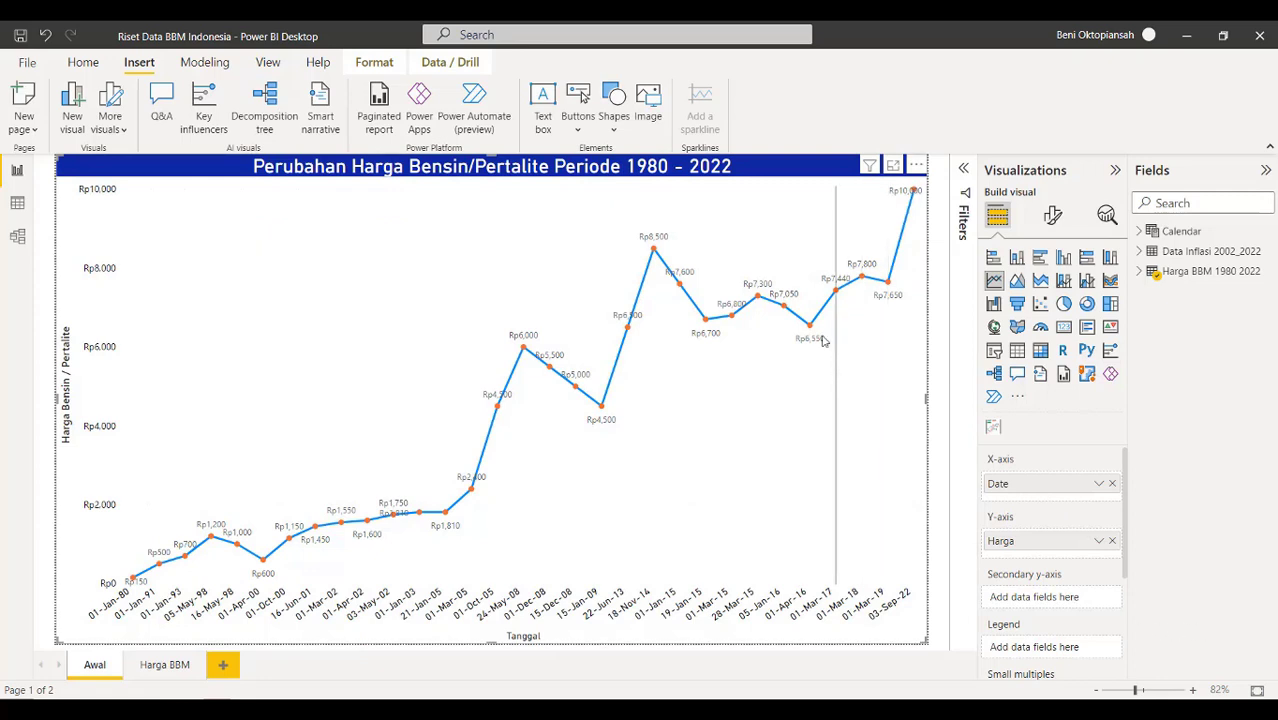
pyautogui.moveTo(811, 330)
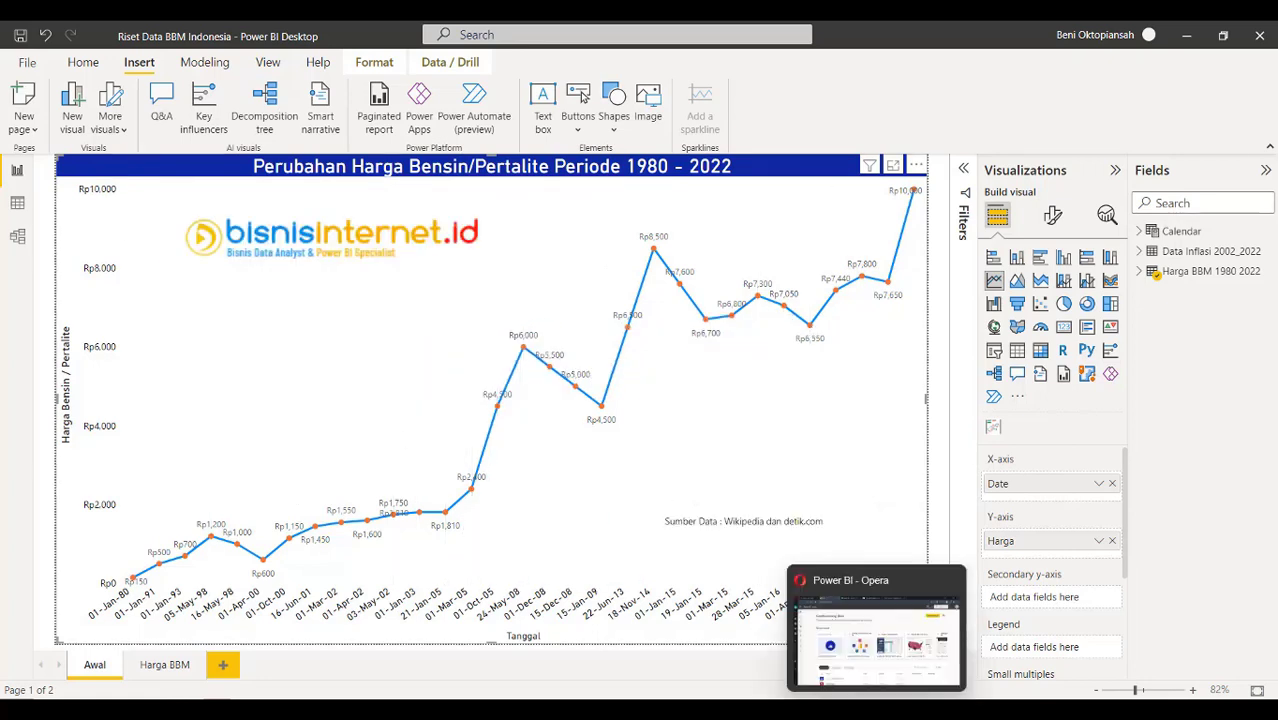
pyautogui.click(876, 710)
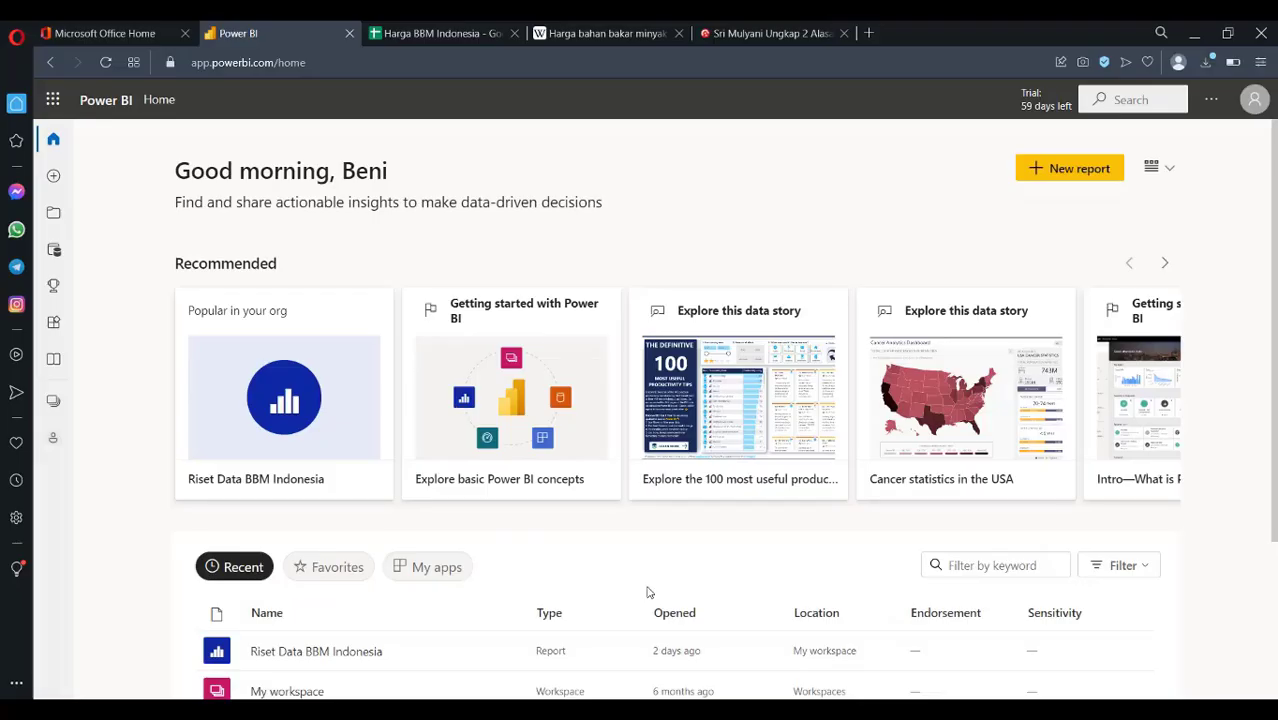
# Select A2:B32 and sort it by column A, Z to A (newest first)
pyautogui.click(413, 34)
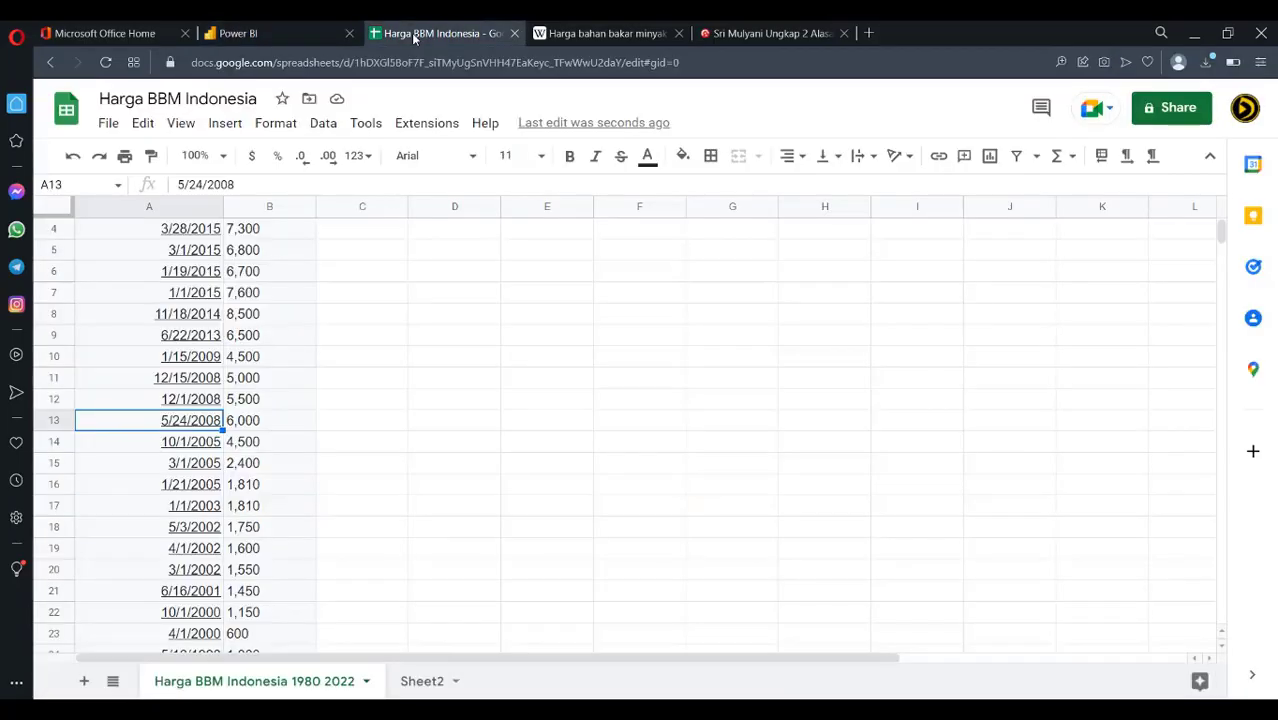
pyautogui.scroll(1, 370, 410)
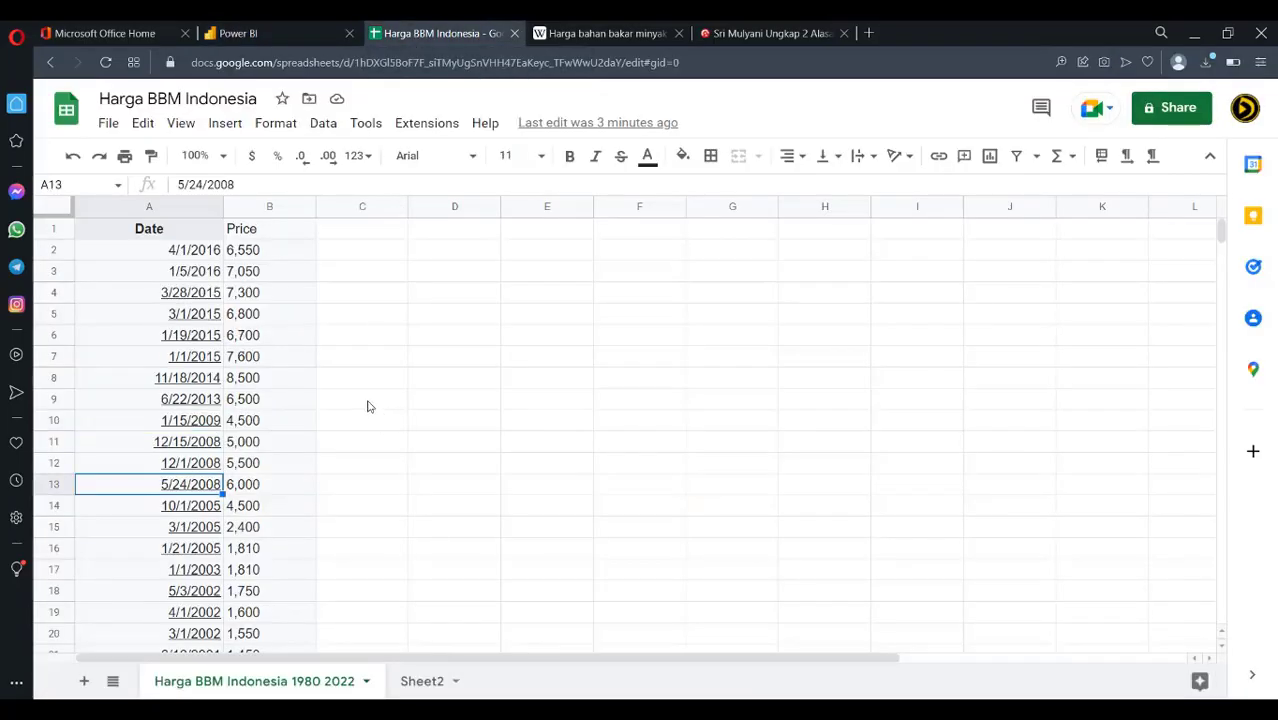
pyautogui.click(166, 255)
pyautogui.click(529, 401)
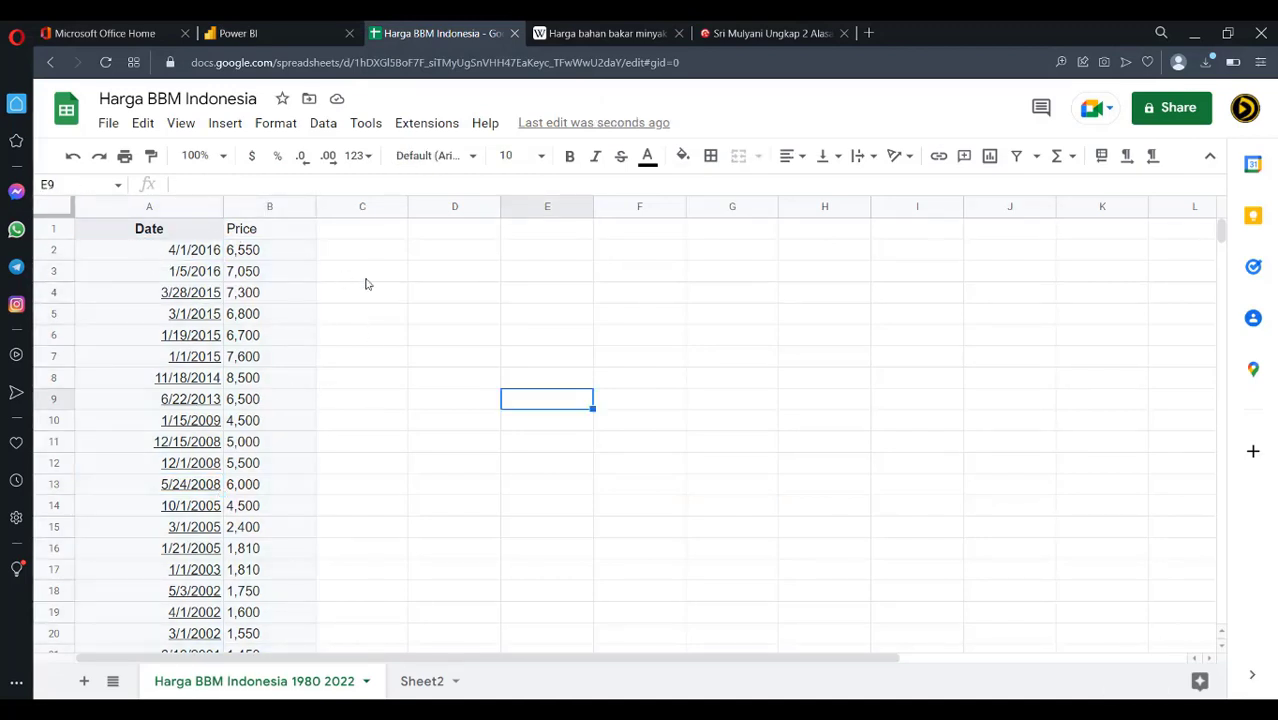
pyautogui.click(187, 236)
pyautogui.moveTo(172, 255); pyautogui.dragTo(292, 574)
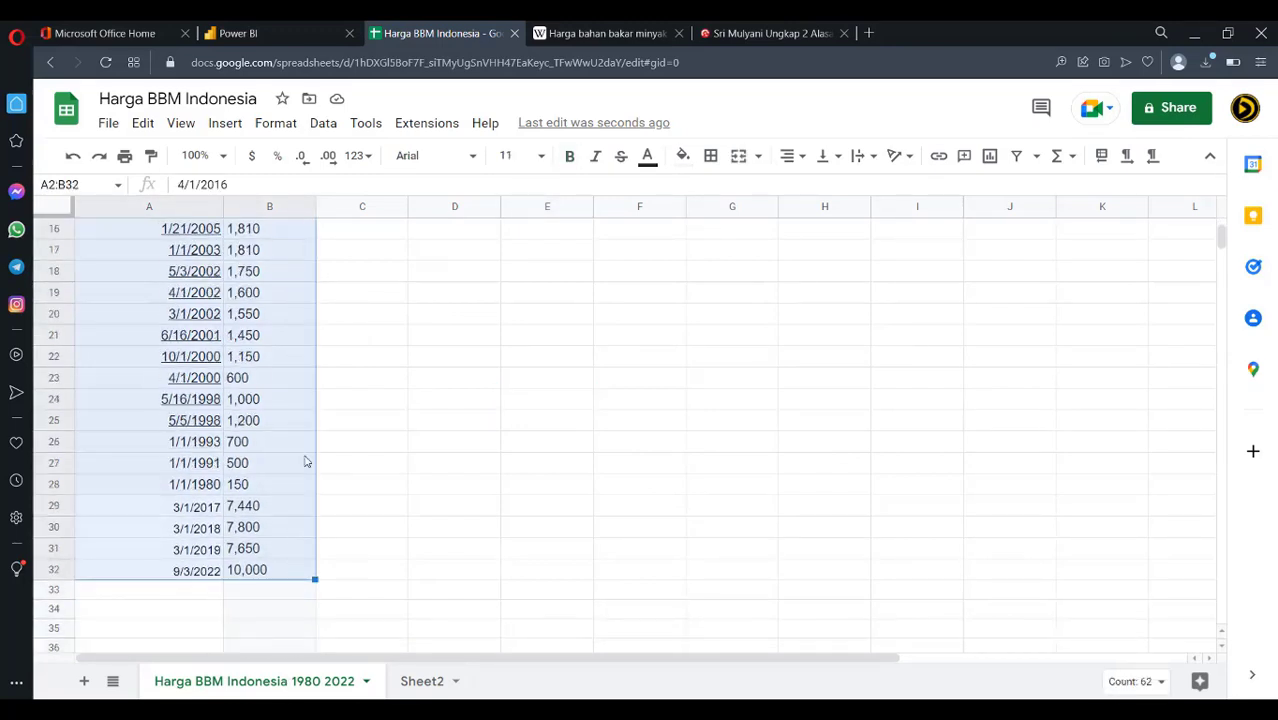
pyautogui.click(325, 128)
pyautogui.moveTo(345, 186)
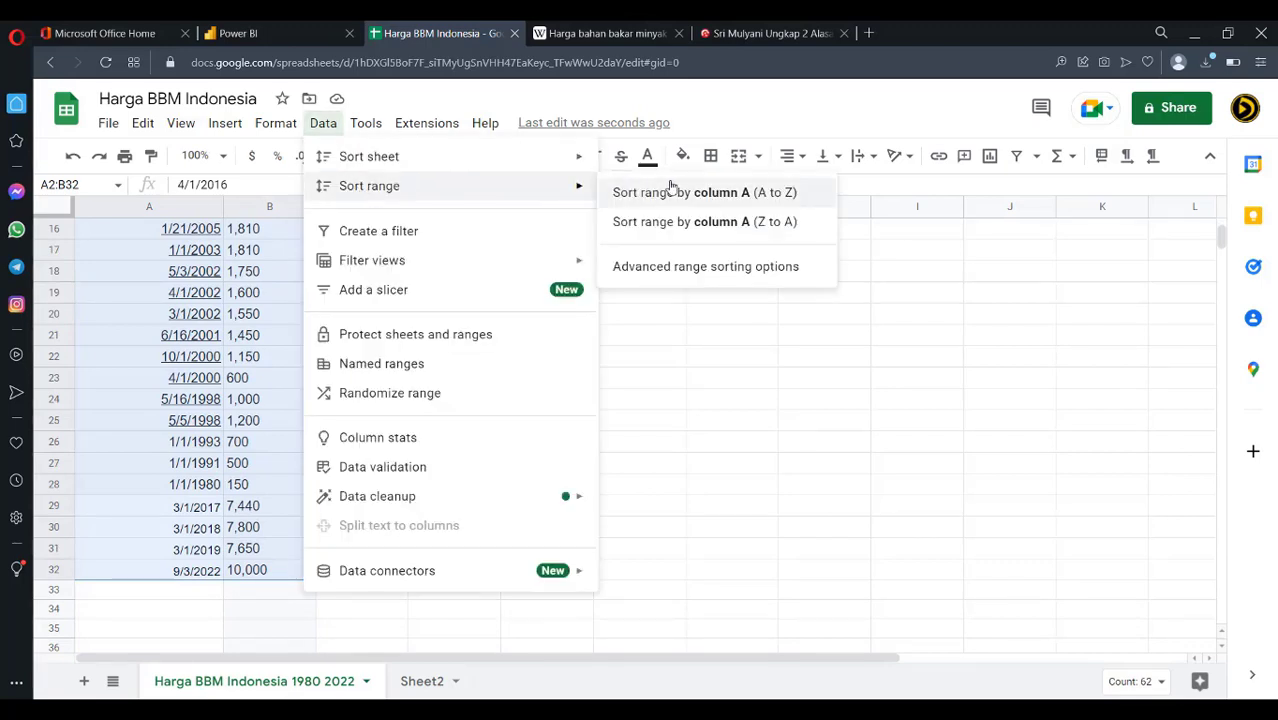
pyautogui.click(686, 223)
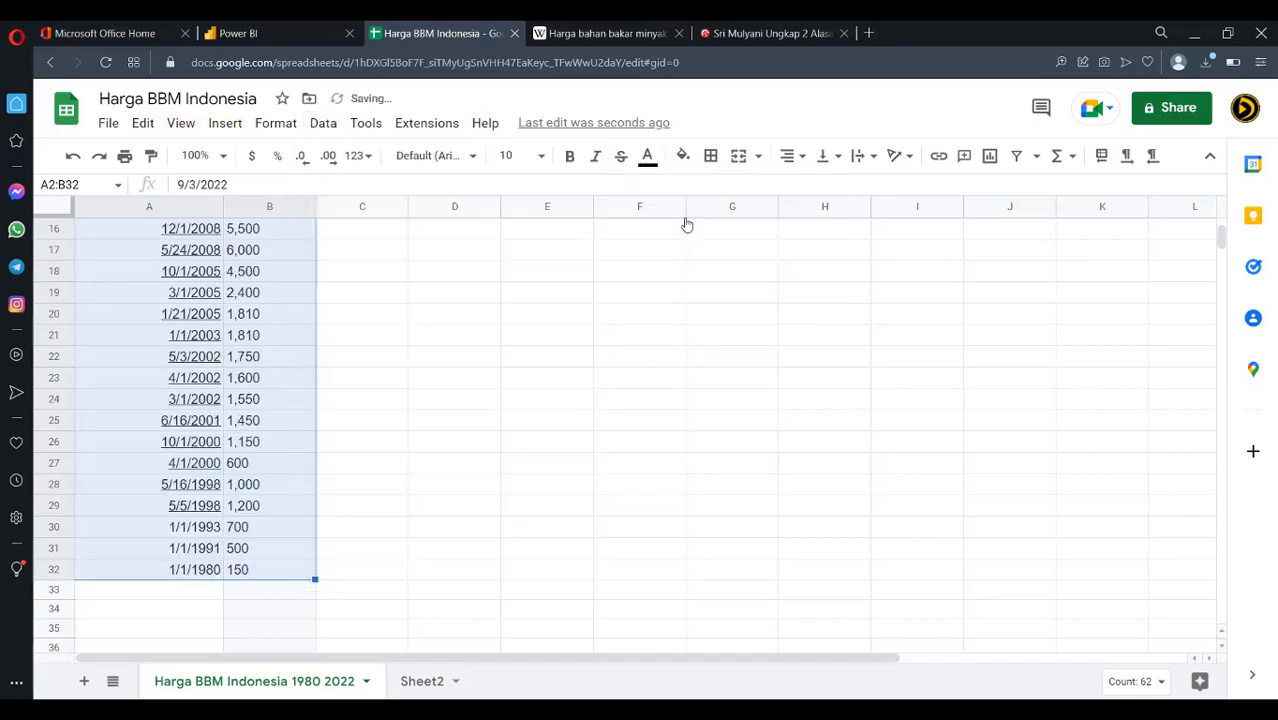
pyautogui.scroll(5, 304, 495)
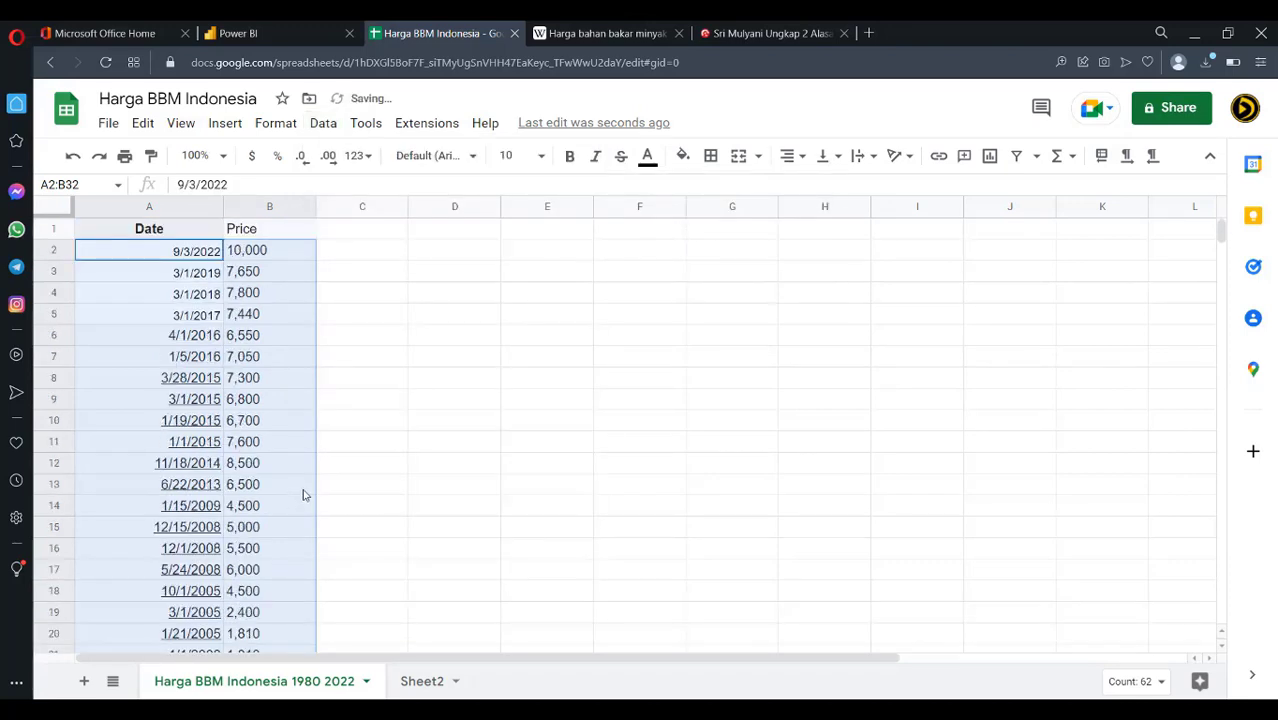
# Reselect the date and price rows and sort them by column A, A to Z
pyautogui.click(476, 427)
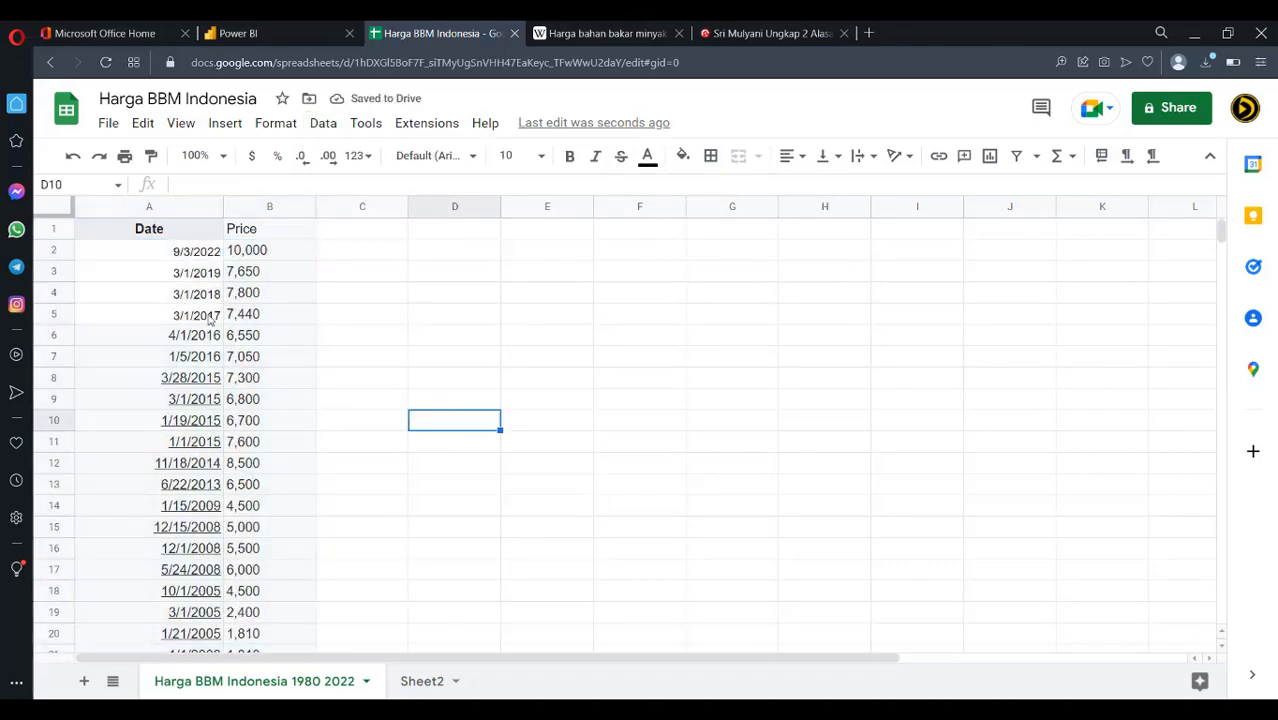
pyautogui.moveTo(205, 250); pyautogui.dragTo(268, 599)
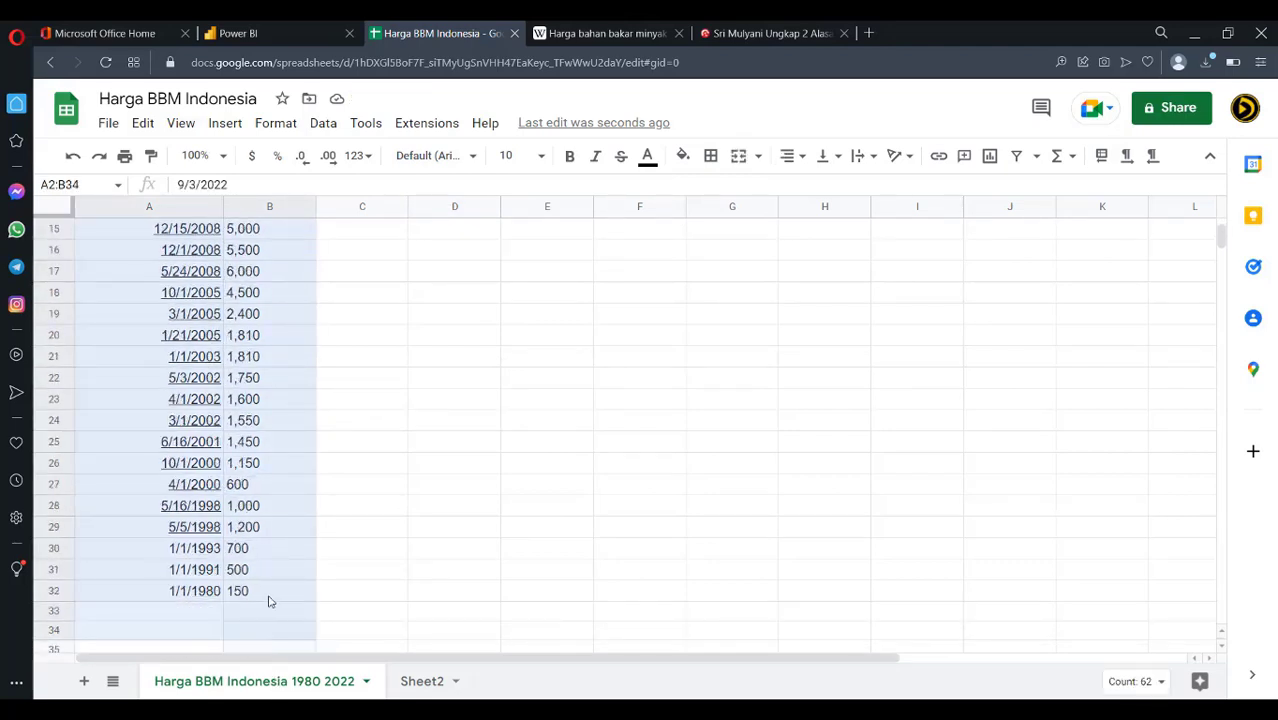
pyautogui.click(325, 125)
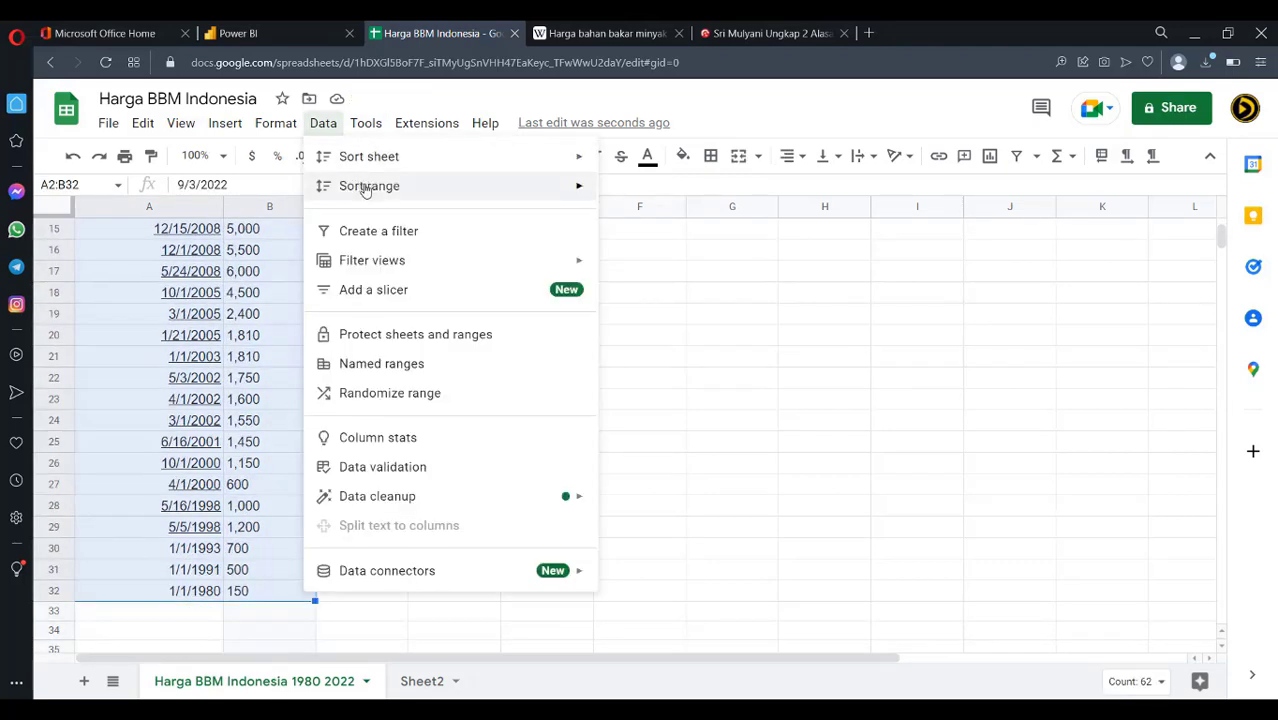
pyautogui.moveTo(366, 191)
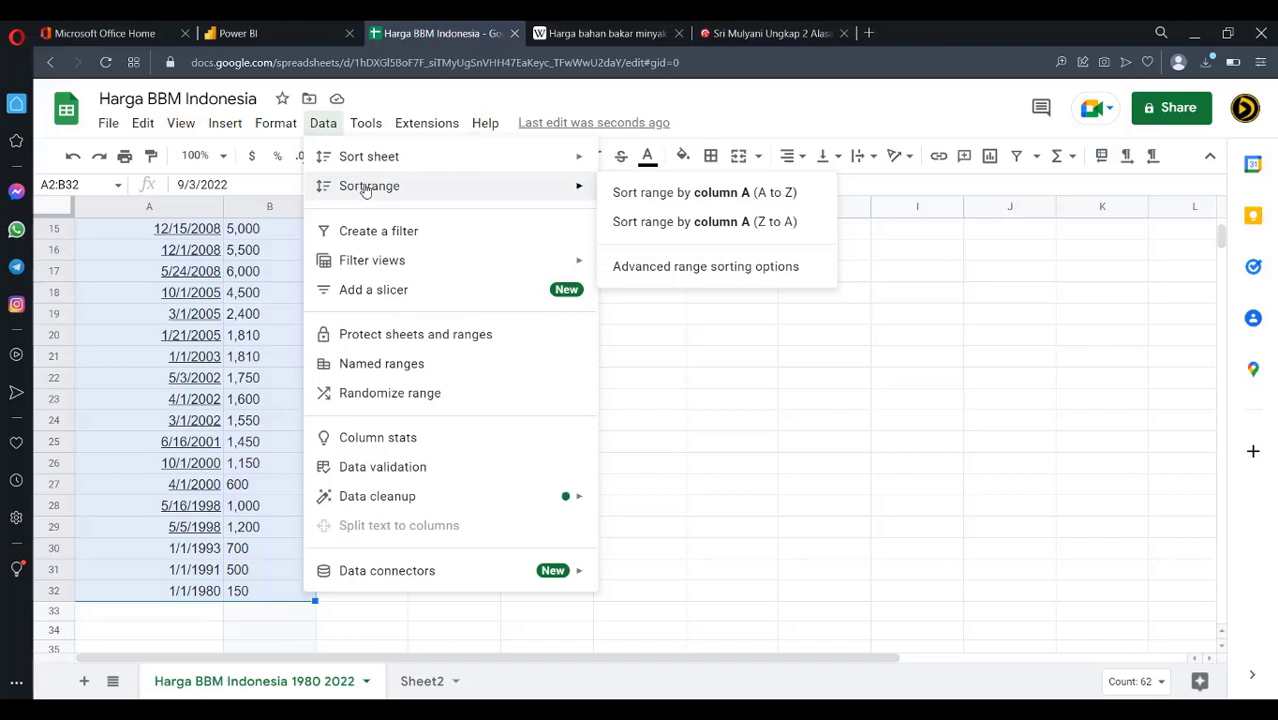
pyautogui.click(671, 194)
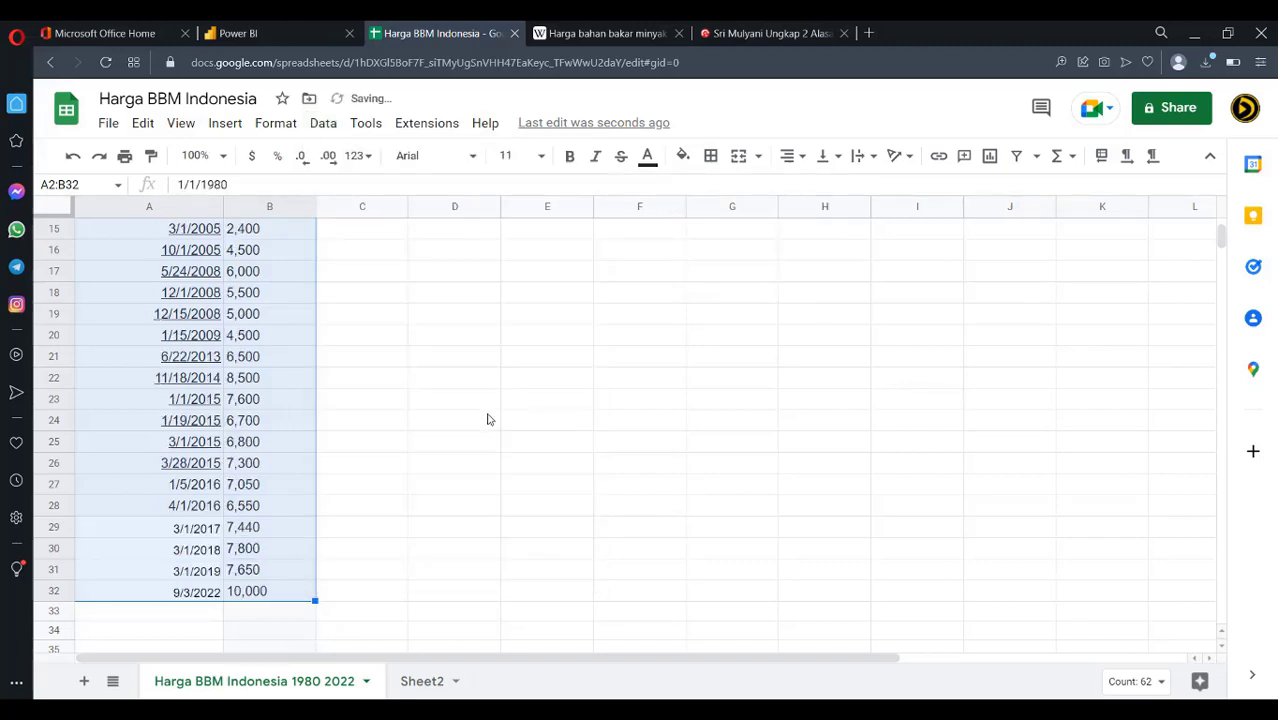
pyautogui.scroll(5, 487, 419)
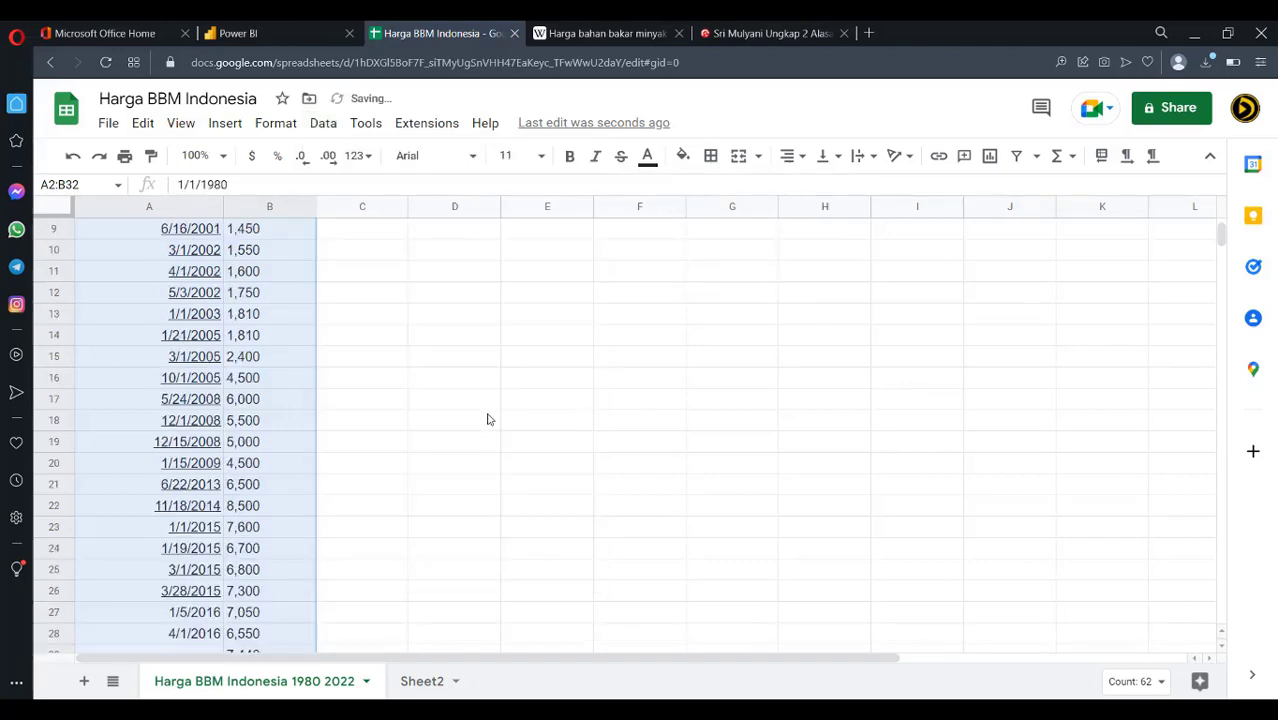
# Set the selected data's font size to 12
pyautogui.click(108, 123)
pyautogui.click(108, 123)
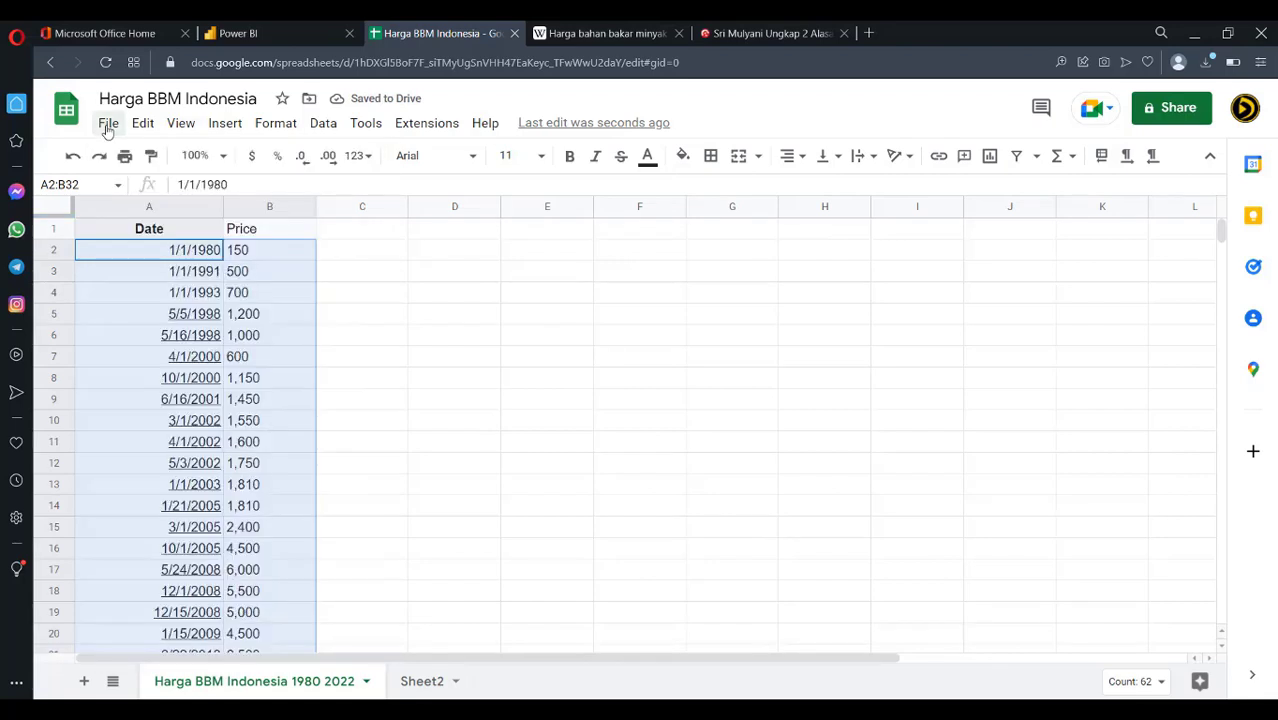
pyautogui.click(541, 156)
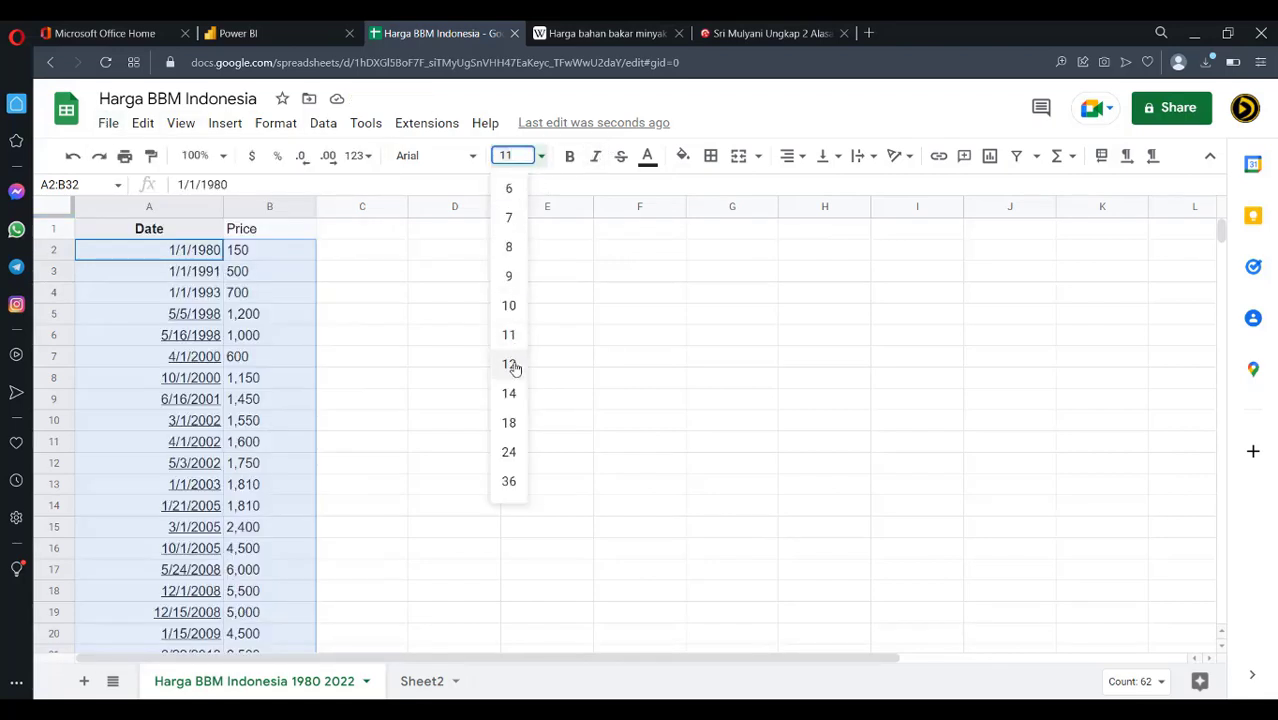
pyautogui.click(510, 365)
pyautogui.click(449, 365)
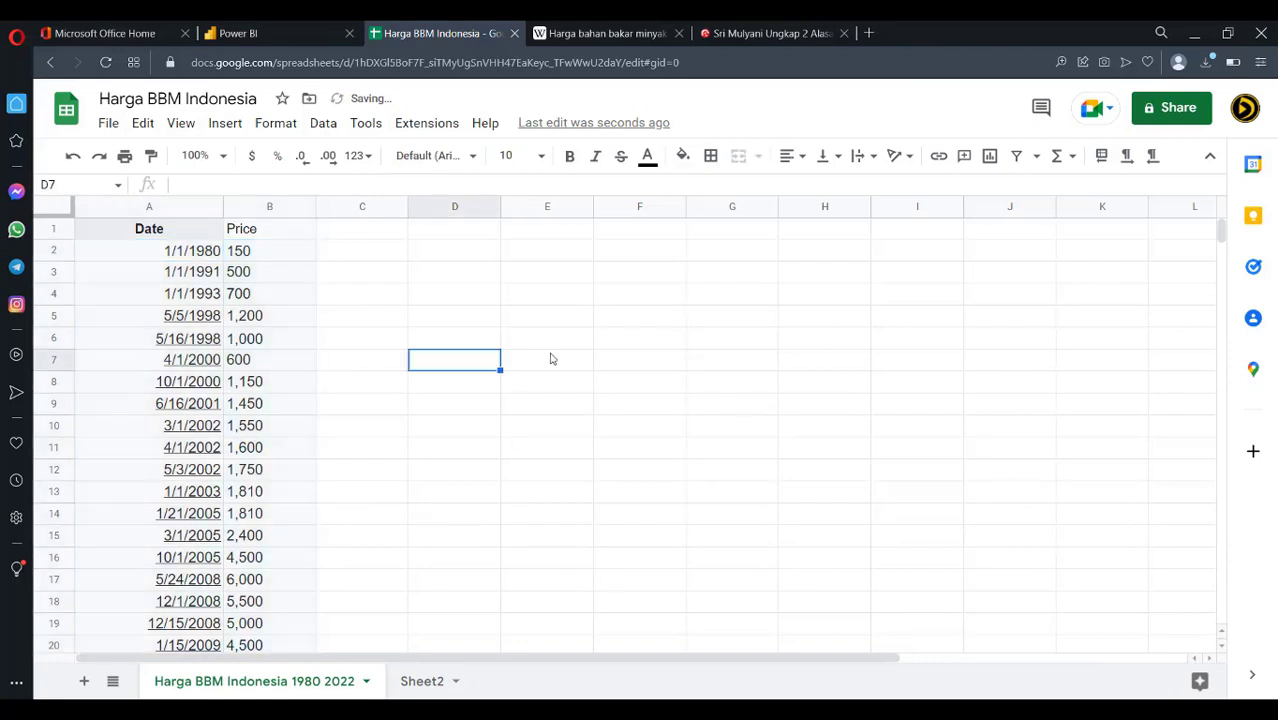
# Insert a new column before Date, headed Urutan, and narrow it
pyautogui.click(186, 210)
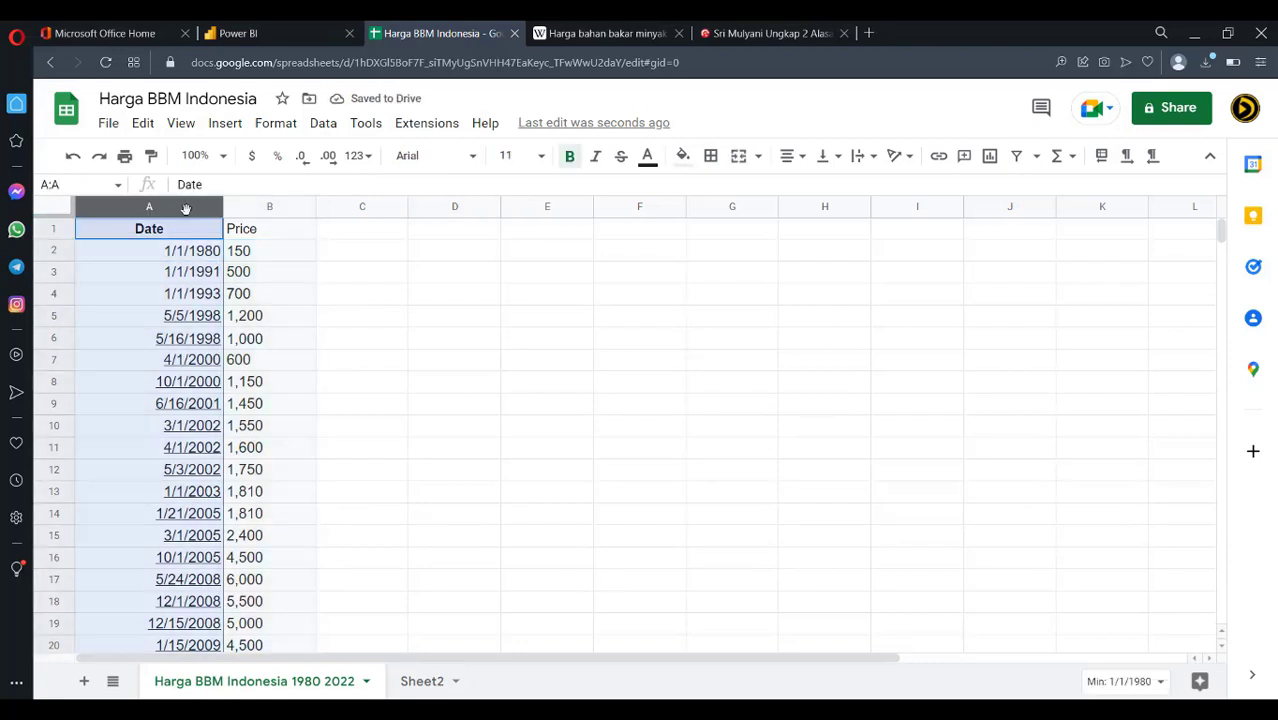
pyautogui.rightClick(186, 210)
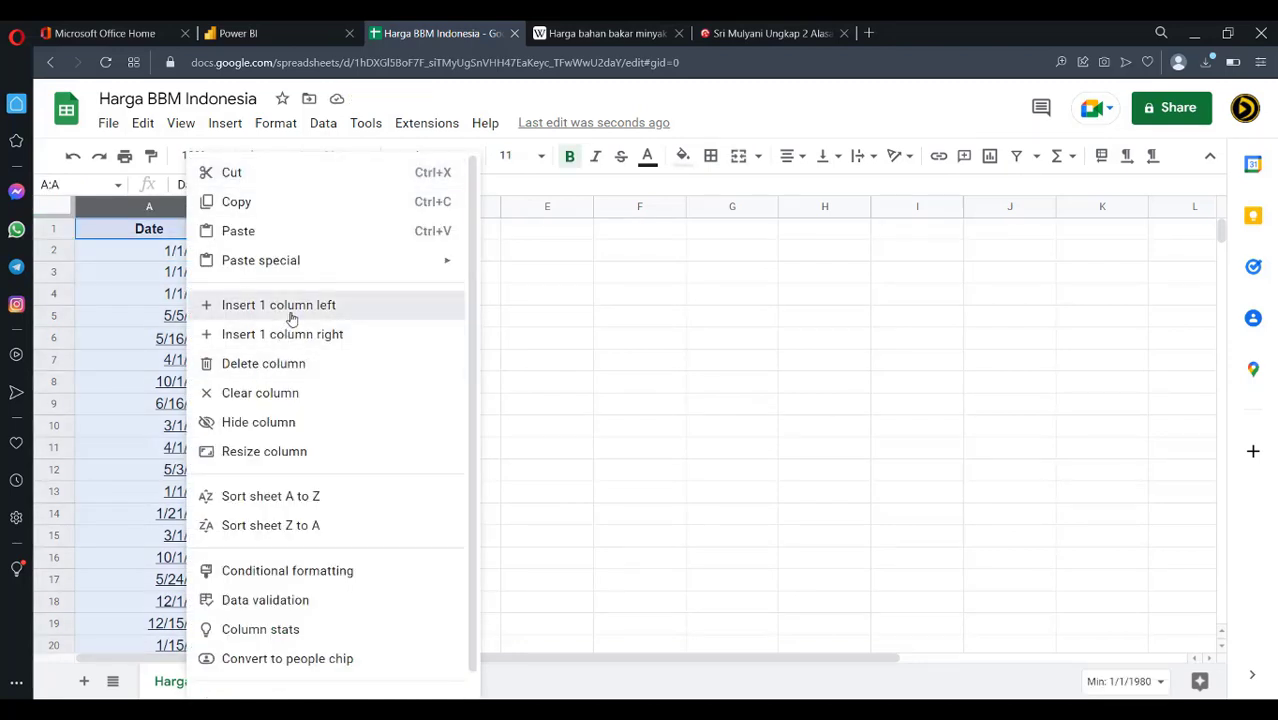
pyautogui.click(288, 314)
pyautogui.click(201, 237)
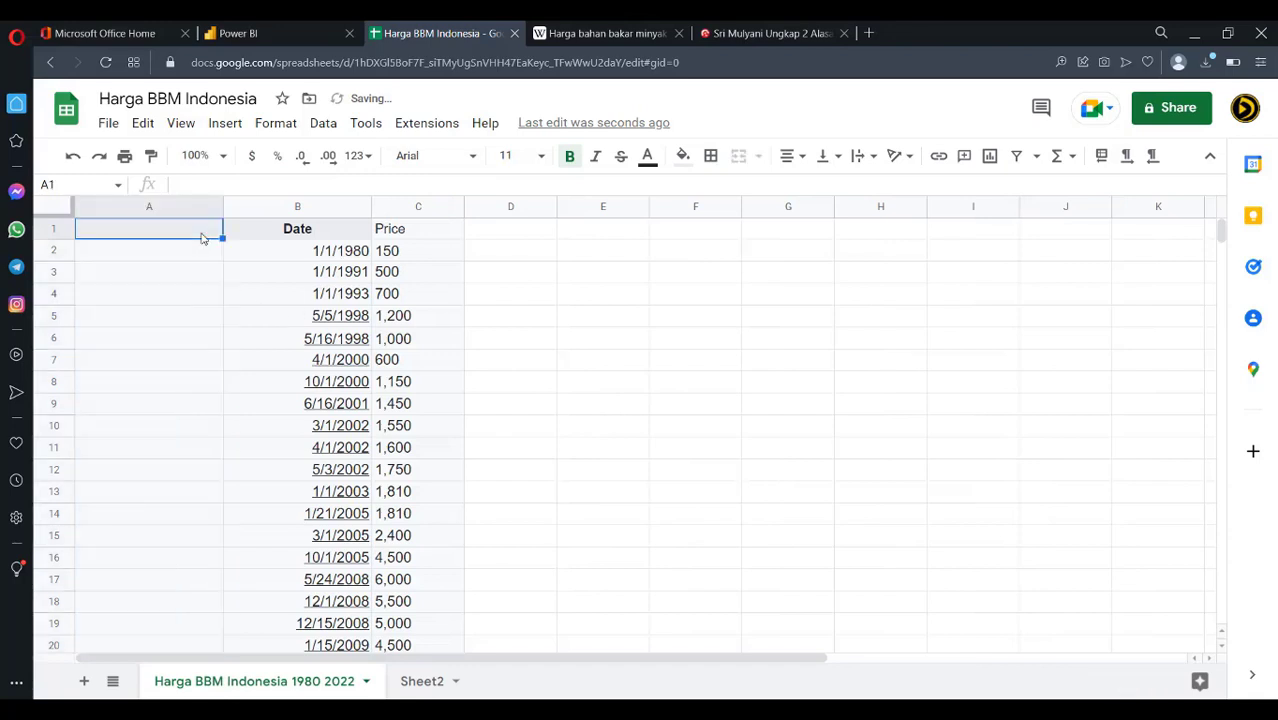
pyautogui.write('Nomor')
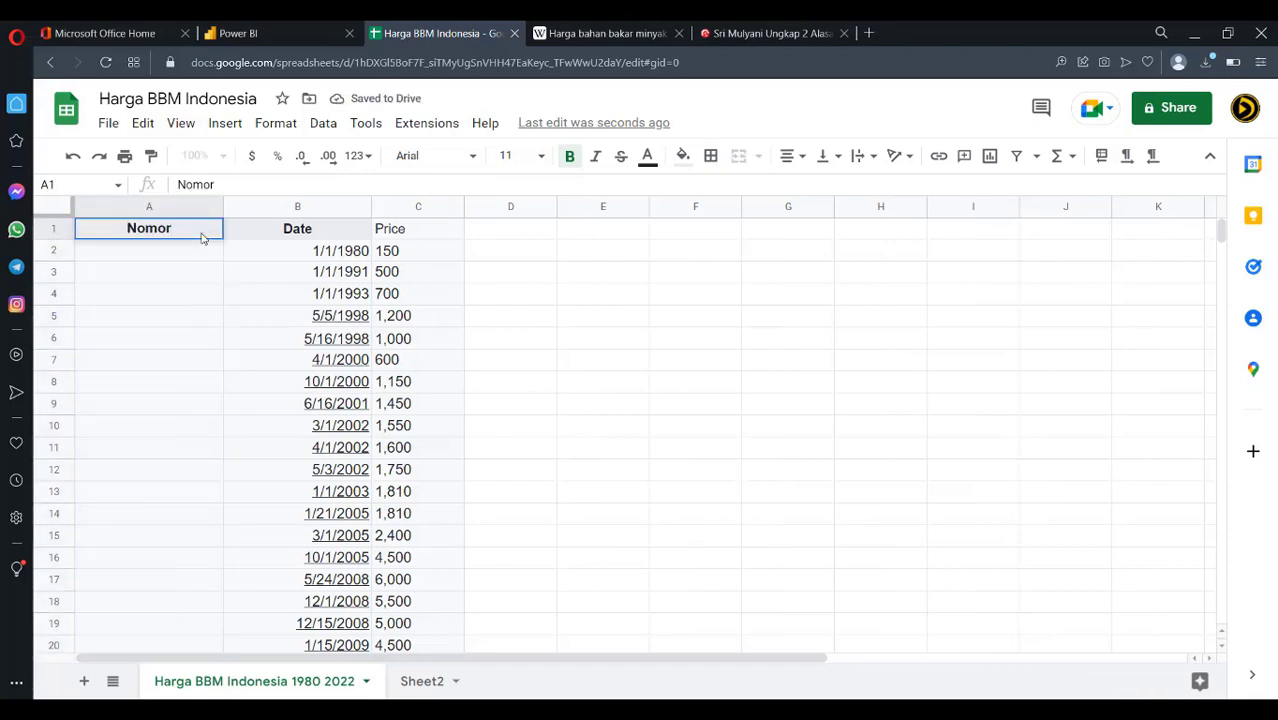
pyautogui.press('BackSpace')
pyautogui.press('BackSpace')
pyautogui.press('BackSpace')
pyautogui.press('BackSpace')
pyautogui.press('BackSpace')
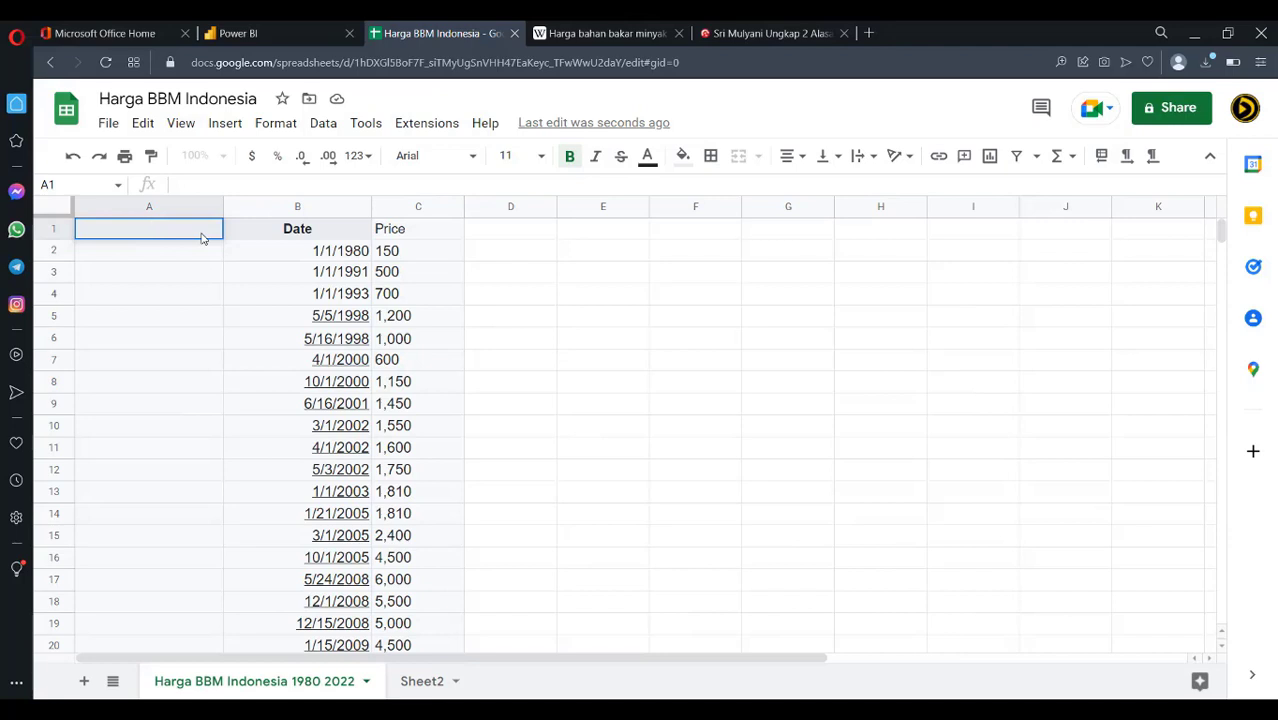
pyautogui.write('Urutan')
pyautogui.click(232, 290)
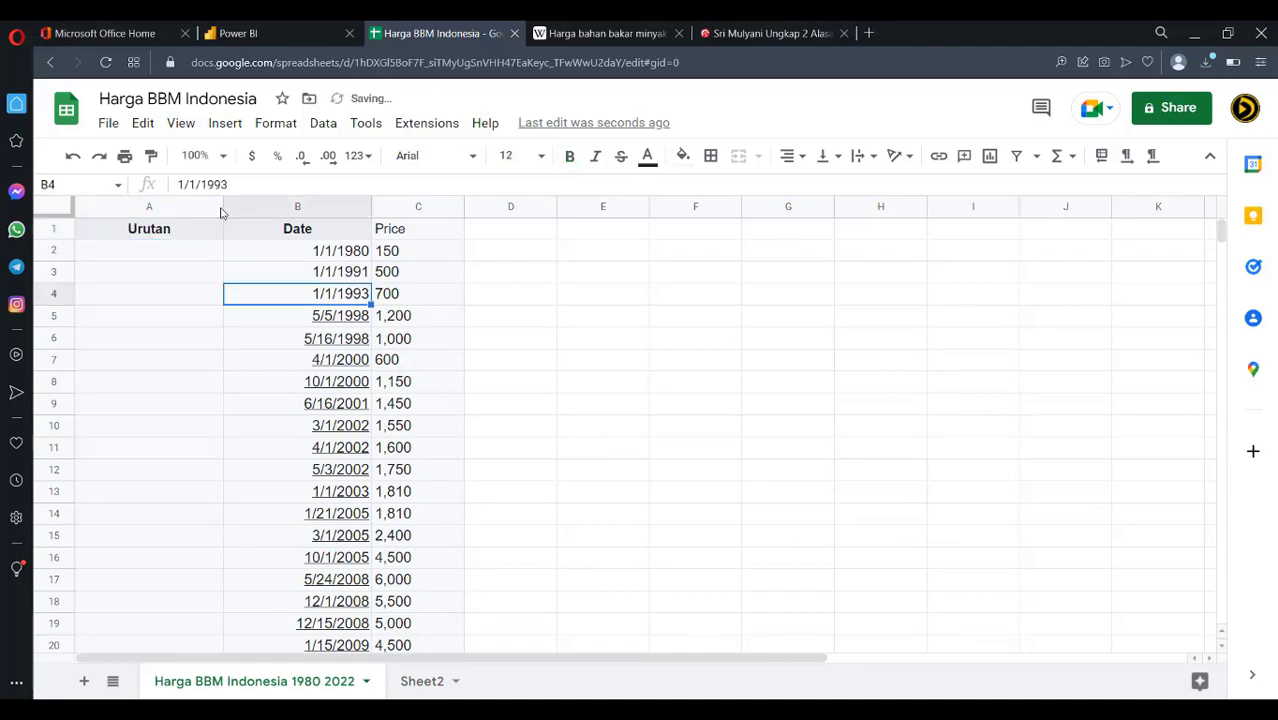
pyautogui.moveTo(222, 206); pyautogui.dragTo(126, 208)
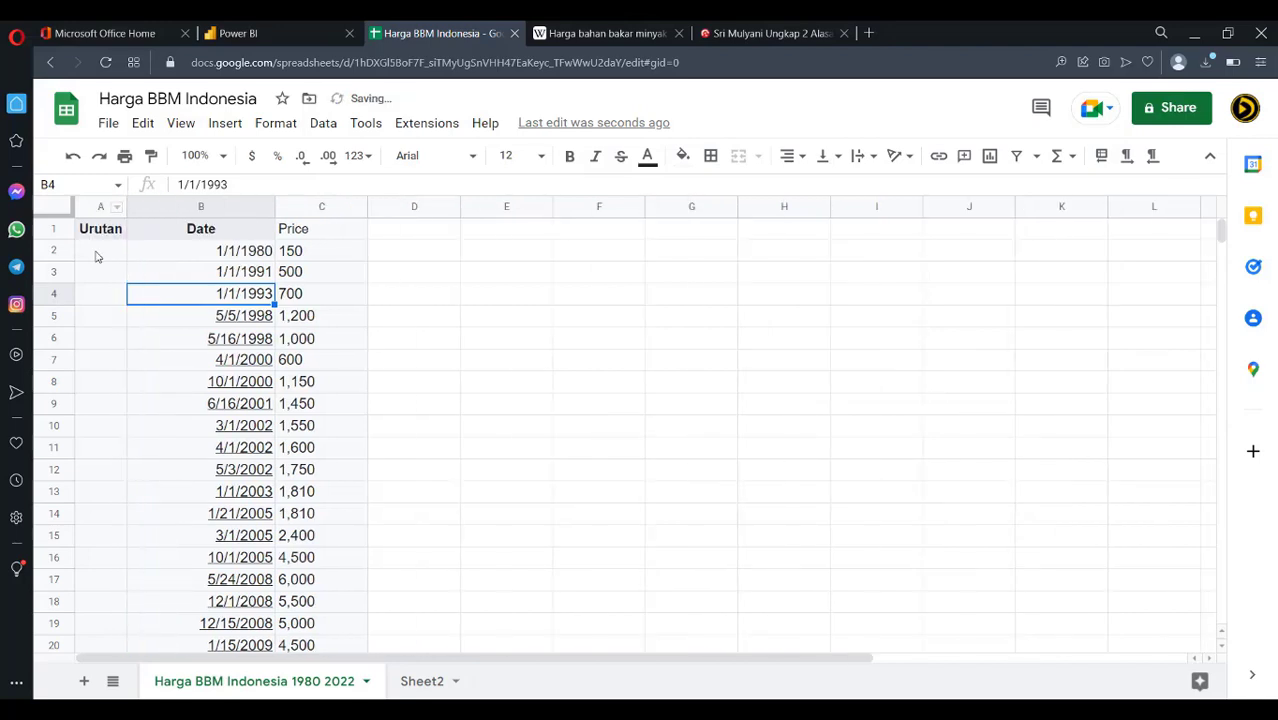
# Enter 1 and 2 in A2:A3 and extend the numbering series down the column
pyautogui.click(97, 257)
pyautogui.write('1')
pyautogui.press('Return')
pyautogui.write('2')
pyautogui.press('Return')
pyautogui.moveTo(97, 251); pyautogui.dragTo(124, 283)
pyautogui.scroll(10, 180, 438)
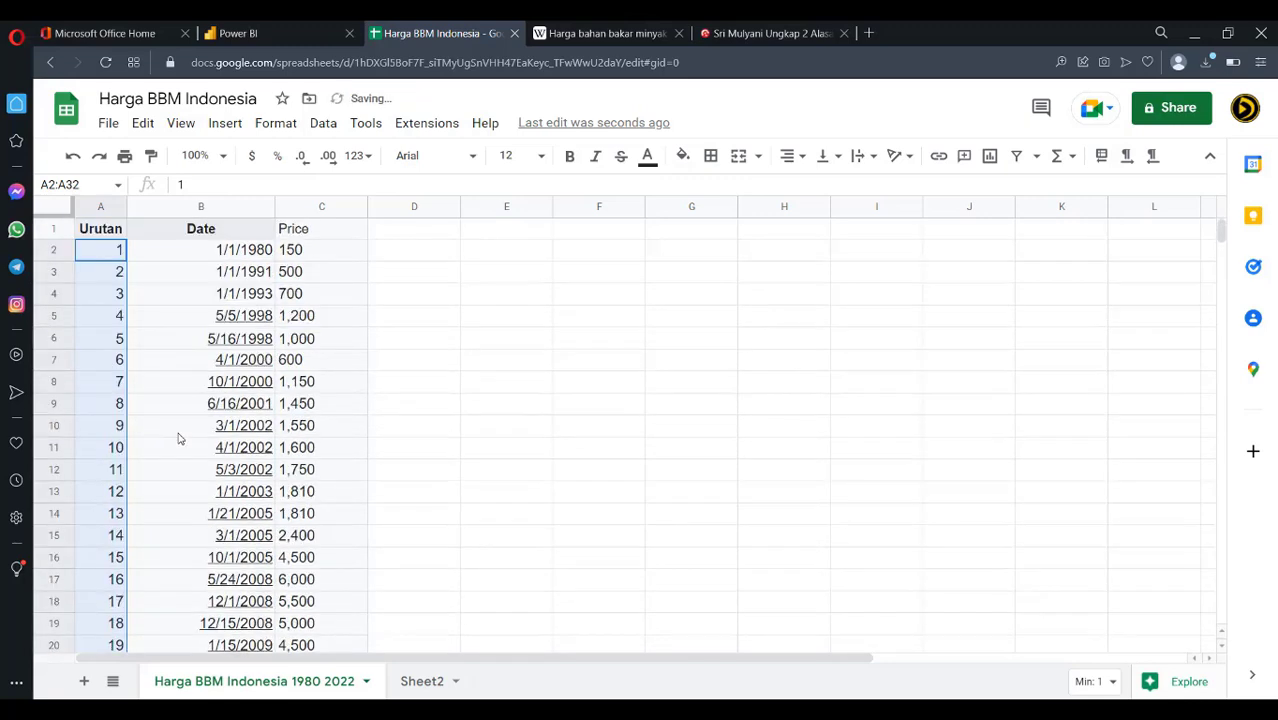
pyautogui.scroll(-4, 177, 440)
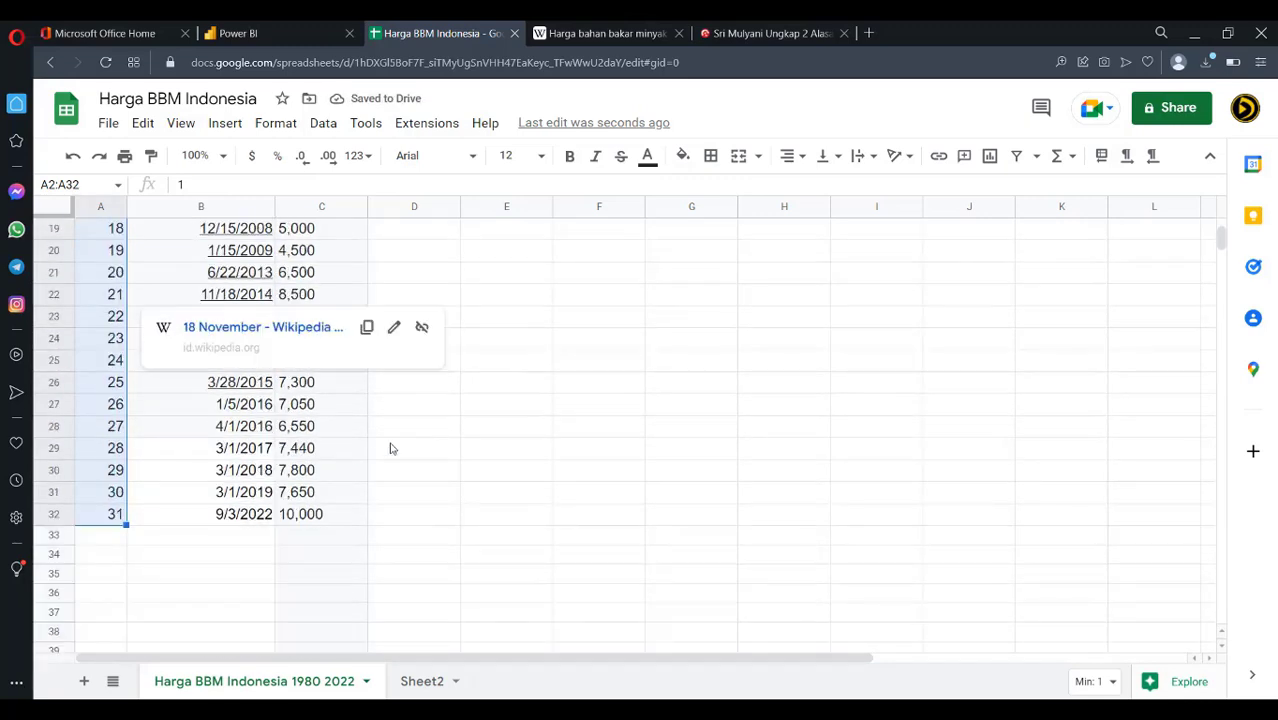
pyautogui.scroll(2, 391, 448)
pyautogui.scroll(3, 391, 448)
# Add the header Change in D1 with 0 in D2
pyautogui.click(408, 404)
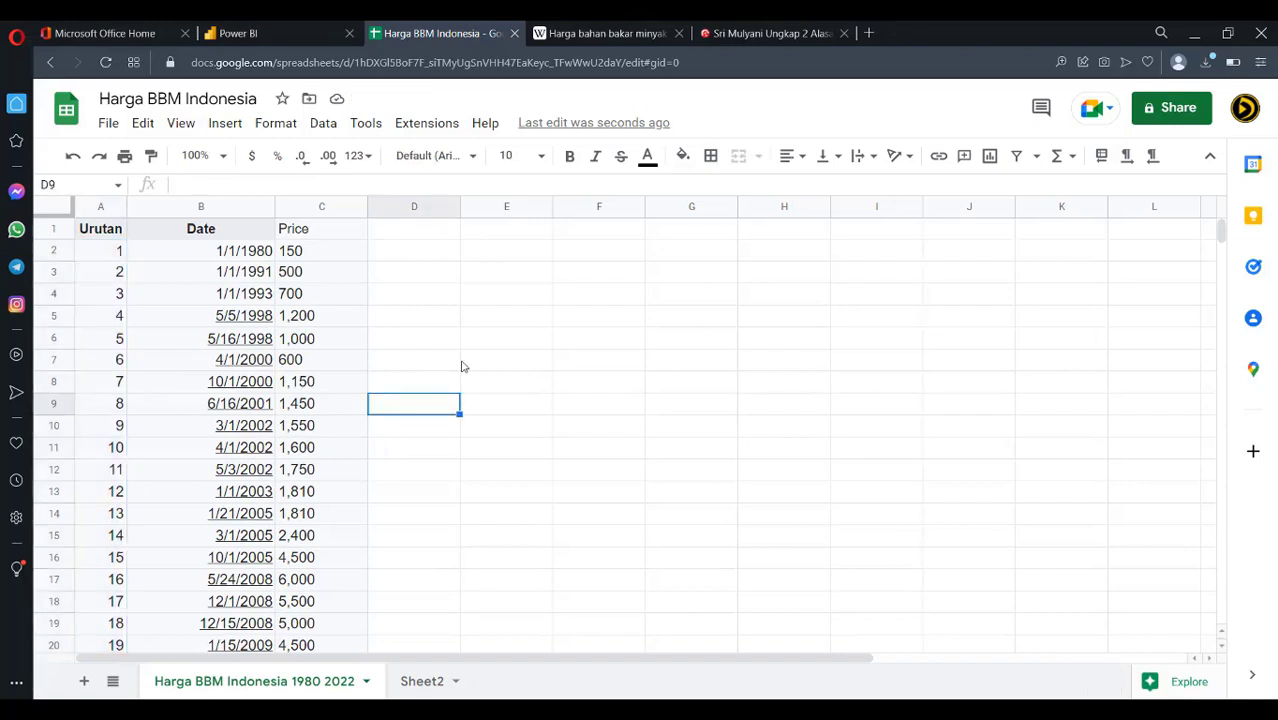
pyautogui.click(405, 232)
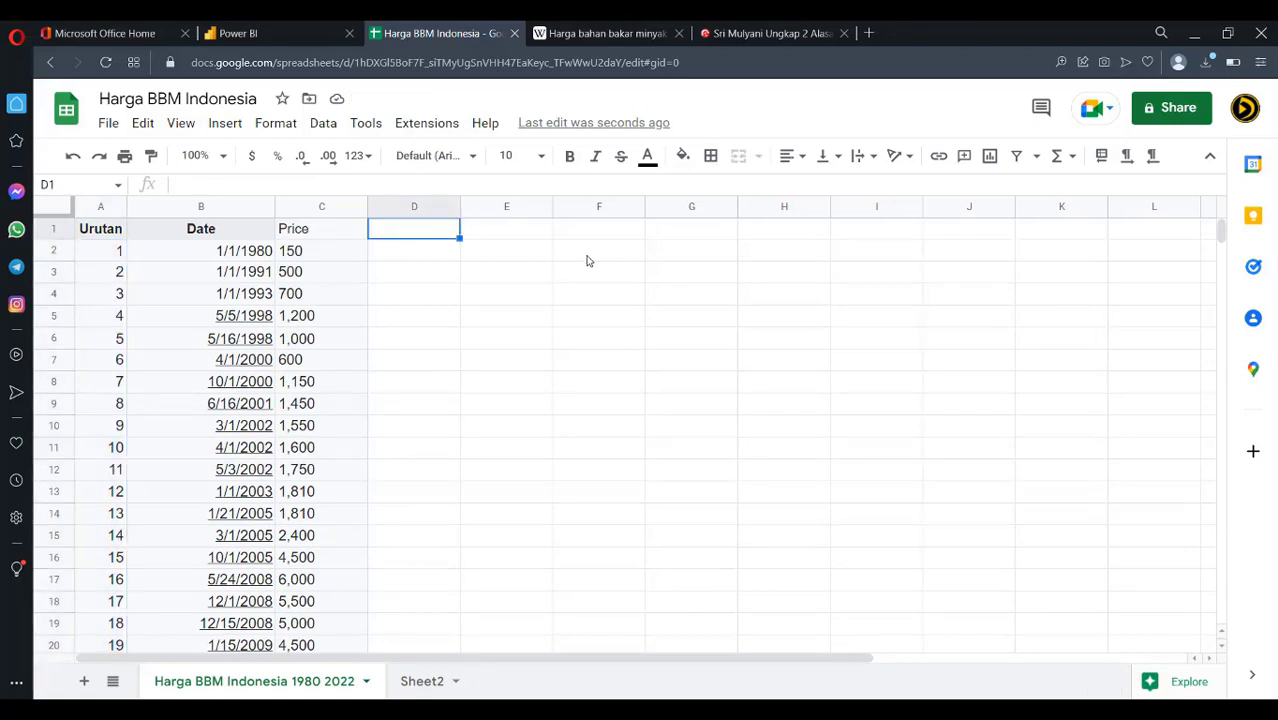
pyautogui.write('Change')
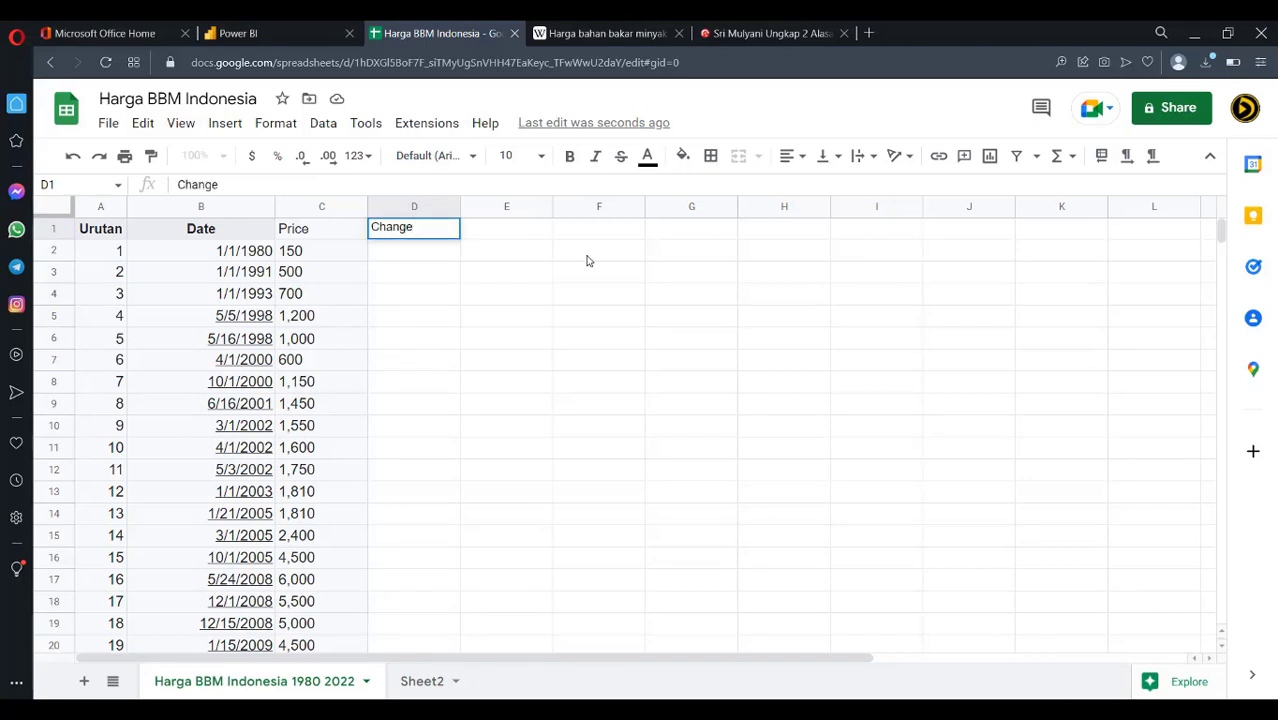
pyautogui.press('Return')
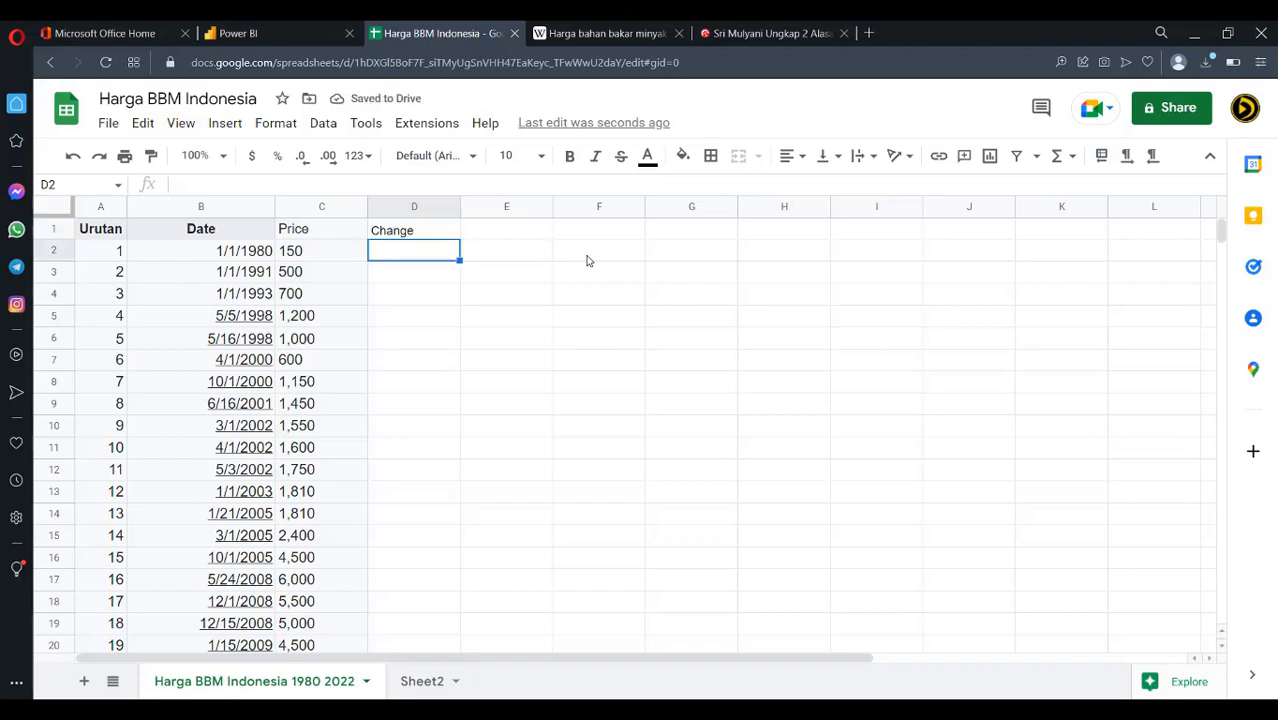
pyautogui.write('0')
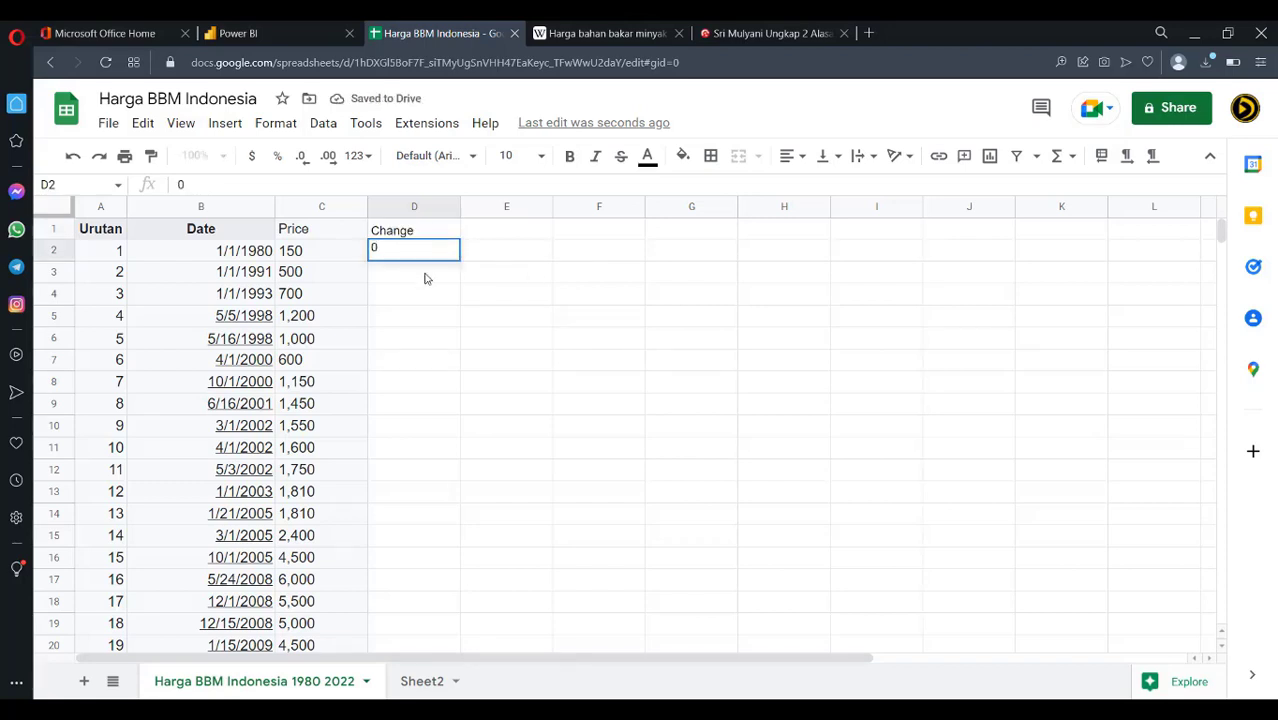
pyautogui.press('Return')
# Enter =C3-C2 in D3 and autofill the difference formula down column D
pyautogui.write('=')
pyautogui.click(344, 279)
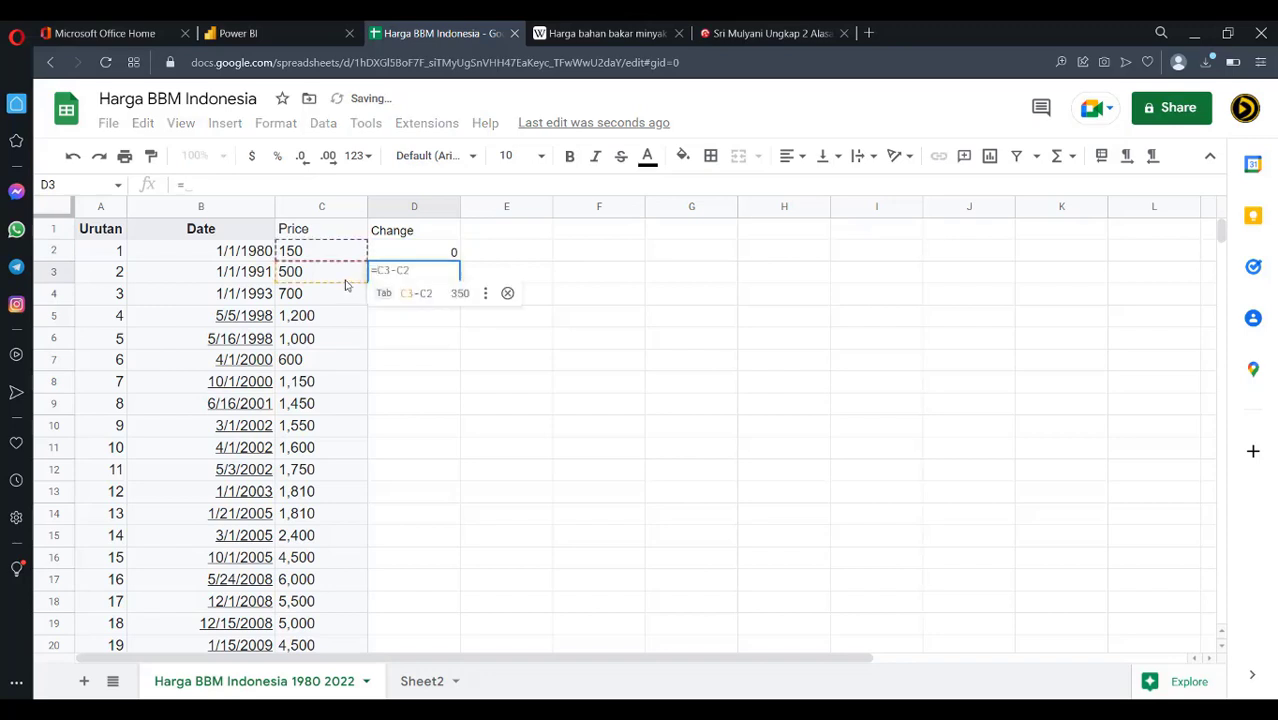
pyautogui.write('-')
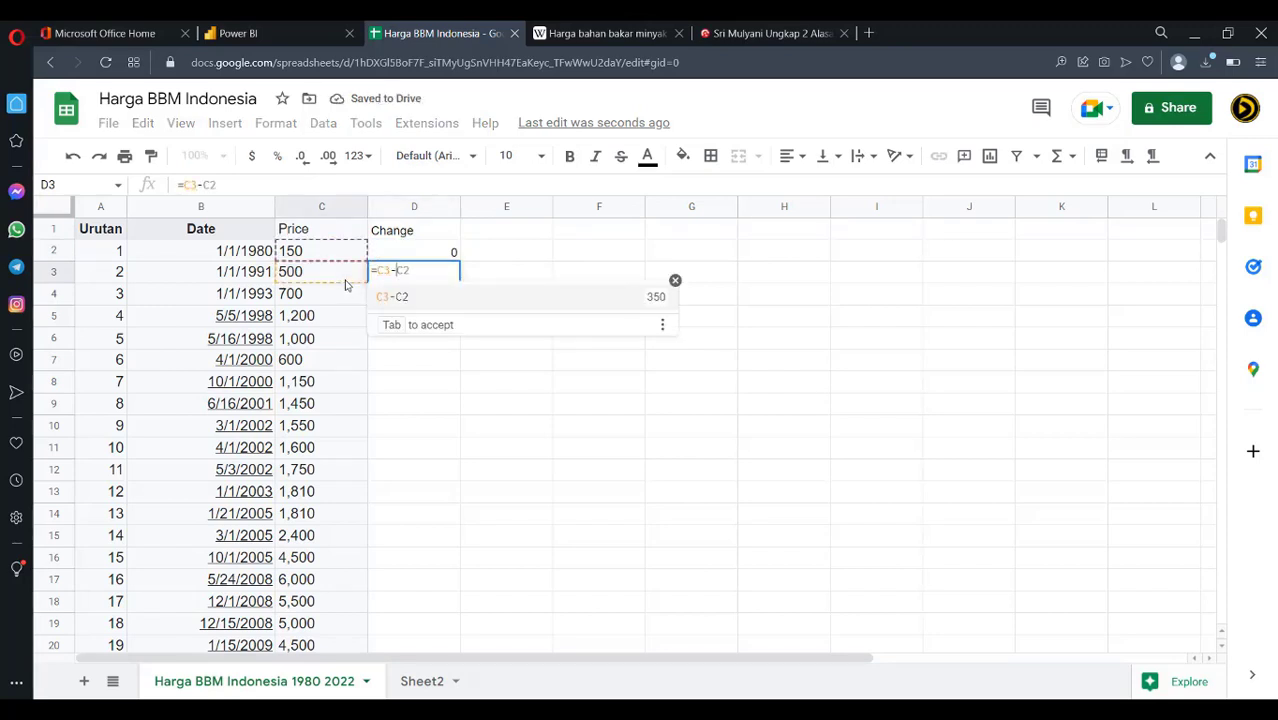
pyautogui.click(340, 253)
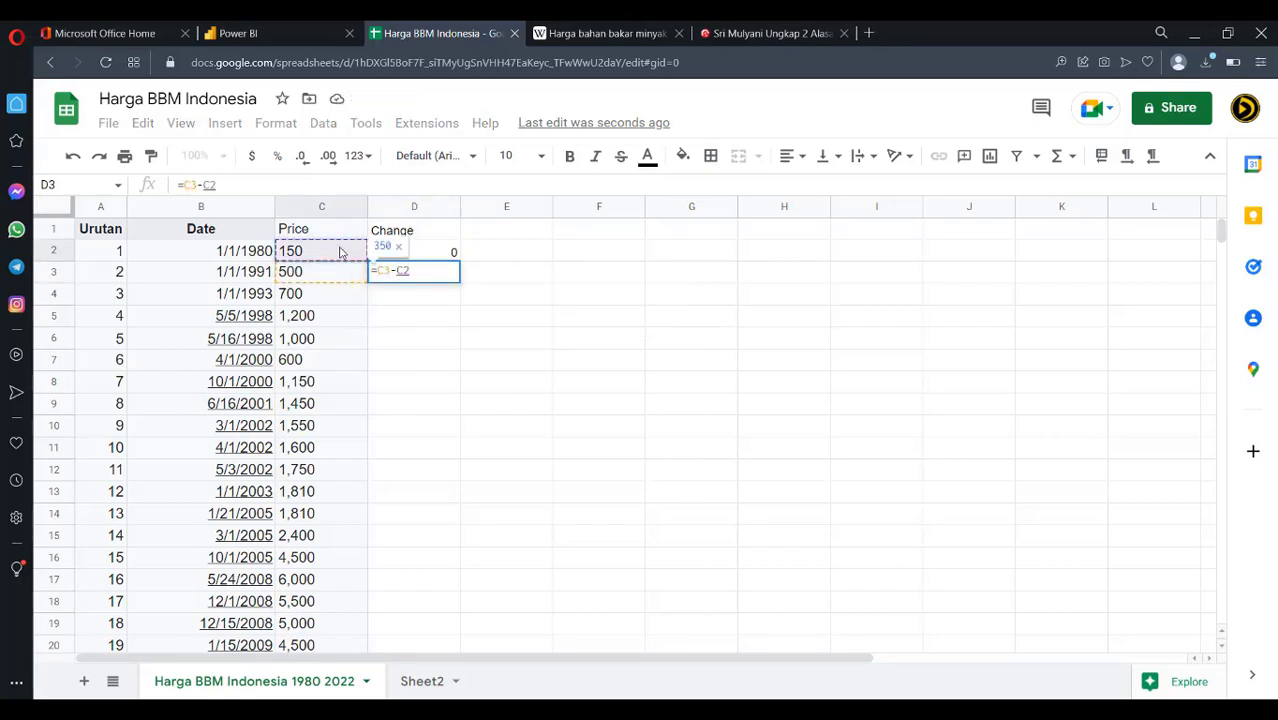
pyautogui.press('Return')
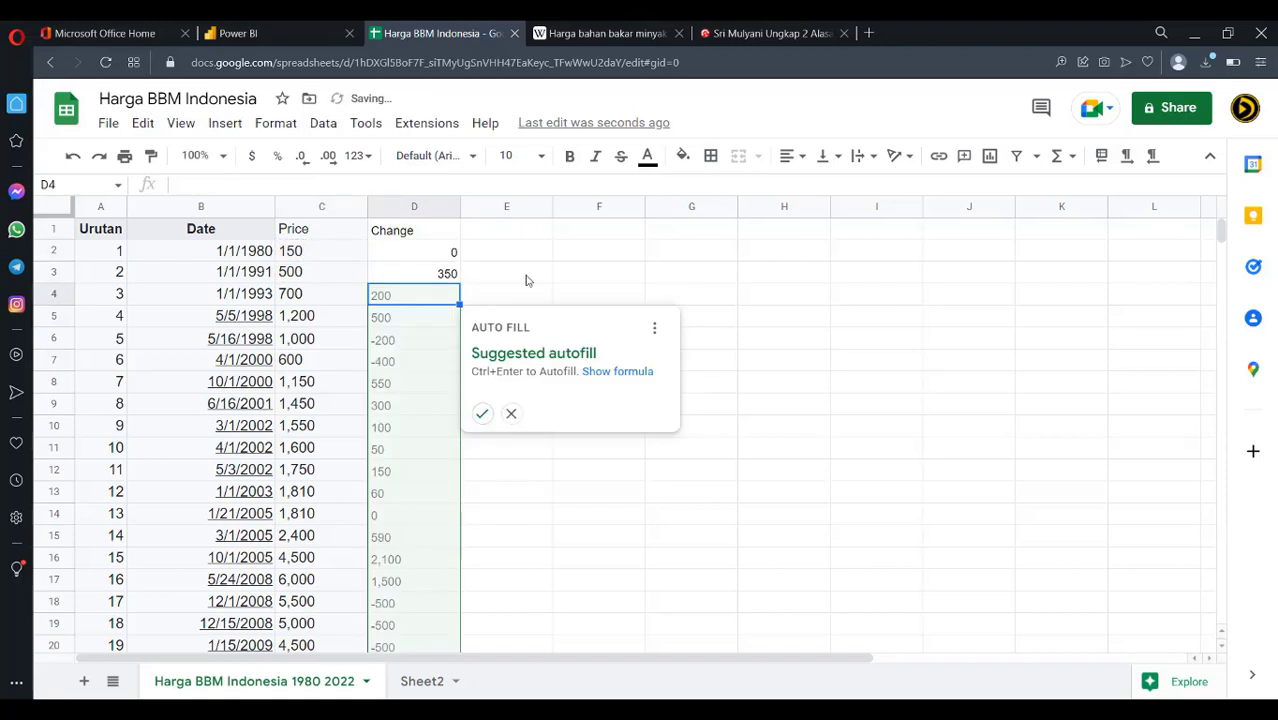
pyautogui.click(482, 414)
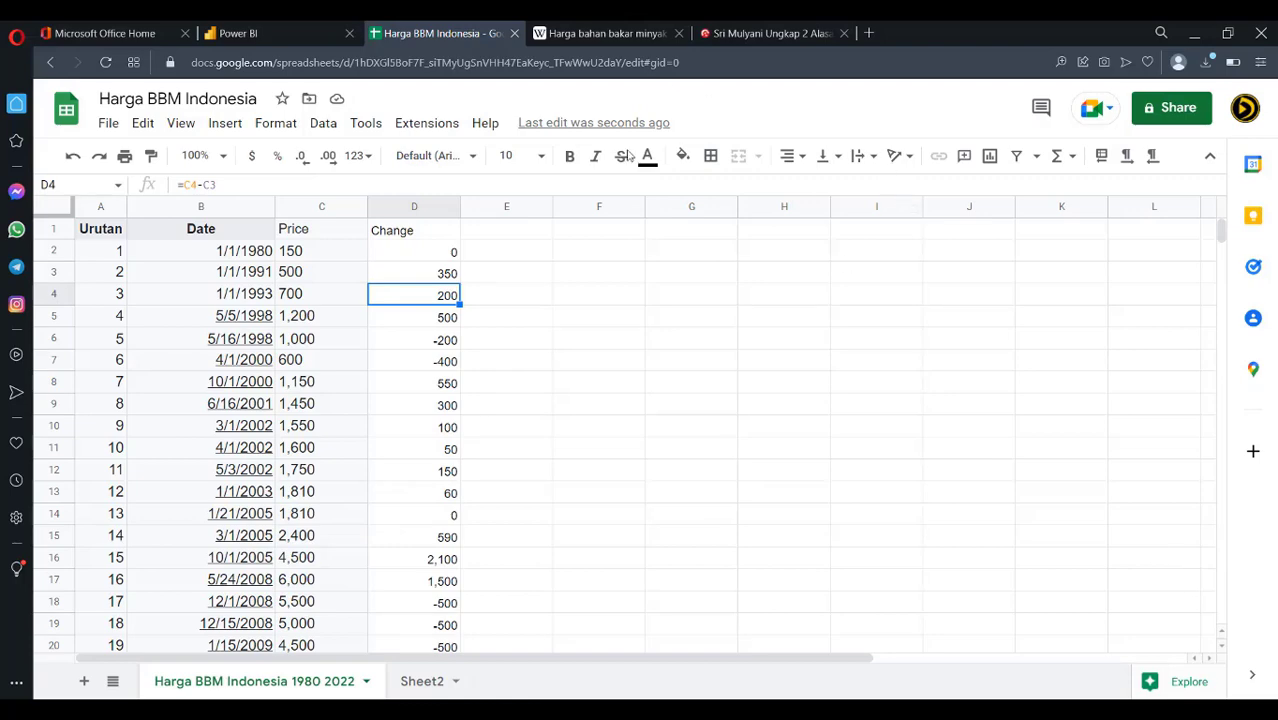
pyautogui.click(600, 33)
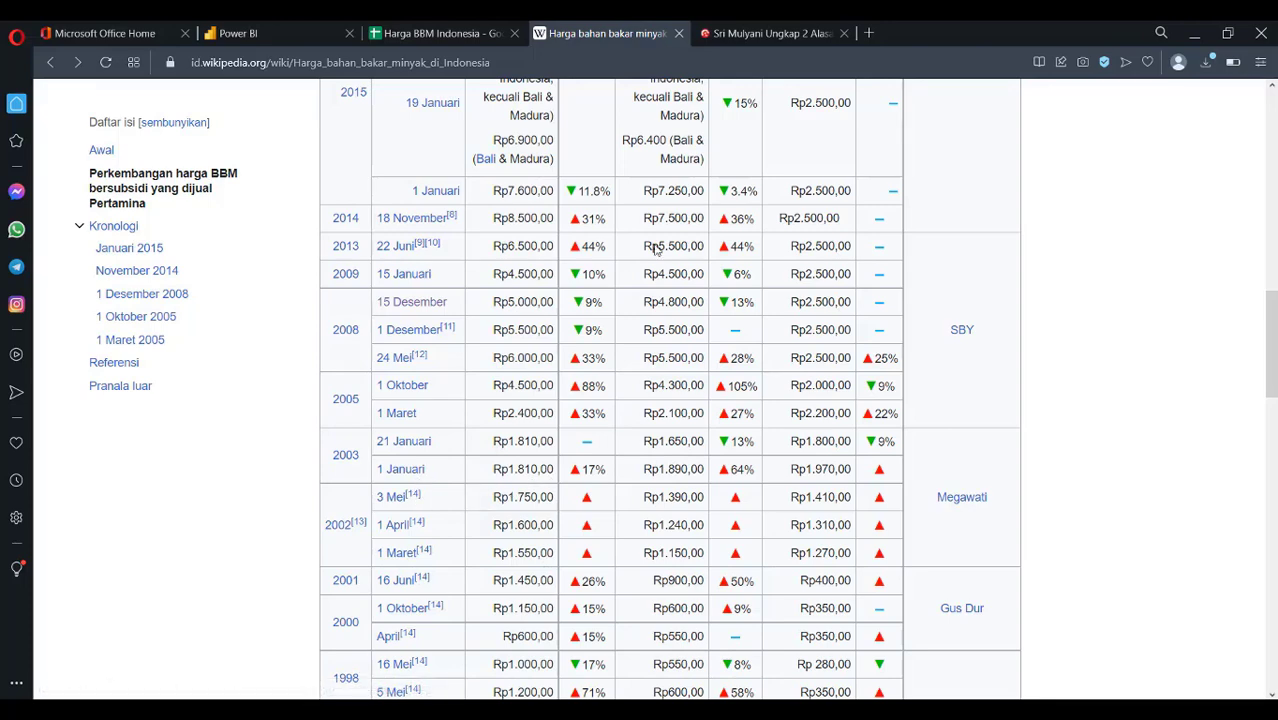
pyautogui.click(463, 34)
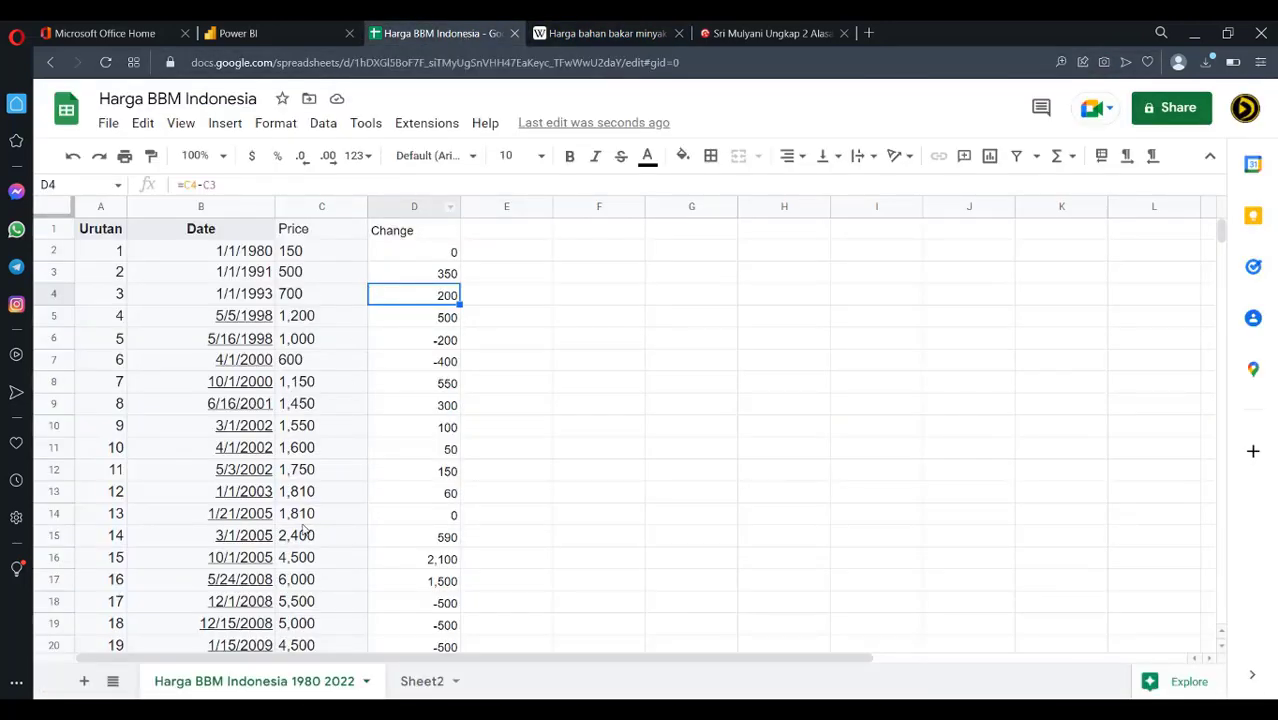
pyautogui.click(605, 33)
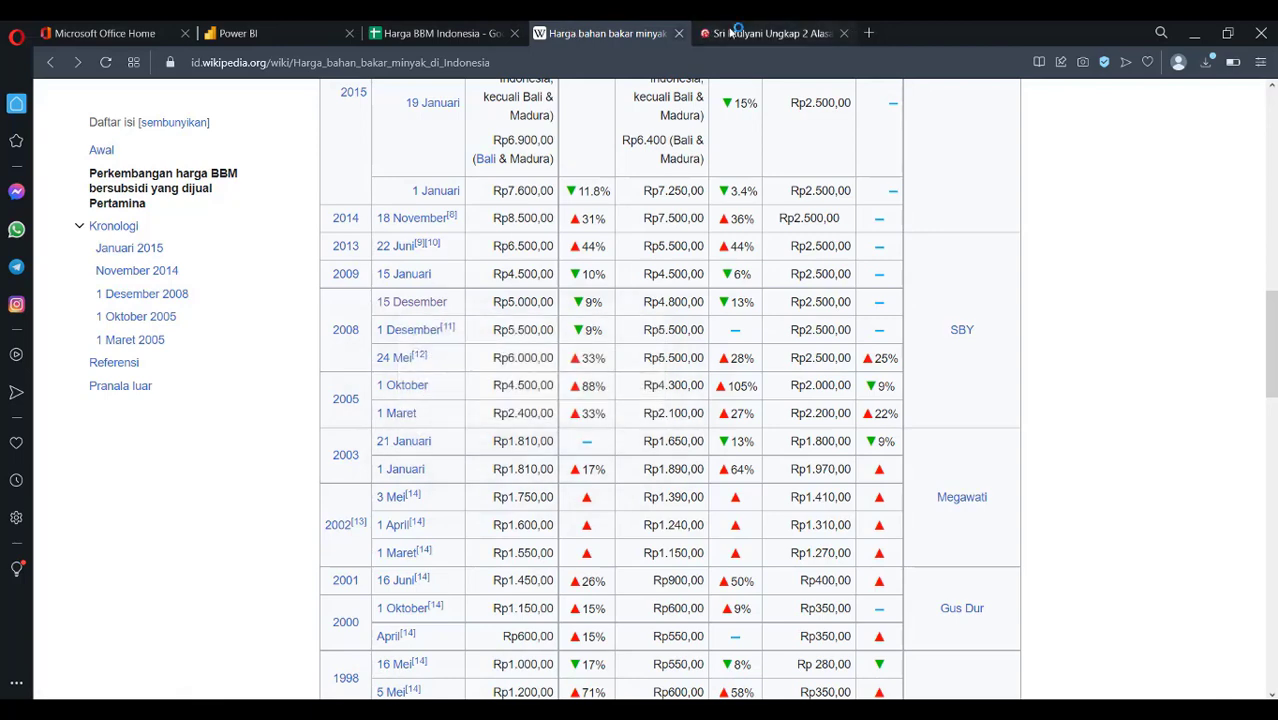
pyautogui.click(455, 34)
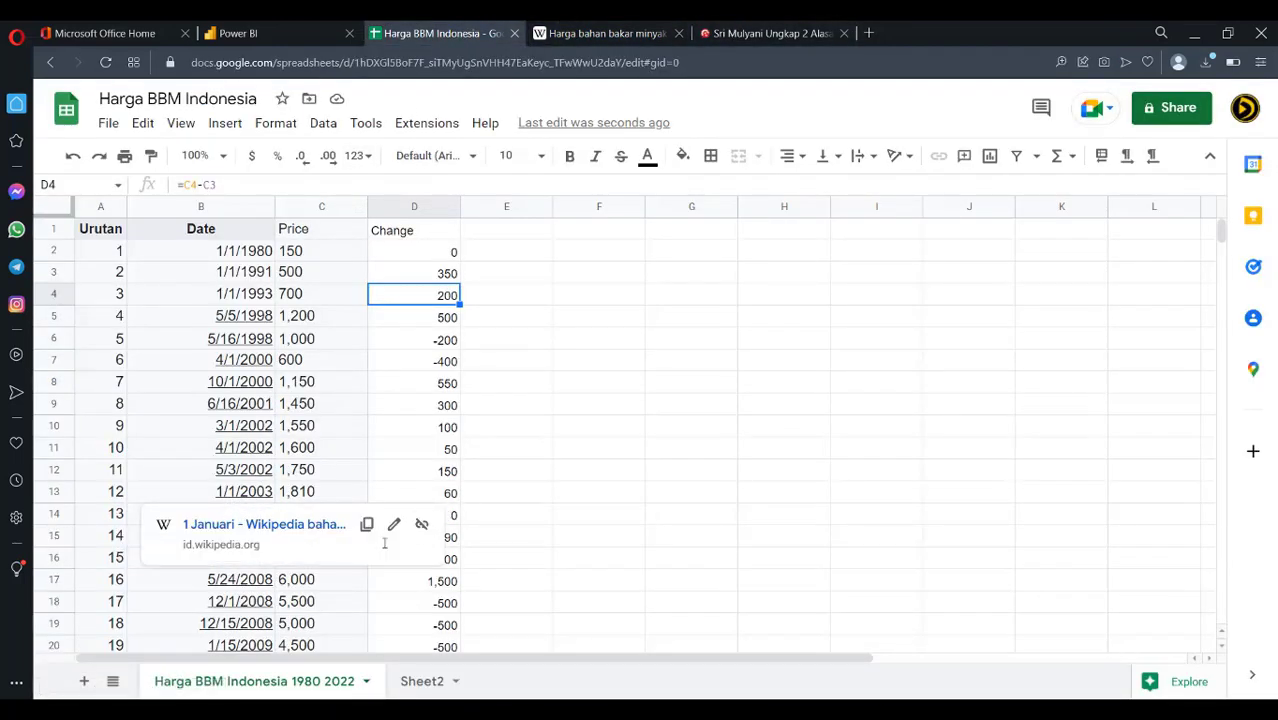
pyautogui.click(886, 447)
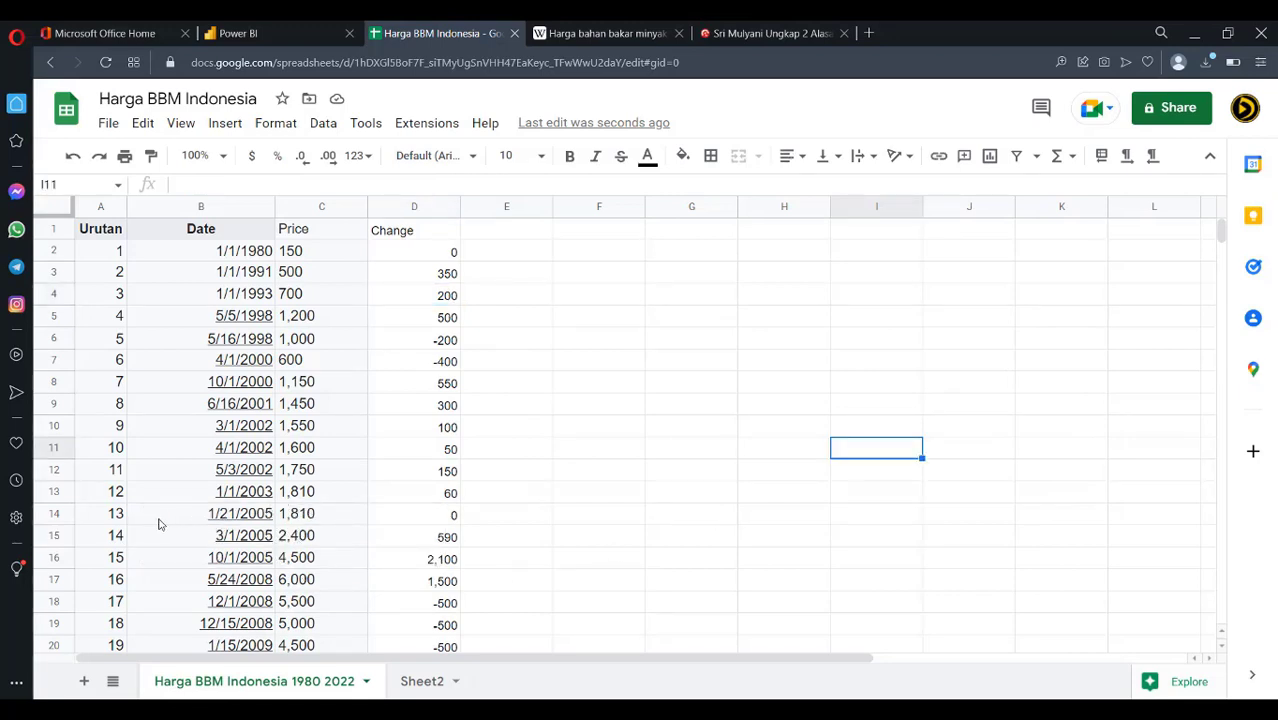
# Delete the duplicate 1/21/2005 row and refill the Change formulas from D13 down
pyautogui.click(53, 514)
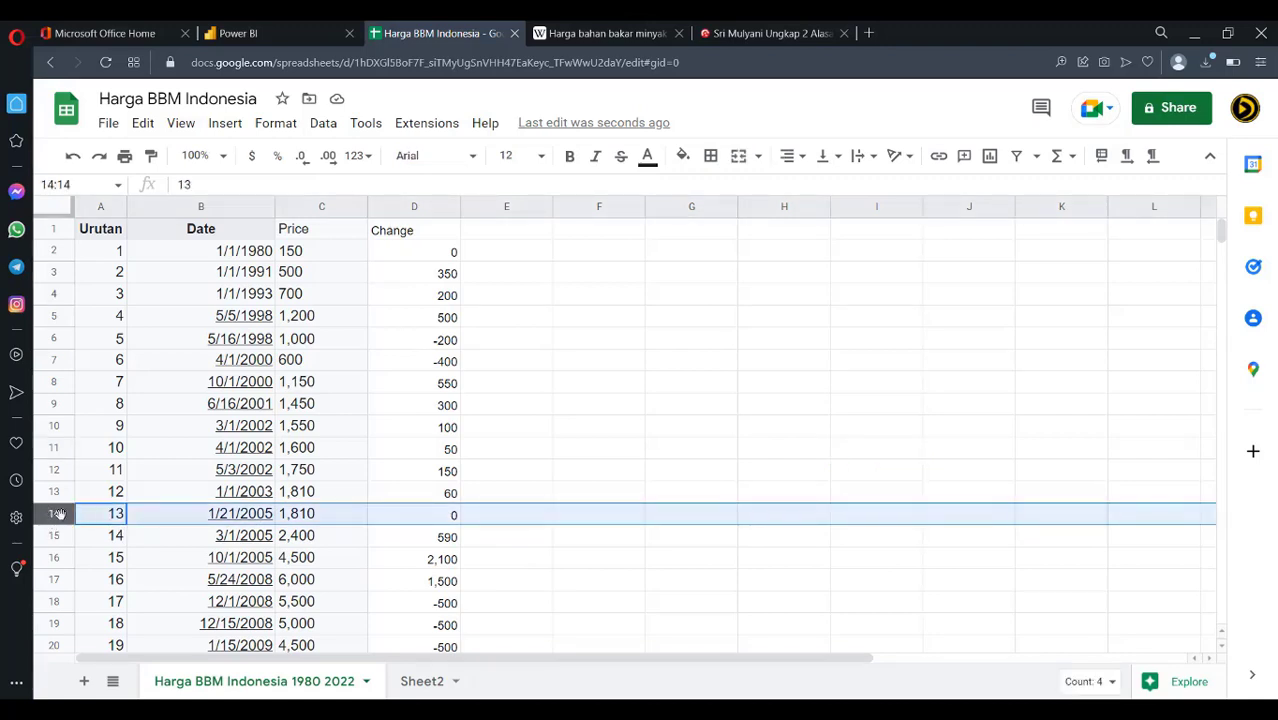
pyautogui.rightClick(58, 514)
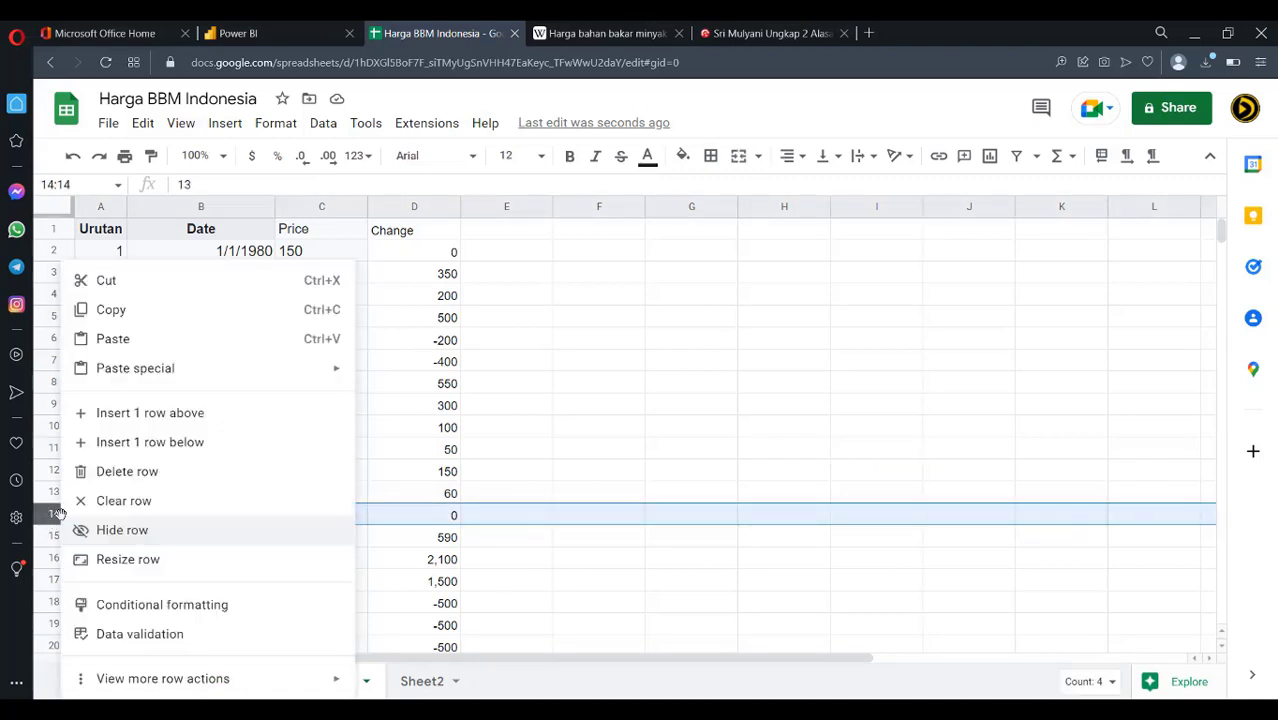
pyautogui.click(126, 475)
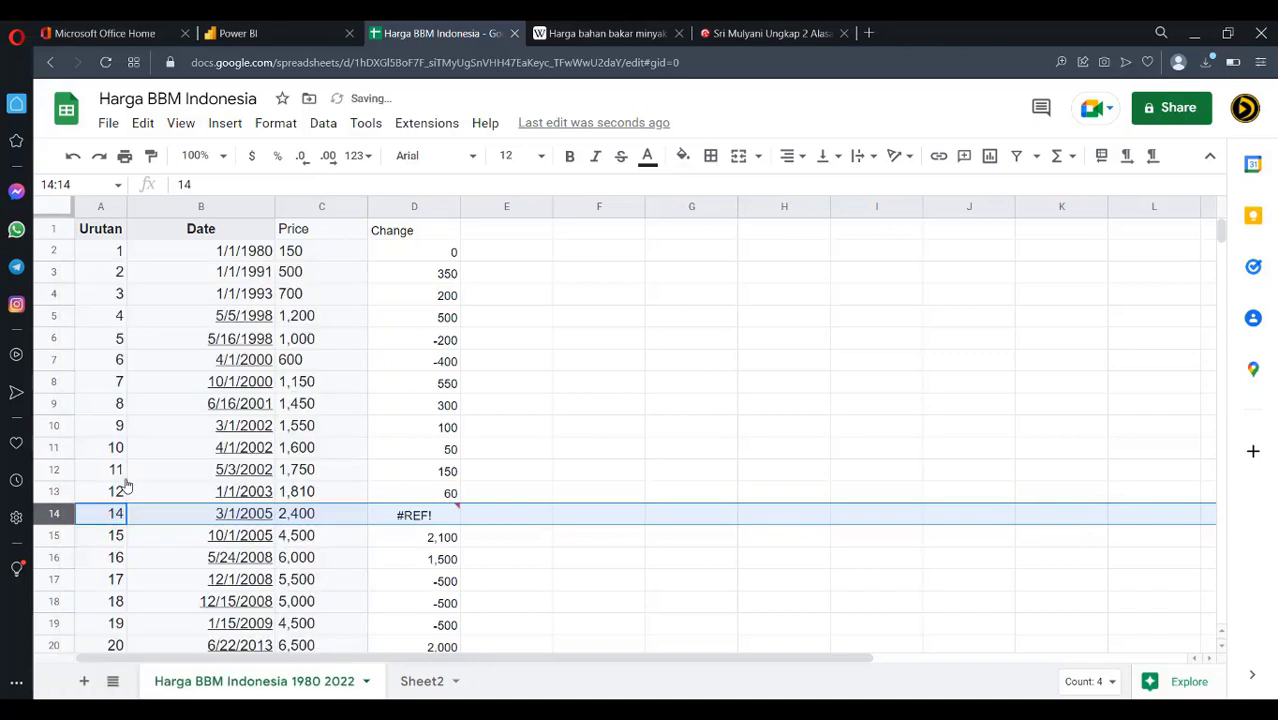
pyautogui.click(450, 497)
pyautogui.moveTo(455, 501); pyautogui.dragTo(455, 372)
pyautogui.scroll(8, 545, 416)
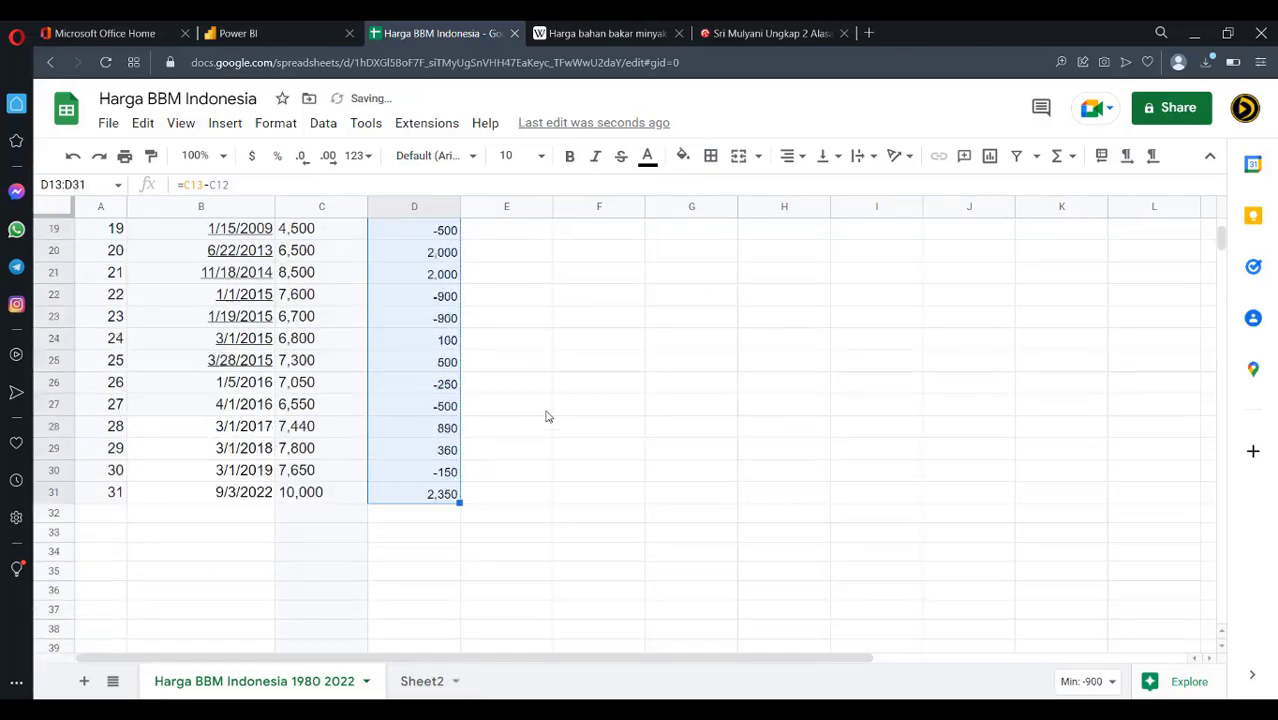
pyautogui.click(545, 409)
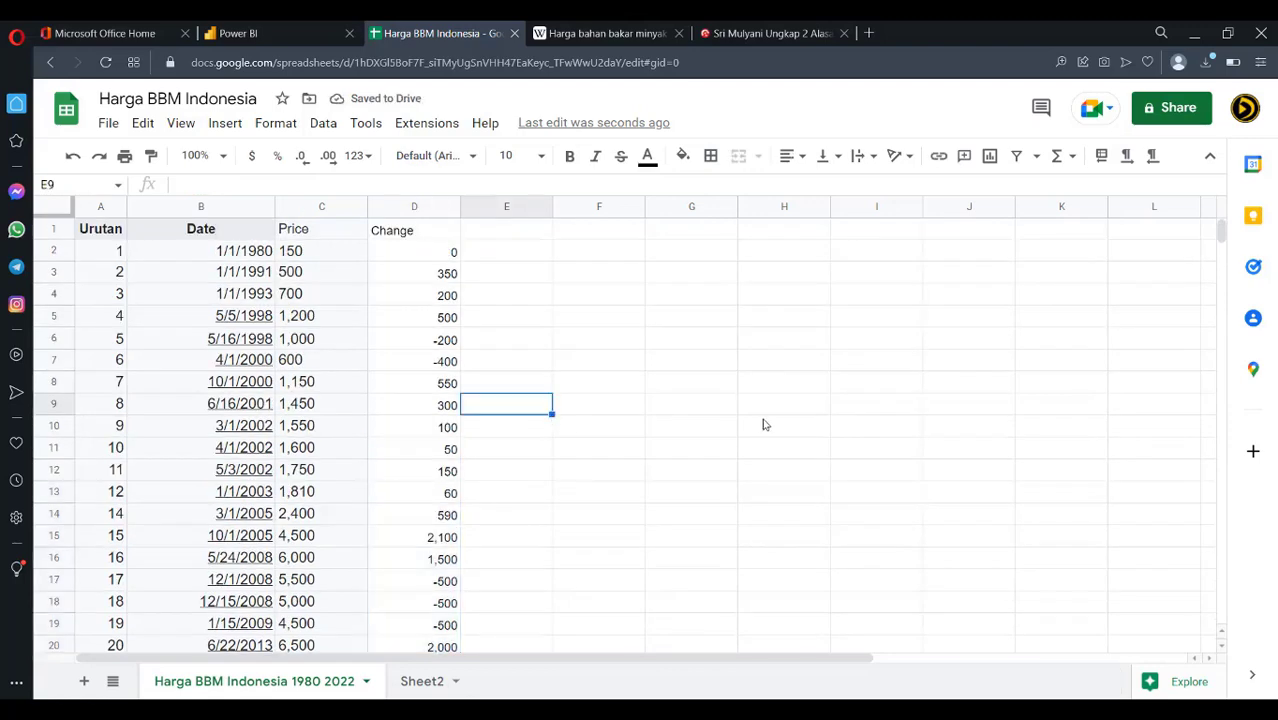
# Refill the Urutan sequence from A2:A3 down to A31, numbering 1 to 30
pyautogui.scroll(-4, 763, 425)
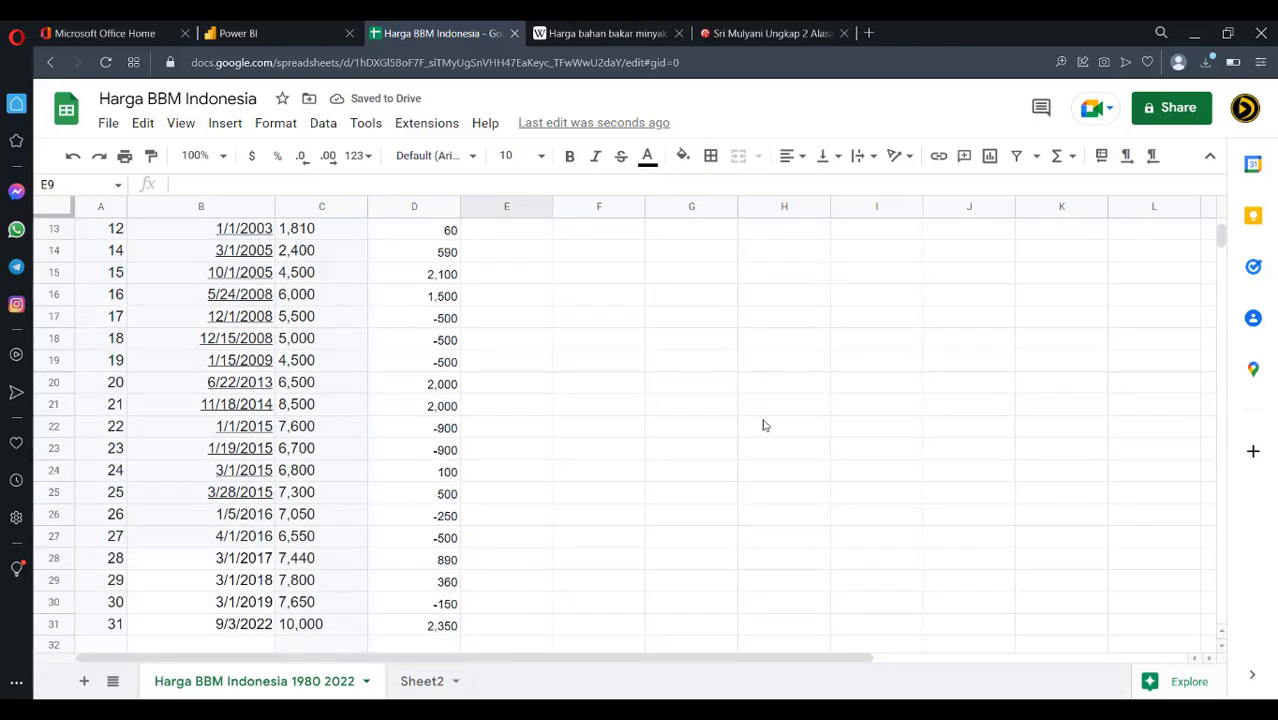
pyautogui.scroll(2, 763, 425)
pyautogui.scroll(-3, 763, 425)
pyautogui.scroll(3, 763, 425)
pyautogui.scroll(2, 275, 418)
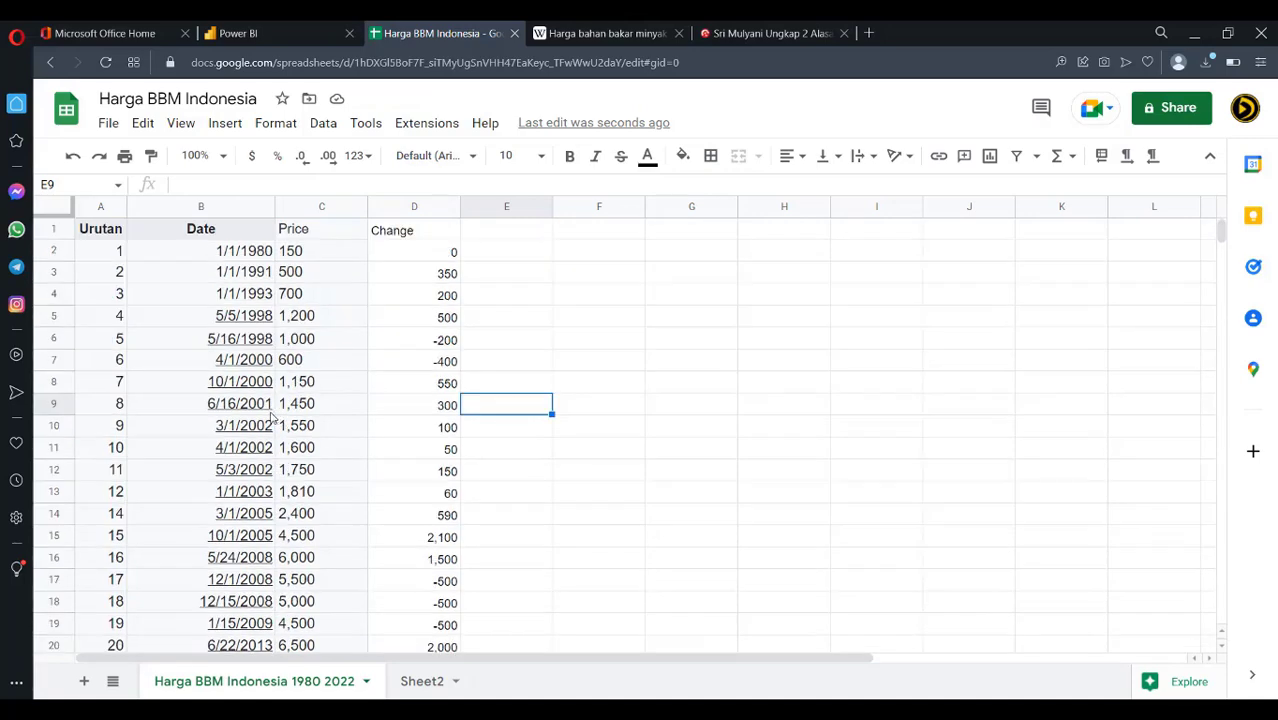
pyautogui.moveTo(114, 254); pyautogui.dragTo(112, 278)
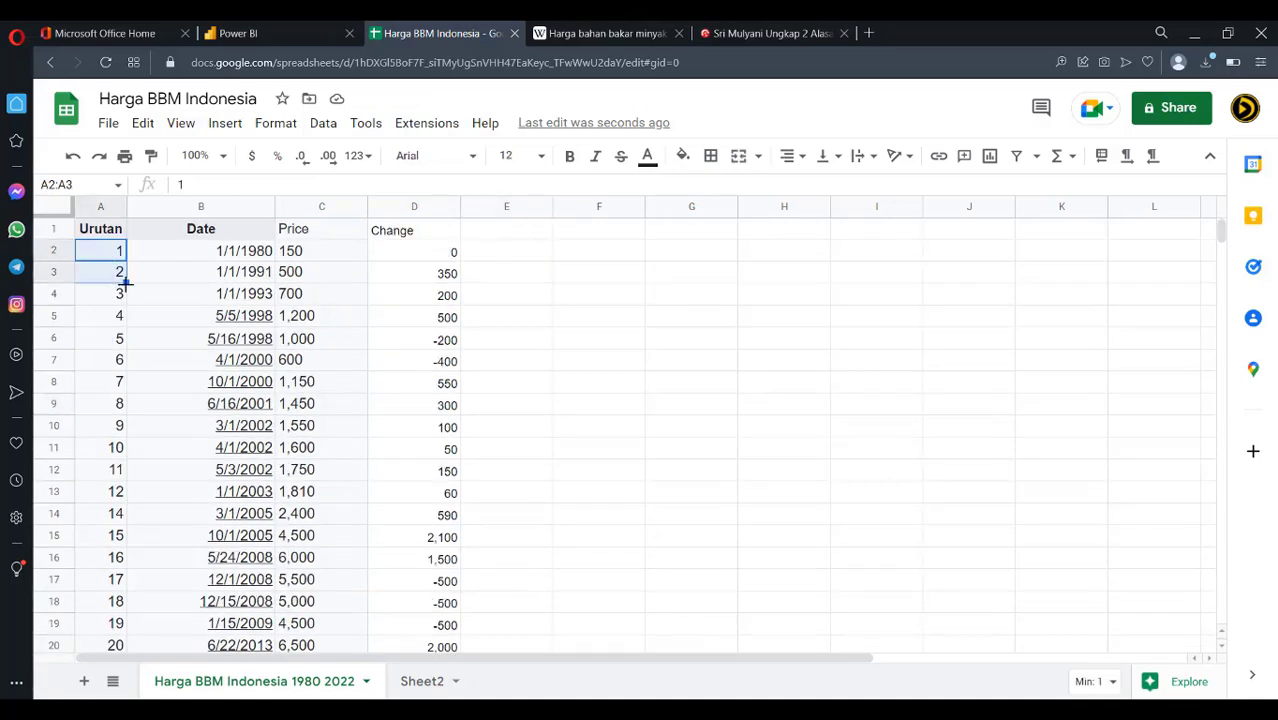
pyautogui.scroll(-10, 128, 400)
pyautogui.scroll(2, 128, 286)
pyautogui.moveTo(120, 342); pyautogui.dragTo(121, 344)
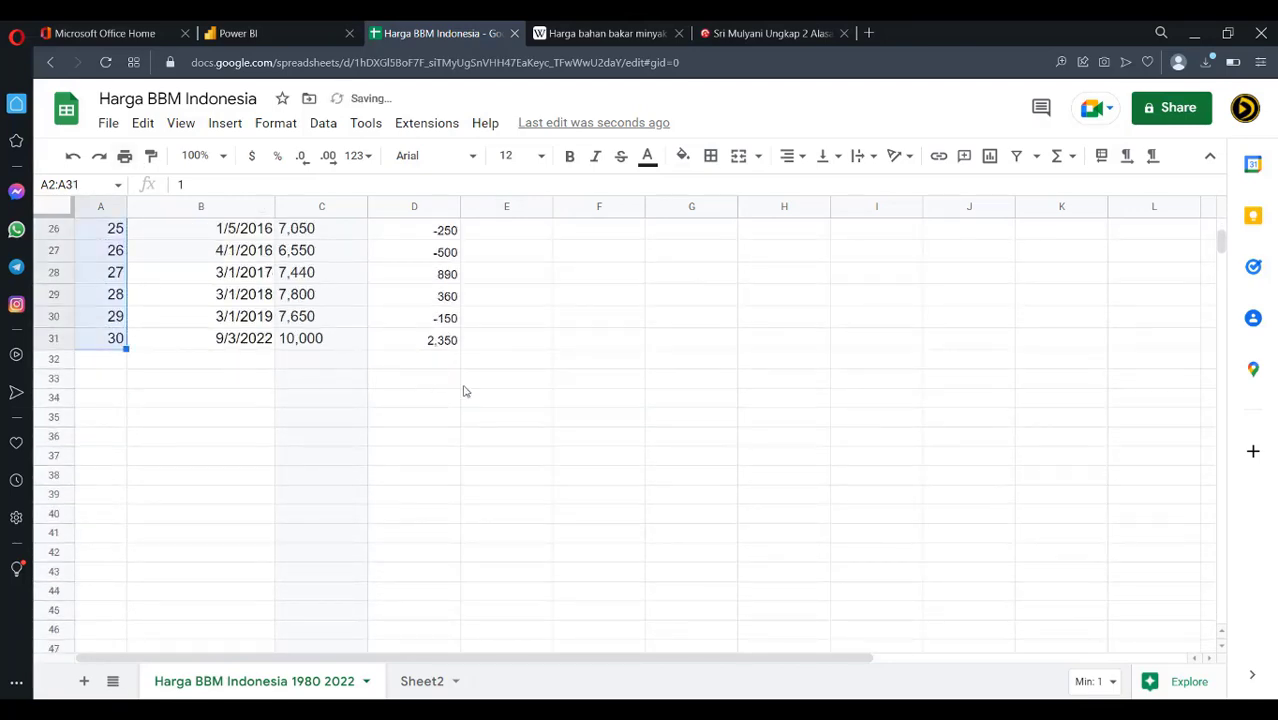
pyautogui.scroll(8, 537, 394)
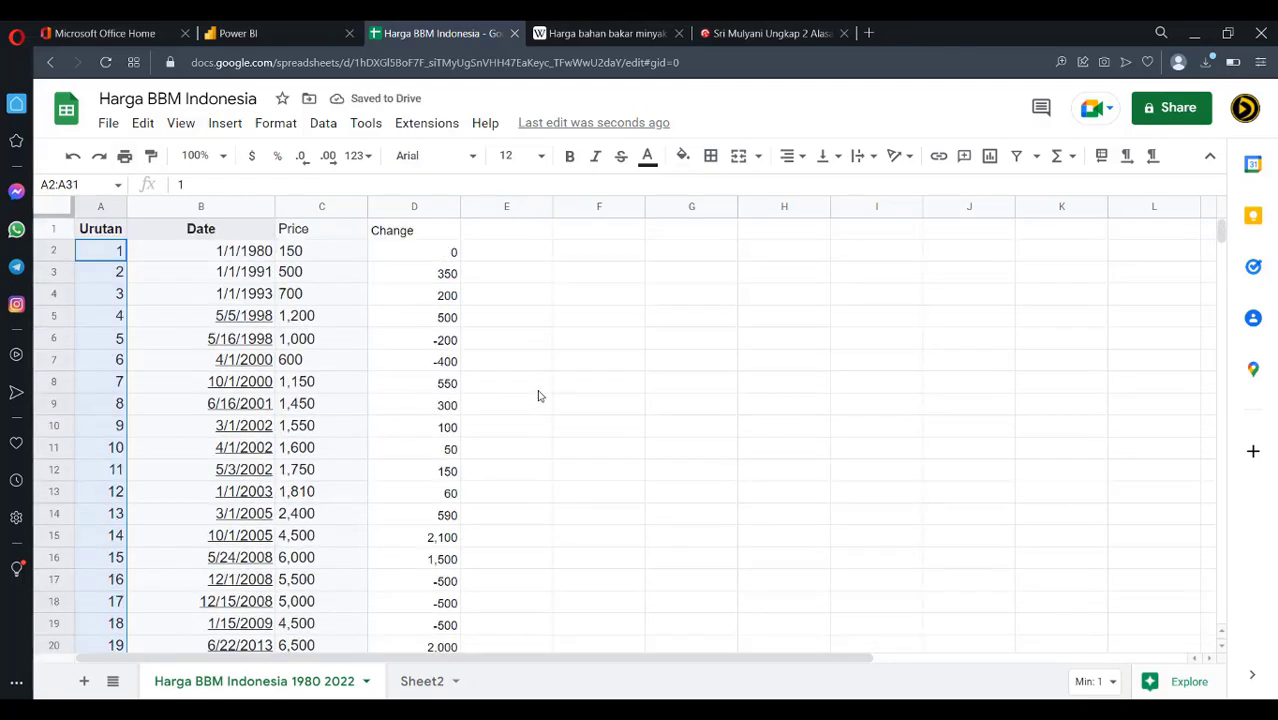
# Add a '% Changes' header in E1 and enter 0 in E2 for 1980
pyautogui.click(515, 234)
pyautogui.write('Prese')
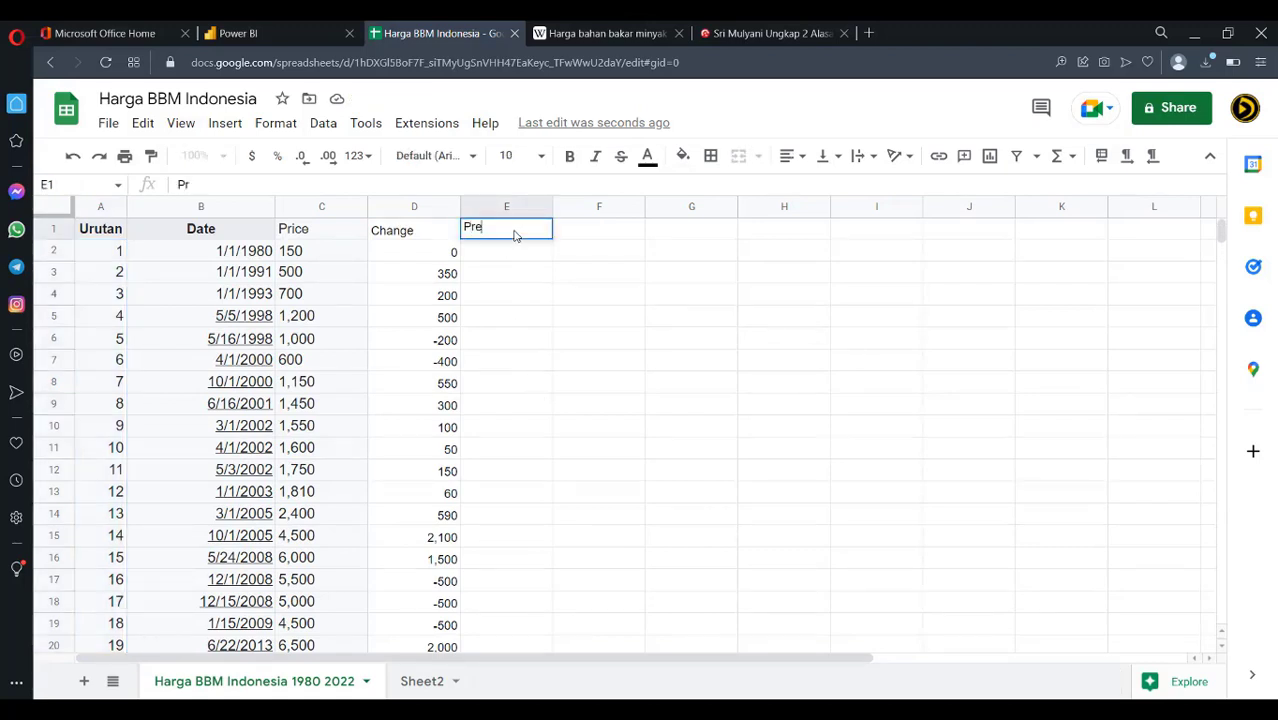
pyautogui.press('BackSpace')
pyautogui.press('BackSpace')
pyautogui.press('BackSpace')
pyautogui.press('BackSpace')
pyautogui.write('% CH')
pyautogui.press('BackSpace')
pyautogui.press('BackSpace')
pyautogui.write('Changes')
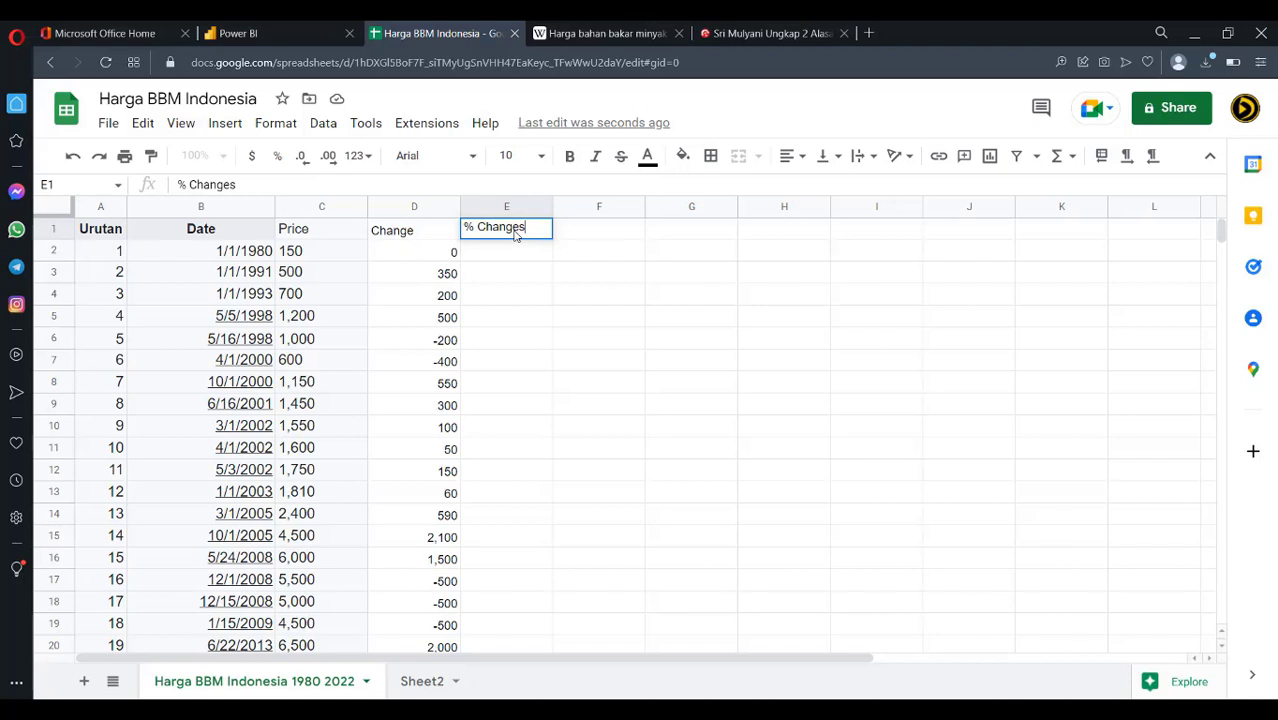
pyautogui.press('Return')
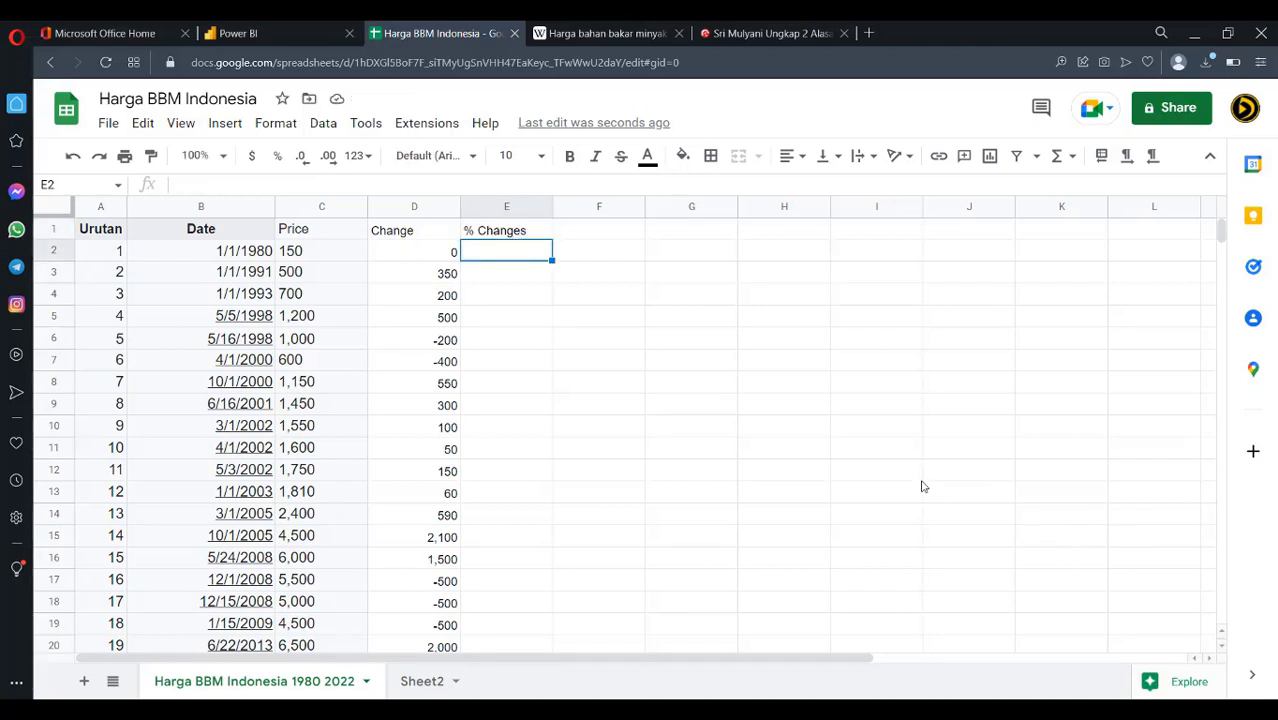
pyautogui.write('0')
pyautogui.press('Return')
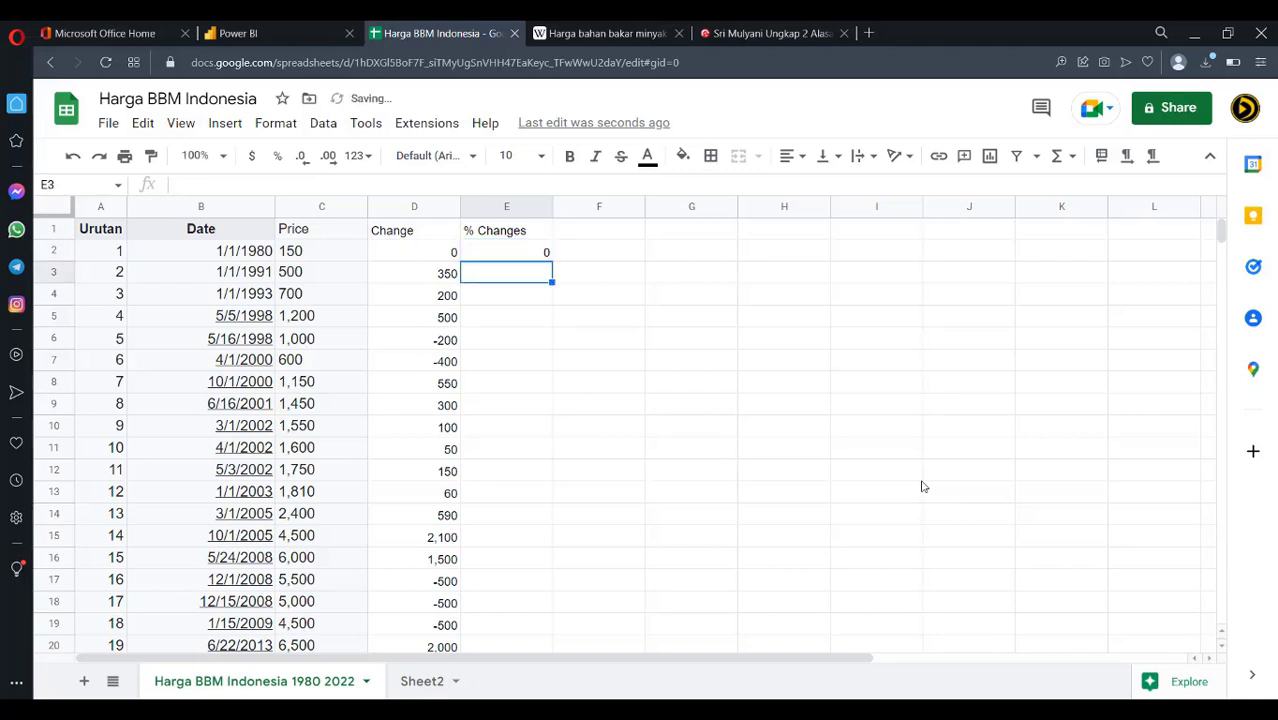
# Enter =(D3/C2)*100 in E3, fill it down column E, and select E2:E31
pyautogui.write('=(')
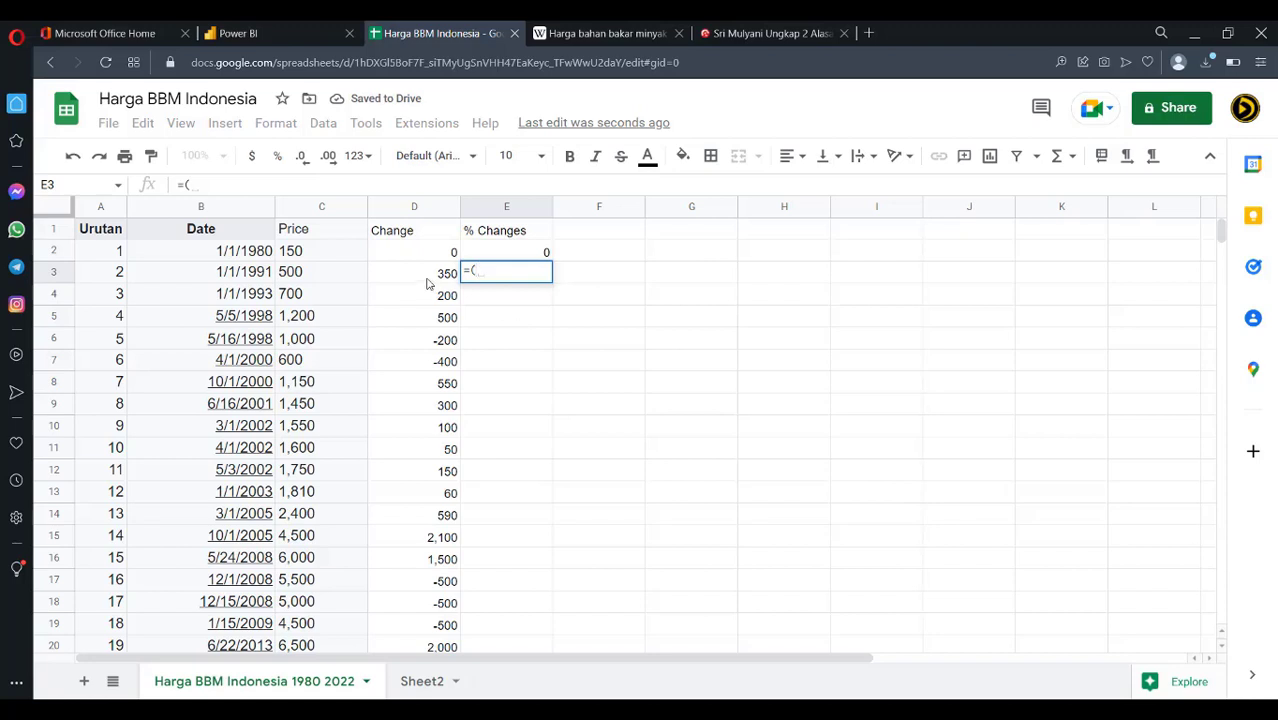
pyautogui.click(428, 281)
pyautogui.write('/')
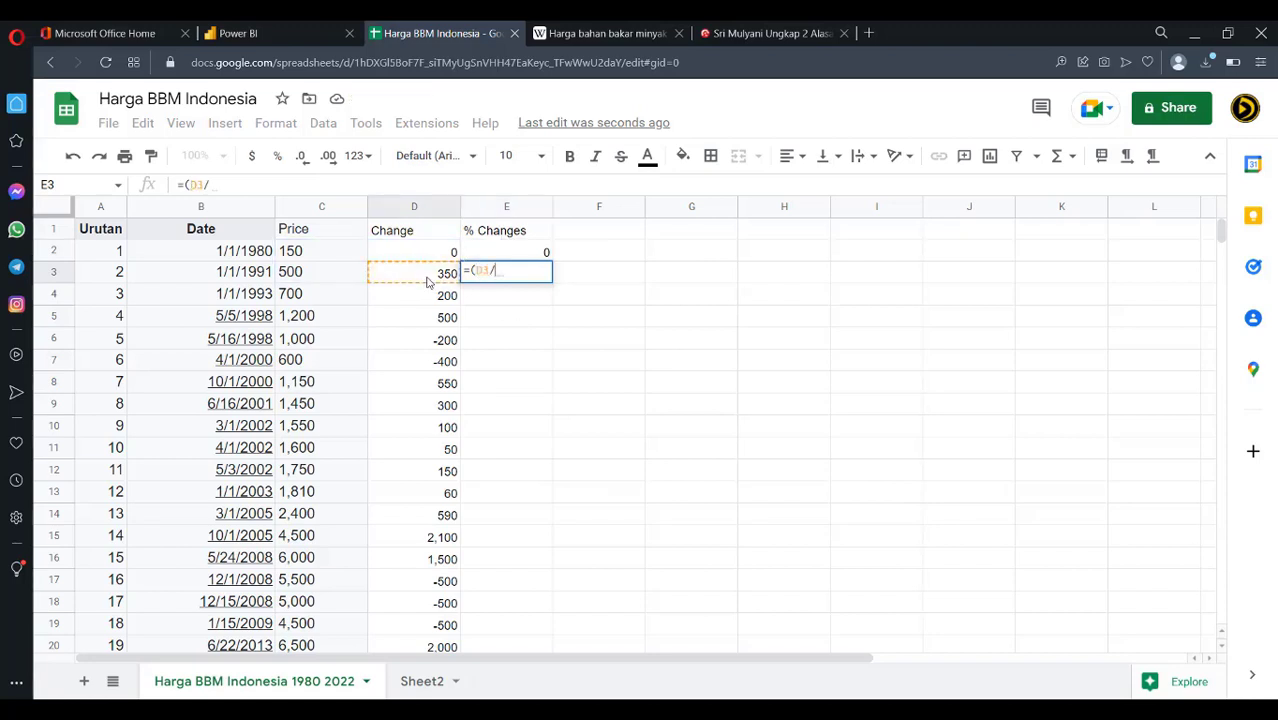
pyautogui.click(313, 257)
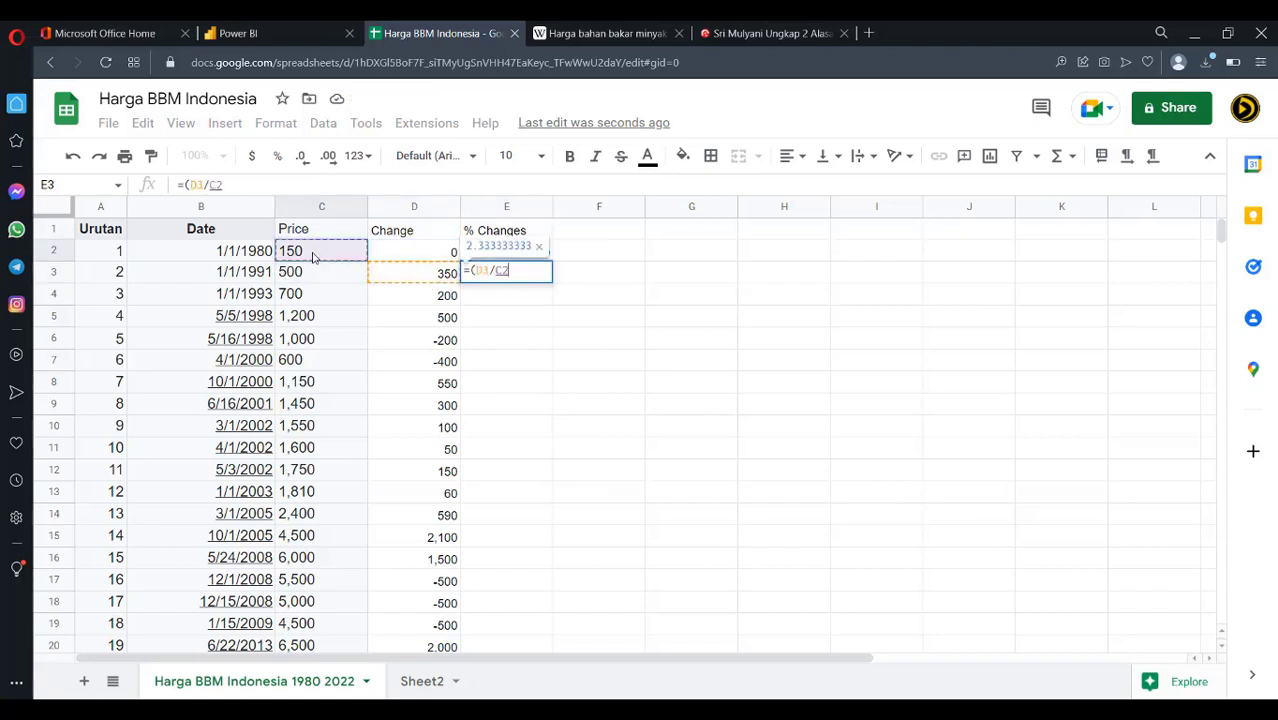
pyautogui.write(')*')
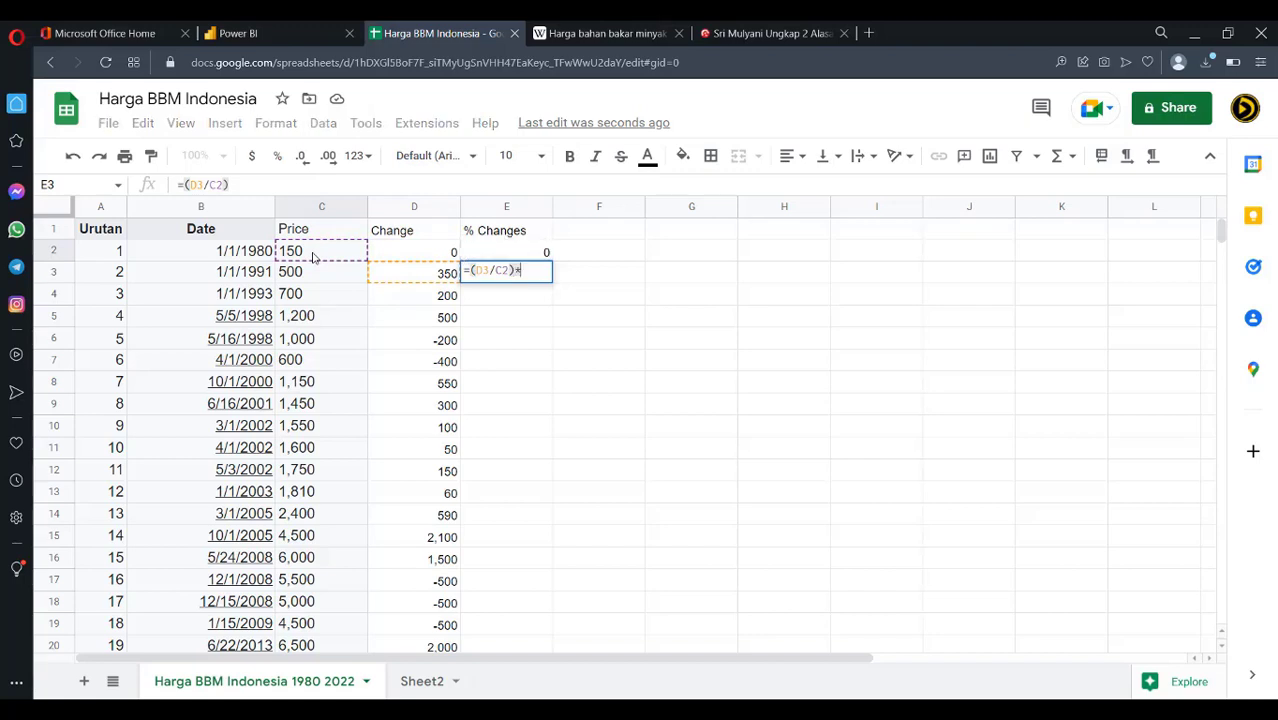
pyautogui.write('100')
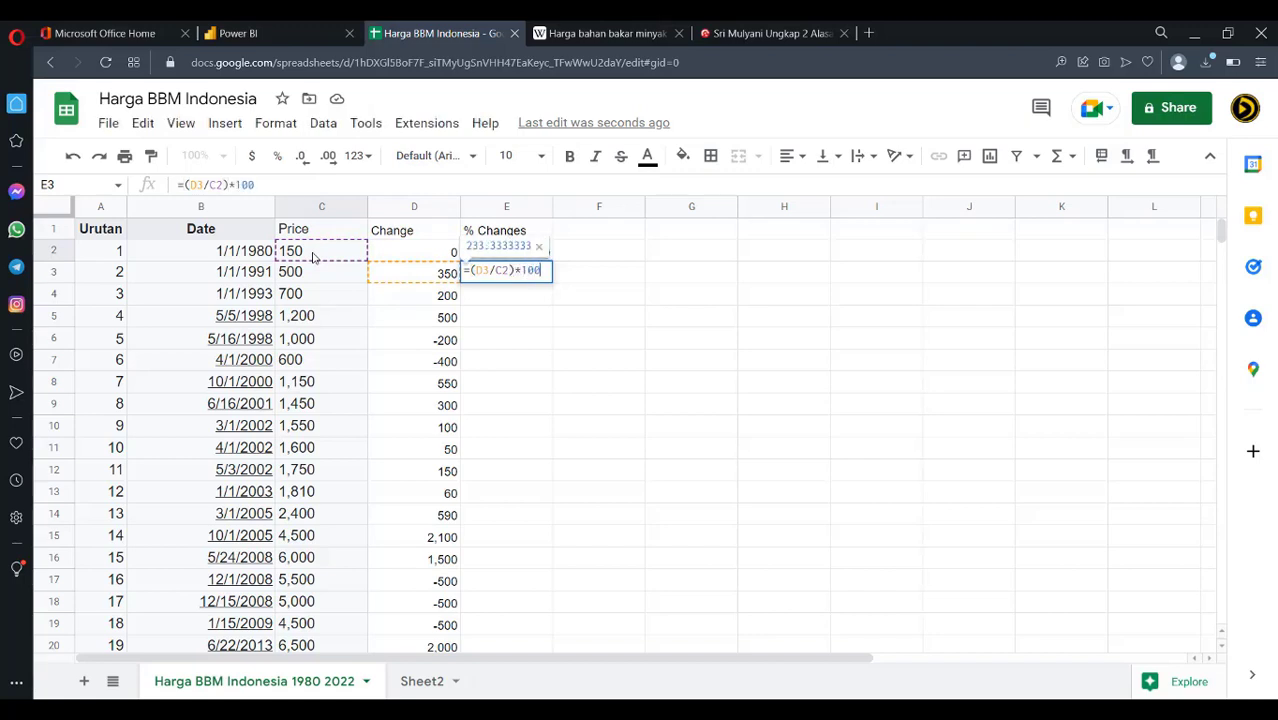
pyautogui.press('Return')
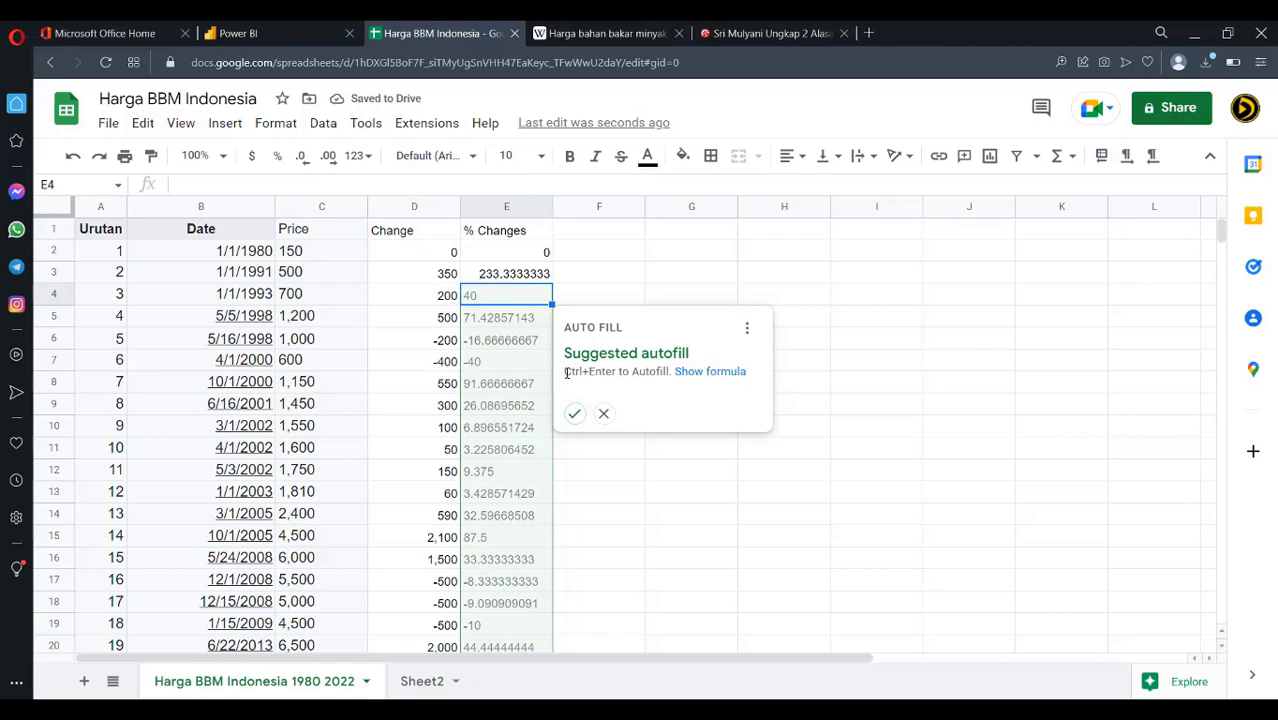
pyautogui.click(575, 414)
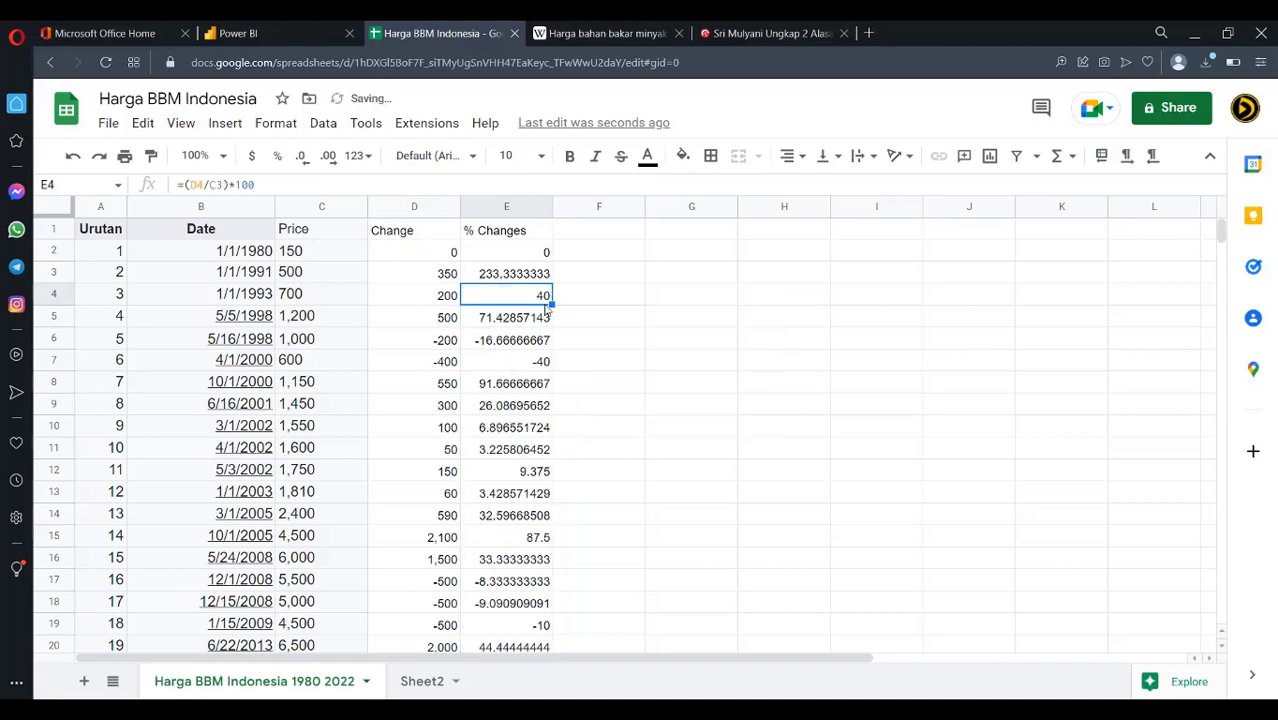
pyautogui.moveTo(520, 253); pyautogui.dragTo(519, 522)
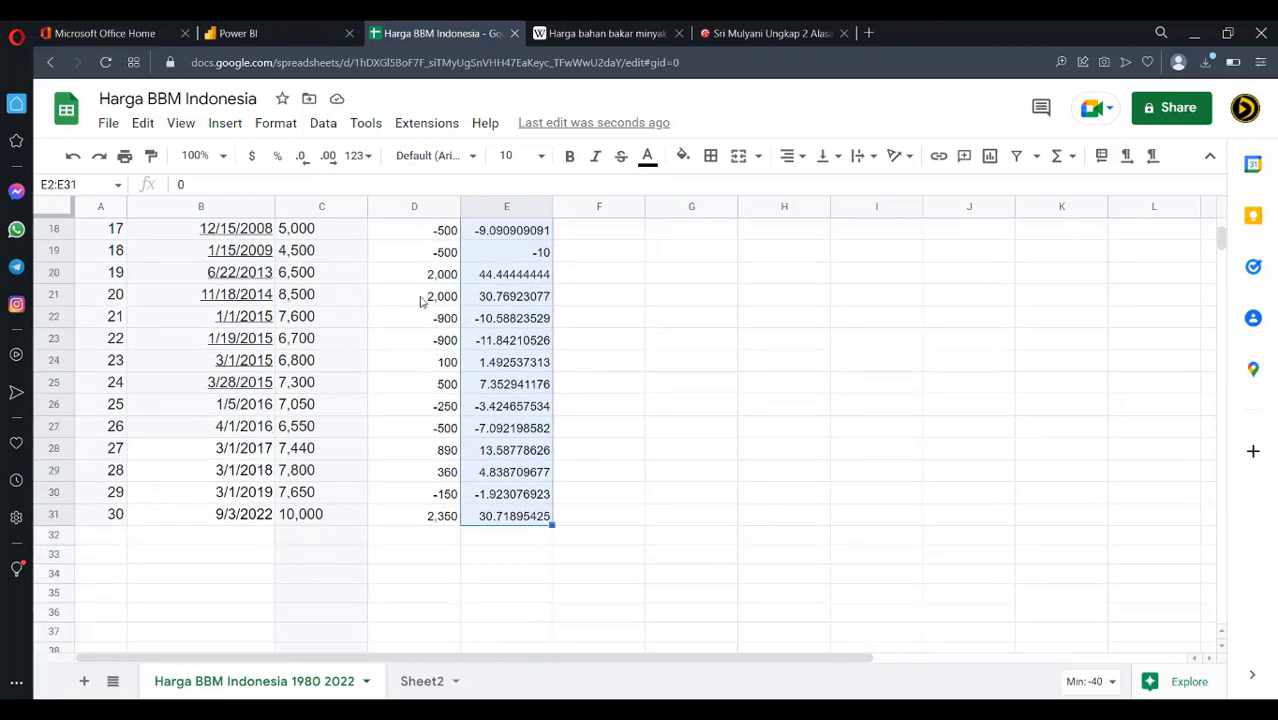
# Undo the percent format, change E3 to =(D3/C2), and fill it down to E31
pyautogui.click(277, 156)
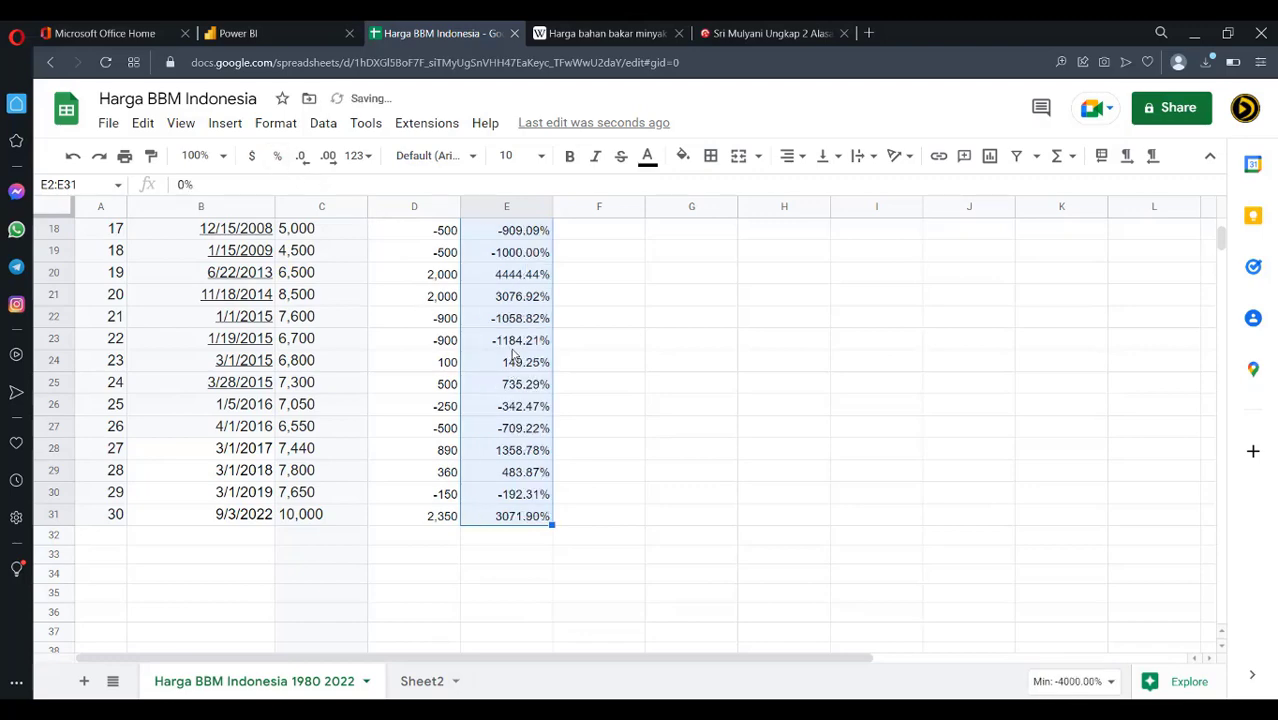
pyautogui.scroll(6, 513, 355)
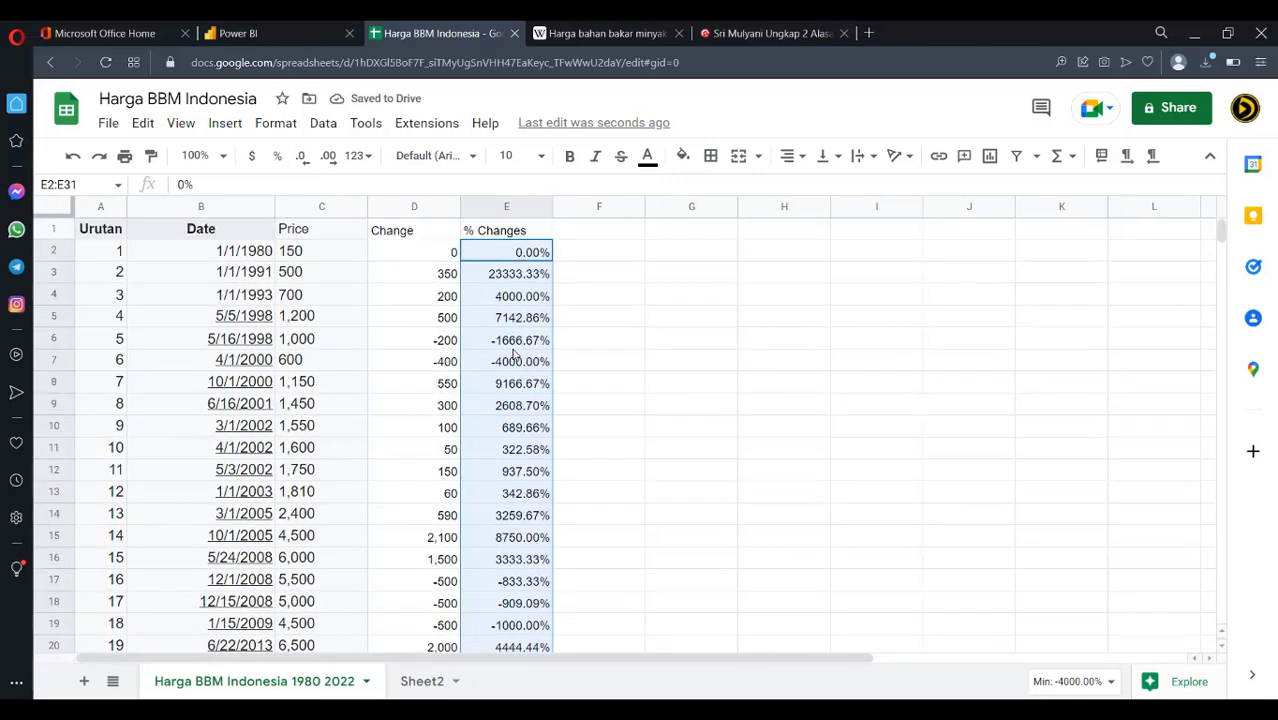
pyautogui.hotkey('ctrl', 'z')
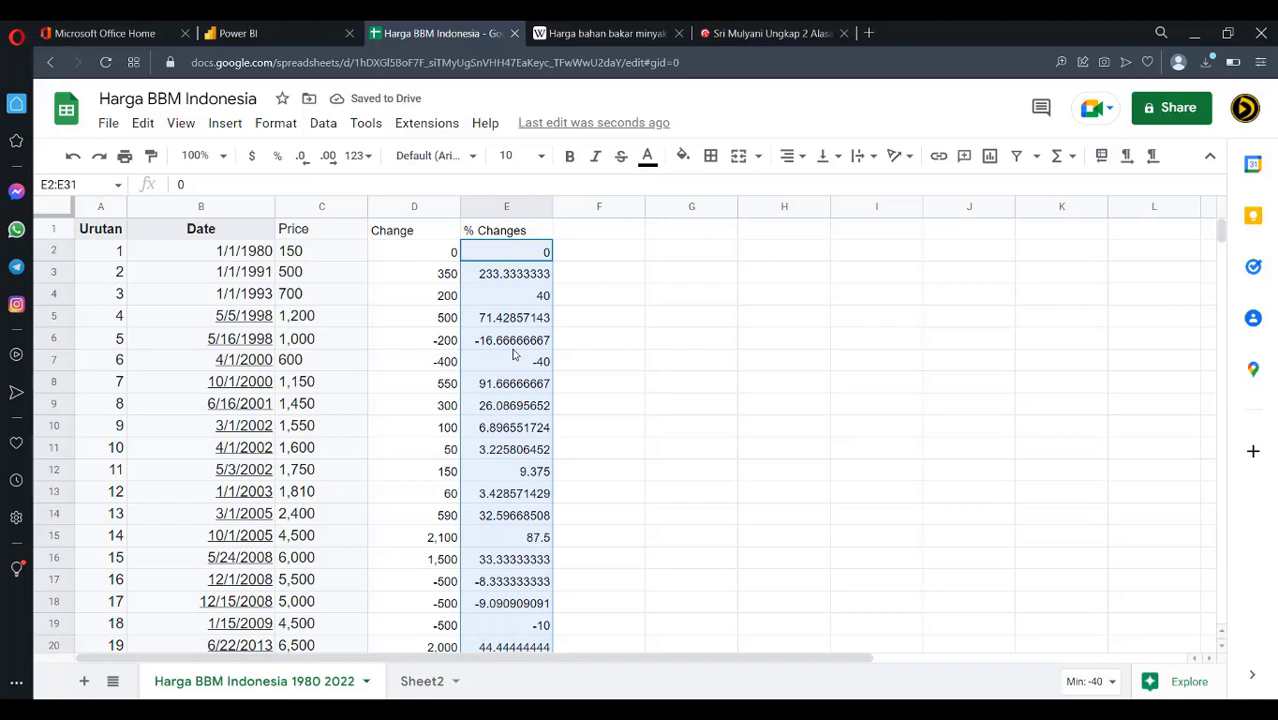
pyautogui.click(528, 281)
pyautogui.click(328, 187)
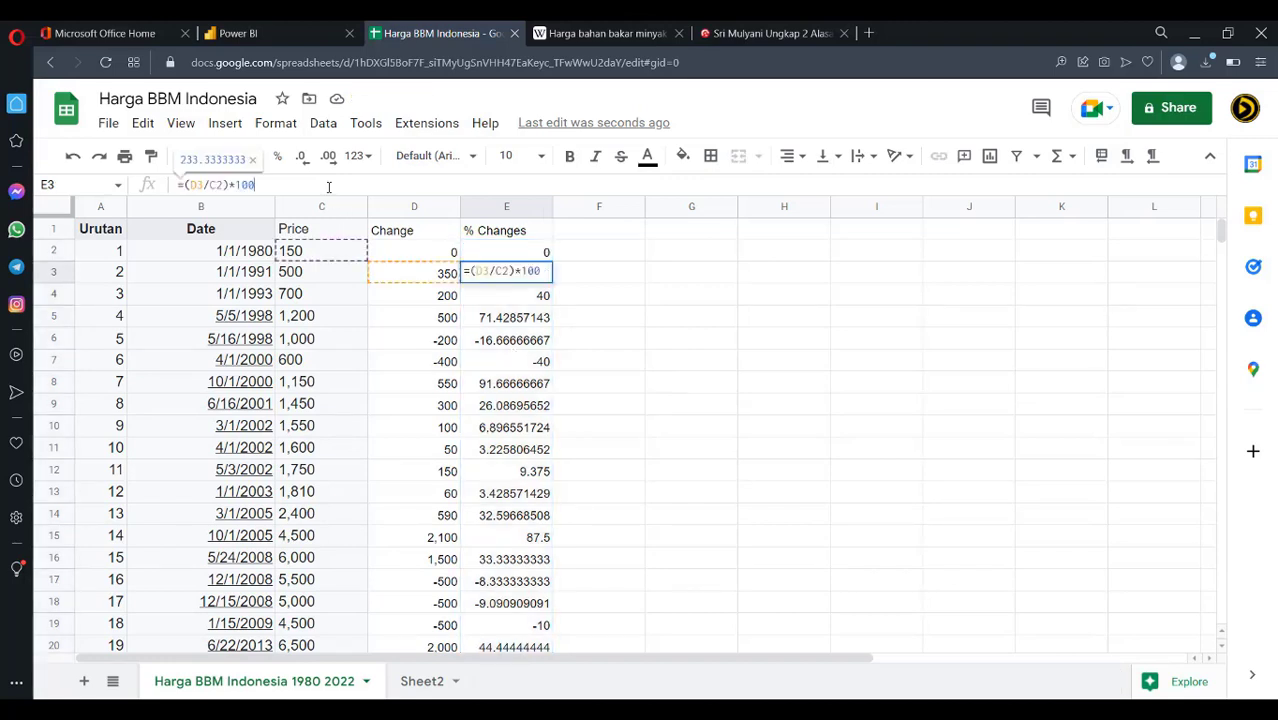
pyautogui.press('BackSpace')
pyautogui.press('BackSpace')
pyautogui.press('BackSpace')
pyautogui.press('BackSpace')
pyautogui.press('Return')
pyautogui.click(495, 274)
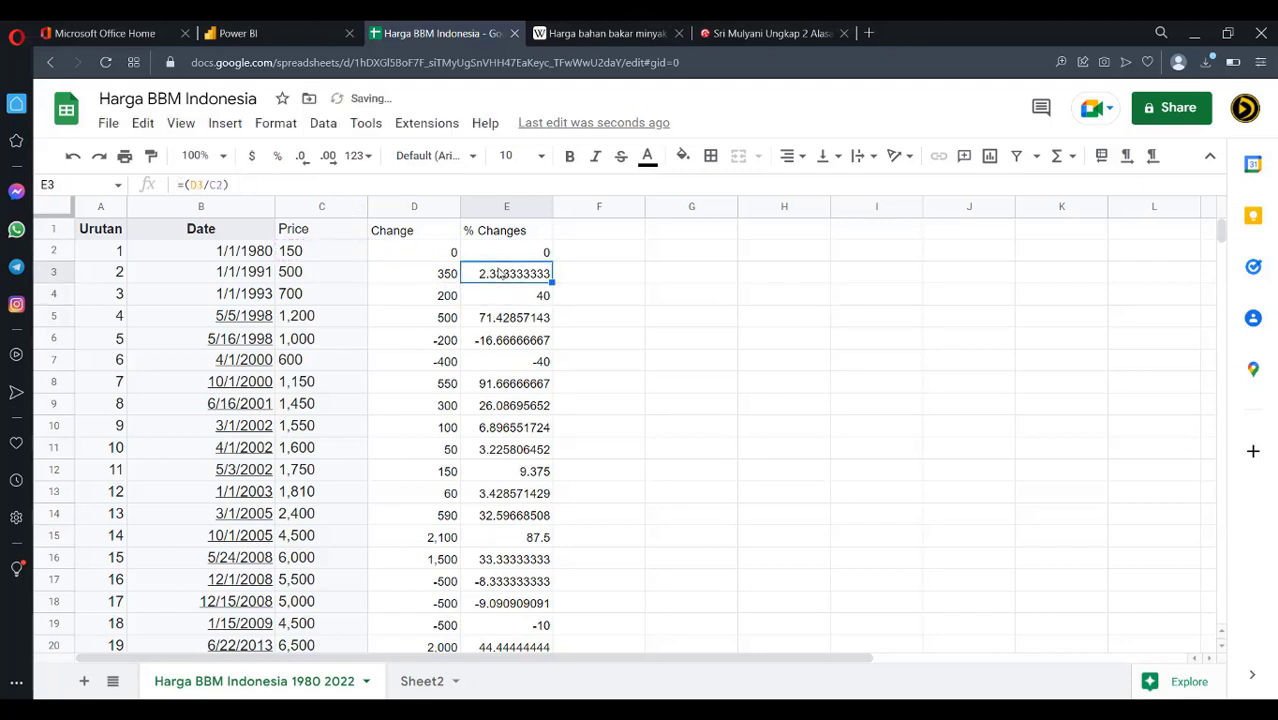
pyautogui.moveTo(551, 281); pyautogui.dragTo(557, 583)
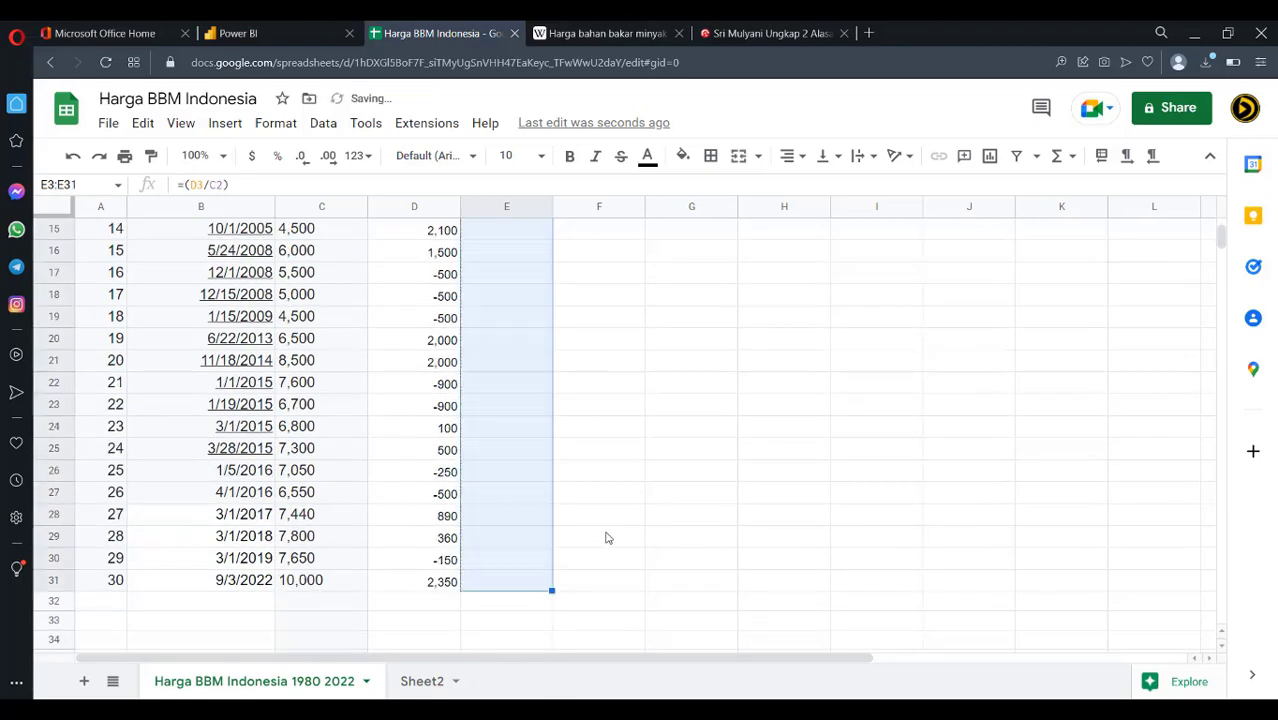
# Format the column E ratios as percentages, e.g. 233.33% and 40.00%
pyautogui.scroll(5, 608, 531)
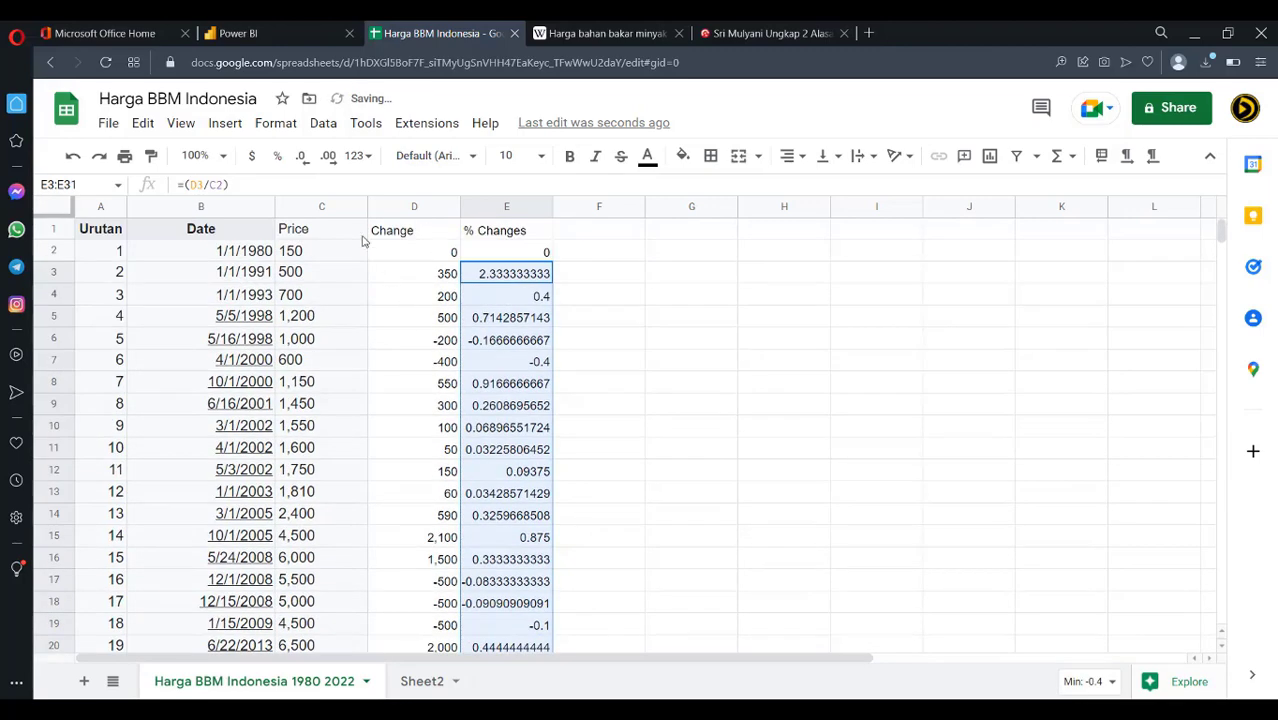
pyautogui.click(277, 156)
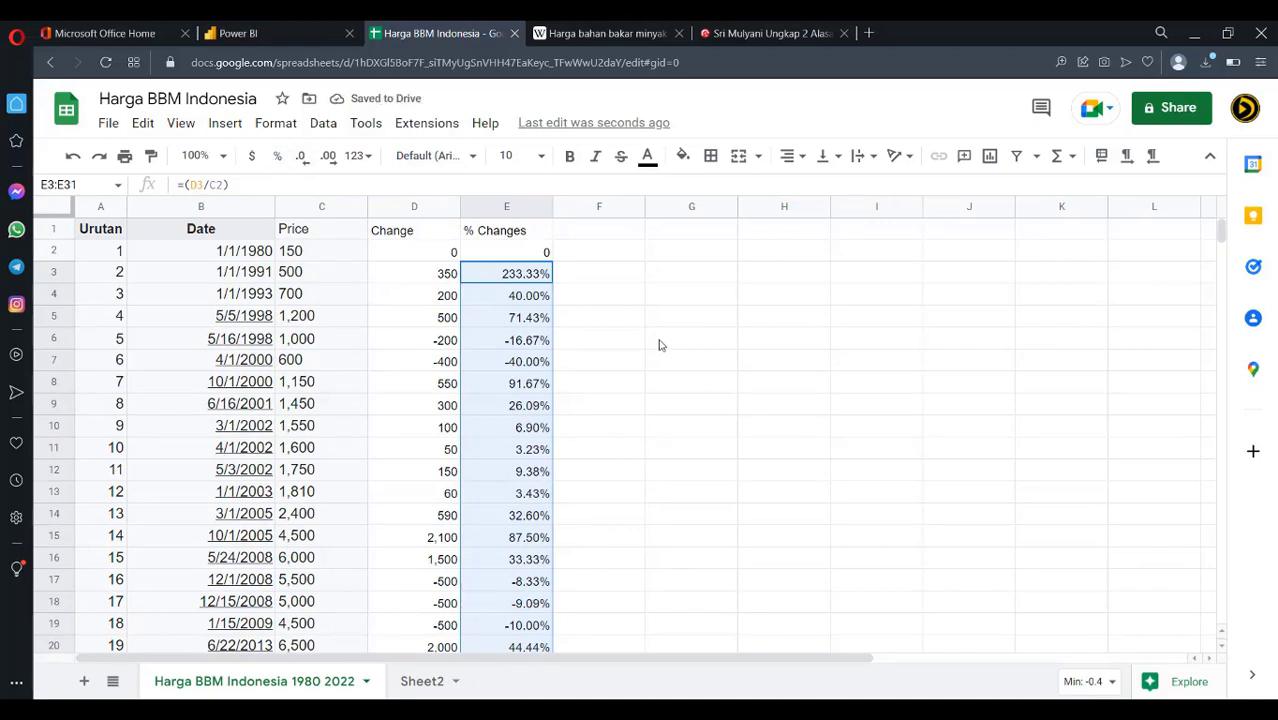
pyautogui.click(734, 339)
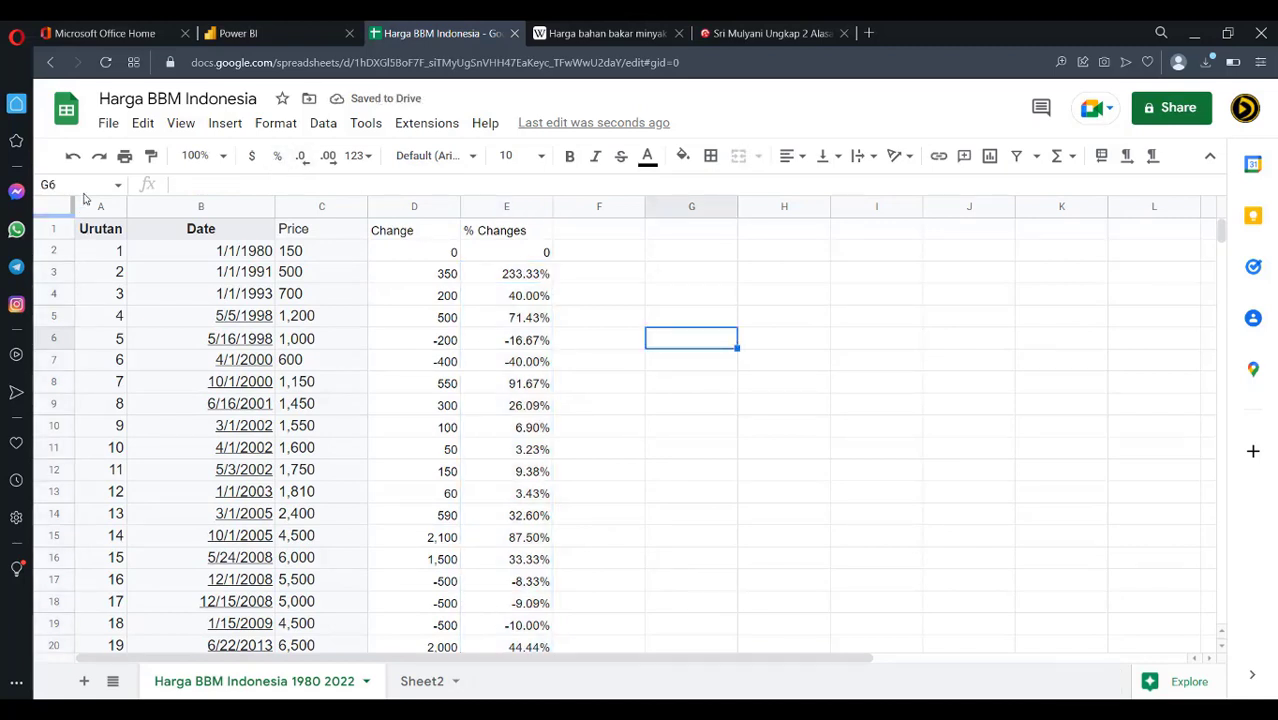
pyautogui.click(107, 123)
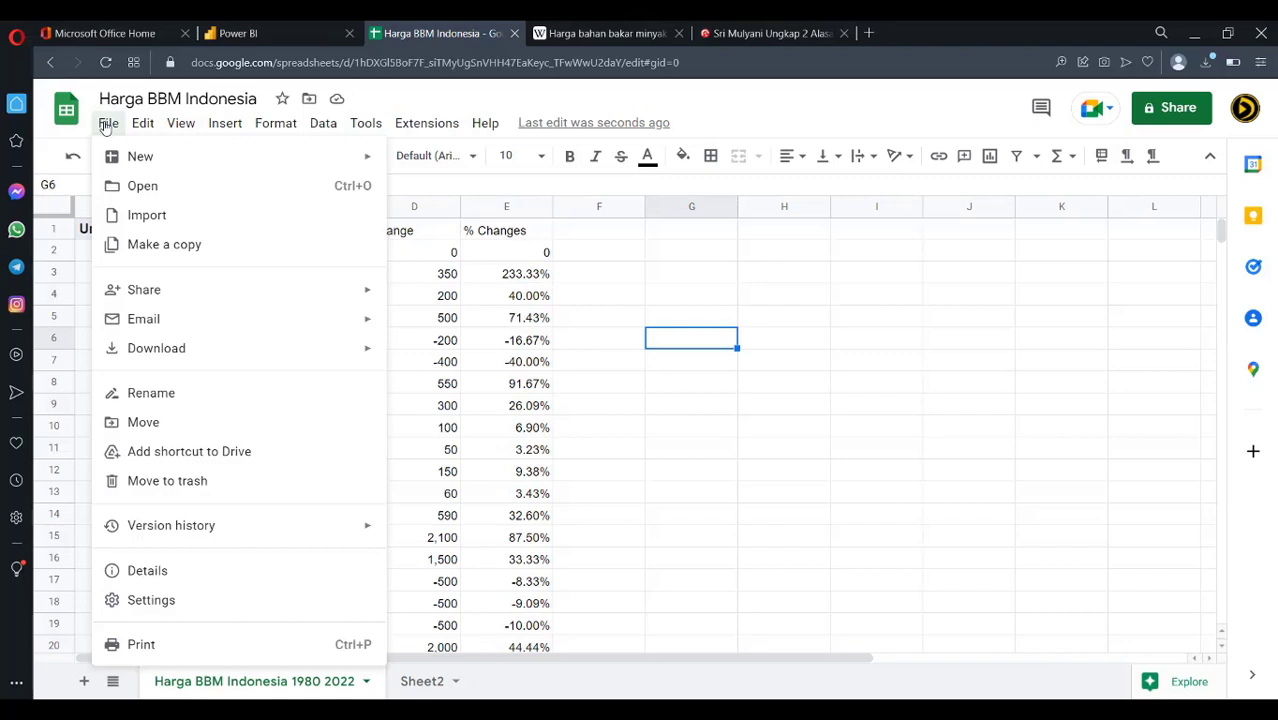
pyautogui.press('Escape')
pyautogui.click(748, 494)
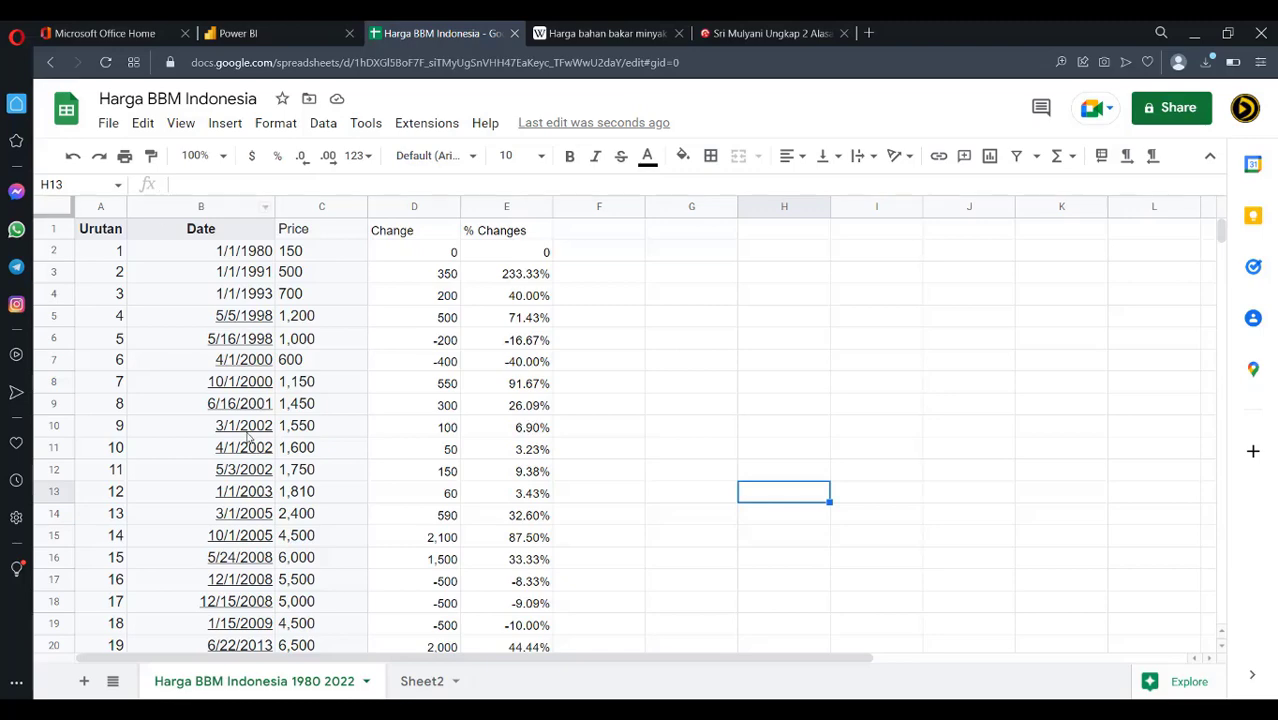
pyautogui.moveTo(437, 712)
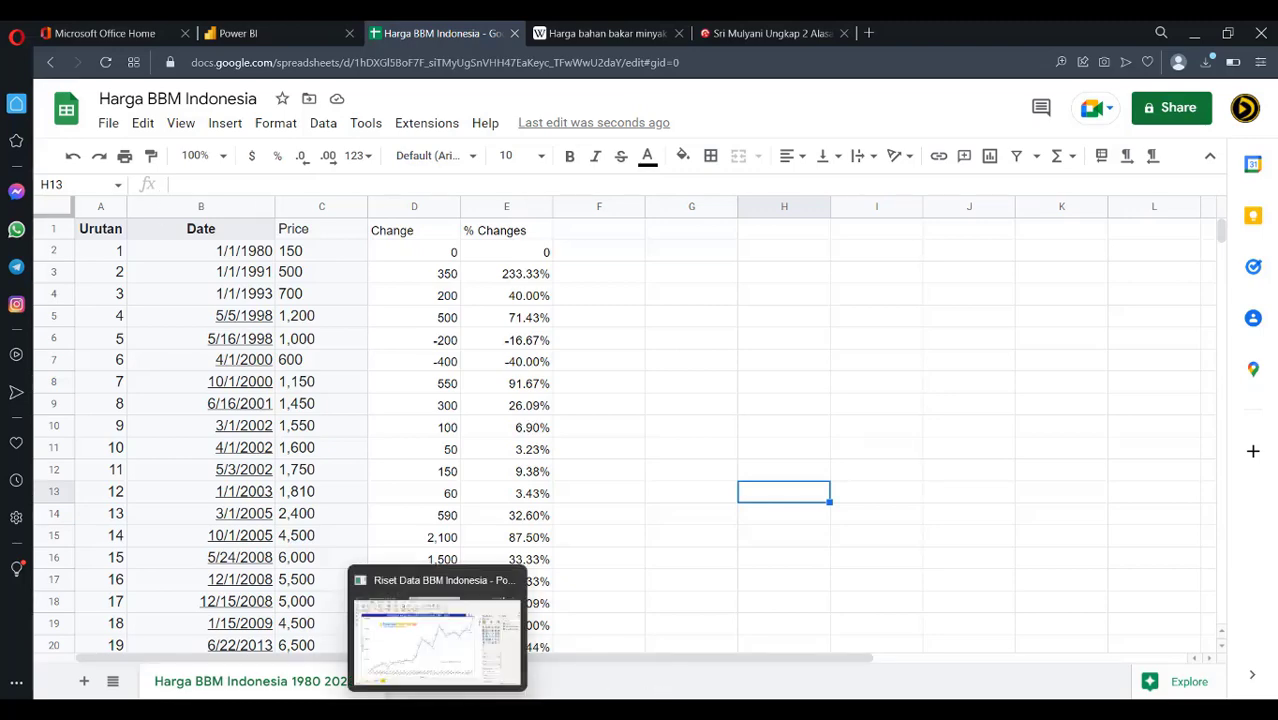
pyautogui.click(437, 635)
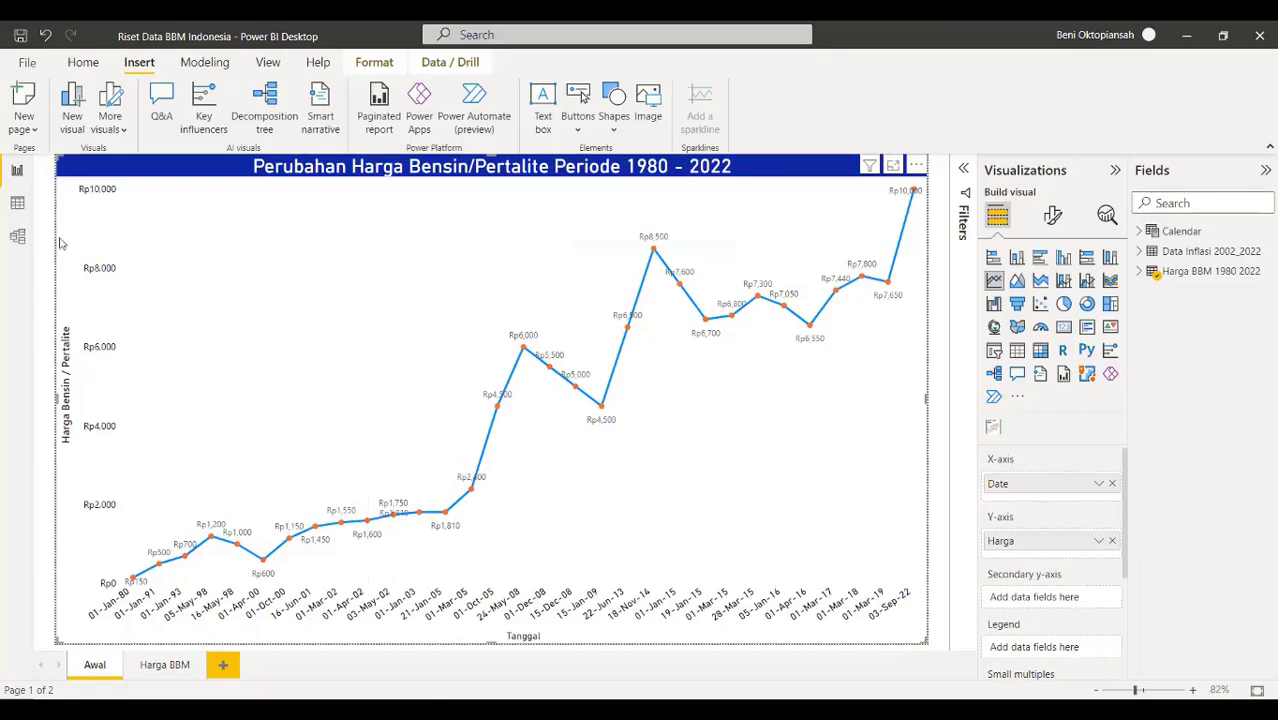
# Show the Harga BBM 1980 2022 table in Data view and refresh its data
pyautogui.click(17, 203)
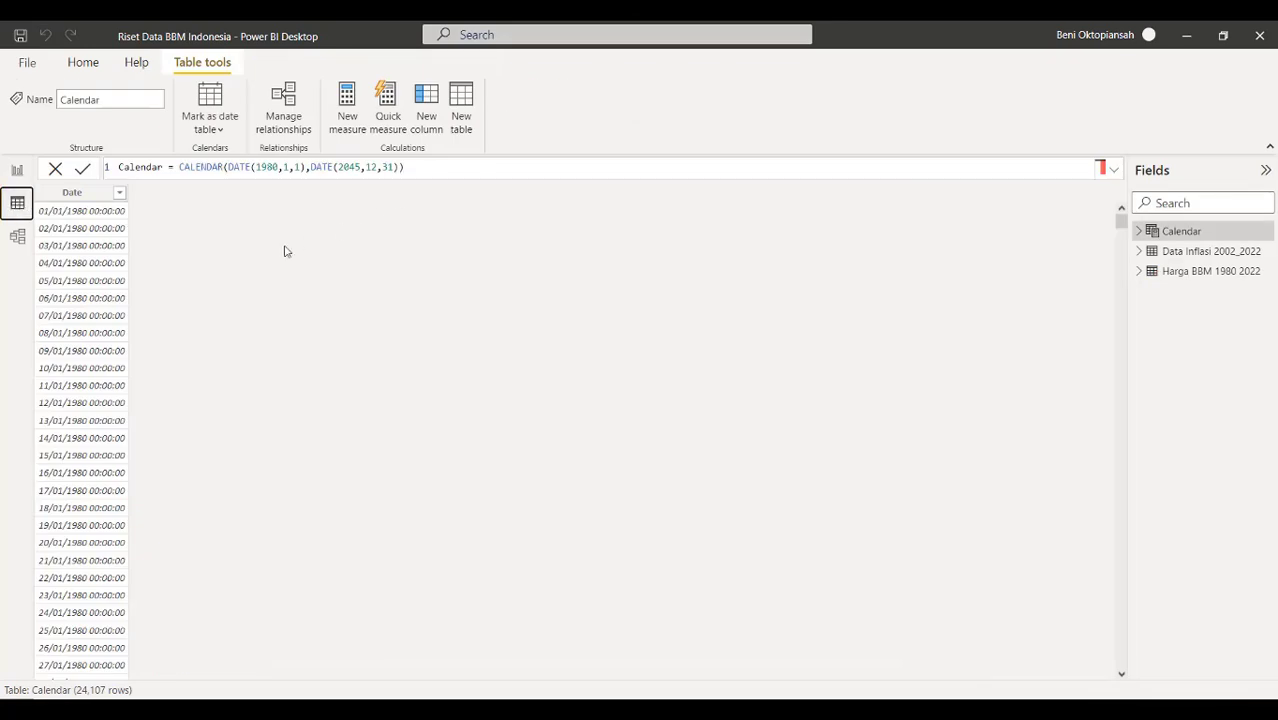
pyautogui.click(1198, 272)
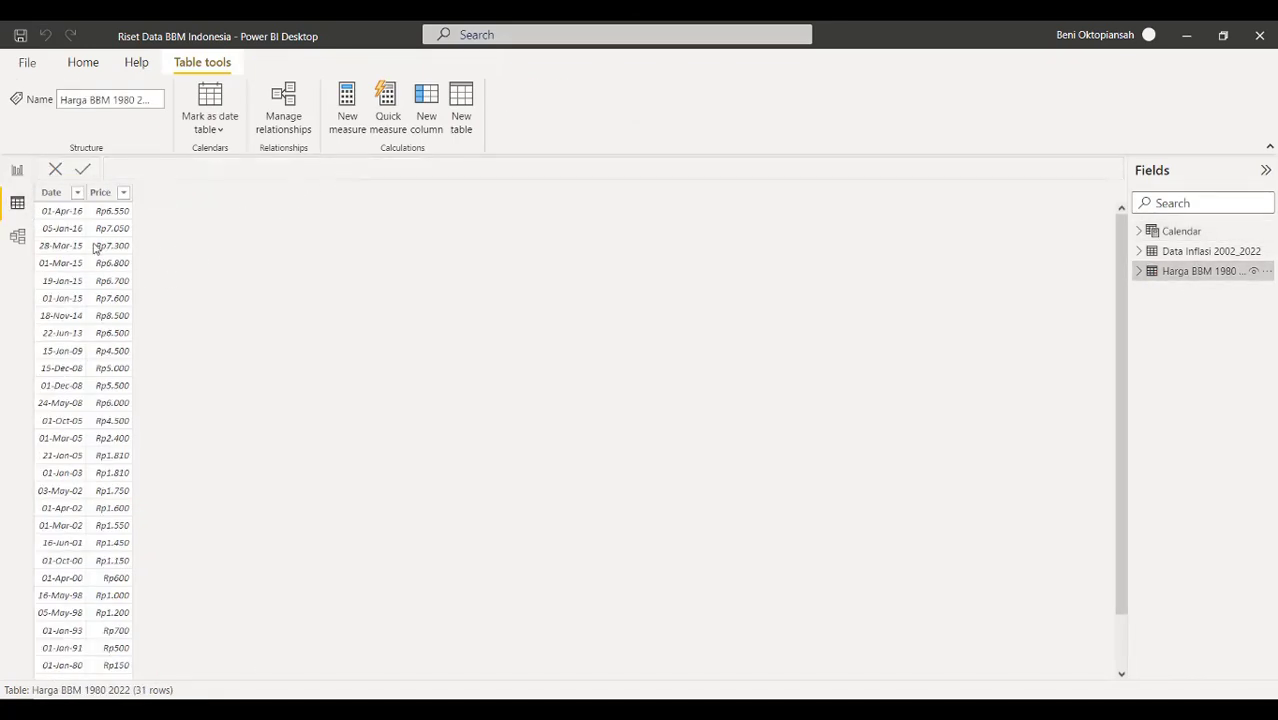
pyautogui.click(1265, 271)
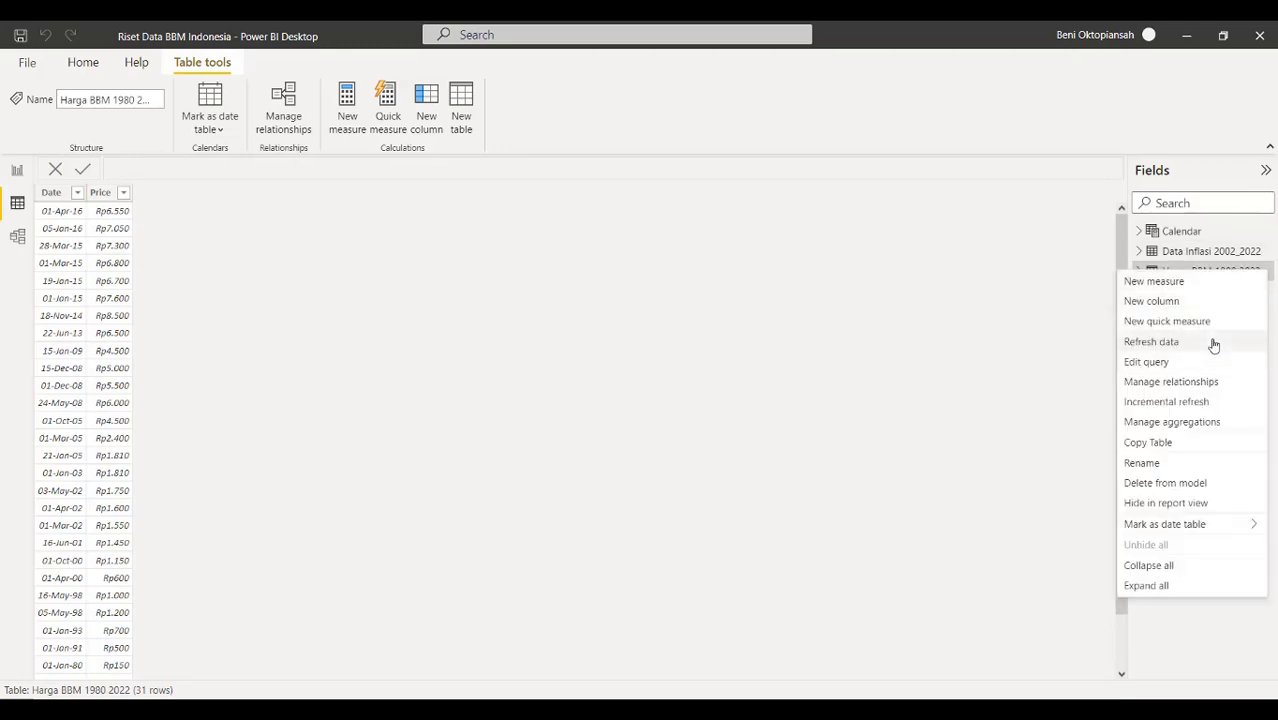
pyautogui.click(1151, 342)
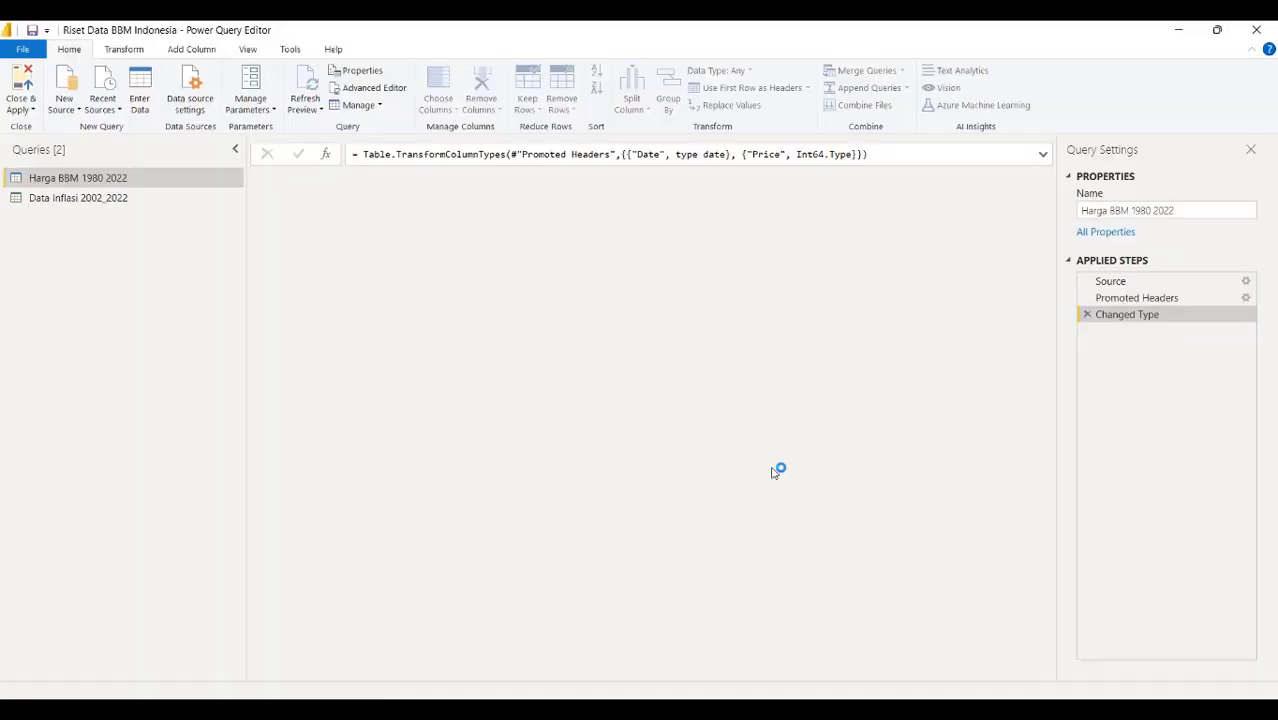
# Change the Source step from Columns=2 to Columns=5 so Price, Change and % Changes load
pyautogui.click(1110, 281)
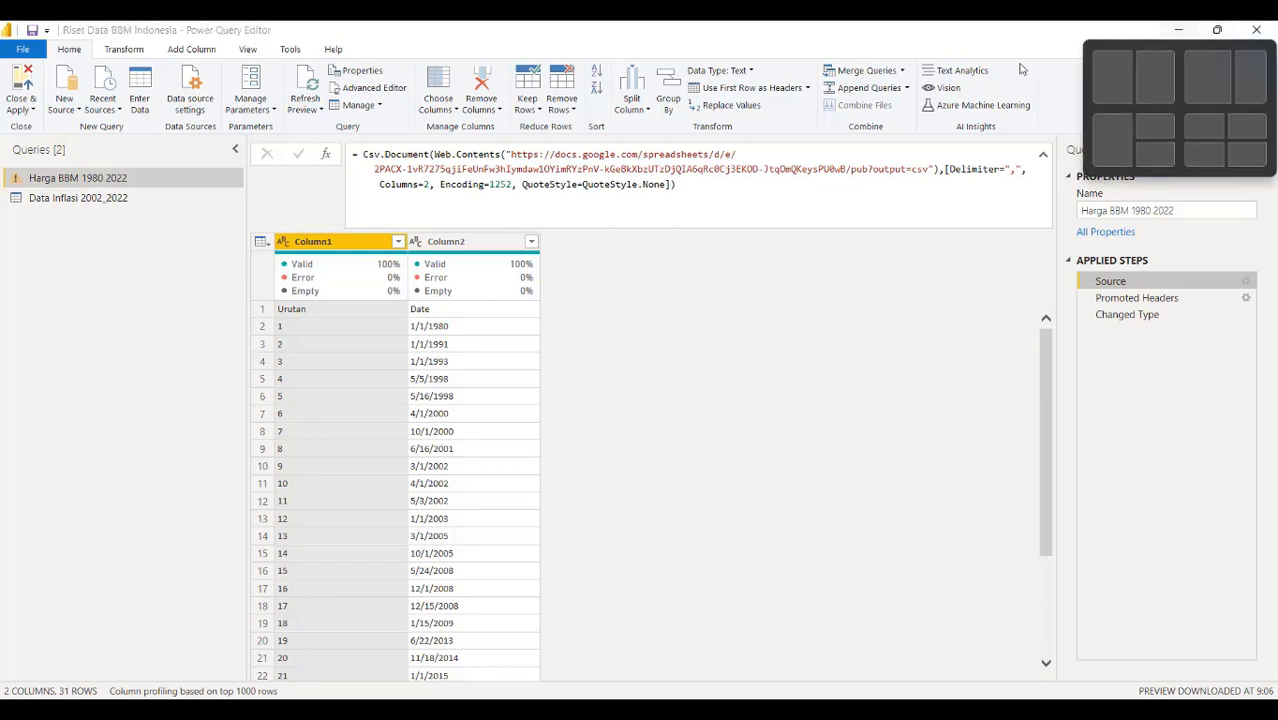
pyautogui.click(428, 186)
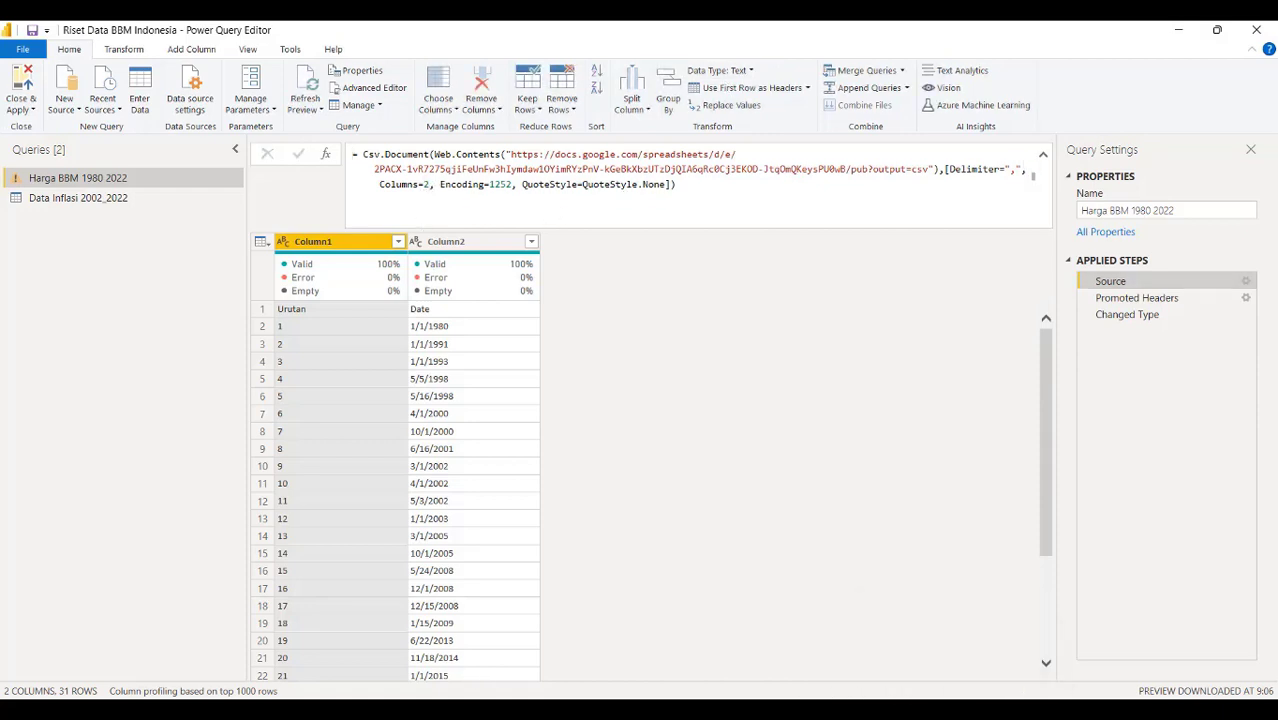
pyautogui.hotkey('alt', 'Tab')
pyautogui.click(700, 332)
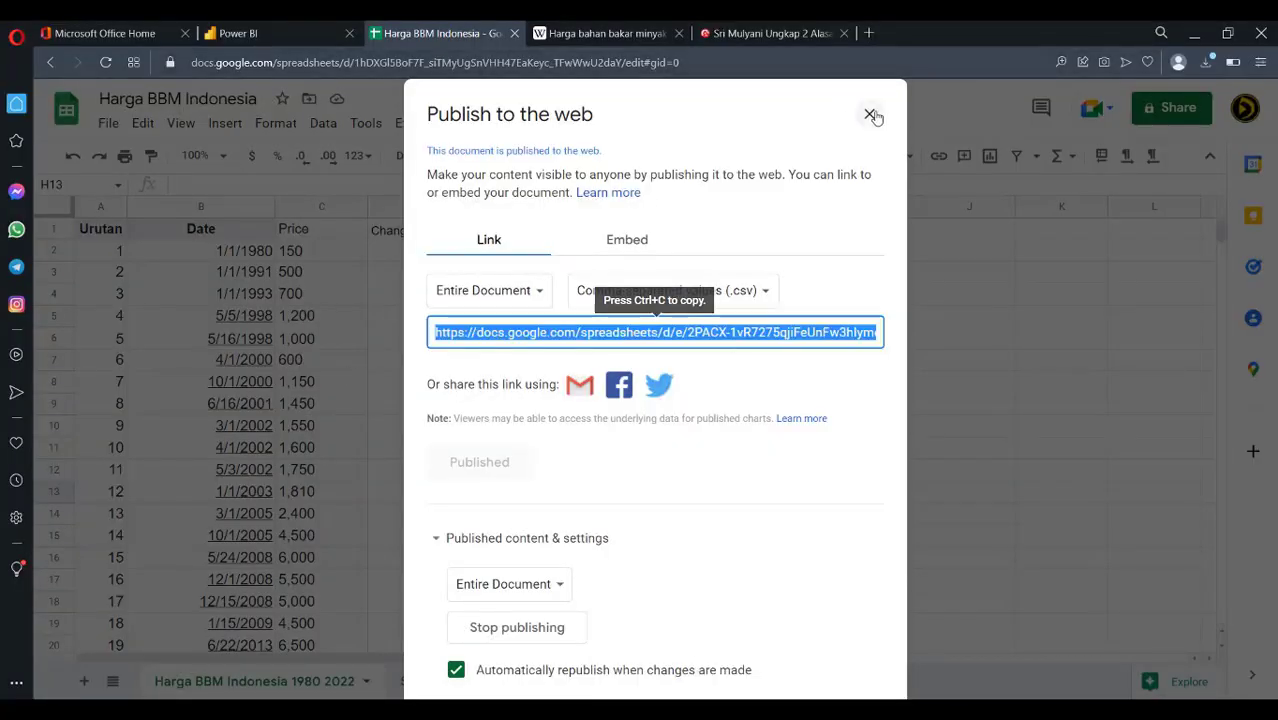
pyautogui.click(869, 115)
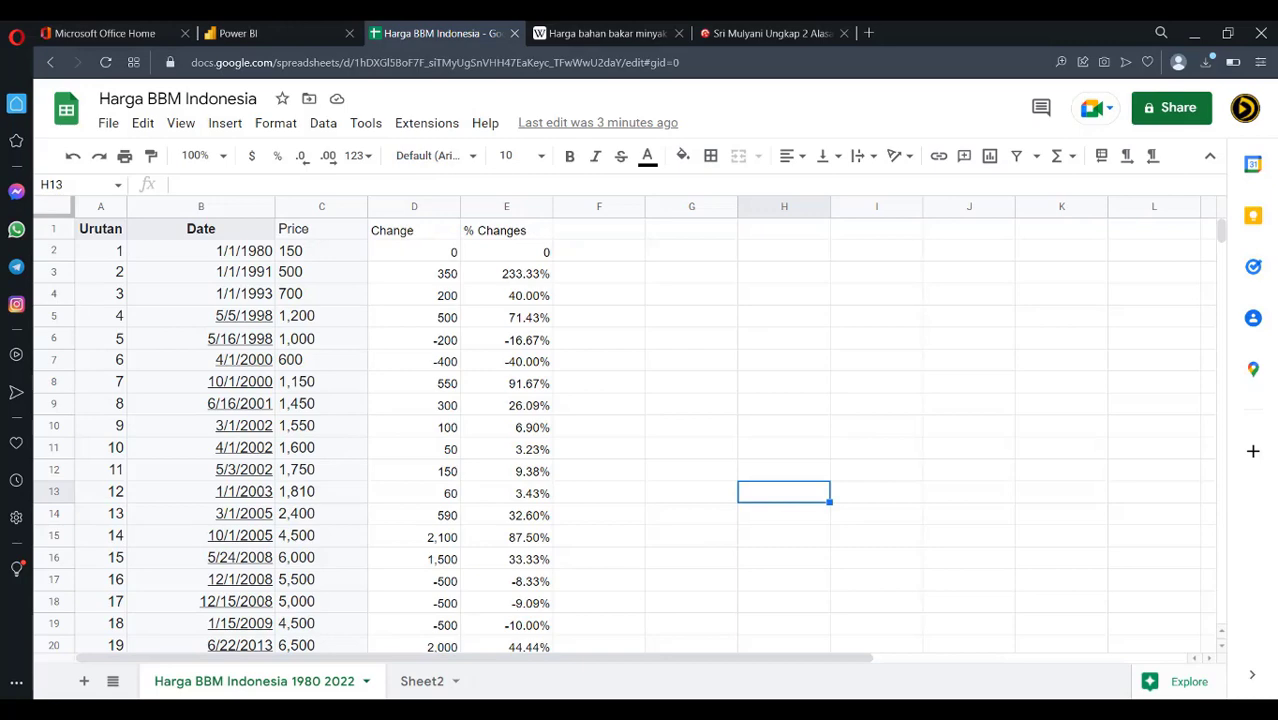
pyautogui.click(517, 596)
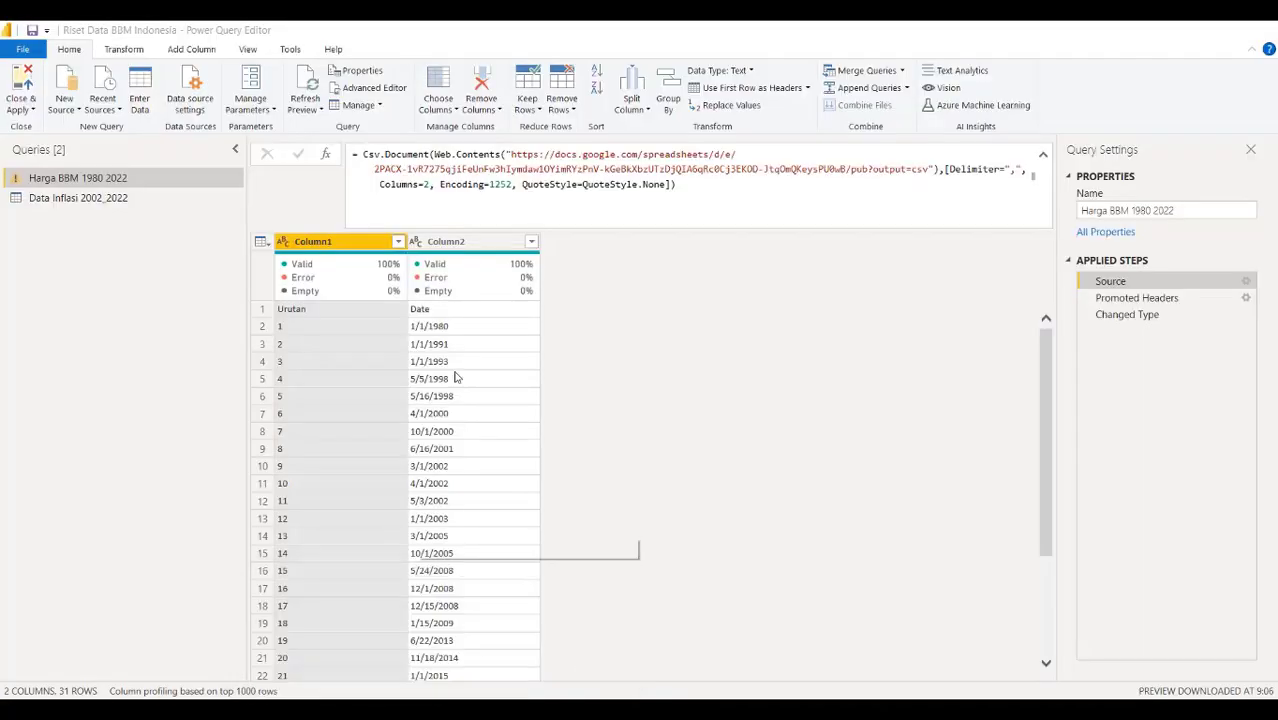
pyautogui.click(424, 185)
pyautogui.press('BackSpace')
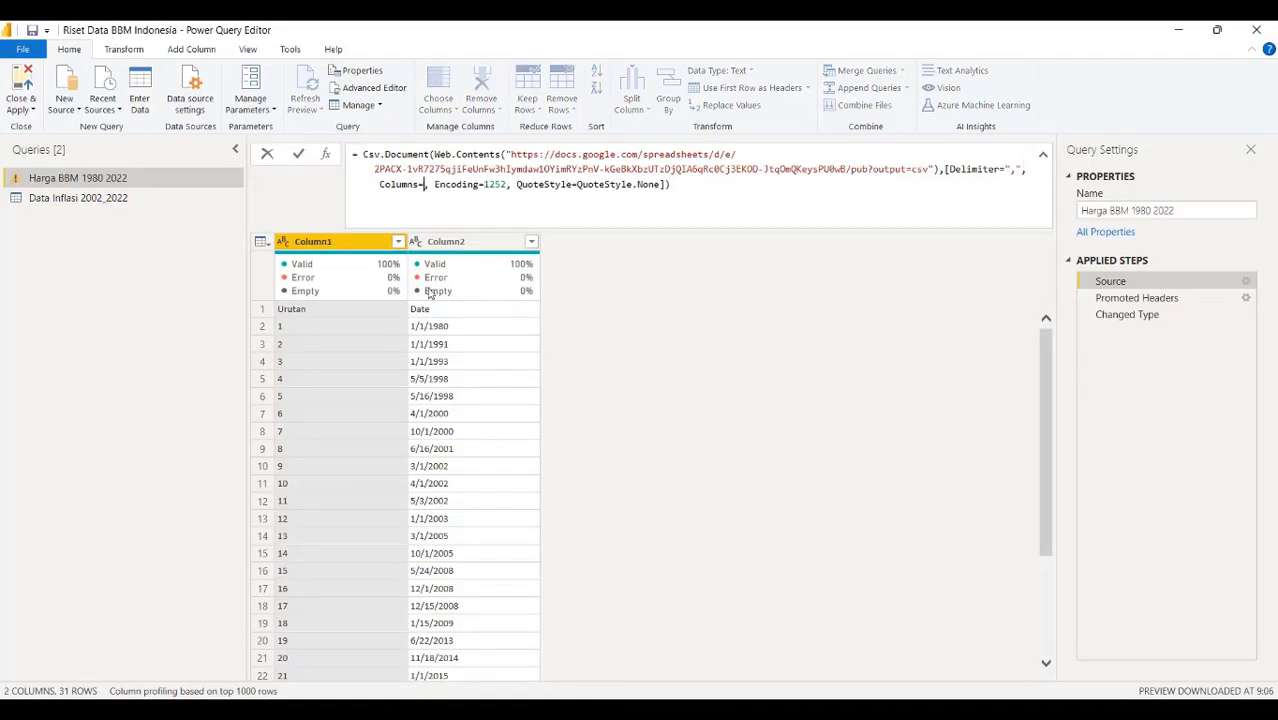
pyautogui.write('5')
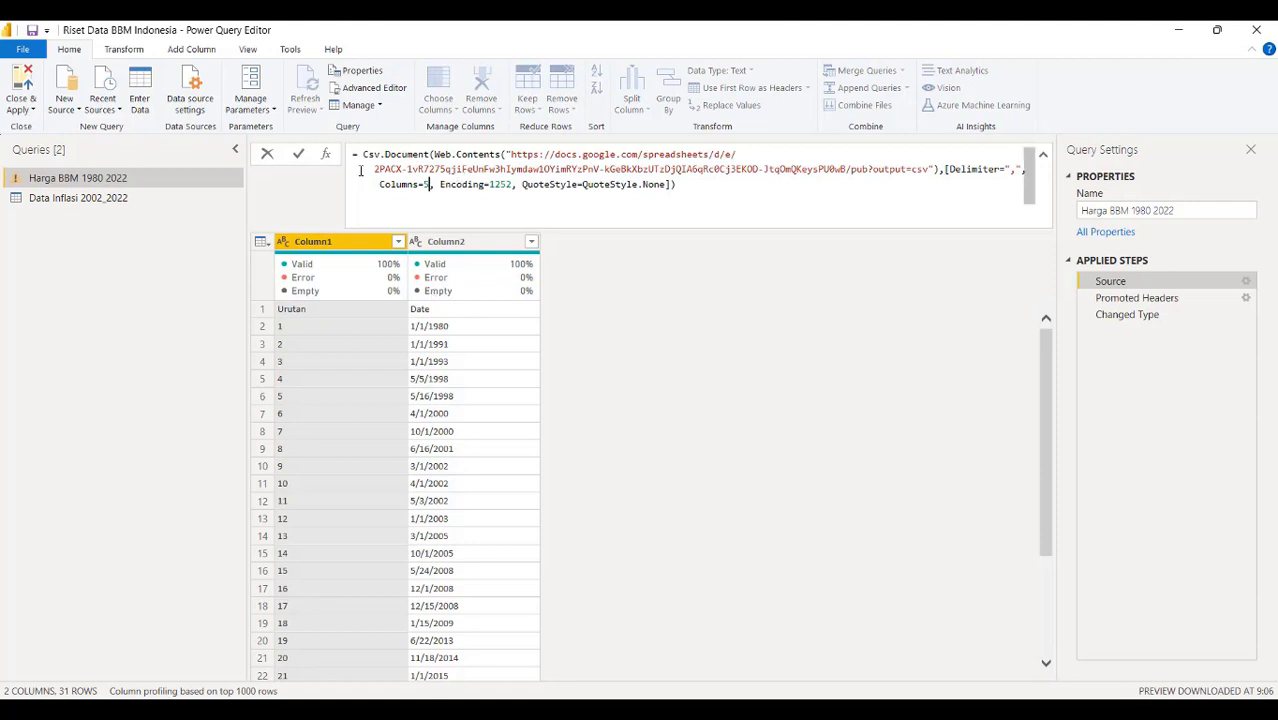
pyautogui.click(298, 155)
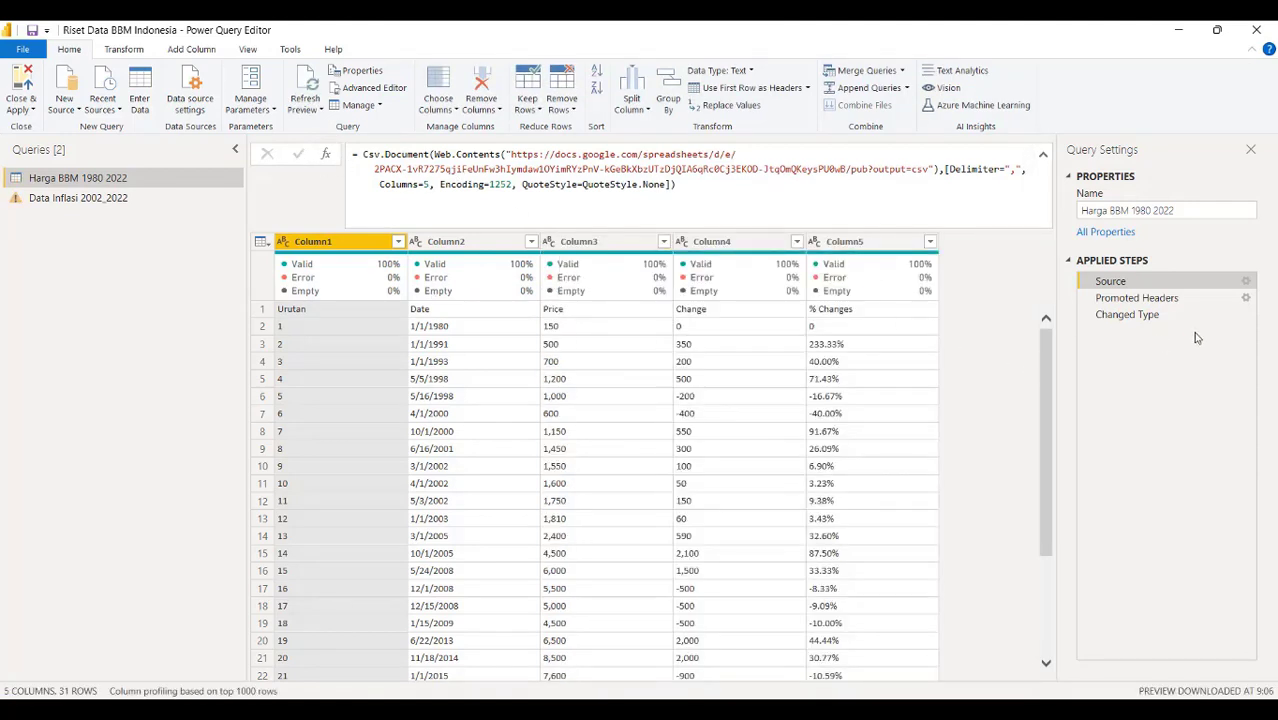
# Set Change to Whole Number and % Changes to Percentage in the Changed Type step
pyautogui.click(1192, 297)
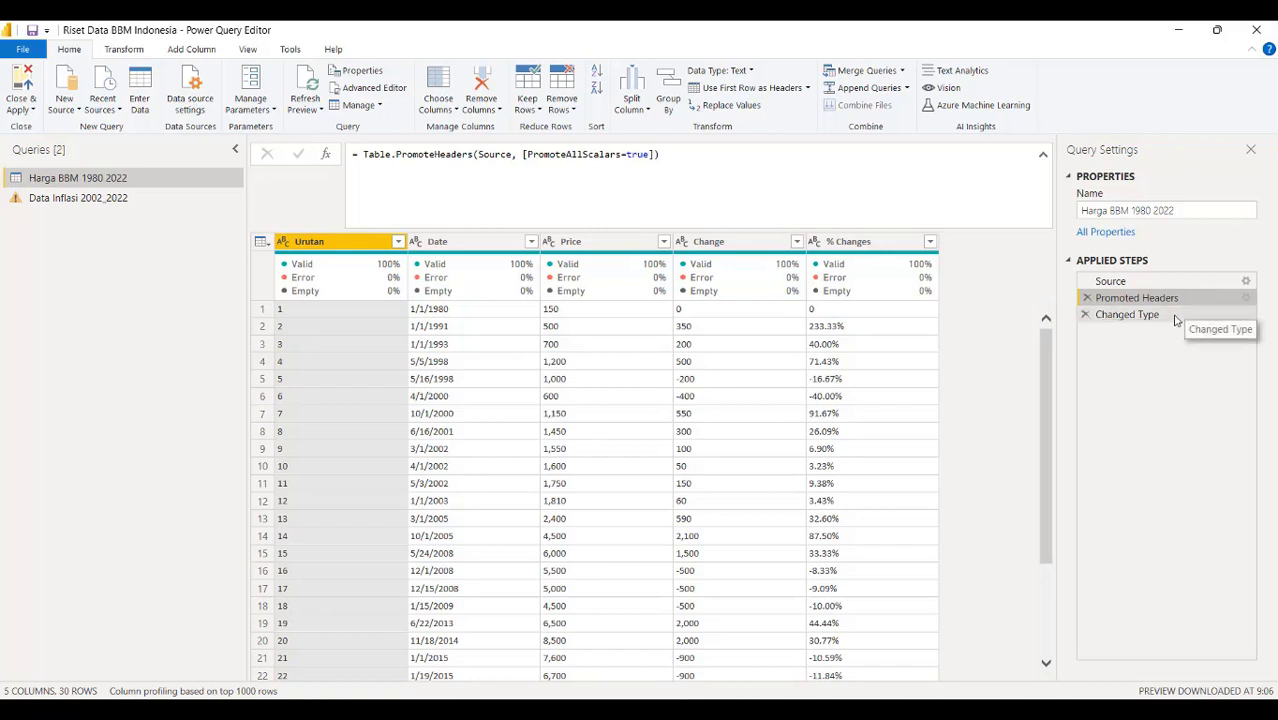
pyautogui.click(1175, 316)
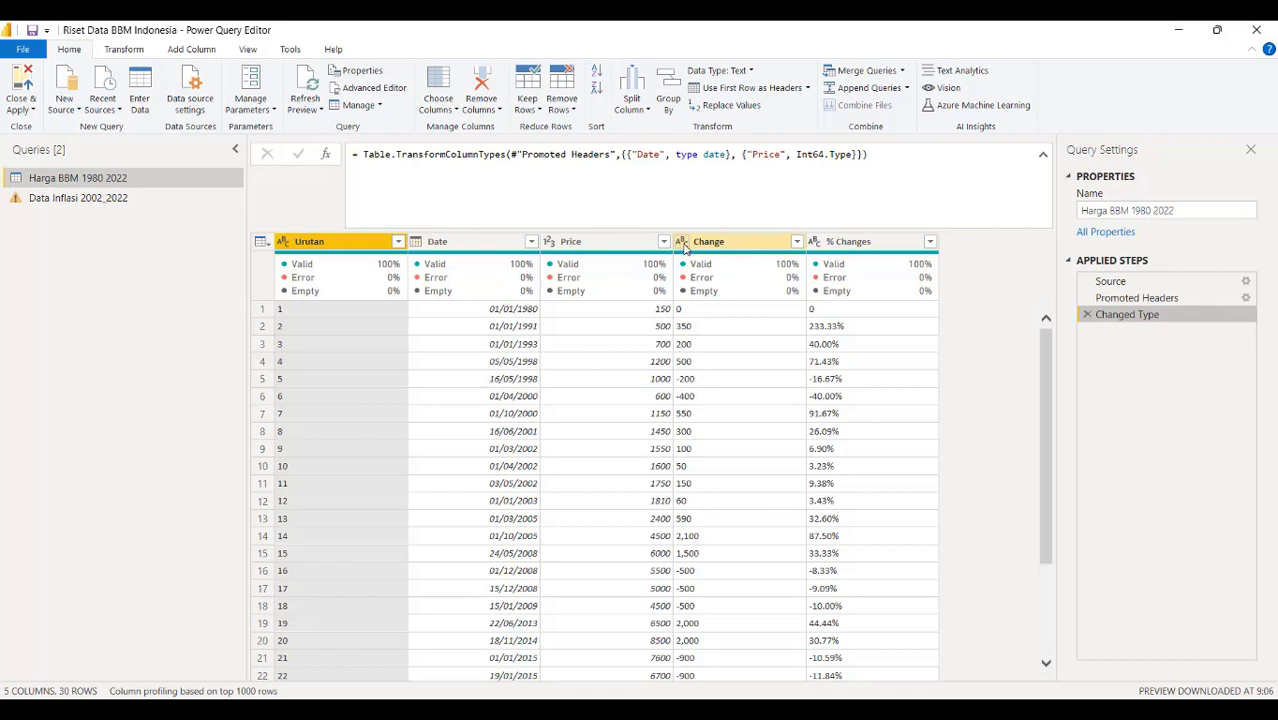
pyautogui.click(684, 243)
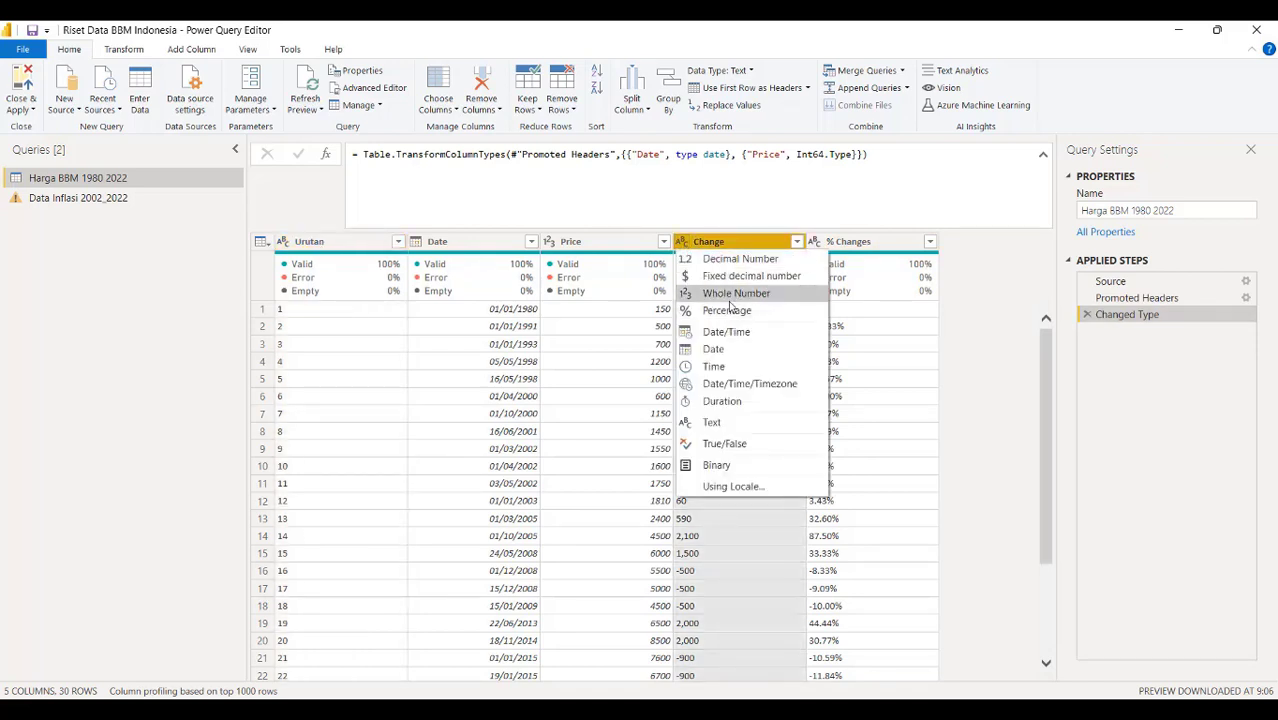
pyautogui.click(730, 300)
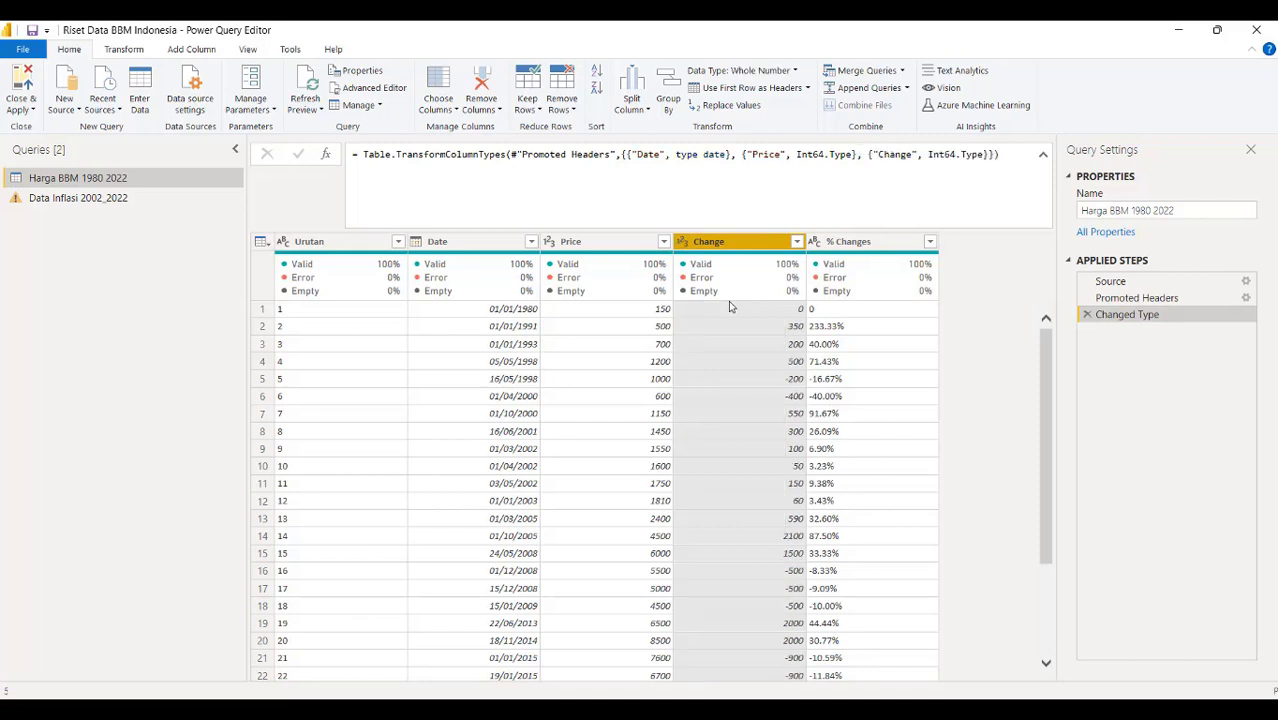
pyautogui.click(815, 242)
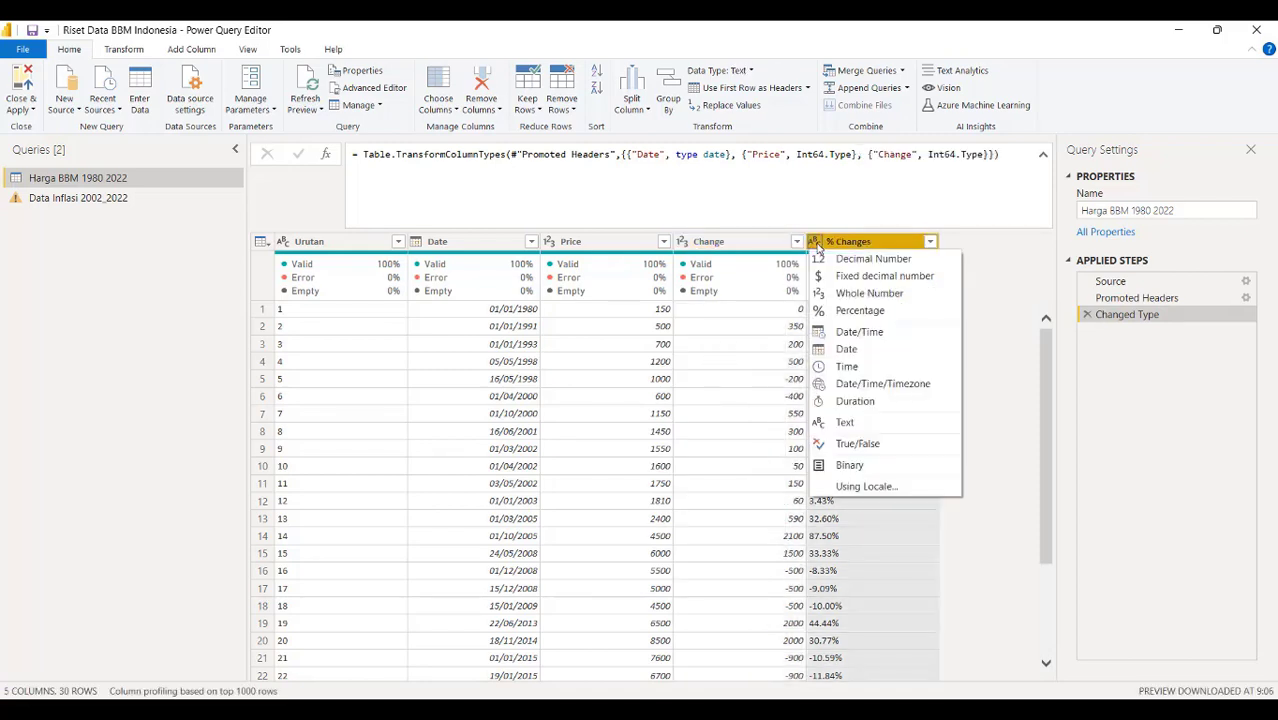
pyautogui.click(846, 312)
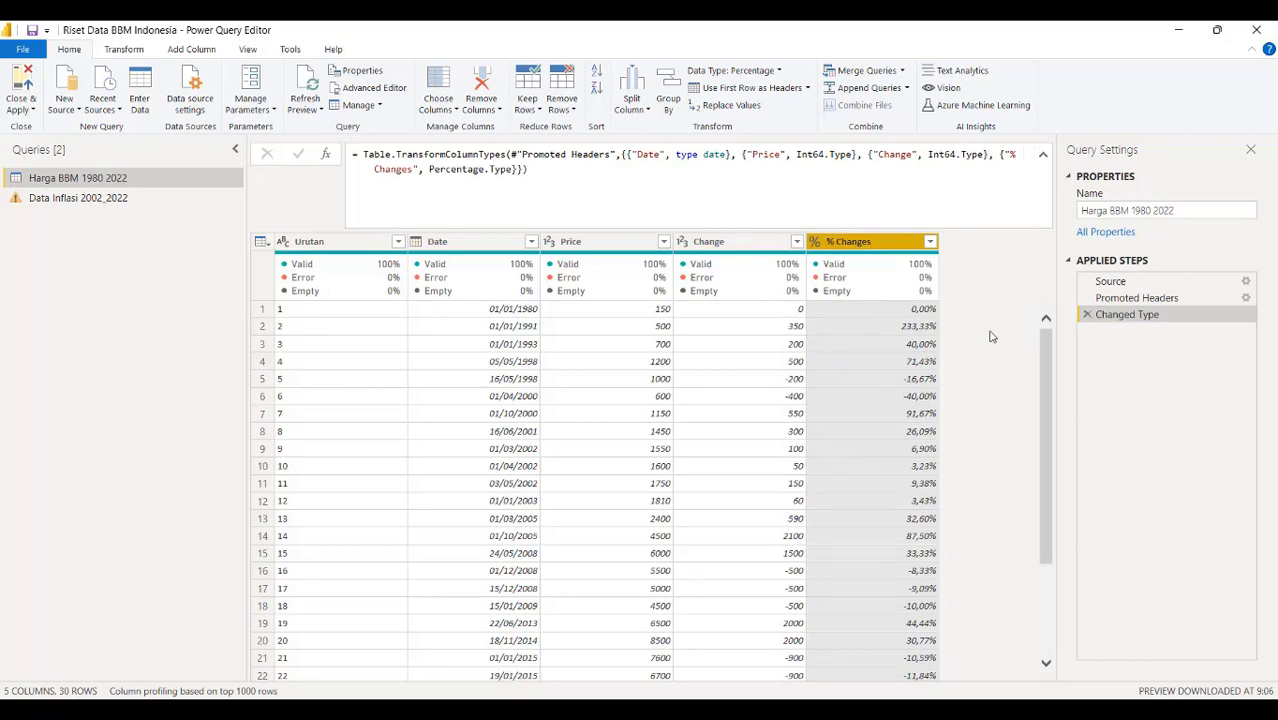
# Close & Apply the query edits to the report
pyautogui.scroll(-3, 990, 336)
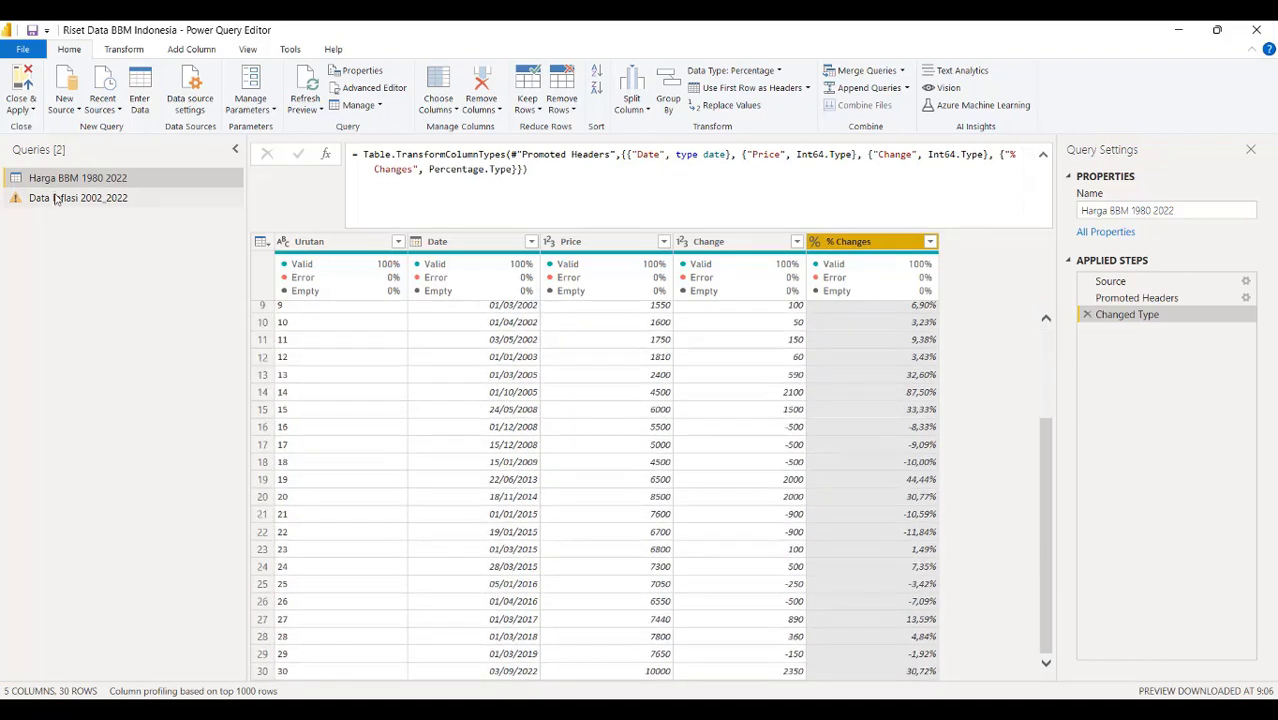
pyautogui.click(21, 109)
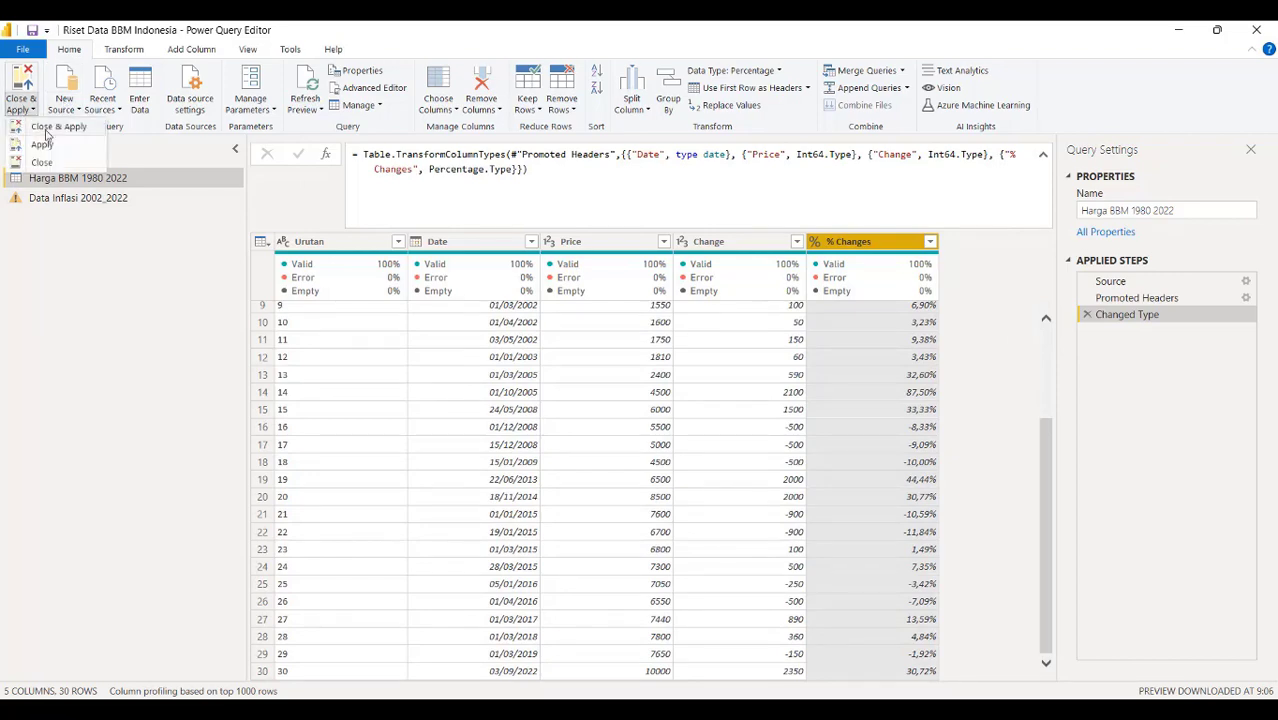
pyautogui.click(46, 130)
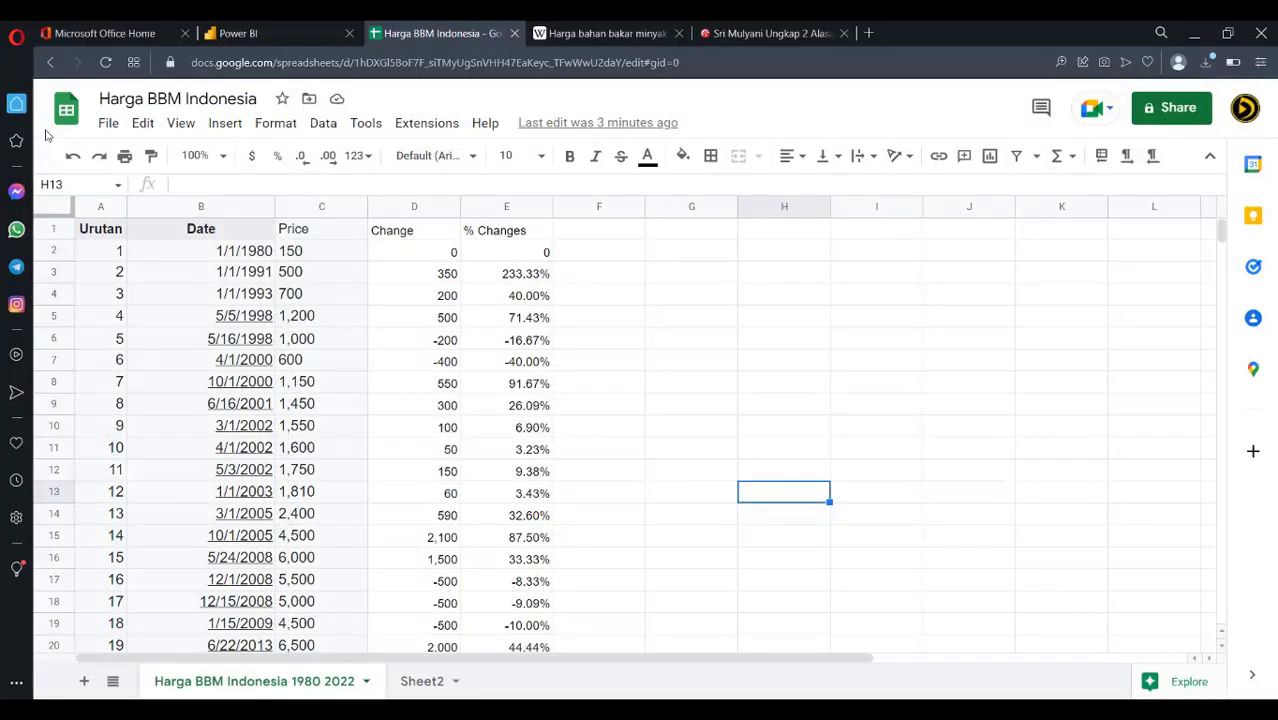
# Return to Power BI Desktop's data view with the refreshed Change and % Changes columns
pyautogui.click(451, 691)
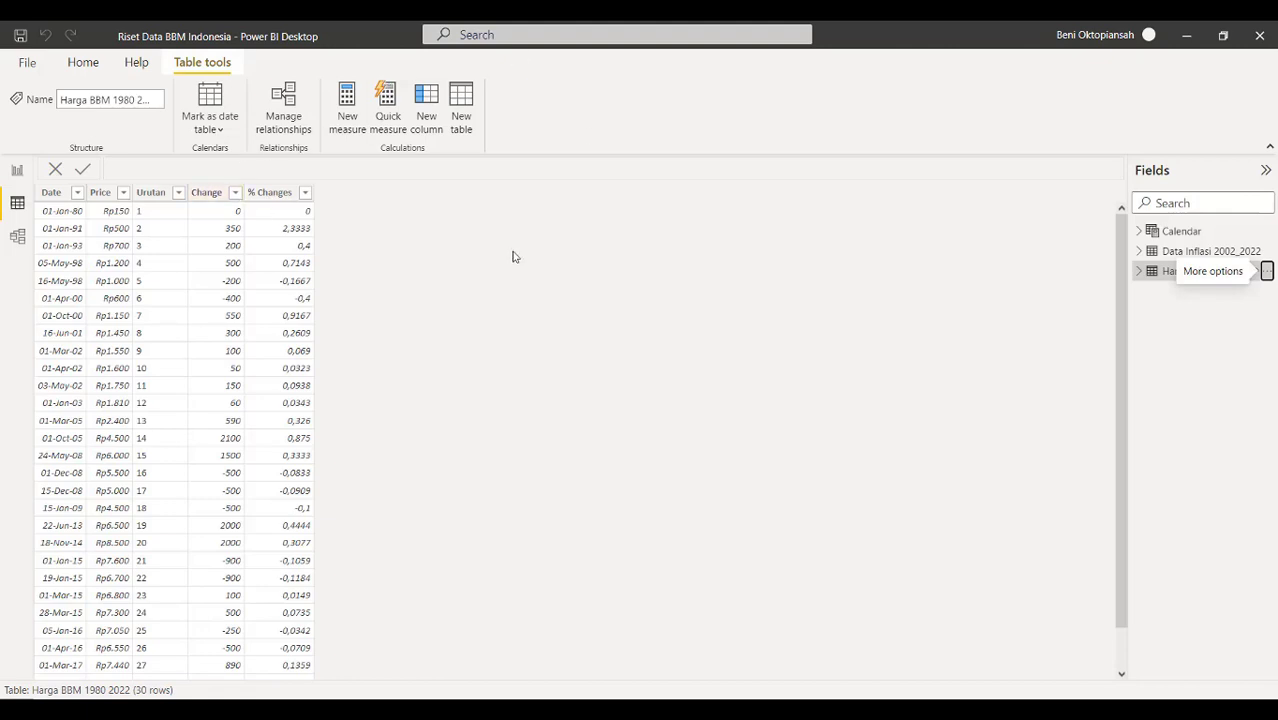
# Format % Changes as two-decimal percentages, check the Change and Urutan columns, and save
pyautogui.click(265, 195)
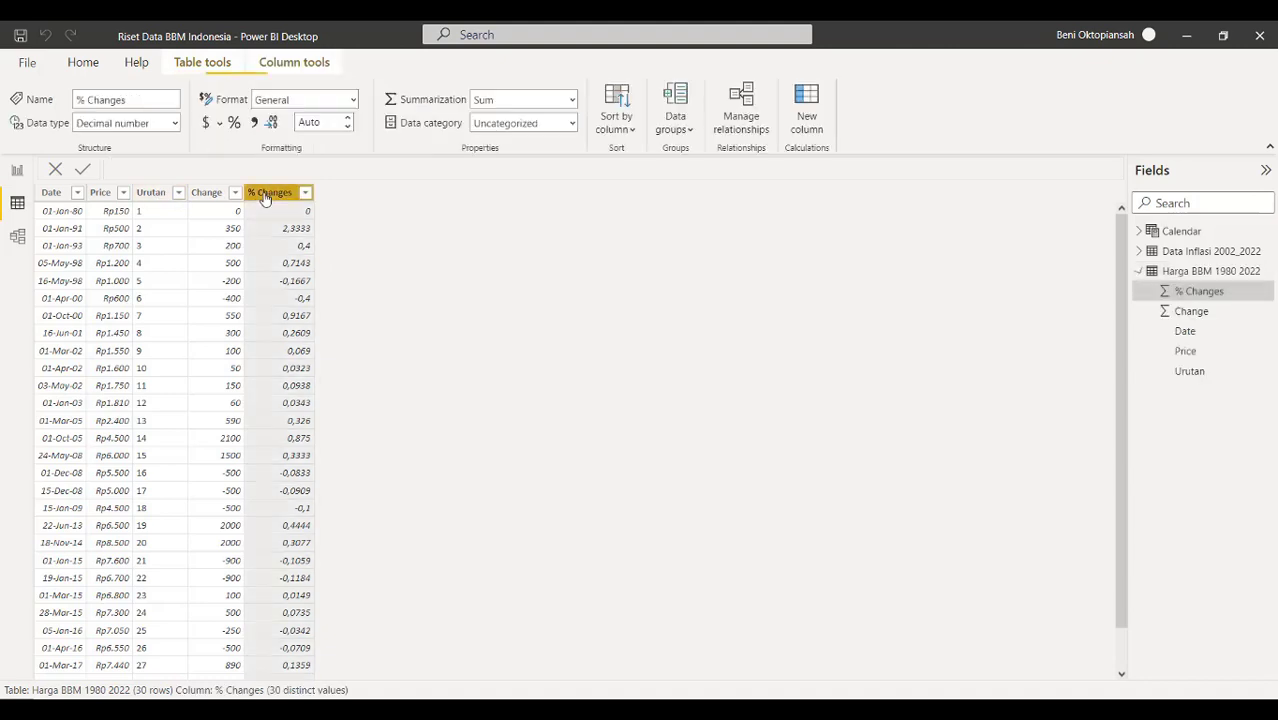
pyautogui.click(235, 124)
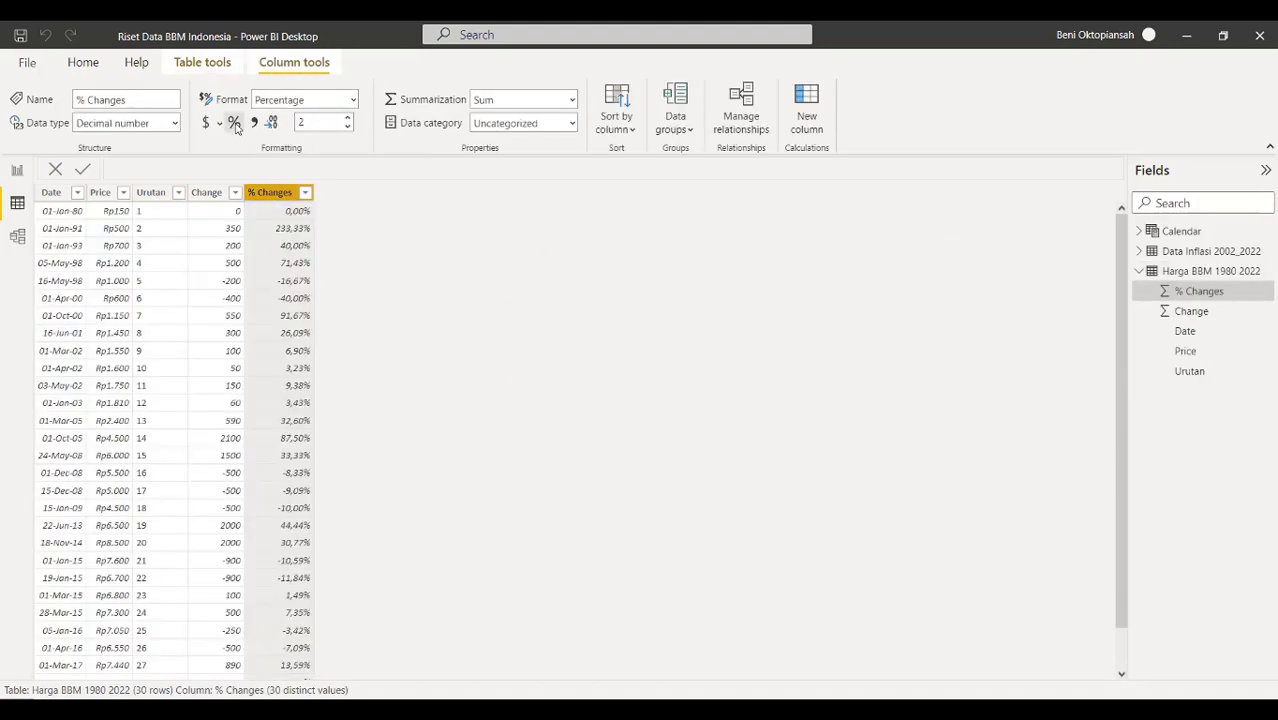
pyautogui.click(204, 198)
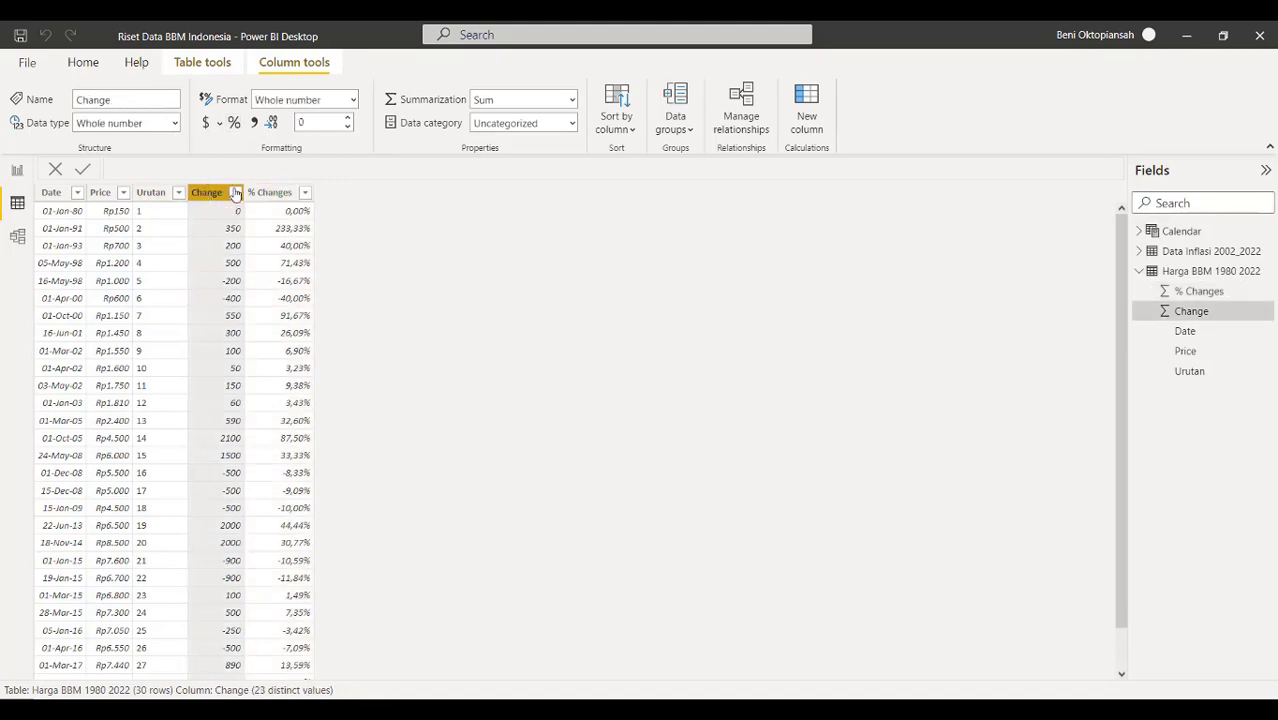
pyautogui.click(155, 199)
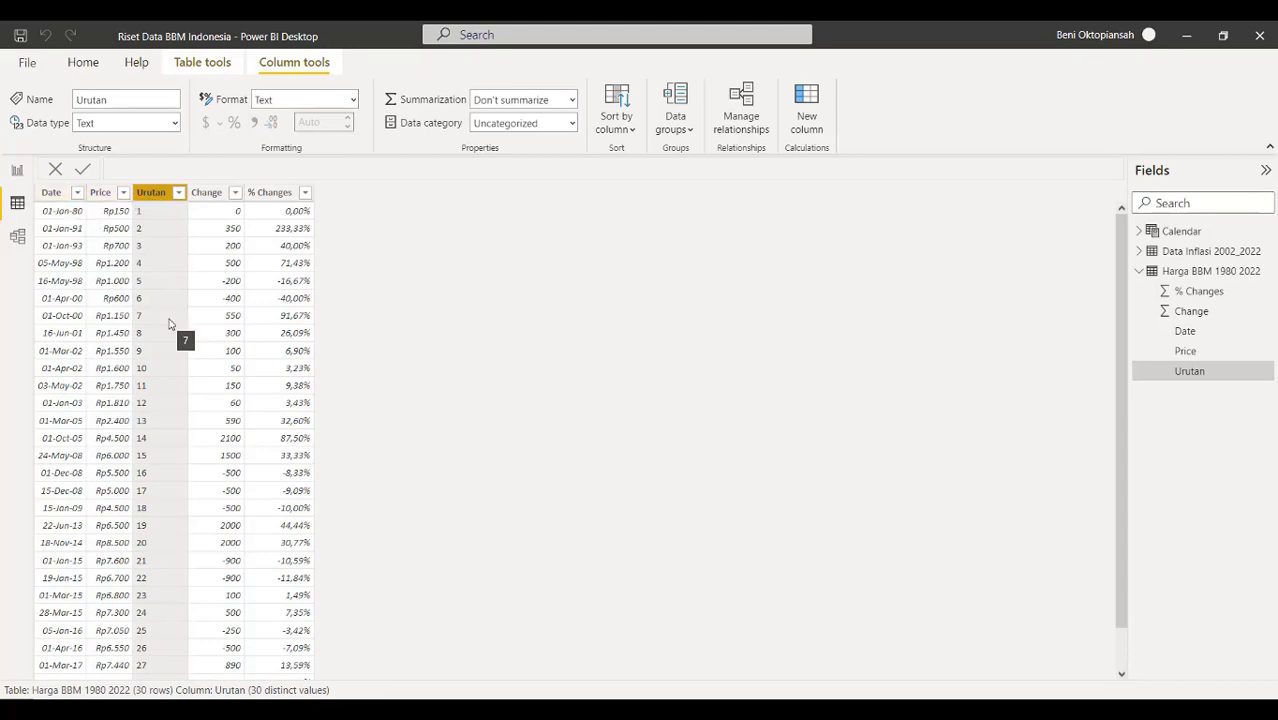
pyautogui.scroll(-1, 169, 323)
pyautogui.scroll(1, 169, 323)
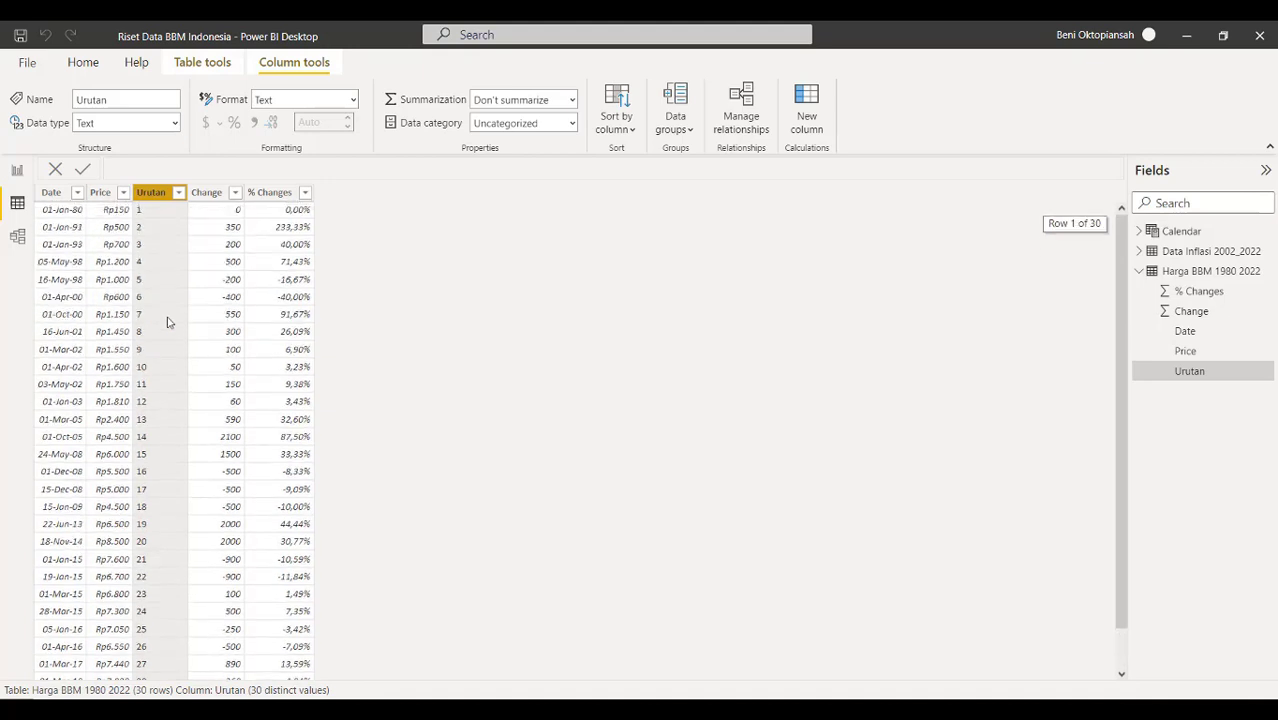
pyautogui.click(20, 36)
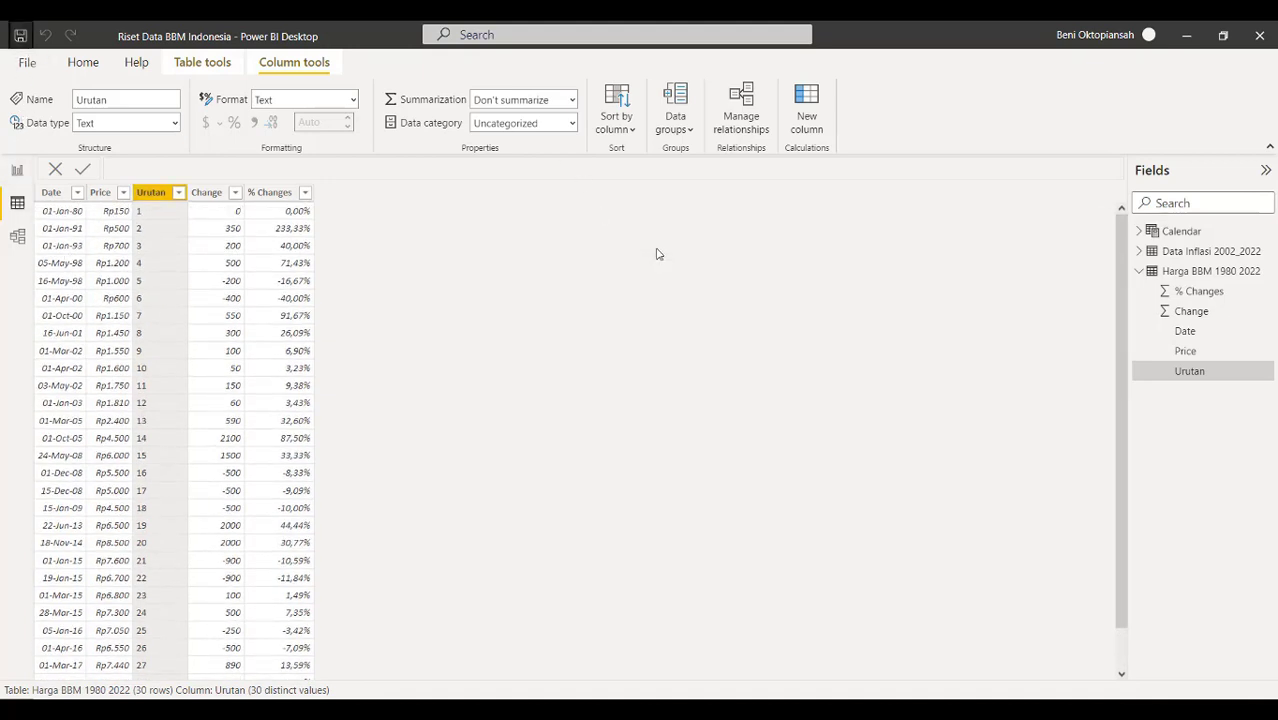
# Add the Change field to the line chart's tooltips on the Awal page
pyautogui.click(17, 168)
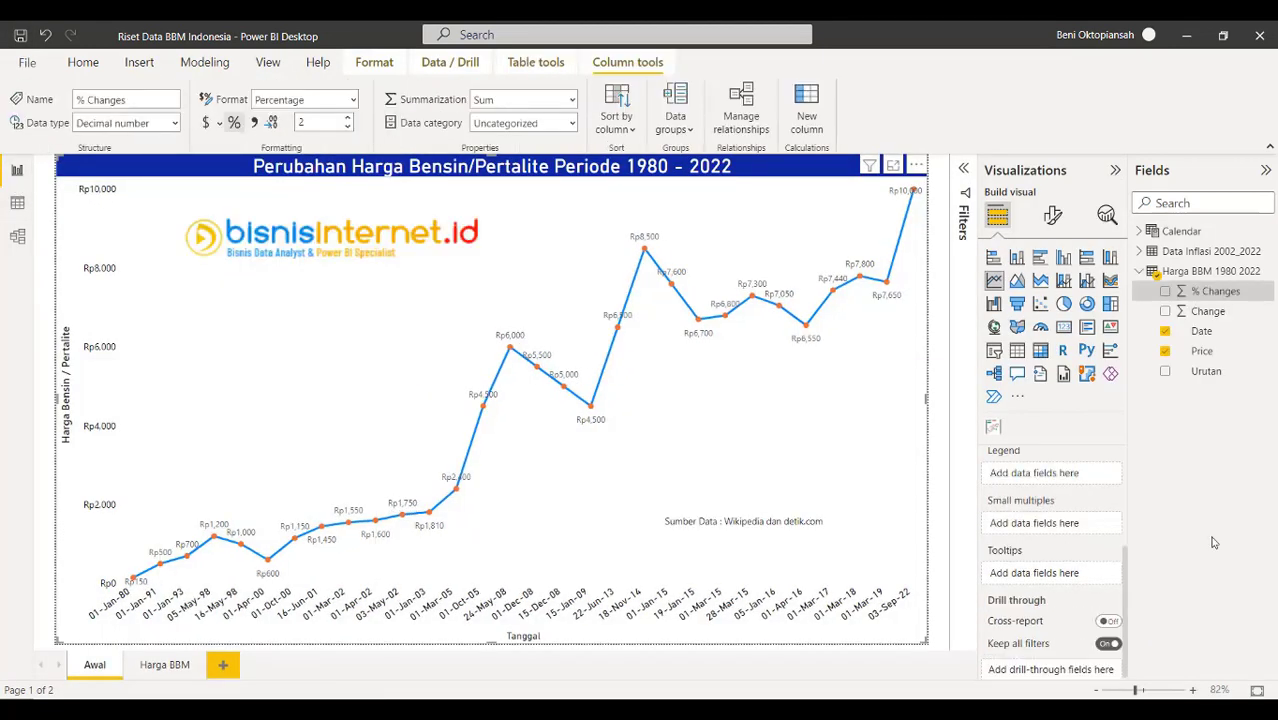
pyautogui.moveTo(809, 330)
pyautogui.moveTo(1228, 312); pyautogui.dragTo(1070, 572)
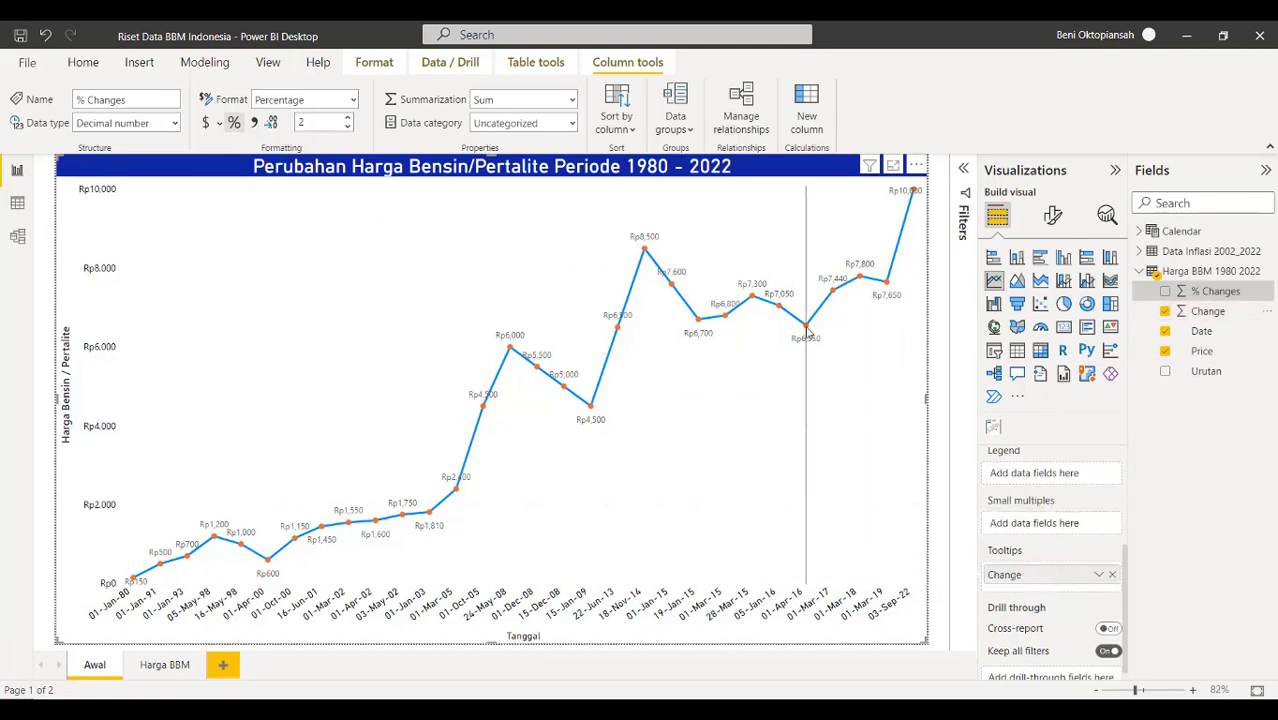
# Rename the Change tooltip to 'Perubahan Harga' for this visual only
pyautogui.moveTo(807, 330)
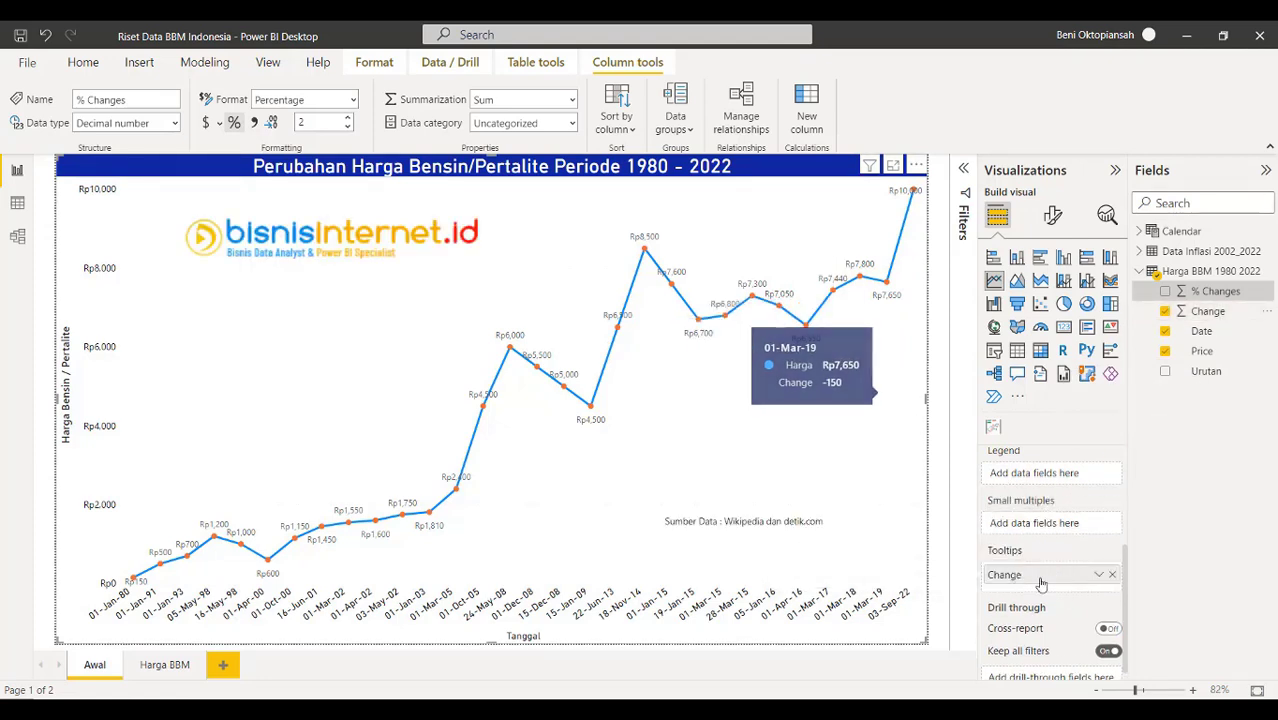
pyautogui.click(1099, 577)
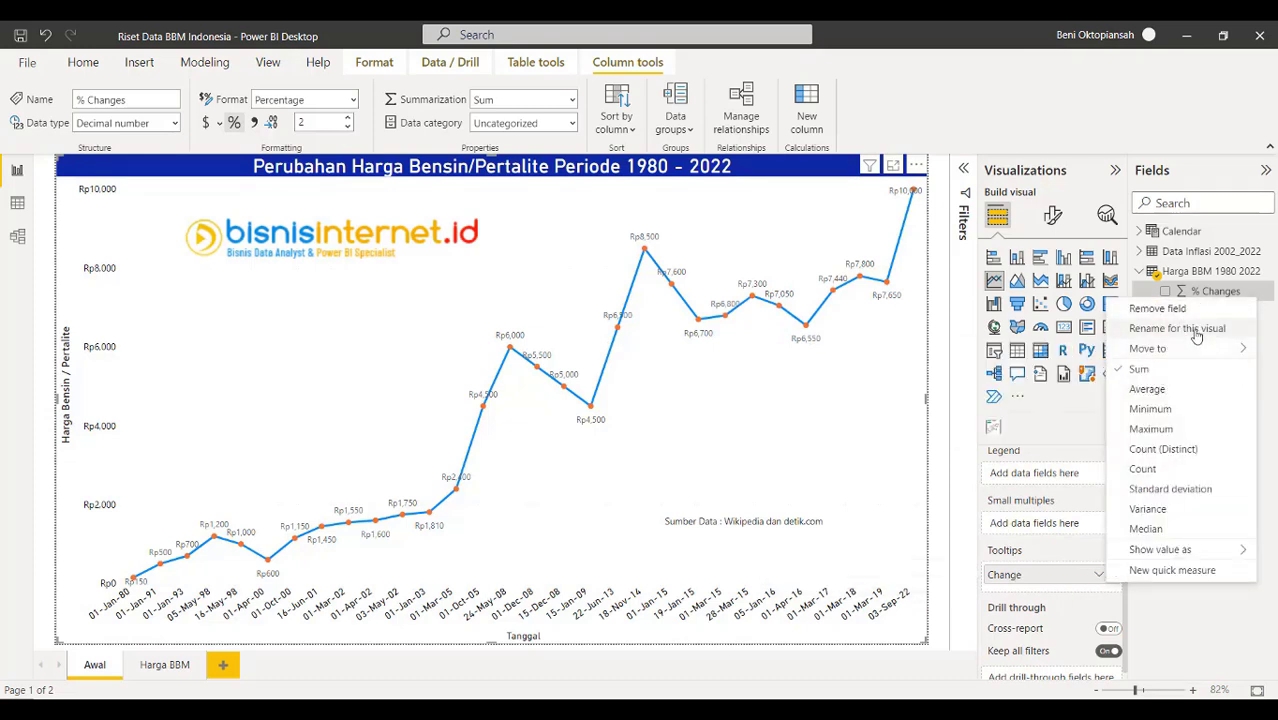
pyautogui.click(1195, 330)
pyautogui.write('Peru')
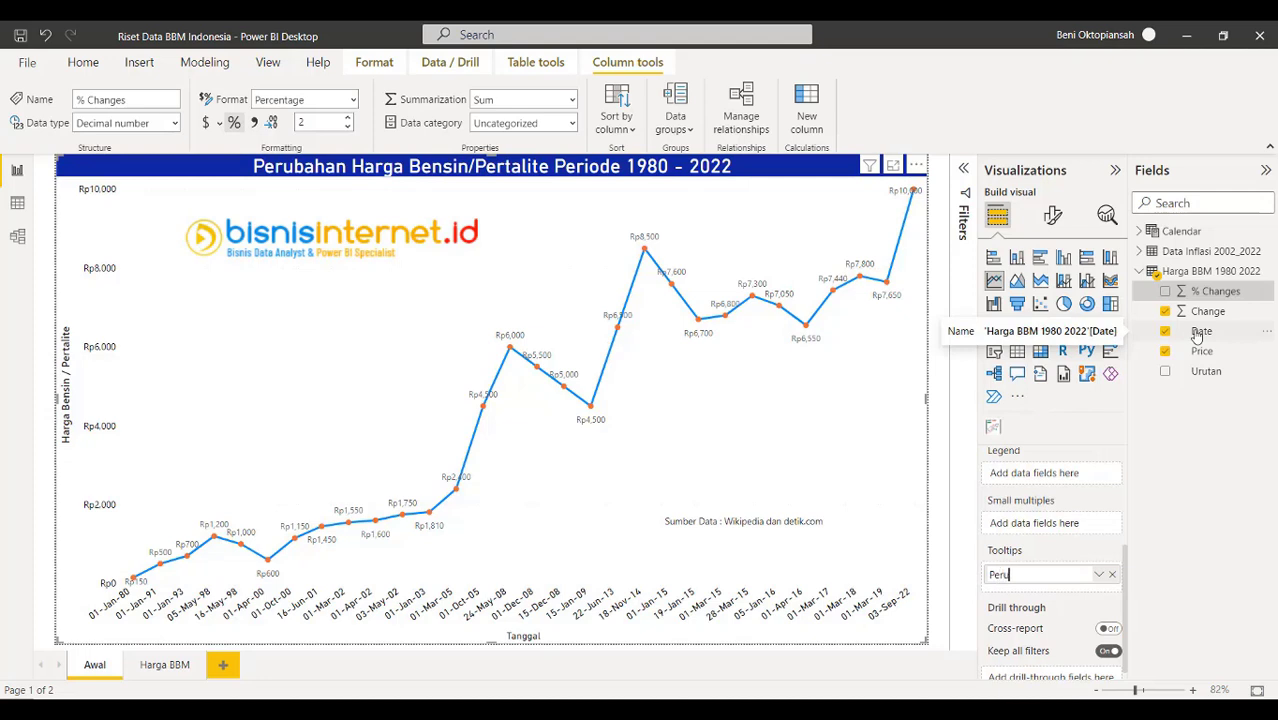
pyautogui.write('bahan Harga')
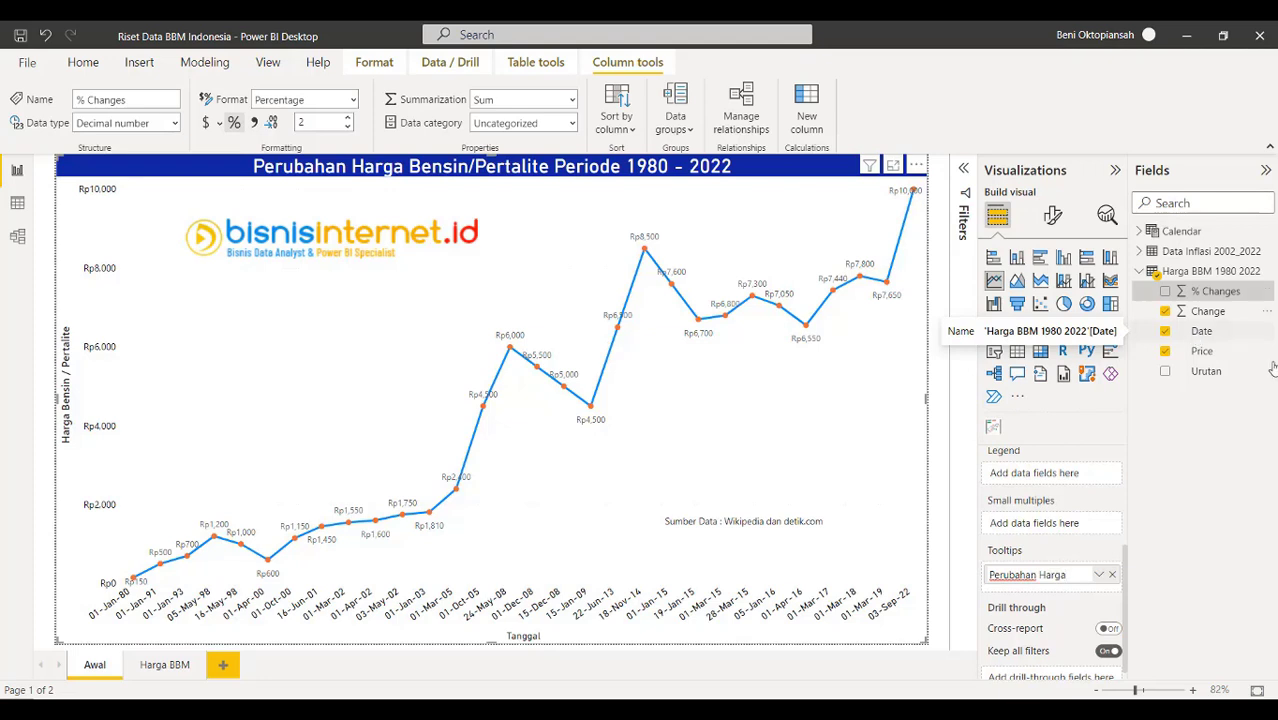
pyautogui.press('Return')
pyautogui.moveTo(812, 327)
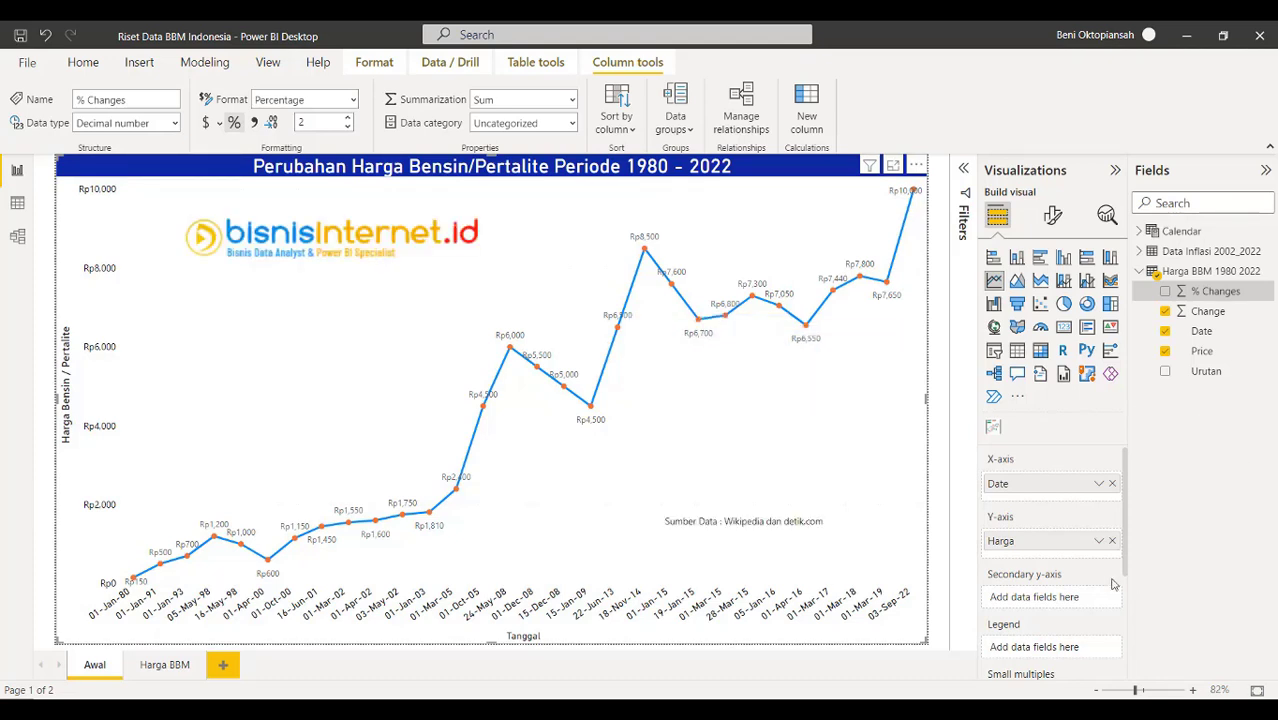
# Add % Changes to the chart's tooltips, renamed '% Perubahan Harga' for this visual
pyautogui.scroll(-5, 1093, 571)
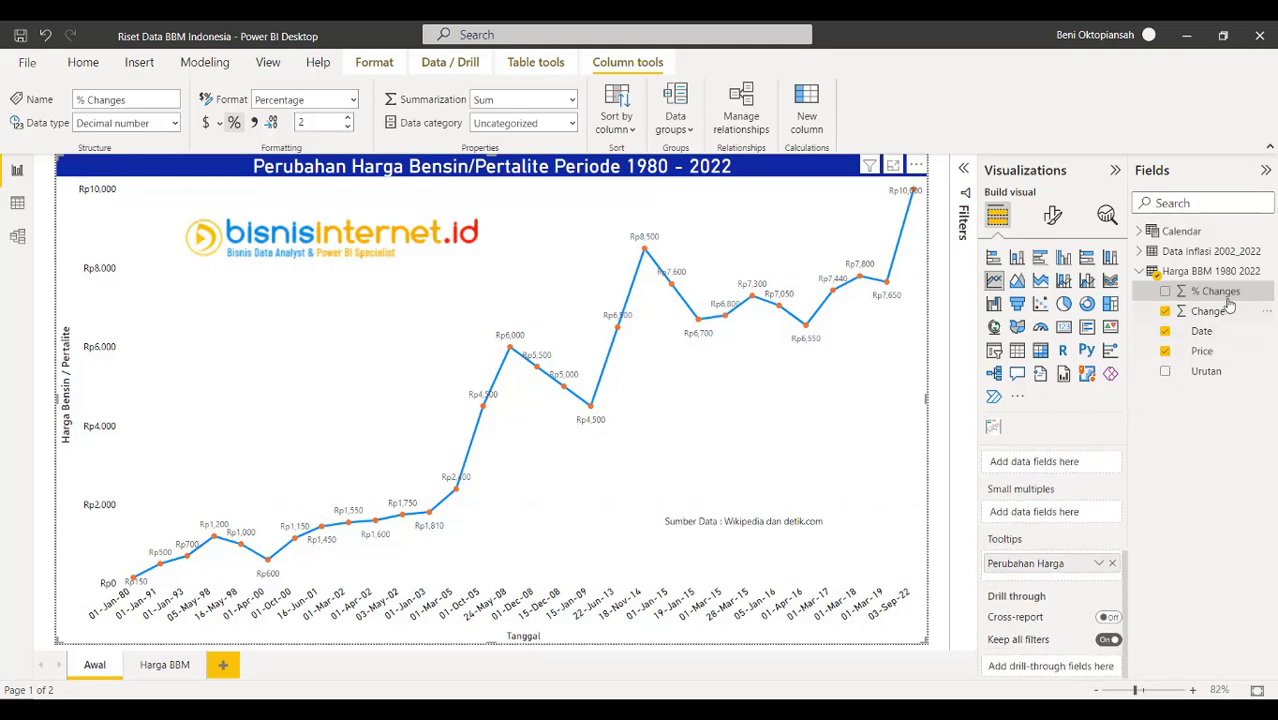
pyautogui.moveTo(1226, 298); pyautogui.dragTo(1084, 578)
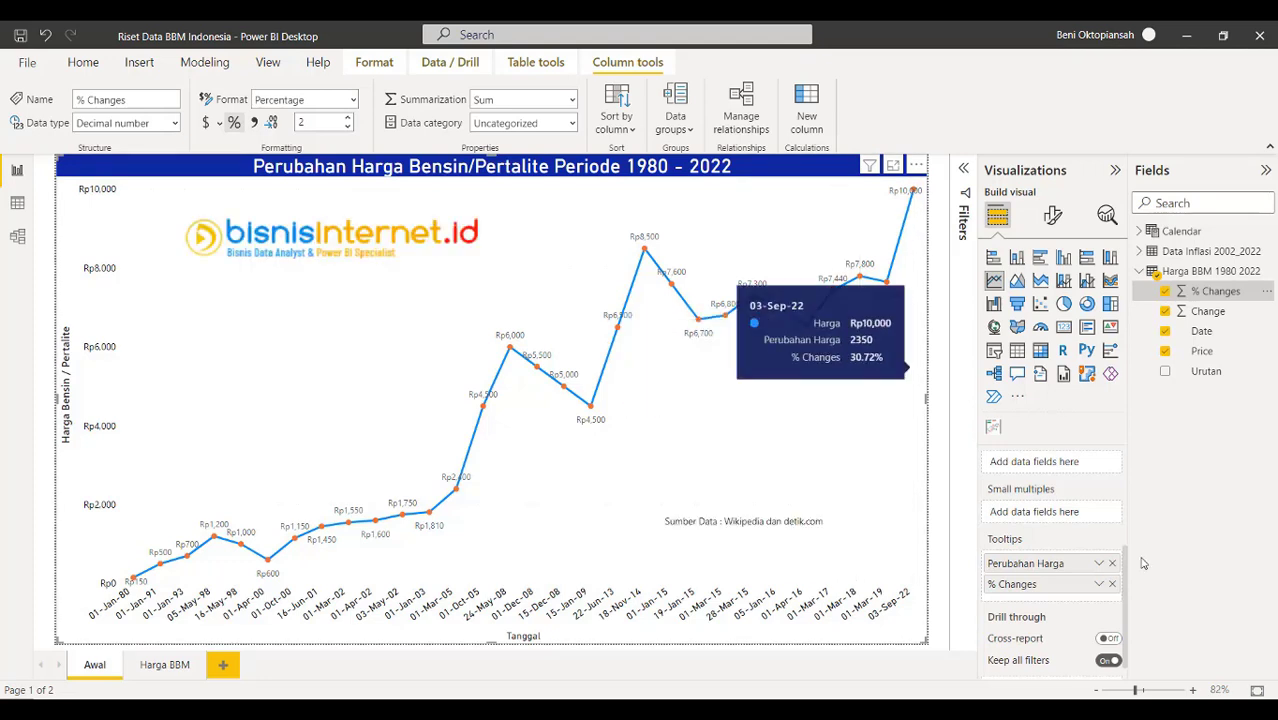
pyautogui.click(1099, 584)
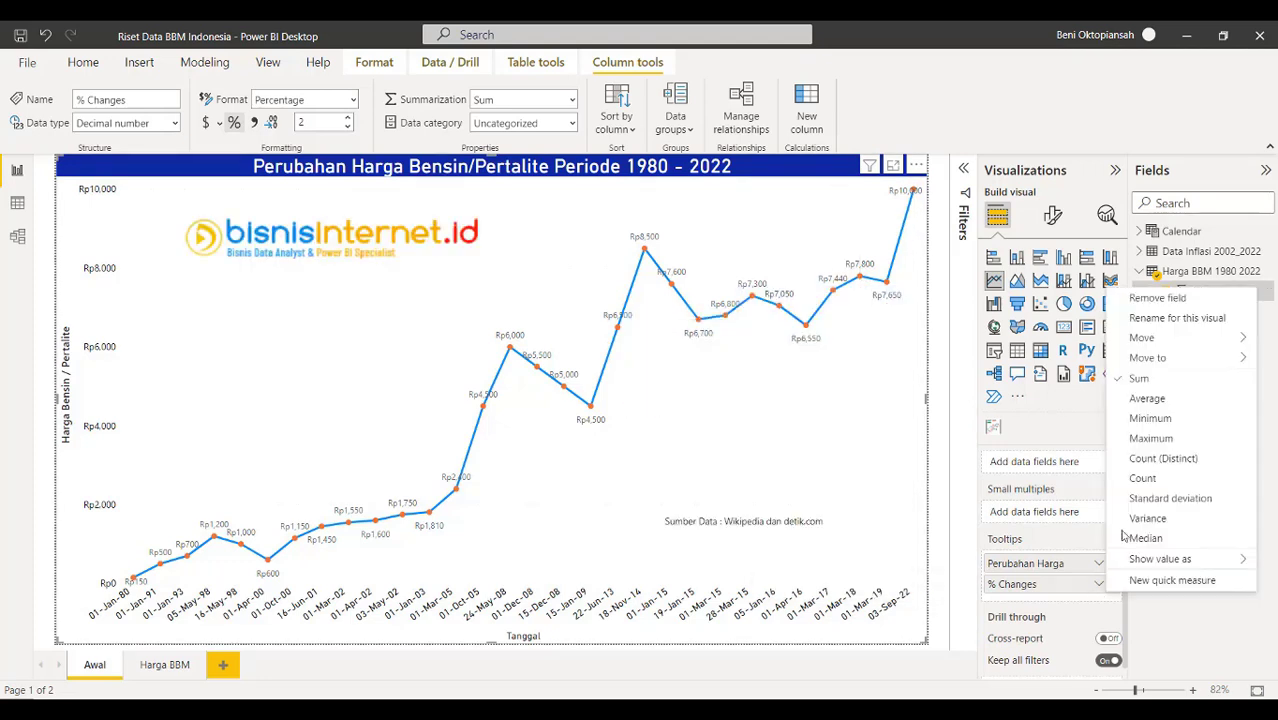
pyautogui.click(1184, 317)
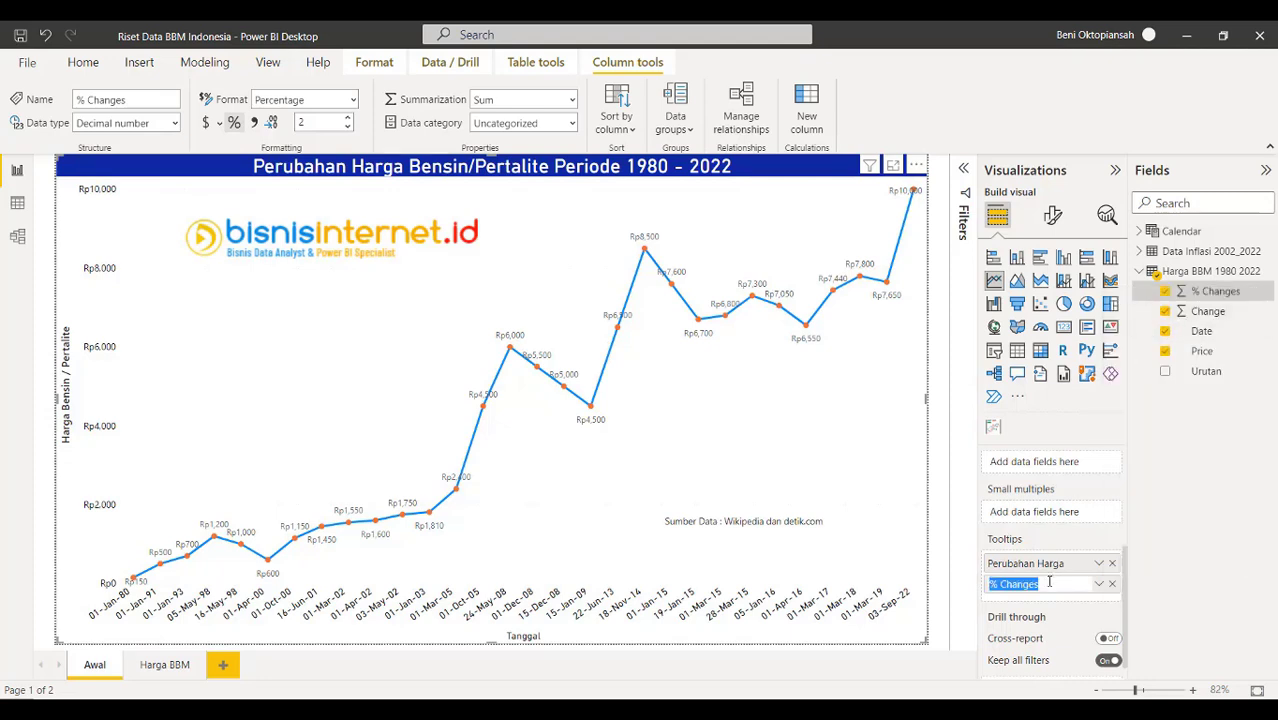
pyautogui.click(1049, 584)
pyautogui.press('BackSpace')
pyautogui.press('BackSpace')
pyautogui.press('BackSpace')
pyautogui.press('BackSpace')
pyautogui.press('BackSpace')
pyautogui.press('BackSpace')
pyautogui.press('BackSpace')
pyautogui.write('Perubah')
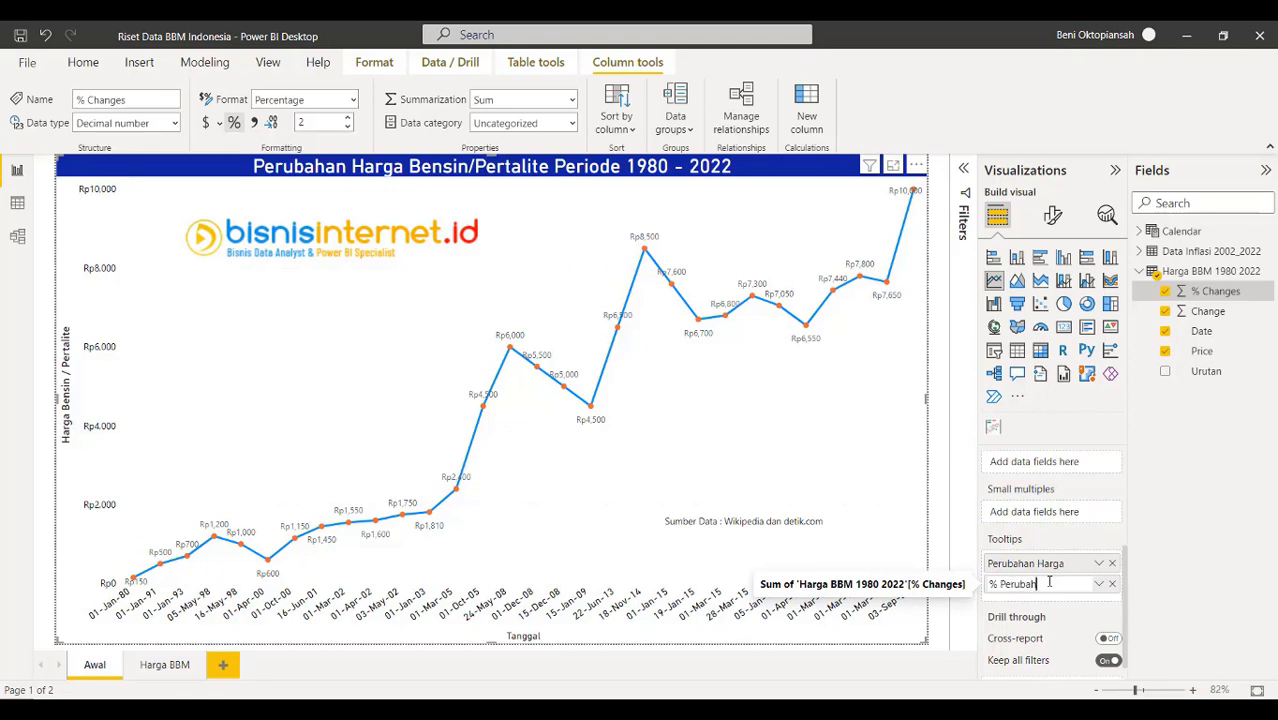
pyautogui.write('an Harga')
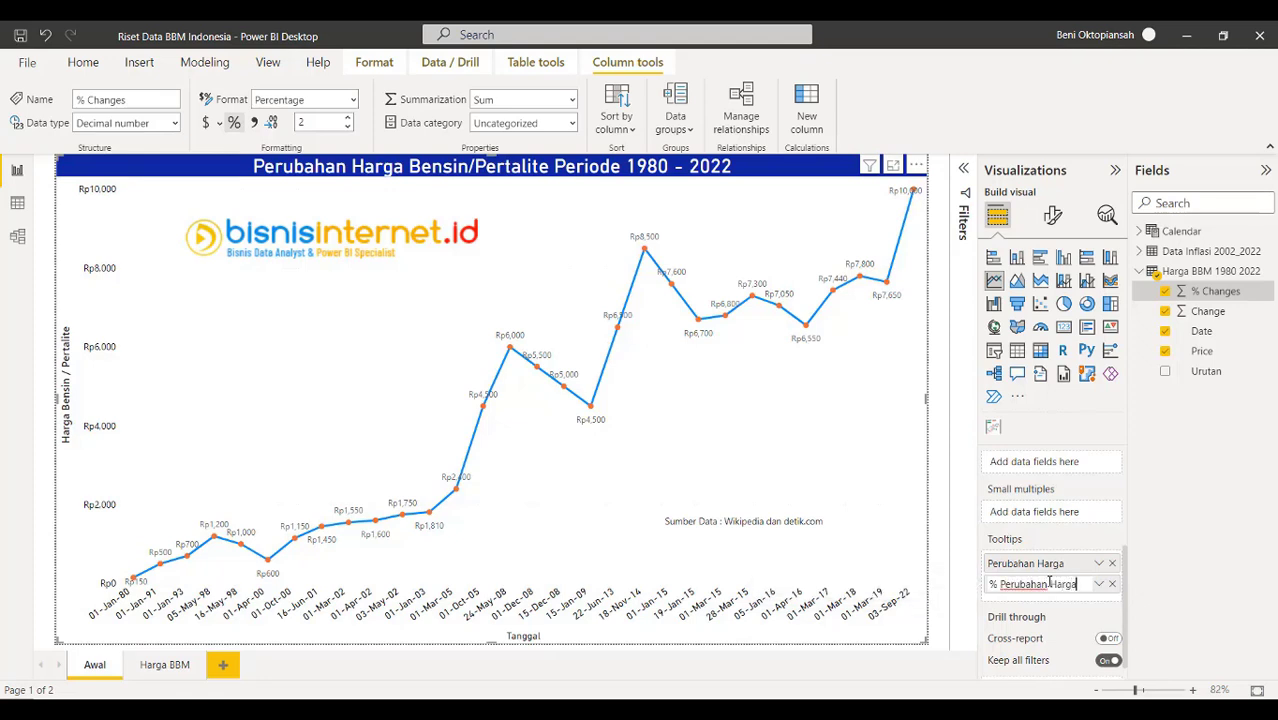
pyautogui.click(1205, 469)
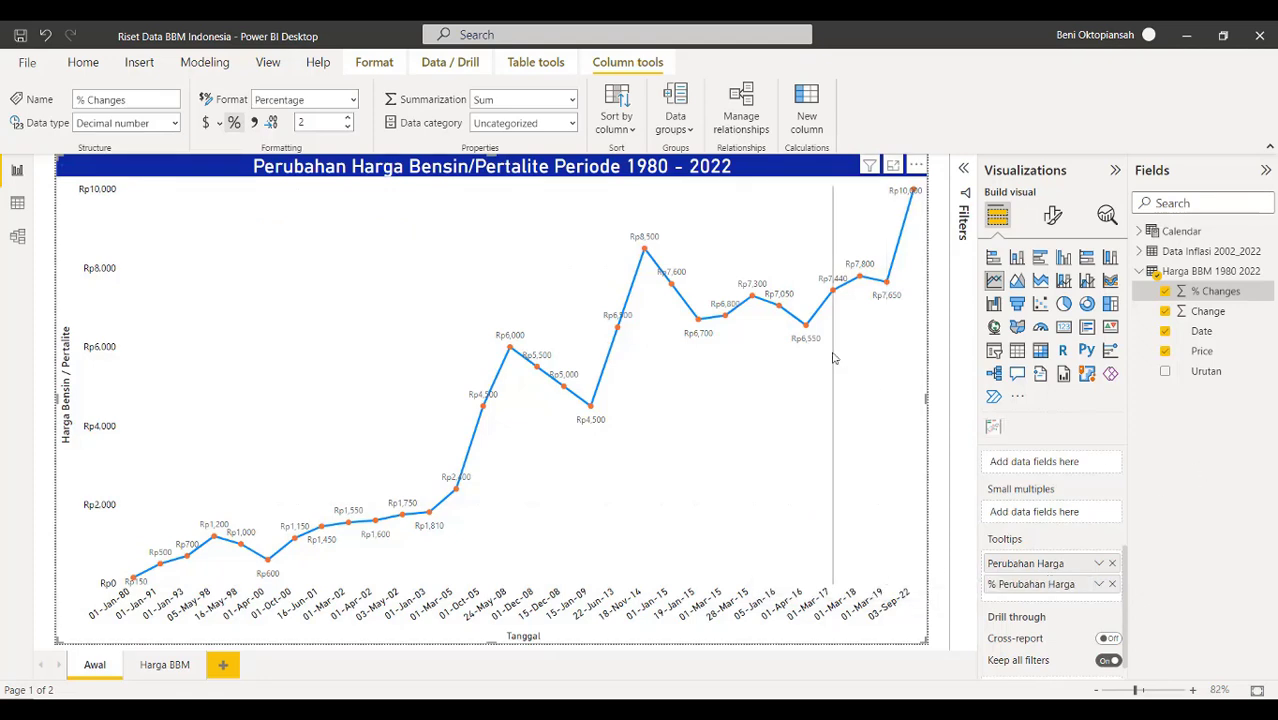
pyautogui.moveTo(807, 328)
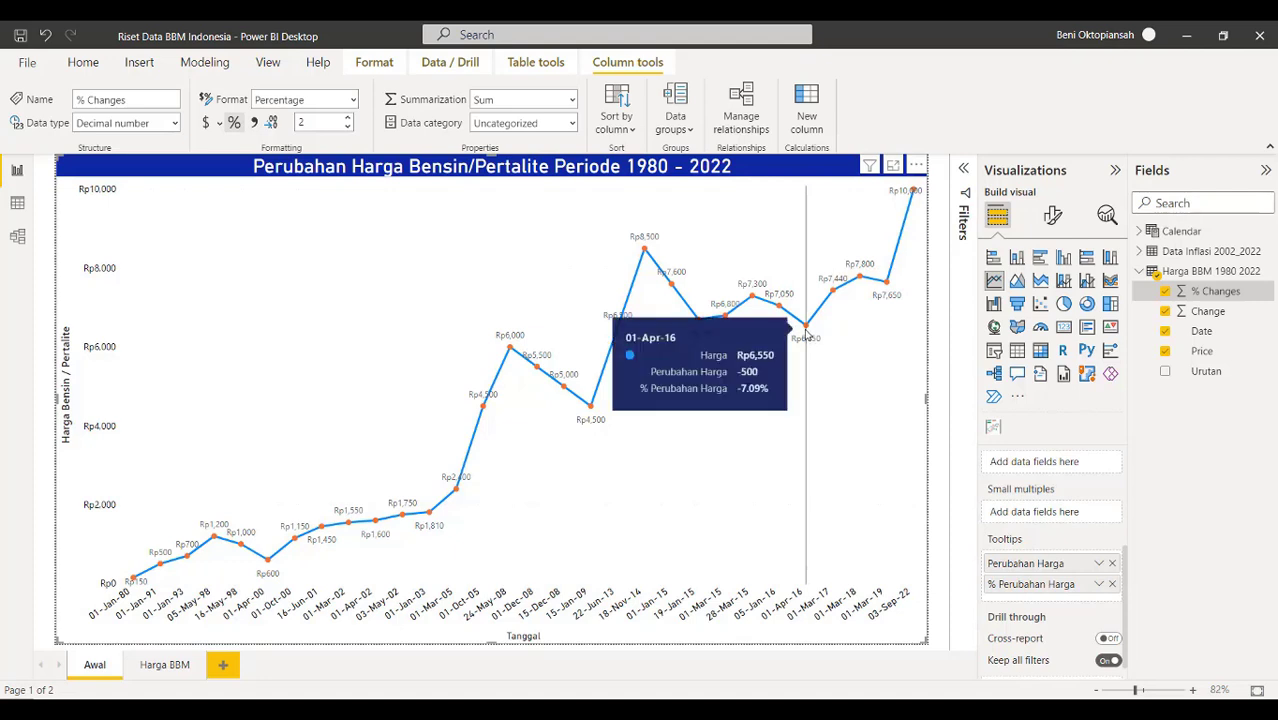
pyautogui.moveTo(645, 252)
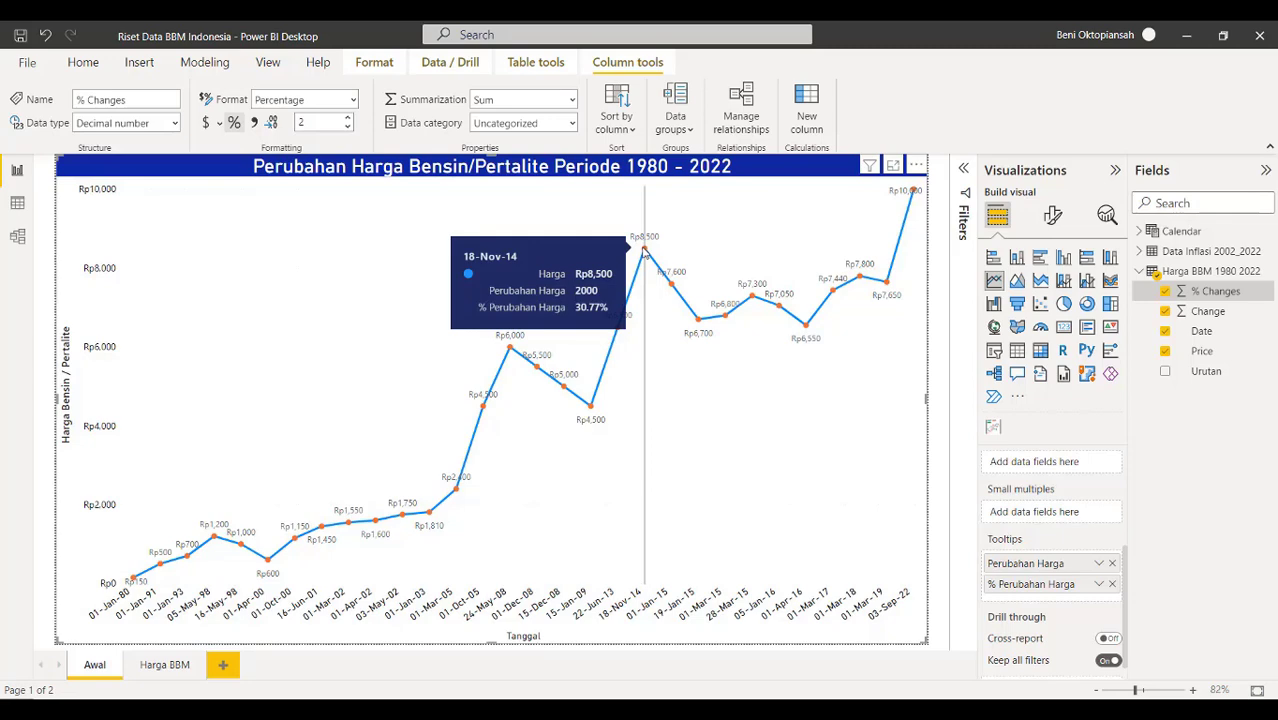
pyautogui.moveTo(615, 335)
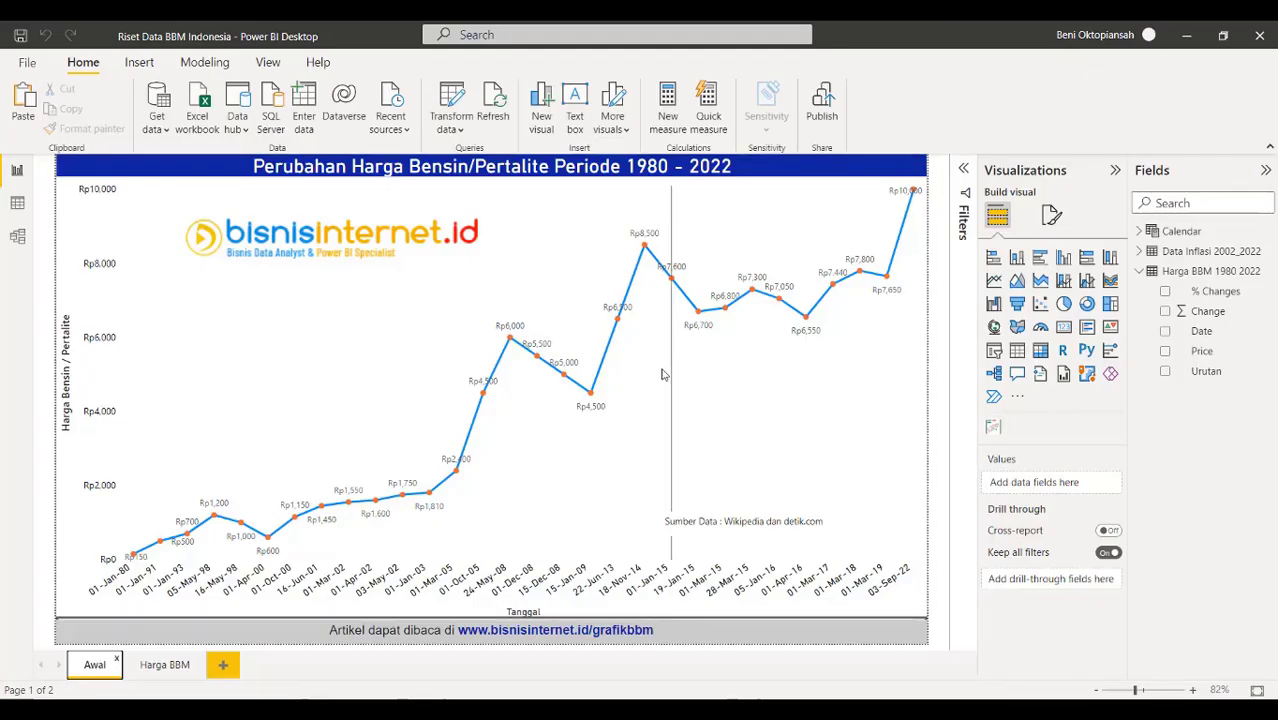
# Delete the Harga BBM report page
pyautogui.moveTo(661, 374)
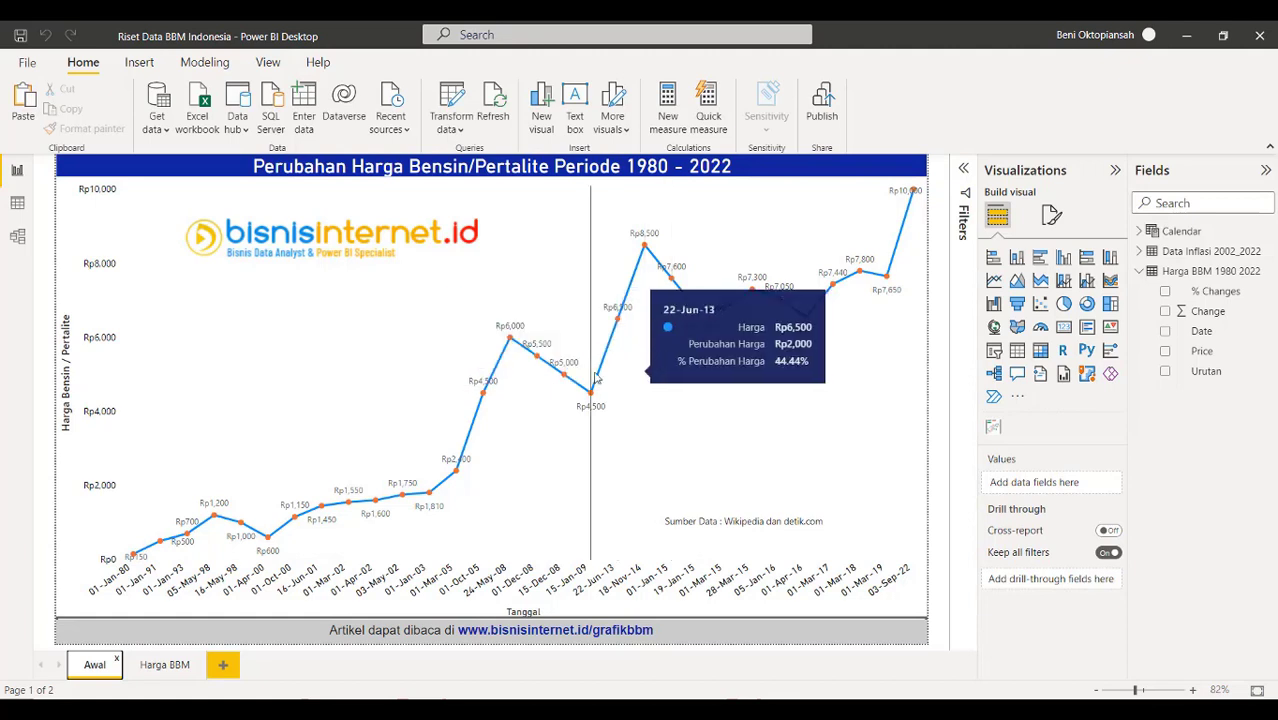
pyautogui.moveTo(620, 330)
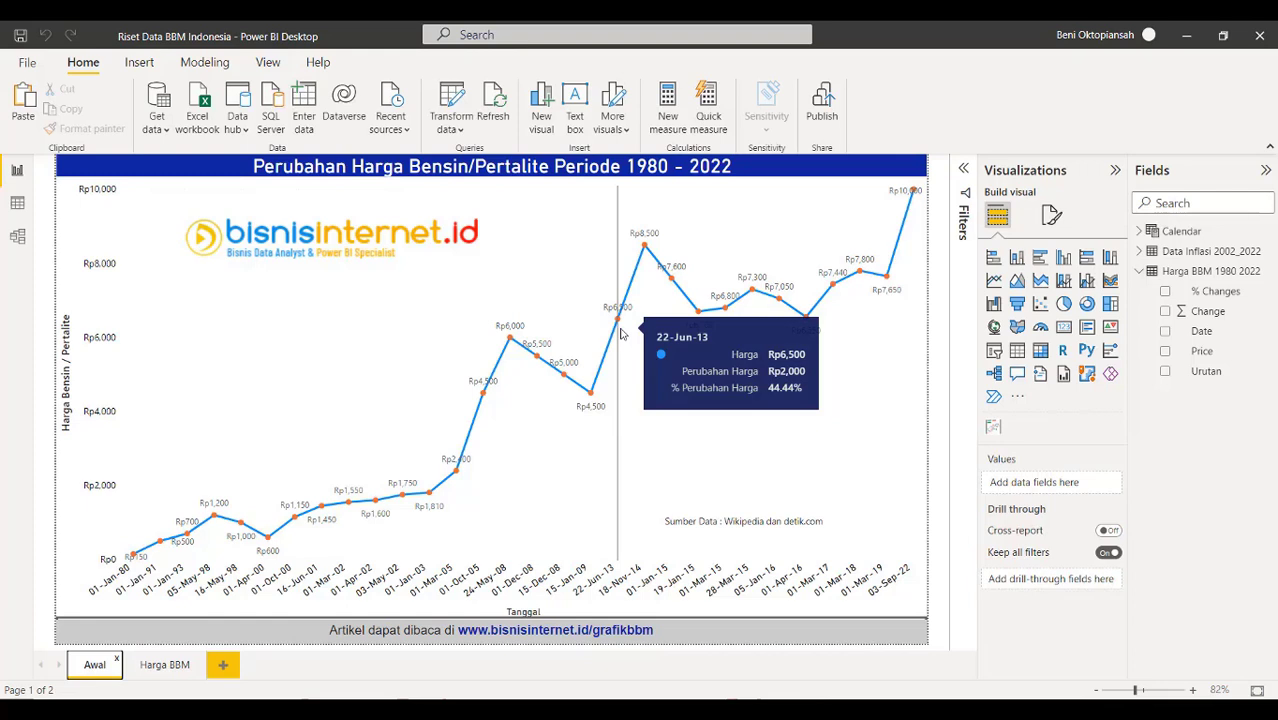
pyautogui.rightClick(157, 671)
pyautogui.press('Escape')
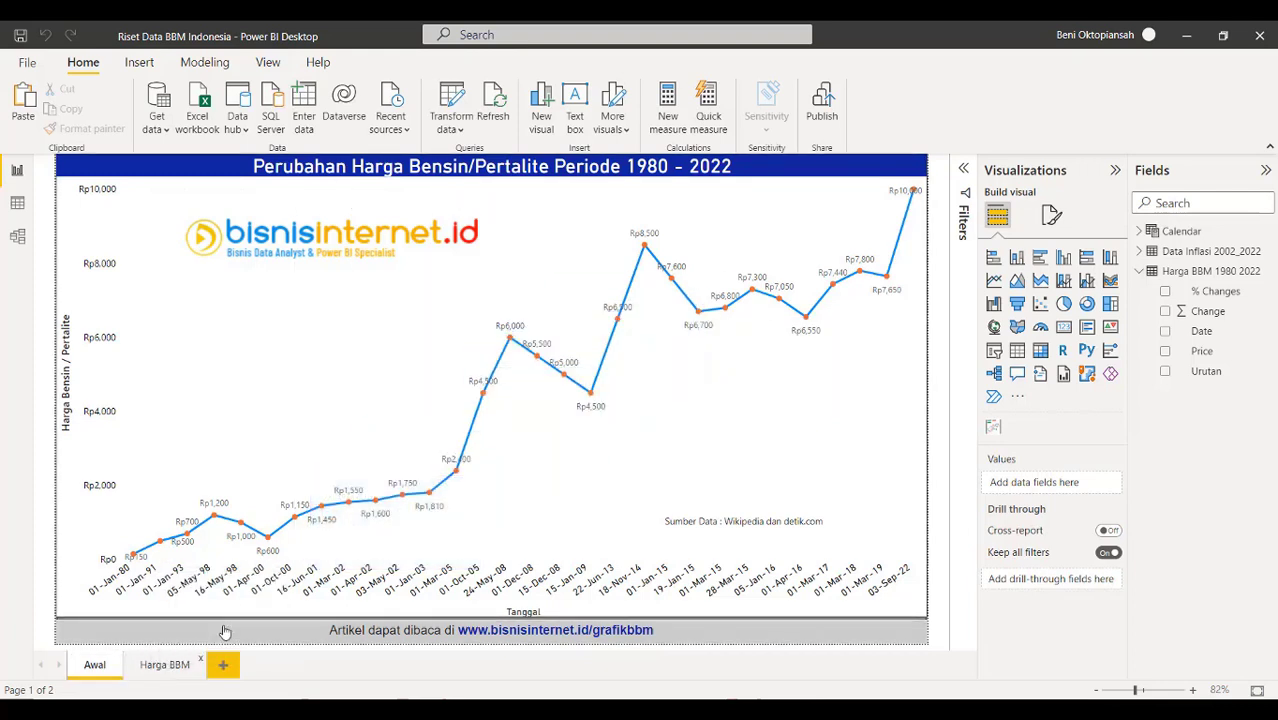
pyautogui.click(721, 405)
# Rename the Awal page to 'Perubahan Harga BBM' and save the report
pyautogui.rightClick(102, 667)
pyautogui.click(140, 651)
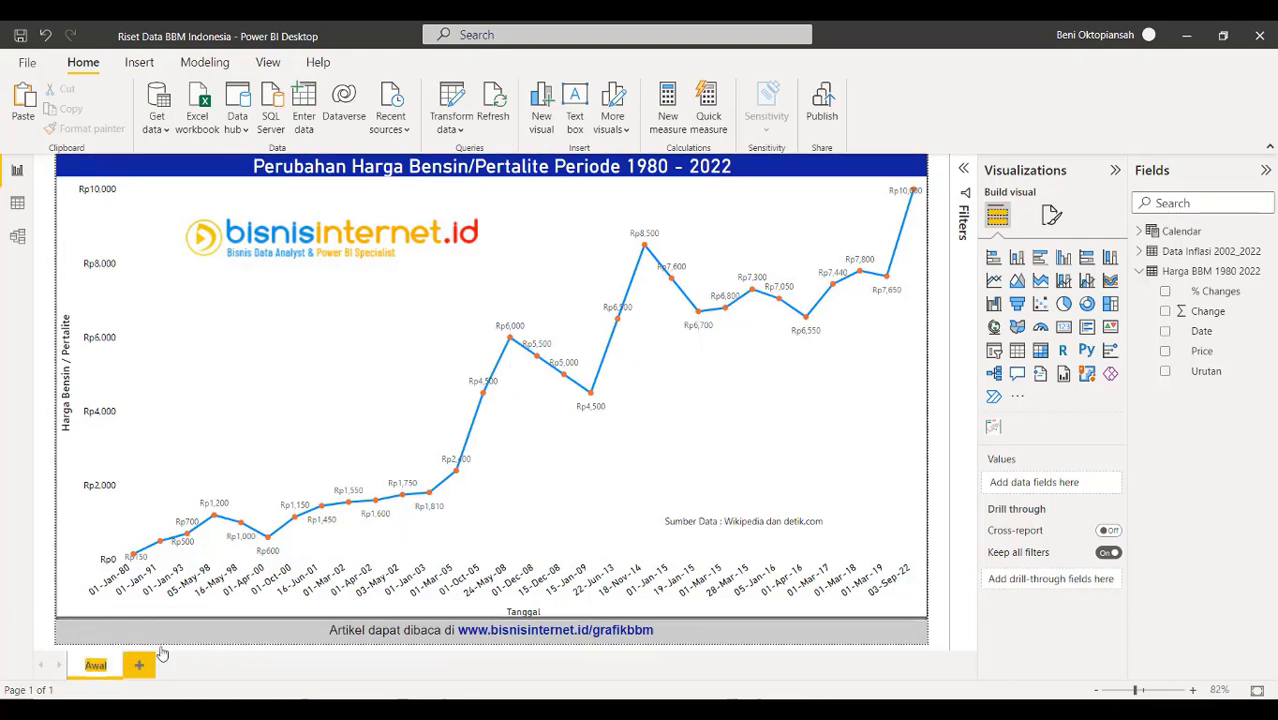
pyautogui.write('Perubahan')
pyautogui.write(' Harga BB')
pyautogui.write('M')
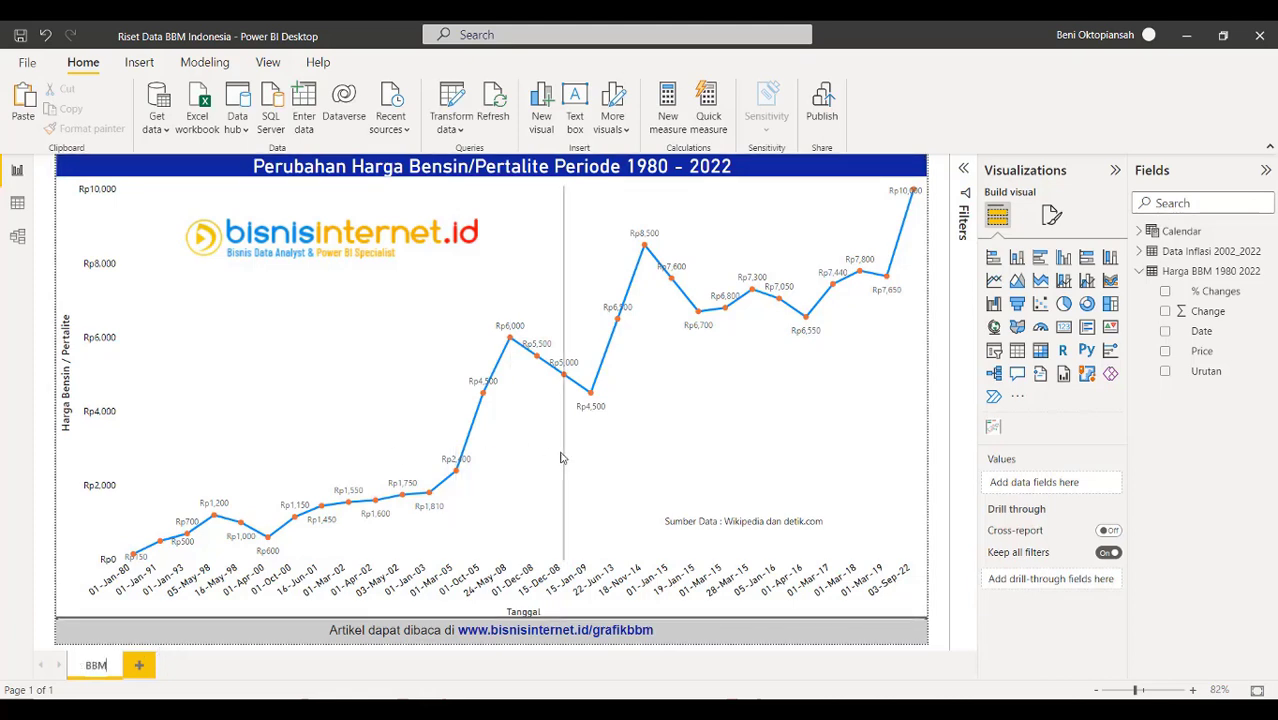
pyautogui.press('Return')
pyautogui.click(561, 457)
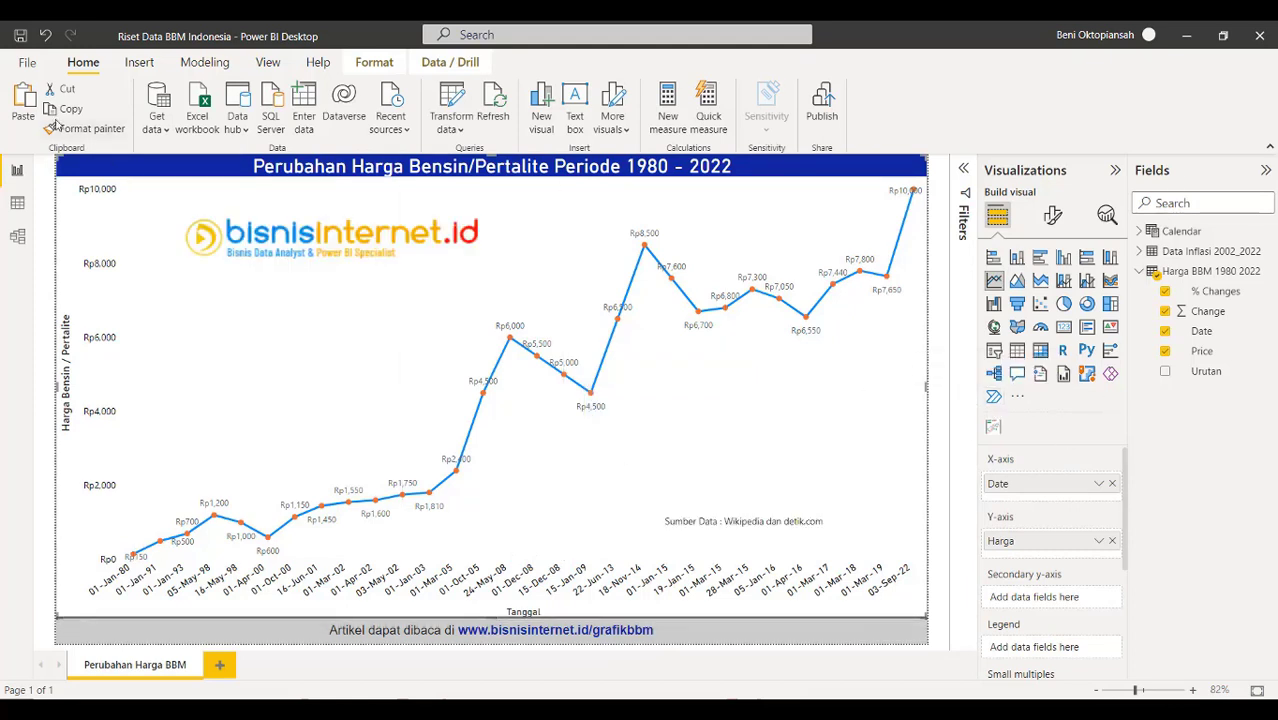
pyautogui.click(20, 37)
# Start publishing the report, then check the signed-in account on the Office Home page
pyautogui.click(829, 110)
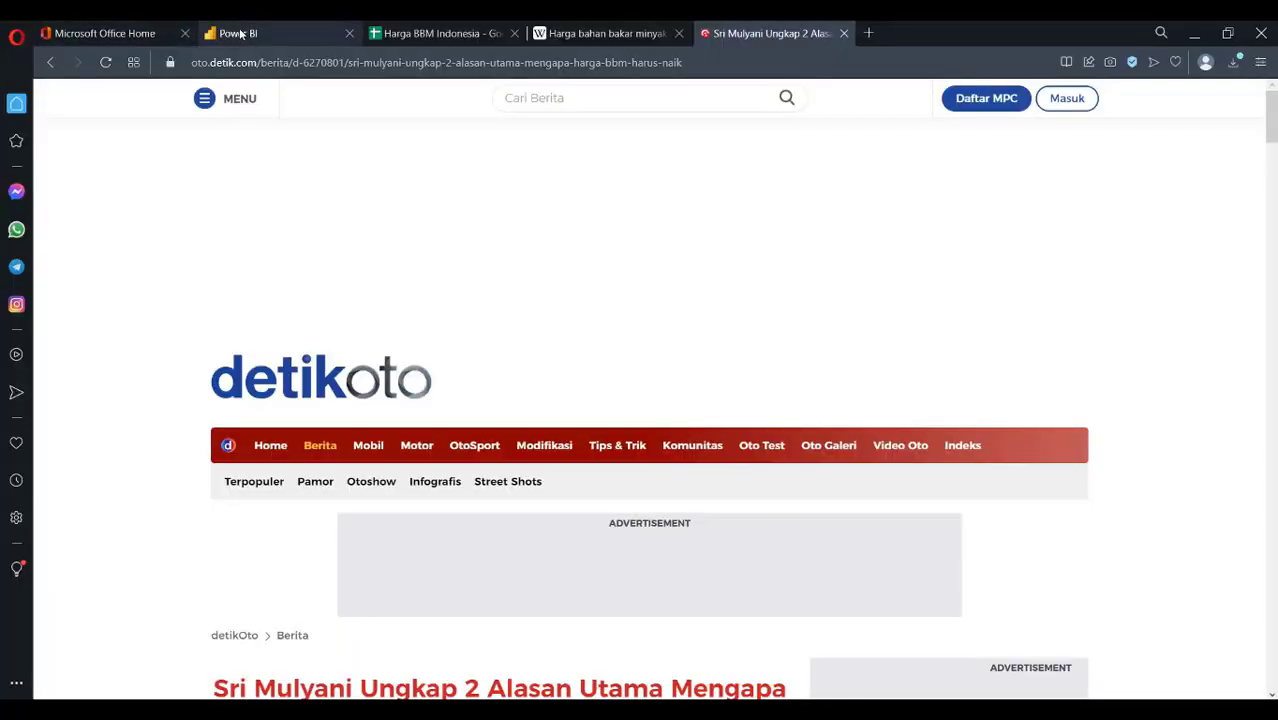
pyautogui.click(107, 36)
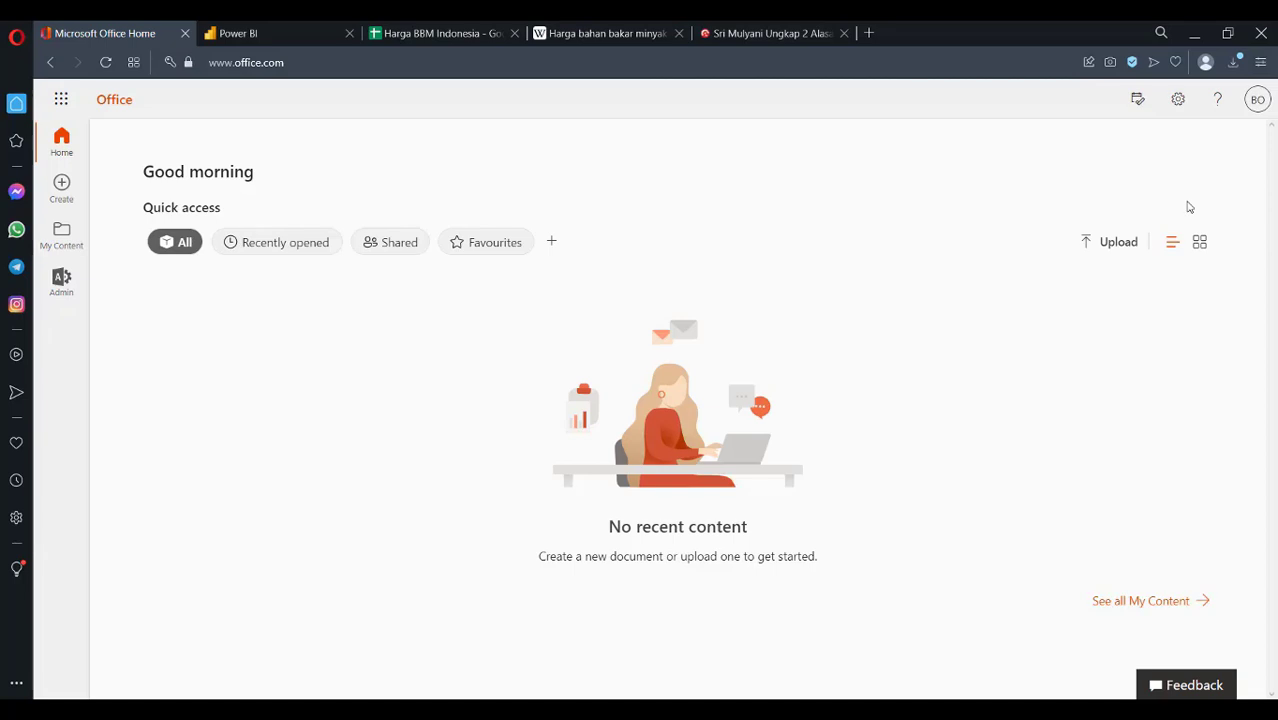
pyautogui.click(1259, 101)
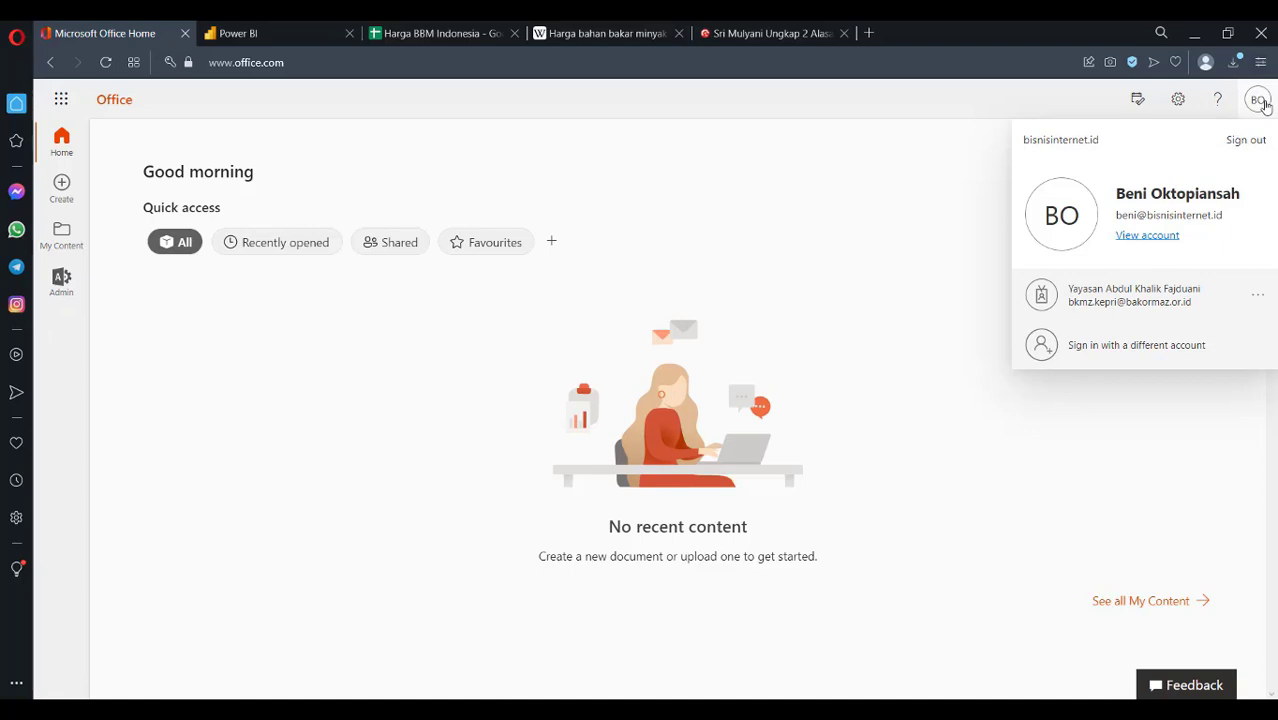
pyautogui.click(1258, 100)
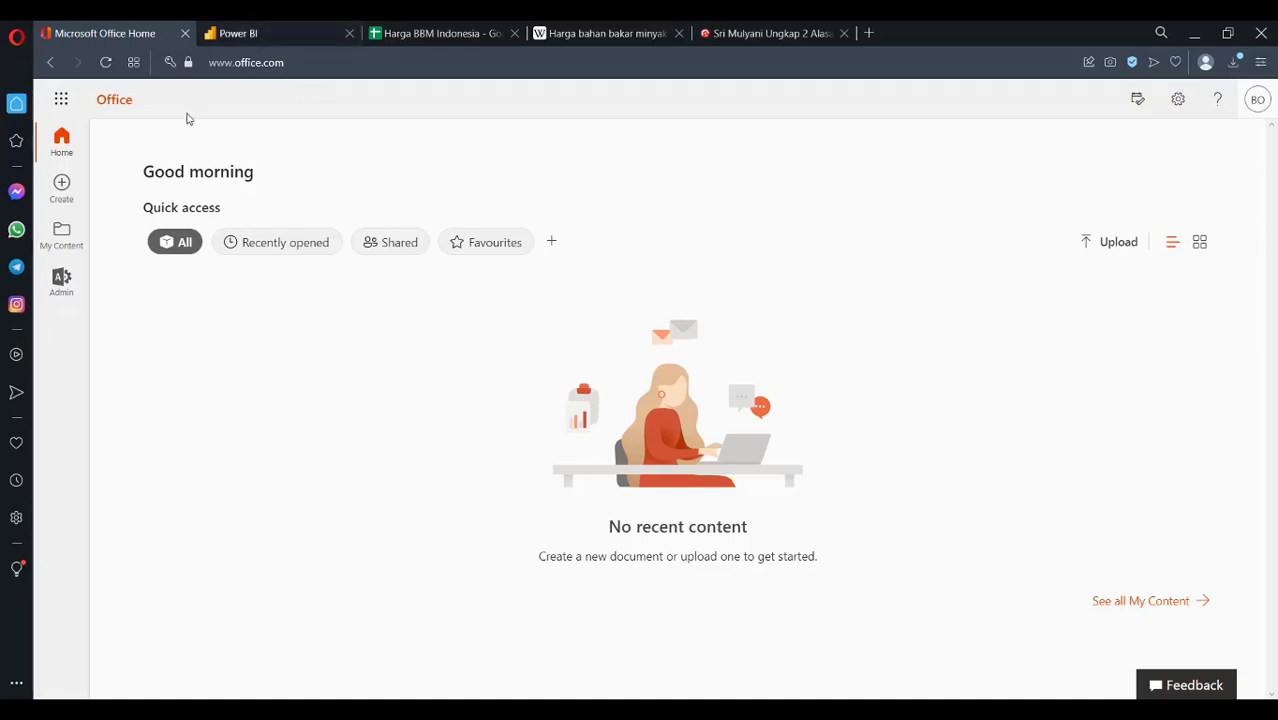
# Browse the Microsoft 365 app launcher and switch to the Power BI service home page
pyautogui.click(62, 100)
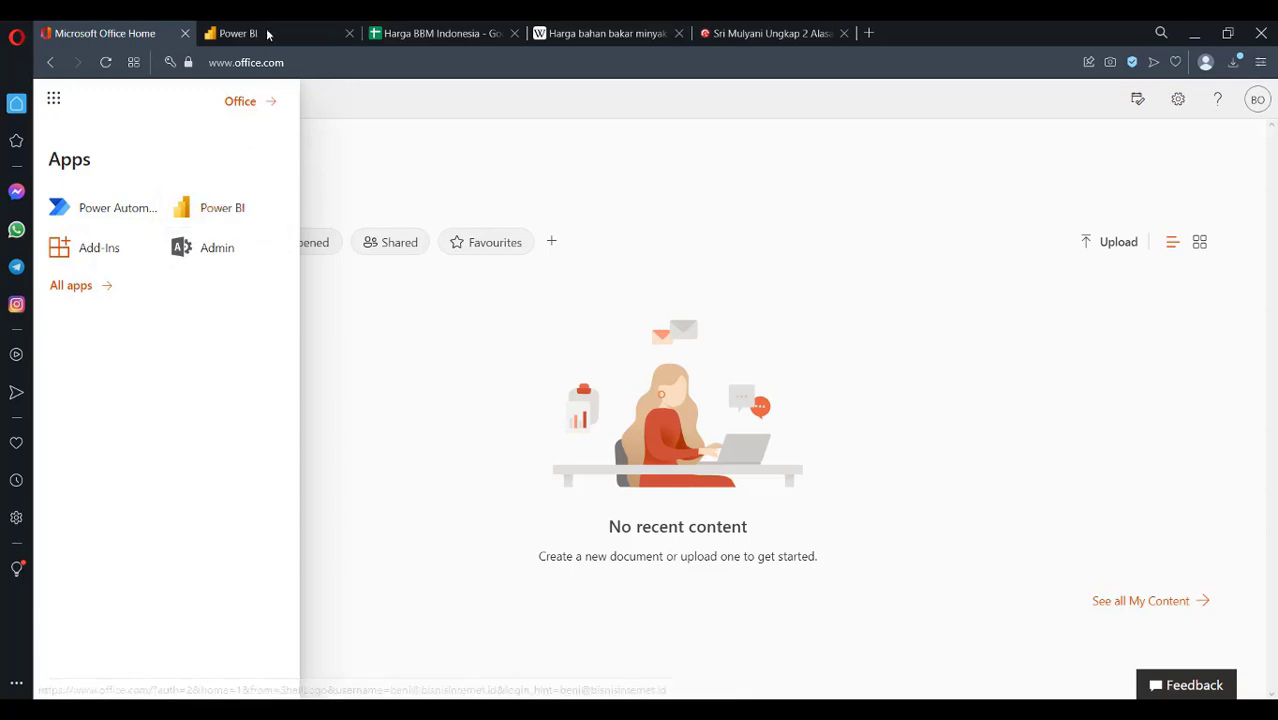
pyautogui.click(225, 40)
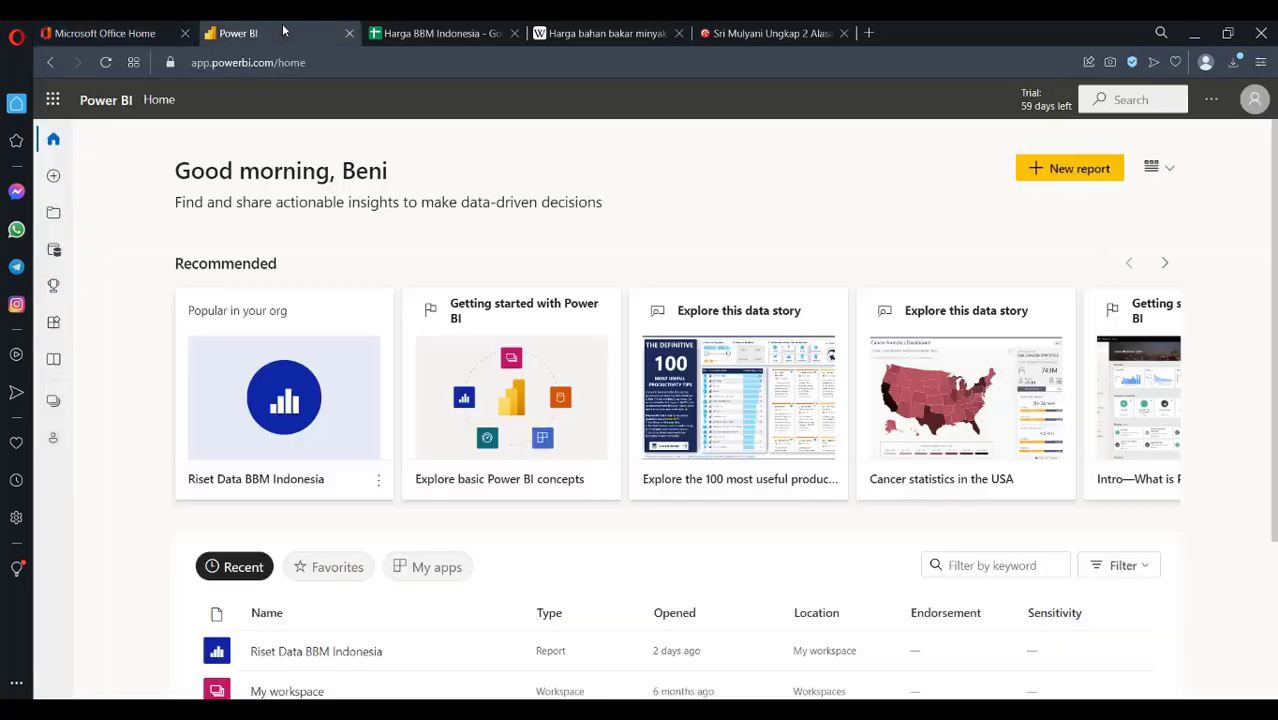
pyautogui.click(100, 33)
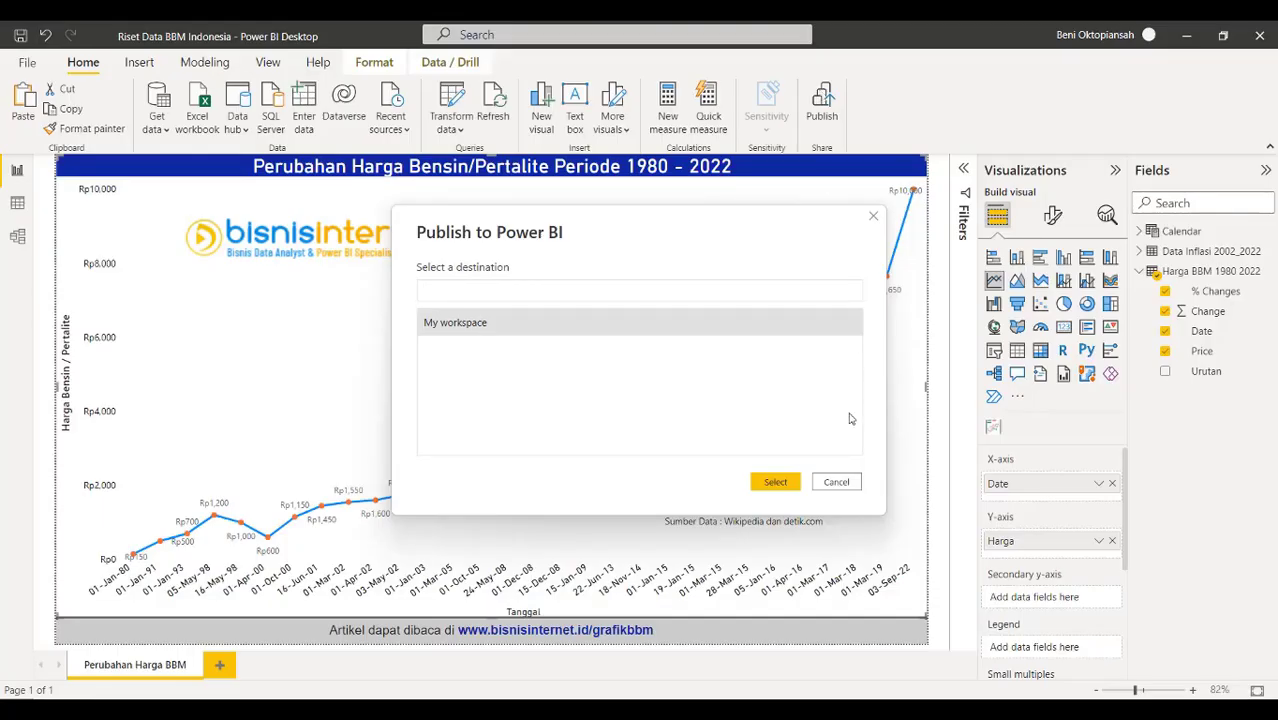
# Choose My workspace as the destination for publishing Riset Data BBM Indonesia.pbix
pyautogui.click(764, 483)
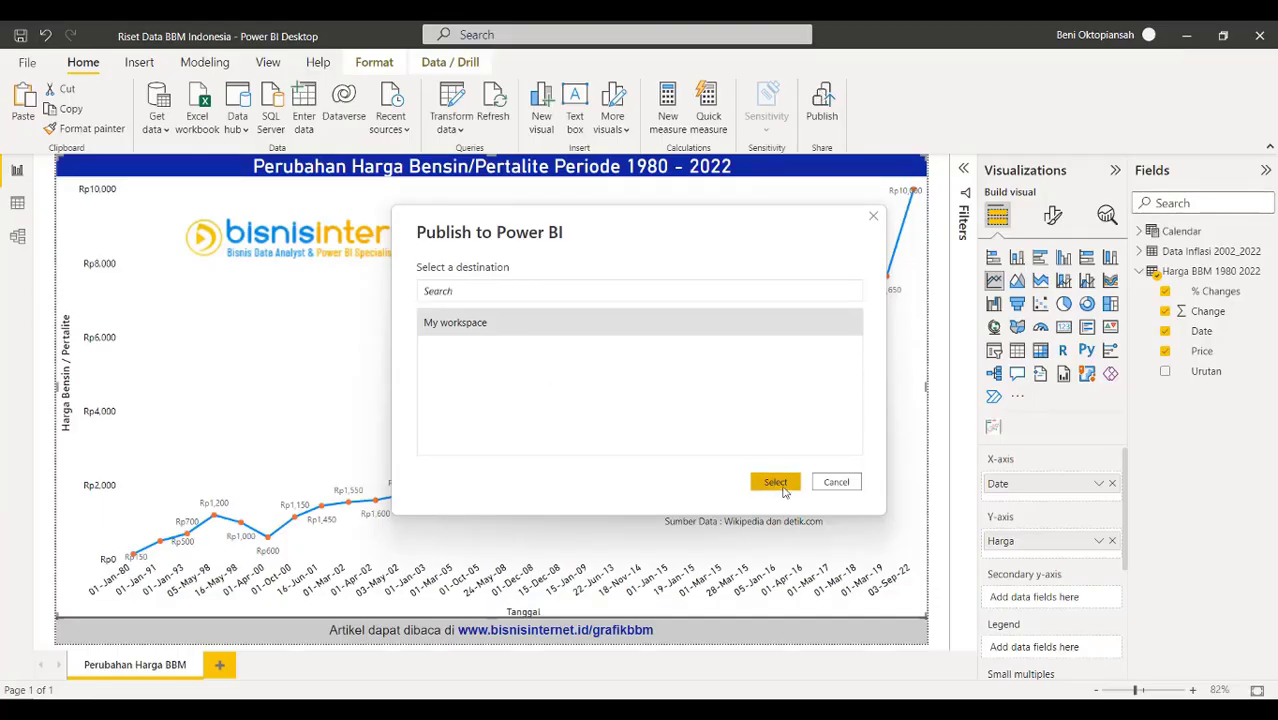
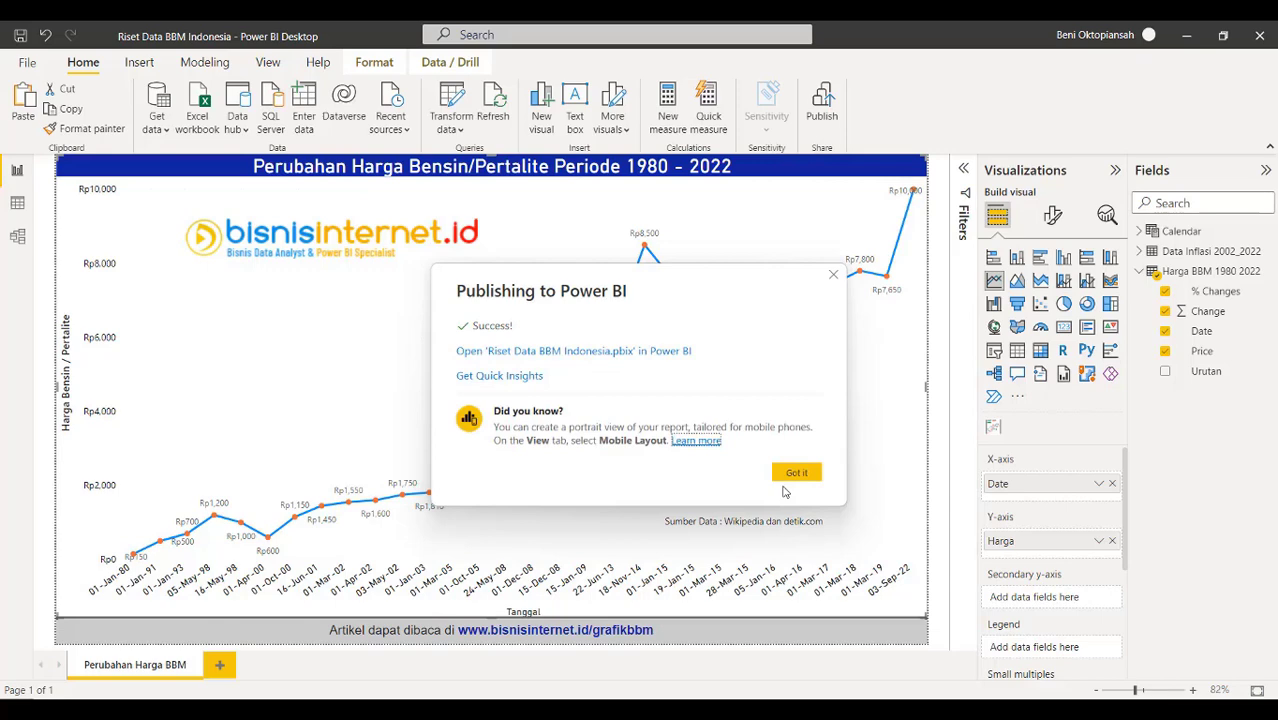
# Open the published Riset Data BBM Indonesia report in the Power BI service from the success dialog
pyautogui.click(639, 352)
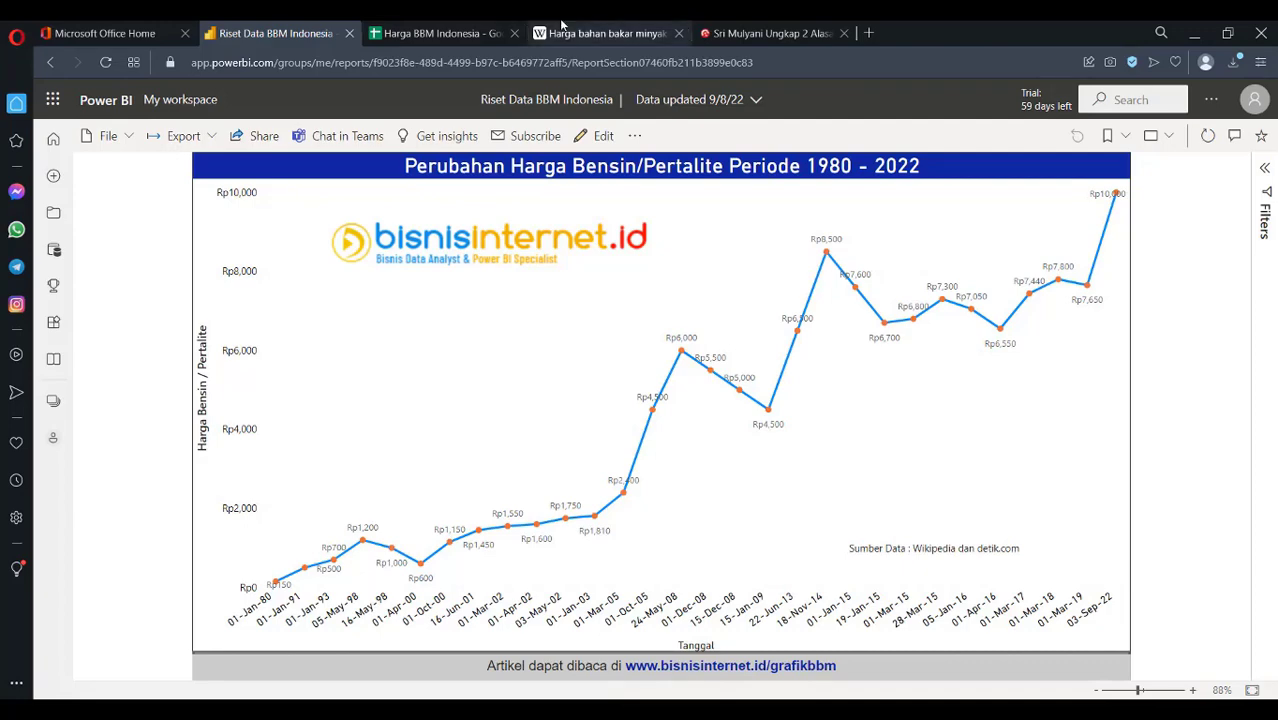
# Restrict the report's share link to people with existing access
pyautogui.click(266, 136)
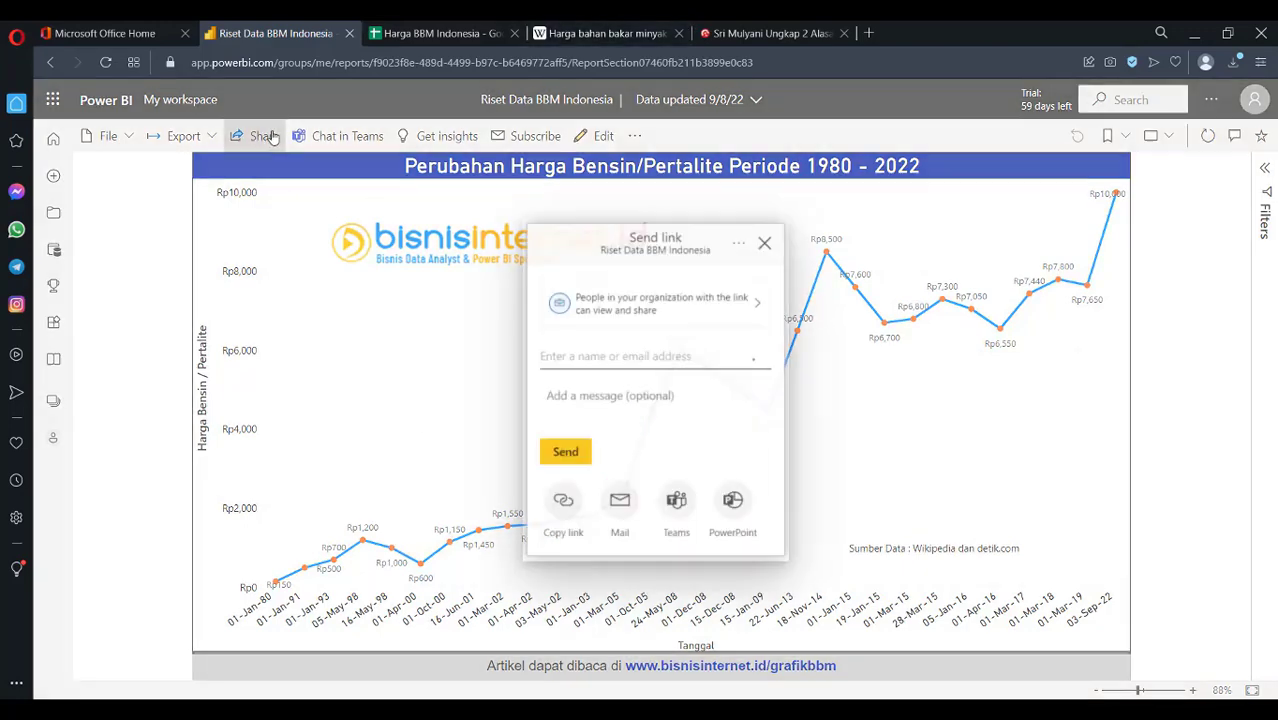
pyautogui.click(757, 310)
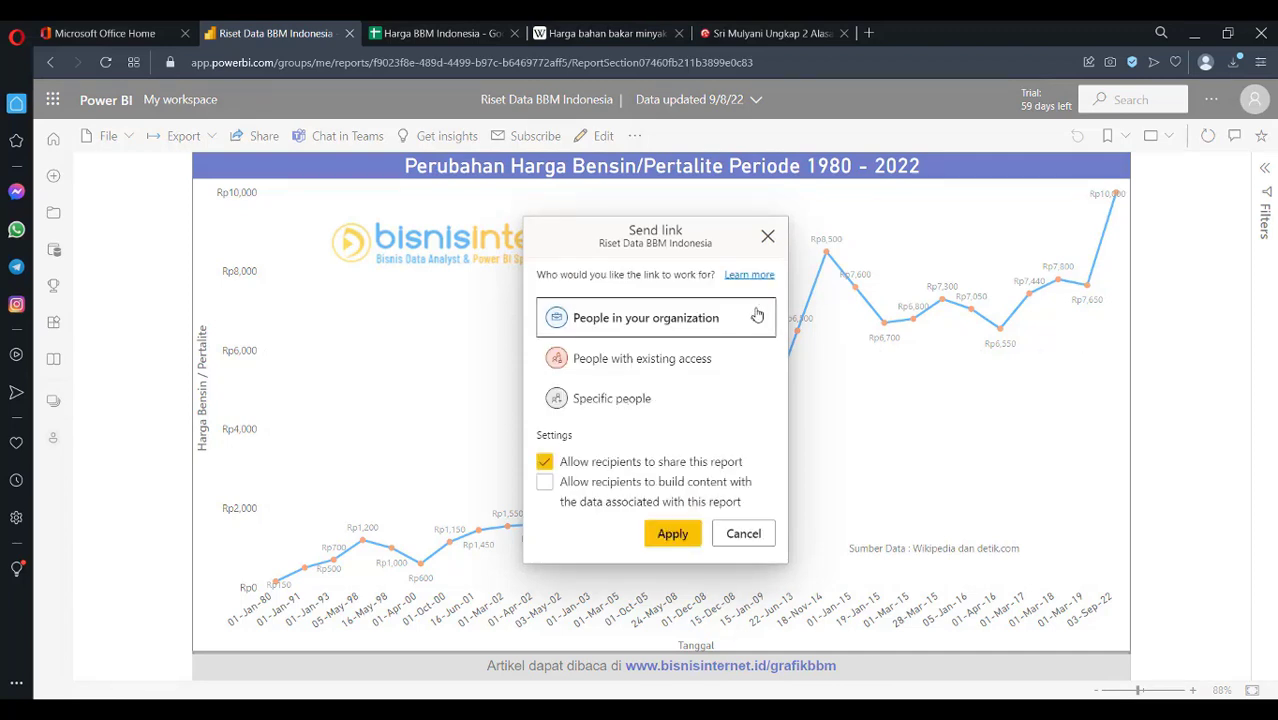
pyautogui.click(716, 362)
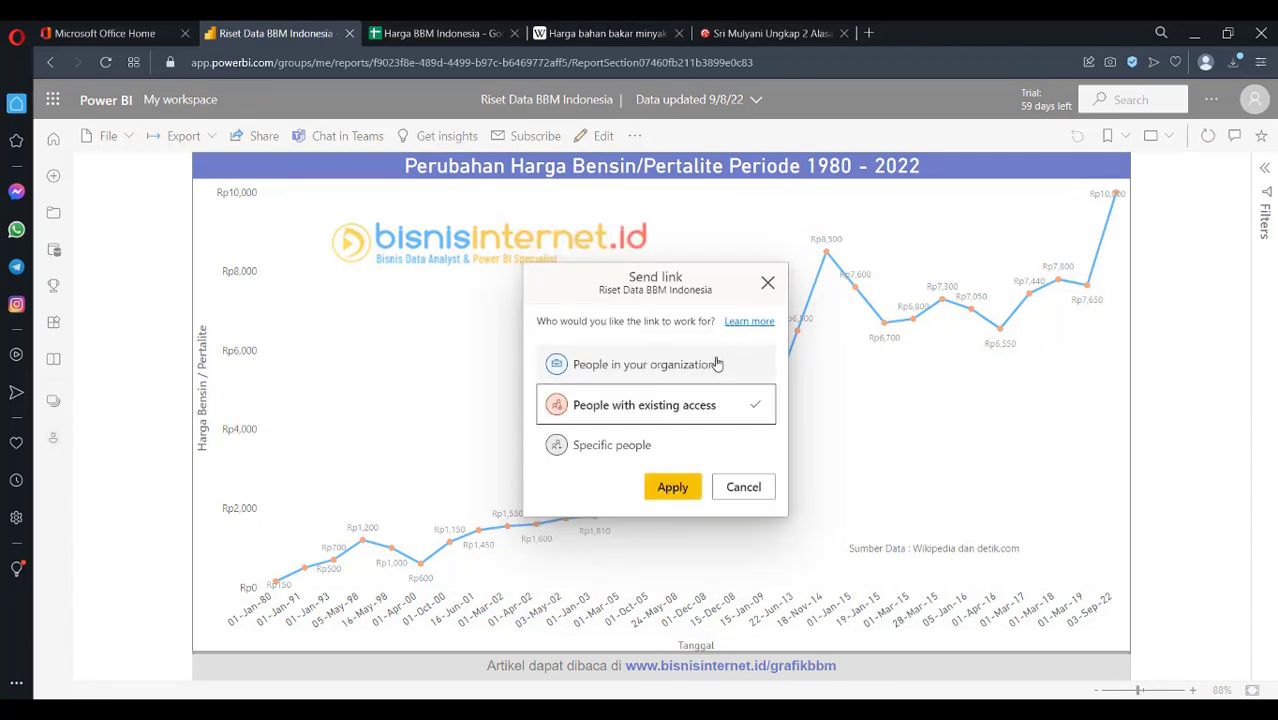
pyautogui.click(672, 488)
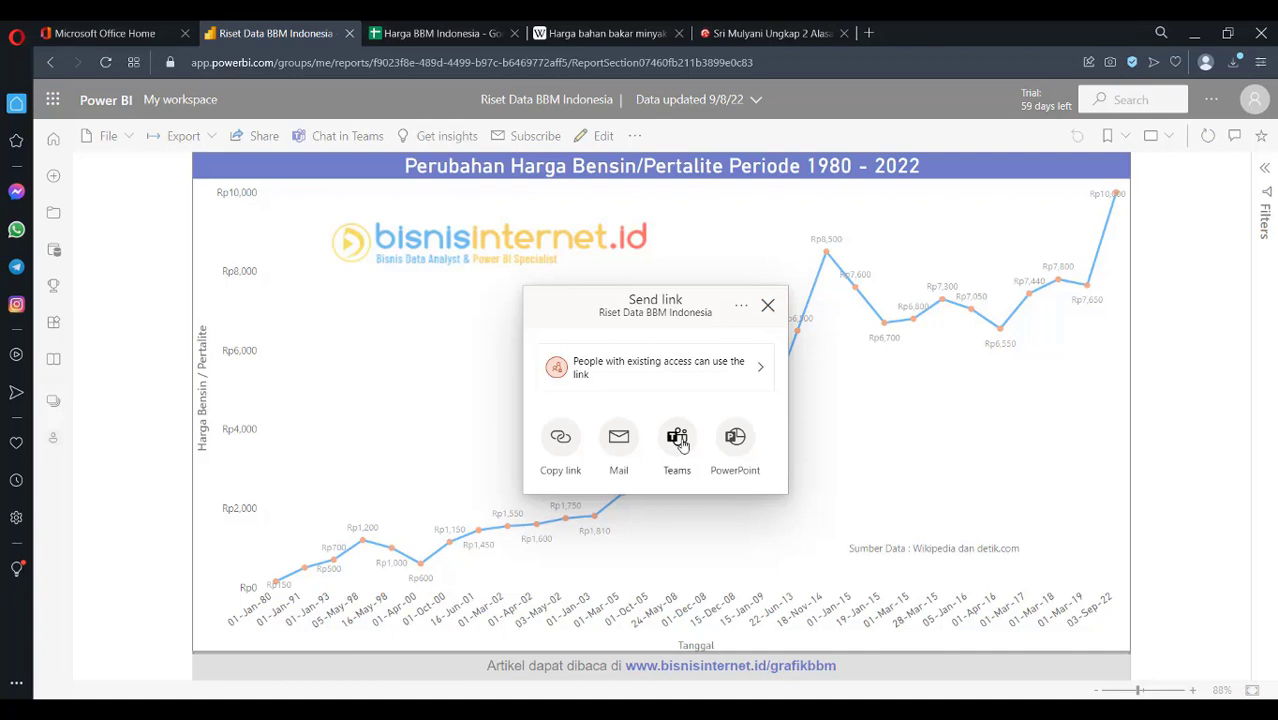
# Copy the report's PowerPoint embed link and start a blank PowerPoint presentation
pyautogui.click(738, 443)
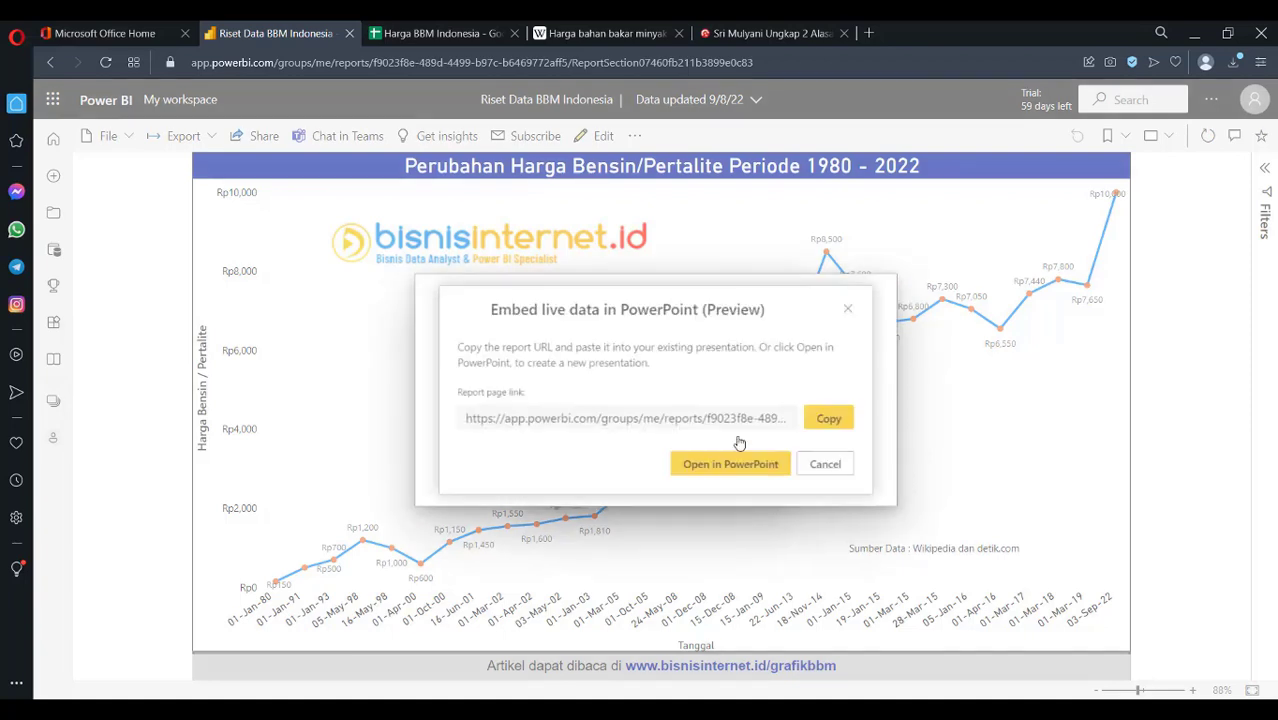
pyautogui.click(846, 421)
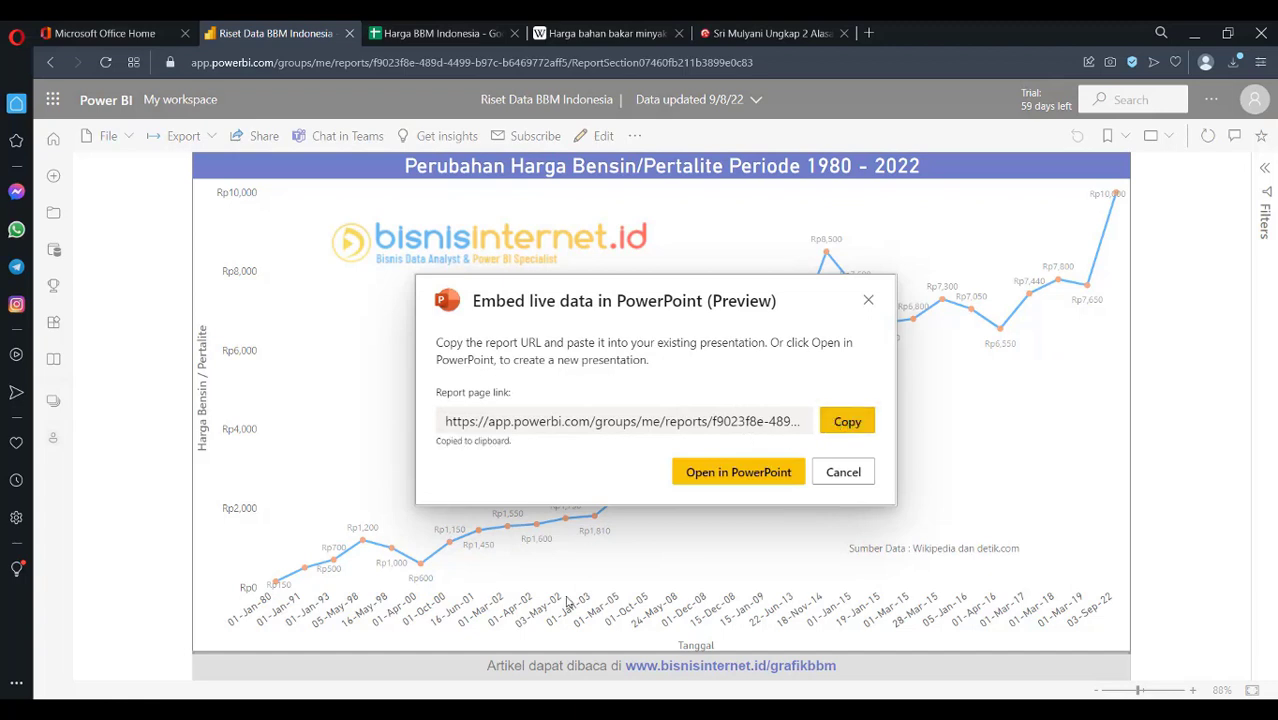
pyautogui.click(330, 708)
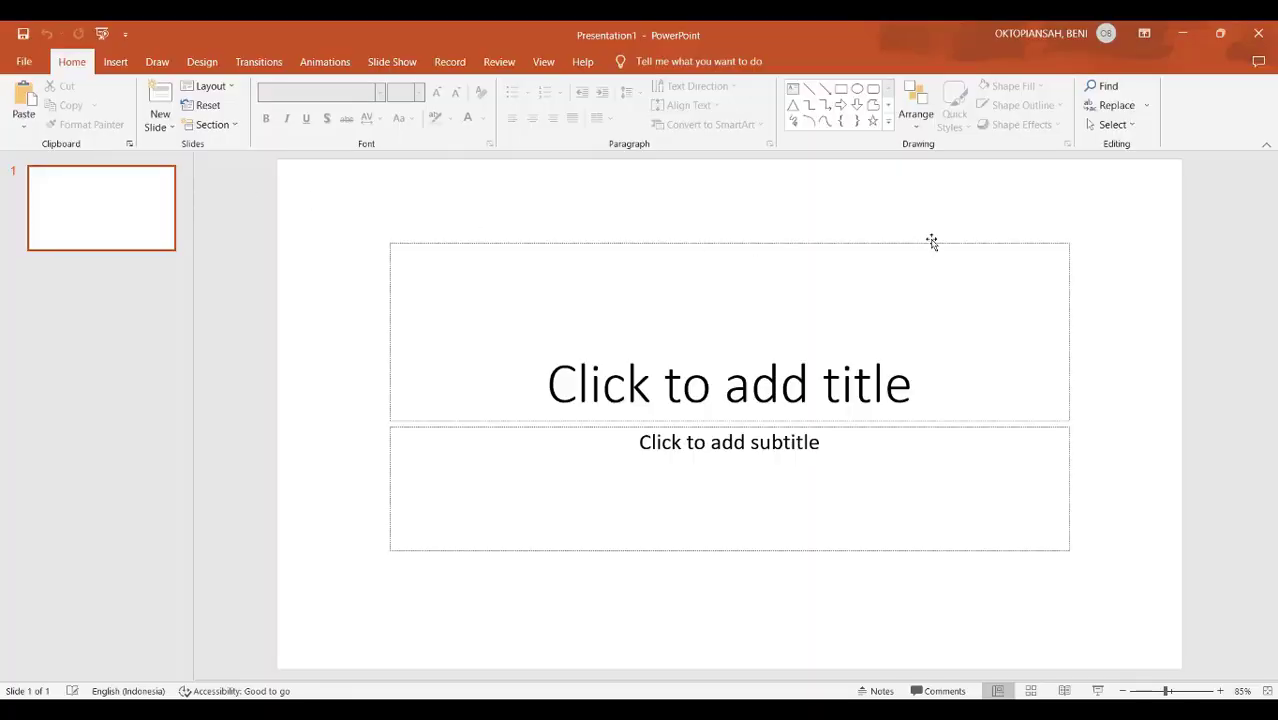
# Delete the title and subtitle placeholders from the slide
pyautogui.click(930, 239)
pyautogui.press('Delete')
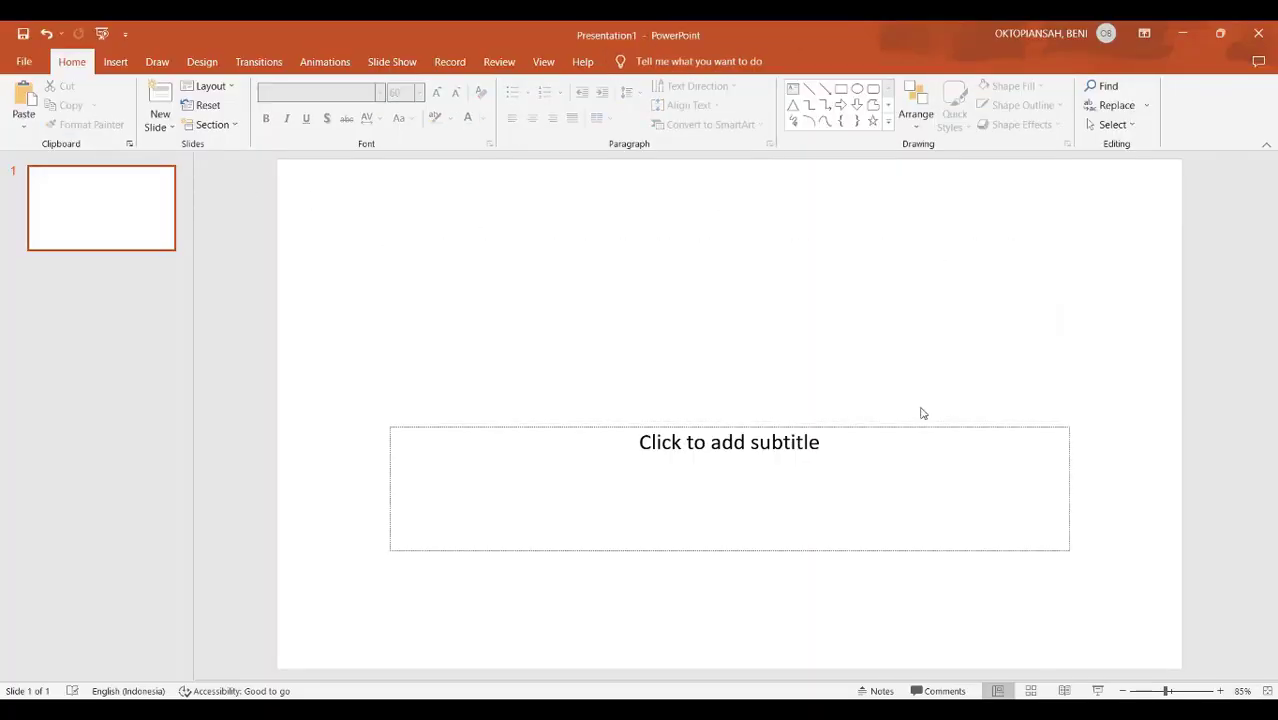
pyautogui.click(919, 425)
pyautogui.press('Delete')
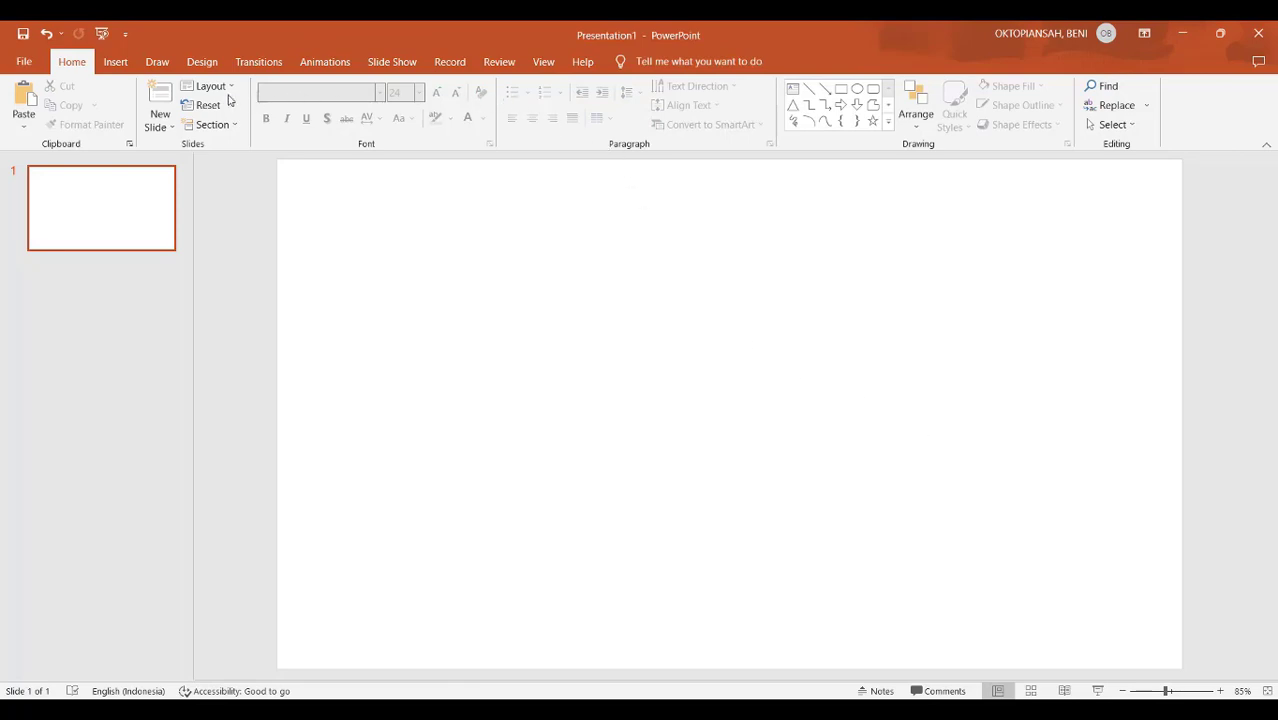
# Search the add-ins store for 'power bi' and install the Microsoft Power BI add-in
pyautogui.click(116, 62)
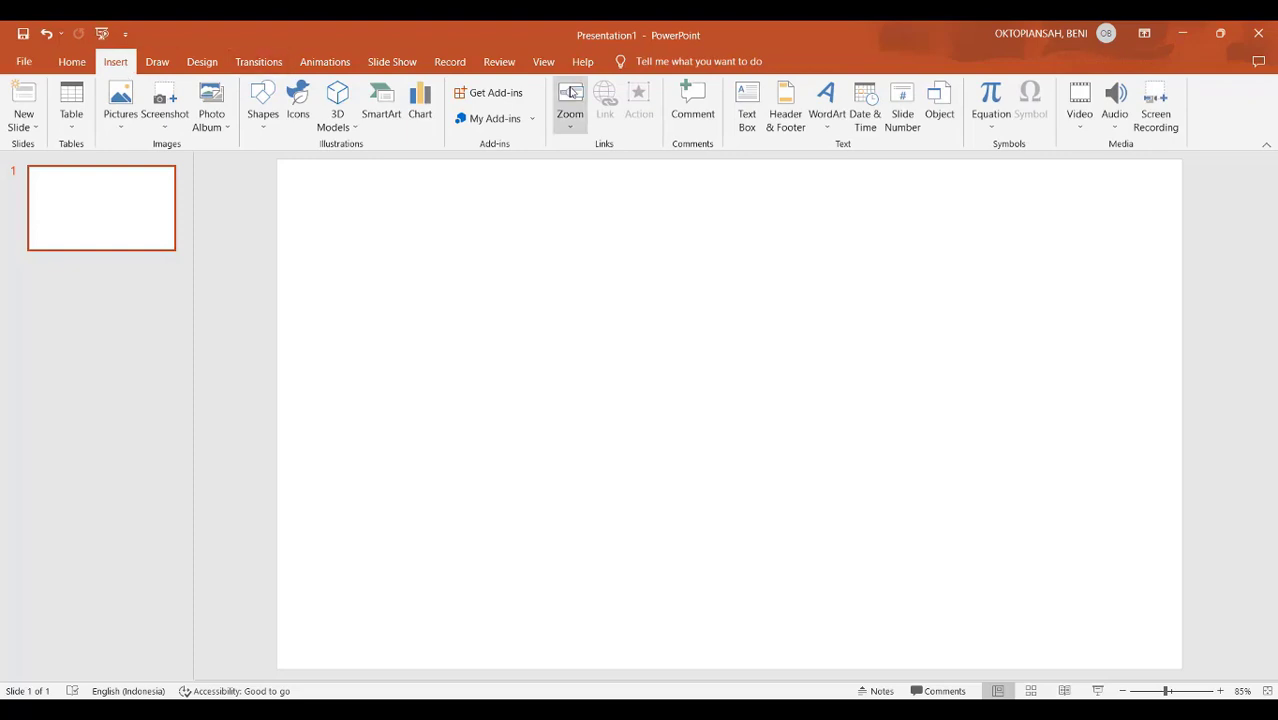
pyautogui.click(487, 93)
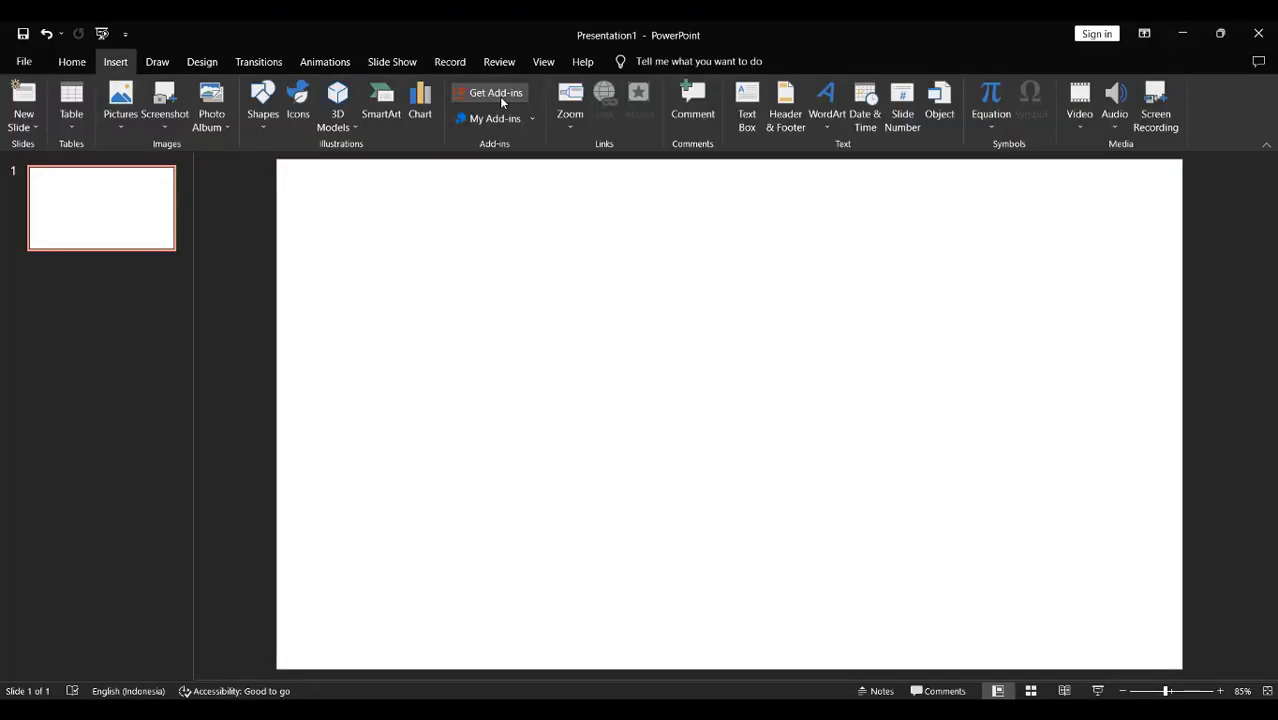
pyautogui.click(501, 95)
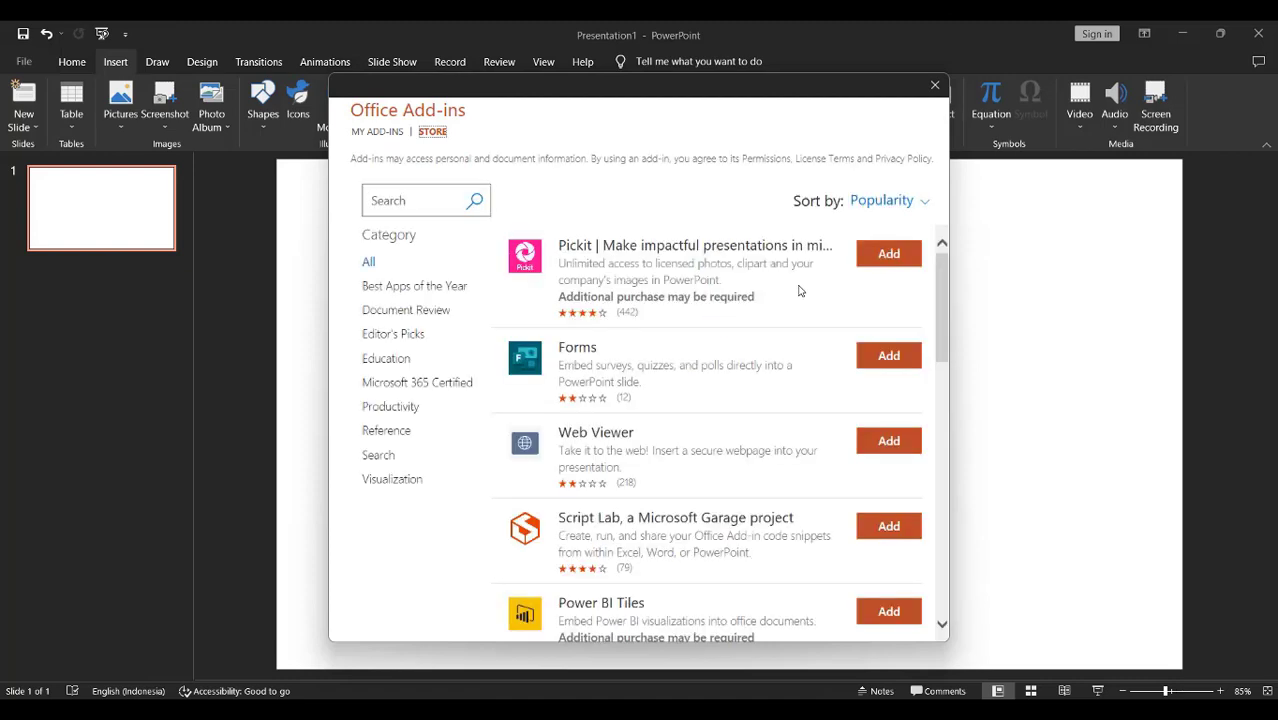
pyautogui.click(431, 205)
pyautogui.write('power bi')
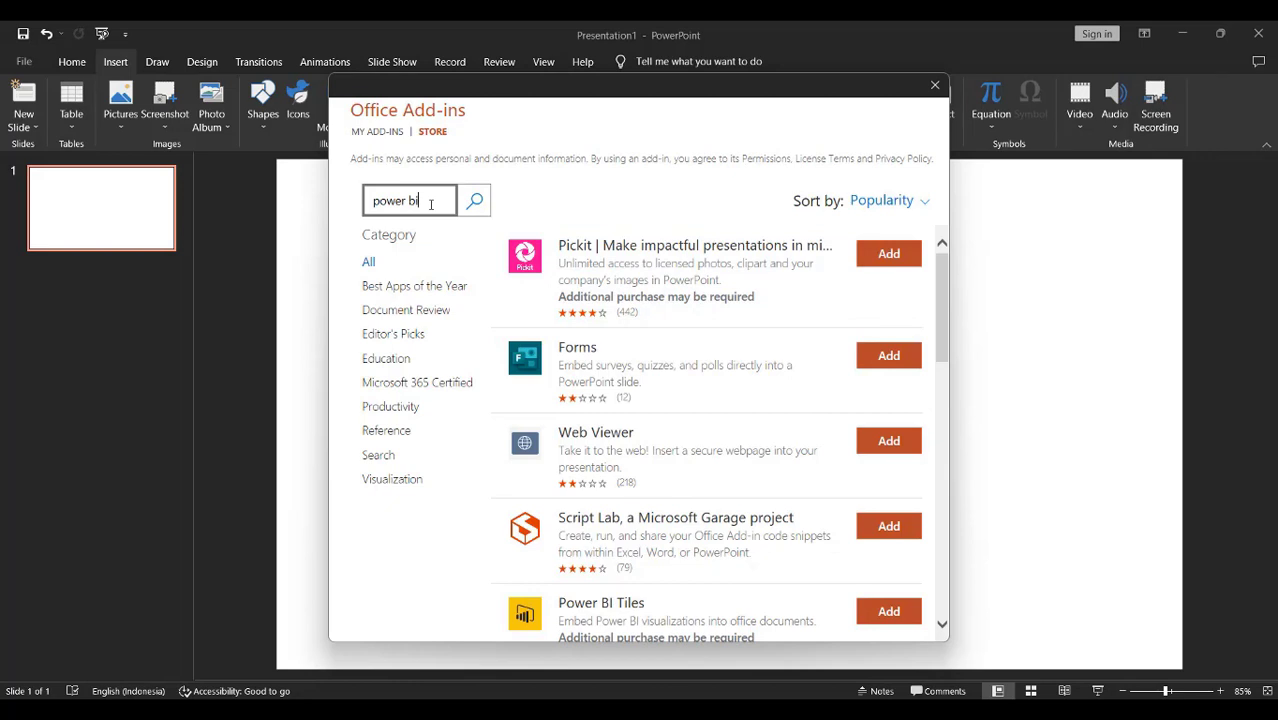
pyautogui.click(474, 200)
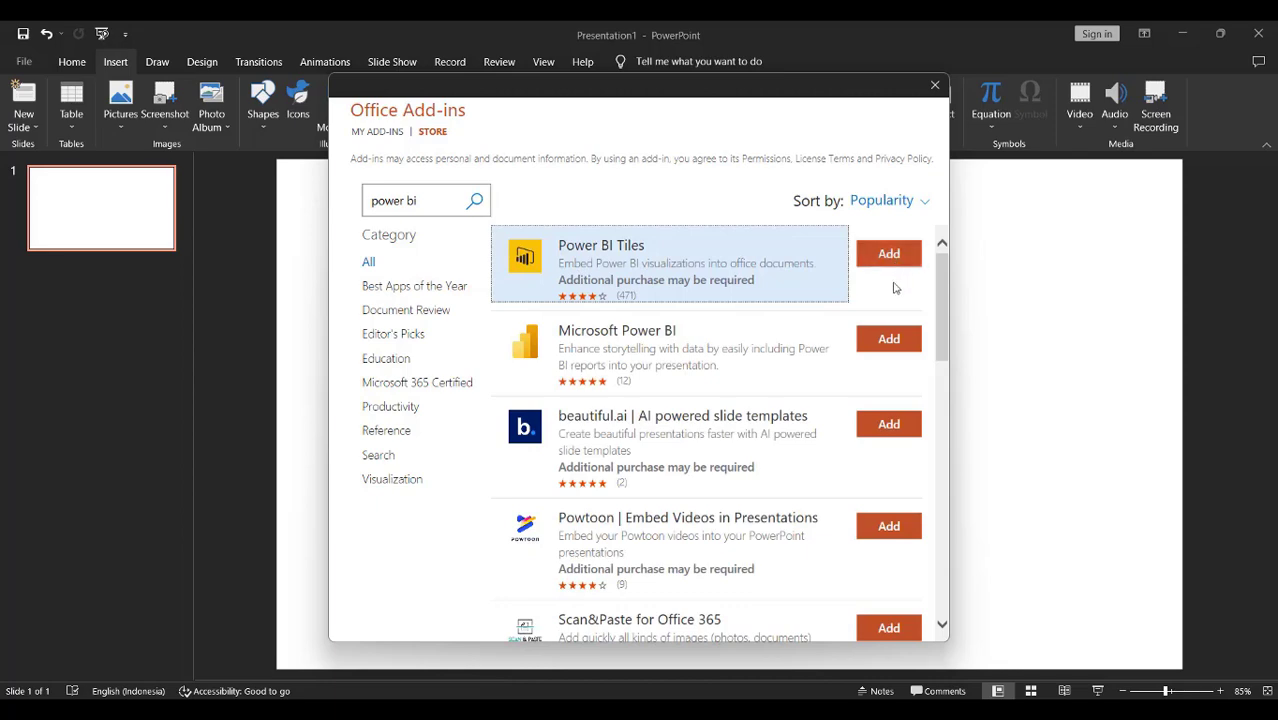
pyautogui.click(896, 346)
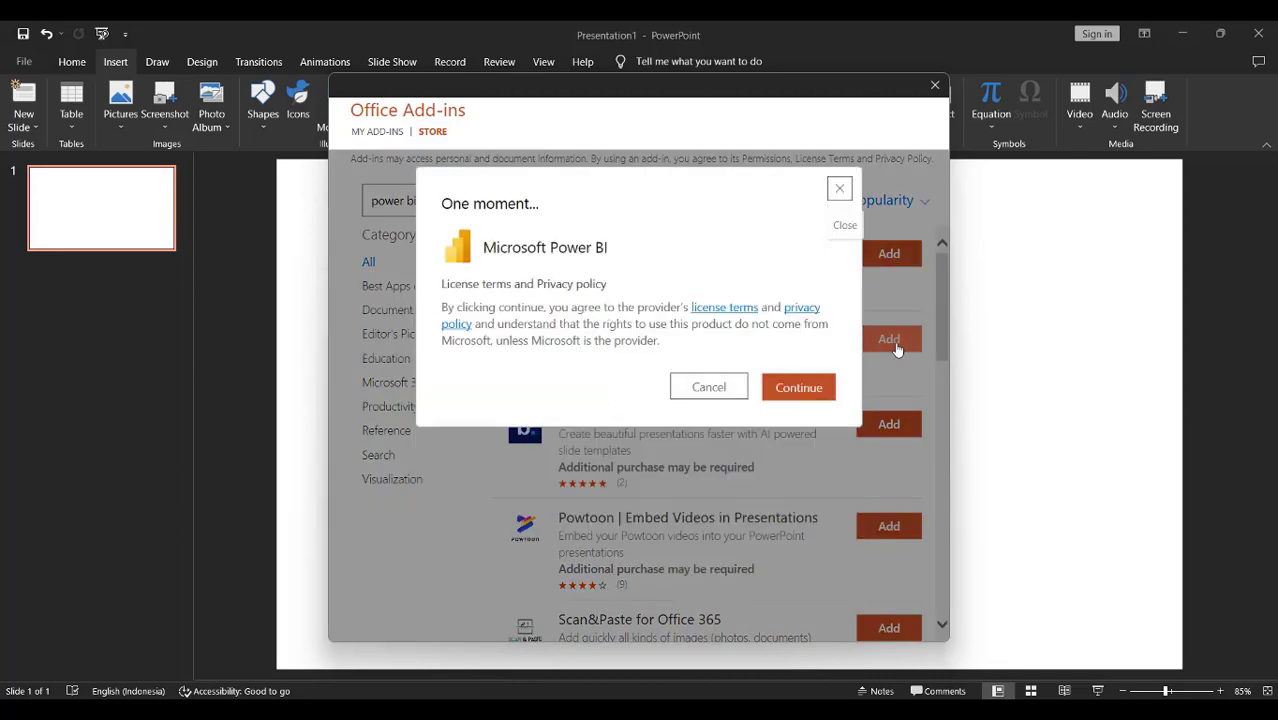
pyautogui.click(796, 388)
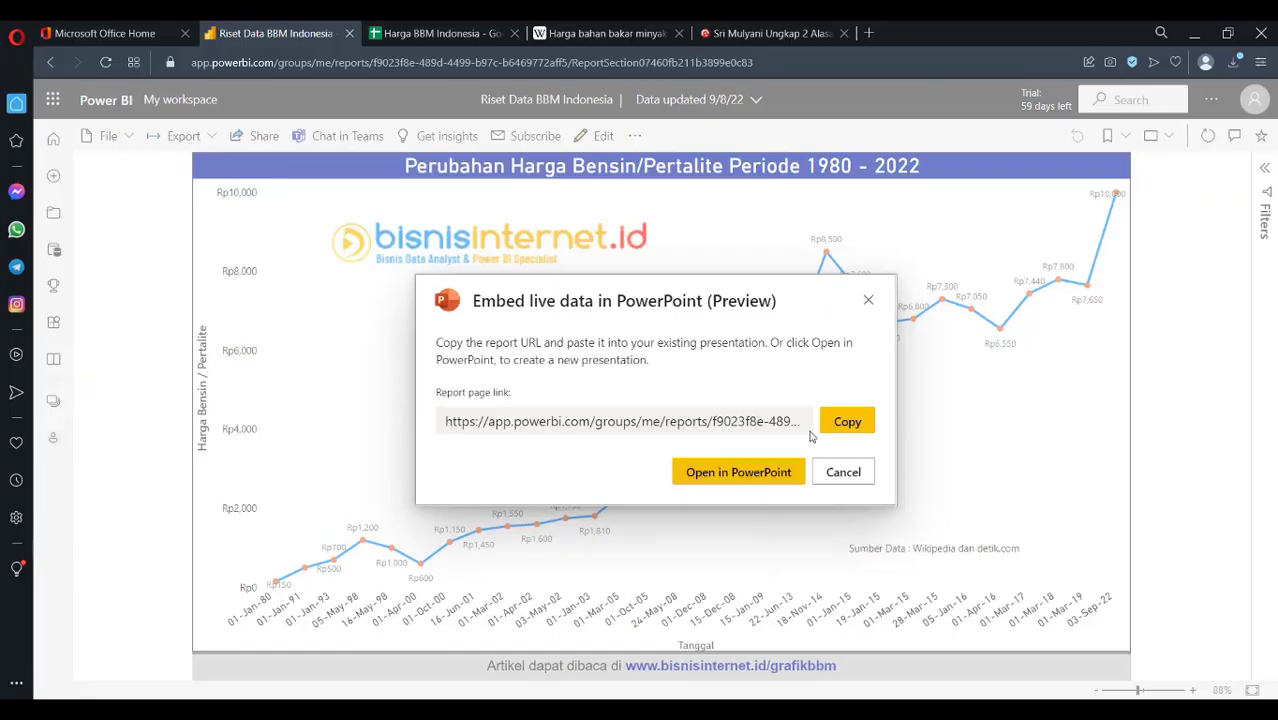
# Paste the Power BI report link into the add-in and insert the report
pyautogui.click(841, 423)
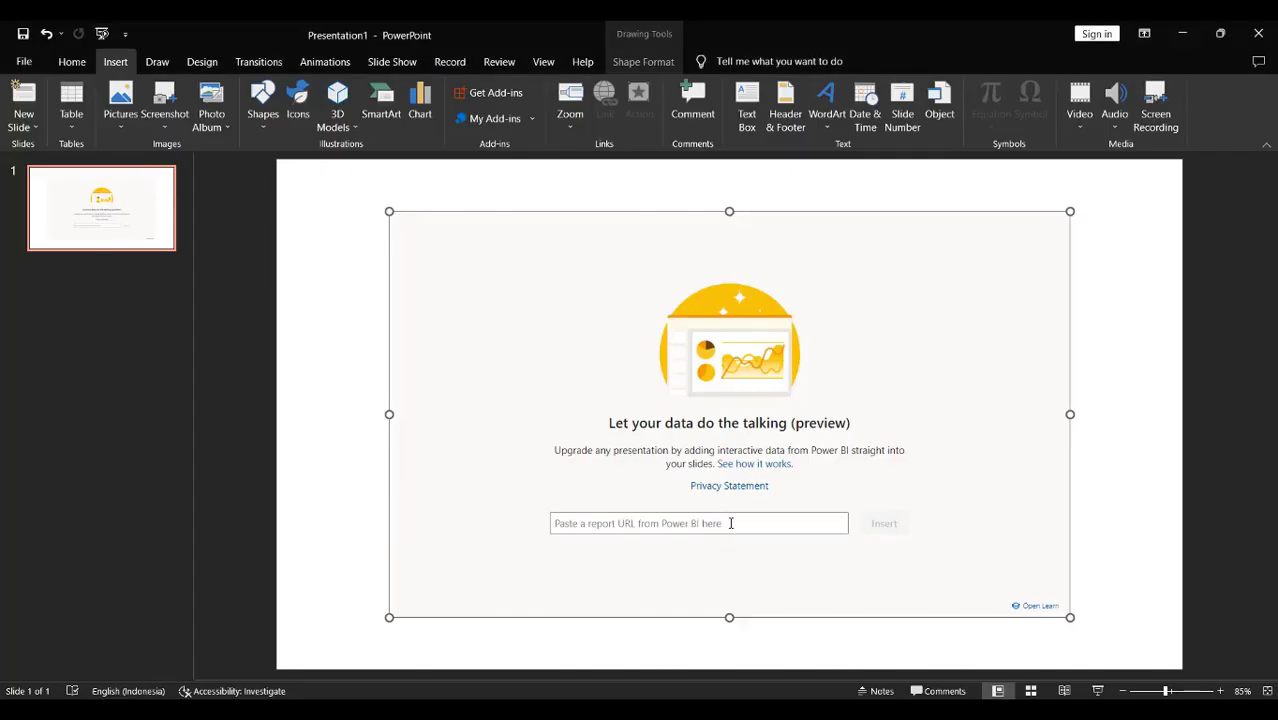
pyautogui.click(730, 525)
pyautogui.hotkey('ctrl', 'v')
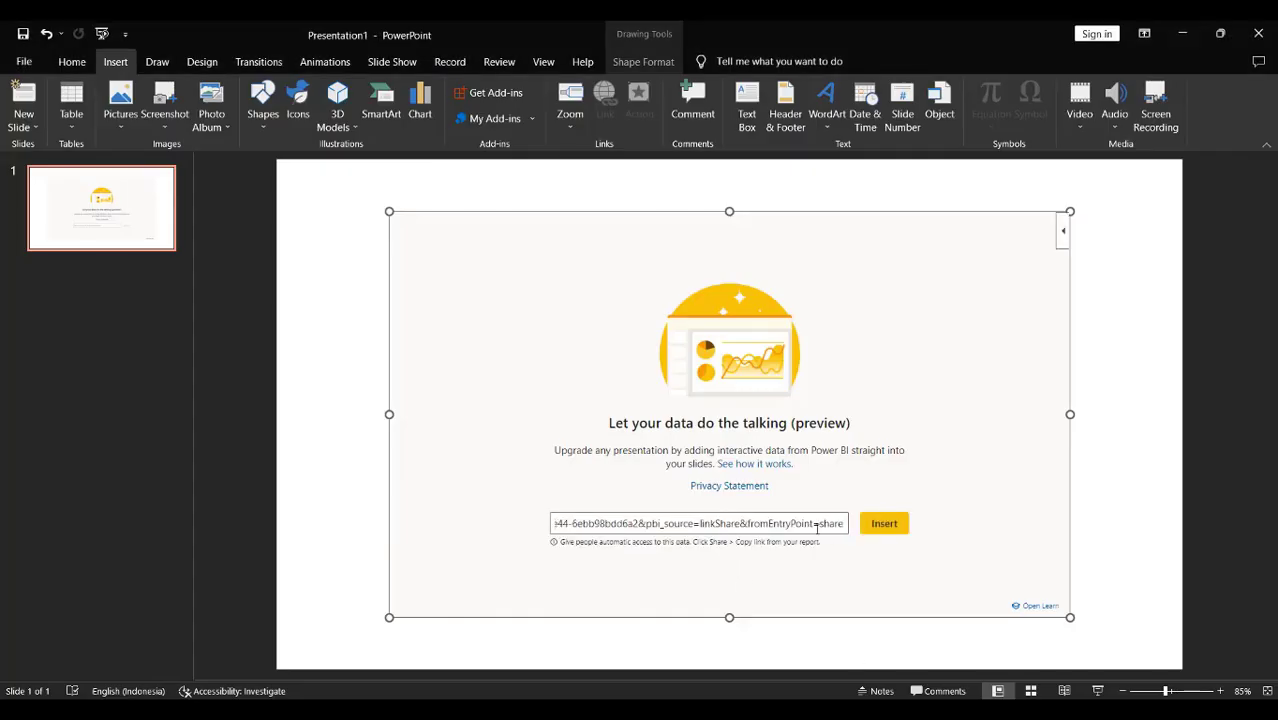
pyautogui.click(884, 523)
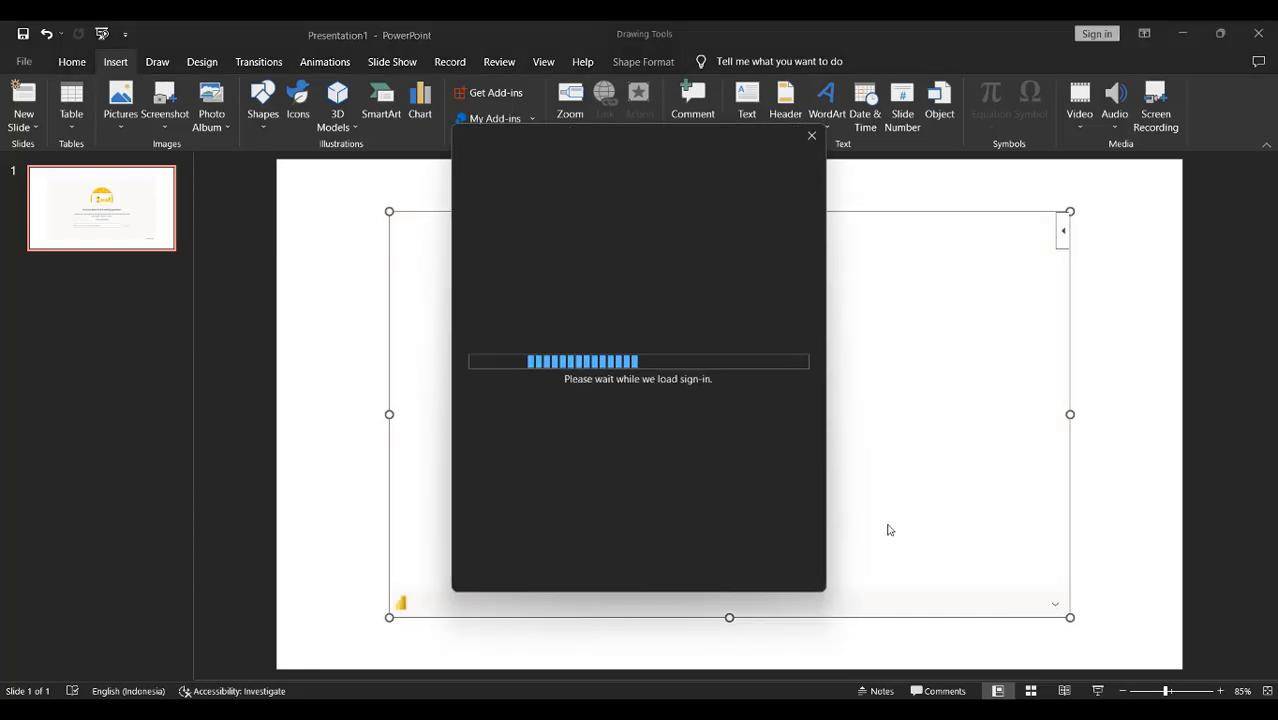
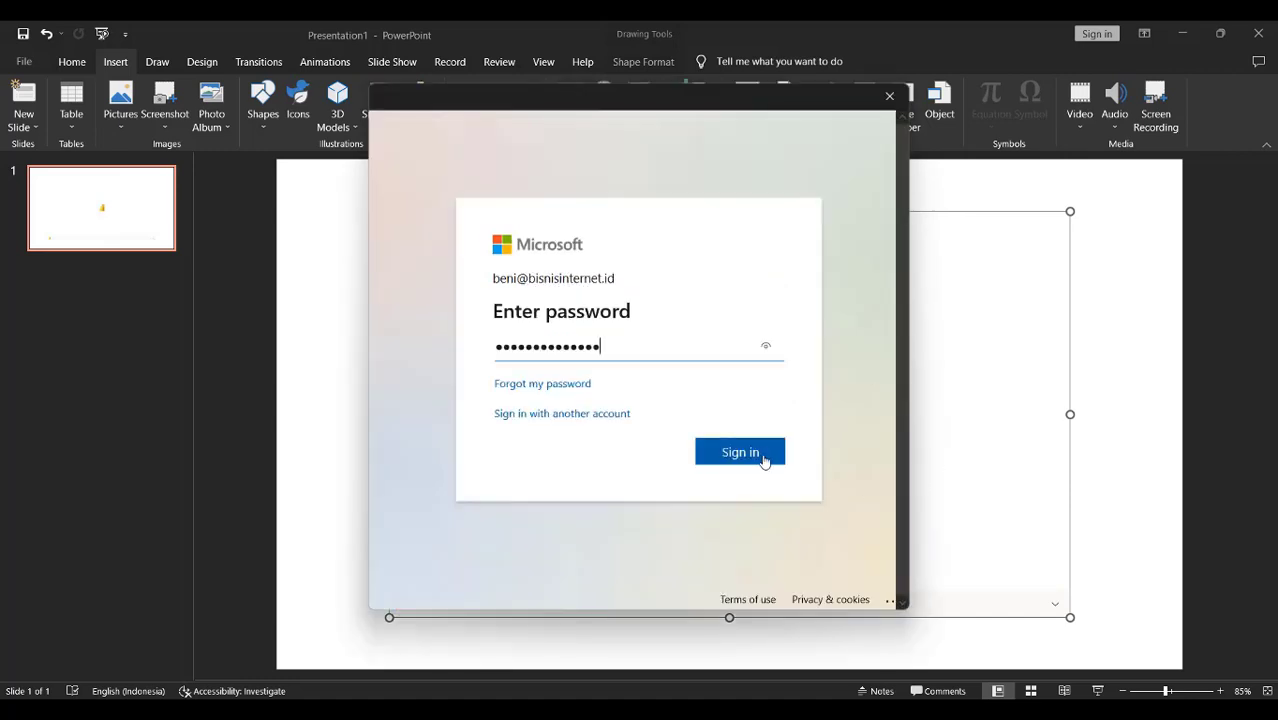
# Sign in with the Microsoft account's e-mail and stay signed in to load the chart
pyautogui.click(762, 456)
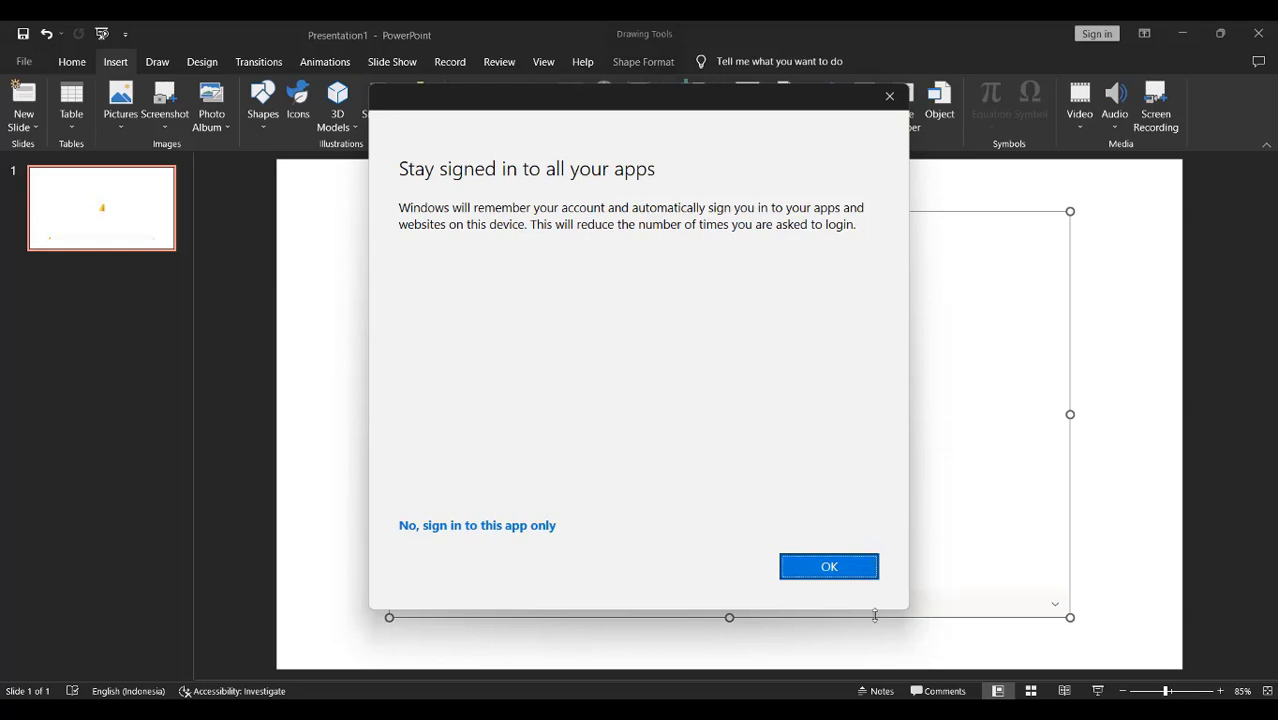
pyautogui.click(823, 570)
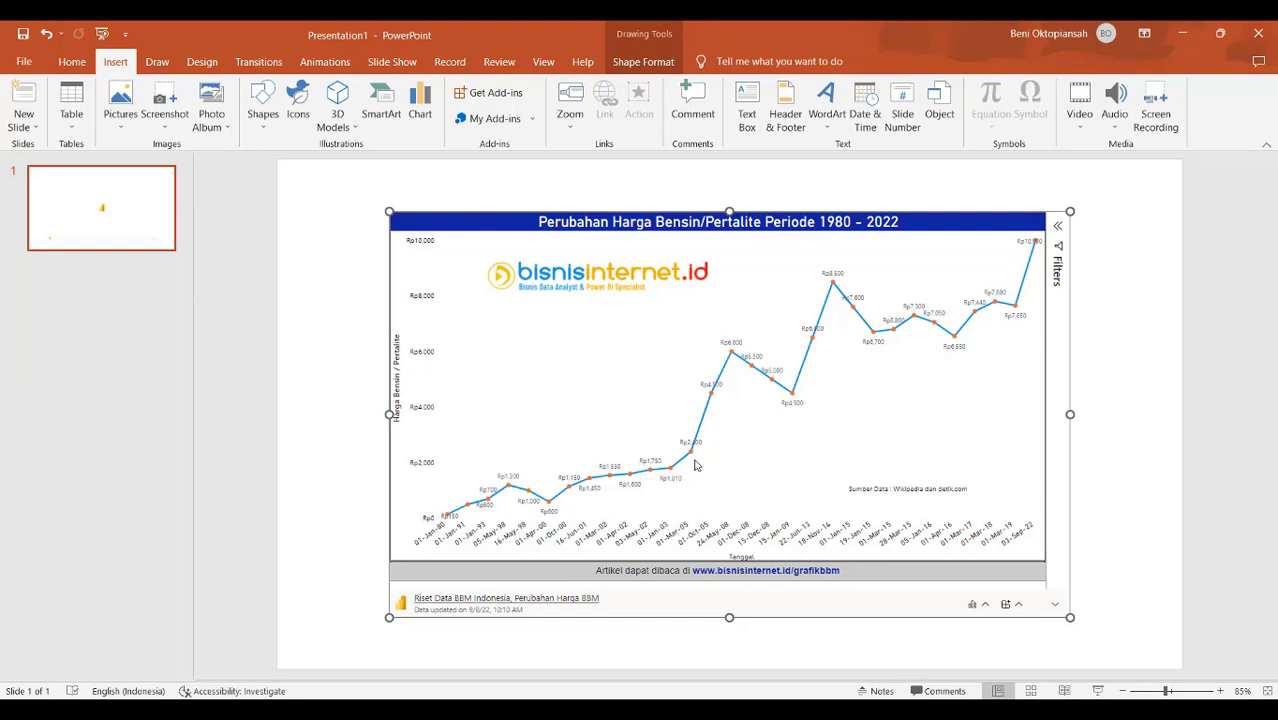
# Stretch the embedded chart to fill most of the slide and close the browser's embed dialog
pyautogui.moveTo(389, 211); pyautogui.dragTo(306, 174)
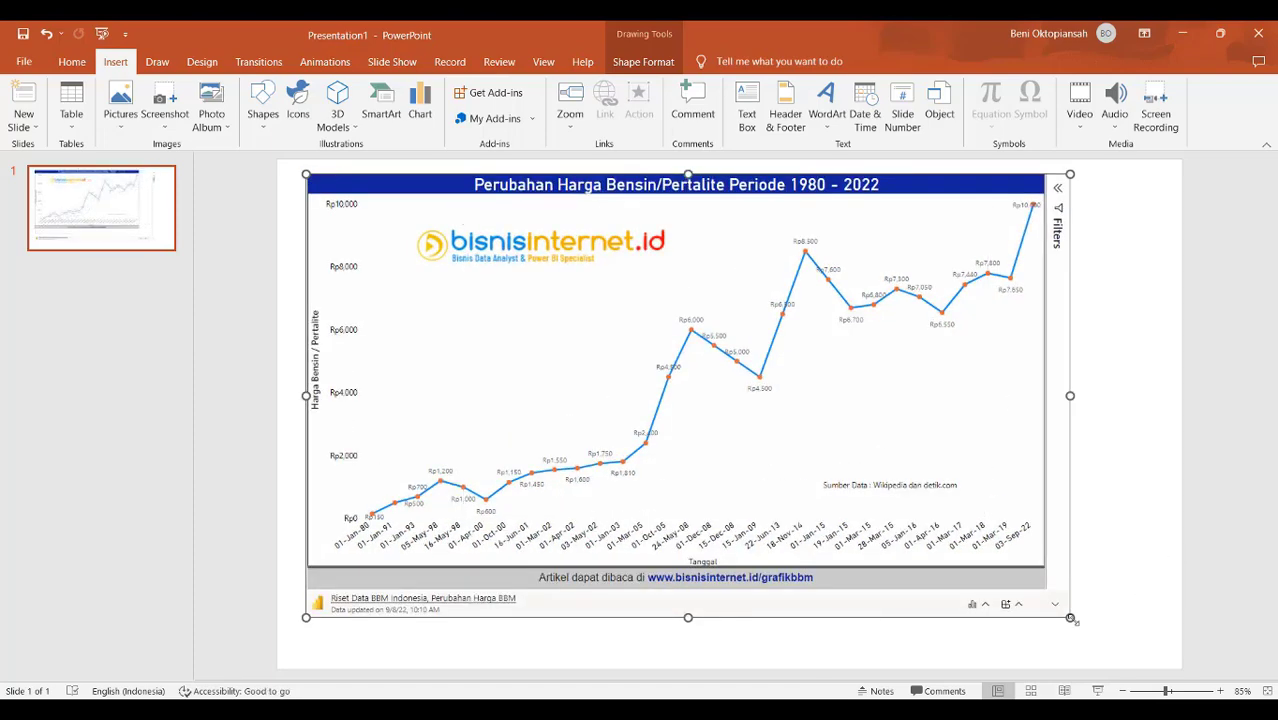
pyautogui.moveTo(1070, 617); pyautogui.dragTo(1169, 658)
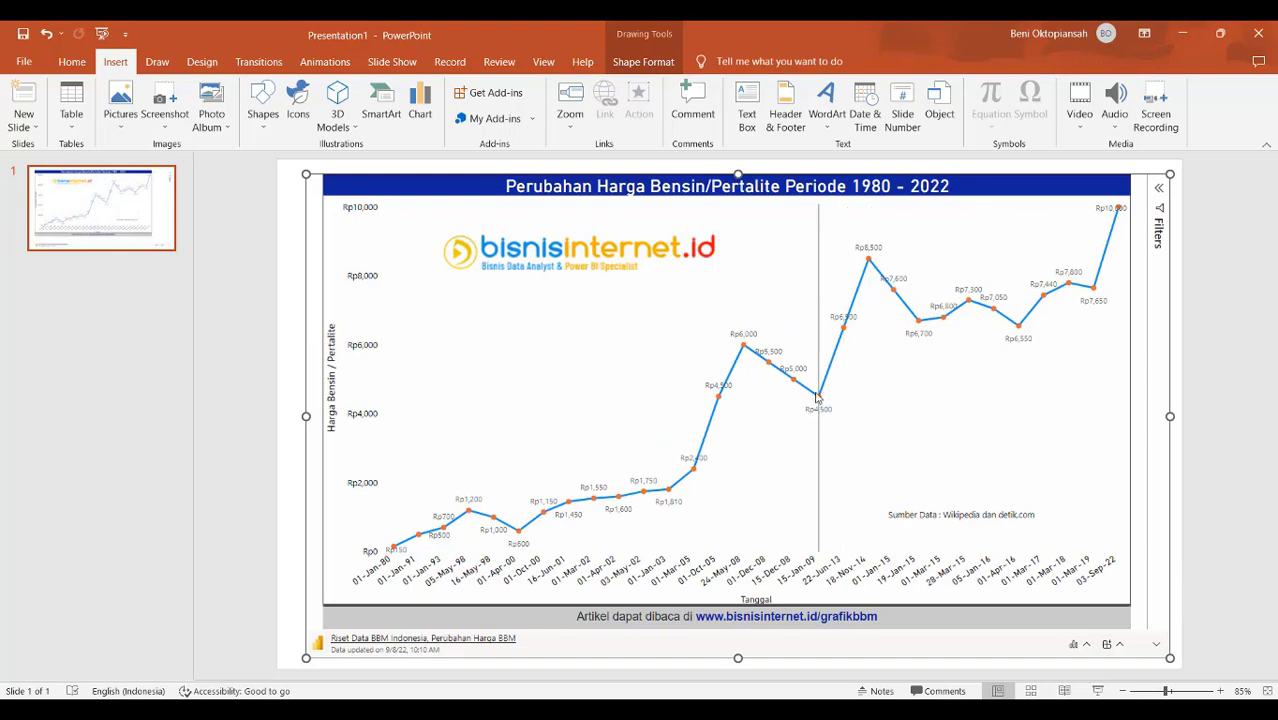
pyautogui.moveTo(846, 322)
pyautogui.moveTo(870, 257)
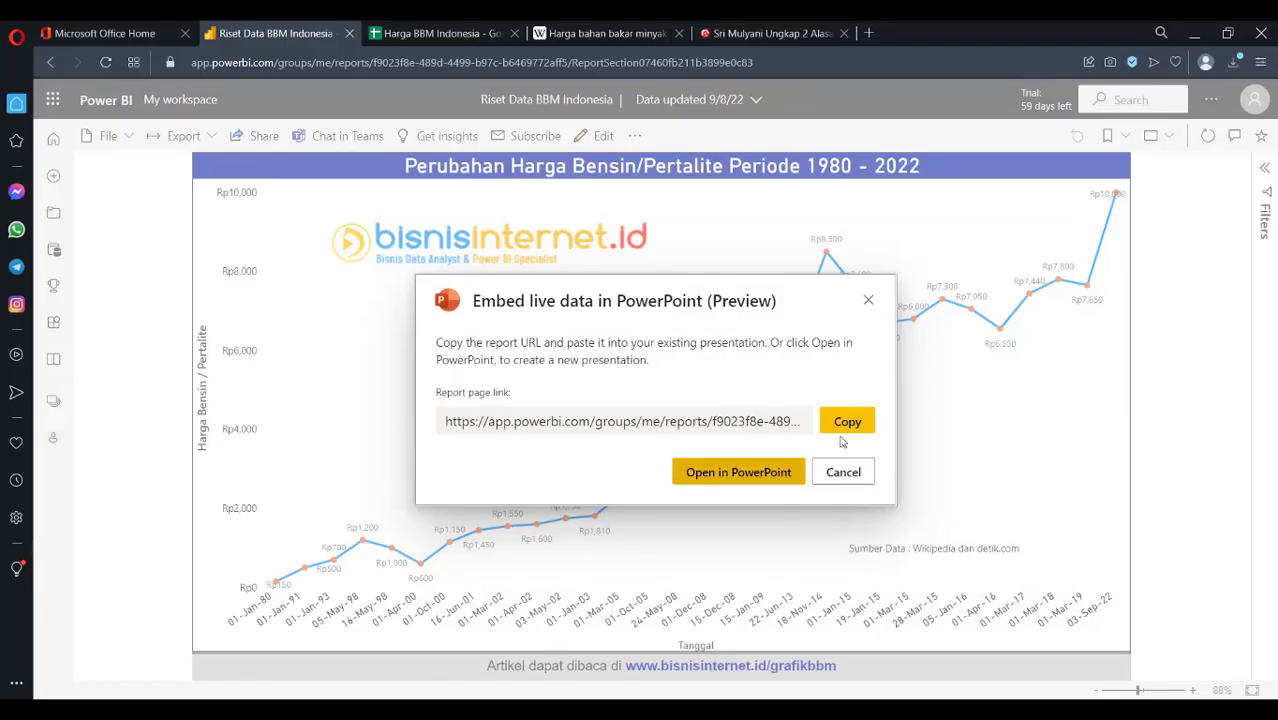
pyautogui.click(868, 300)
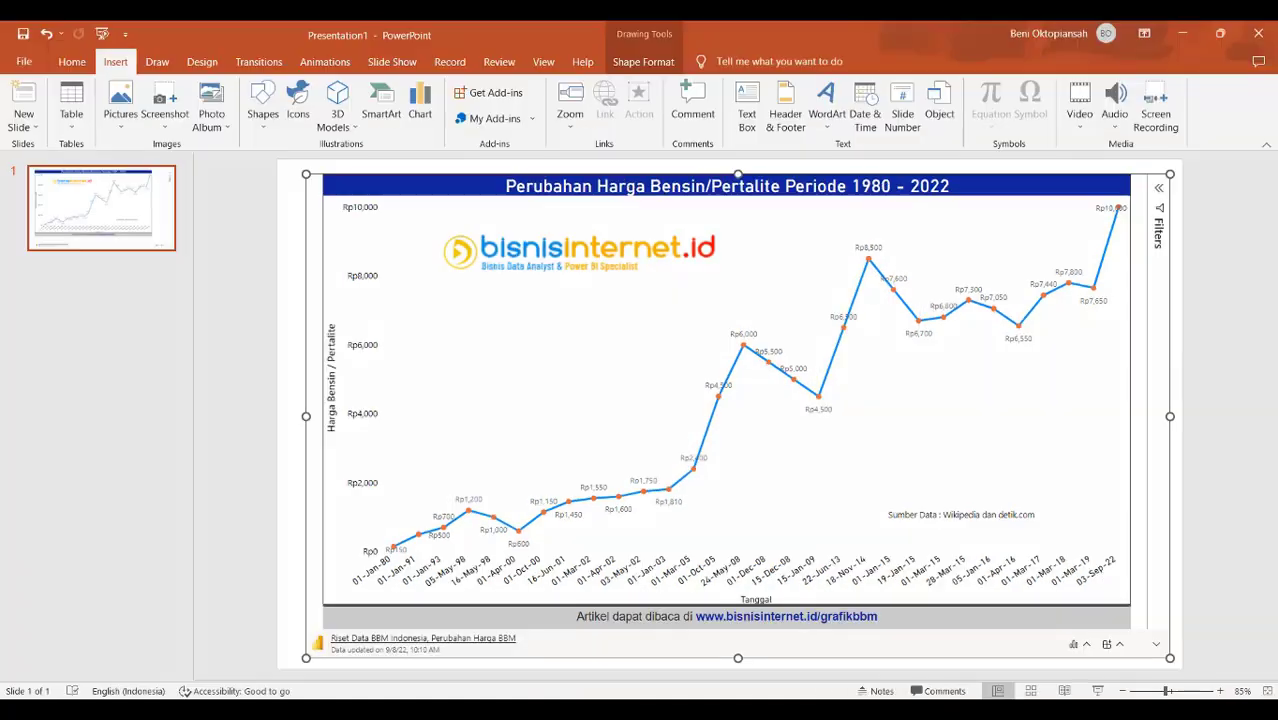
# Open and collapse the embedded report's Filters pane so the chart widens
pyautogui.click(1159, 196)
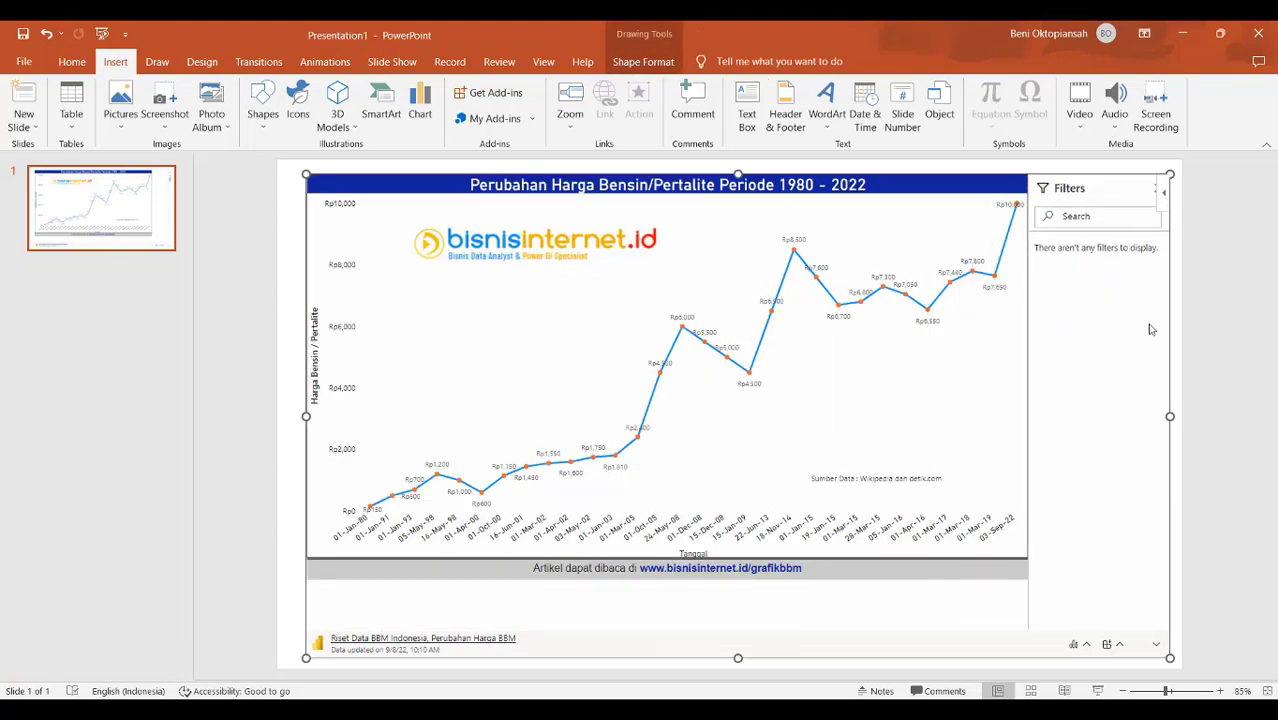
pyautogui.click(1163, 197)
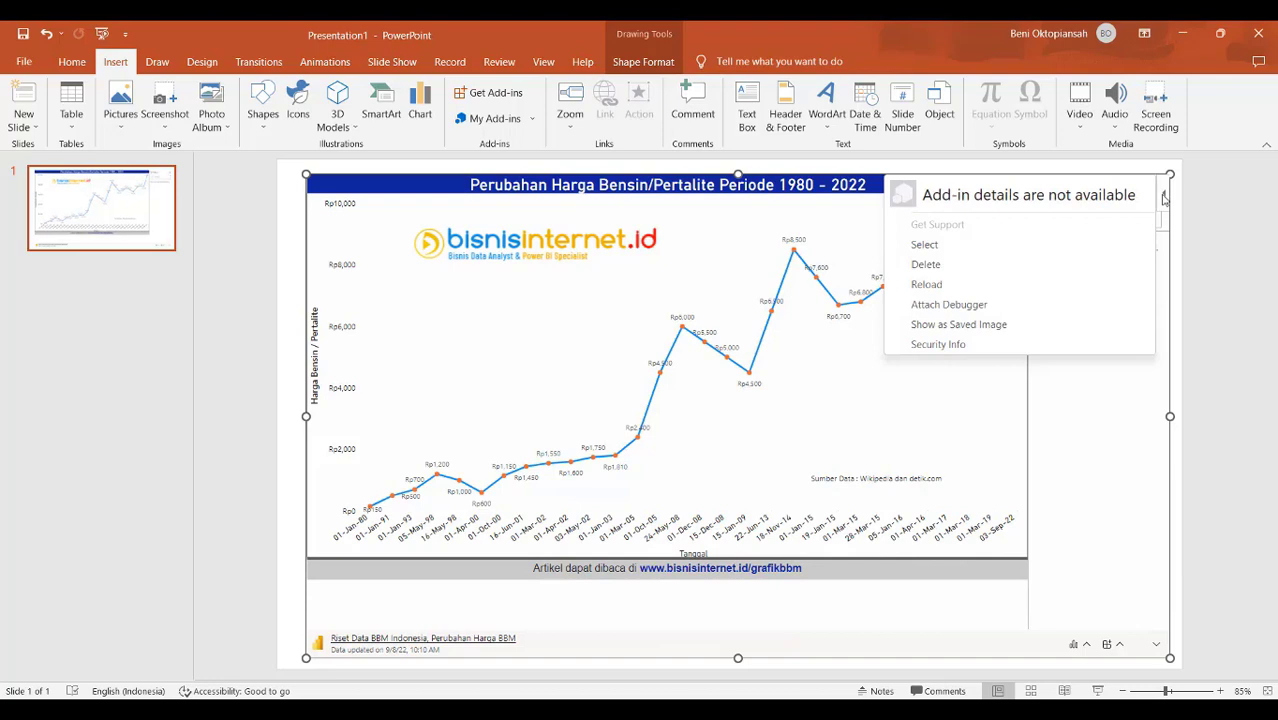
pyautogui.click(1221, 279)
pyautogui.click(1157, 189)
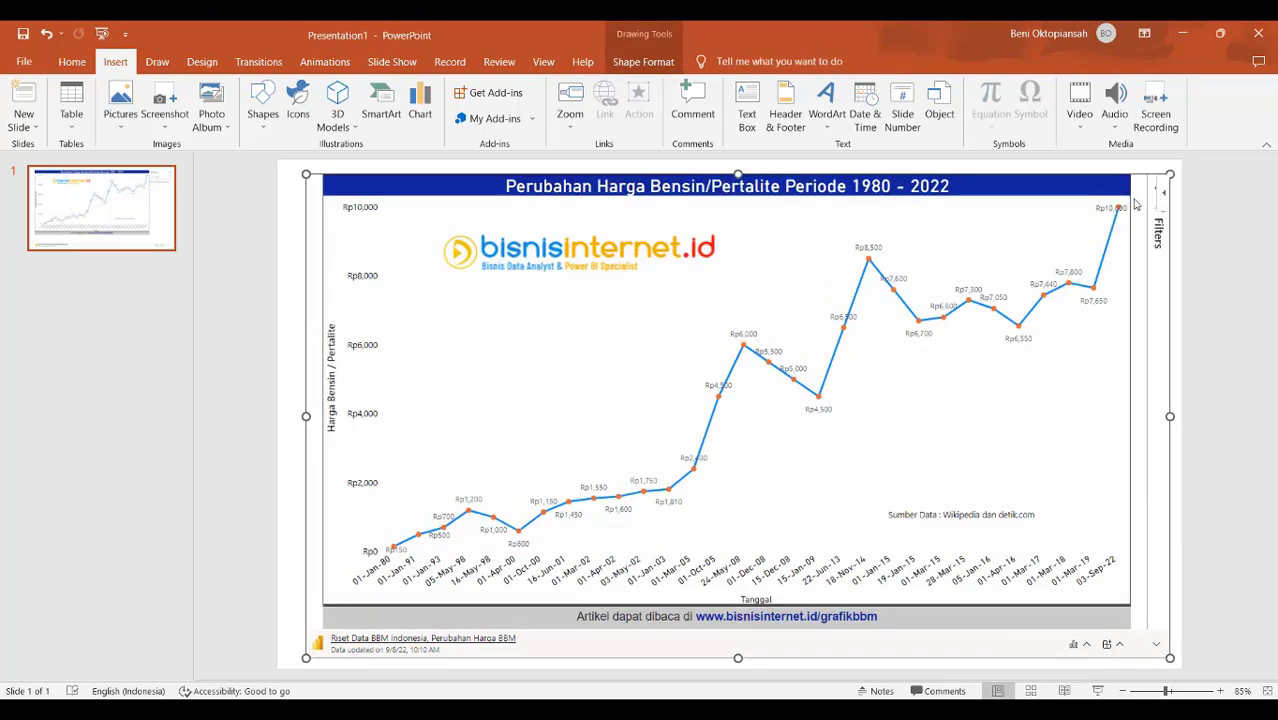
# Save the presentation as 'Laporan Power BI Harga BBM'
pyautogui.click(27, 33)
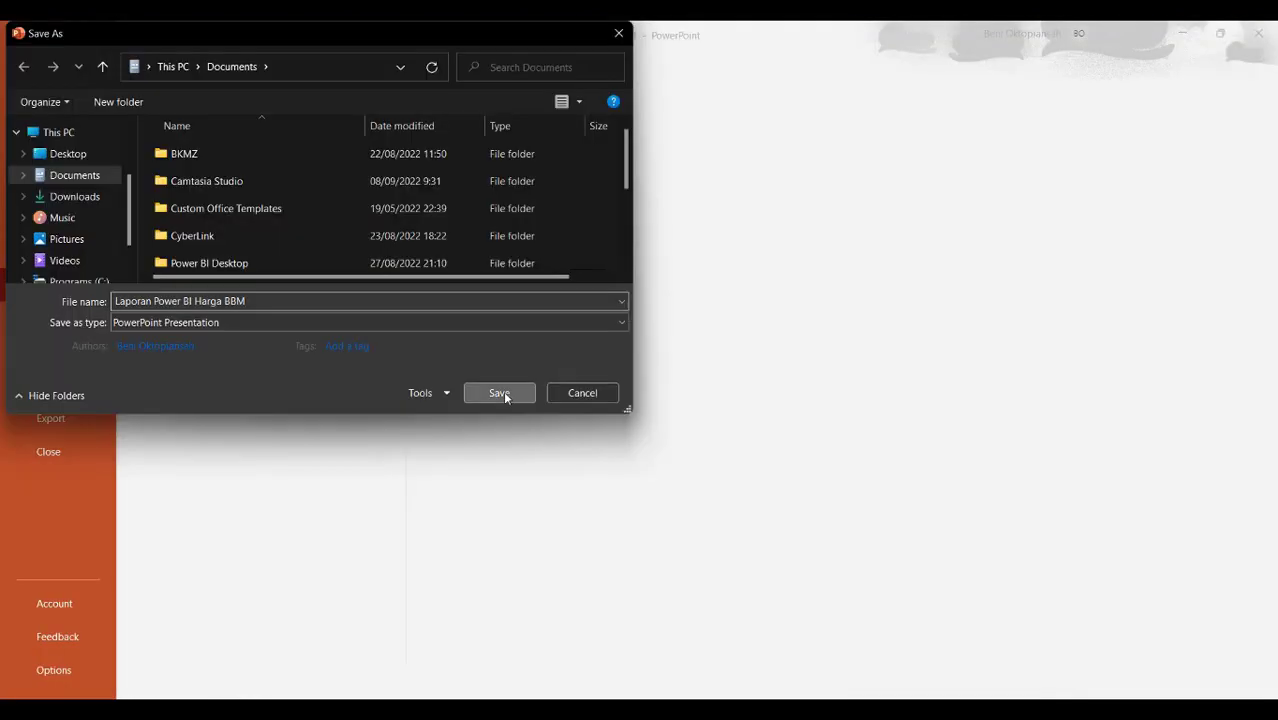
pyautogui.click(504, 392)
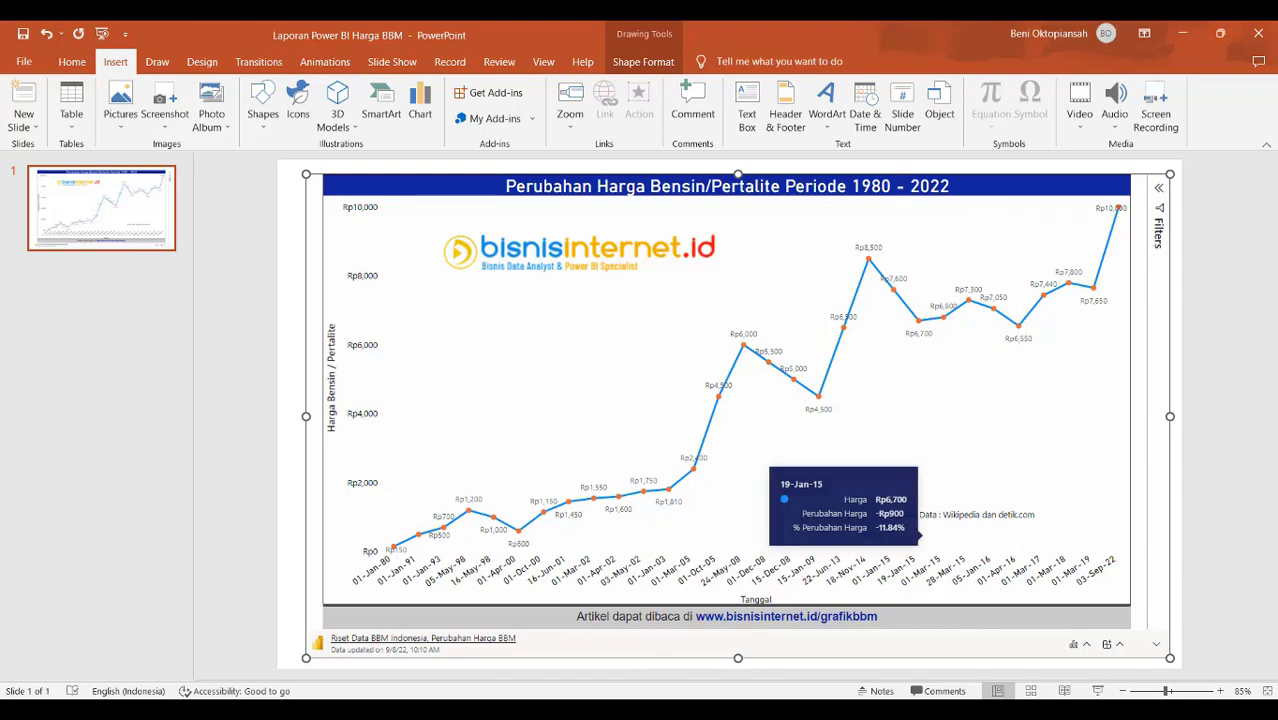
pyautogui.moveTo(895, 710)
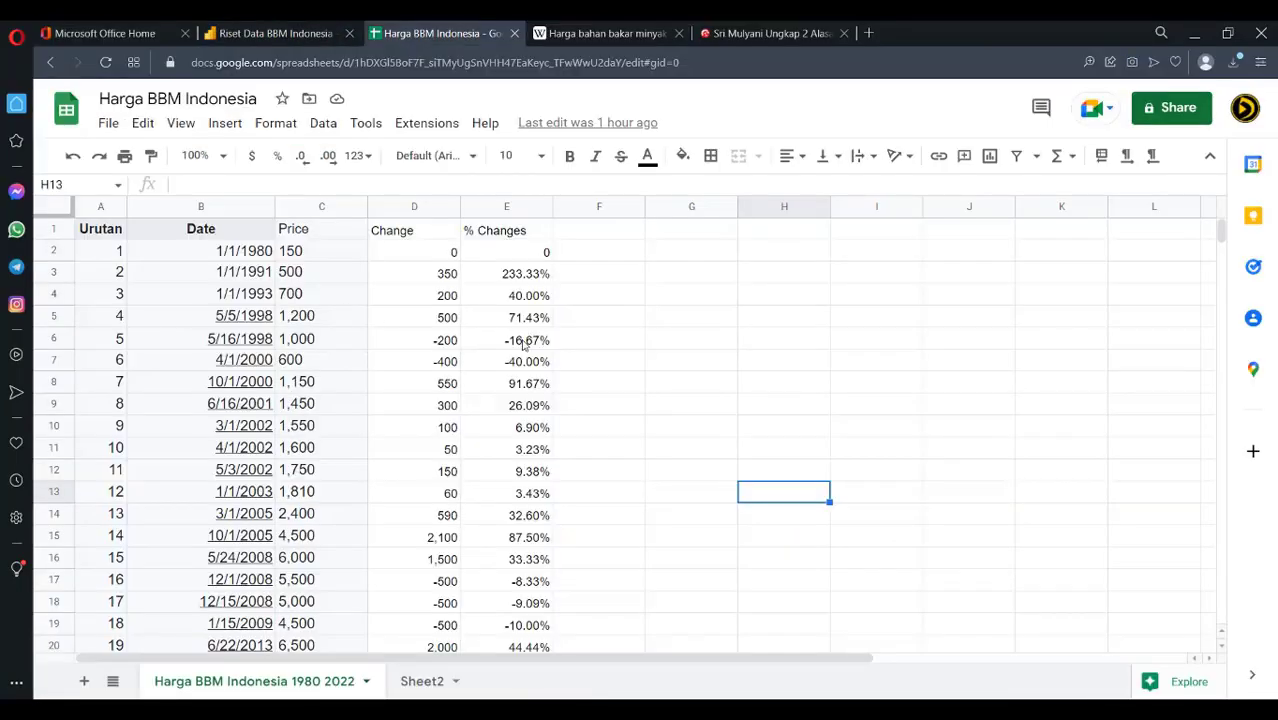
# Switch to the Riset Data BBM Indonesia report tab, then the other browser window
pyautogui.click(295, 33)
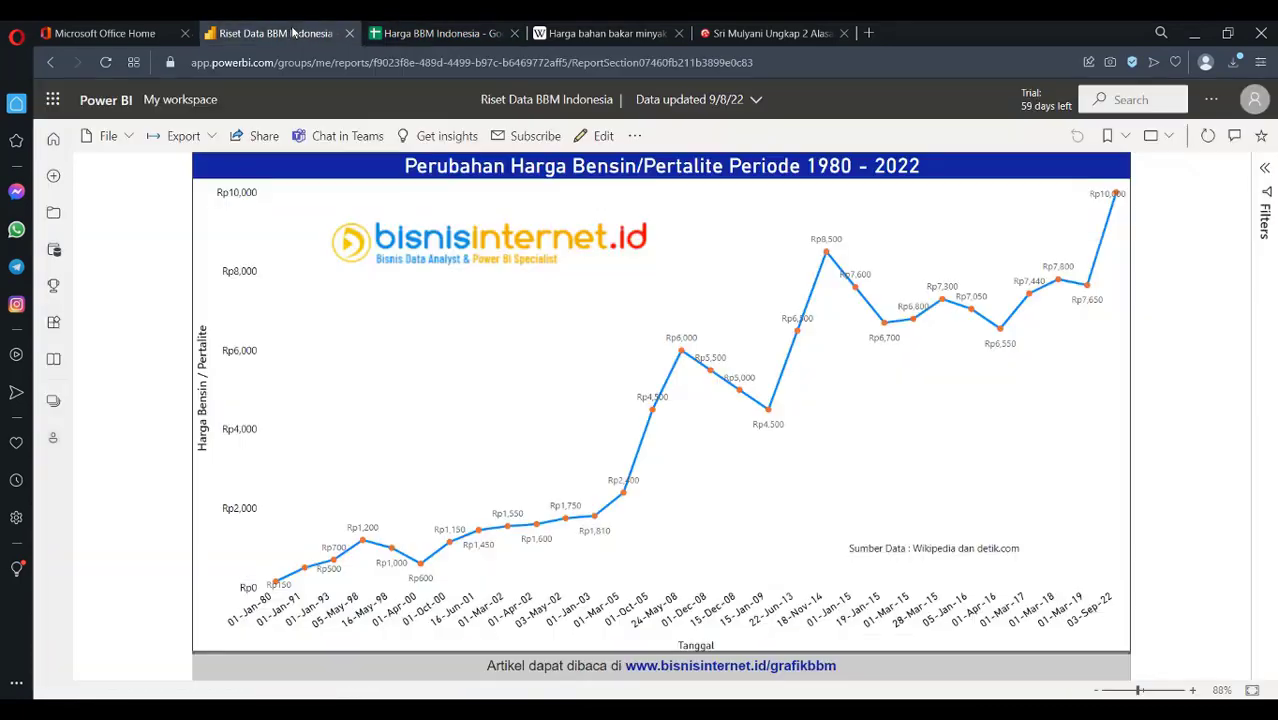
pyautogui.moveTo(857, 712)
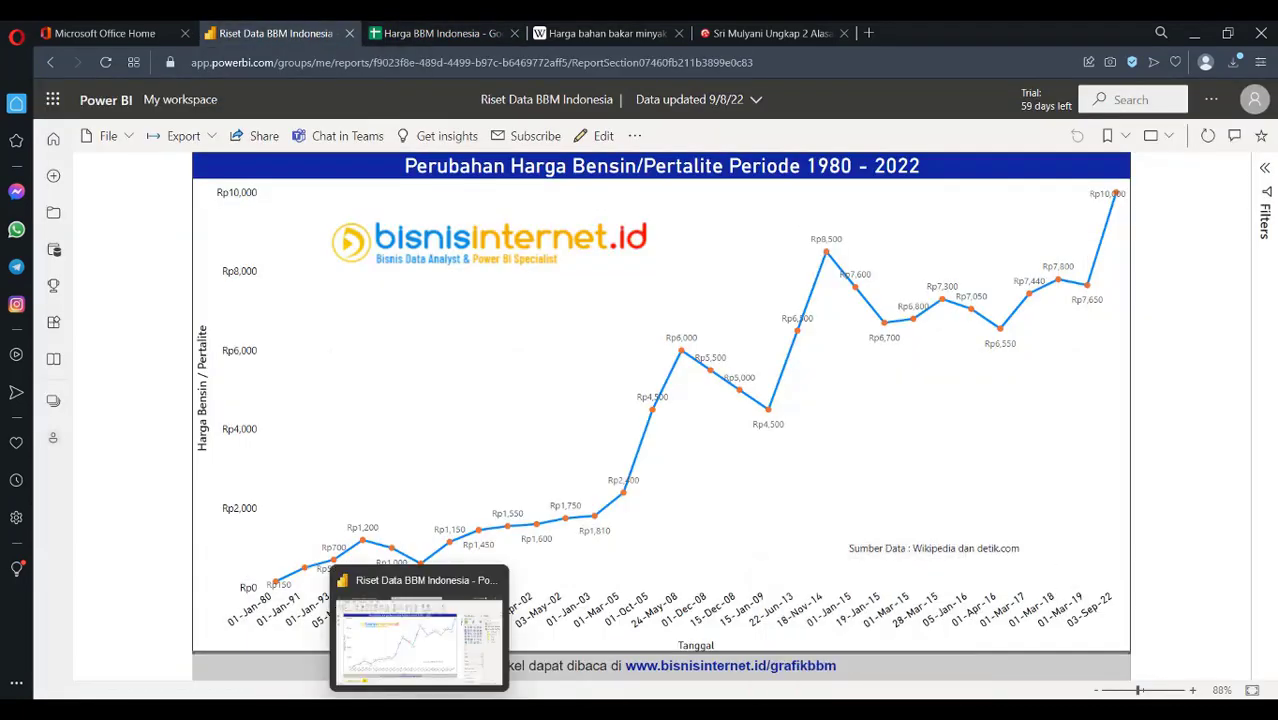
pyautogui.click(424, 630)
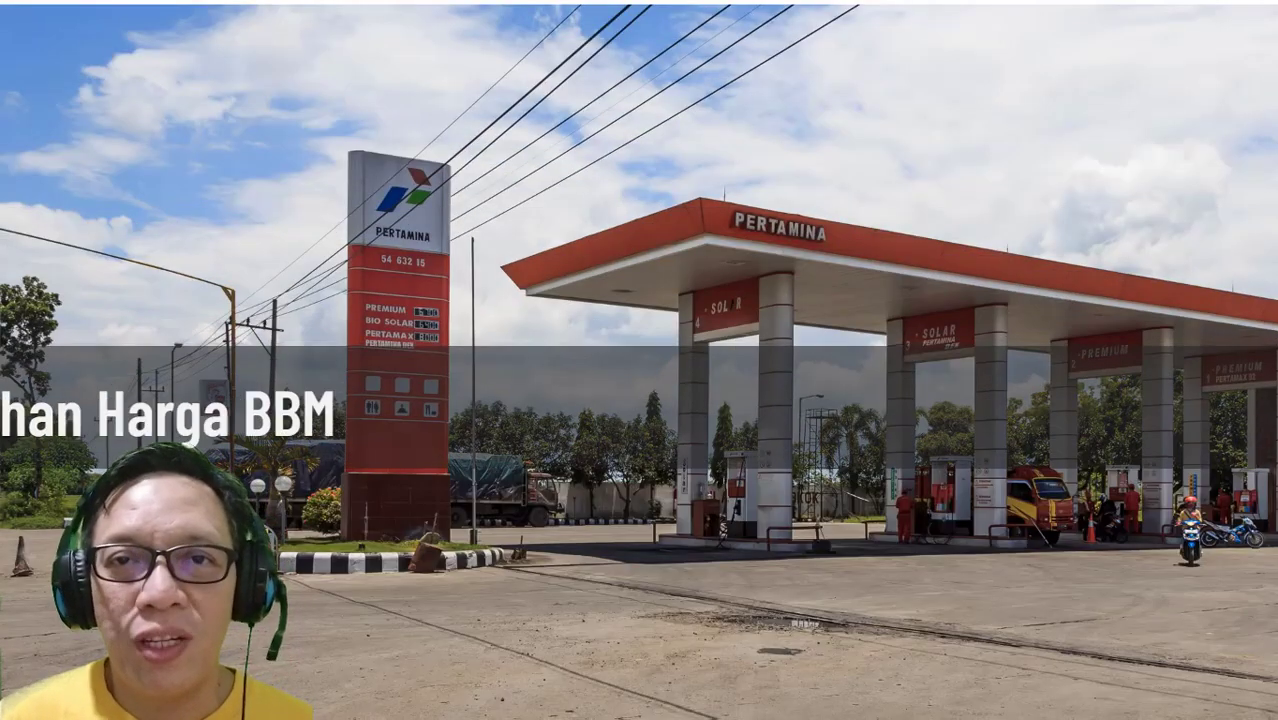